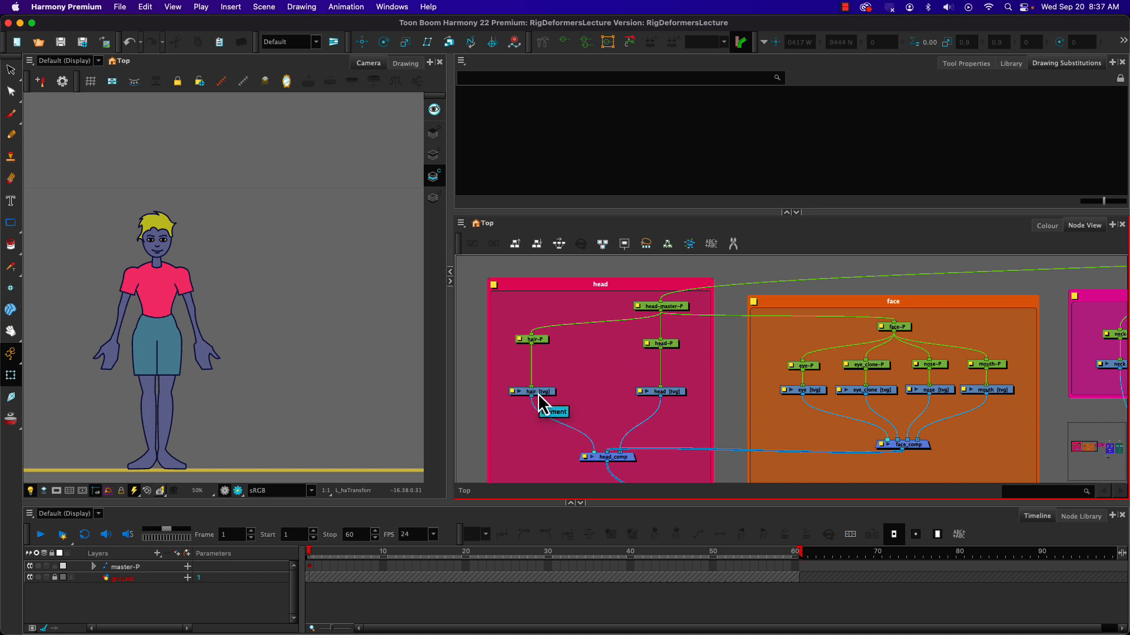
Examine the drawing substitutions of the hair, head and eye nodes in the head and face groups
{"action": "left_click", "coordinate": [538, 394]}
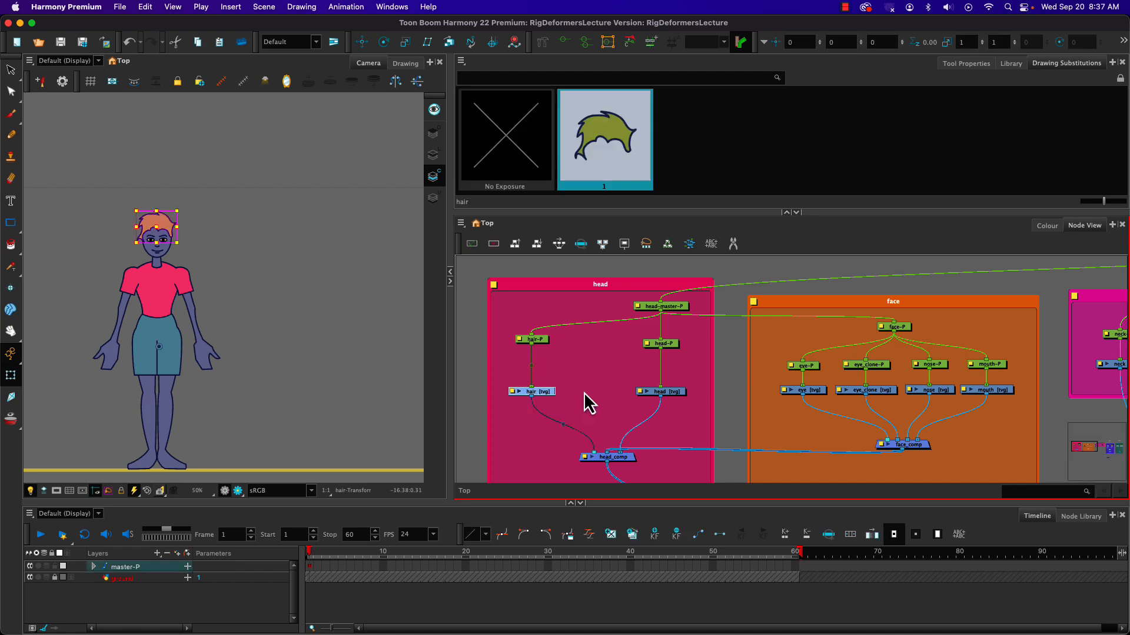
{"action": "left_click", "coordinate": [675, 393]}
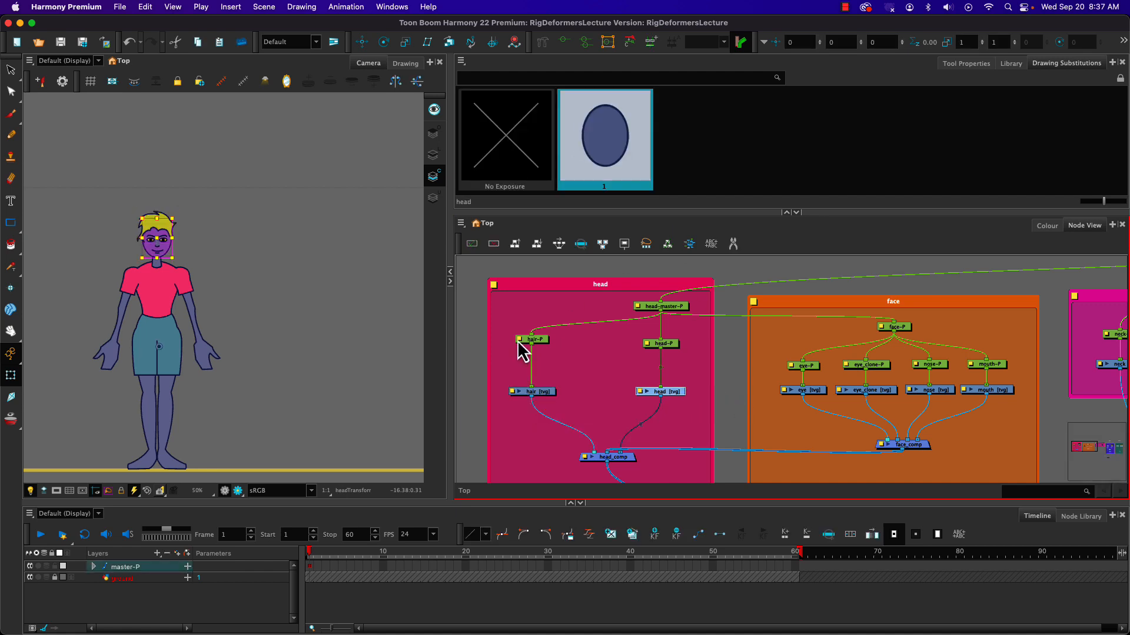
{"action": "left_click", "coordinate": [815, 392]}
{"action": "left_click", "coordinate": [853, 203]}
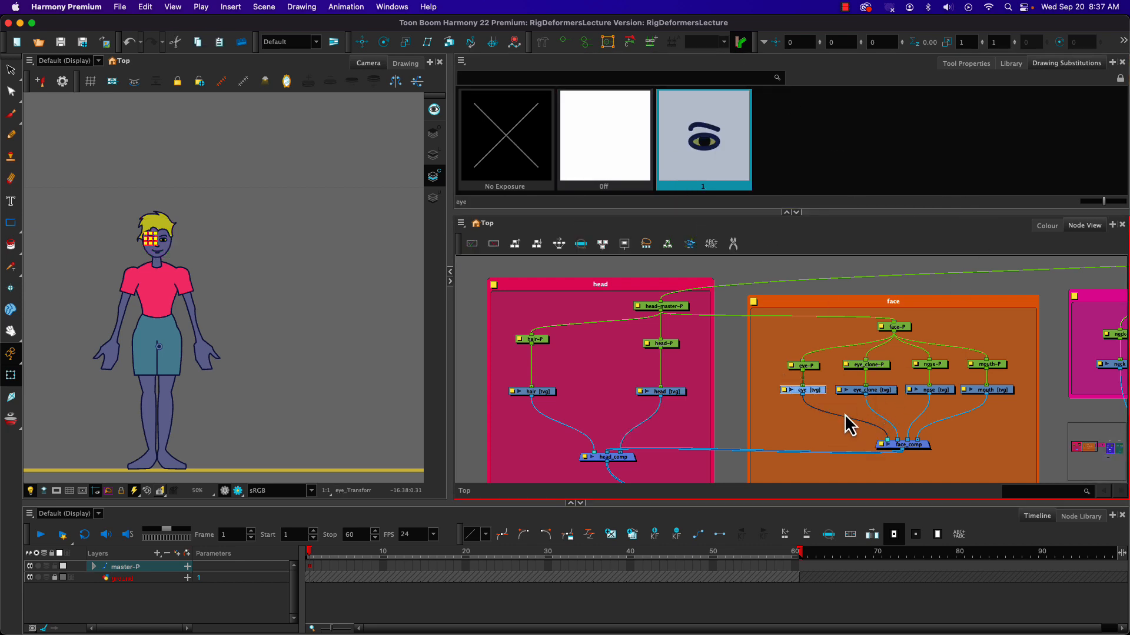
{"action": "left_click_drag", "start_coordinate": [965, 386], "coordinate": [348, 368]}
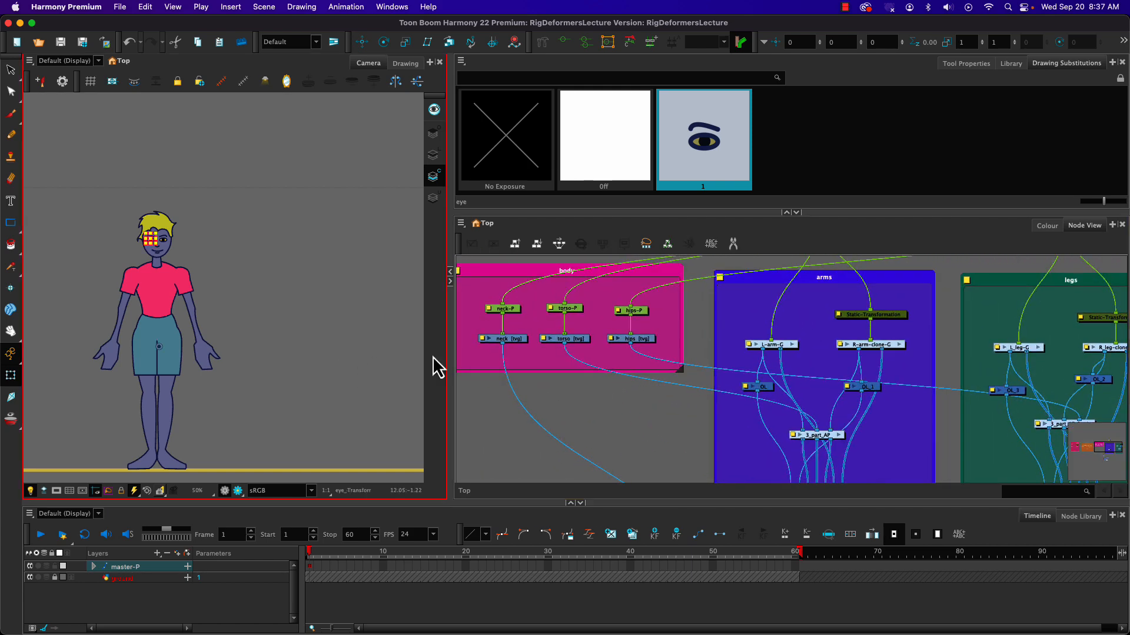
Examine the drawing substitutions of the character's L_hand and L_foot drawings
{"action": "left_click", "coordinate": [110, 362]}
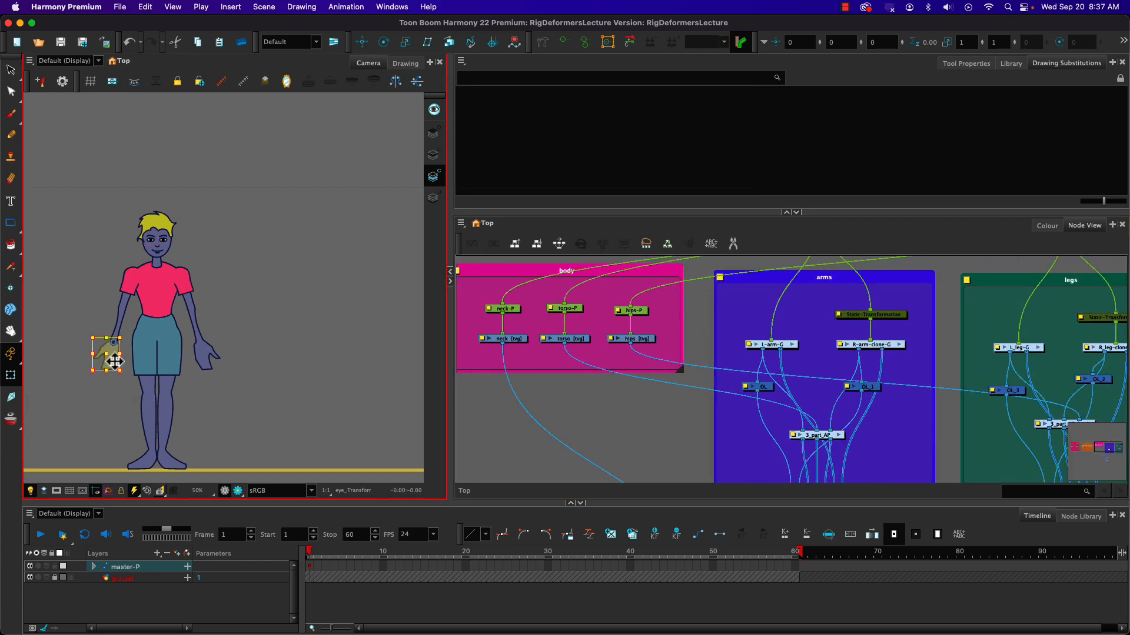
{"action": "left_click", "coordinate": [974, 65]}
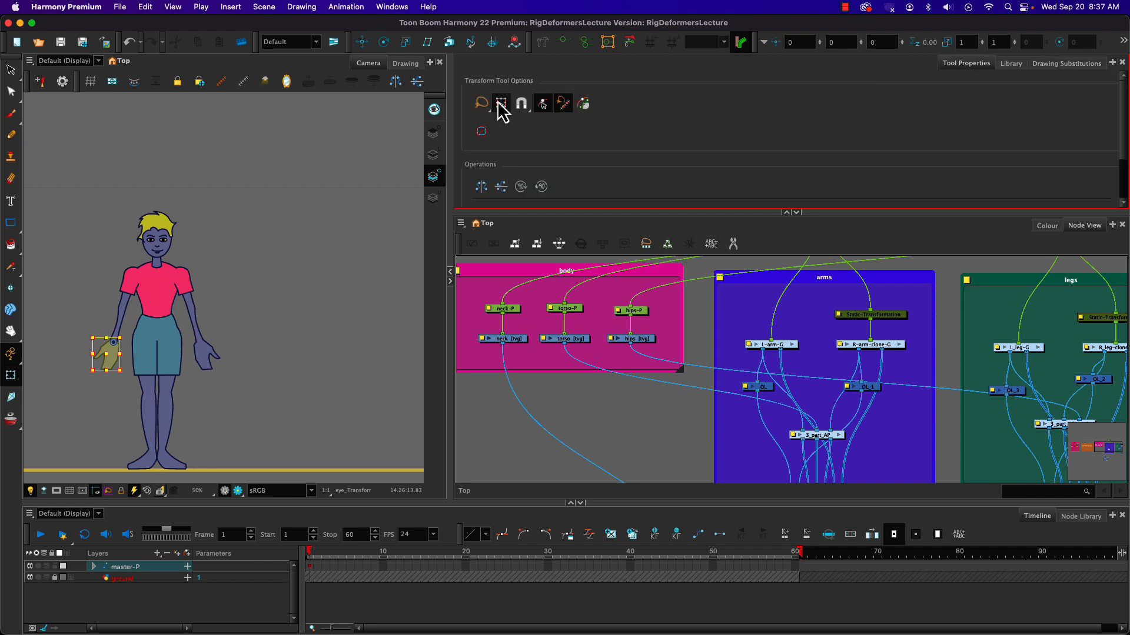
{"action": "left_click", "coordinate": [44, 305]}
{"action": "left_click", "coordinate": [110, 360]}
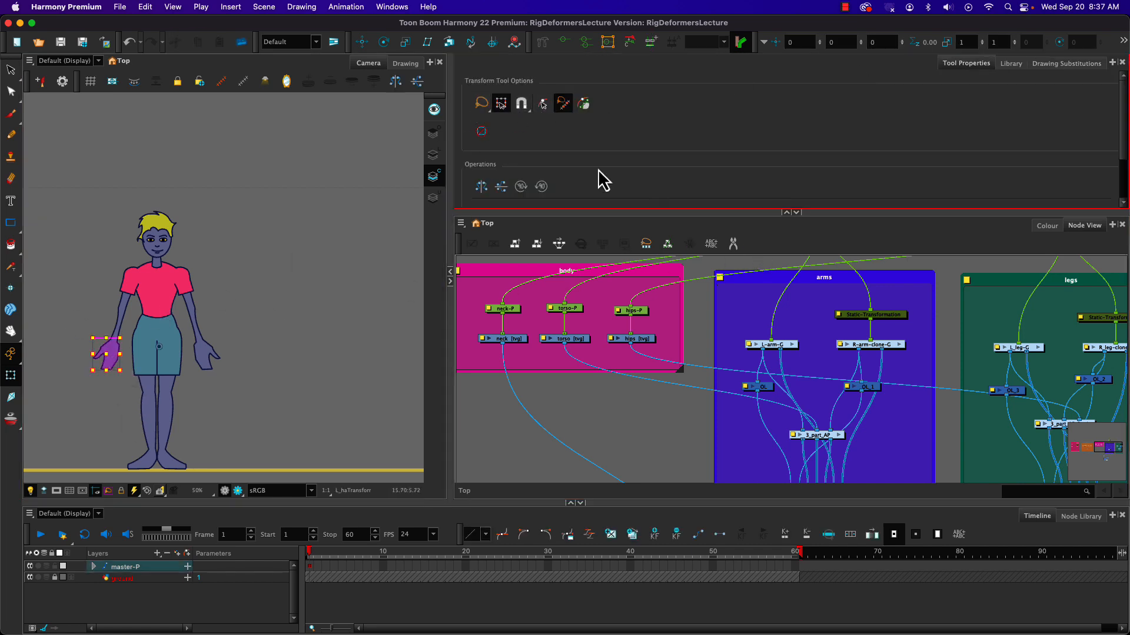
{"action": "left_click", "coordinate": [1046, 66]}
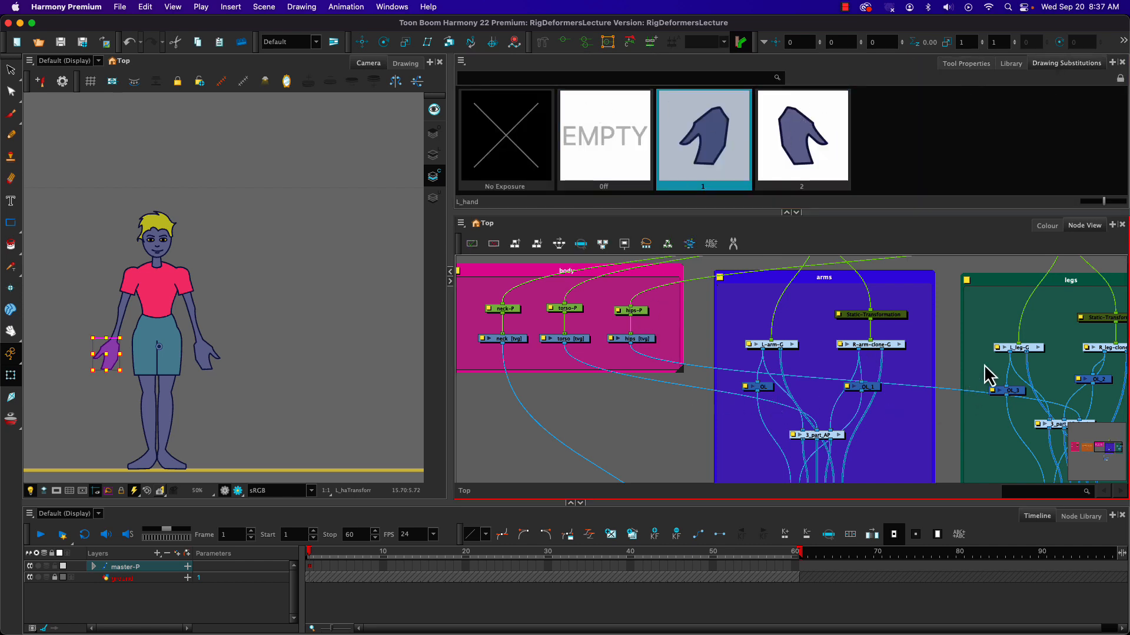
{"action": "left_click", "coordinate": [146, 466]}
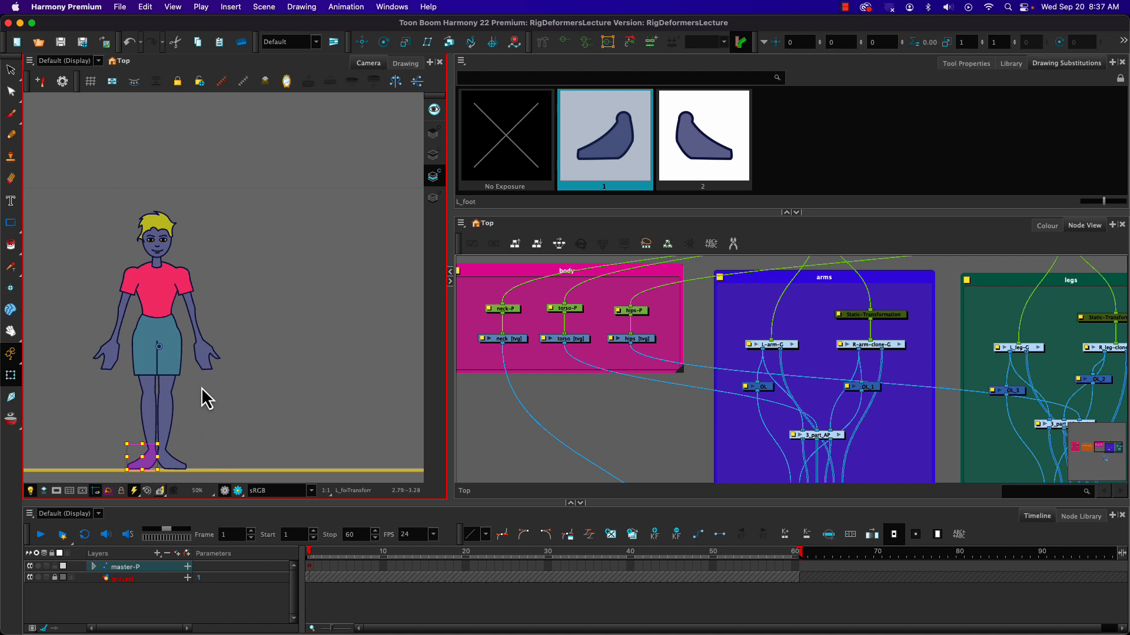
{"action": "left_click", "coordinate": [106, 362]}
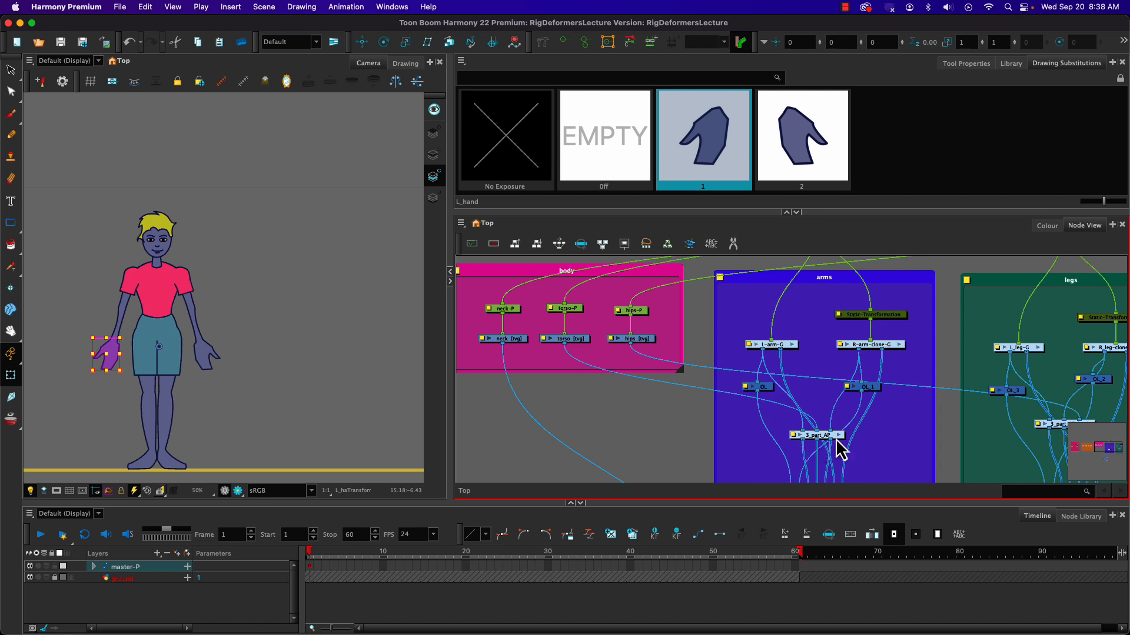
Inspect the nodes inside the L-arm-G group and its nested 3_part_AP group, and return to the top level
{"action": "left_click", "coordinate": [792, 346]}
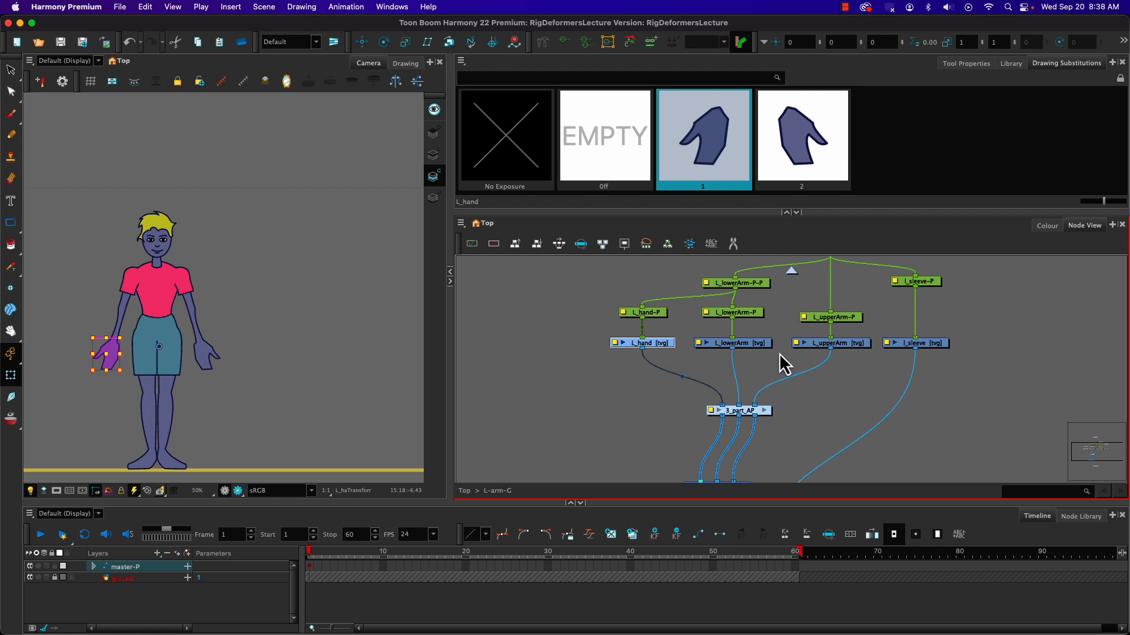
{"action": "left_click", "coordinate": [764, 411]}
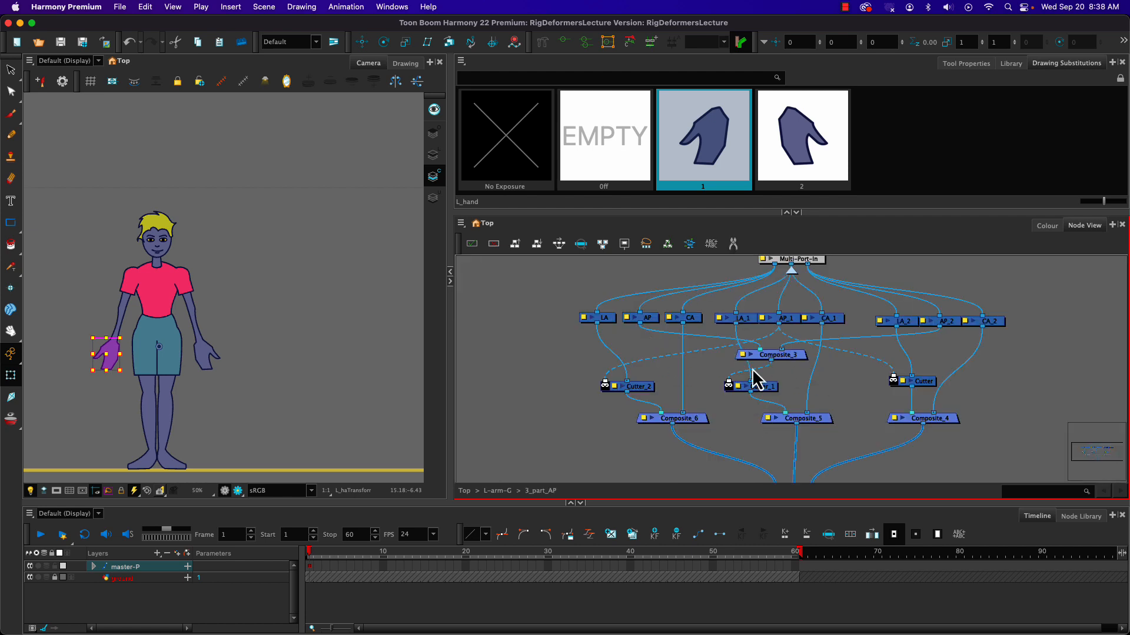
{"action": "left_click", "coordinate": [791, 273]}
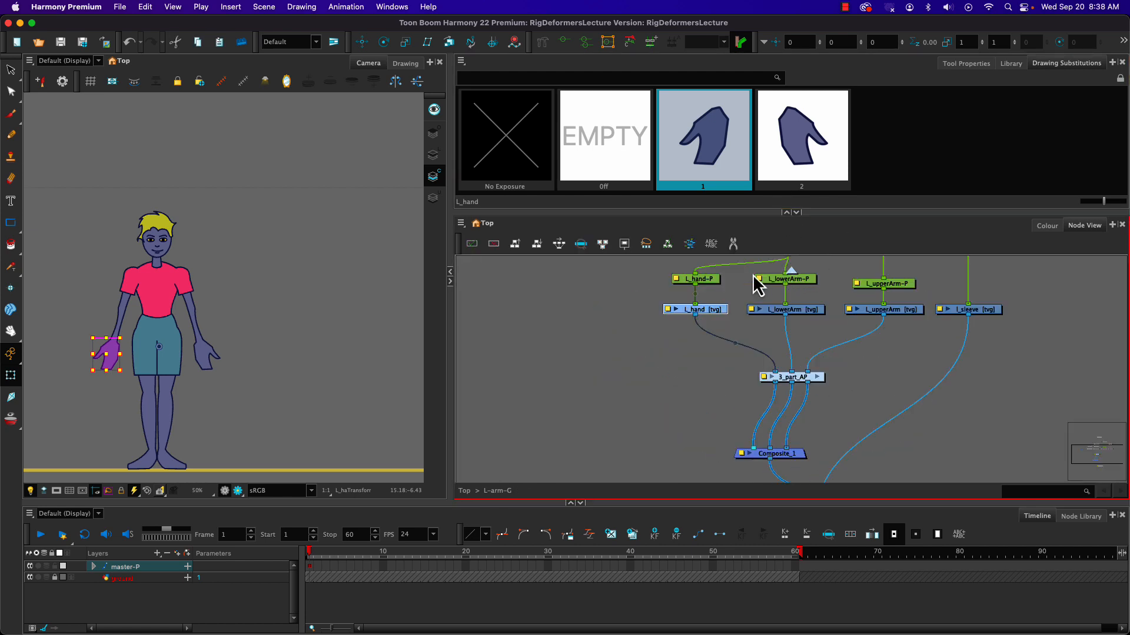
{"action": "left_click", "coordinate": [792, 272]}
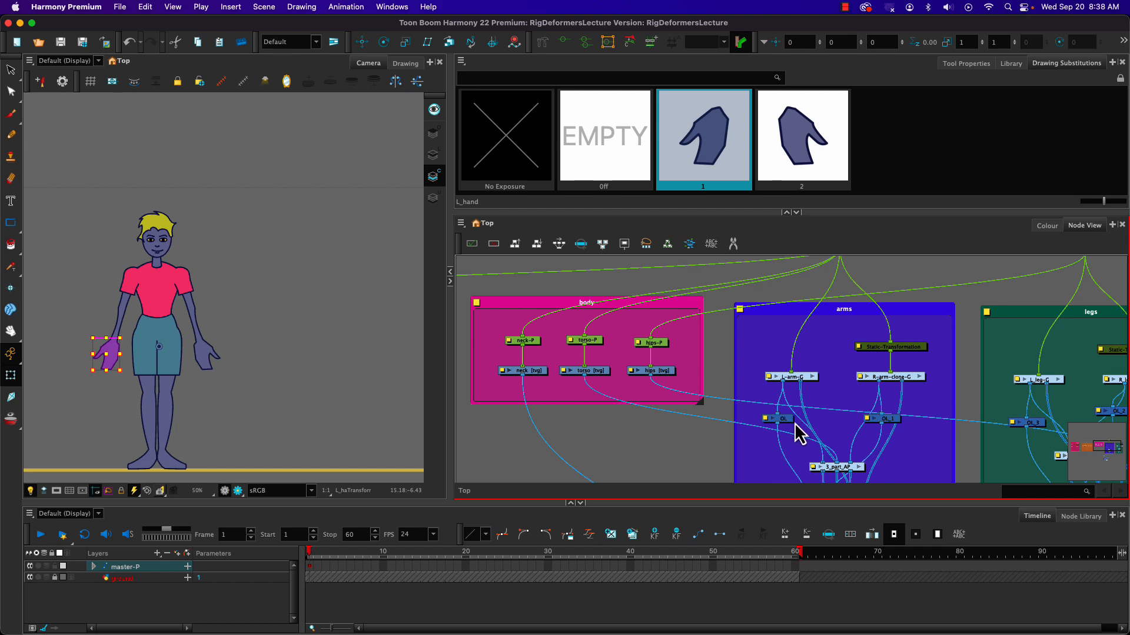
Look over the arms, legs and face node groups at the top level of the rig
{"action": "scroll", "coordinate": [852, 391], "scroll_direction": "right", "scroll_amount": 5}
{"action": "scroll", "coordinate": [852, 391], "scroll_direction": "down", "scroll_amount": 3}
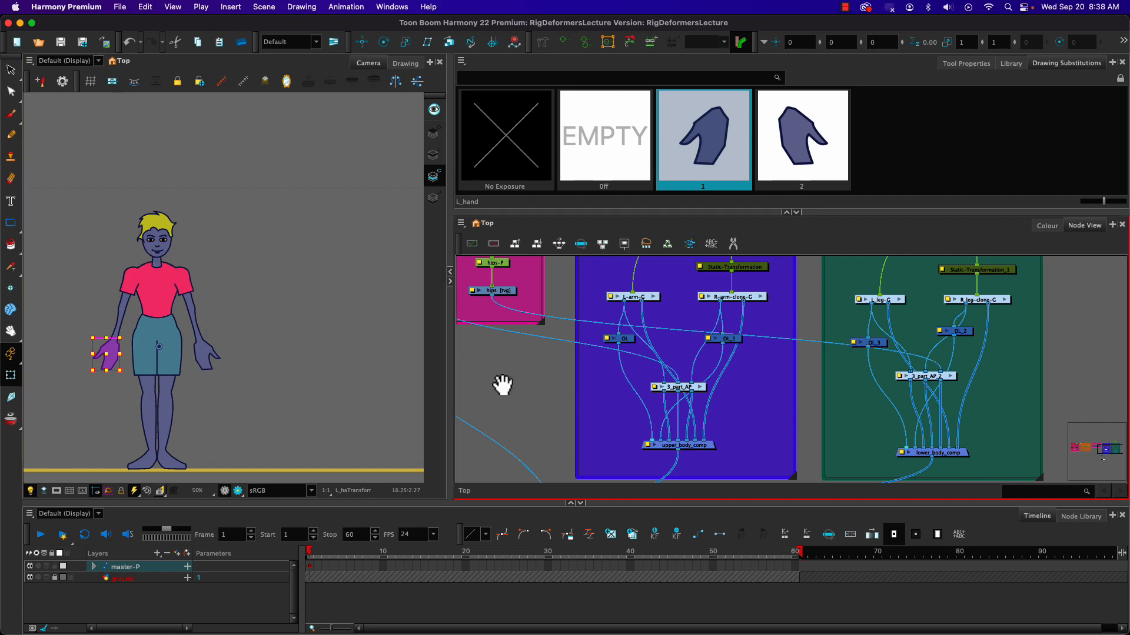
{"action": "left_click_drag", "start_coordinate": [503, 385], "coordinate": [1084, 421]}
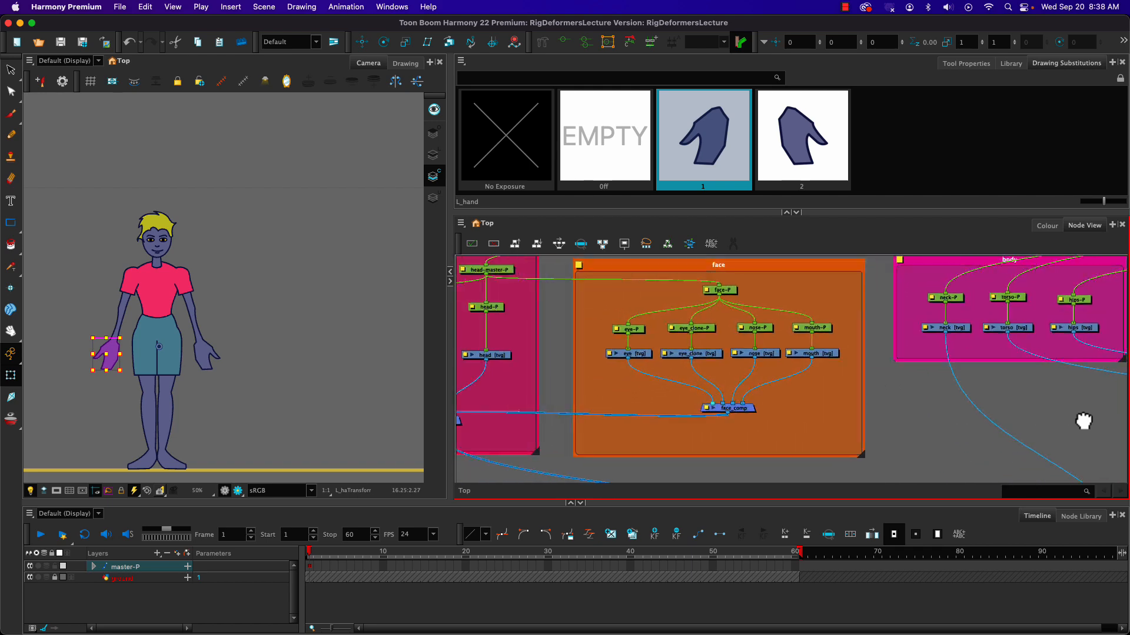
{"action": "scroll", "coordinate": [652, 368], "scroll_direction": "up", "scroll_amount": 3}
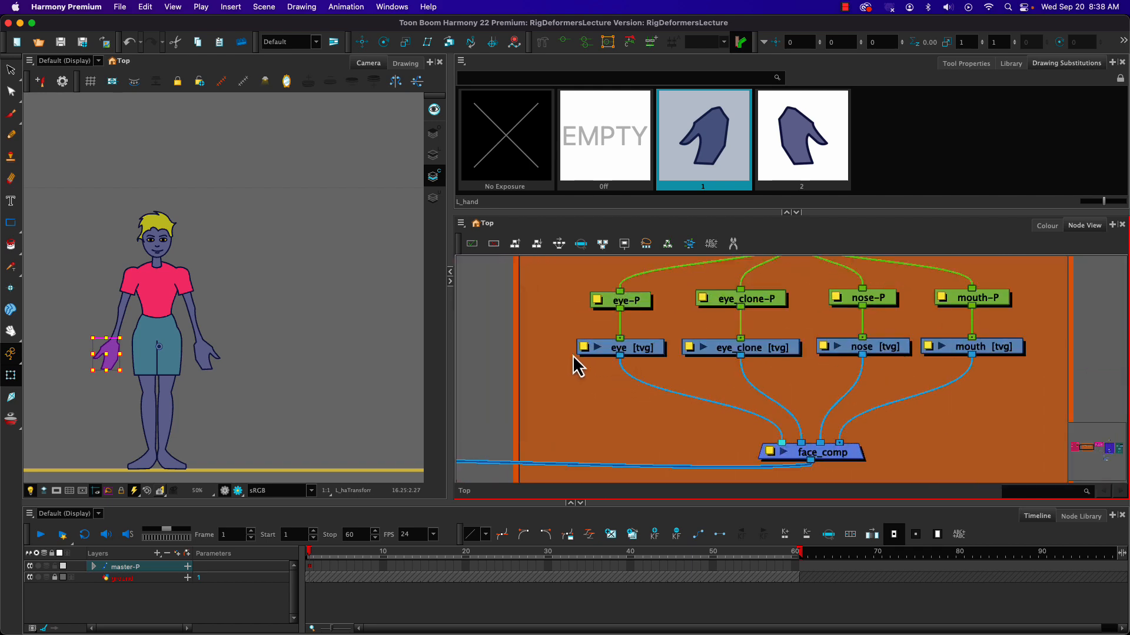
{"action": "scroll", "coordinate": [579, 366], "scroll_direction": "up", "scroll_amount": 2}
{"action": "scroll", "coordinate": [655, 358], "scroll_direction": "down", "scroll_amount": 3}
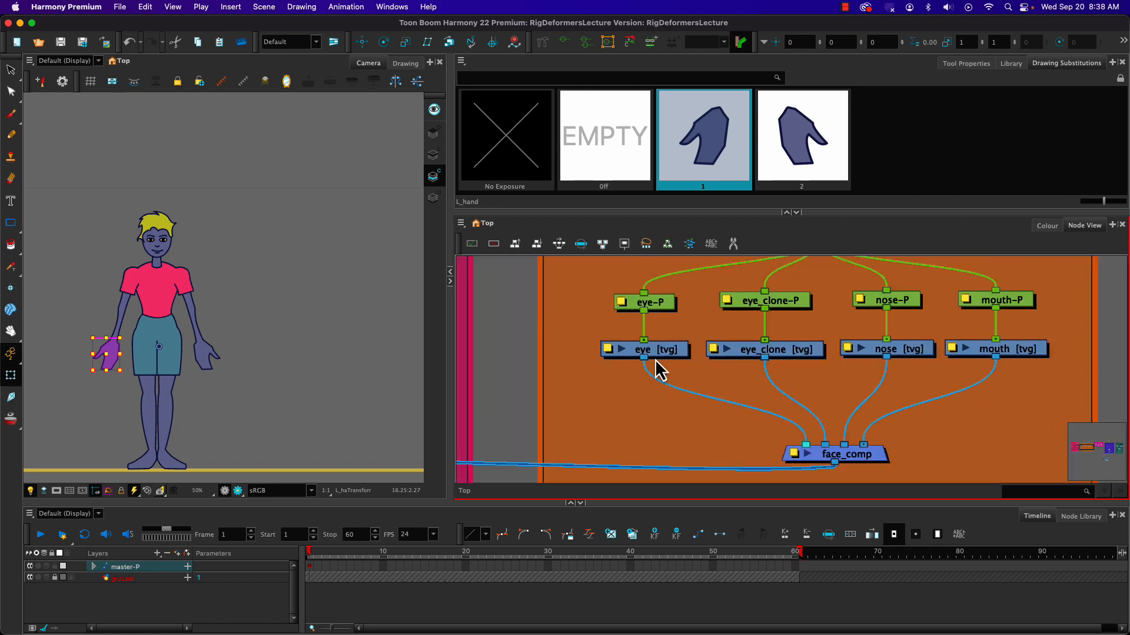
Extend the master-P layer's exposure to frame 60 and return to frame 1
{"action": "key", "text": "Return"}
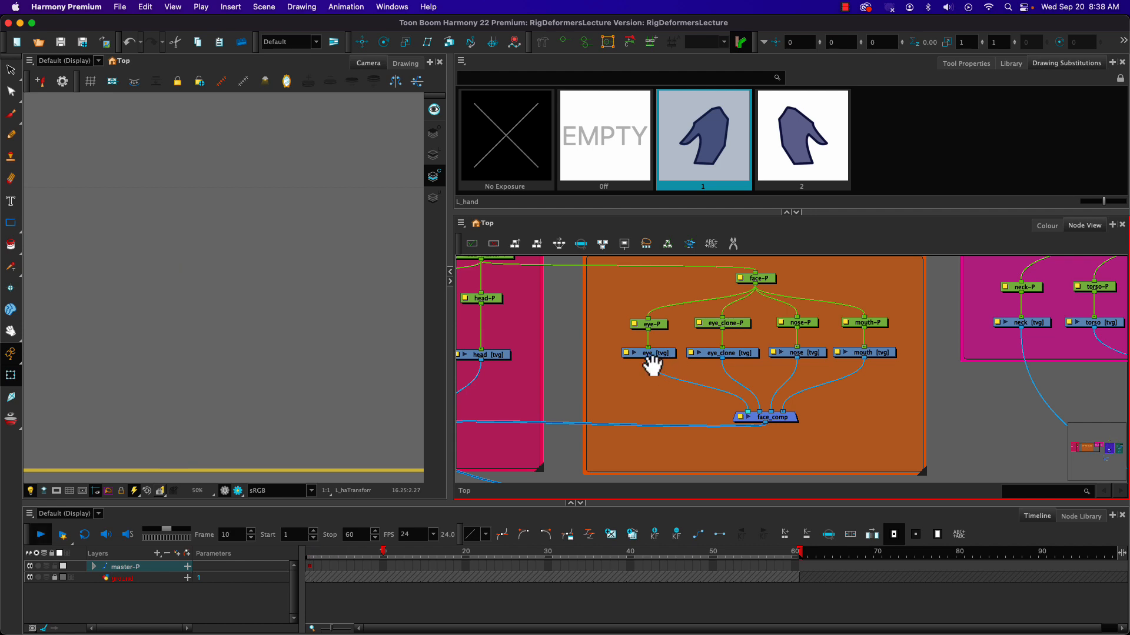
{"action": "left_click", "coordinate": [312, 557]}
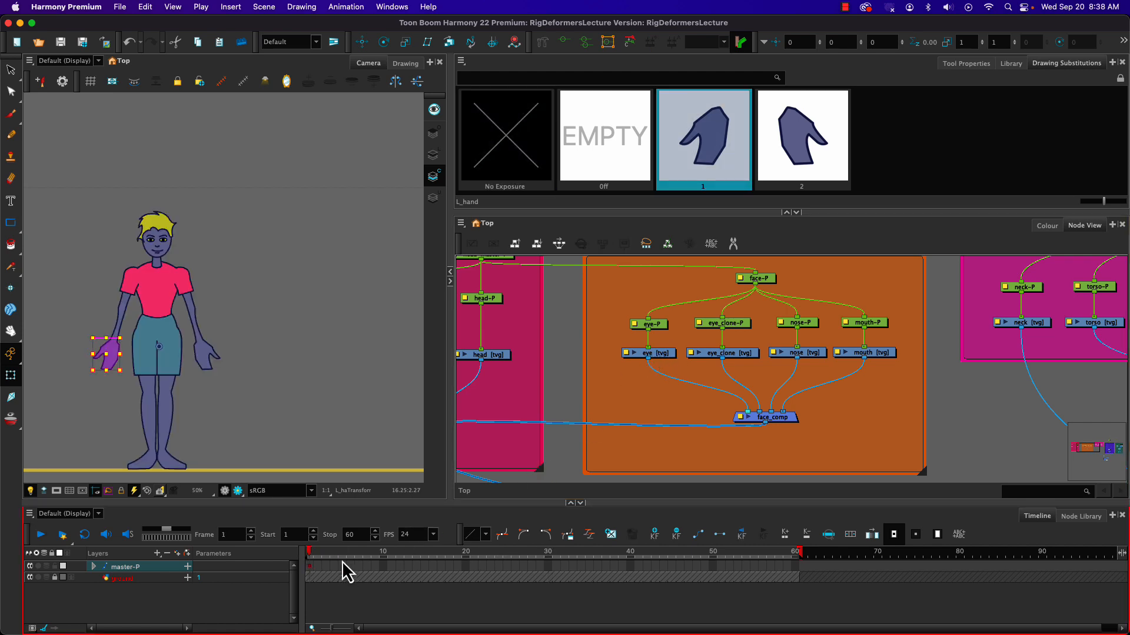
{"action": "left_click", "coordinate": [797, 567]}
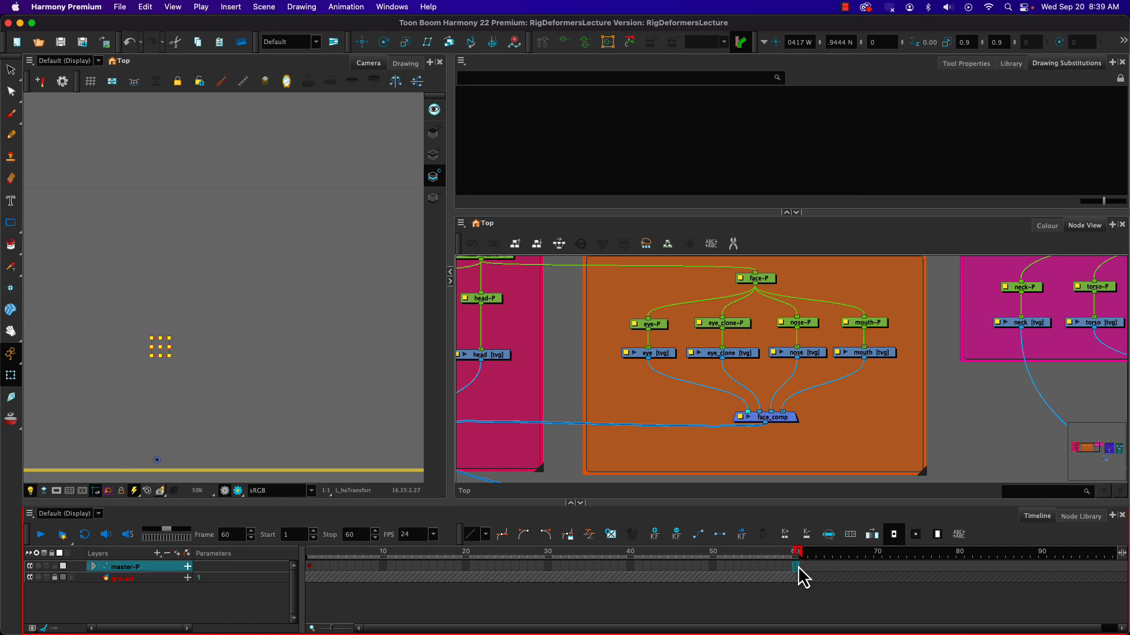
{"action": "key", "text": "F5"}
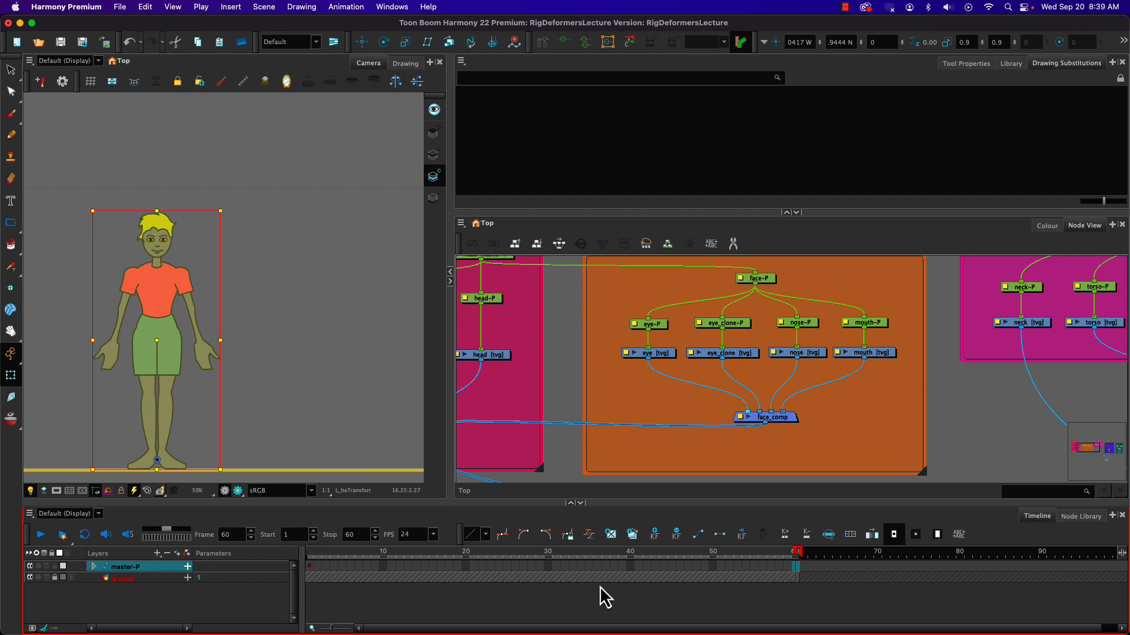
{"action": "left_click", "coordinate": [310, 567]}
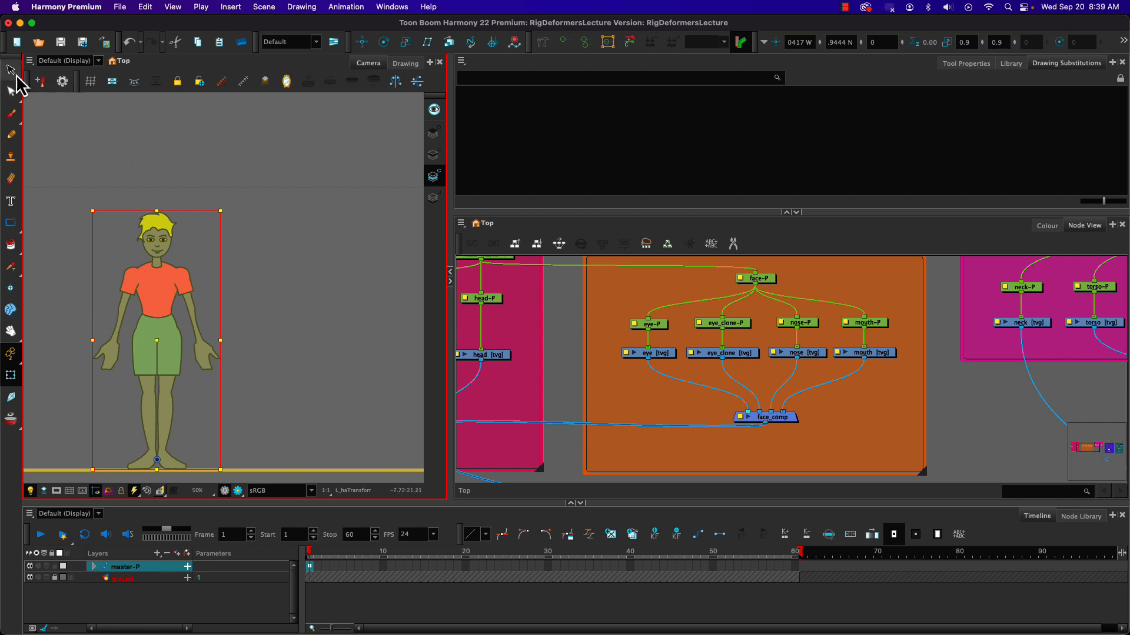
Select the l_sleeve drawing on the character and activate the Rigging tool with its tool properties shown
{"action": "left_click", "coordinate": [64, 207]}
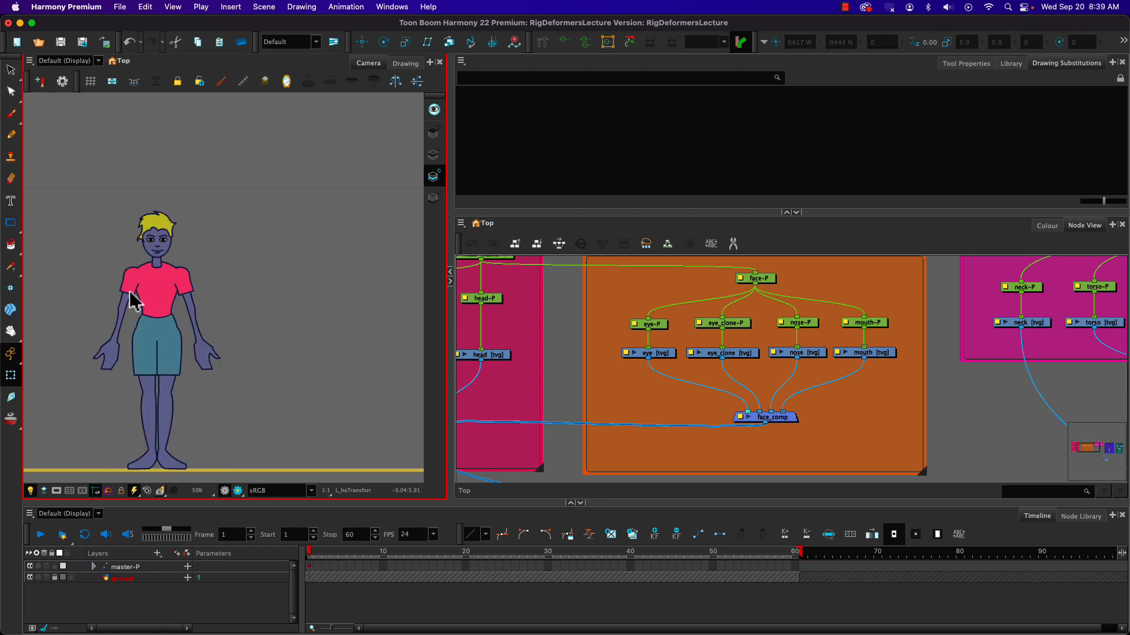
{"action": "left_click", "coordinate": [135, 291]}
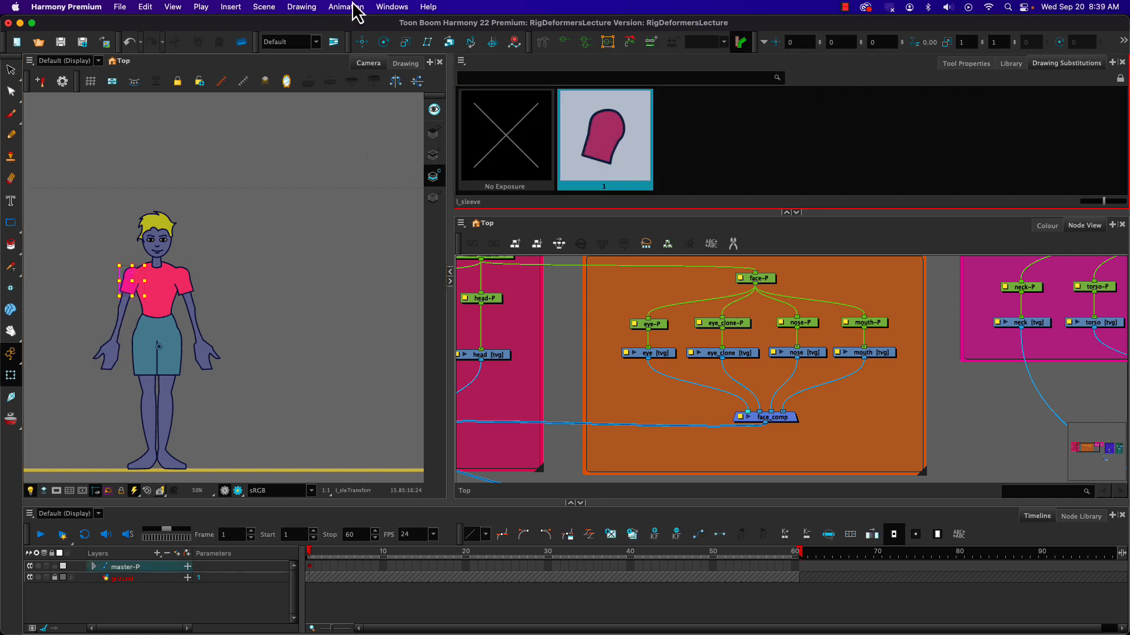
{"action": "left_click", "coordinate": [542, 44]}
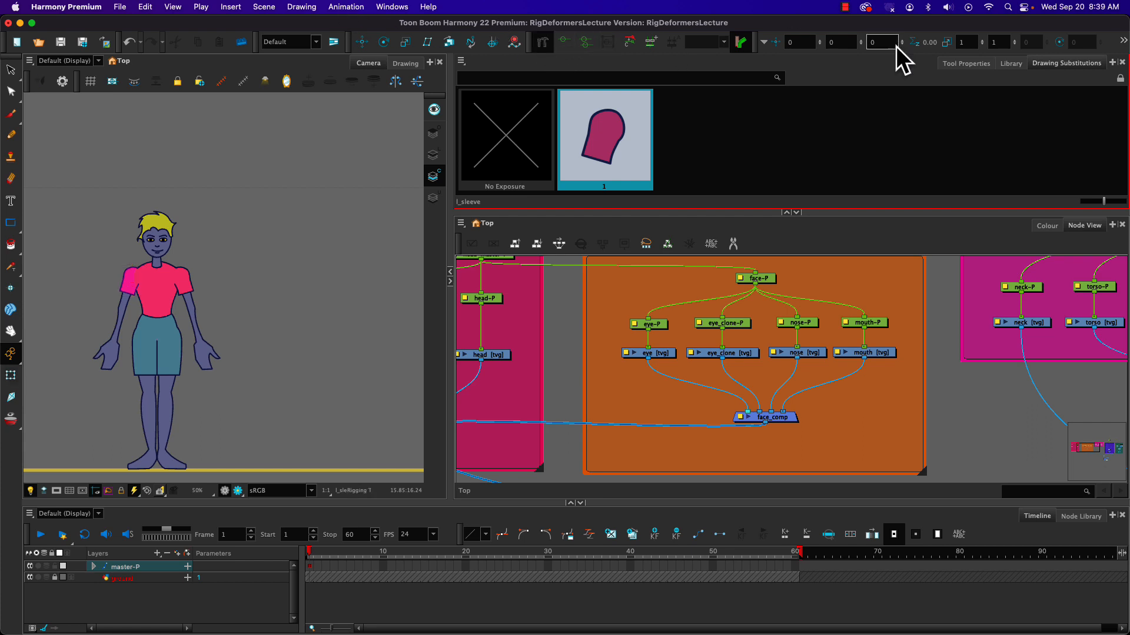
{"action": "left_click", "coordinate": [966, 63]}
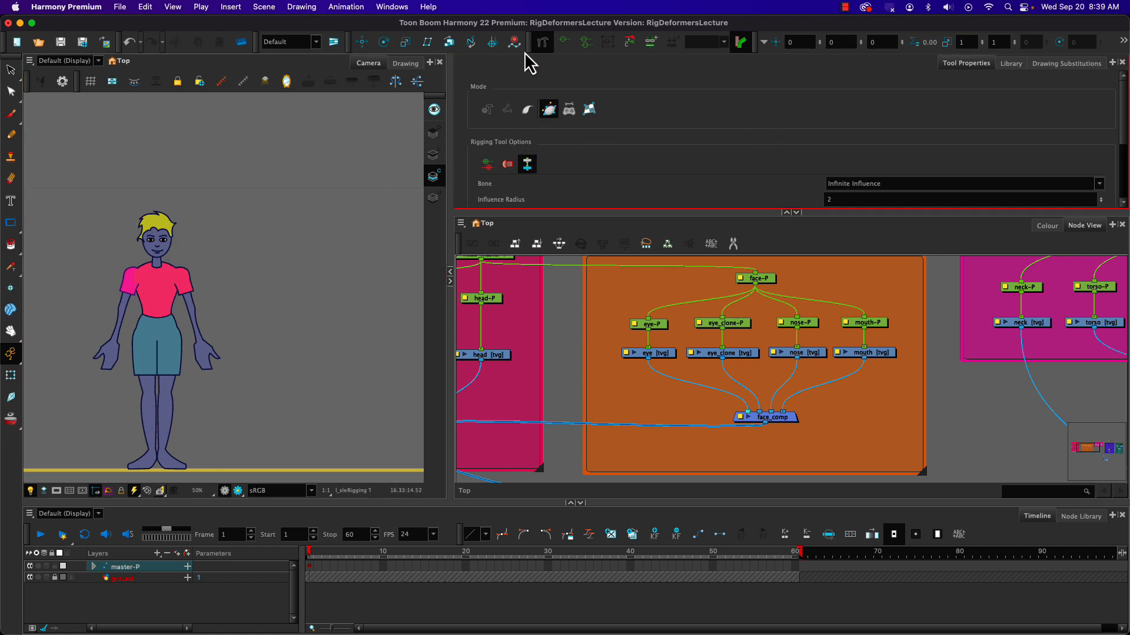
Create an envelope deformer around the l_sleeve drawing with the Envelope Creator, using 4 deformation points and an Expand of 0.00
{"action": "left_click", "coordinate": [344, 7]}
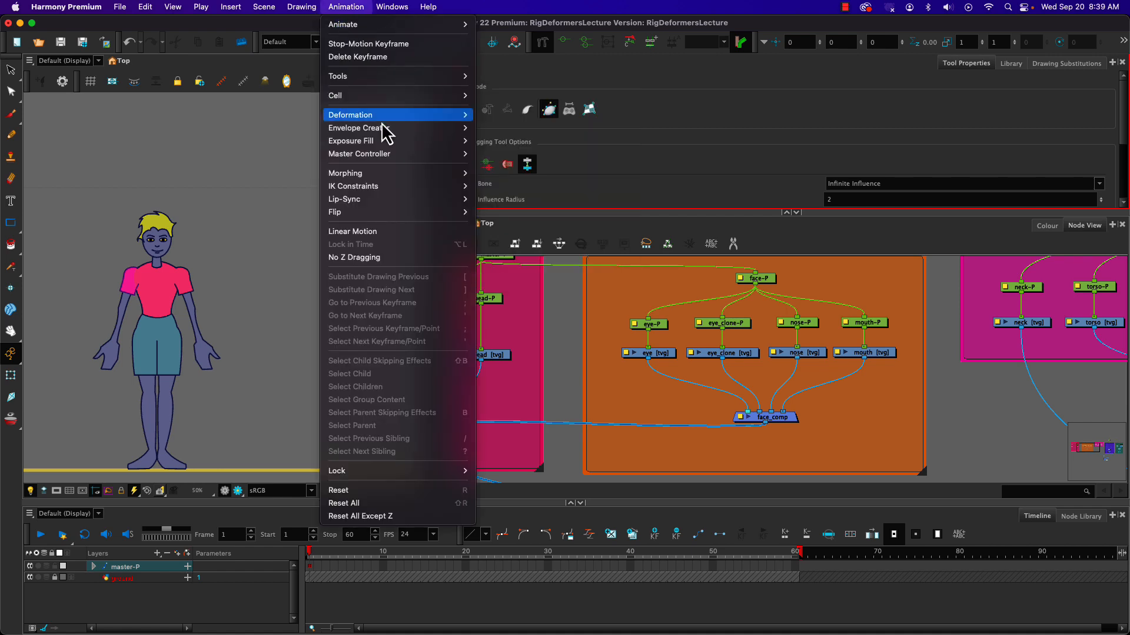
{"action": "mouse_move", "coordinate": [383, 126]}
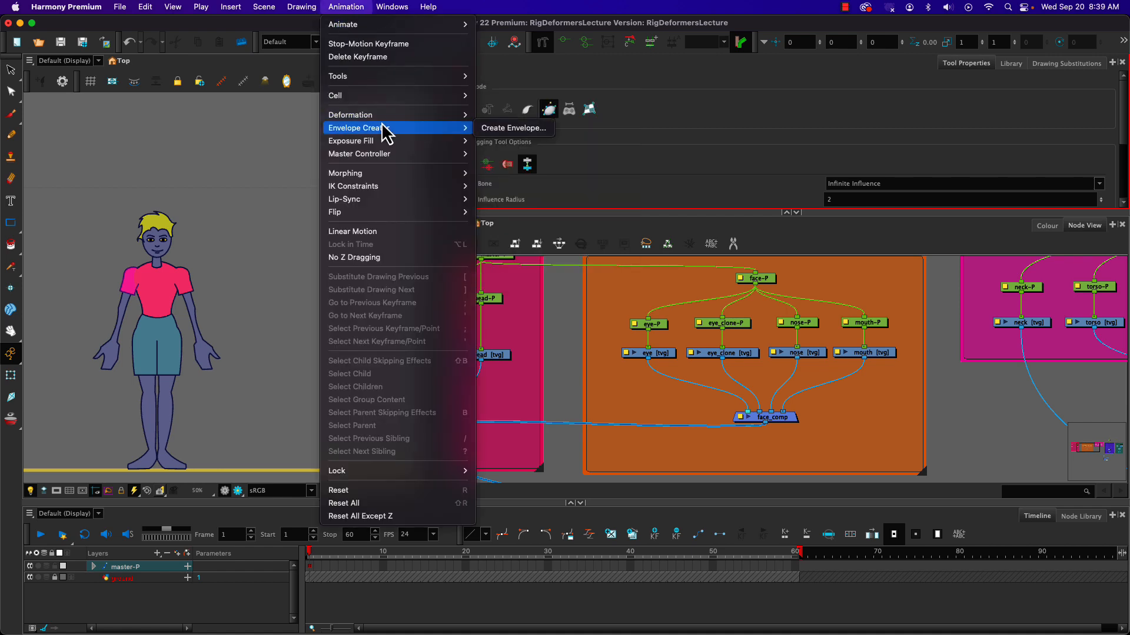
{"action": "left_click", "coordinate": [519, 129]}
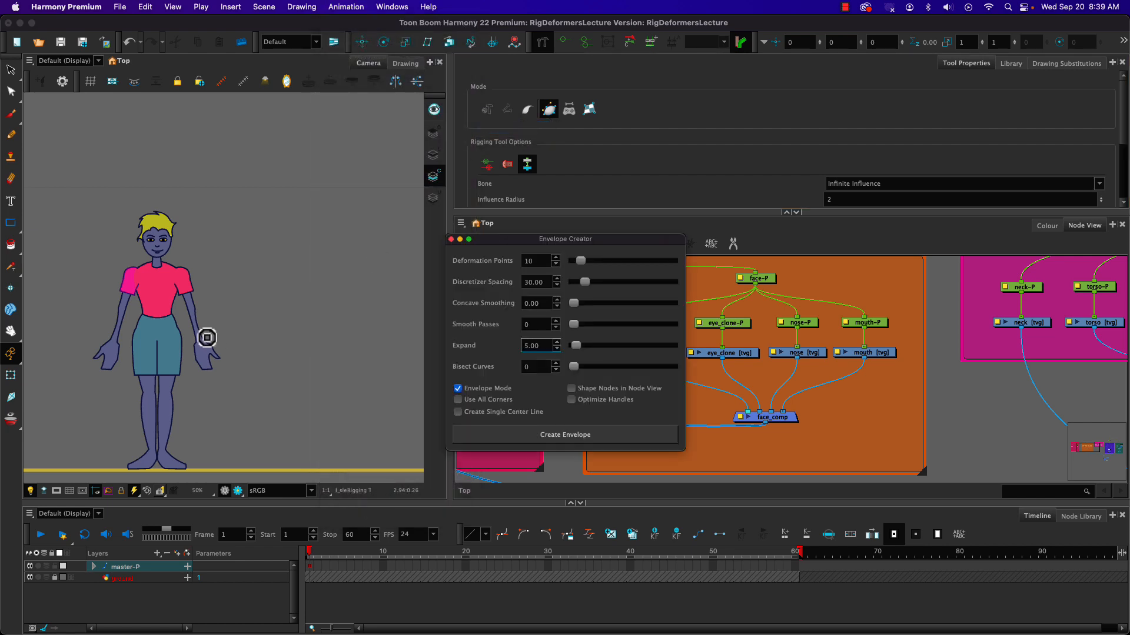
{"action": "scroll", "coordinate": [141, 284], "scroll_direction": "up", "scroll_amount": 3}
{"action": "scroll", "coordinate": [133, 283], "scroll_direction": "up", "scroll_amount": 1}
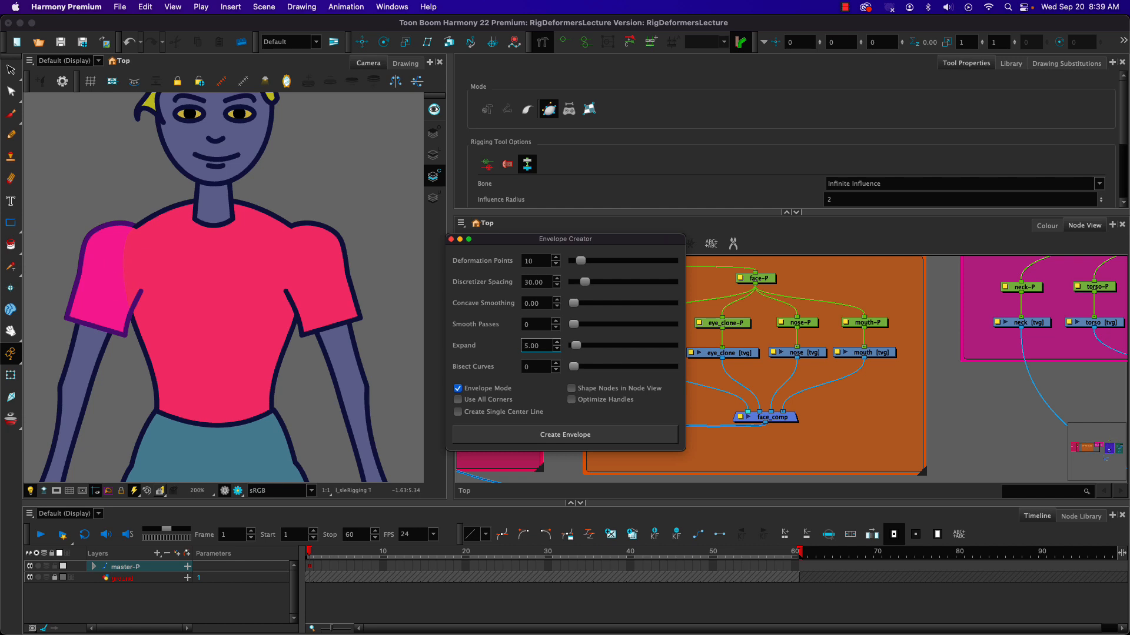
{"action": "scroll", "coordinate": [262, 256], "scroll_direction": "up", "scroll_amount": 2}
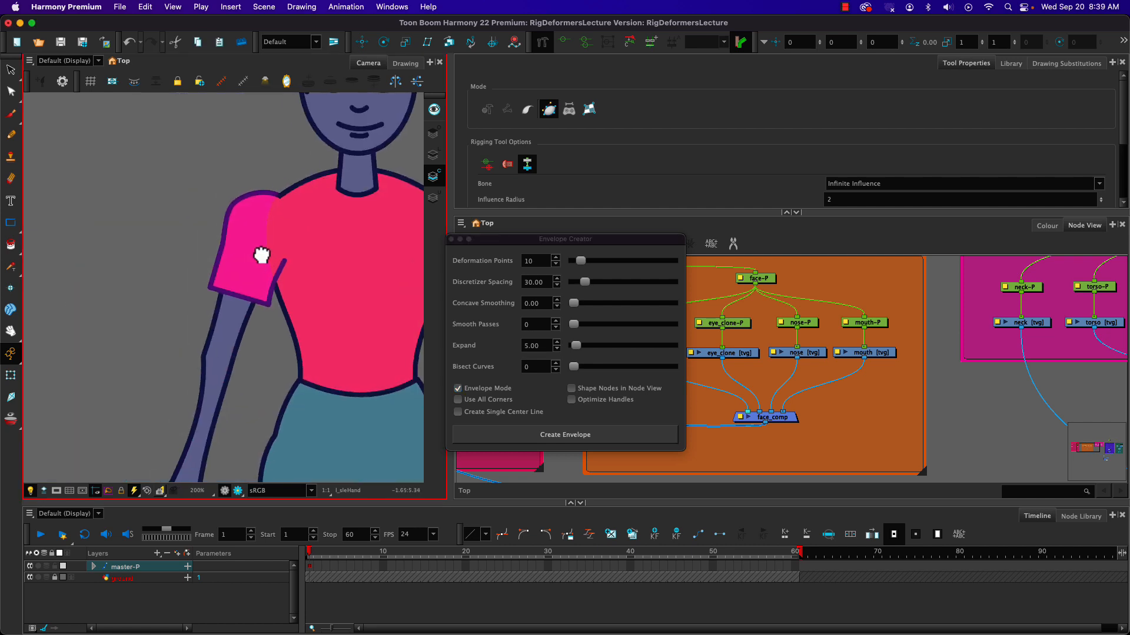
{"action": "left_click_drag", "start_coordinate": [262, 256], "coordinate": [245, 255]}
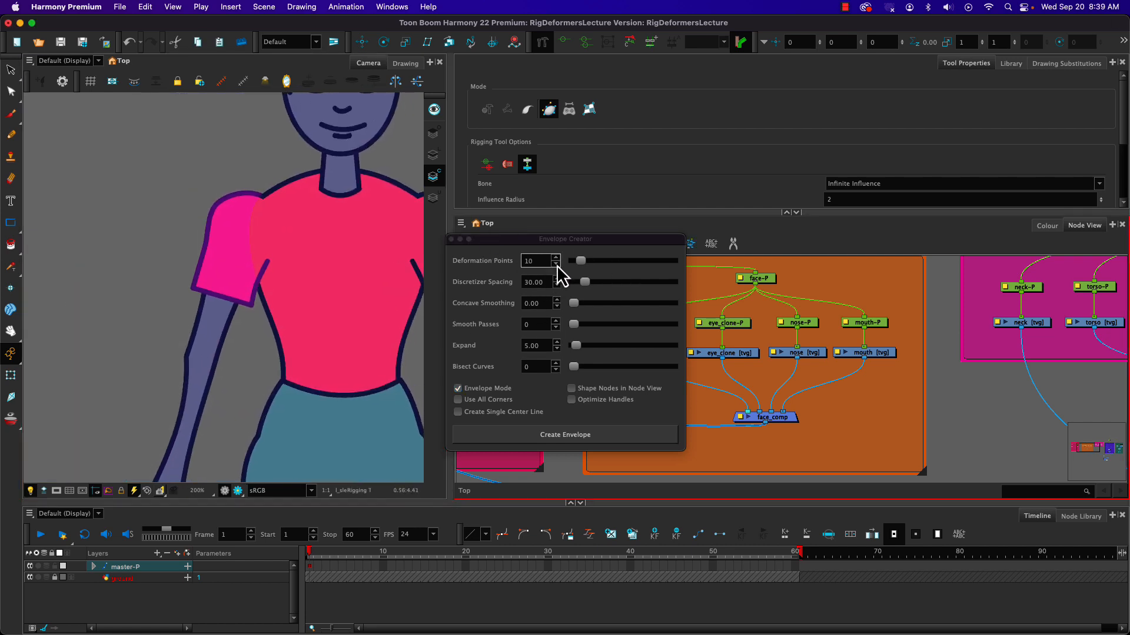
{"action": "left_click", "coordinate": [556, 264]}
{"action": "left_click", "coordinate": [556, 264]}
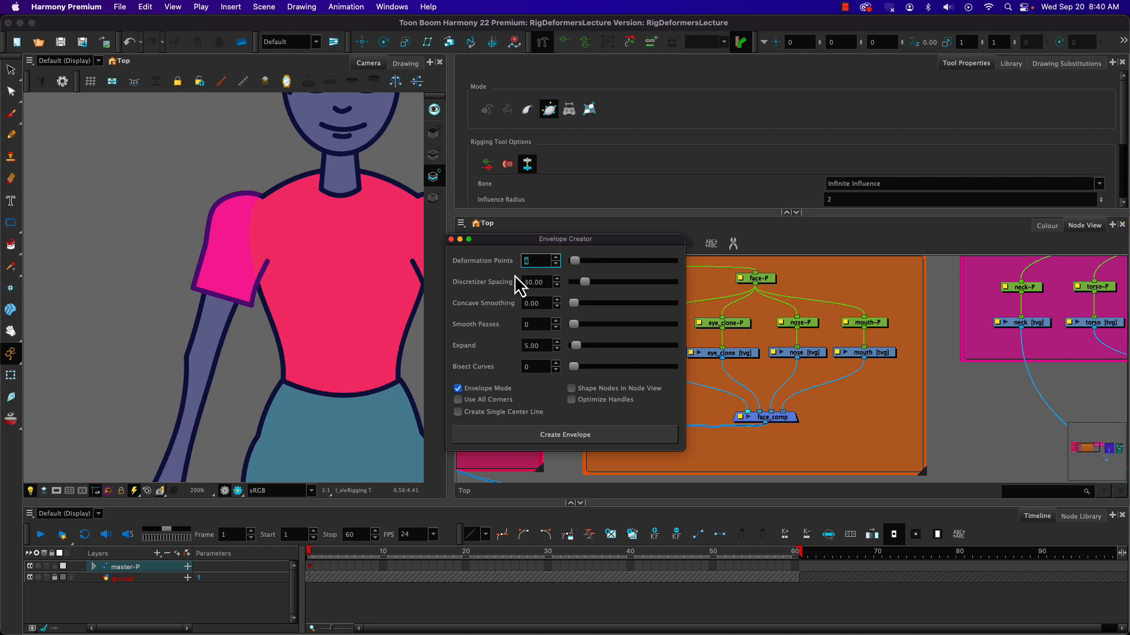
{"action": "left_click", "coordinate": [557, 349]}
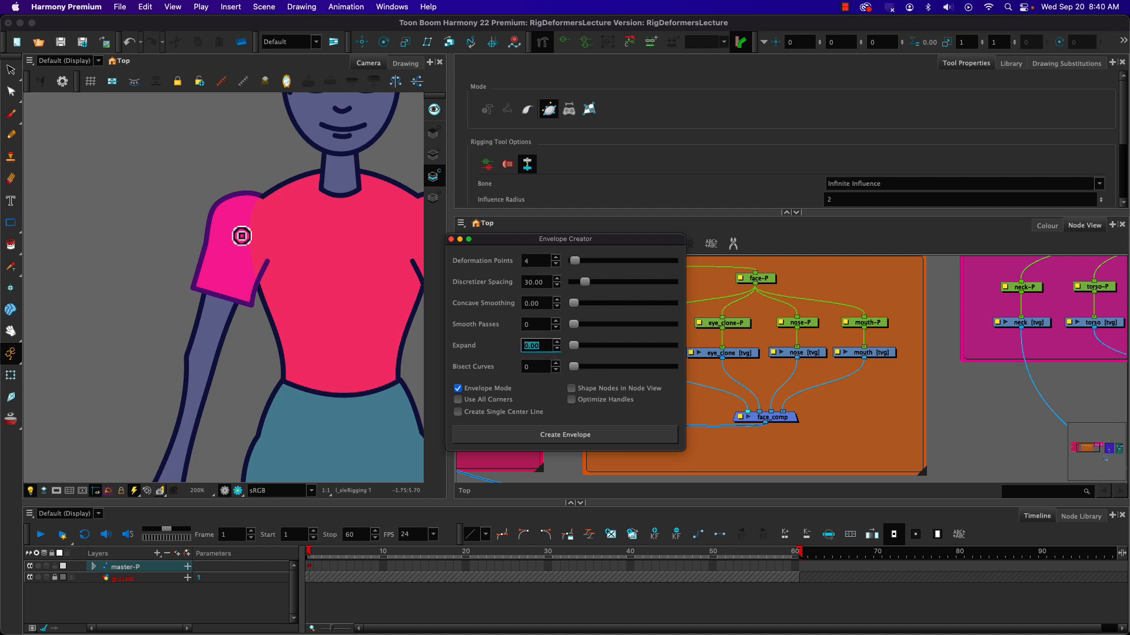
{"action": "left_click", "coordinate": [508, 435]}
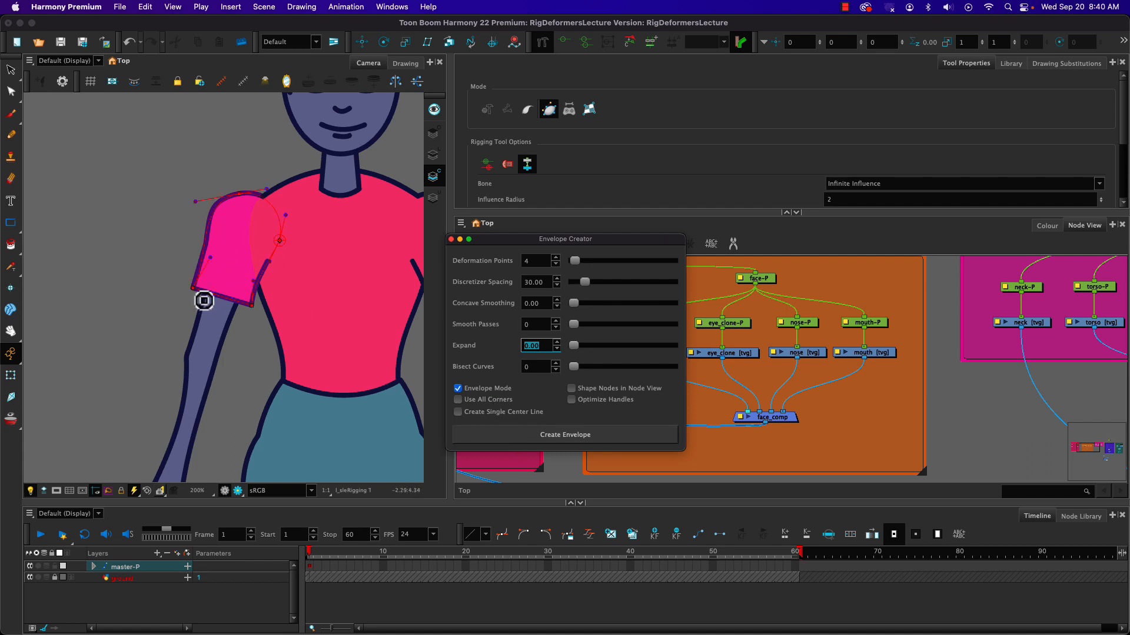
Undo the left sleeve's envelope and create it again with 4 deformation points and an Expand of 5.00
{"action": "left_click", "coordinate": [243, 306]}
{"action": "key", "text": "super+z"}
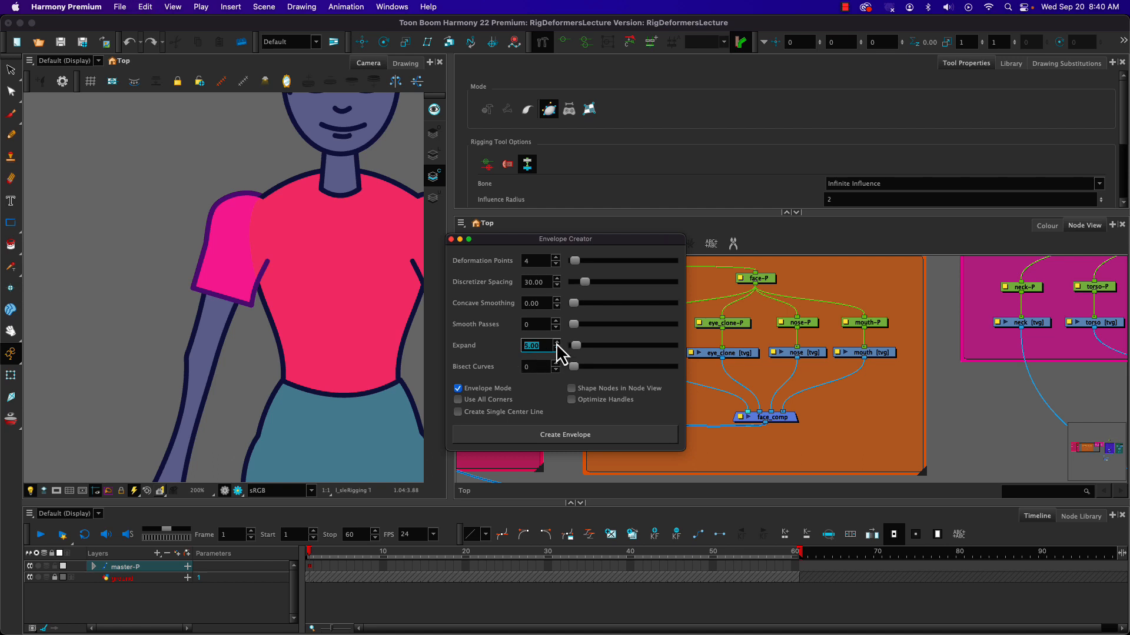
{"action": "left_click", "coordinate": [503, 440]}
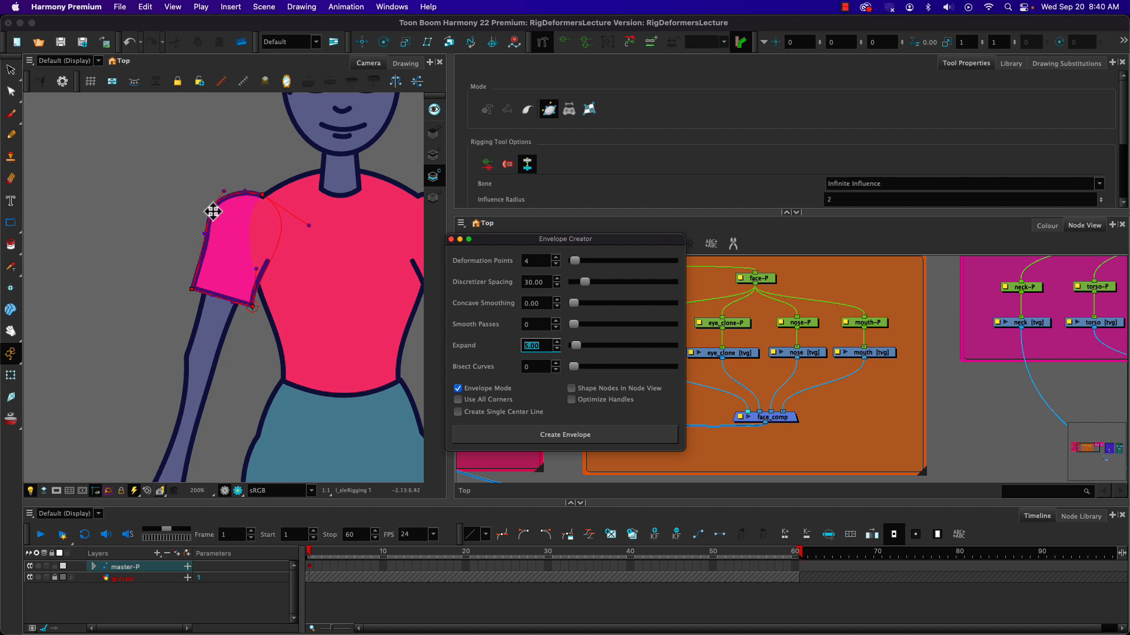
Refine the sleeve envelope's rest shape with the Rigging tool, nudging the shoulder and outer hem points outward and adjusting the outer edge's lower handle
{"action": "left_click", "coordinate": [10, 375]}
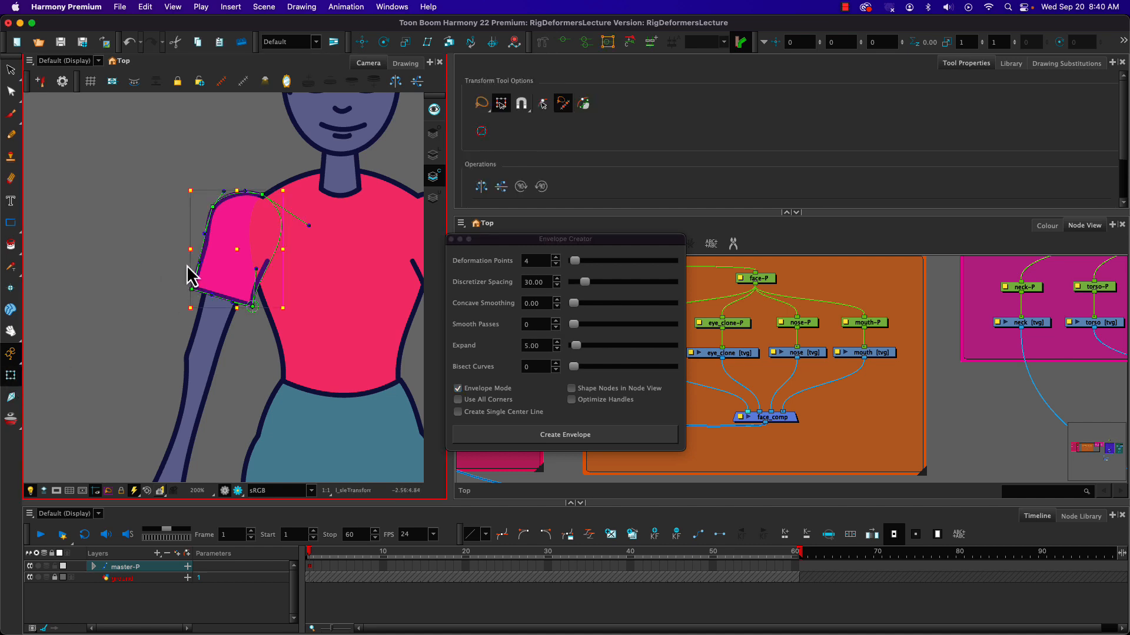
{"action": "scroll", "coordinate": [246, 250], "scroll_direction": "up", "scroll_amount": 2}
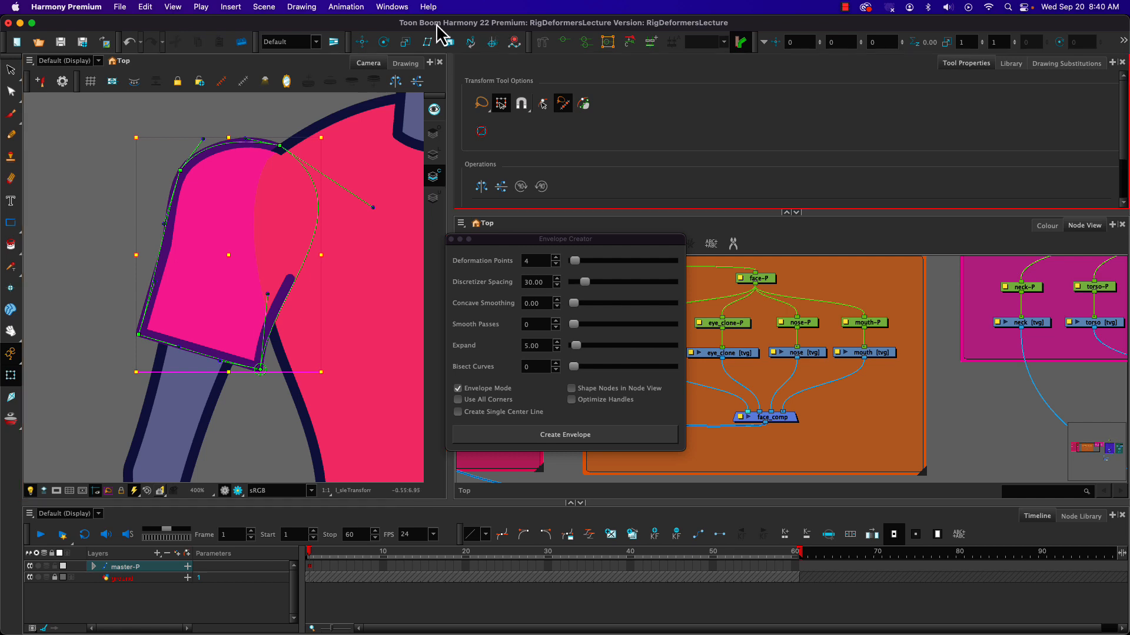
{"action": "left_click", "coordinate": [542, 43]}
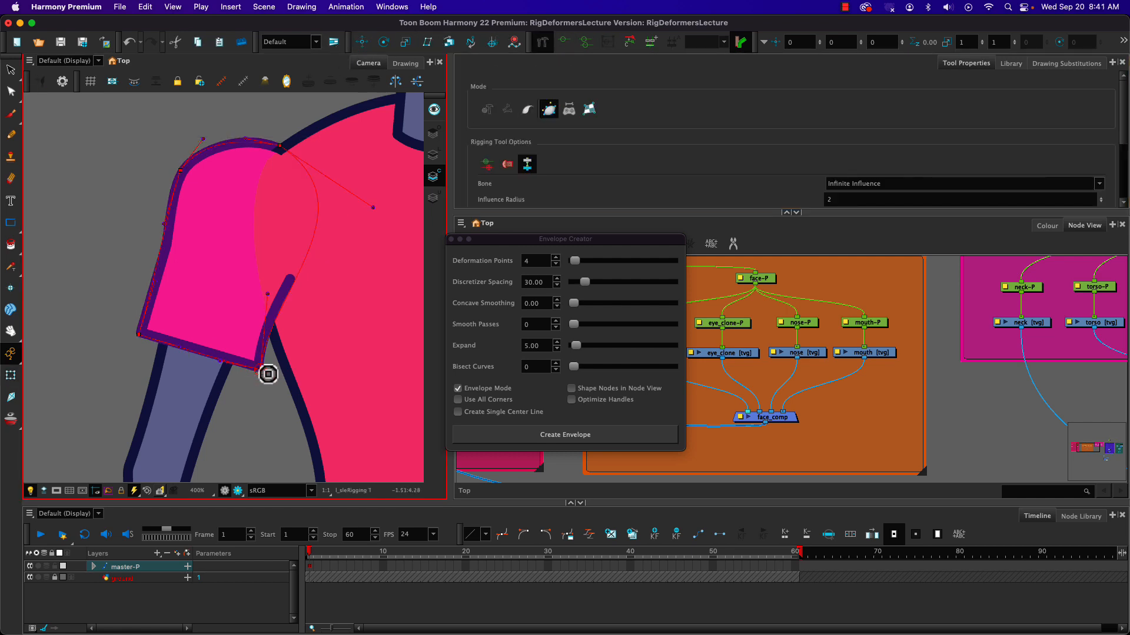
{"action": "left_click", "coordinate": [260, 372]}
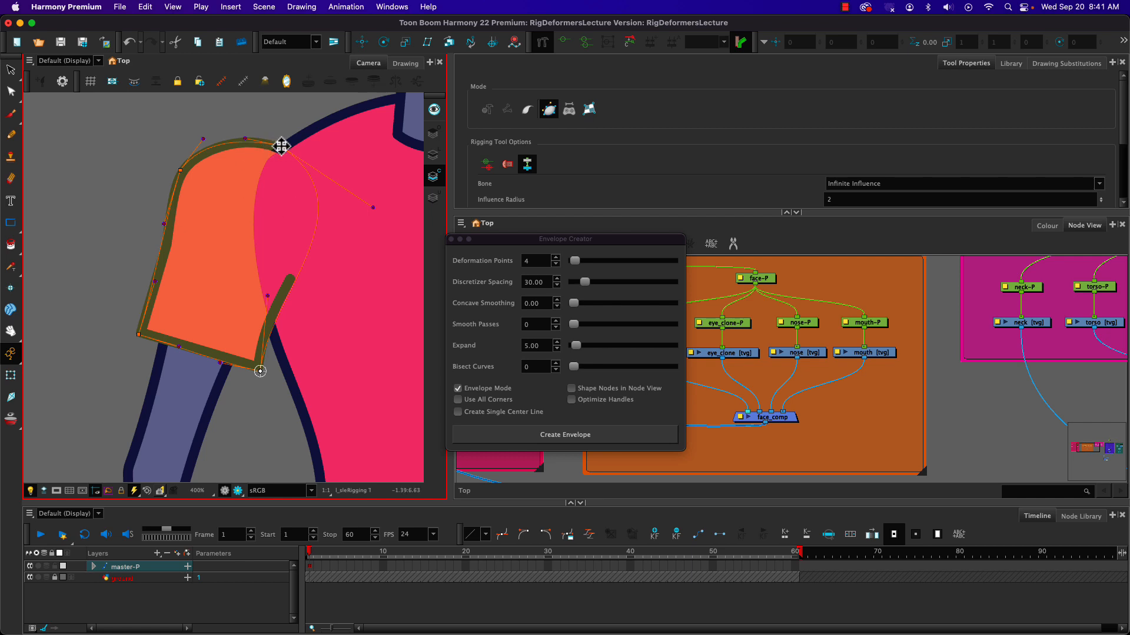
{"action": "left_click_drag", "start_coordinate": [279, 146], "coordinate": [279, 142]}
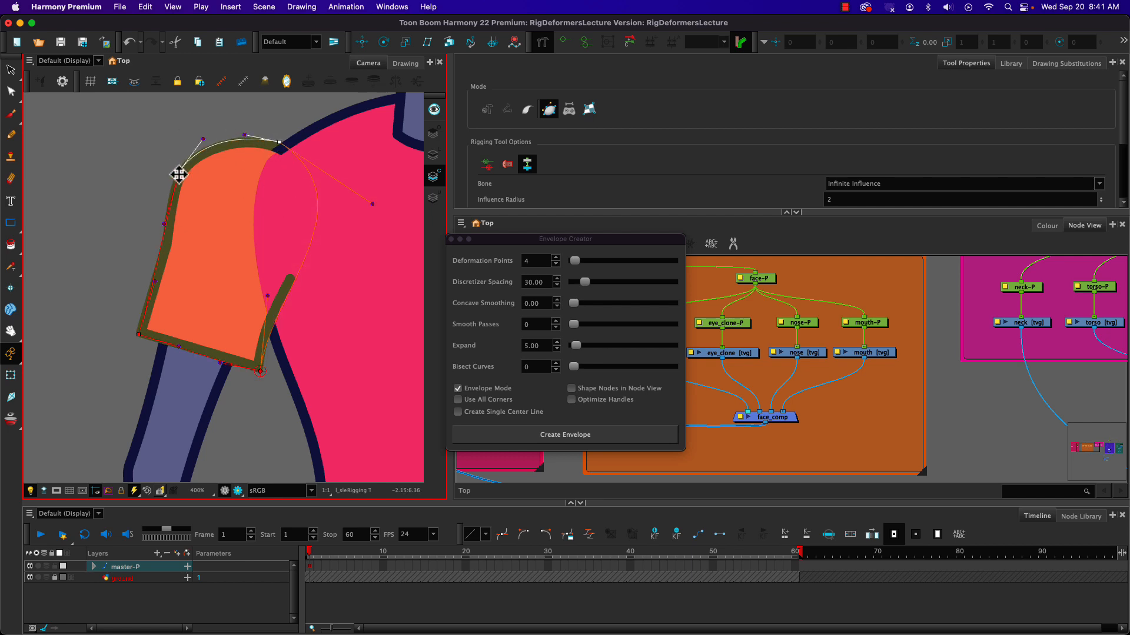
{"action": "left_click_drag", "start_coordinate": [179, 171], "coordinate": [174, 169]}
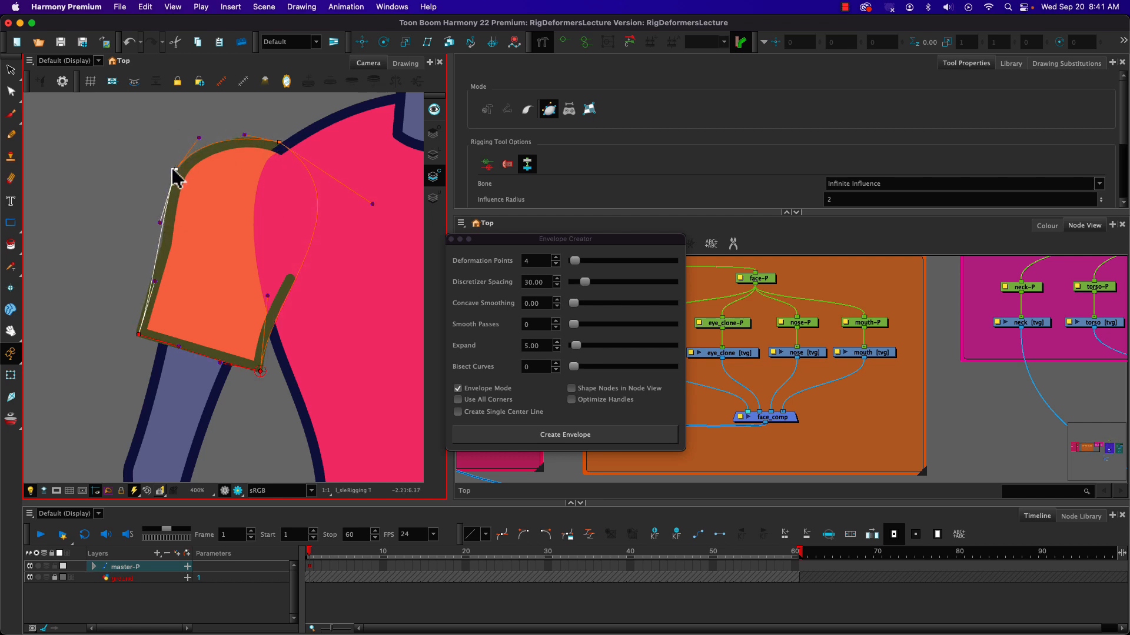
{"action": "left_click_drag", "start_coordinate": [138, 334], "coordinate": [136, 331]}
{"action": "left_click", "coordinate": [153, 282]}
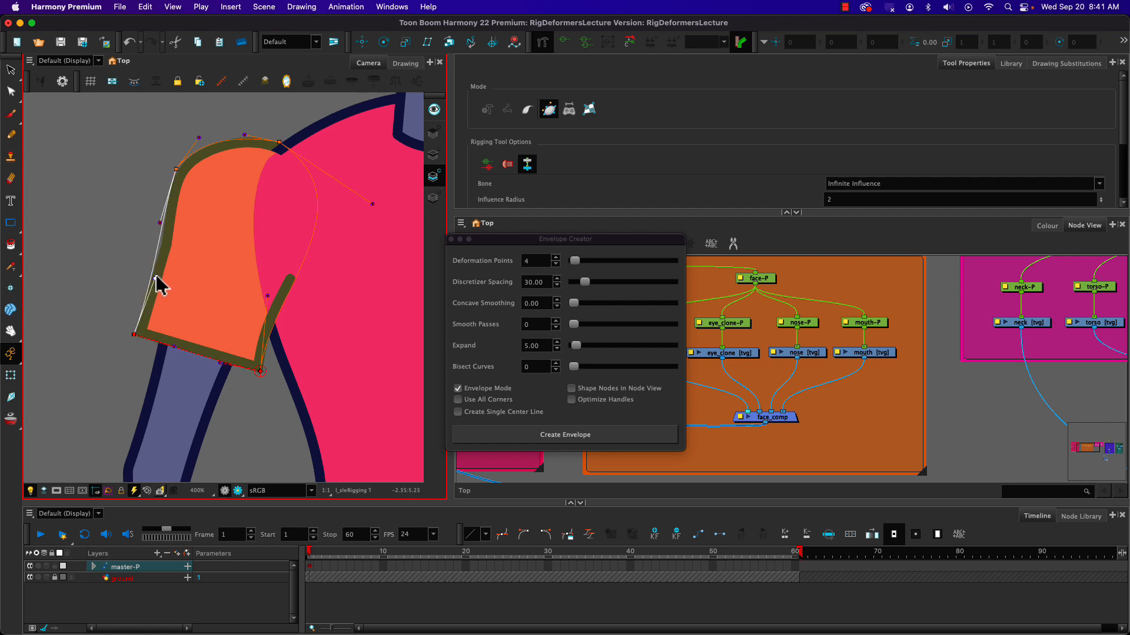
{"action": "left_click_drag", "start_coordinate": [157, 278], "coordinate": [159, 276]}
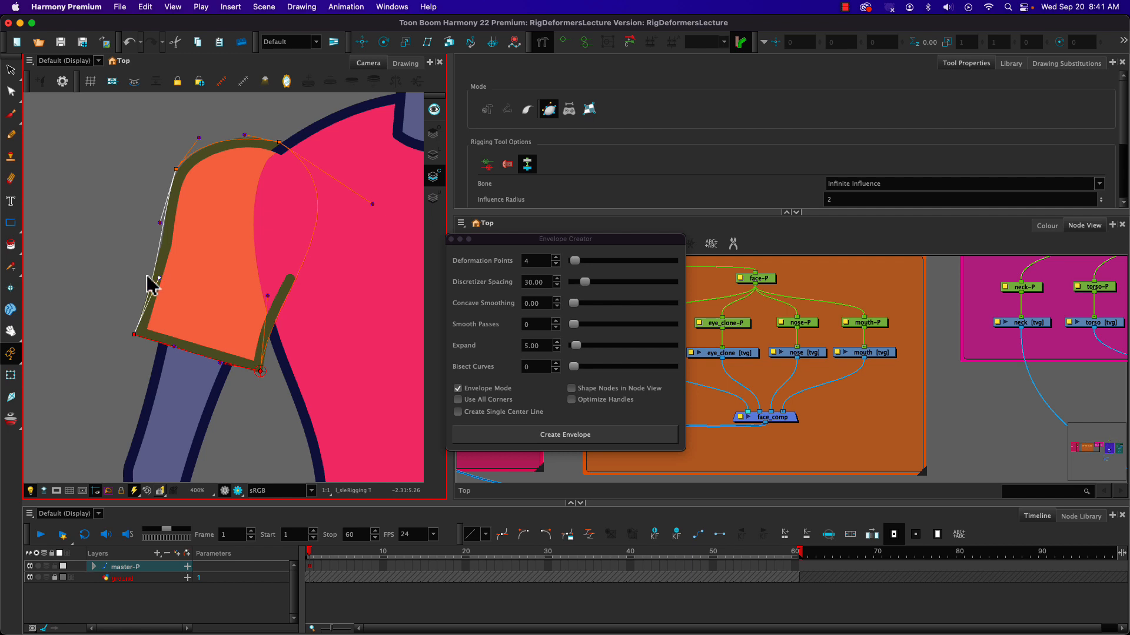
Test the sleeve deformer with the Transform tool by curving the hem upward with its handles, and check the deformation in Render View
{"action": "left_click", "coordinate": [11, 375]}
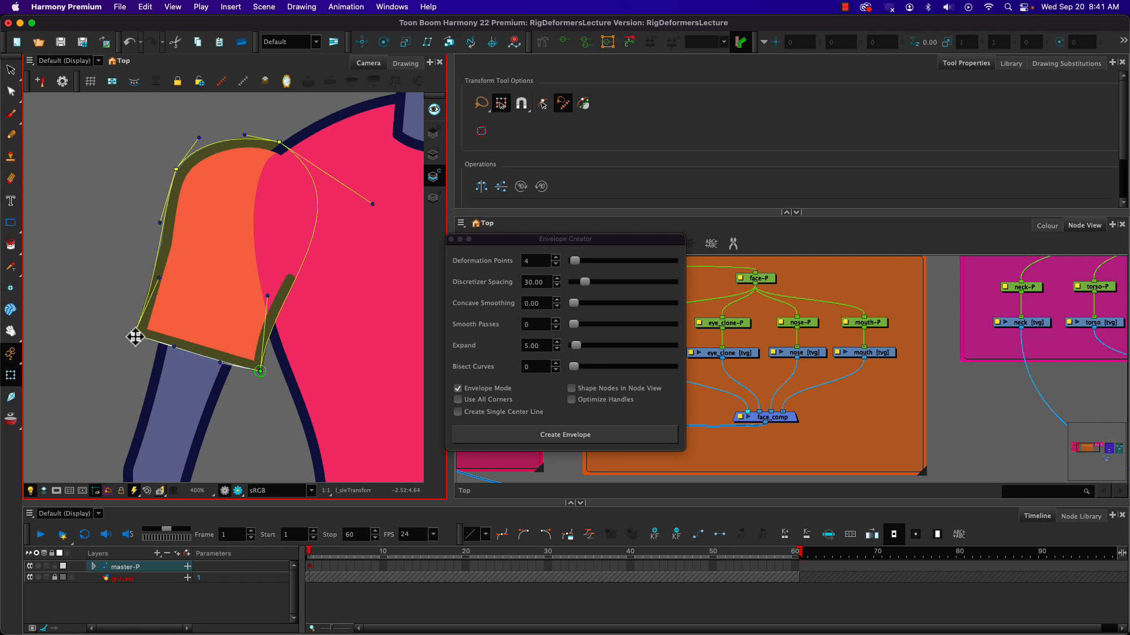
{"action": "left_click_drag", "start_coordinate": [135, 337], "coordinate": [233, 344]}
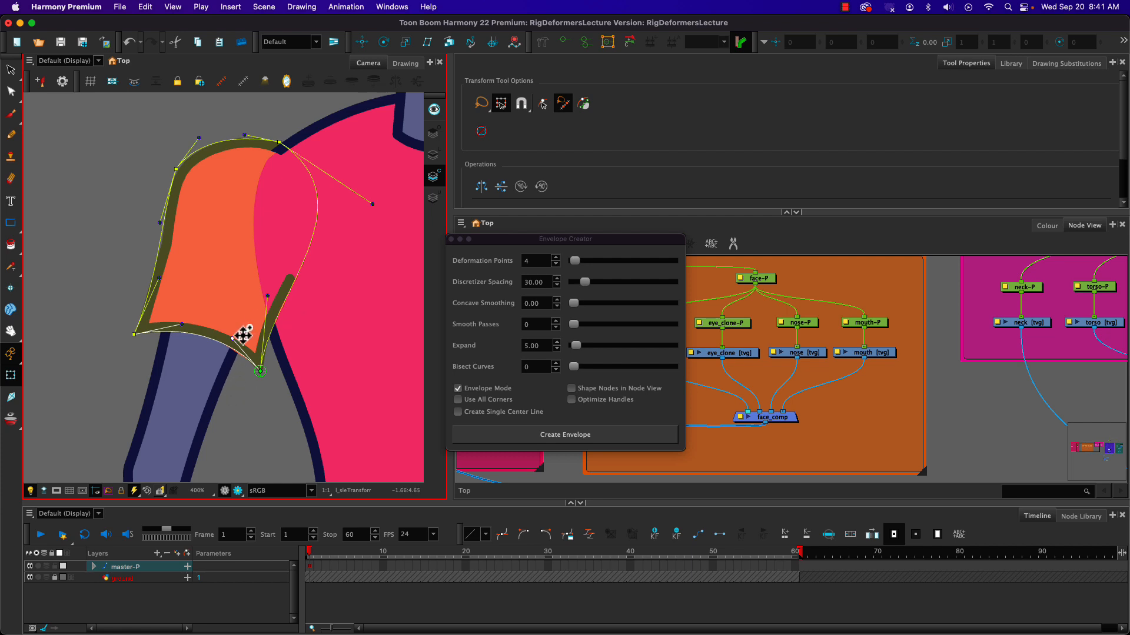
{"action": "left_click_drag", "start_coordinate": [235, 342], "coordinate": [223, 237]}
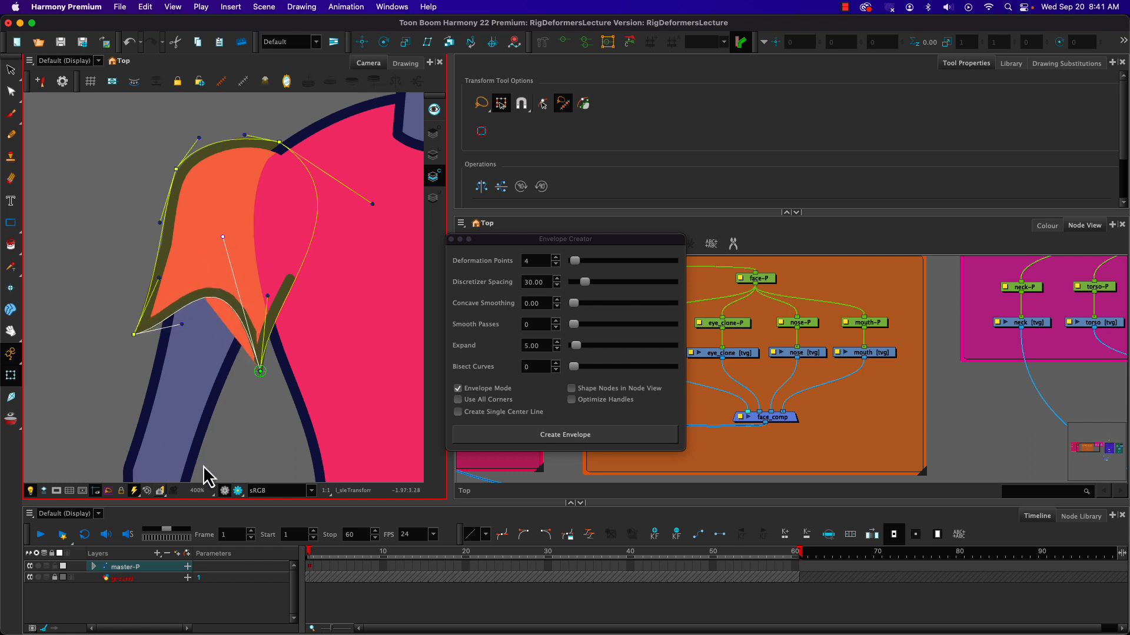
{"action": "left_click", "coordinate": [238, 491]}
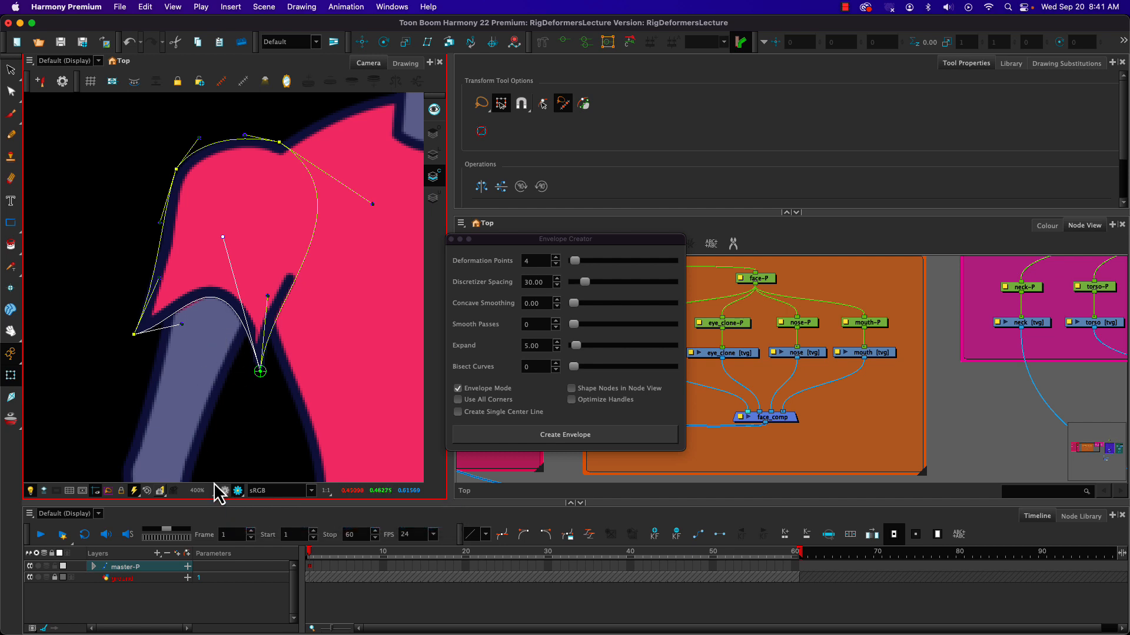
{"action": "left_click_drag", "start_coordinate": [222, 237], "coordinate": [225, 276]}
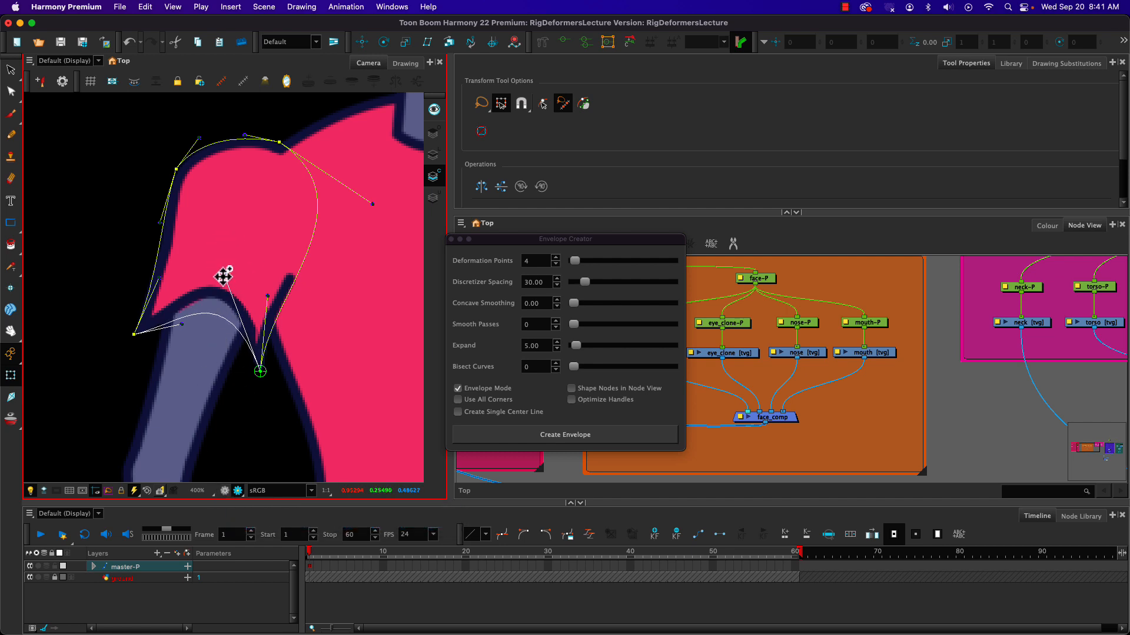
{"action": "left_click", "coordinate": [225, 491]}
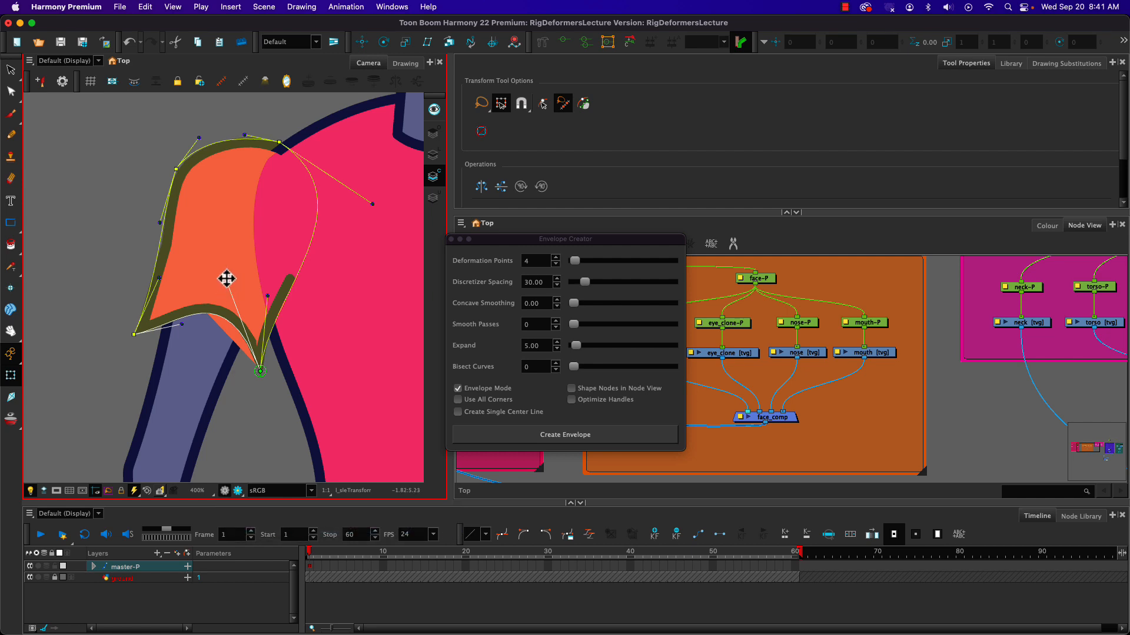
Bend the sleeve hem more strongly upward with both of its handles and preview the overlap in Render View
{"action": "left_click_drag", "start_coordinate": [227, 279], "coordinate": [256, 228]}
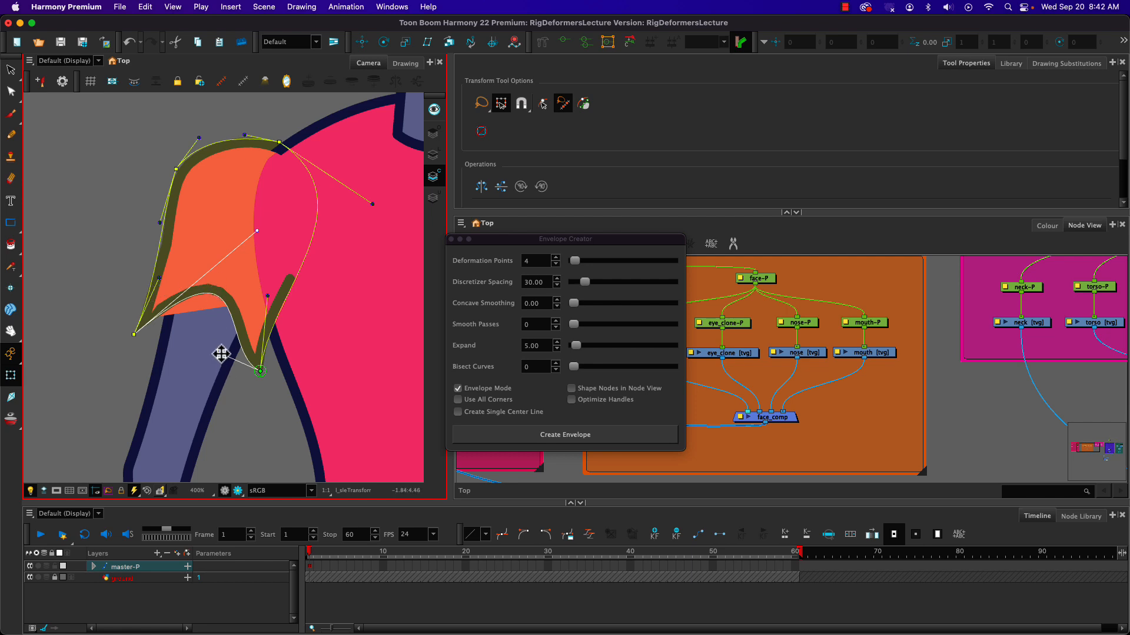
{"action": "left_click_drag", "start_coordinate": [219, 353], "coordinate": [227, 302]}
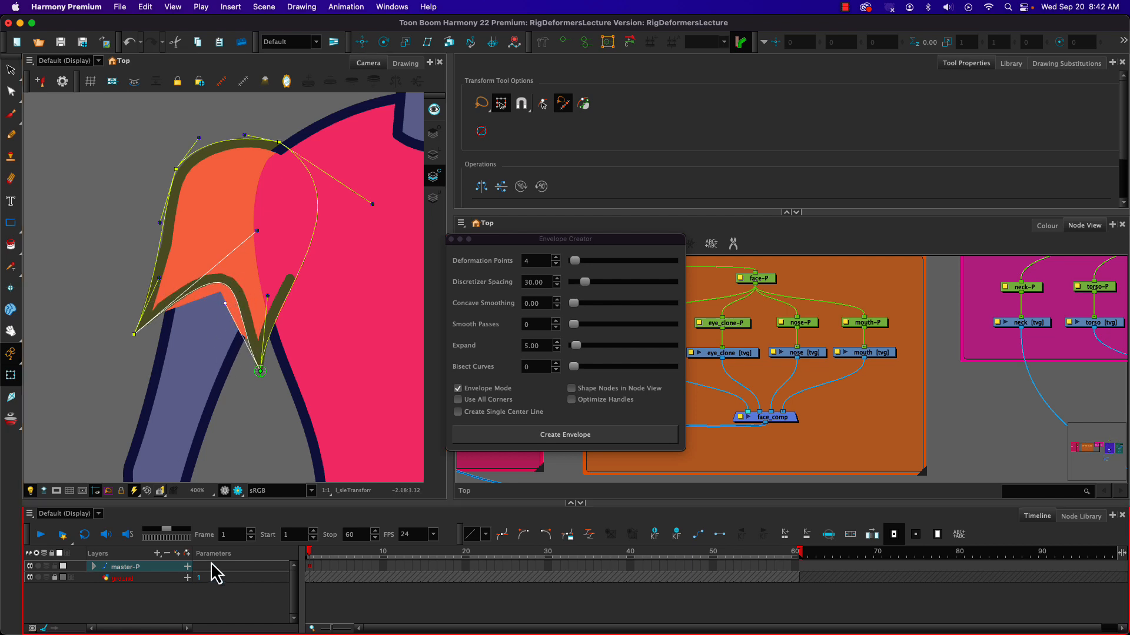
{"action": "left_click", "coordinate": [237, 491]}
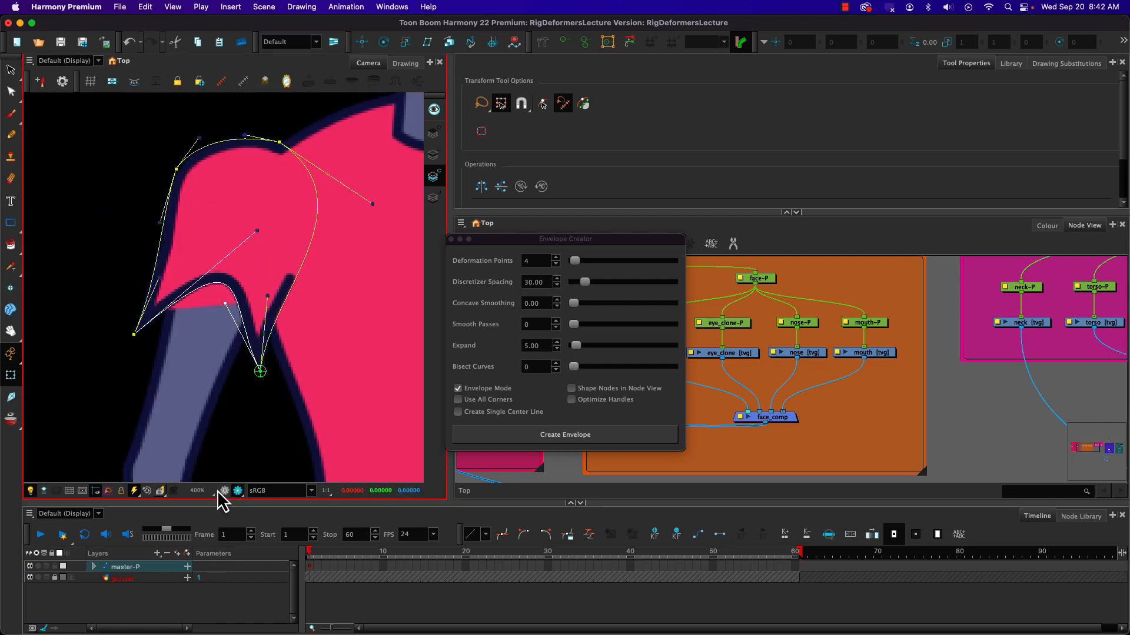
{"action": "left_click", "coordinate": [226, 491]}
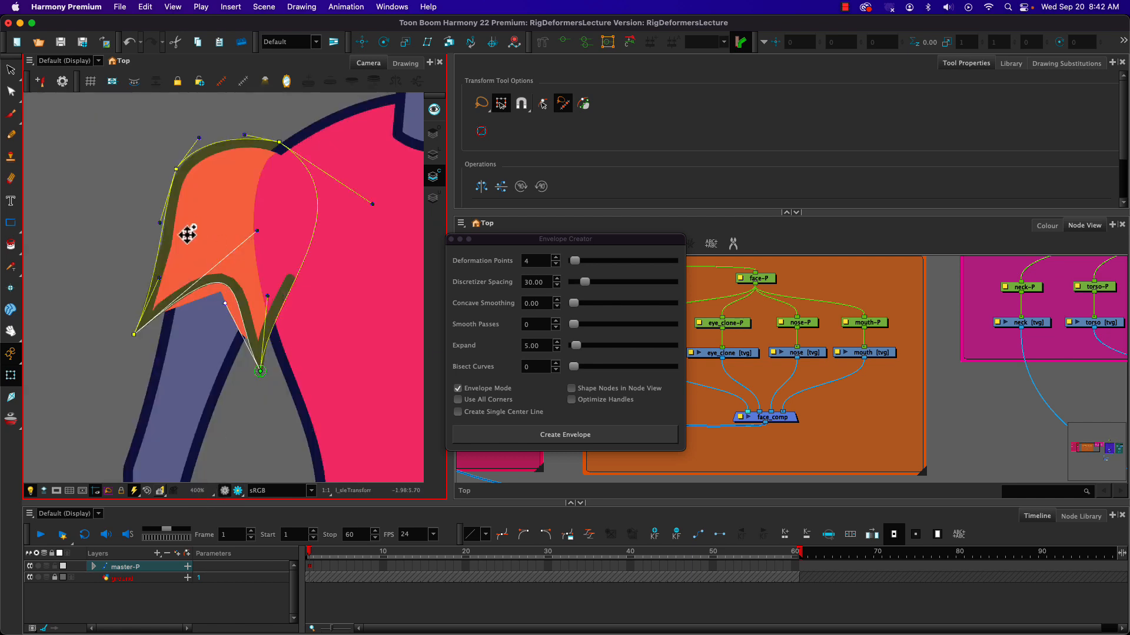
Select the sleeve's outer hem point and reset the deformation to its rest shape
{"action": "left_click", "coordinate": [140, 344]}
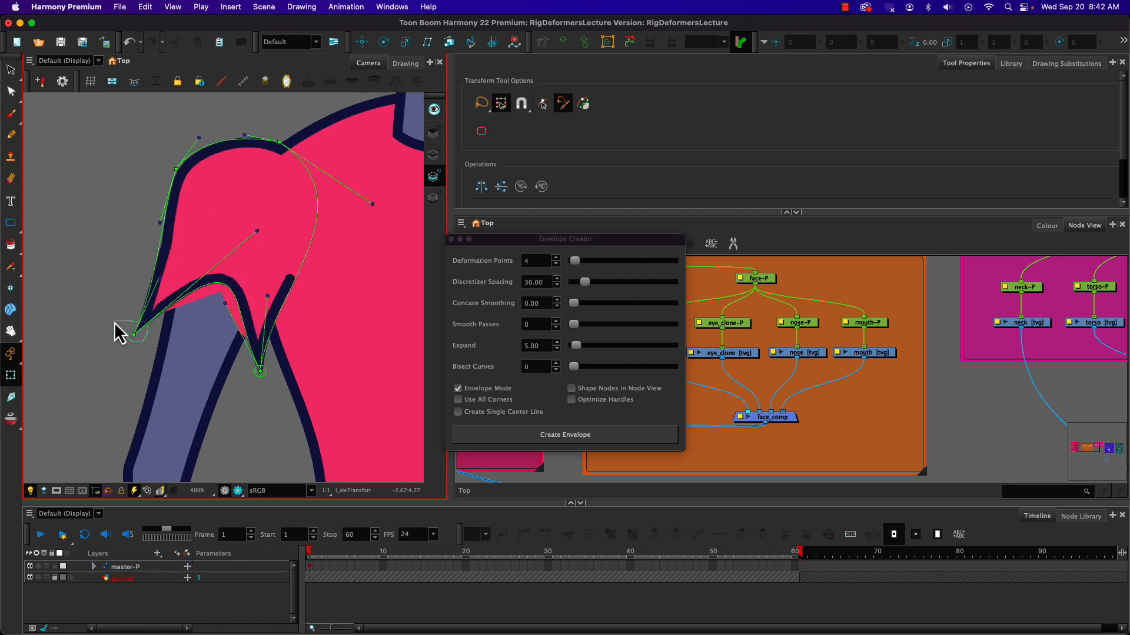
{"action": "left_click", "coordinate": [140, 339]}
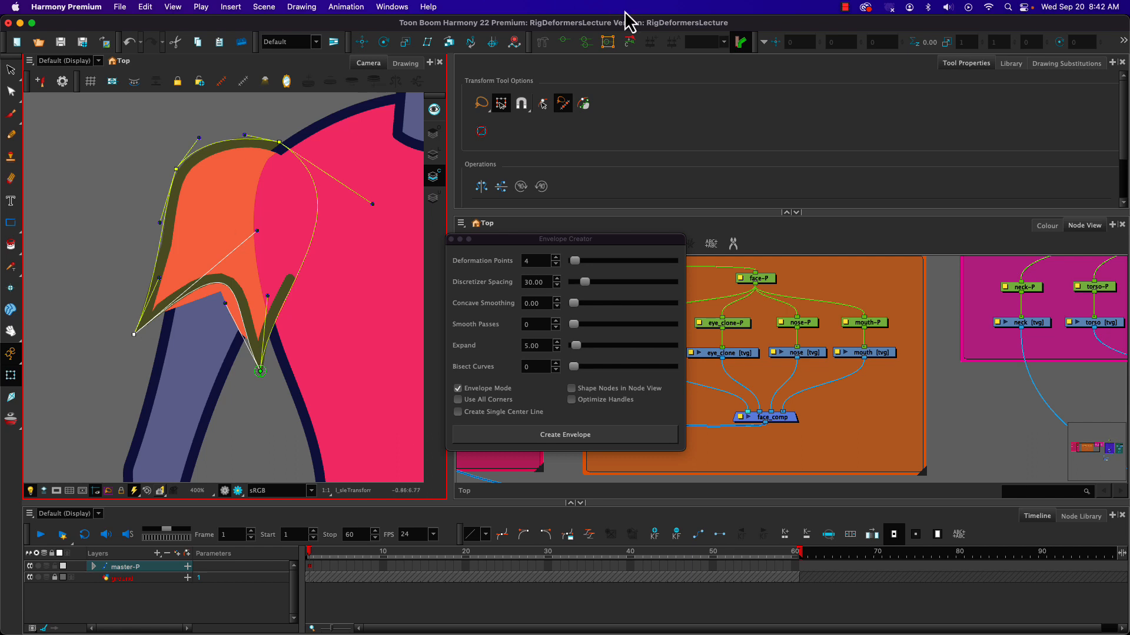
{"action": "left_click", "coordinate": [626, 45]}
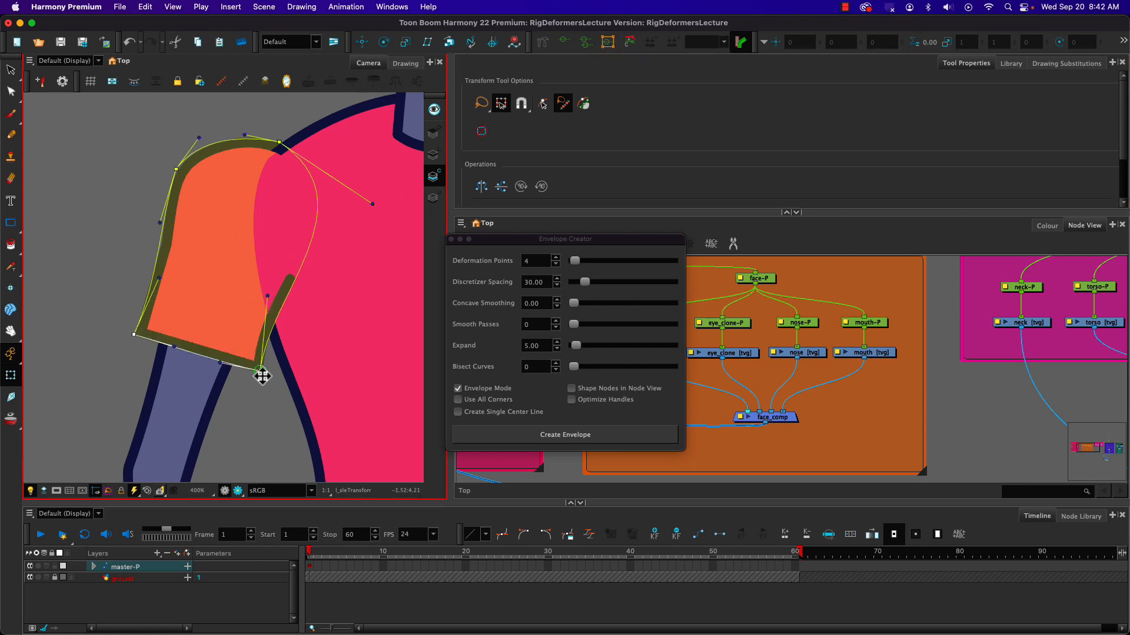
Marquee-select the sleeve's hem control points, and repeat the marquee selection with Control Selection Mode turned off
{"action": "mouse_move", "coordinate": [273, 380]}
{"action": "left_mouse_down"}
{"action": "mouse_move", "coordinate": [260, 351]}
{"action": "mouse_move", "coordinate": [114, 319]}
{"action": "mouse_move", "coordinate": [134, 348]}
{"action": "mouse_move", "coordinate": [232, 380]}
{"action": "left_mouse_up"}
{"action": "left_click", "coordinate": [564, 105]}
{"action": "left_click", "coordinate": [263, 417]}
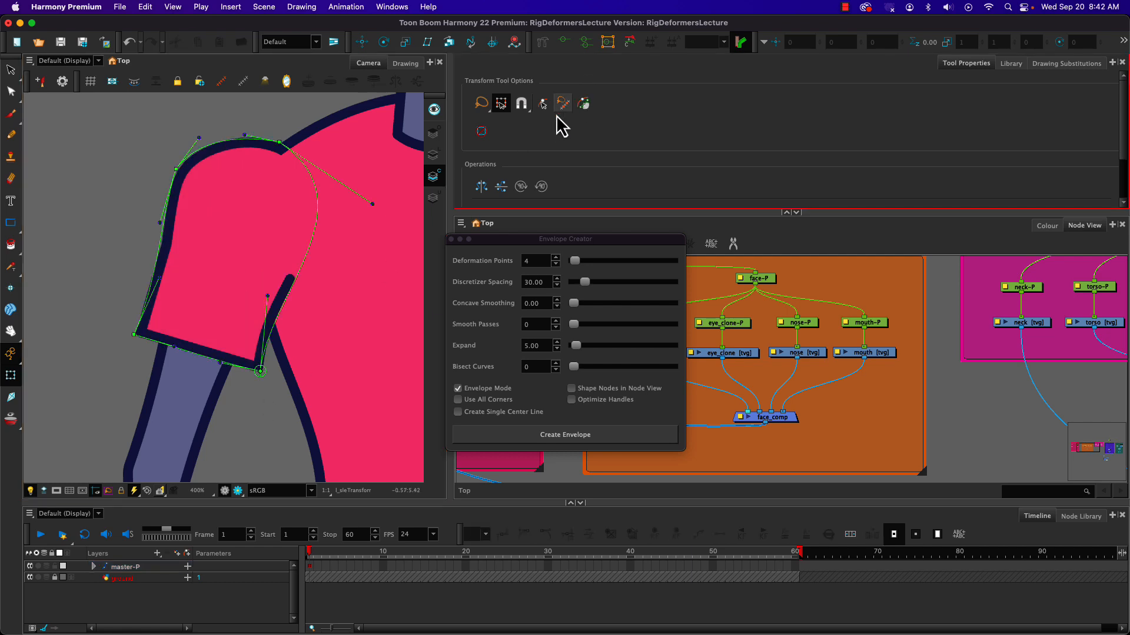
{"action": "left_click", "coordinate": [154, 386]}
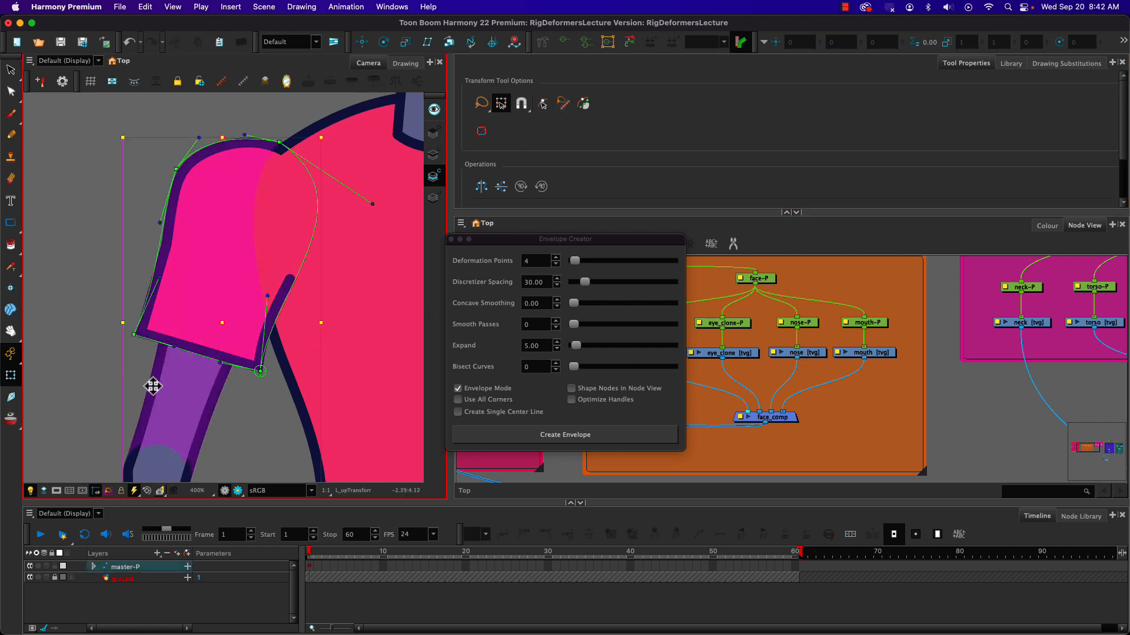
{"action": "left_click", "coordinate": [98, 325]}
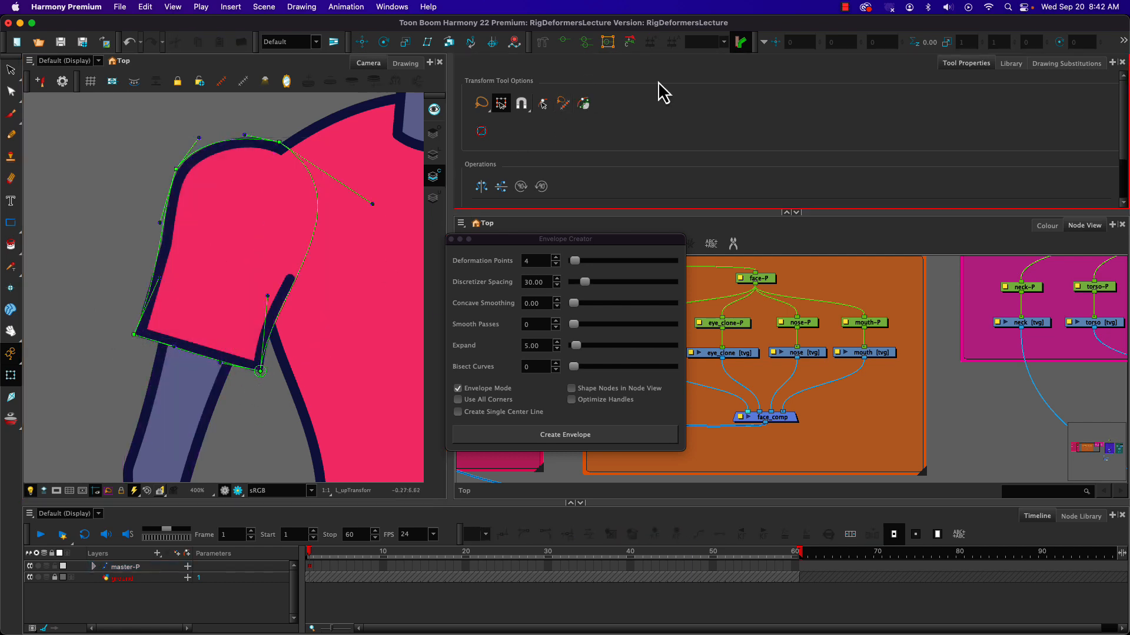
Turn Control Selection Mode back on and marquee-select the sleeve's hem points, leaving nothing selected at the end
{"action": "left_click", "coordinate": [564, 104]}
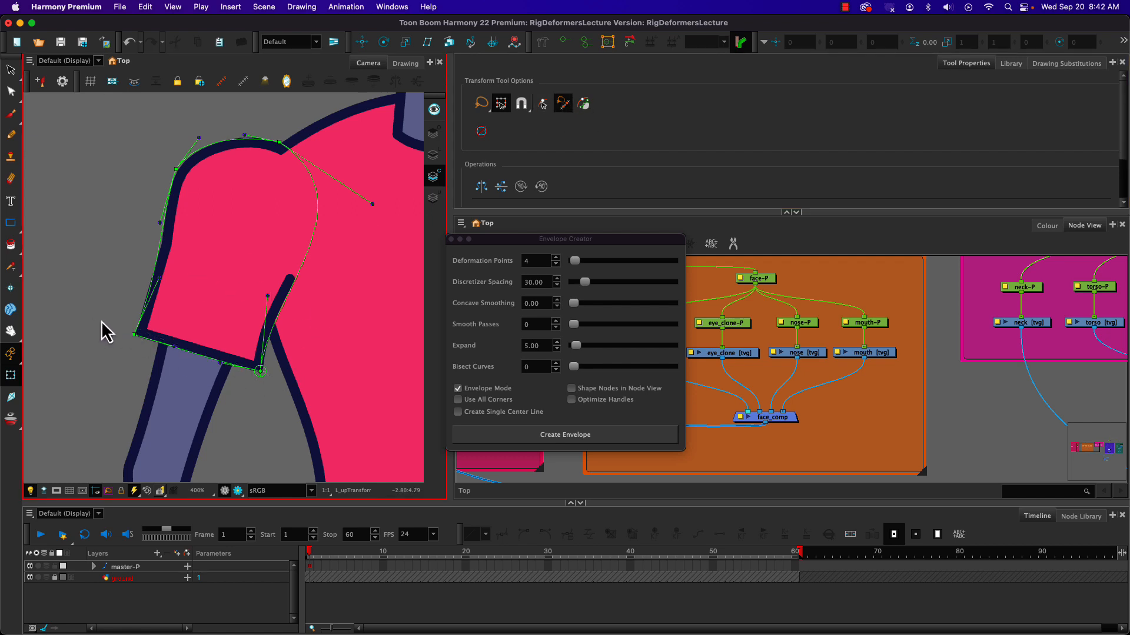
{"action": "left_click", "coordinate": [214, 345]}
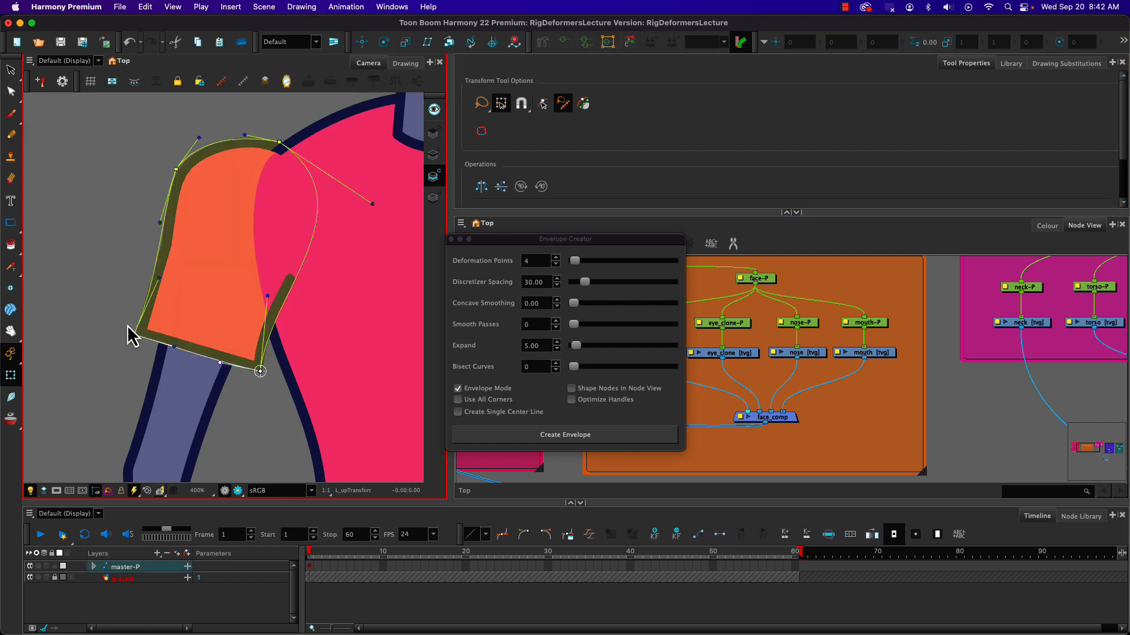
{"action": "left_click", "coordinate": [105, 281]}
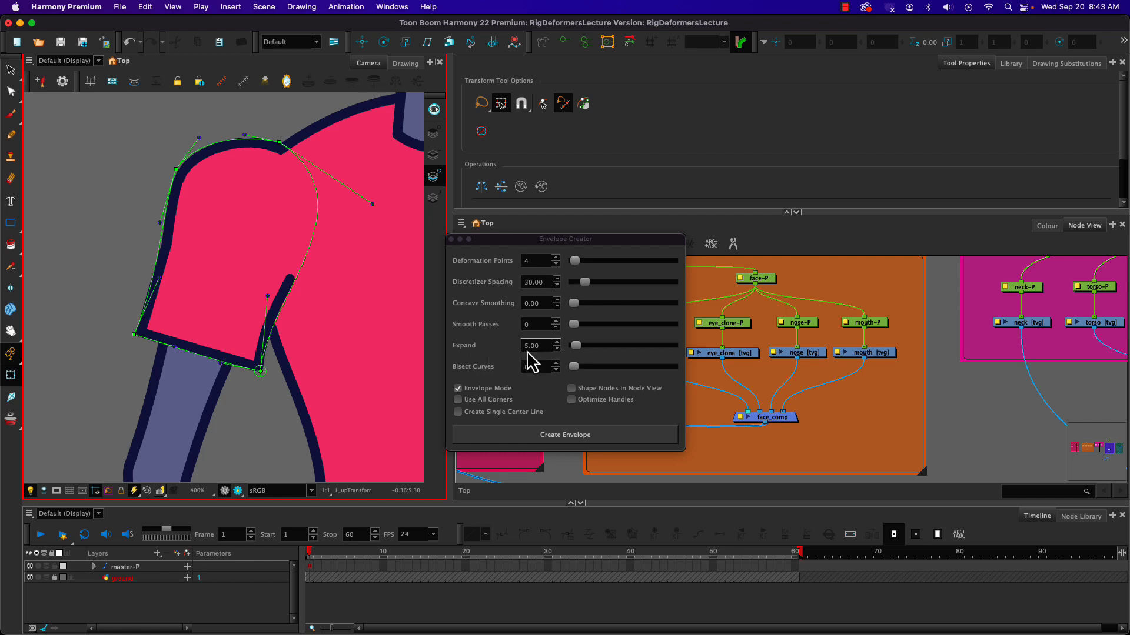
Select the left upper arm drawing and create an envelope around it with 4 deformation points and an Expand of 5.00
{"action": "scroll", "coordinate": [253, 344], "scroll_direction": "down", "scroll_amount": 2}
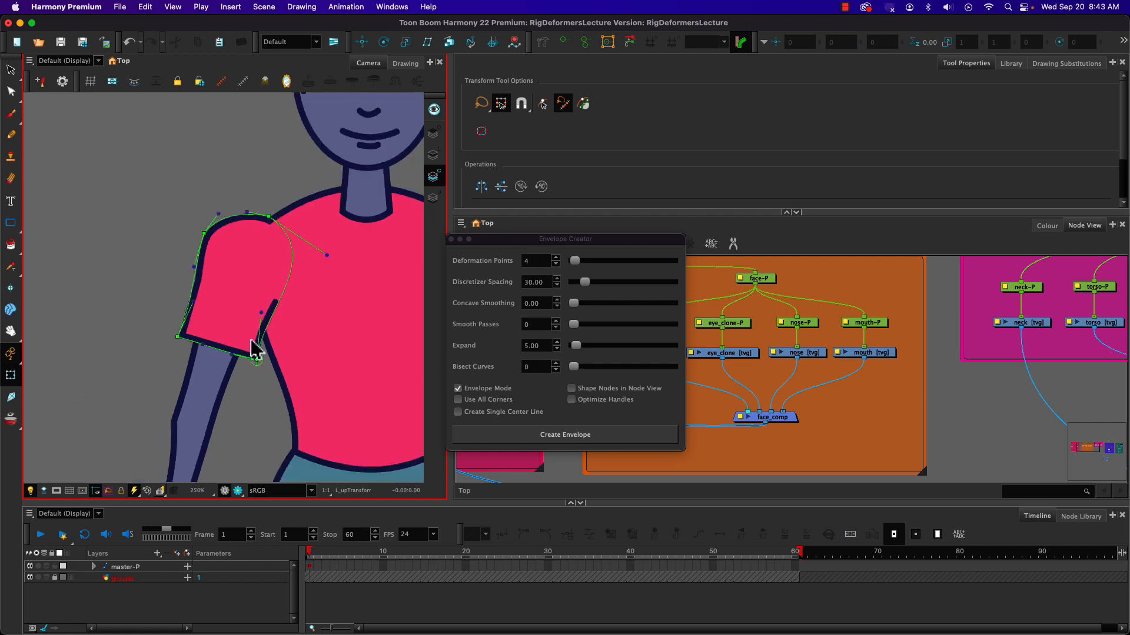
{"action": "scroll", "coordinate": [252, 344], "scroll_direction": "down", "scroll_amount": 3}
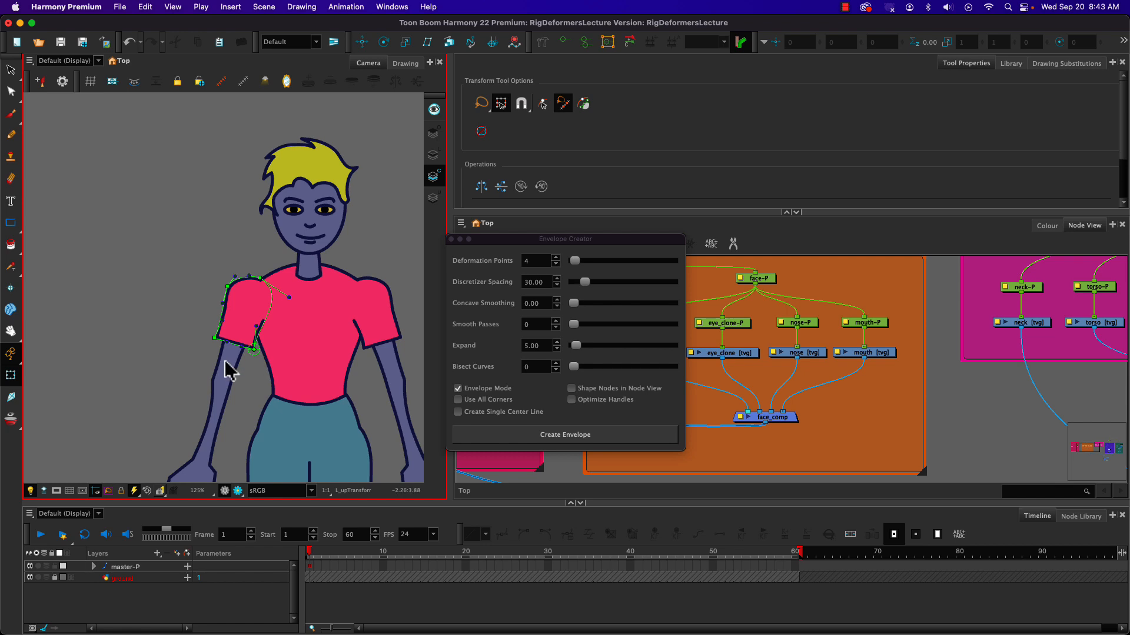
{"action": "left_click", "coordinate": [226, 370]}
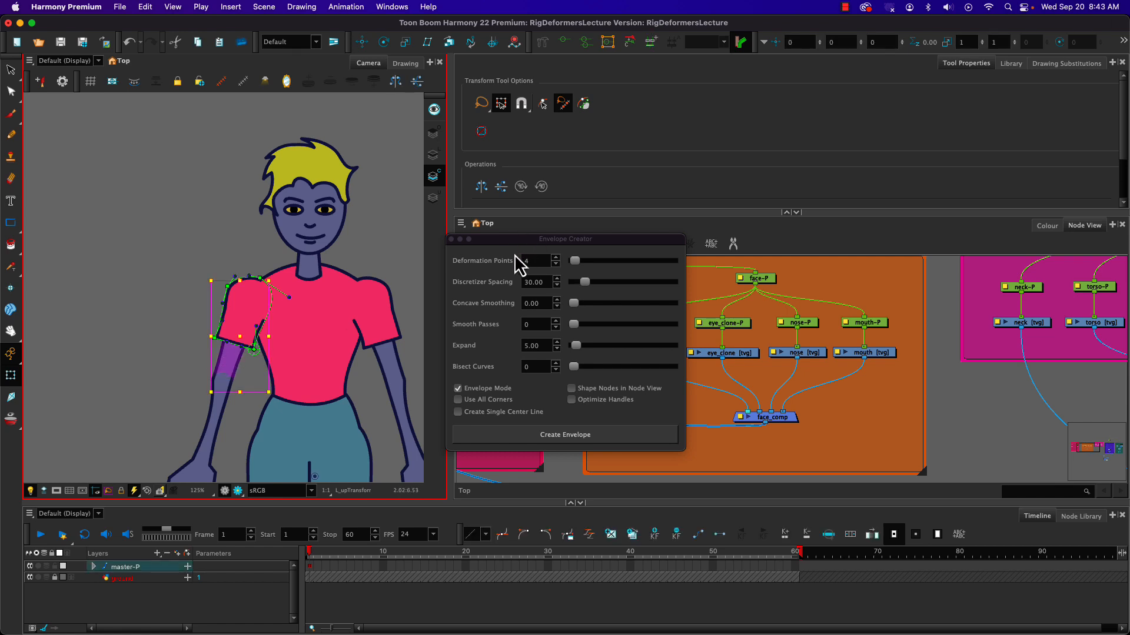
{"action": "left_click", "coordinate": [546, 436]}
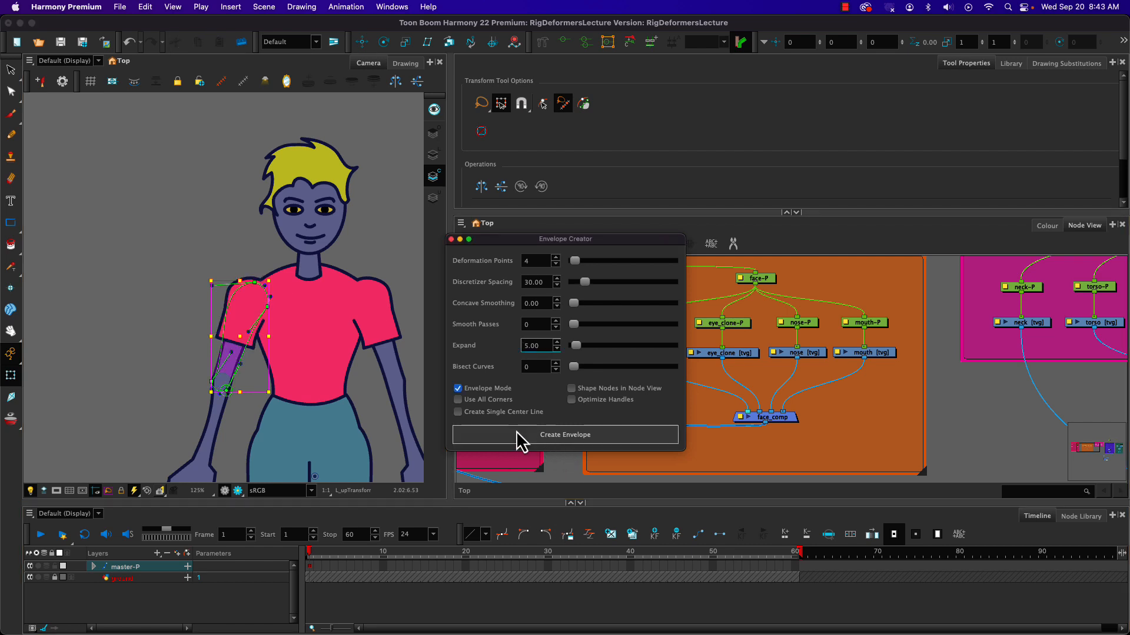
{"action": "scroll", "coordinate": [286, 330], "scroll_direction": "up", "scroll_amount": 3}
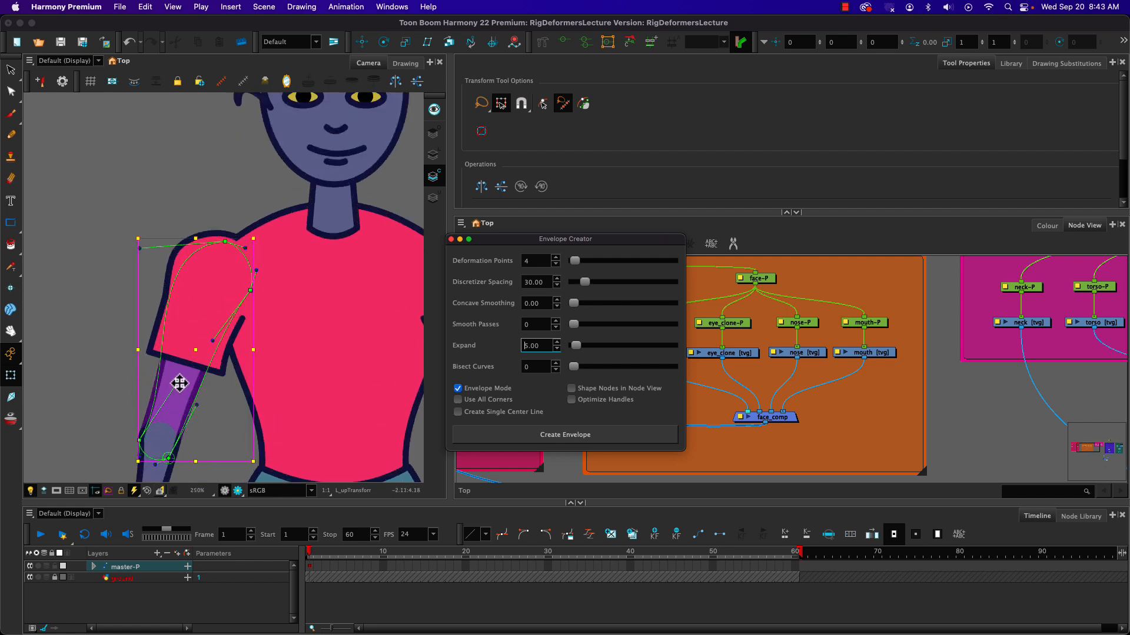
{"action": "left_click", "coordinate": [95, 374]}
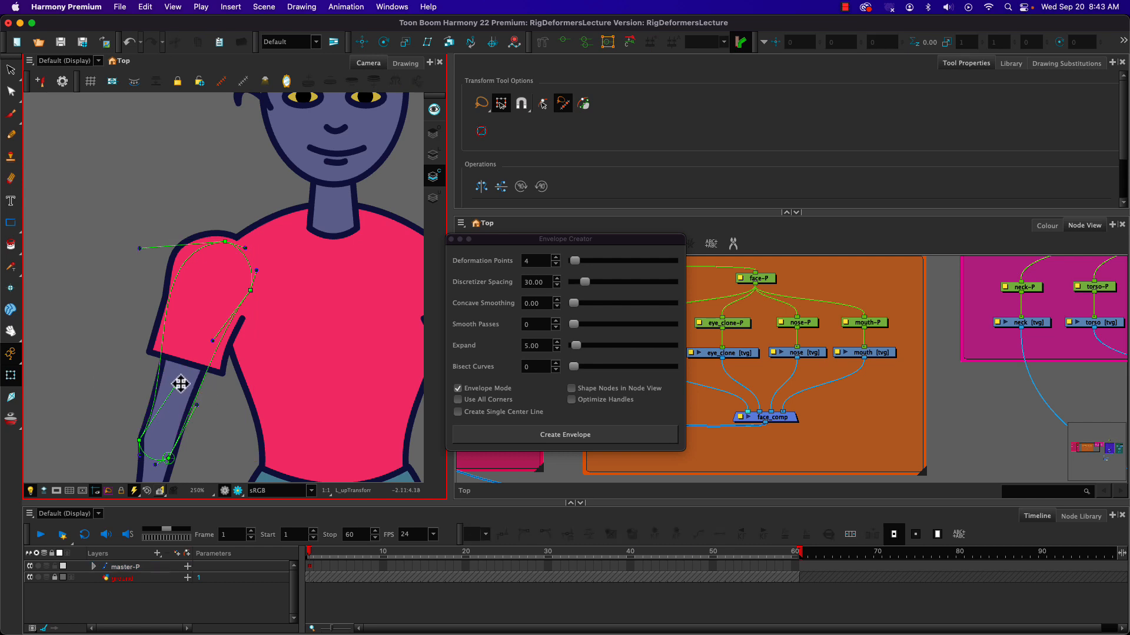
{"action": "left_click", "coordinate": [151, 377]}
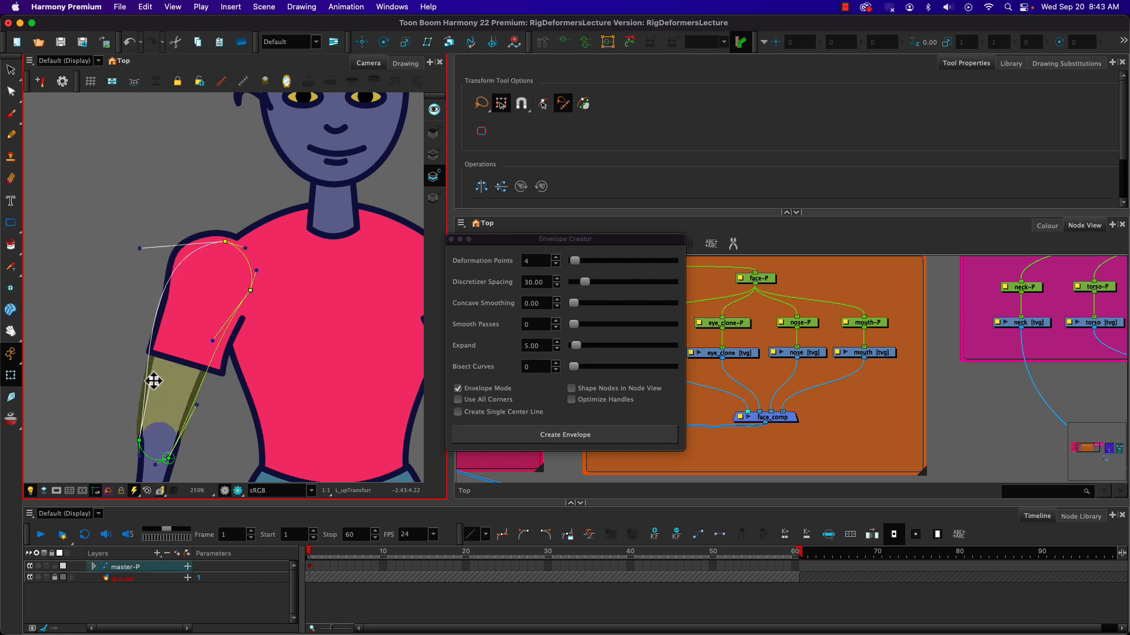
{"action": "left_click_drag", "start_coordinate": [151, 379], "coordinate": [178, 381]}
Switch to the Rigging tool and fit the upper arm envelope's outer elbow point and its handle to the arm outline
{"action": "left_click", "coordinate": [542, 41]}
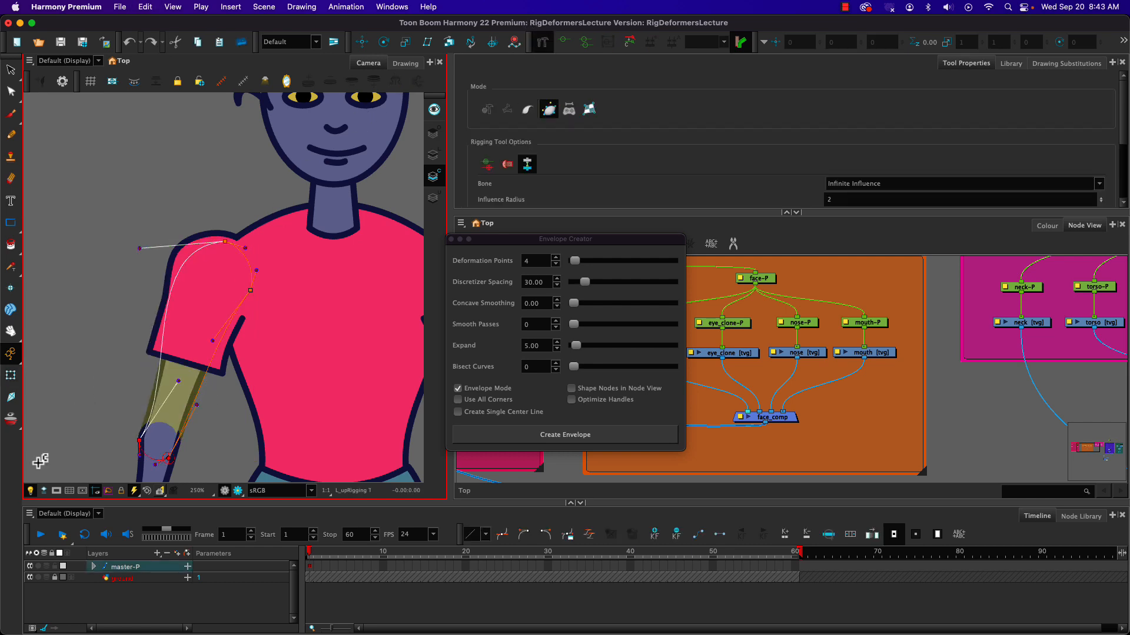
{"action": "left_click_drag", "start_coordinate": [179, 382], "coordinate": [170, 381]}
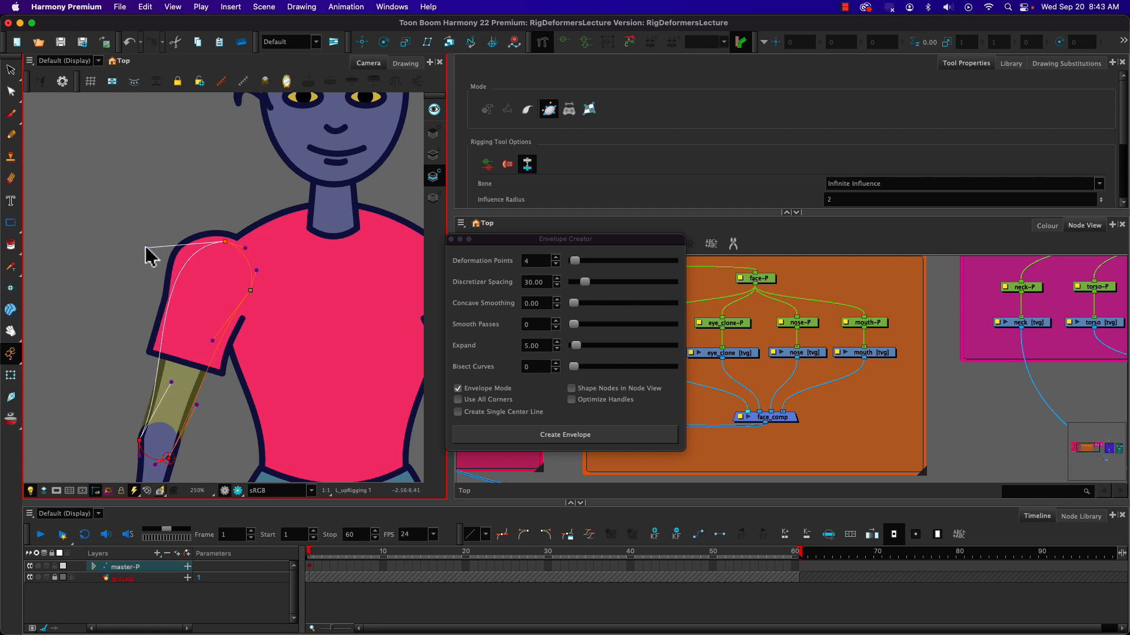
{"action": "left_click", "coordinate": [140, 441]}
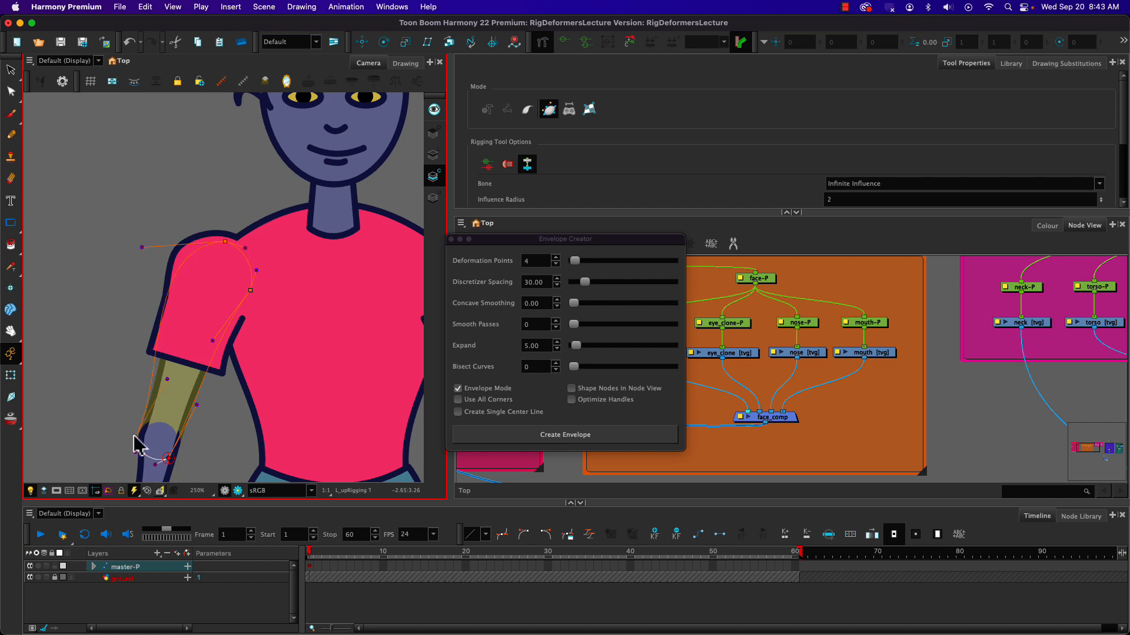
Try to reposition the upper arm envelope's outer shoulder handle, and undo the moves
{"action": "left_click", "coordinate": [141, 247]}
{"action": "left_click_drag", "start_coordinate": [156, 249], "coordinate": [140, 226]}
{"action": "key", "text": "super+z"}
{"action": "key", "text": "super+z"}
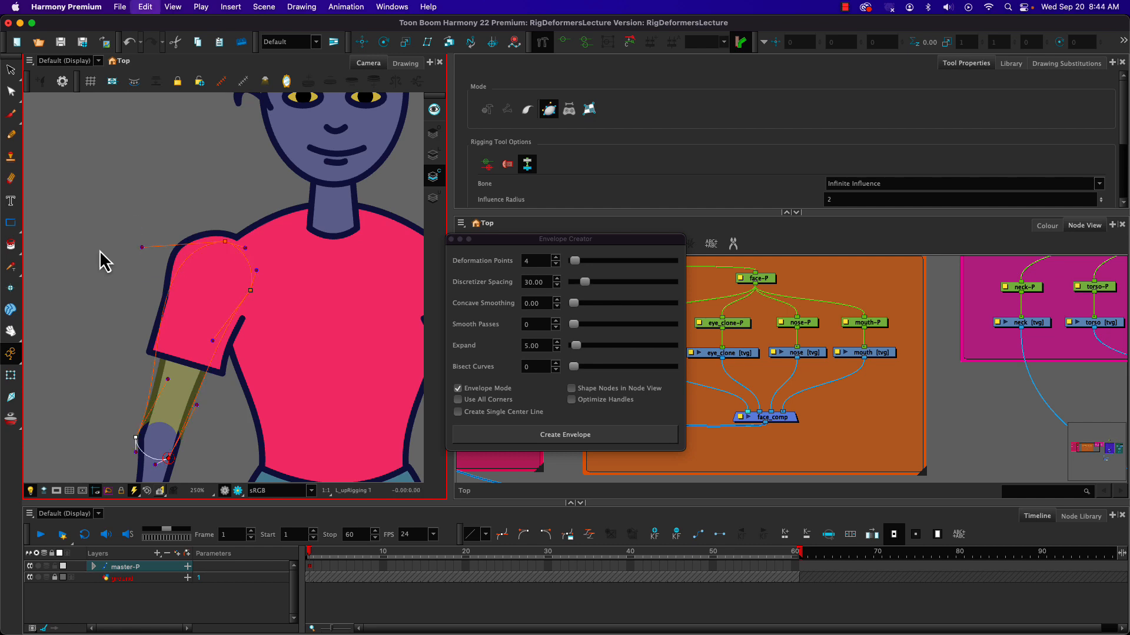
Pull the upper arm envelope's outer shoulder handle slightly inward and fit the inner elbow point and its handle to the arm
{"action": "left_click_drag", "start_coordinate": [143, 249], "coordinate": [152, 250]}
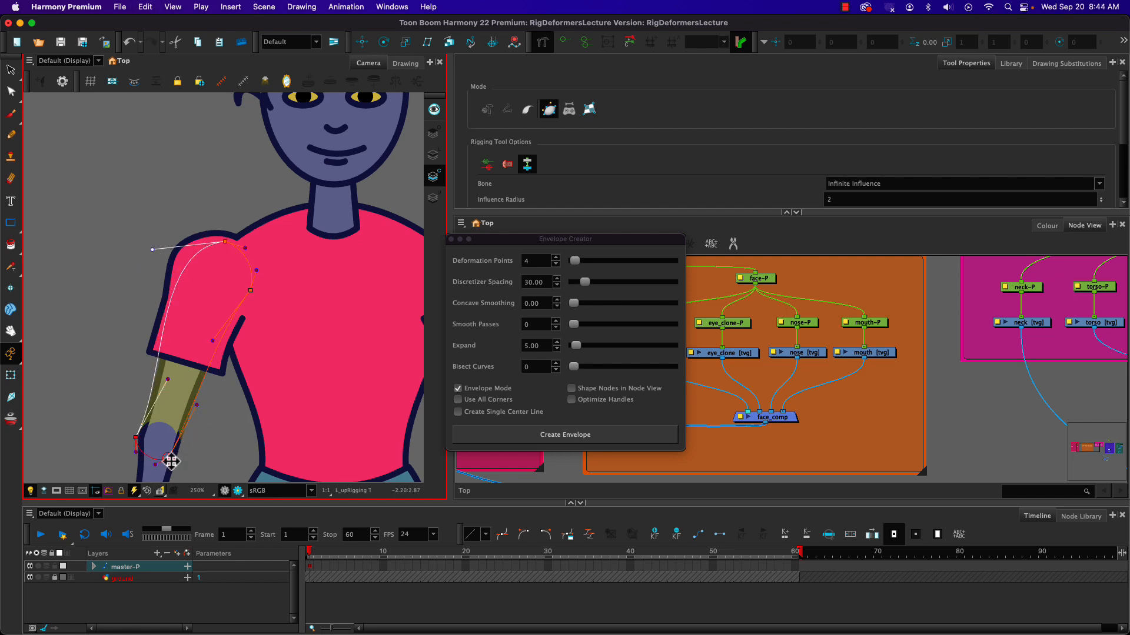
{"action": "left_click_drag", "start_coordinate": [169, 460], "coordinate": [174, 454]}
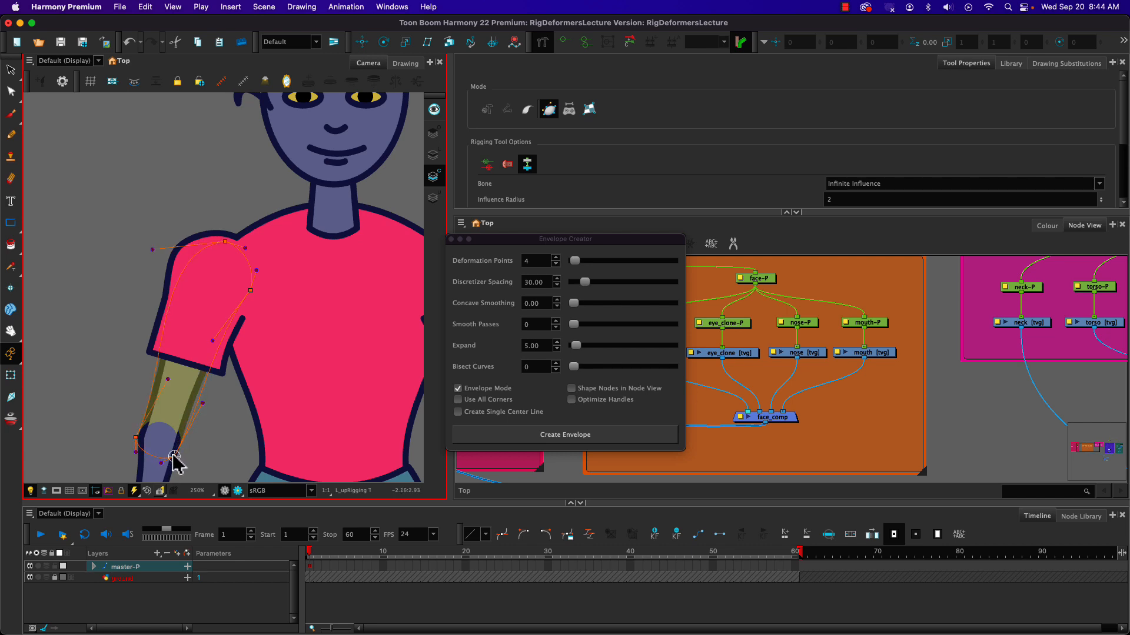
{"action": "left_click", "coordinate": [202, 406]}
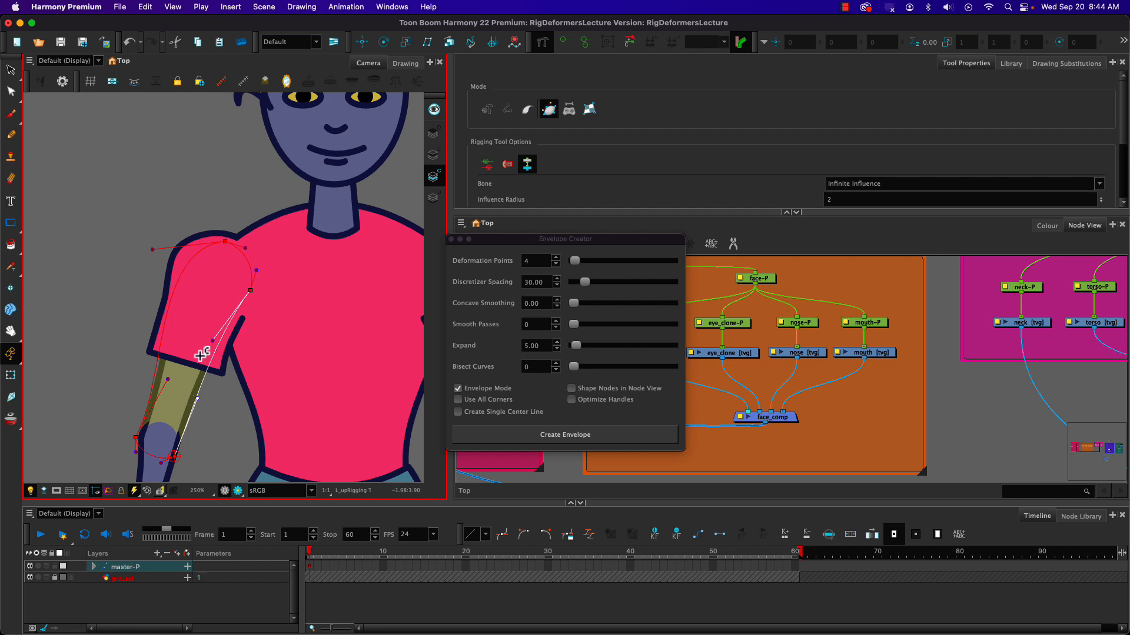
{"action": "left_click", "coordinate": [154, 250]}
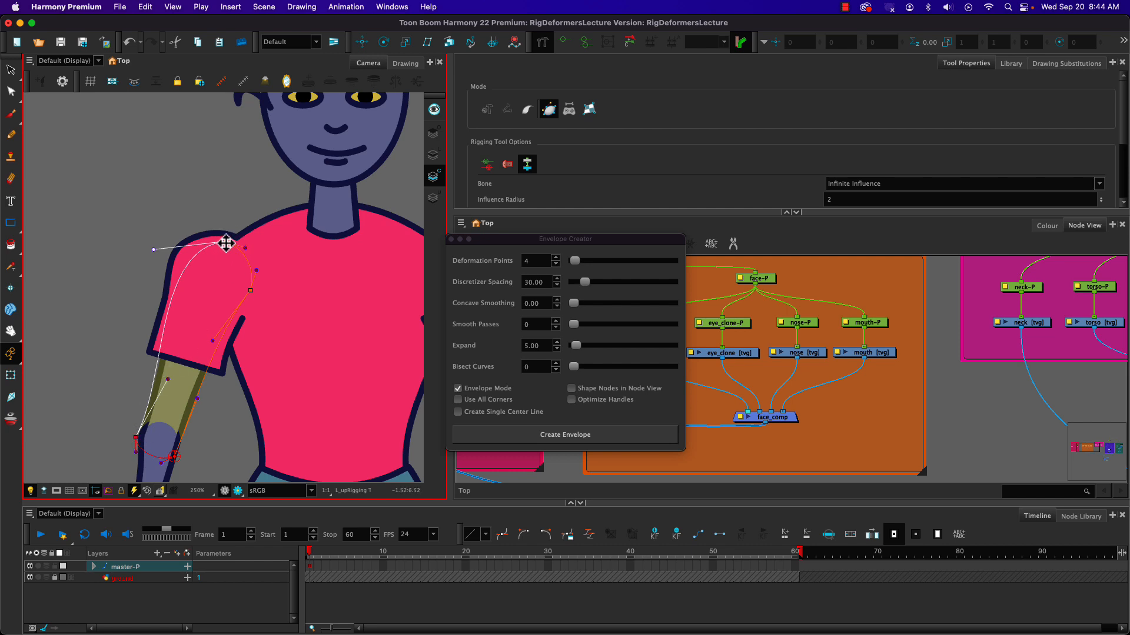
Move the upper arm envelope's two shoulder points further down the arm's sides and align their handles with the arm's outline
{"action": "left_click_drag", "start_coordinate": [226, 243], "coordinate": [231, 219]}
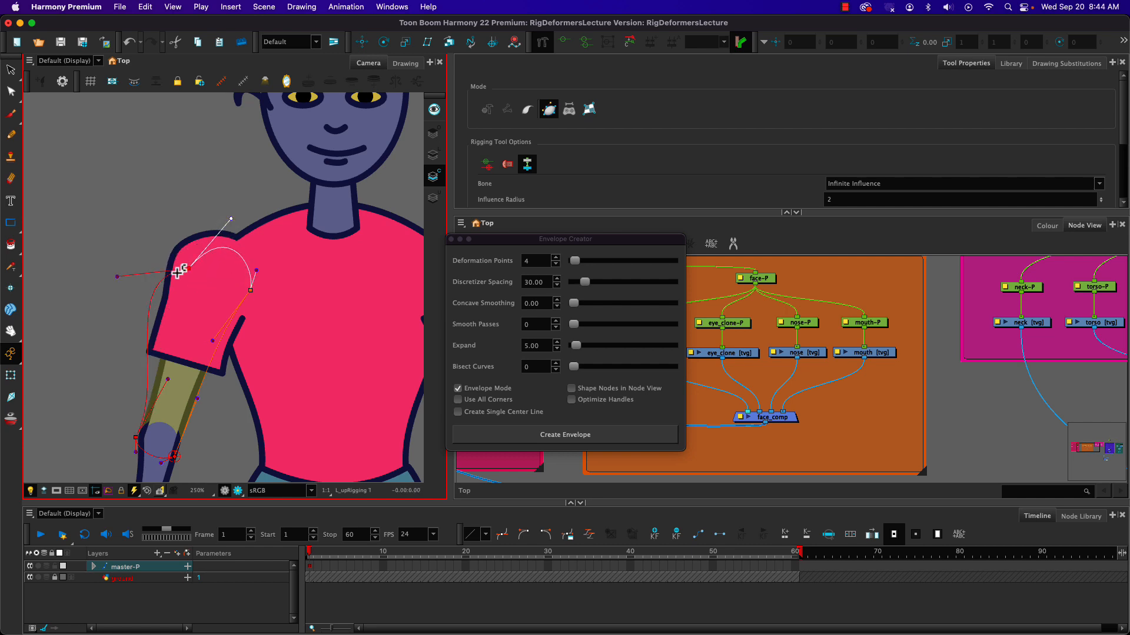
{"action": "left_click_drag", "start_coordinate": [118, 278], "coordinate": [161, 305]}
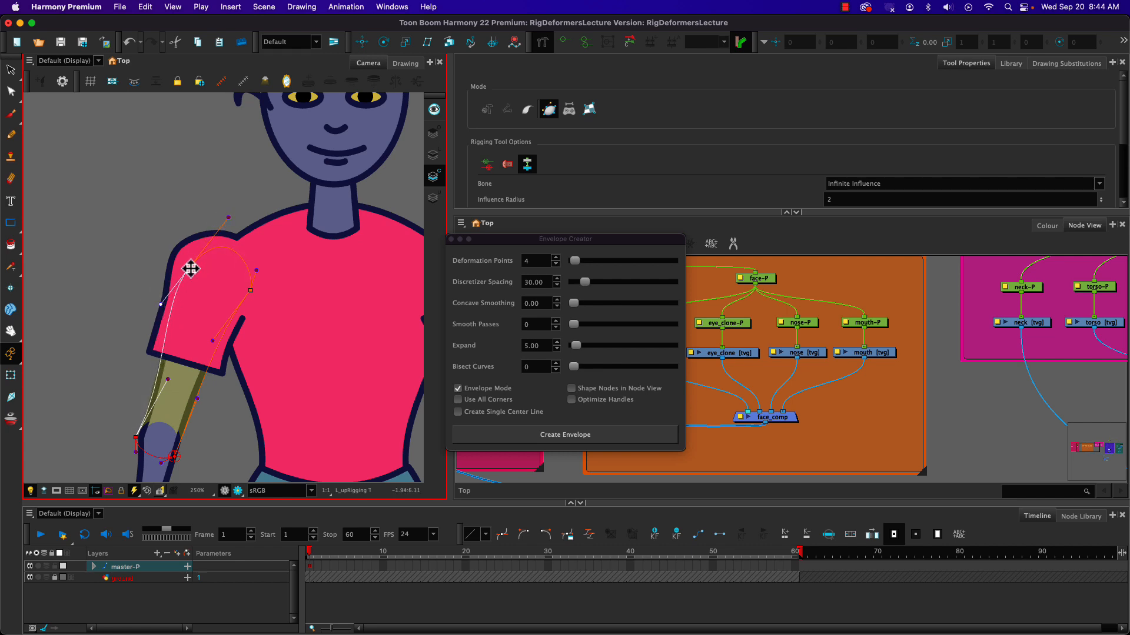
{"action": "left_click_drag", "start_coordinate": [189, 269], "coordinate": [166, 298]}
{"action": "left_click_drag", "start_coordinate": [253, 292], "coordinate": [243, 298]}
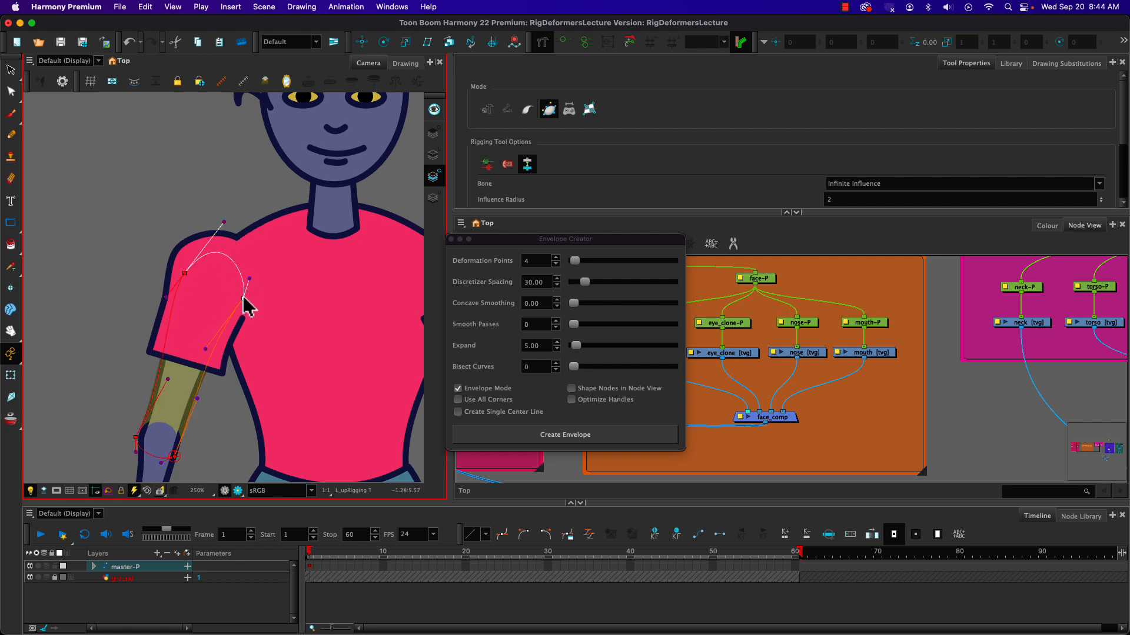
{"action": "left_click", "coordinate": [220, 359]}
{"action": "left_click_drag", "start_coordinate": [218, 354], "coordinate": [215, 350]}
{"action": "left_click_drag", "start_coordinate": [248, 303], "coordinate": [241, 295]}
Refine the upper arm envelope's outer-edge handle and both elbow points so the curve hugs the arm and rounds the elbow
{"action": "left_click", "coordinate": [169, 380]}
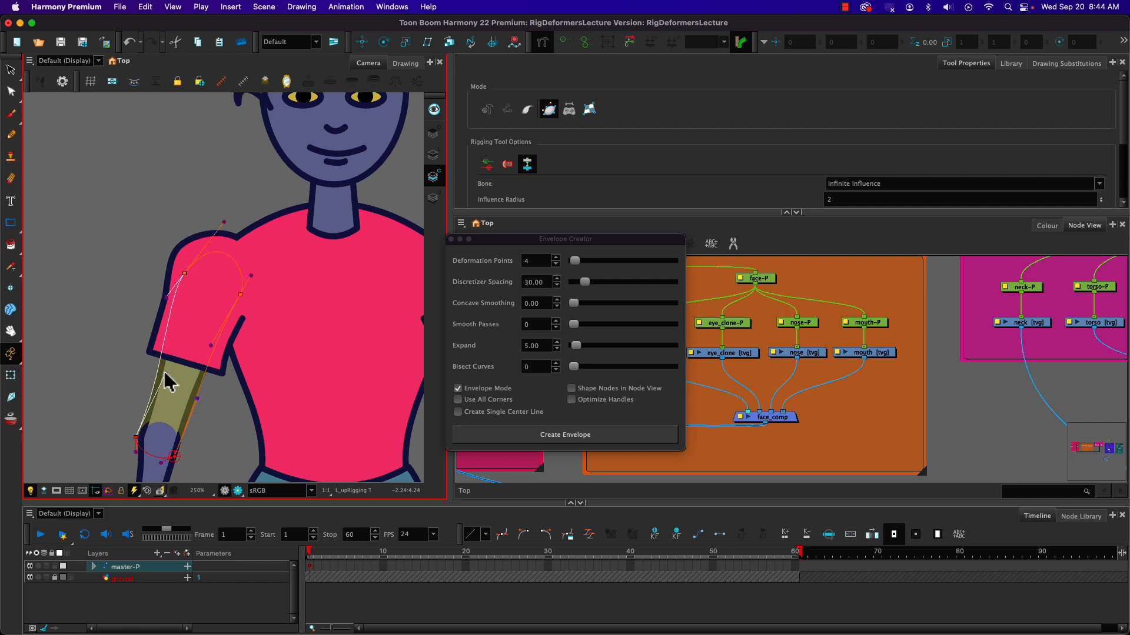
{"action": "left_click", "coordinate": [137, 438]}
{"action": "left_click_drag", "start_coordinate": [177, 459], "coordinate": [177, 453]}
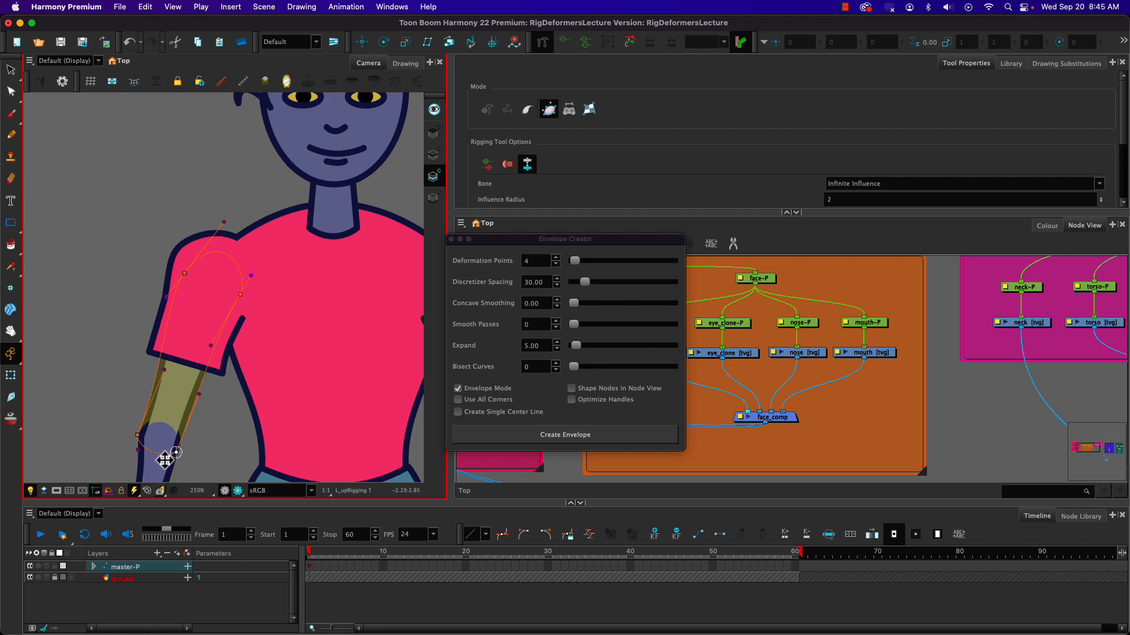
{"action": "left_click", "coordinate": [176, 453]}
{"action": "left_click", "coordinate": [184, 274]}
Select the left forearm drawing and create an envelope around it with 4 deformation points and an Expand of 5.00
{"action": "left_click_drag", "start_coordinate": [505, 244], "coordinate": [672, 164]}
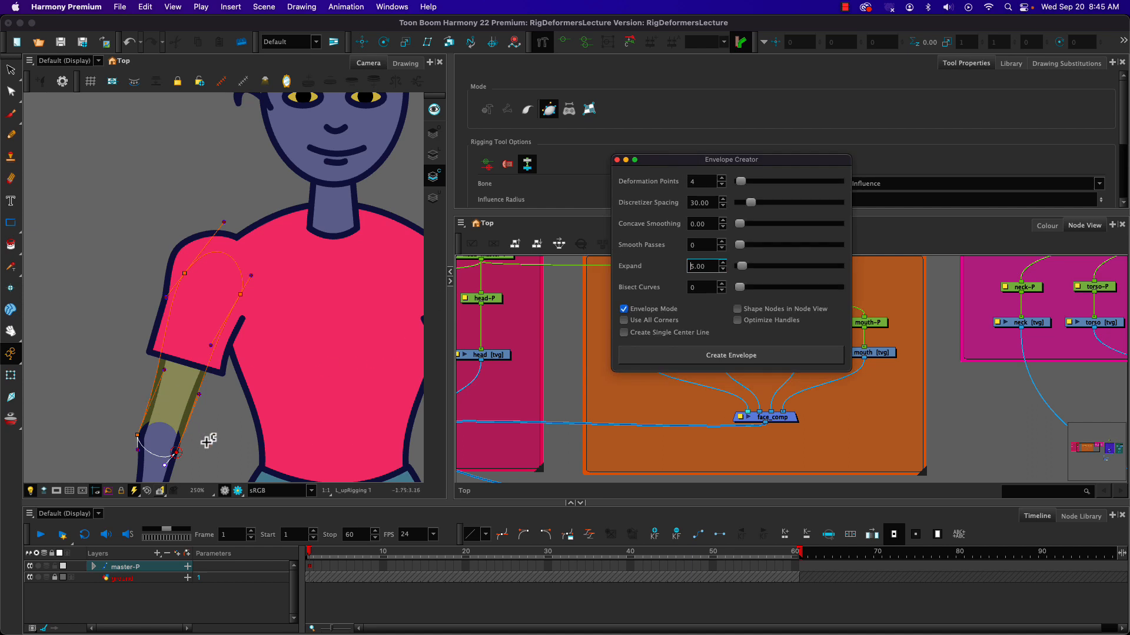
{"action": "left_click_drag", "start_coordinate": [210, 449], "coordinate": [243, 253]}
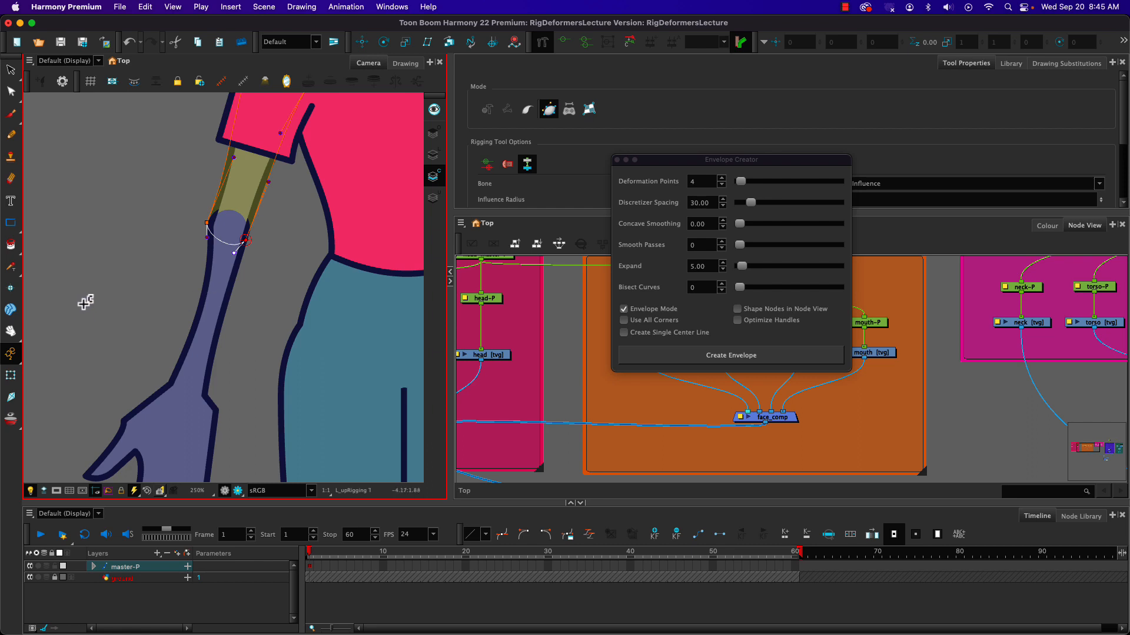
{"action": "left_click", "coordinate": [209, 346]}
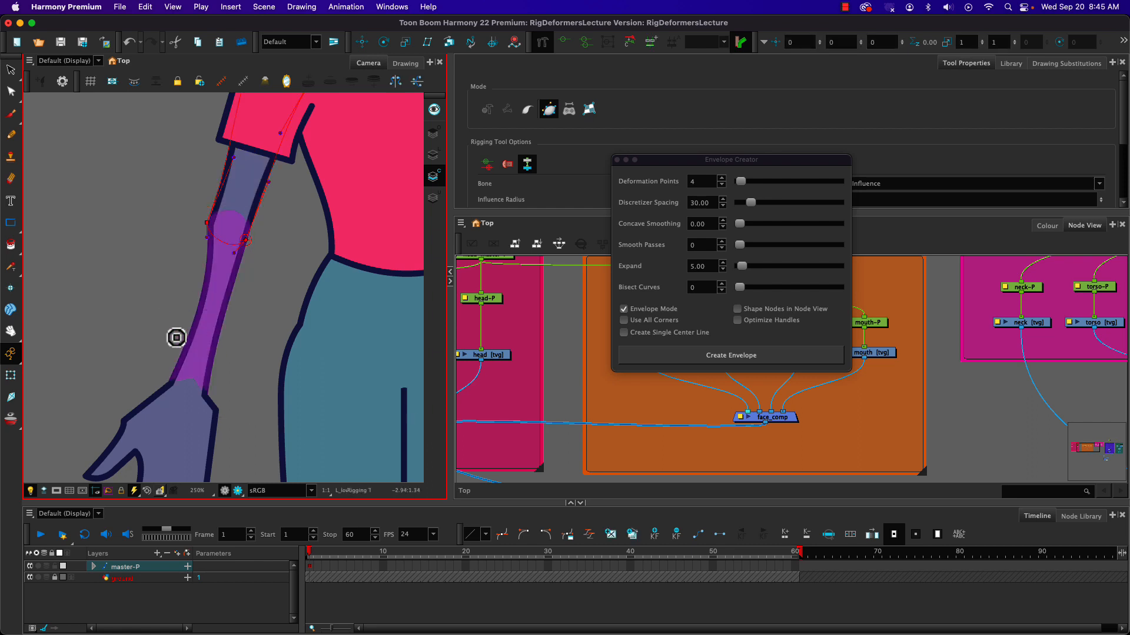
{"action": "left_click", "coordinate": [686, 353]}
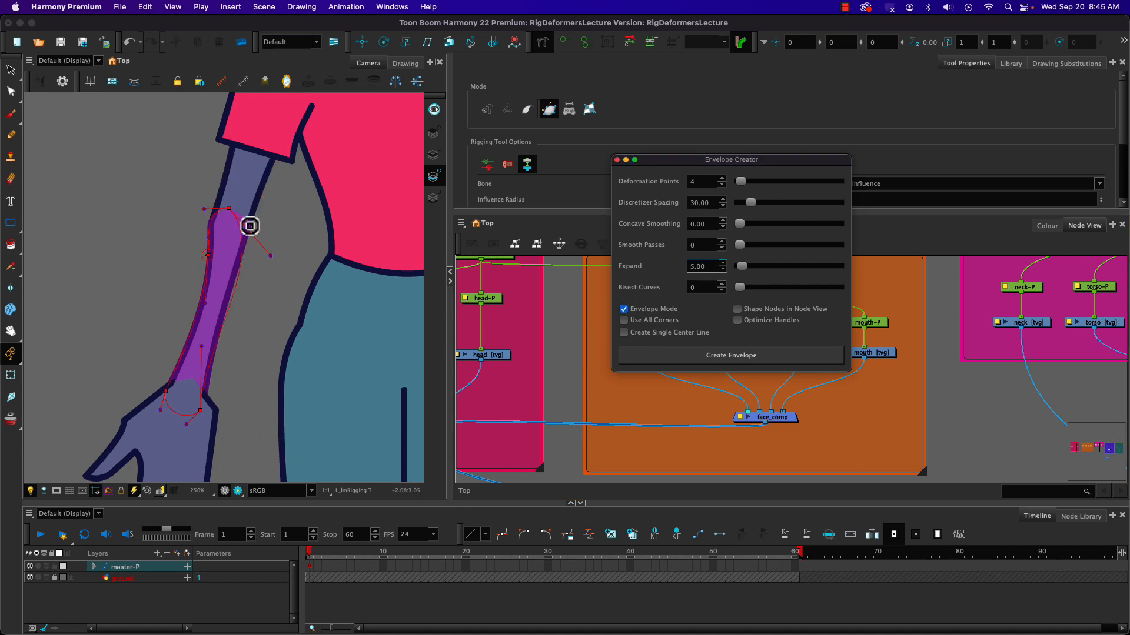
Reshape the elbow end of the forearm envelope, placing its two points on opposite sides and adjusting their handles into a rounded cap
{"action": "left_click_drag", "start_coordinate": [229, 210], "coordinate": [260, 184]}
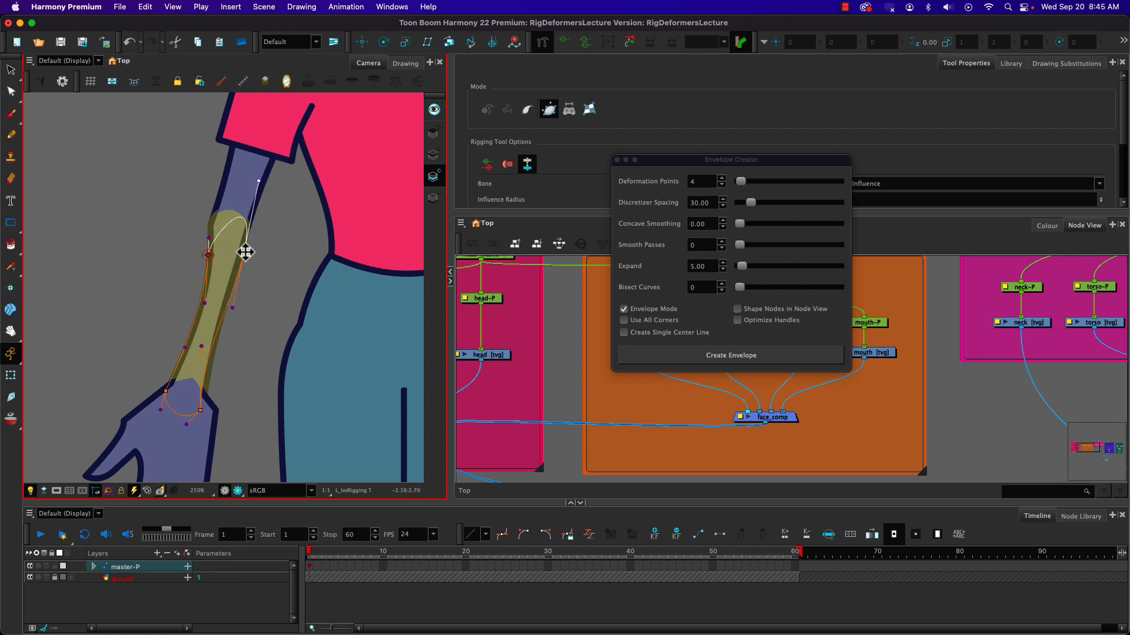
{"action": "left_click_drag", "start_coordinate": [245, 252], "coordinate": [243, 241]}
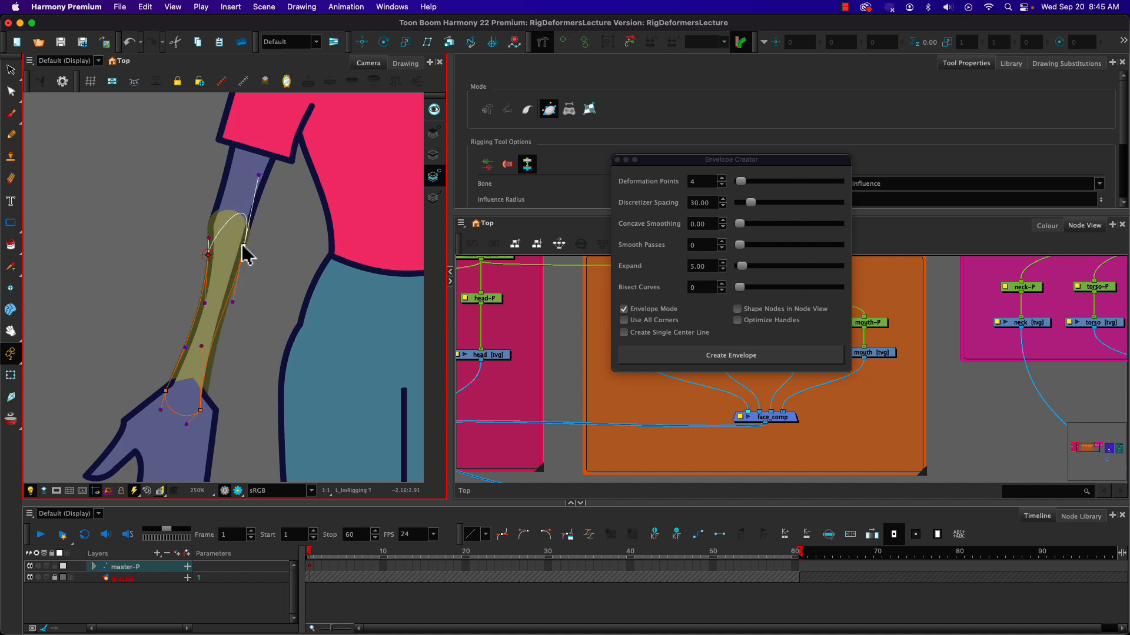
{"action": "left_click_drag", "start_coordinate": [259, 176], "coordinate": [255, 178]}
{"action": "left_click_drag", "start_coordinate": [209, 256], "coordinate": [208, 234]}
{"action": "left_click", "coordinate": [209, 214]}
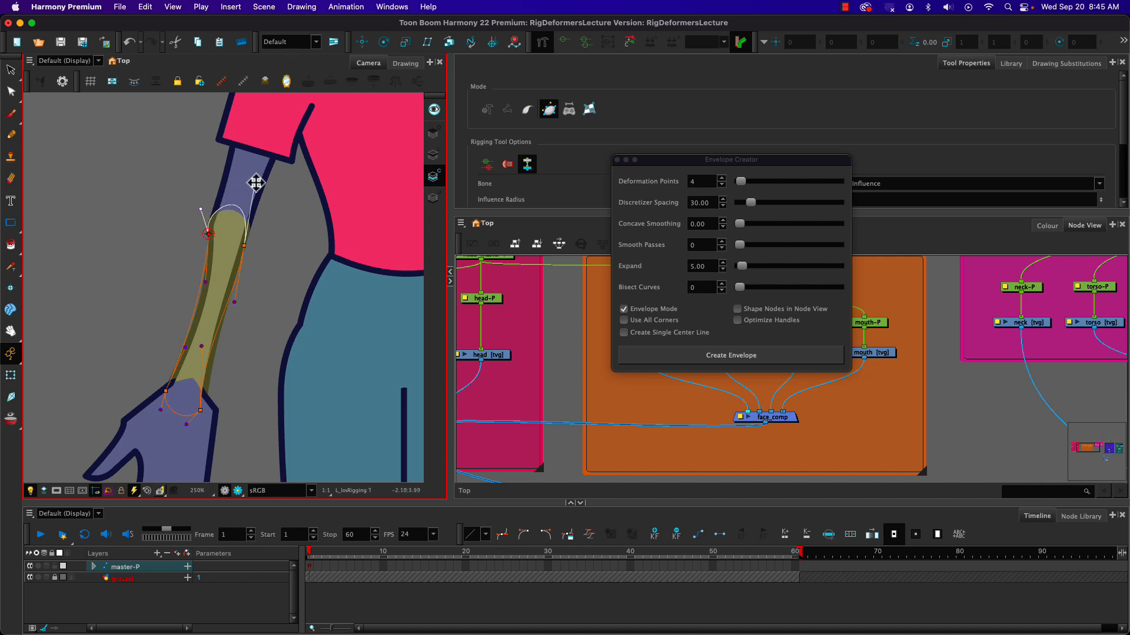
{"action": "left_click_drag", "start_coordinate": [256, 178], "coordinate": [262, 183]}
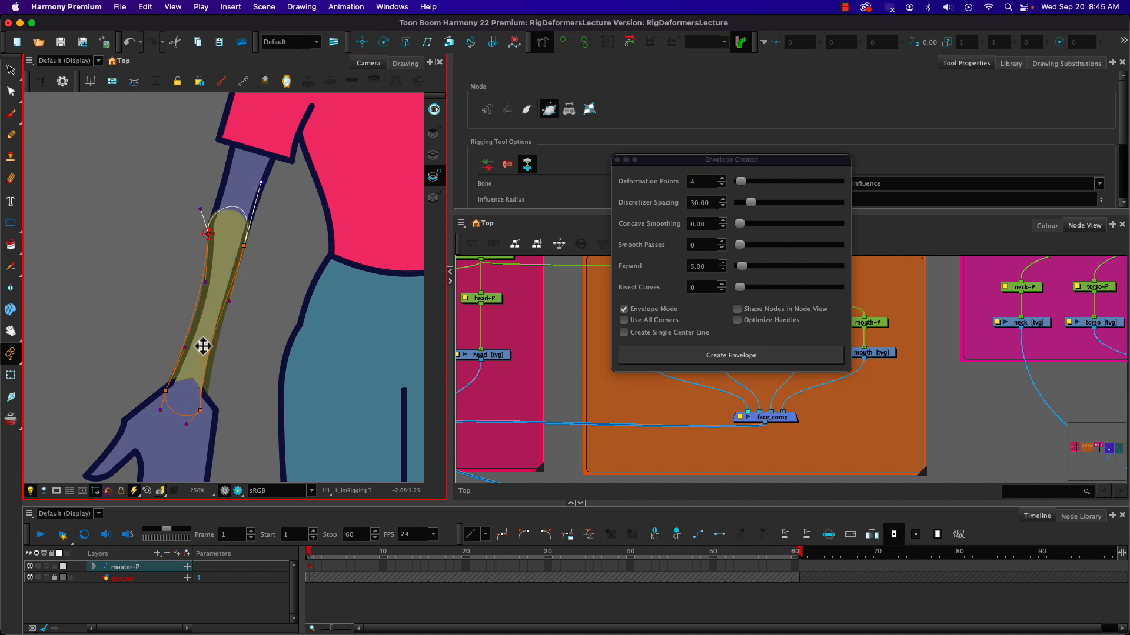
Fit the forearm envelope's wrist points and the handles along both long edges to the forearm outline
{"action": "left_click_drag", "start_coordinate": [201, 348], "coordinate": [217, 348]}
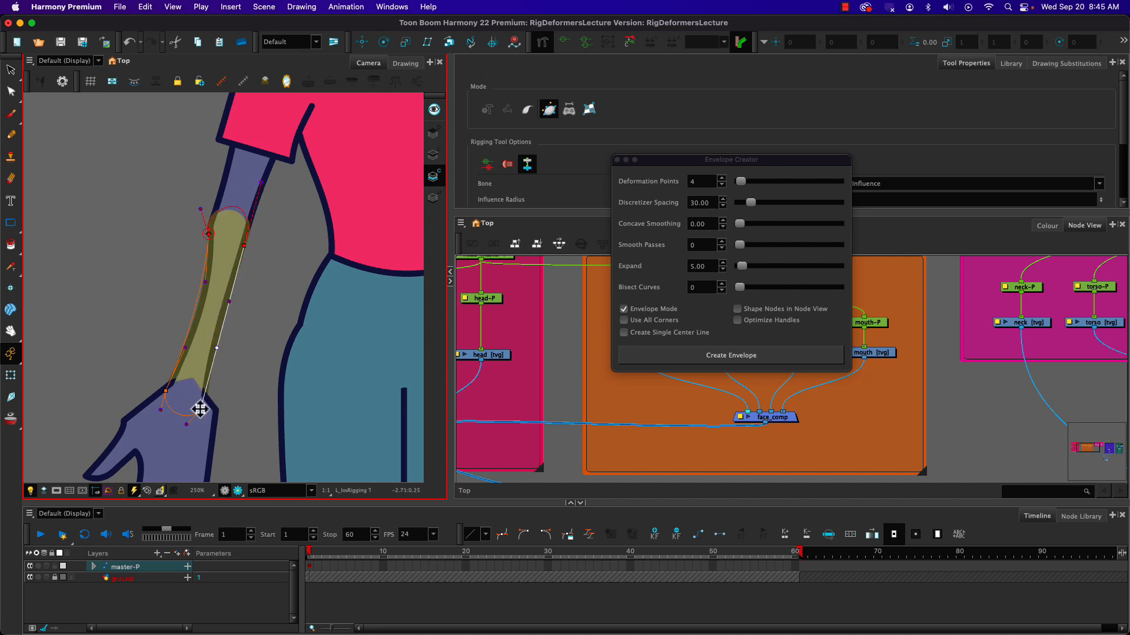
{"action": "left_click_drag", "start_coordinate": [201, 413], "coordinate": [203, 408]}
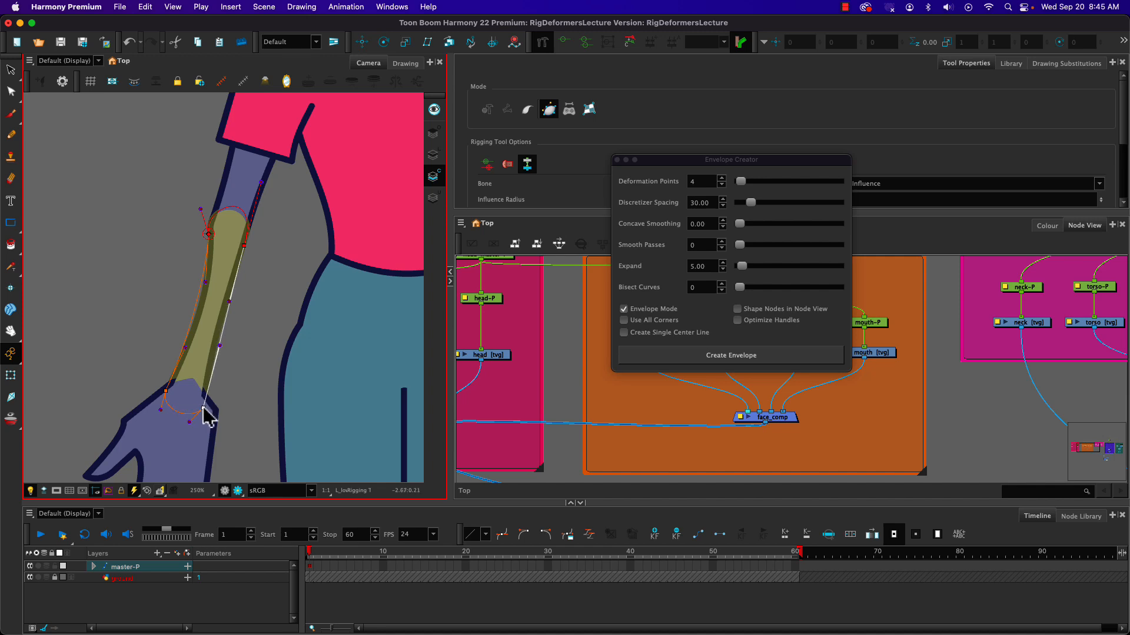
{"action": "left_click", "coordinate": [164, 390]}
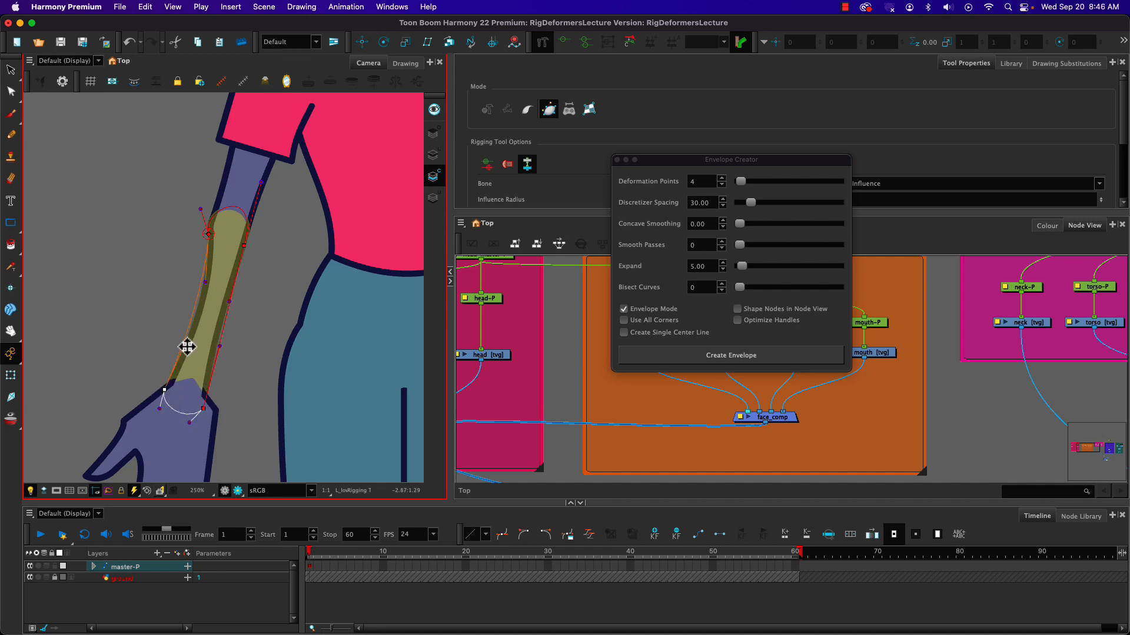
{"action": "left_click_drag", "start_coordinate": [208, 282], "coordinate": [208, 298]}
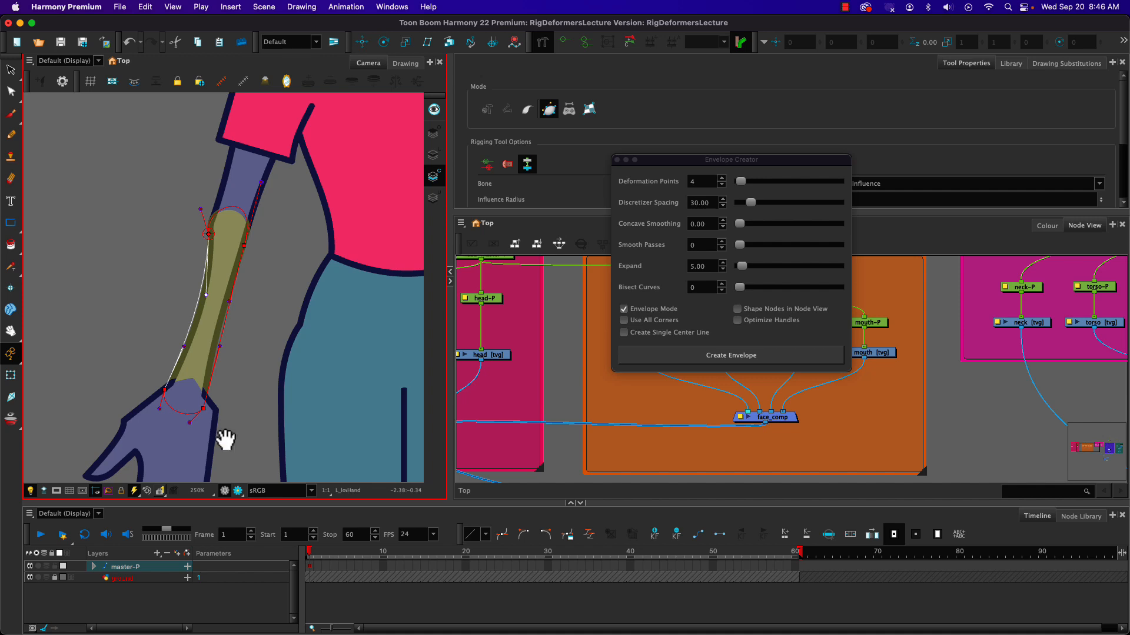
Select the left hand drawing and create an envelope around it with 10 deformation points and an Expand of 5.00
{"action": "left_click_drag", "start_coordinate": [225, 439], "coordinate": [239, 341]}
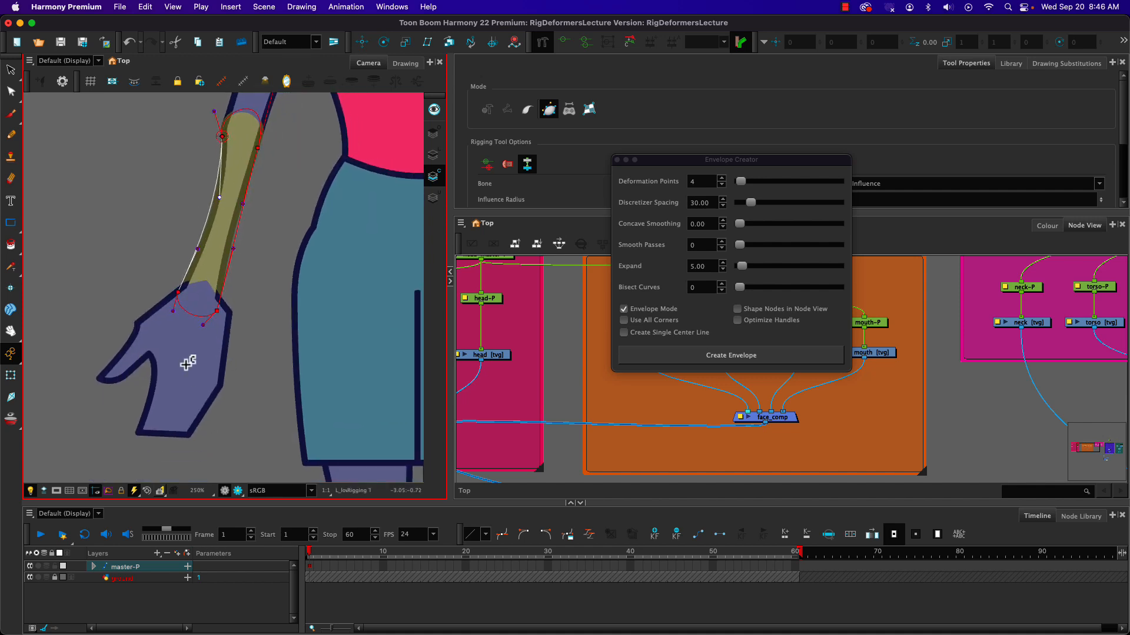
{"action": "left_click", "coordinate": [185, 364]}
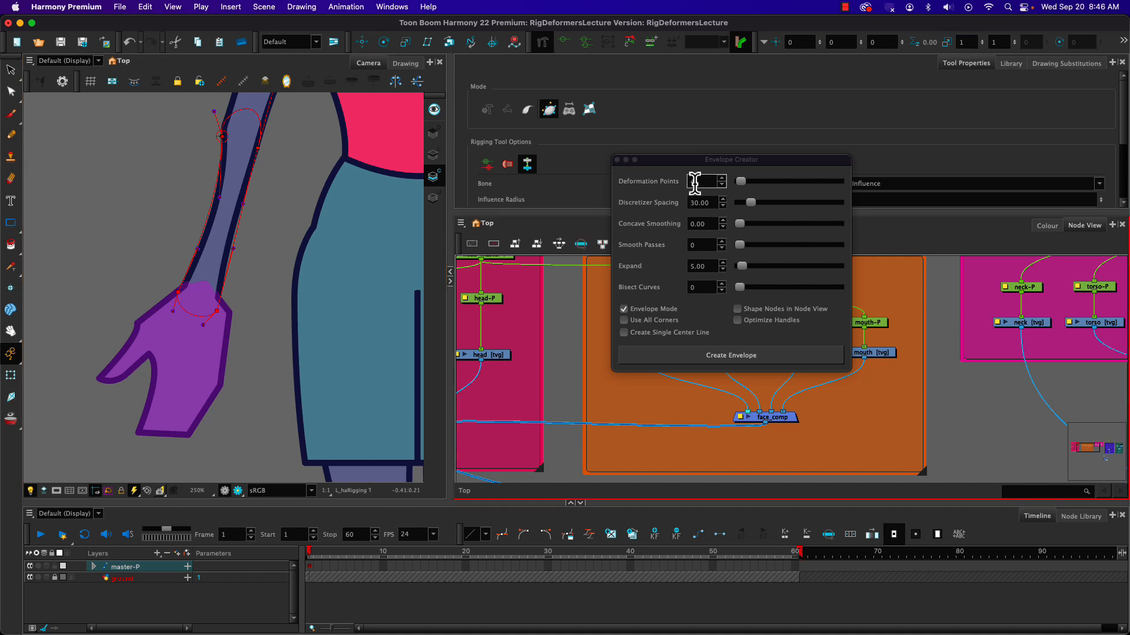
{"action": "left_click", "coordinate": [722, 179]}
{"action": "left_click", "coordinate": [722, 179]}
{"action": "left_click", "coordinate": [723, 179]}
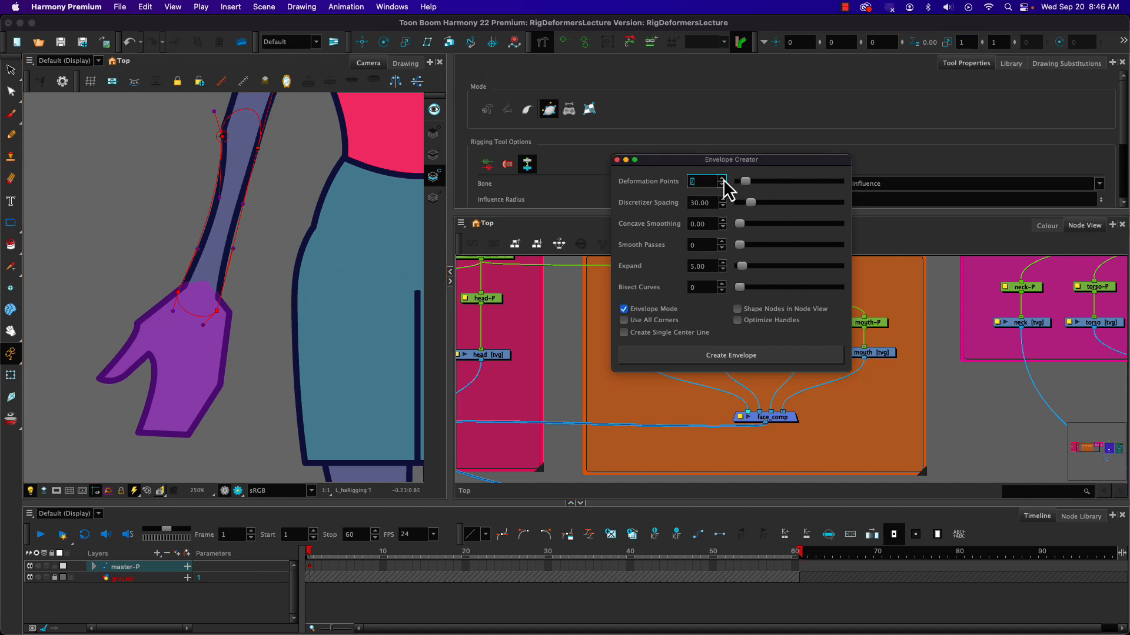
{"action": "left_click", "coordinate": [665, 356]}
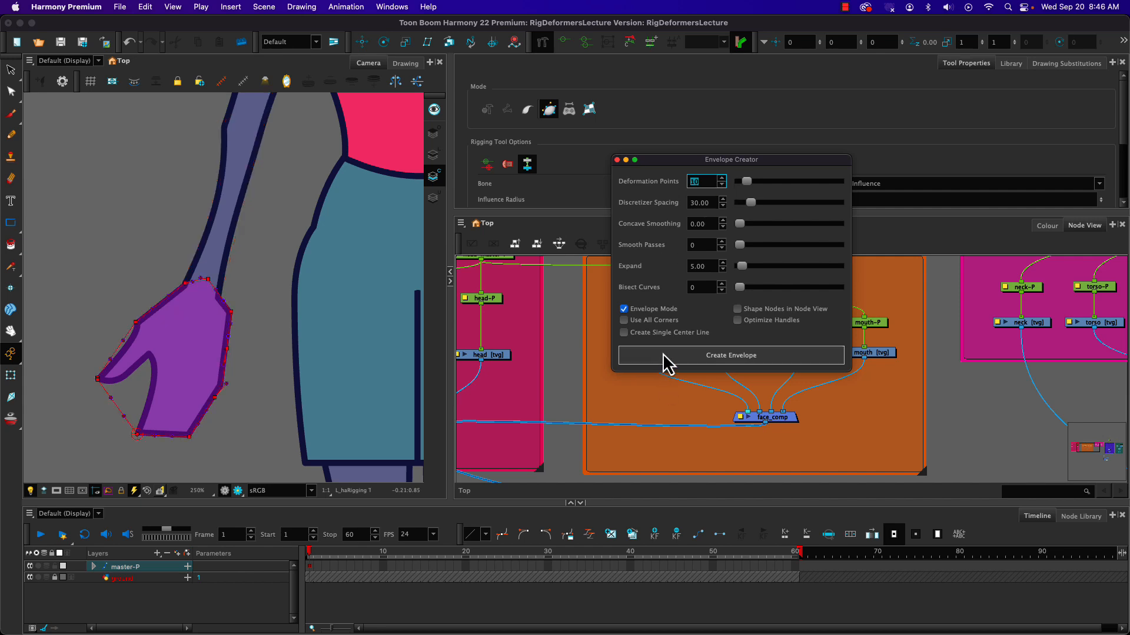
Move the extra envelope point at the thumb tip into the crook between the thumb and the fingers
{"action": "scroll", "coordinate": [100, 396], "scroll_direction": "up", "scroll_amount": 4}
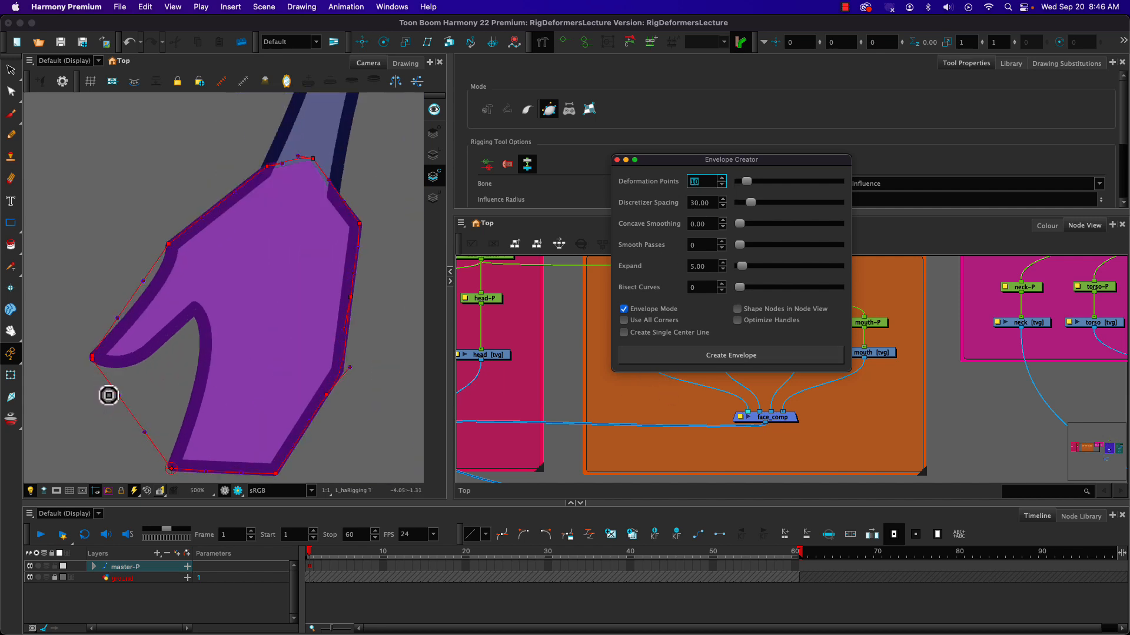
{"action": "left_click", "coordinate": [90, 354]}
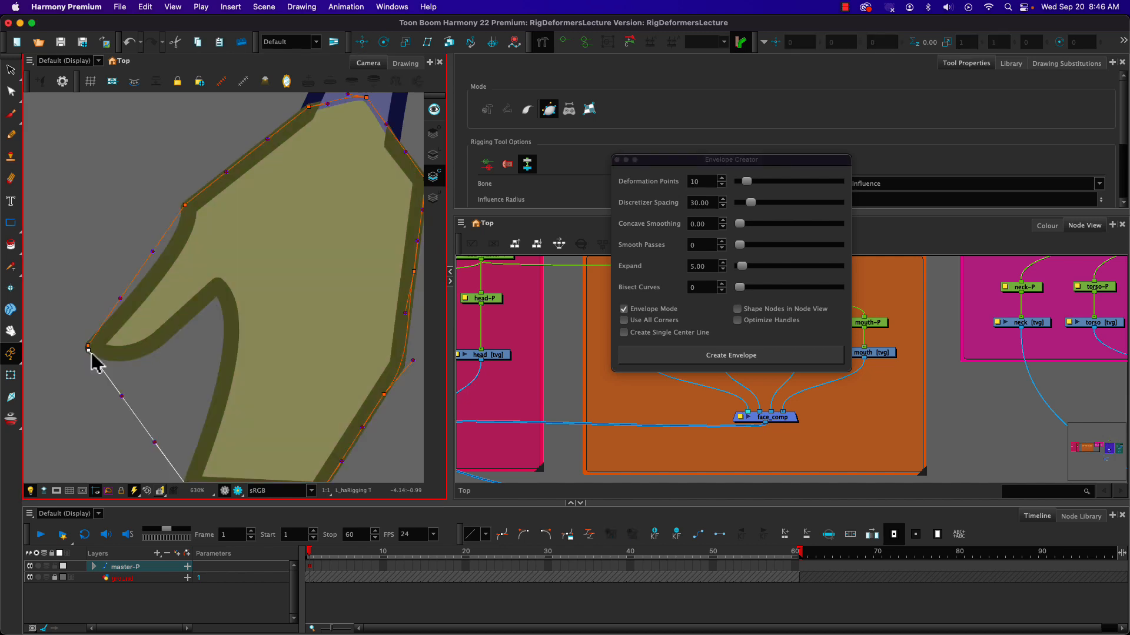
{"action": "left_click_drag", "start_coordinate": [92, 353], "coordinate": [225, 293]}
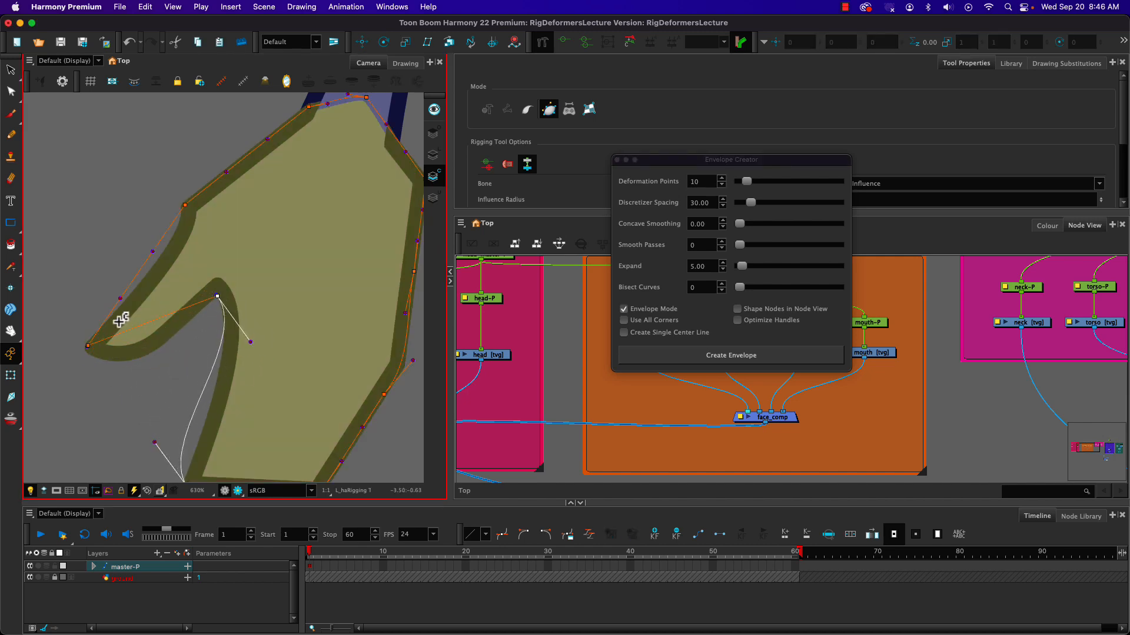
Pull handles out of the thumb-tip point toward both sides and place the point at the end of the thumb outline
{"action": "left_click", "coordinate": [89, 348]}
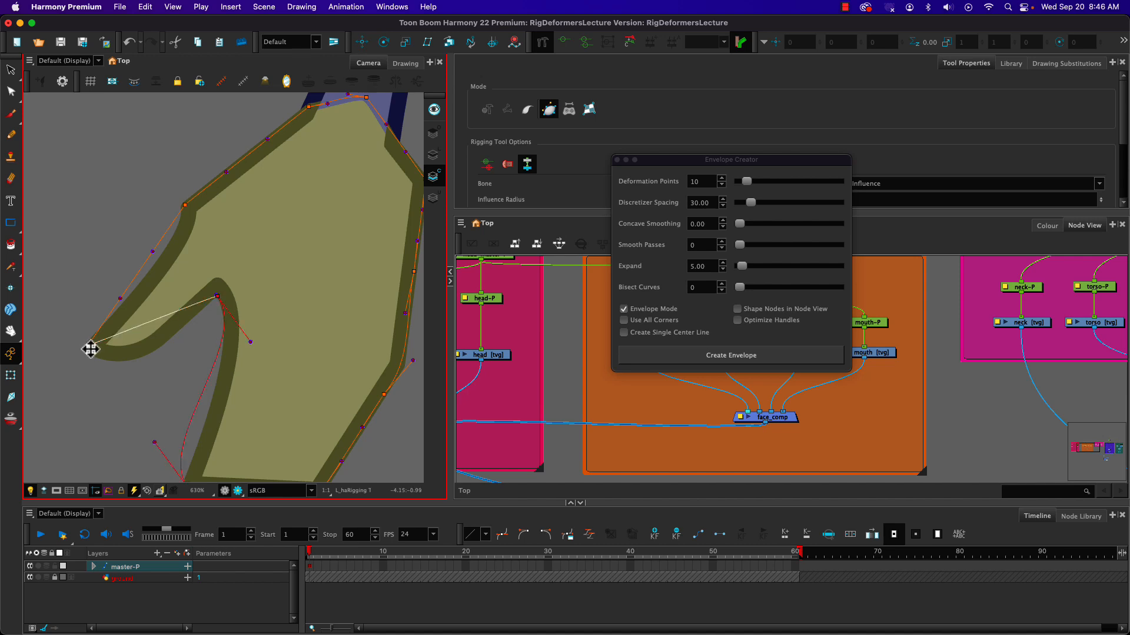
{"action": "left_click_drag", "start_coordinate": [90, 348], "coordinate": [80, 348]}
{"action": "left_click_drag", "start_coordinate": [114, 305], "coordinate": [69, 288]}
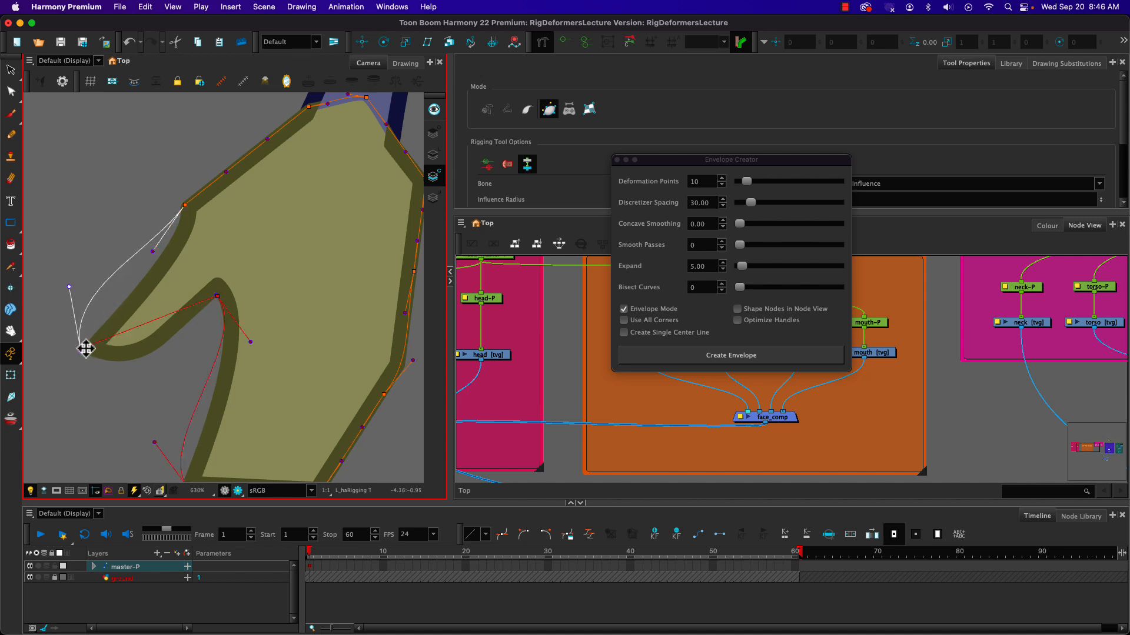
{"action": "scroll", "coordinate": [84, 348], "scroll_direction": "up", "scroll_amount": 5}
{"action": "scroll", "coordinate": [82, 350], "scroll_direction": "up", "scroll_amount": 1}
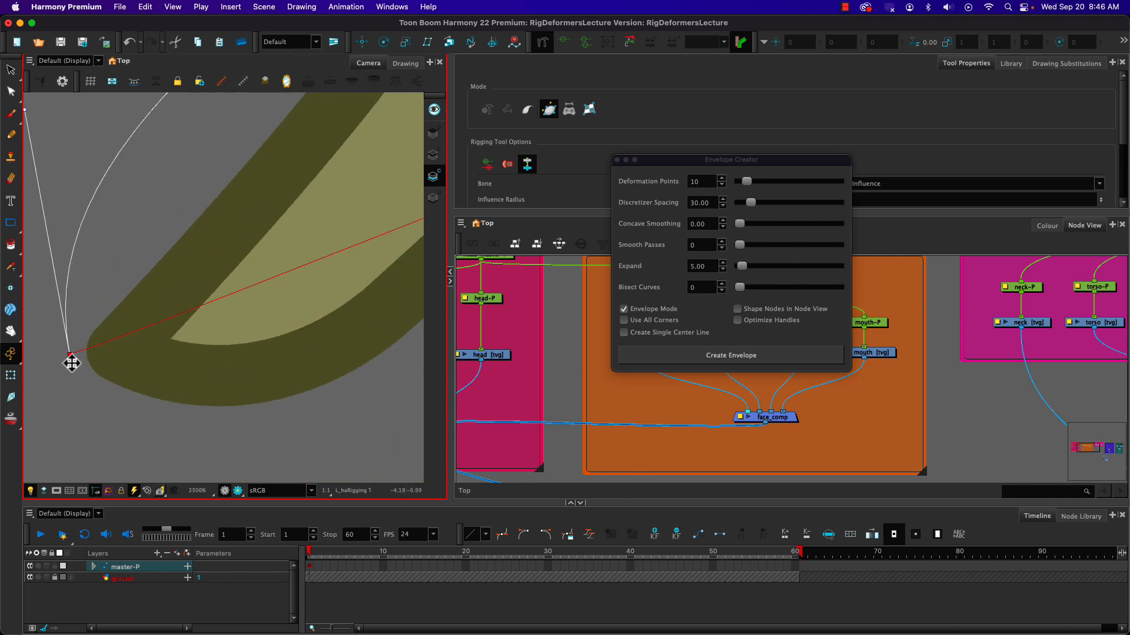
{"action": "left_click_drag", "start_coordinate": [71, 363], "coordinate": [96, 417]}
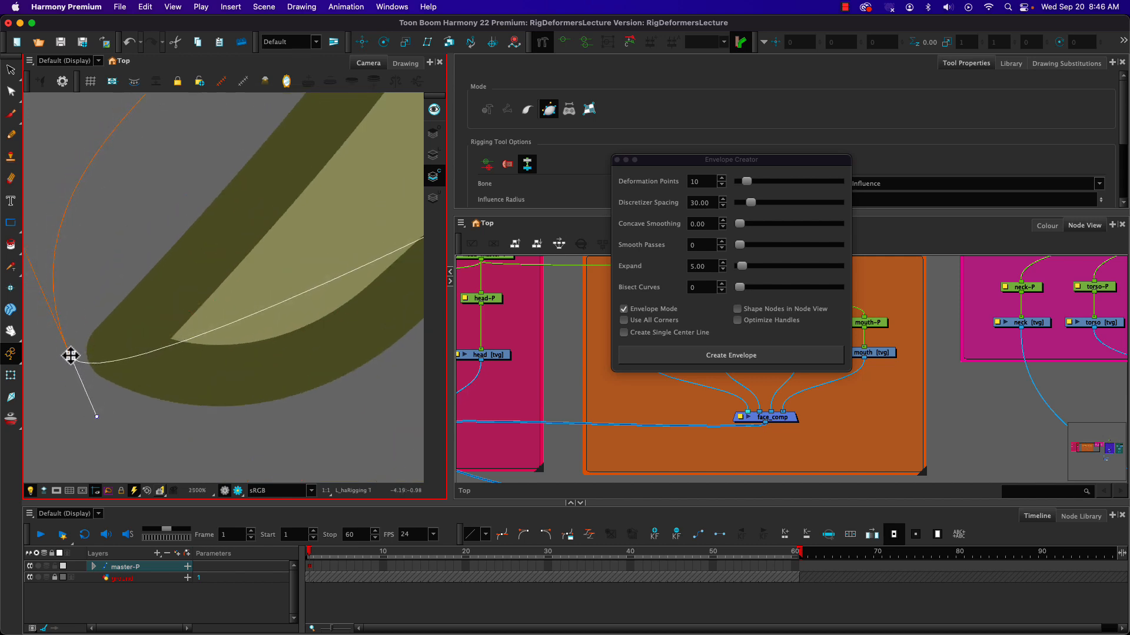
{"action": "left_click_drag", "start_coordinate": [71, 355], "coordinate": [96, 375]}
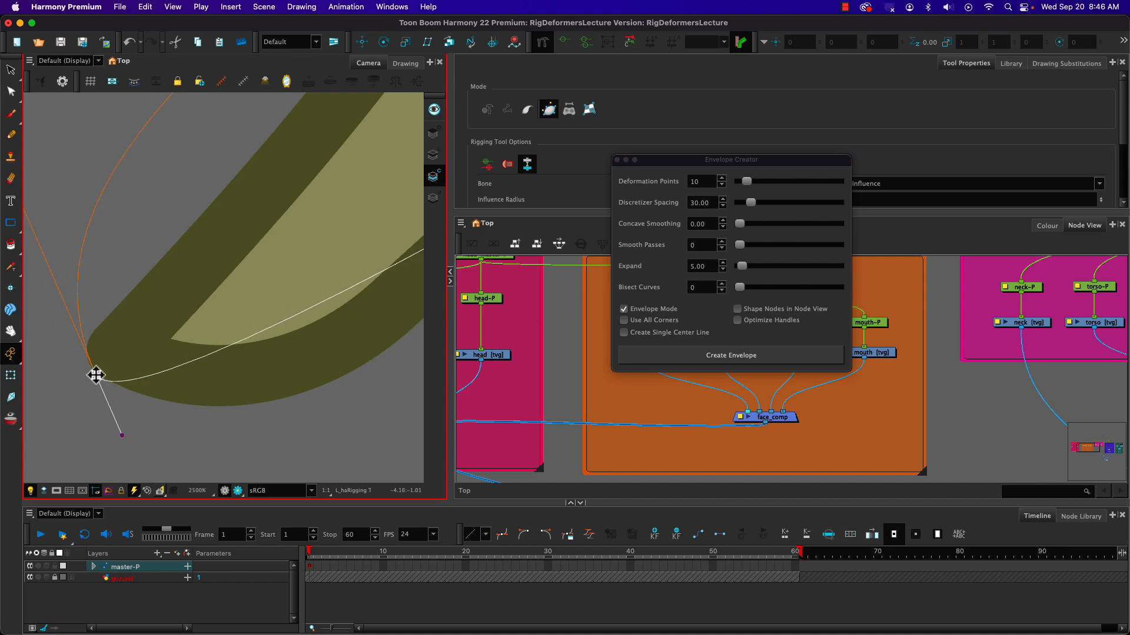
Fit the envelope points at the thumb base, below the wrist and along the hand's outer edge to the outline's corners
{"action": "scroll", "coordinate": [162, 394], "scroll_direction": "down", "scroll_amount": 5}
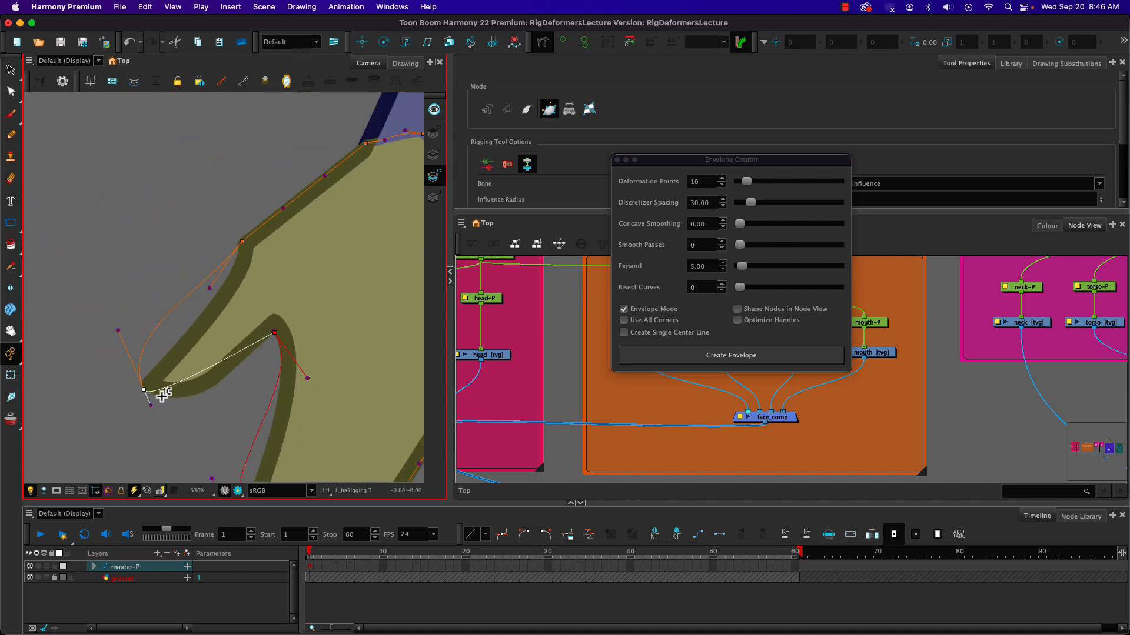
{"action": "left_click_drag", "start_coordinate": [244, 243], "coordinate": [241, 241]}
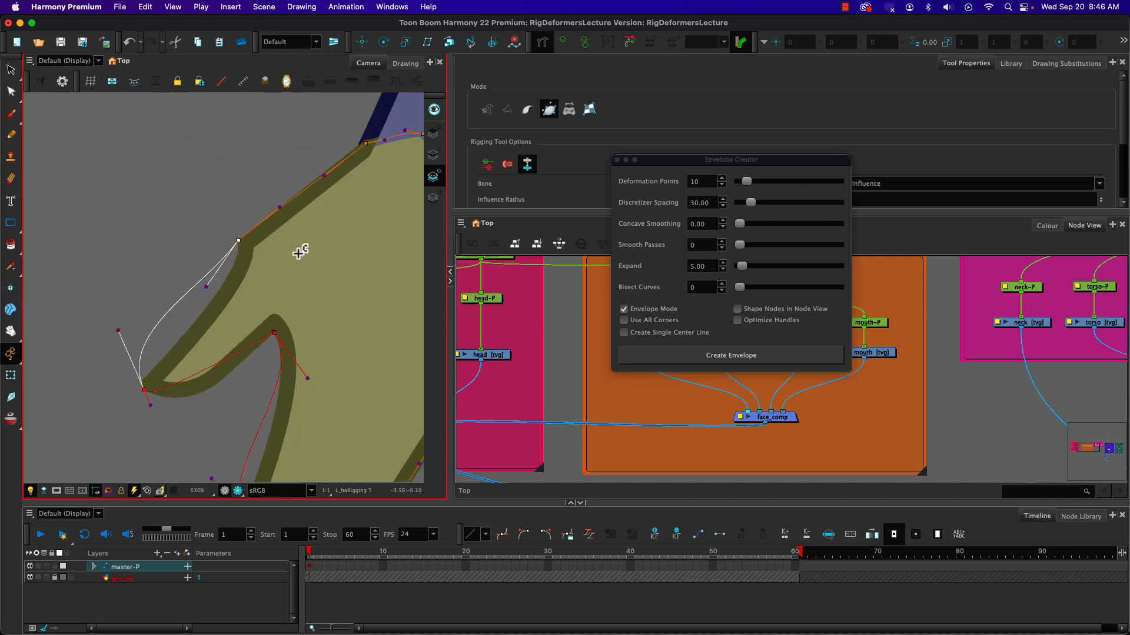
{"action": "left_click_drag", "start_coordinate": [275, 294], "coordinate": [139, 300]}
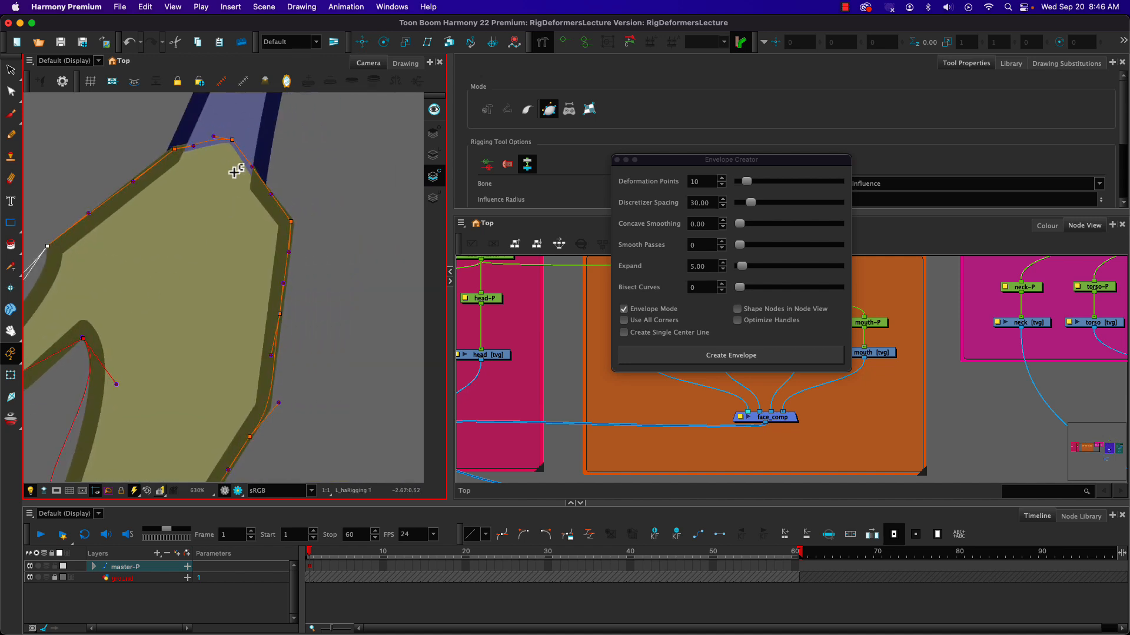
{"action": "left_click_drag", "start_coordinate": [292, 222], "coordinate": [294, 220]}
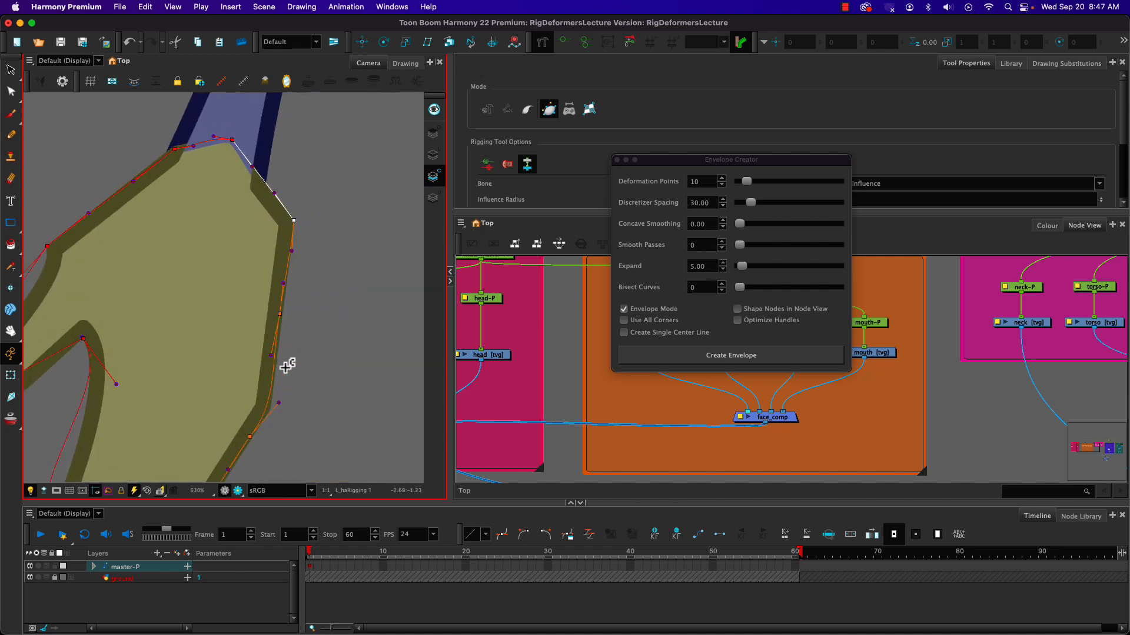
{"action": "left_click", "coordinate": [280, 316]}
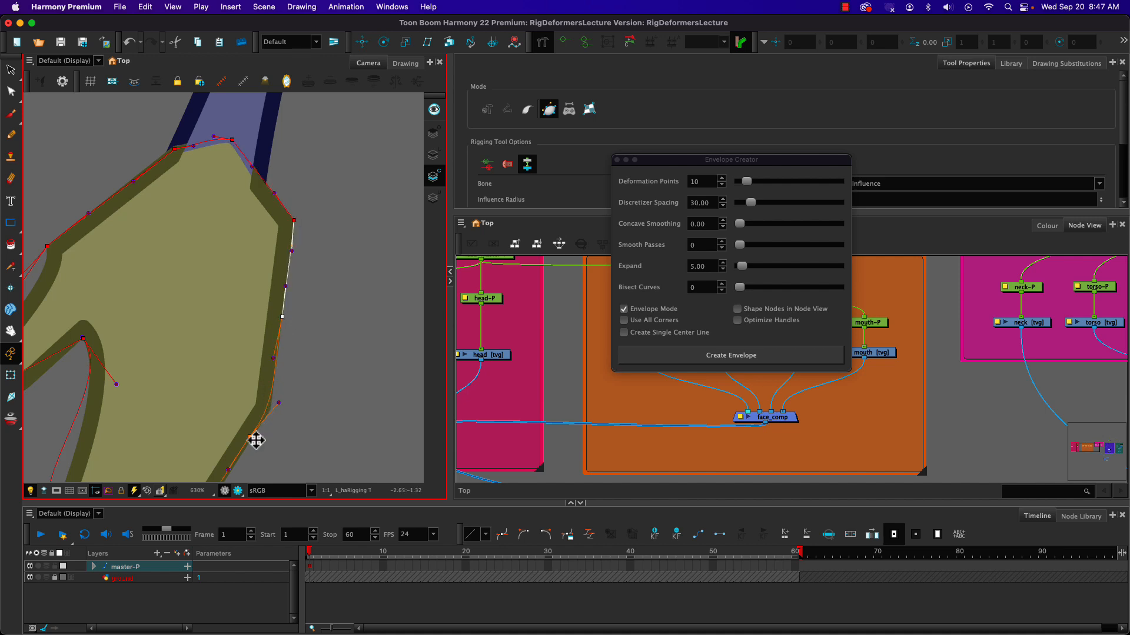
{"action": "left_click_drag", "start_coordinate": [251, 439], "coordinate": [268, 406]}
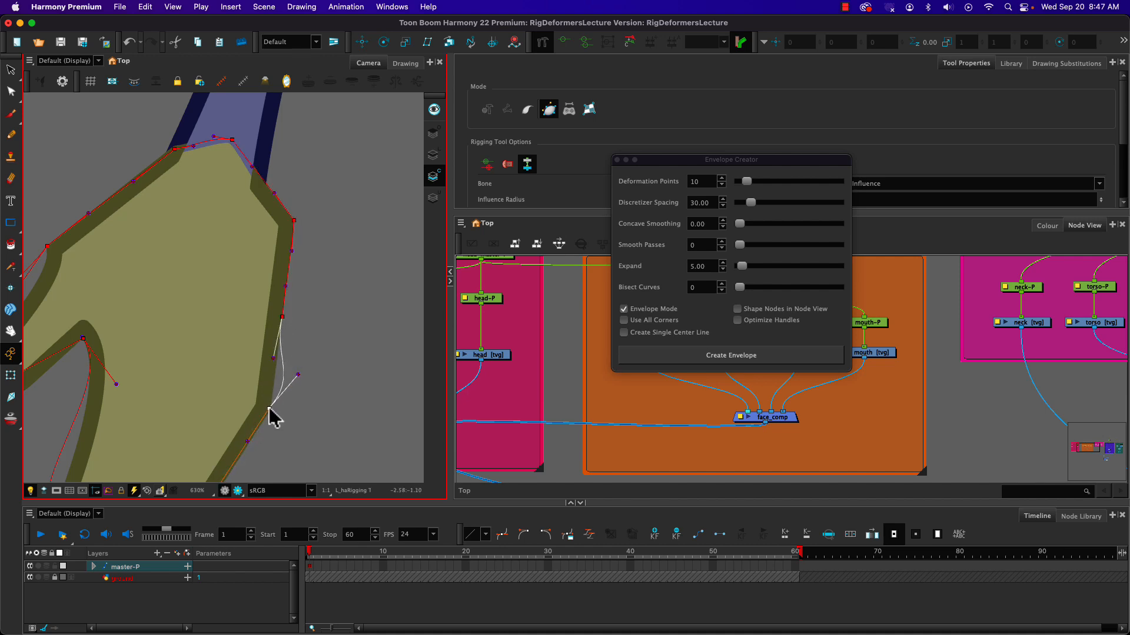
Move the two envelope points at the fingertip end just outside the hand's lower corners
{"action": "left_click_drag", "start_coordinate": [214, 446], "coordinate": [295, 290]}
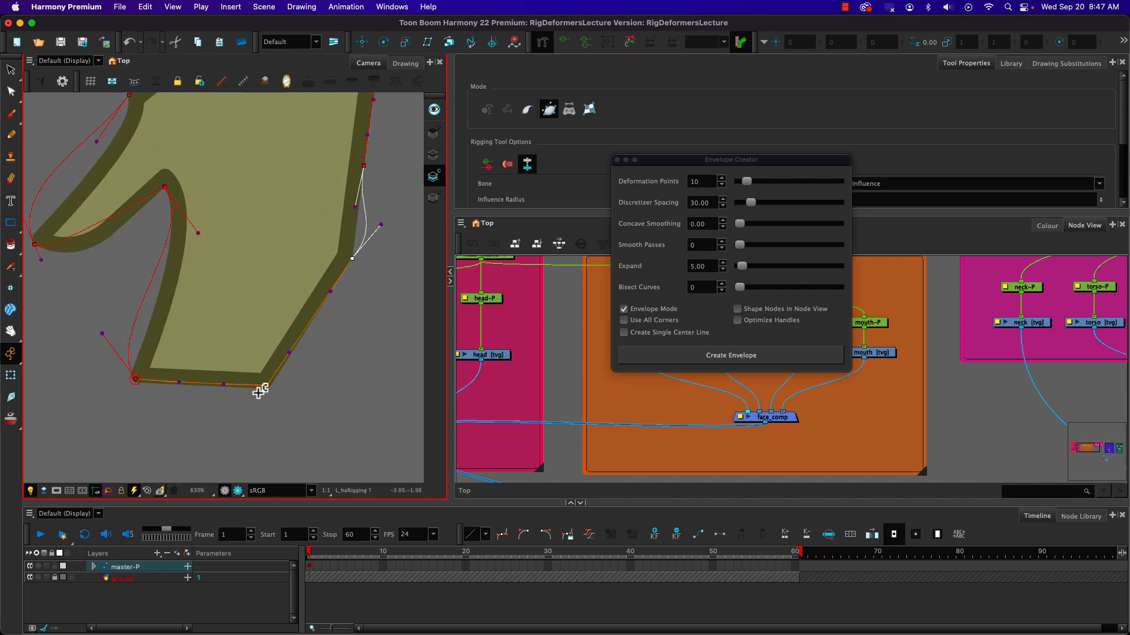
{"action": "left_click_drag", "start_coordinate": [268, 385], "coordinate": [269, 389]}
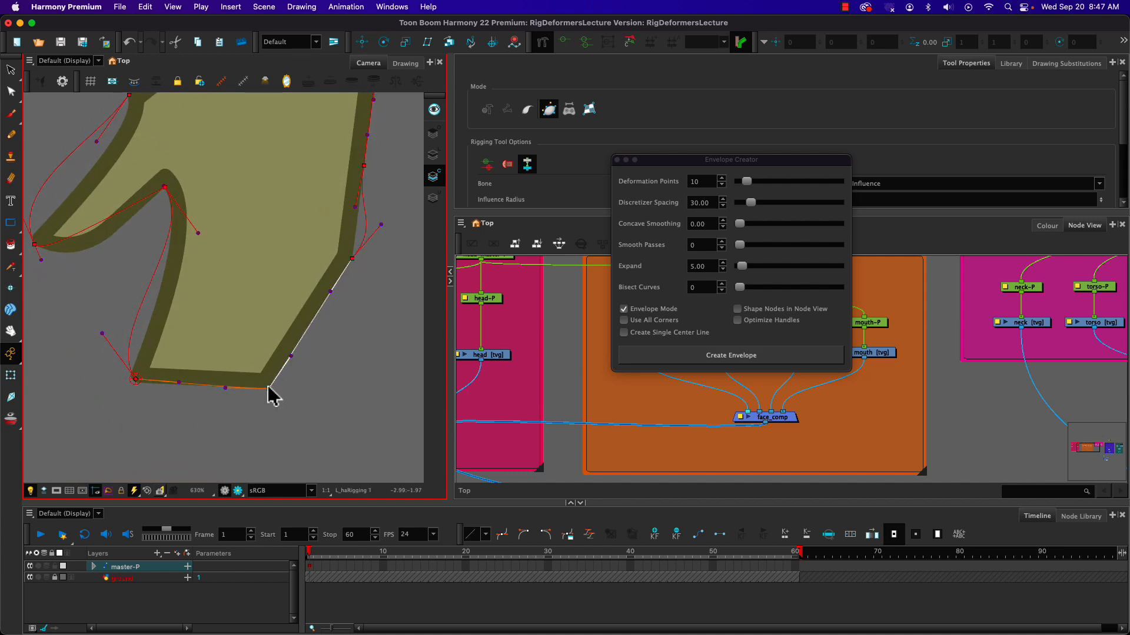
{"action": "left_click_drag", "start_coordinate": [136, 381], "coordinate": [131, 384]}
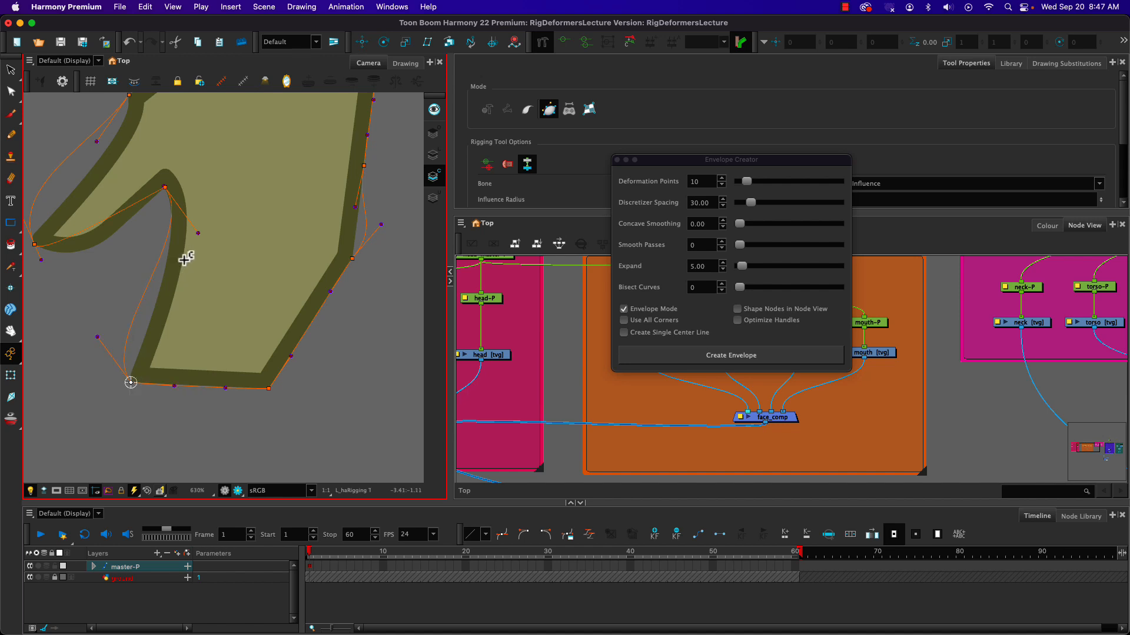
Adjust the handles between the thumb and fingers to follow the inner curve, and straighten the outer edge with its handle
{"action": "left_click_drag", "start_coordinate": [98, 340], "coordinate": [145, 320]}
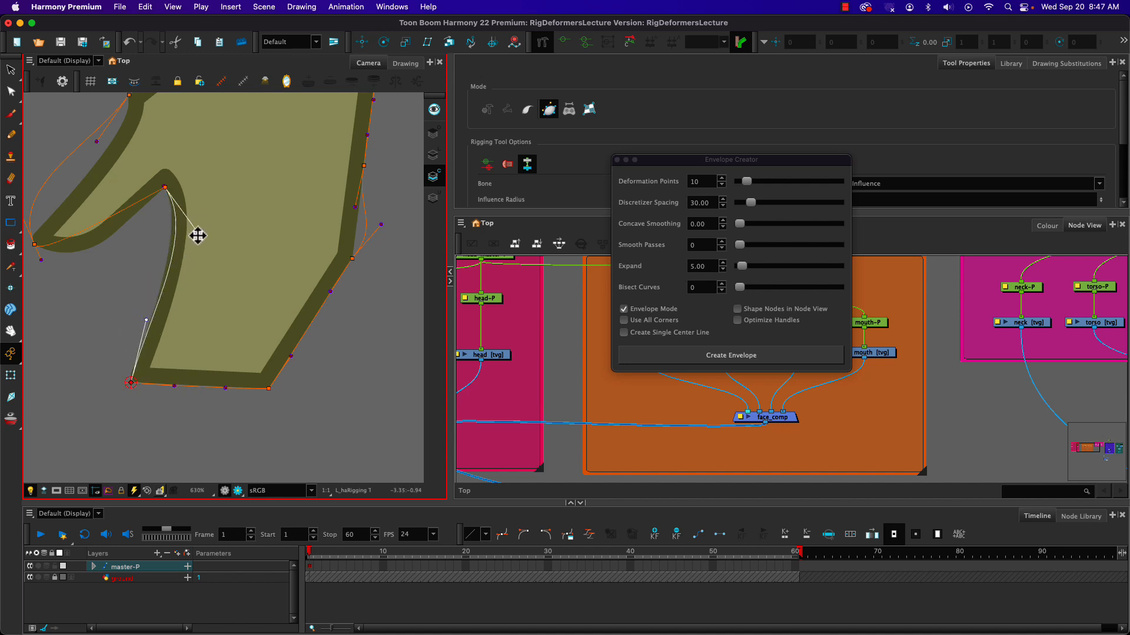
{"action": "left_click_drag", "start_coordinate": [198, 236], "coordinate": [185, 238]}
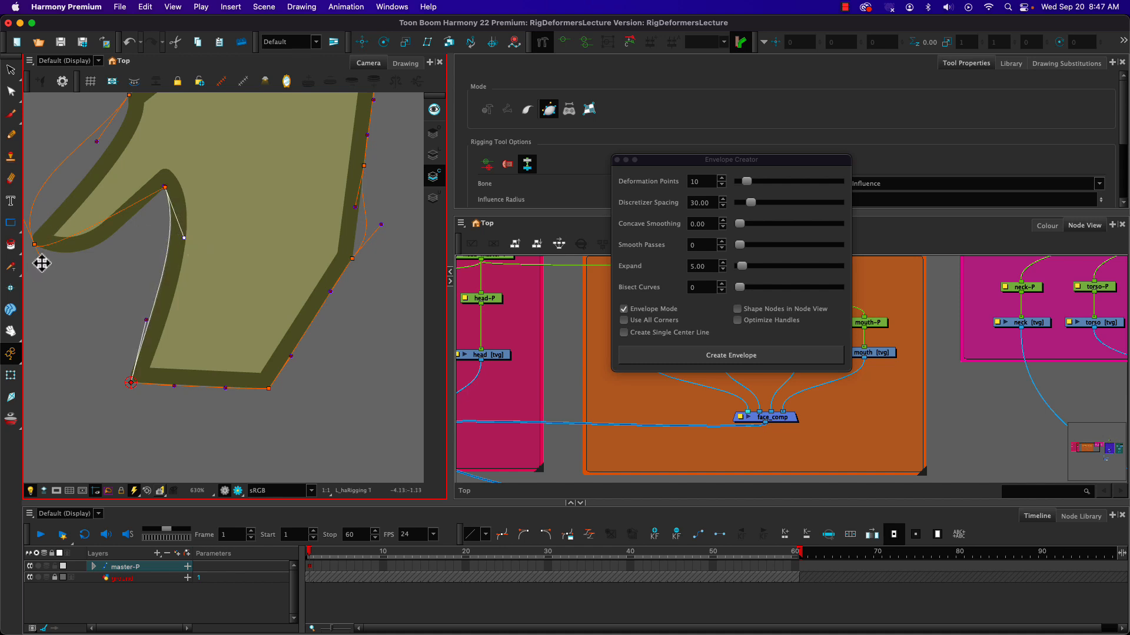
{"action": "left_click_drag", "start_coordinate": [41, 264], "coordinate": [94, 282]}
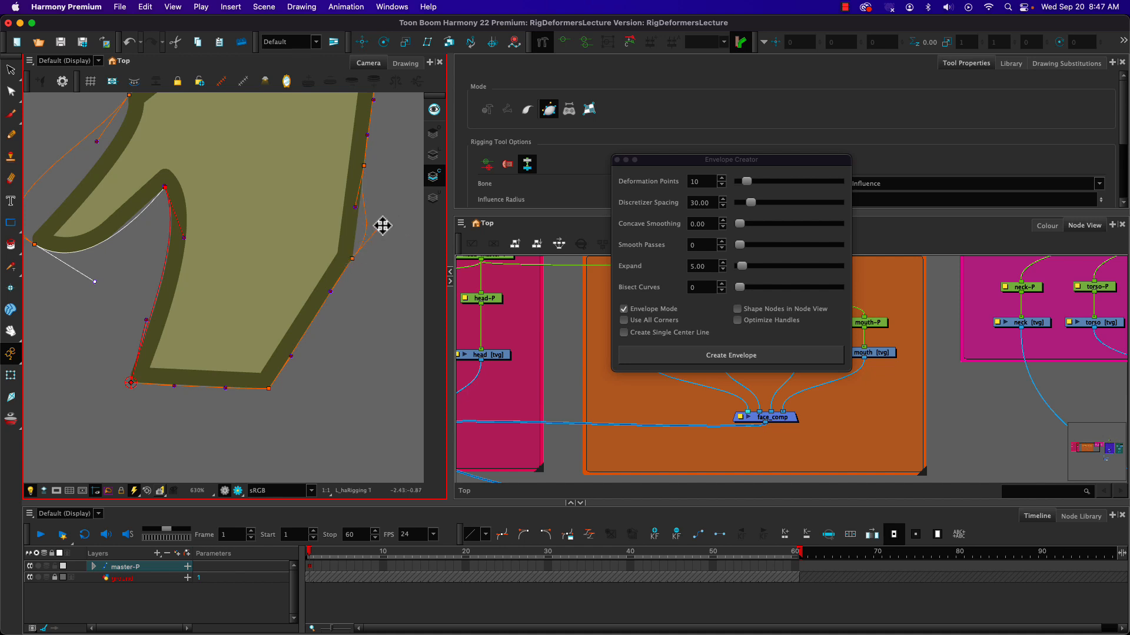
{"action": "left_click_drag", "start_coordinate": [383, 226], "coordinate": [360, 206]}
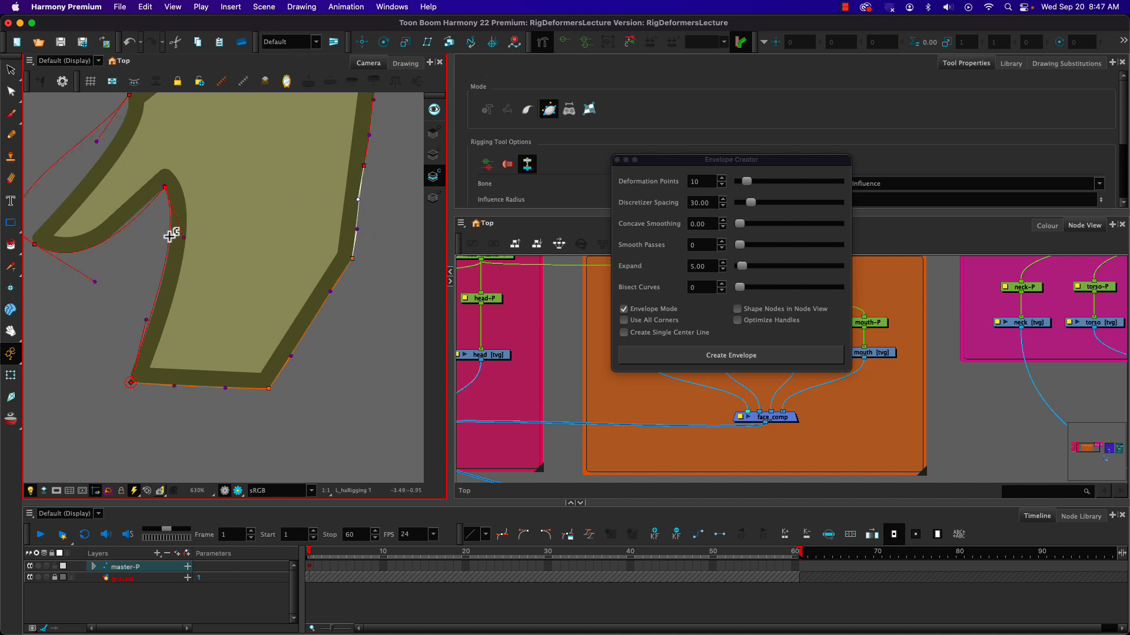
Refine the thumb-tip point and the handles on both sides of the thumb so the envelope follows its outline
{"action": "mouse_move", "coordinate": [151, 240]}
{"action": "left_mouse_down"}
{"action": "mouse_move", "coordinate": [346, 328]}
{"action": "mouse_move", "coordinate": [277, 336]}
{"action": "left_mouse_up"}
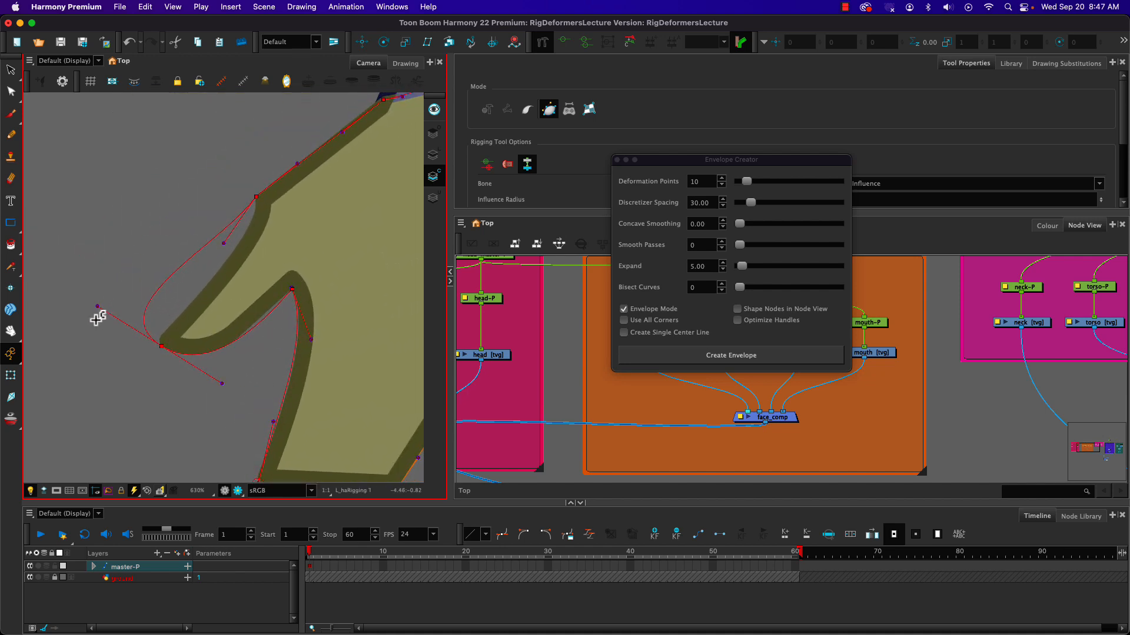
{"action": "left_click_drag", "start_coordinate": [104, 304], "coordinate": [198, 305]}
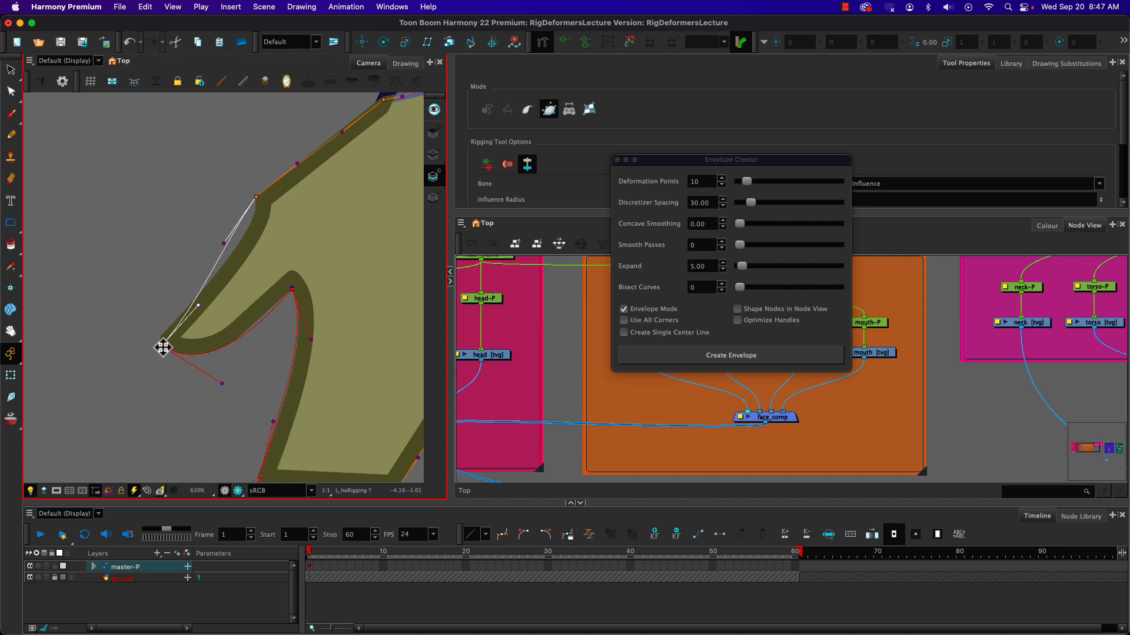
{"action": "left_click_drag", "start_coordinate": [163, 348], "coordinate": [157, 342]}
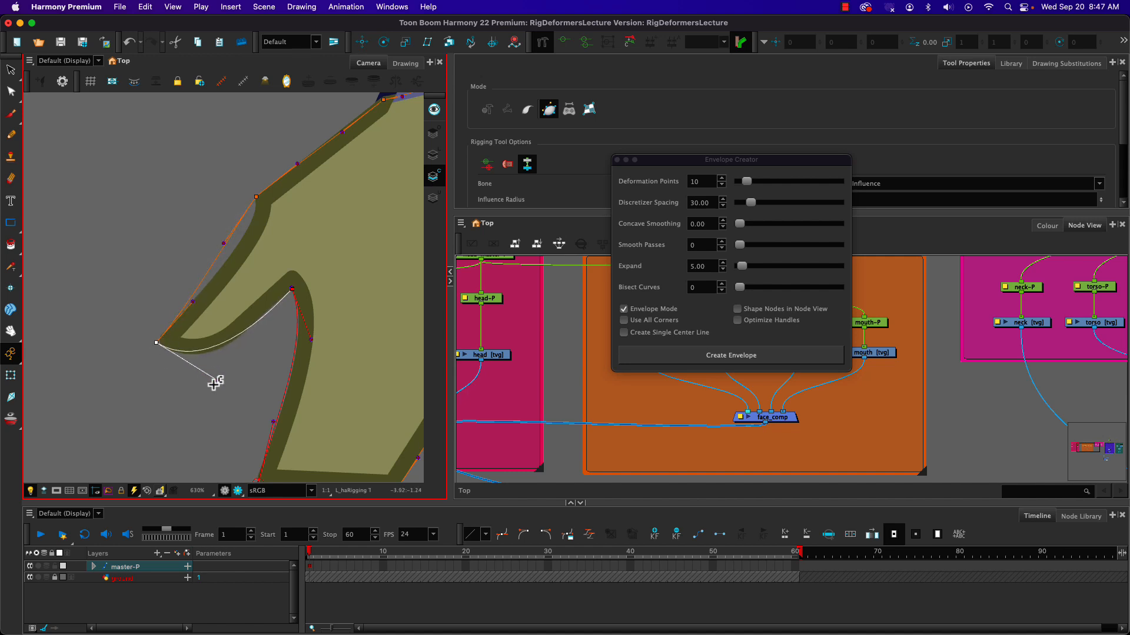
{"action": "left_click_drag", "start_coordinate": [217, 383], "coordinate": [220, 388]}
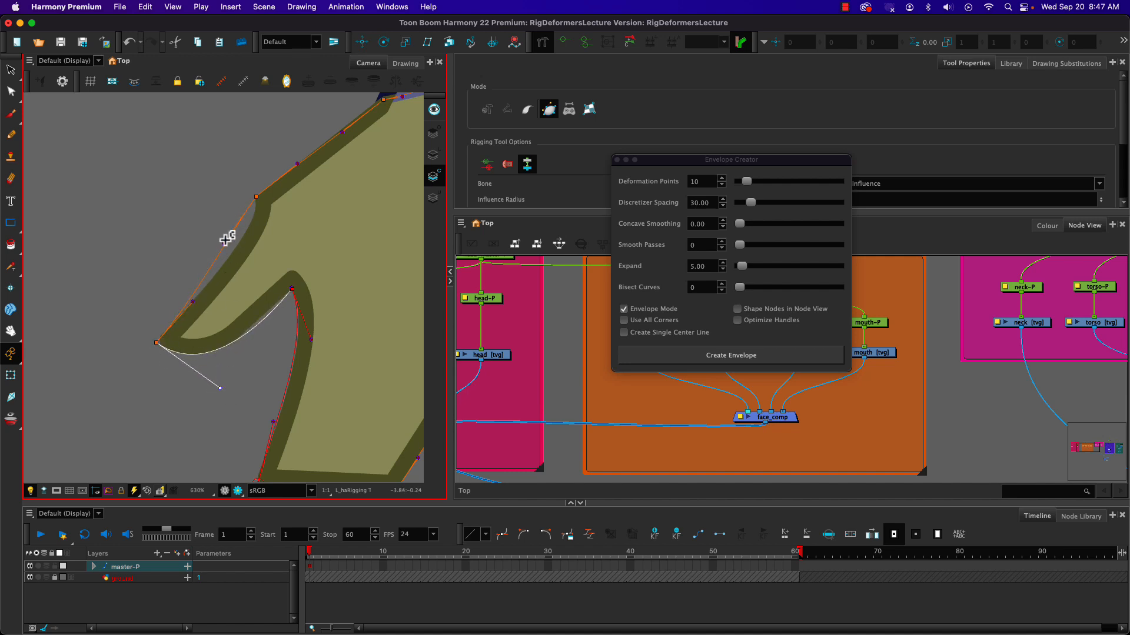
{"action": "left_click_drag", "start_coordinate": [226, 245], "coordinate": [247, 257]}
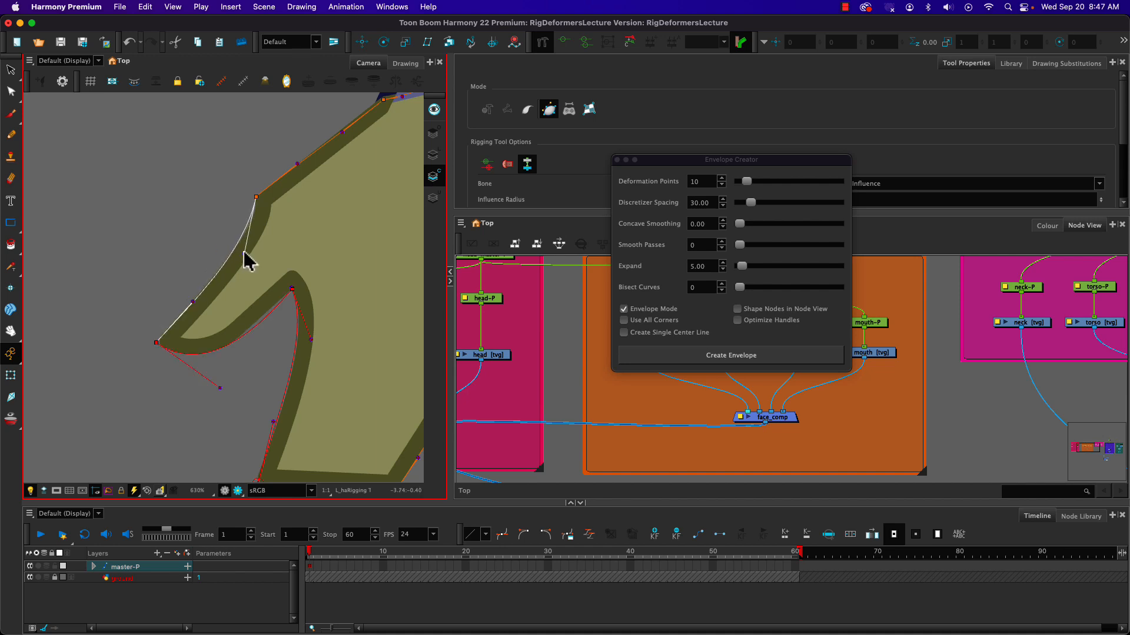
Select the left skirt panel drawing and create an envelope around it with 4 deformation points and an Expand of 5.00
{"action": "mouse_move", "coordinate": [329, 236]}
{"action": "left_mouse_down"}
{"action": "mouse_move", "coordinate": [199, 313]}
{"action": "mouse_move", "coordinate": [205, 183]}
{"action": "mouse_move", "coordinate": [207, 210]}
{"action": "left_mouse_up"}
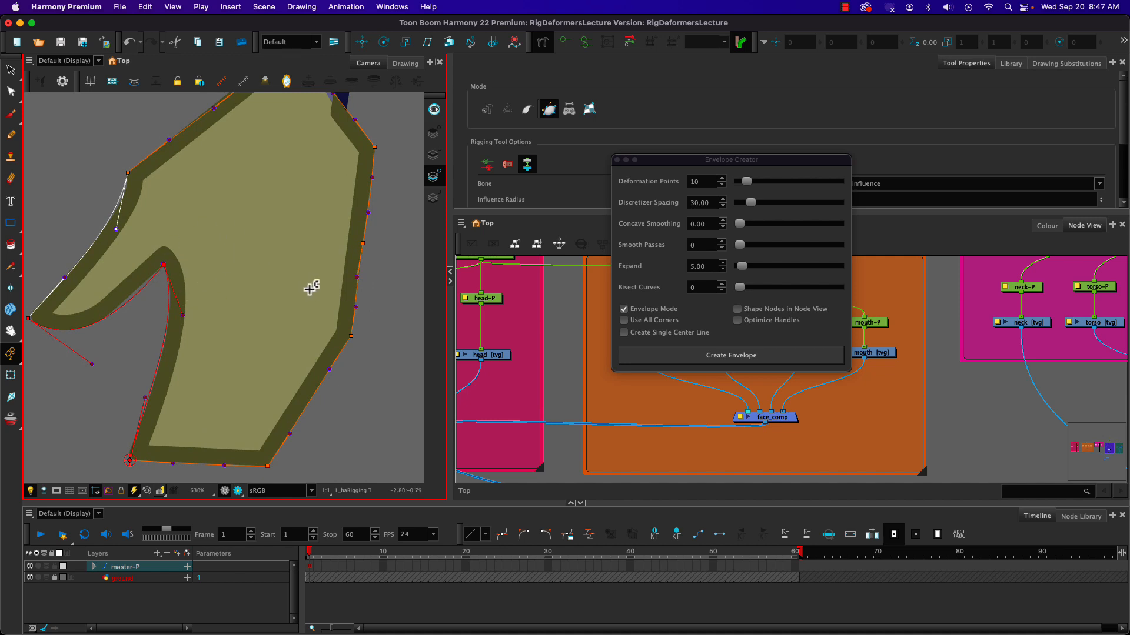
{"action": "left_click_drag", "start_coordinate": [374, 265], "coordinate": [181, 336]}
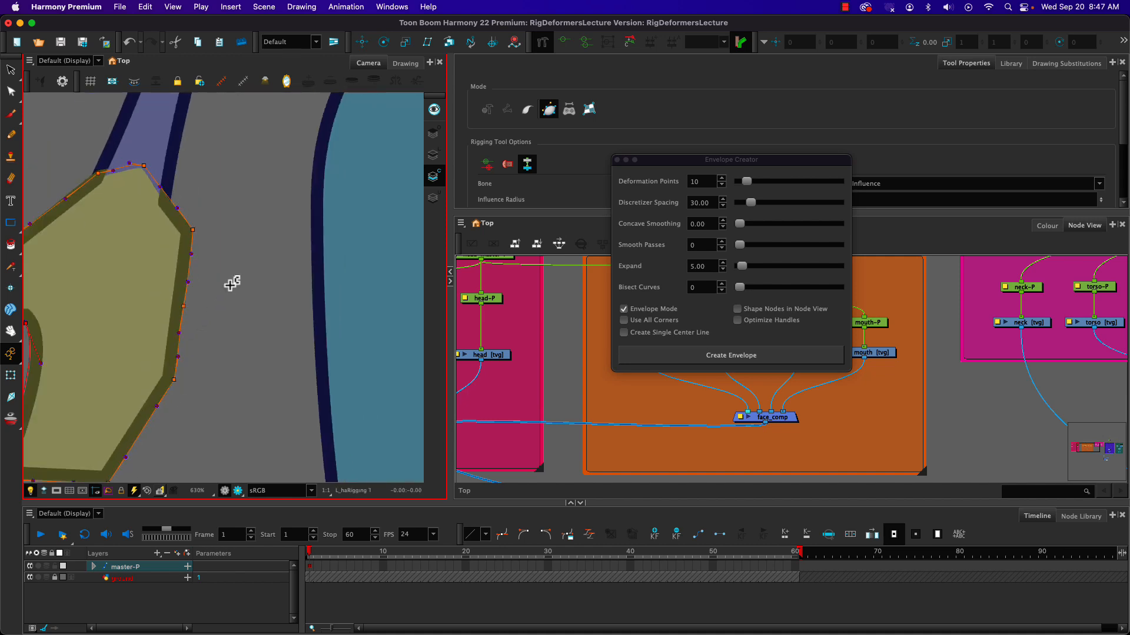
{"action": "scroll", "coordinate": [232, 282], "scroll_direction": "down", "scroll_amount": 6}
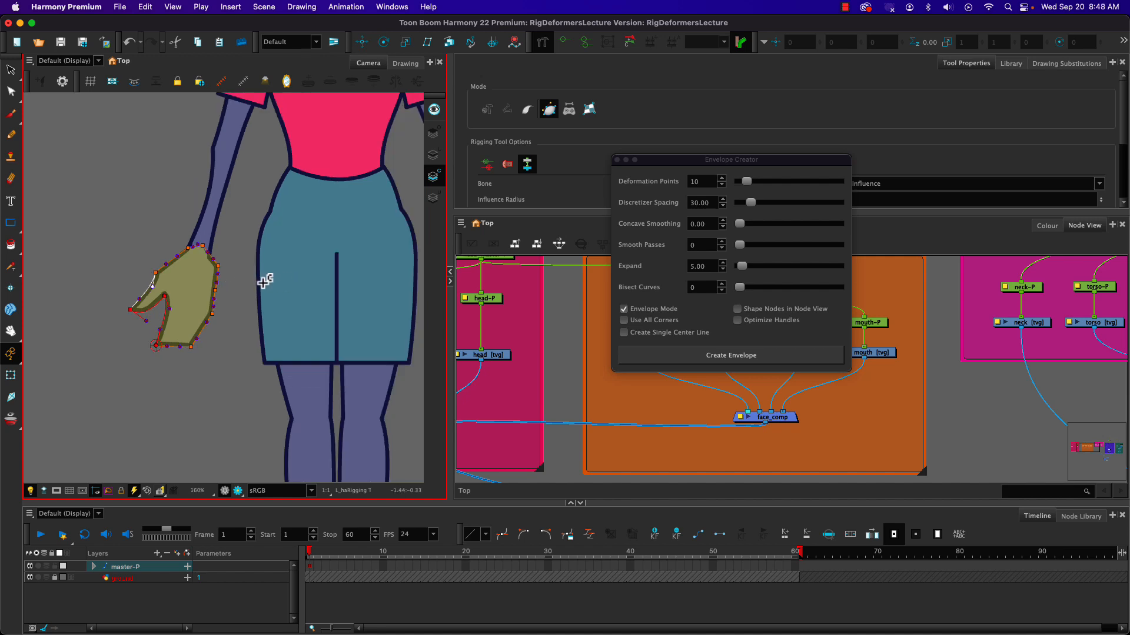
{"action": "left_click", "coordinate": [297, 305]}
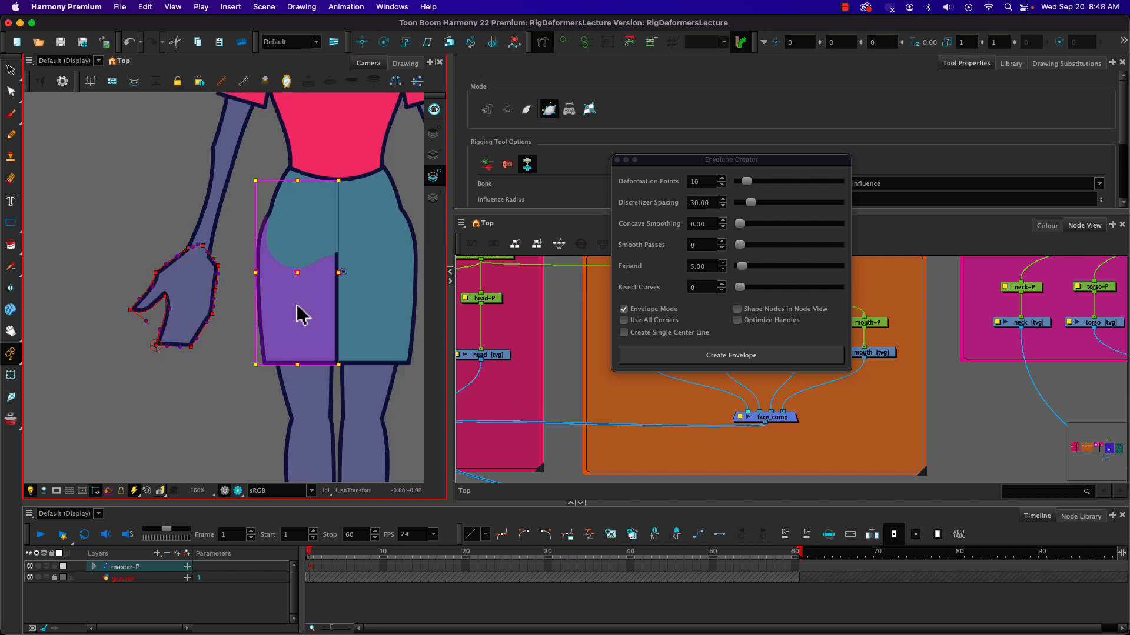
{"action": "left_click", "coordinate": [722, 185]}
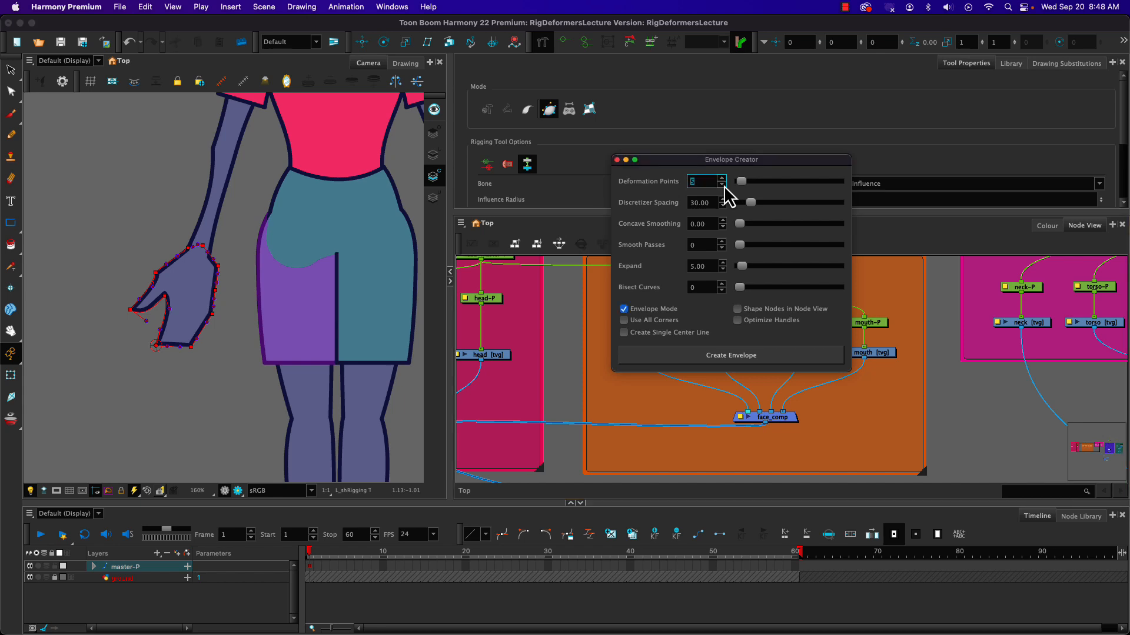
{"action": "left_click", "coordinate": [724, 356]}
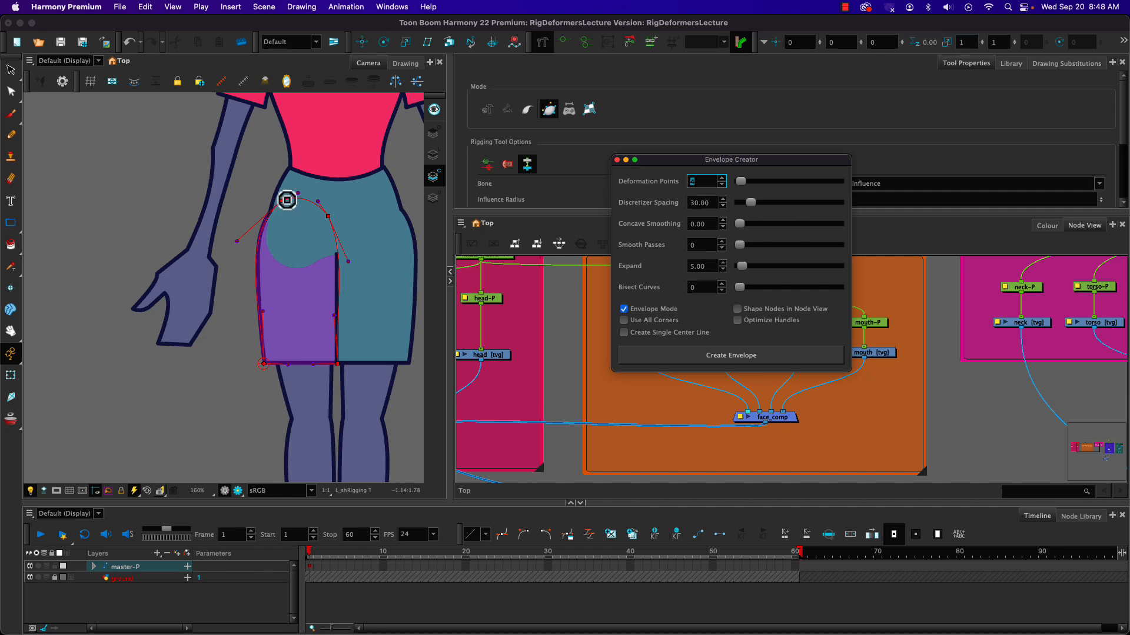
Lower the skirt panel envelope's top outer point to the hip edge and adjust the outer and inner edge handles to follow the panel
{"action": "left_click_drag", "start_coordinate": [283, 203], "coordinate": [263, 227]}
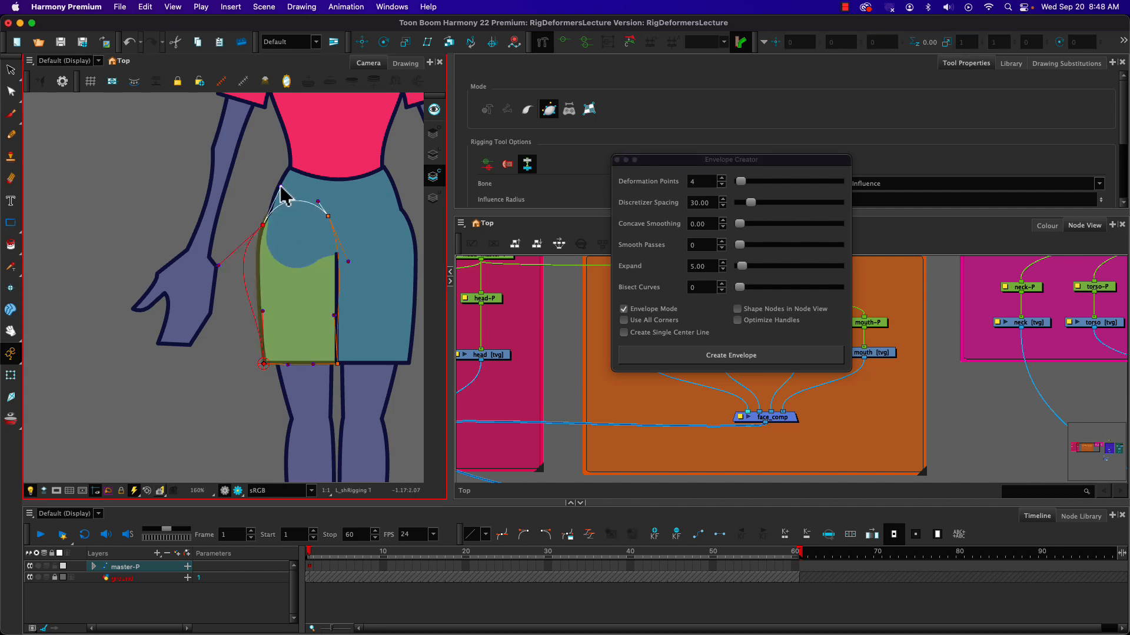
{"action": "left_click_drag", "start_coordinate": [218, 267], "coordinate": [246, 263]}
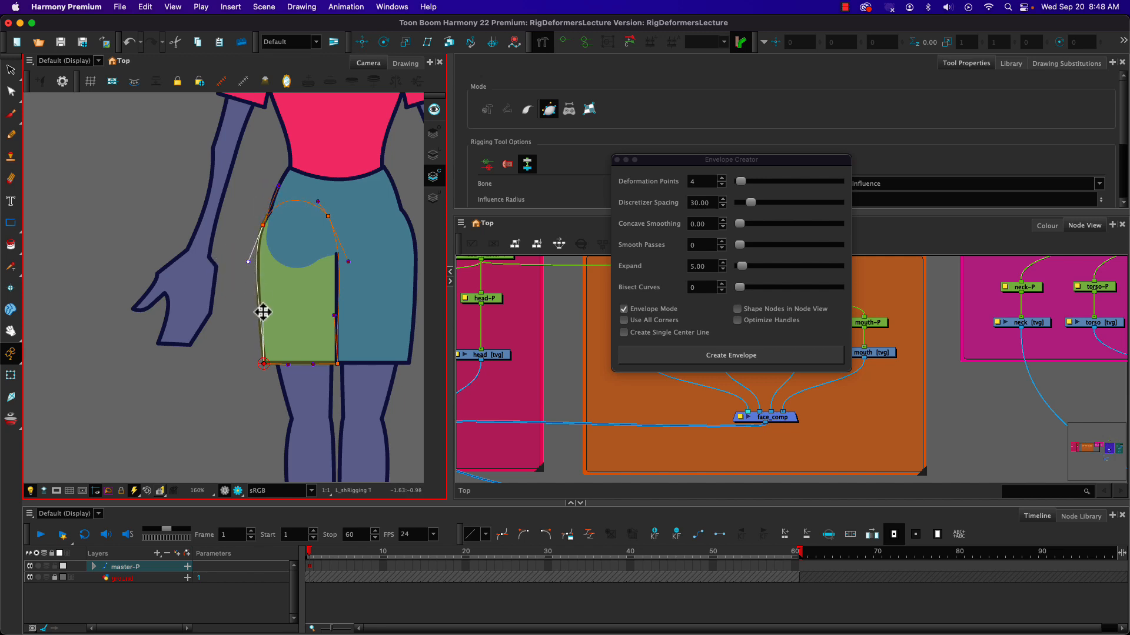
{"action": "left_click_drag", "start_coordinate": [262, 312], "coordinate": [260, 312]}
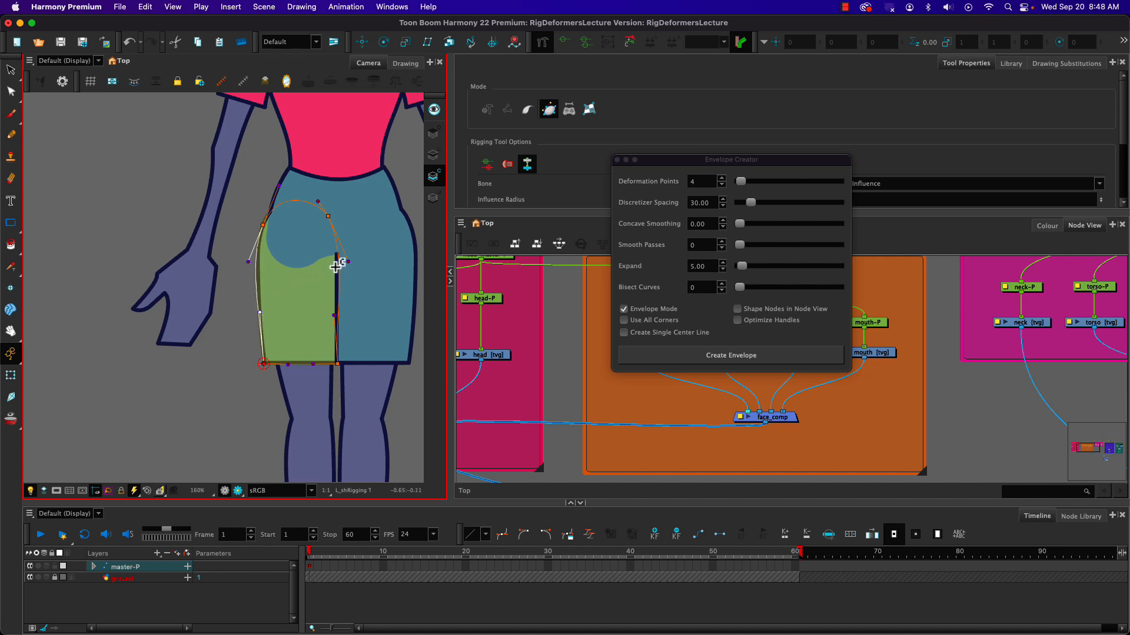
{"action": "left_click_drag", "start_coordinate": [348, 261], "coordinate": [343, 256]}
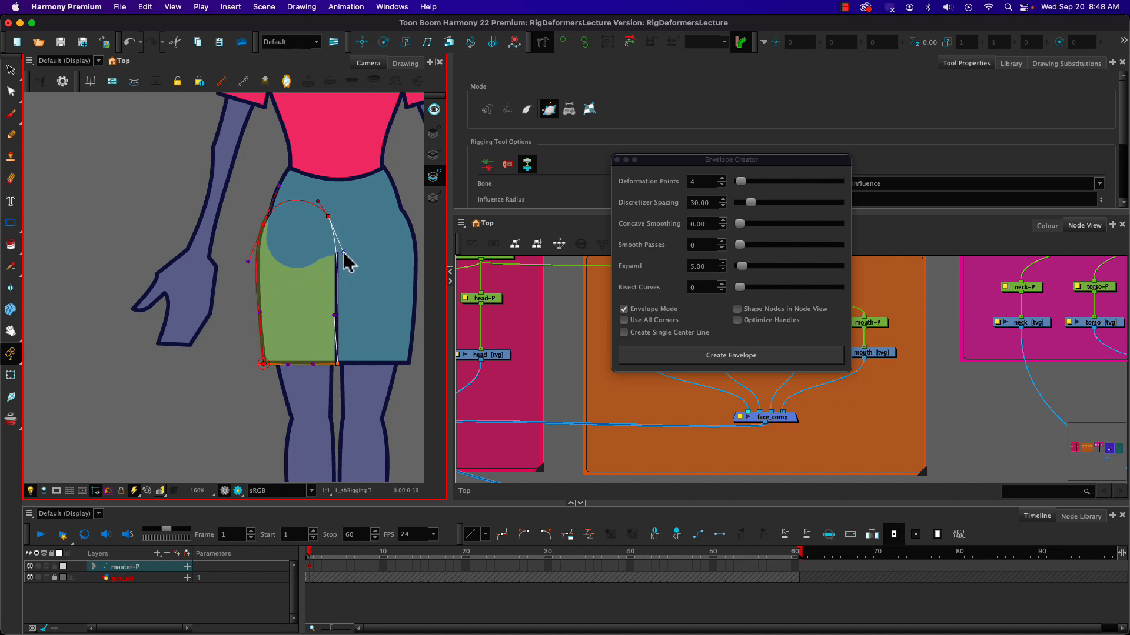
Try deforming the left skirt panel by moving its outer upper handle with the Transform tool
{"action": "left_click", "coordinate": [11, 375]}
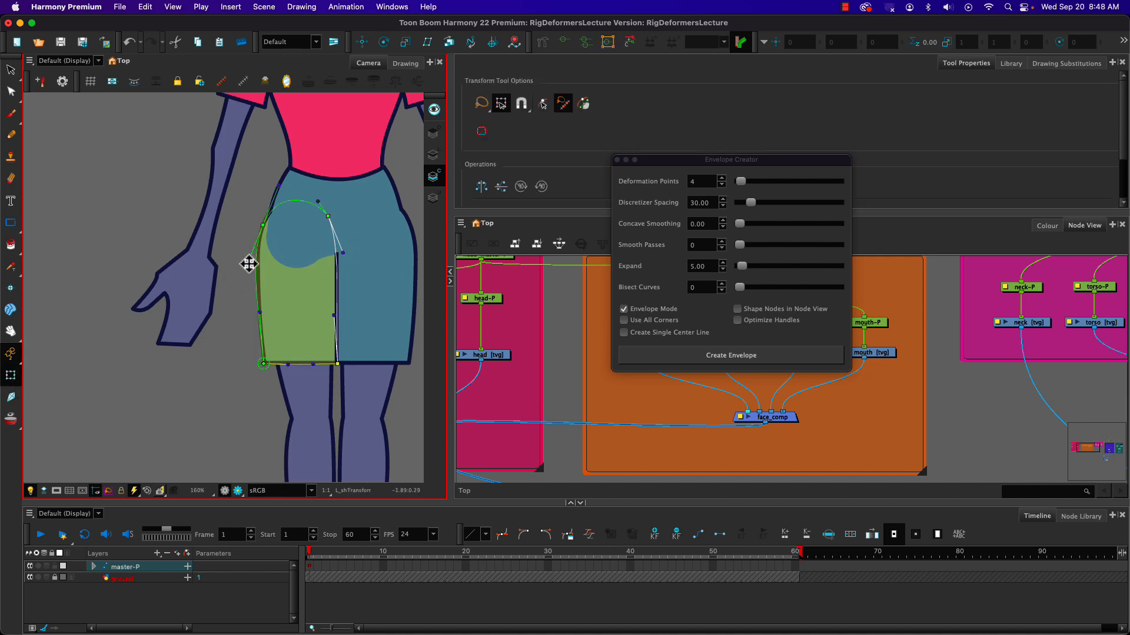
{"action": "left_click_drag", "start_coordinate": [248, 264], "coordinate": [268, 184]}
{"action": "left_click_drag", "start_coordinate": [257, 263], "coordinate": [248, 261]}
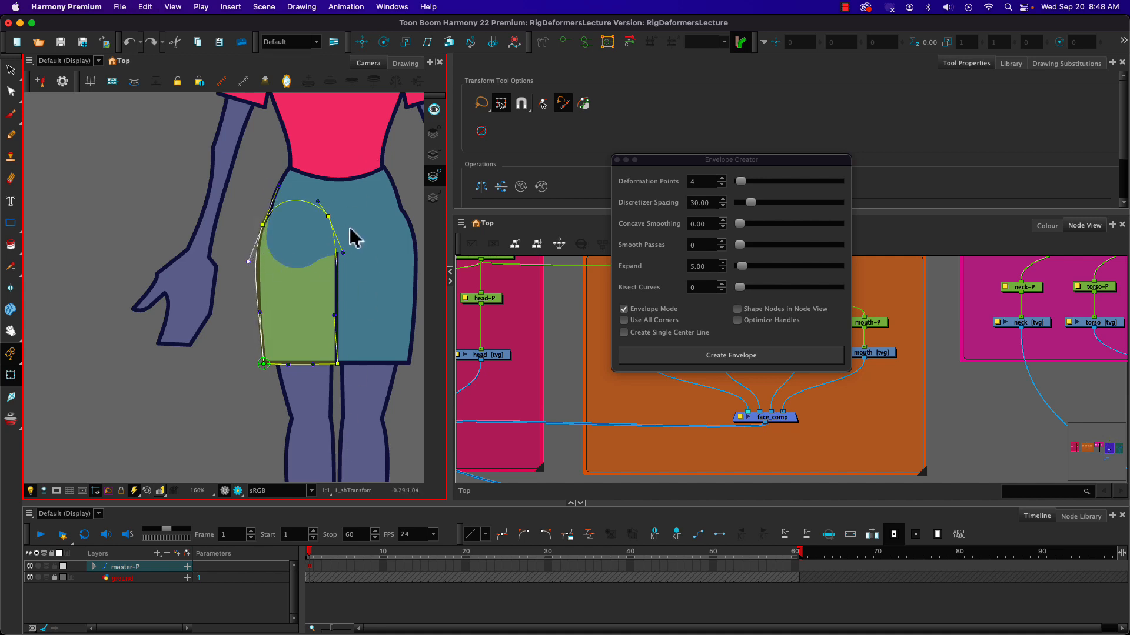
Select the left upper leg drawing and create an envelope around it with 4 deformation points and an Expand of 5.00
{"action": "left_click", "coordinate": [306, 396]}
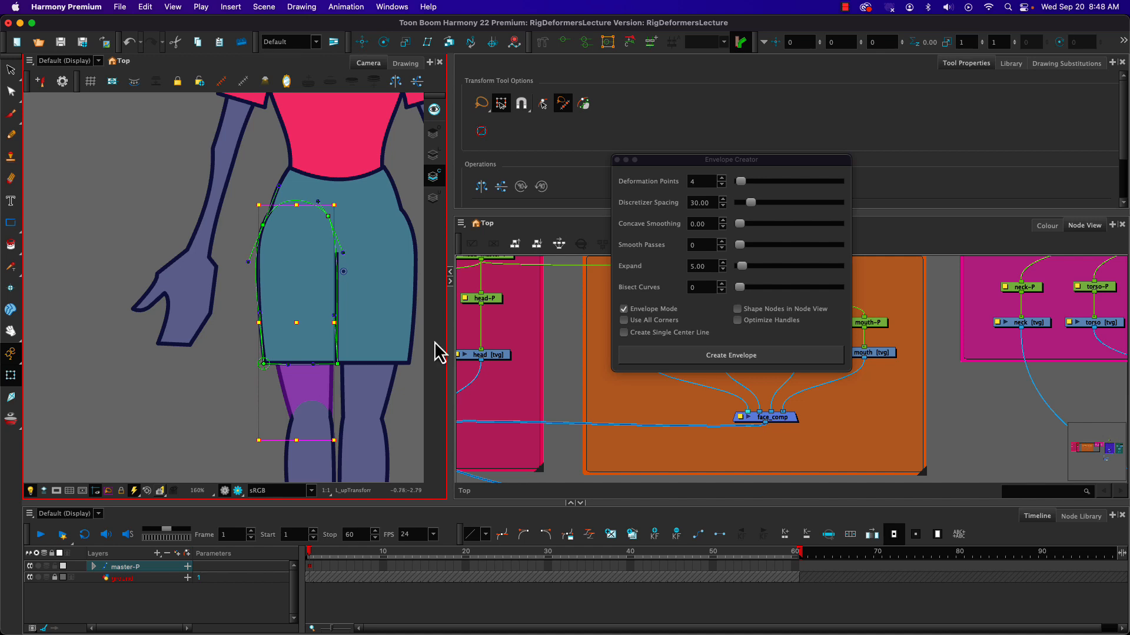
{"action": "left_click", "coordinate": [635, 358]}
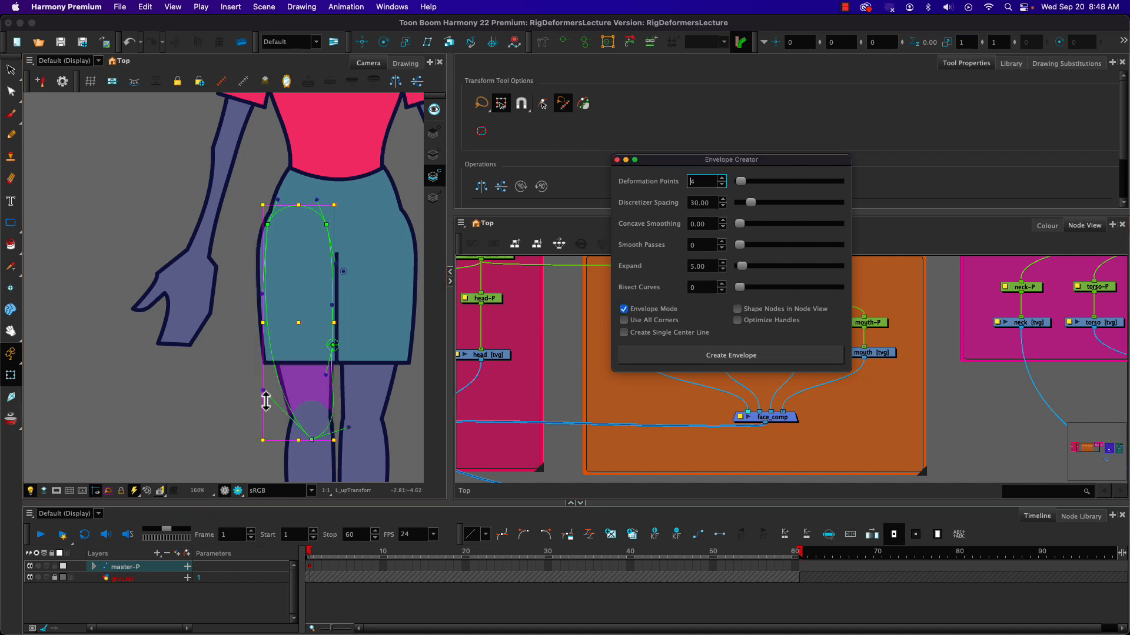
{"action": "left_click_drag", "start_coordinate": [263, 390], "coordinate": [263, 427]}
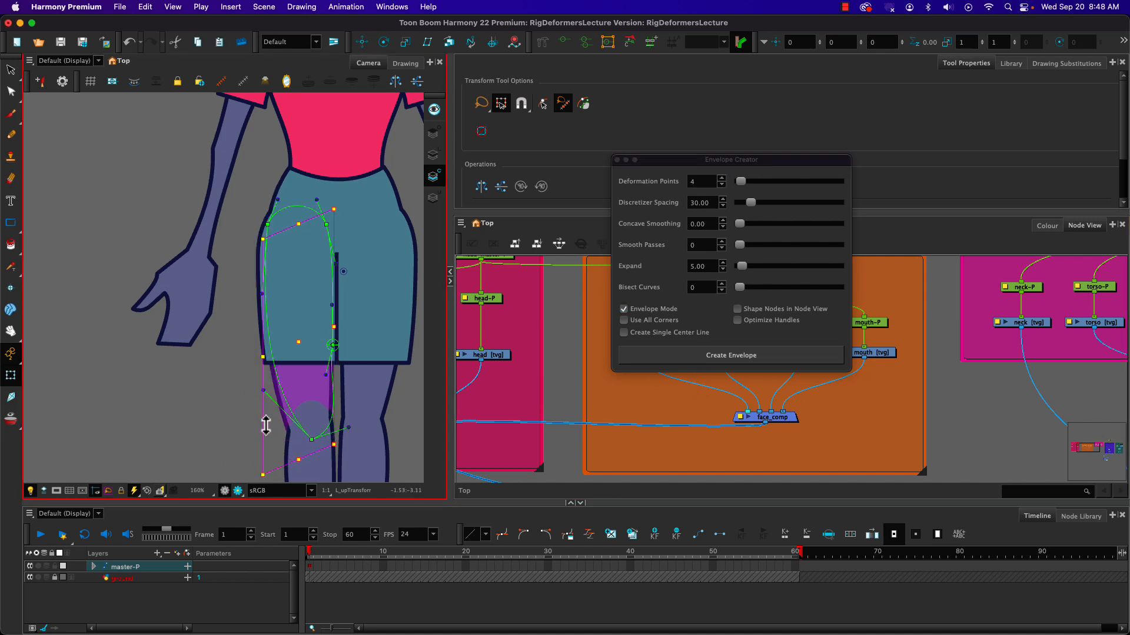
{"action": "key", "text": "super+z"}
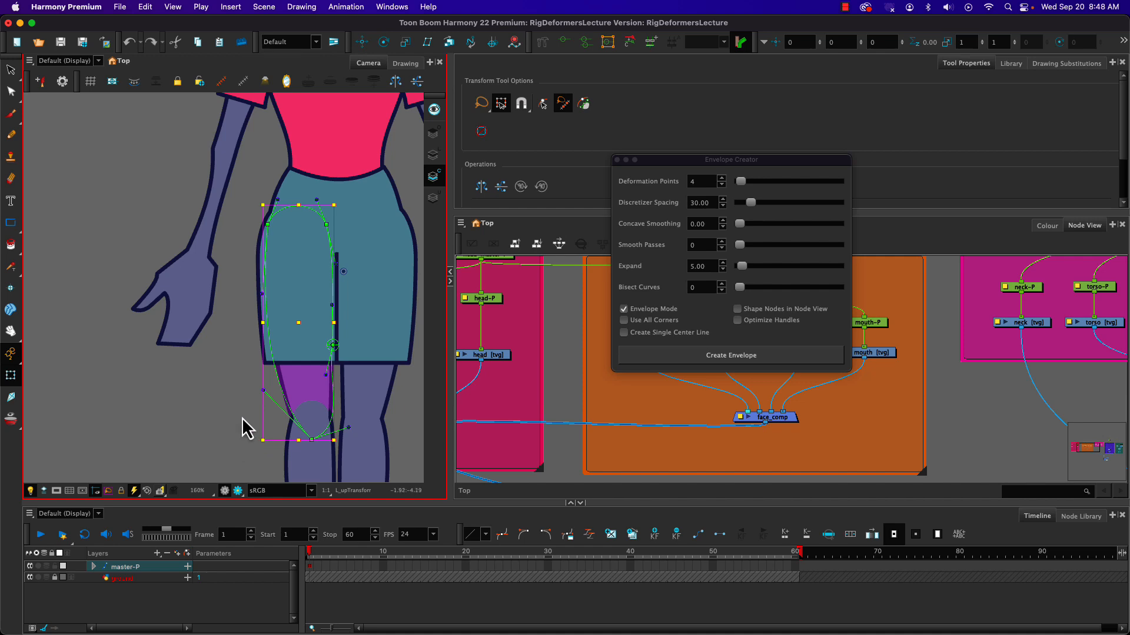
{"action": "left_click", "coordinate": [241, 418]}
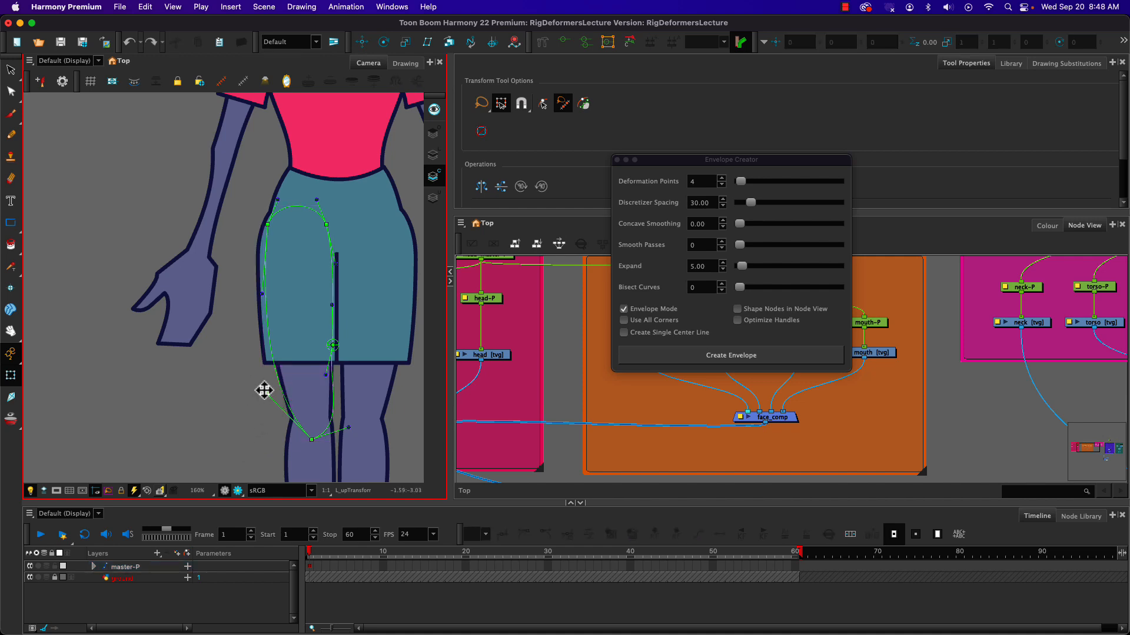
{"action": "left_click_drag", "start_coordinate": [265, 393], "coordinate": [264, 439]}
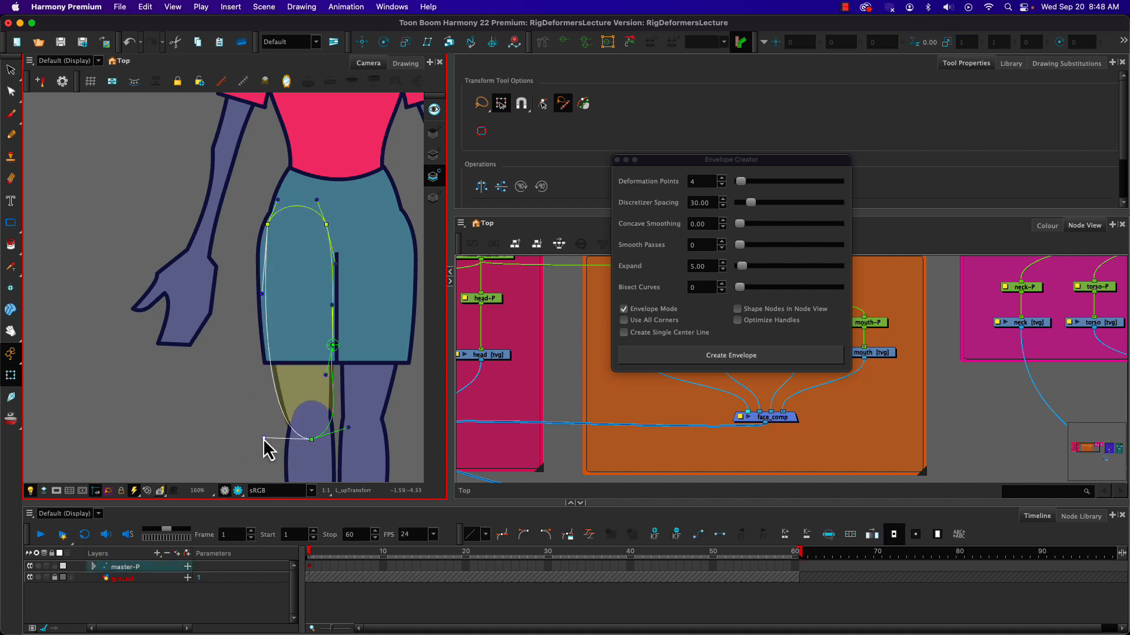
{"action": "key", "text": "super+z"}
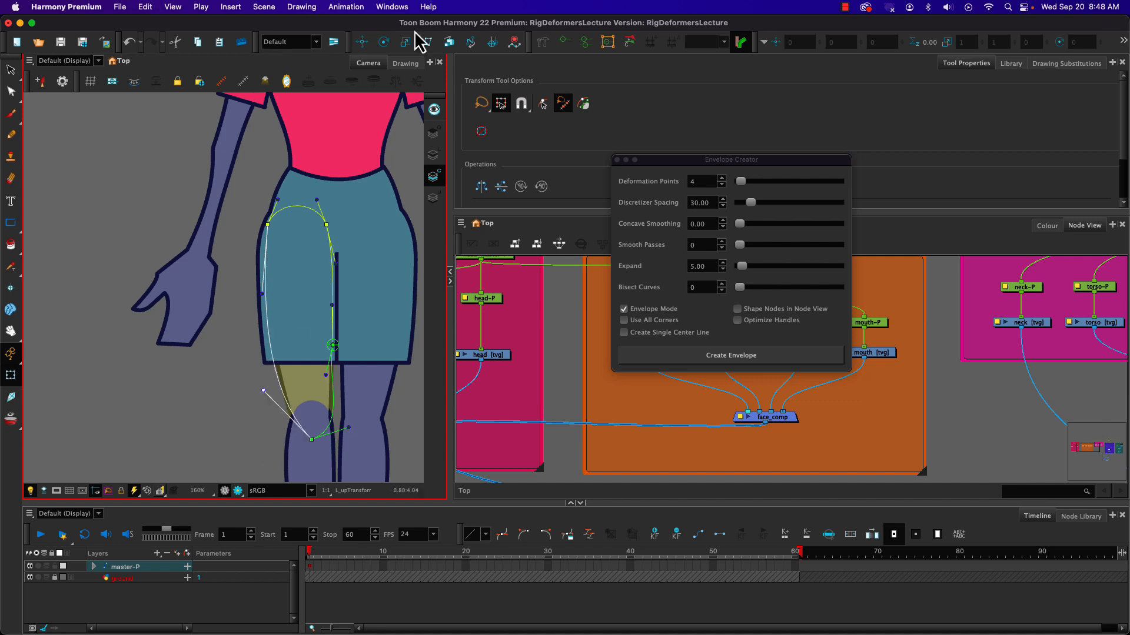
With the Rigging tool, lower the outer handle beside the knee and shift the upper leg envelope's inner thigh point slightly outward
{"action": "left_click", "coordinate": [539, 43]}
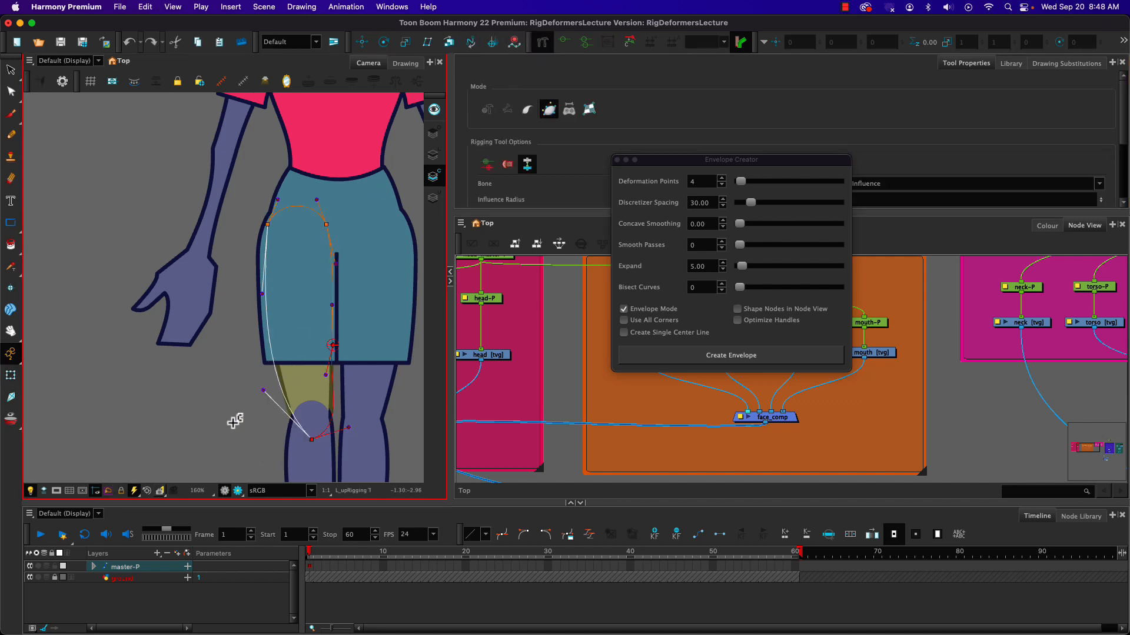
{"action": "left_click_drag", "start_coordinate": [262, 393], "coordinate": [274, 432]}
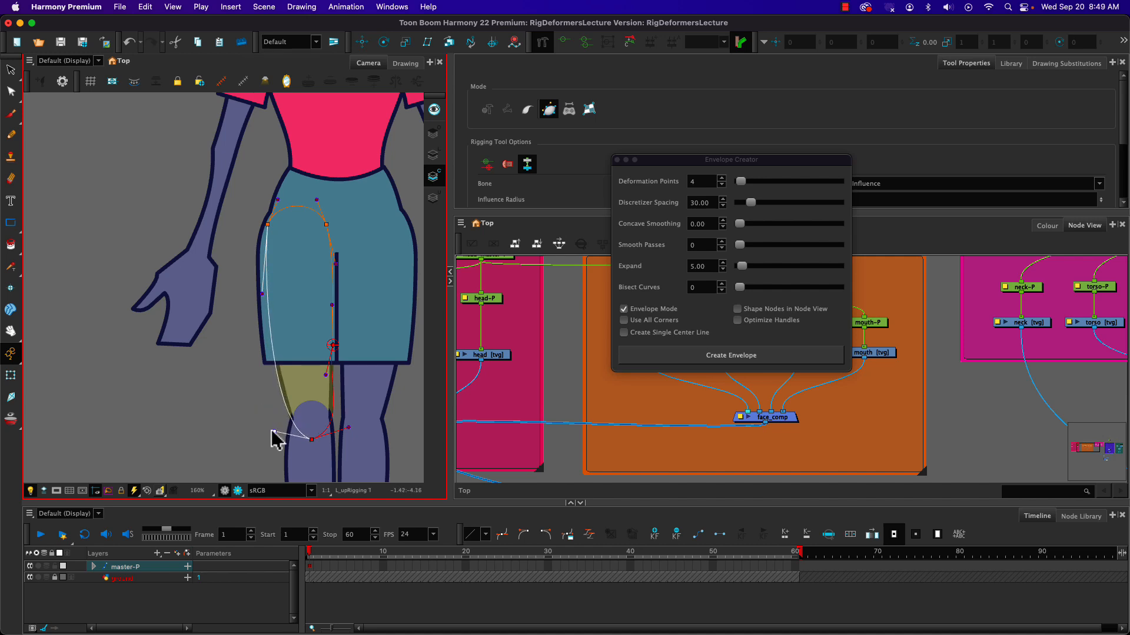
{"action": "left_click", "coordinate": [334, 347]}
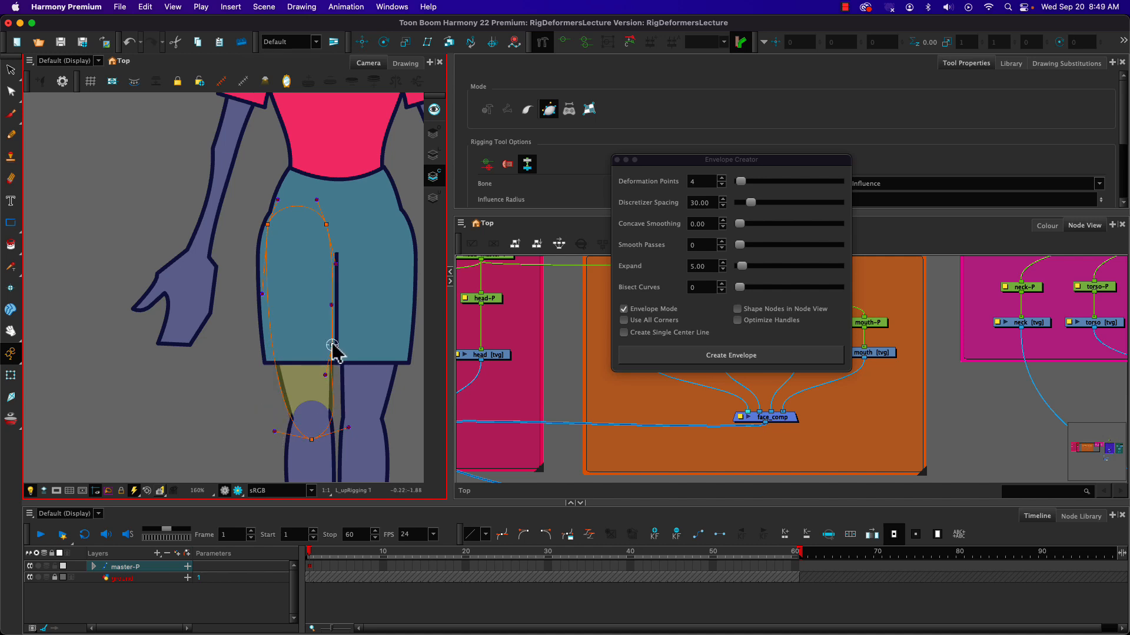
{"action": "left_click_drag", "start_coordinate": [334, 347], "coordinate": [336, 347]}
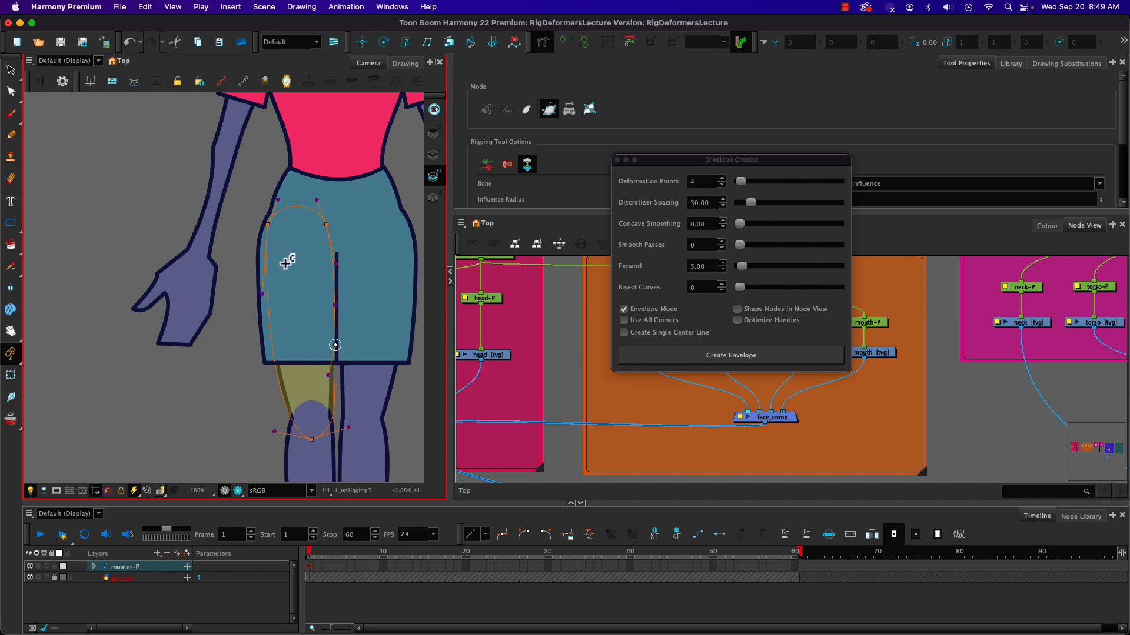
Lower the upper leg envelope's two top points and reshape the arc between them with their upper handles
{"action": "left_click_drag", "start_coordinate": [269, 226], "coordinate": [267, 244]}
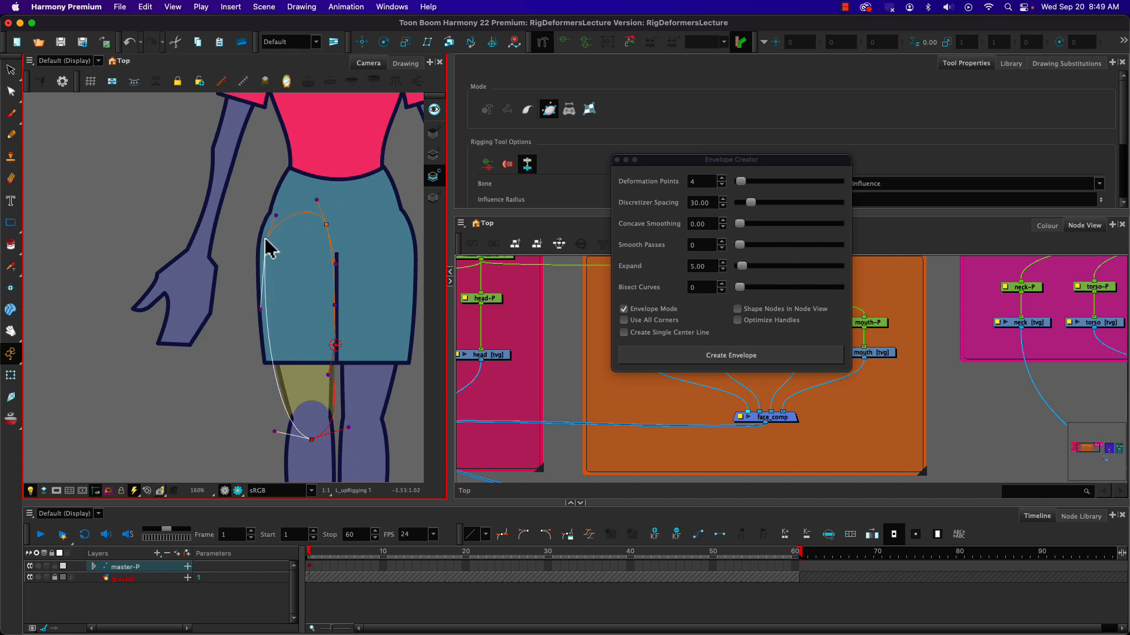
{"action": "left_click", "coordinate": [279, 210]}
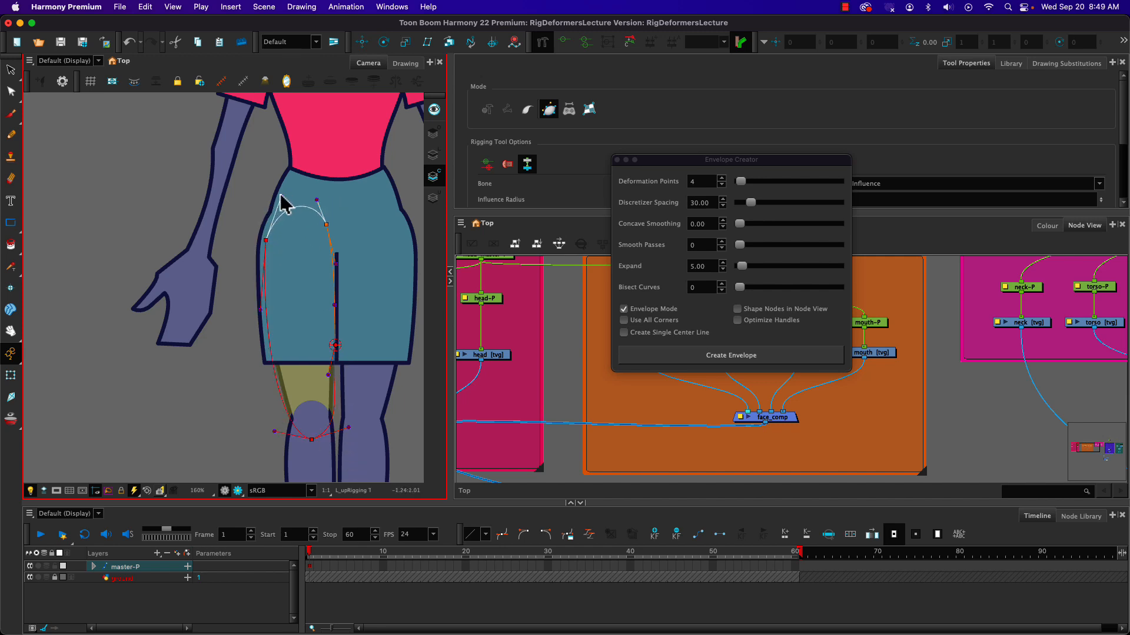
{"action": "left_click_drag", "start_coordinate": [326, 223], "coordinate": [316, 200]}
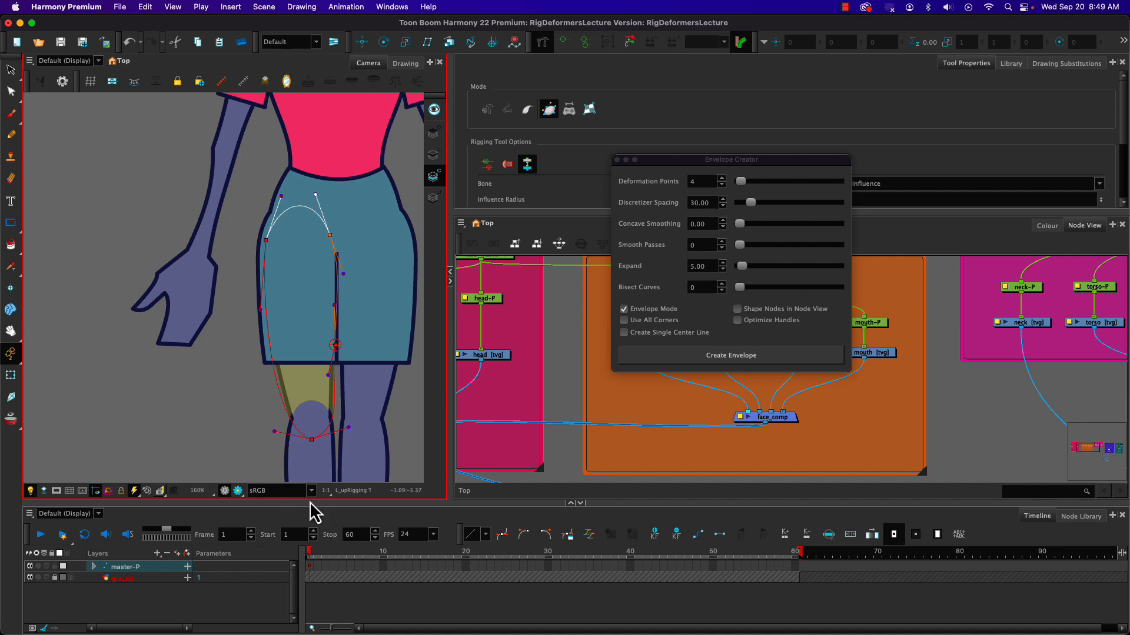
Select the left lower leg drawing and create an envelope around it with 4 deformation points and an Expand of 5.00
{"action": "left_click_drag", "start_coordinate": [310, 467], "coordinate": [290, 262]}
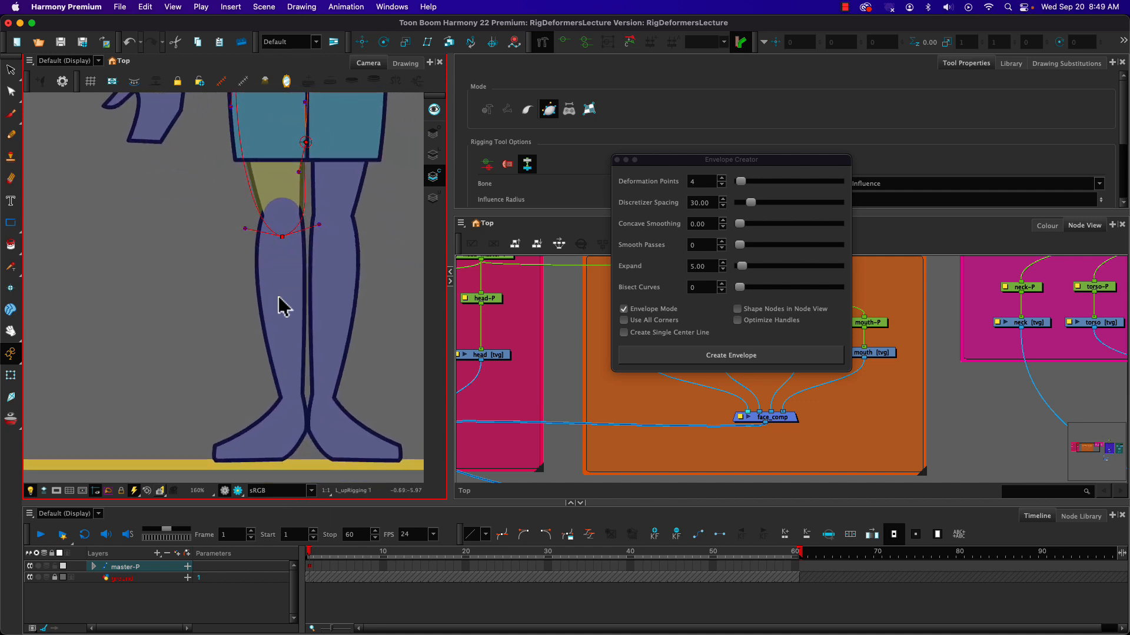
{"action": "left_click", "coordinate": [280, 296]}
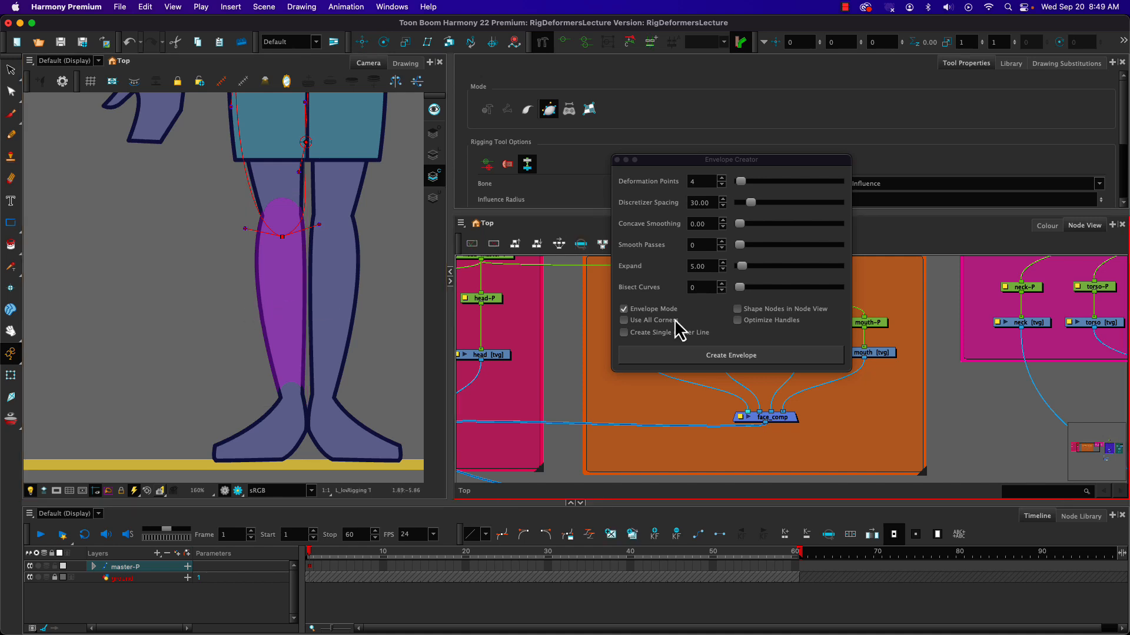
{"action": "left_click", "coordinate": [679, 357]}
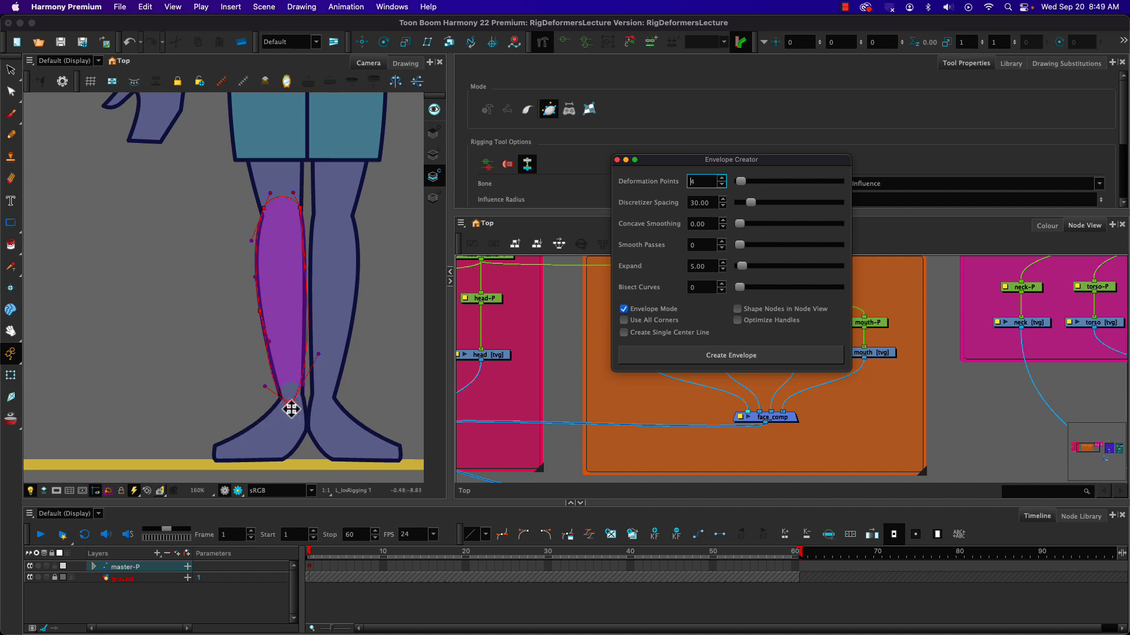
Place the lower leg envelope's bottom points on both sides of the ankle and move its top points down just below the knee
{"action": "left_click_drag", "start_coordinate": [291, 406], "coordinate": [302, 381]}
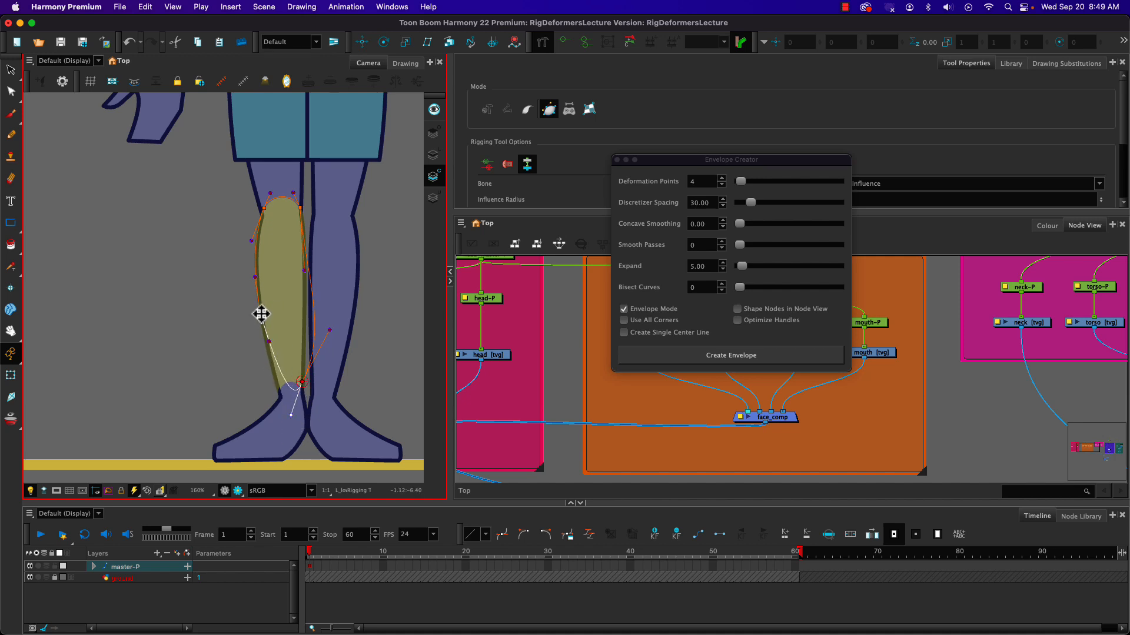
{"action": "left_click_drag", "start_coordinate": [260, 312], "coordinate": [273, 372]}
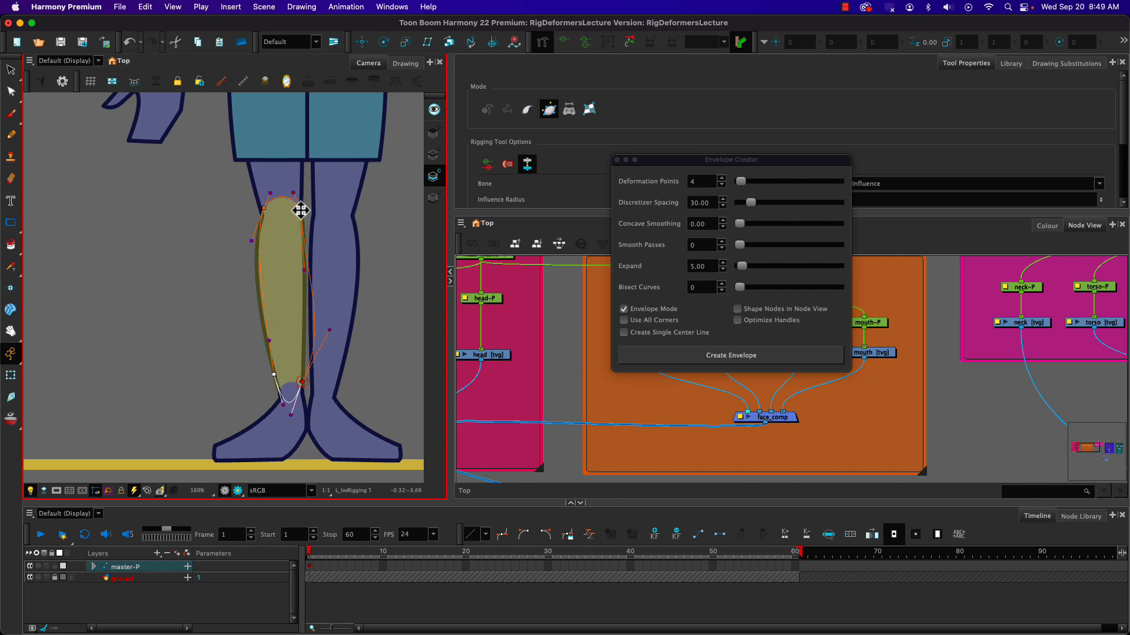
{"action": "left_click_drag", "start_coordinate": [301, 210], "coordinate": [257, 227]}
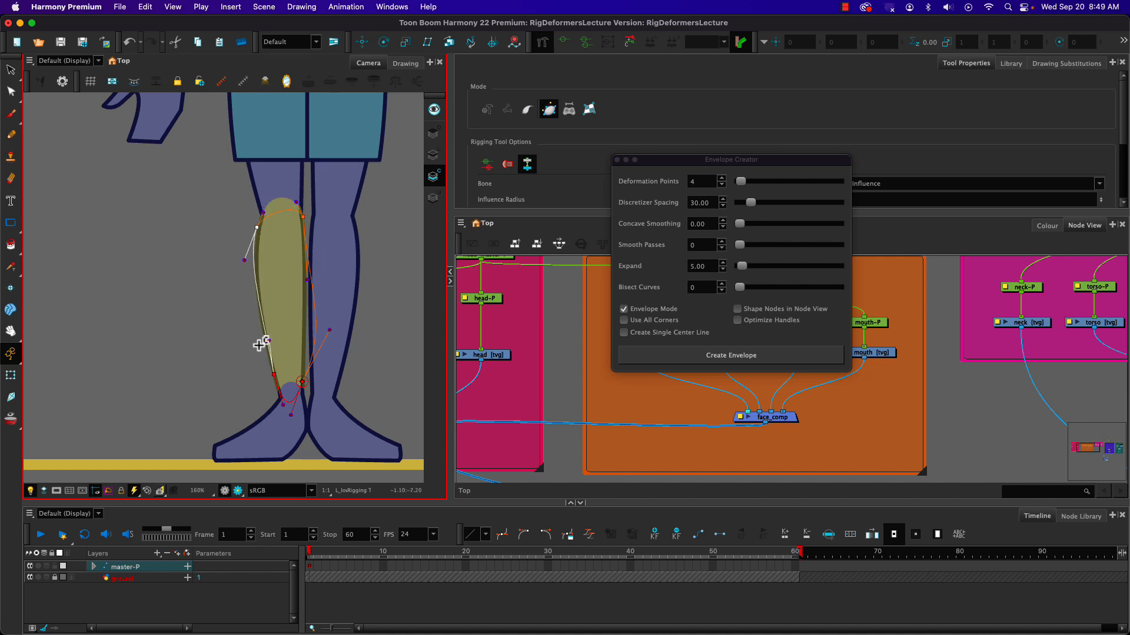
Adjust the outer calf handles and the outer ankle point so the envelope follows the lower leg's outer edge
{"action": "left_click_drag", "start_coordinate": [271, 344], "coordinate": [262, 348]}
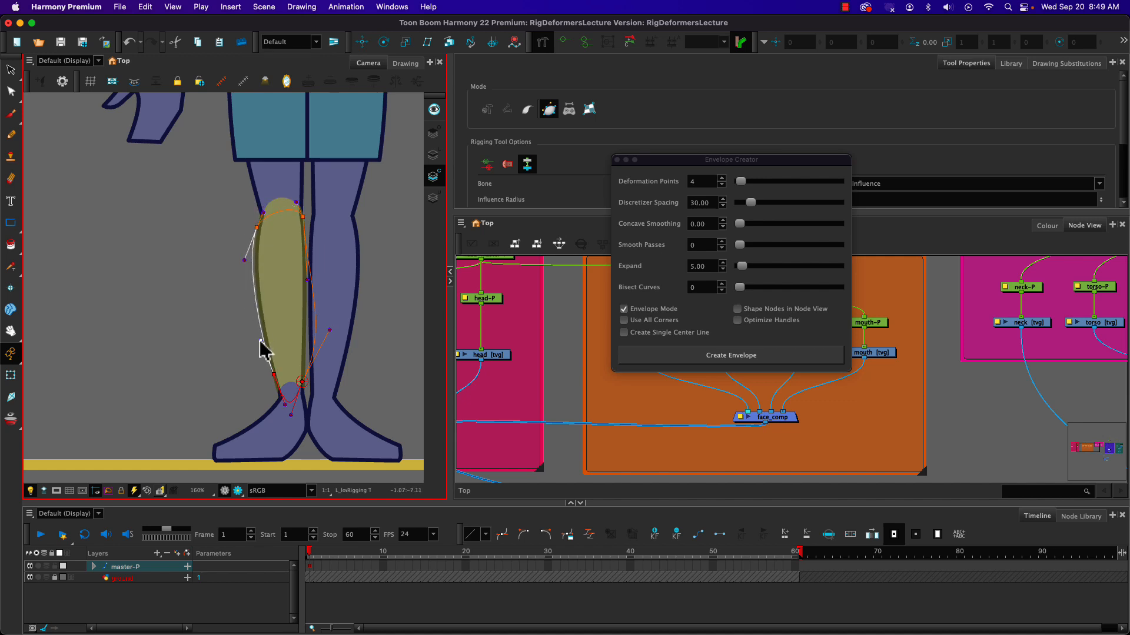
{"action": "left_click", "coordinate": [279, 403]}
{"action": "left_click", "coordinate": [274, 383]}
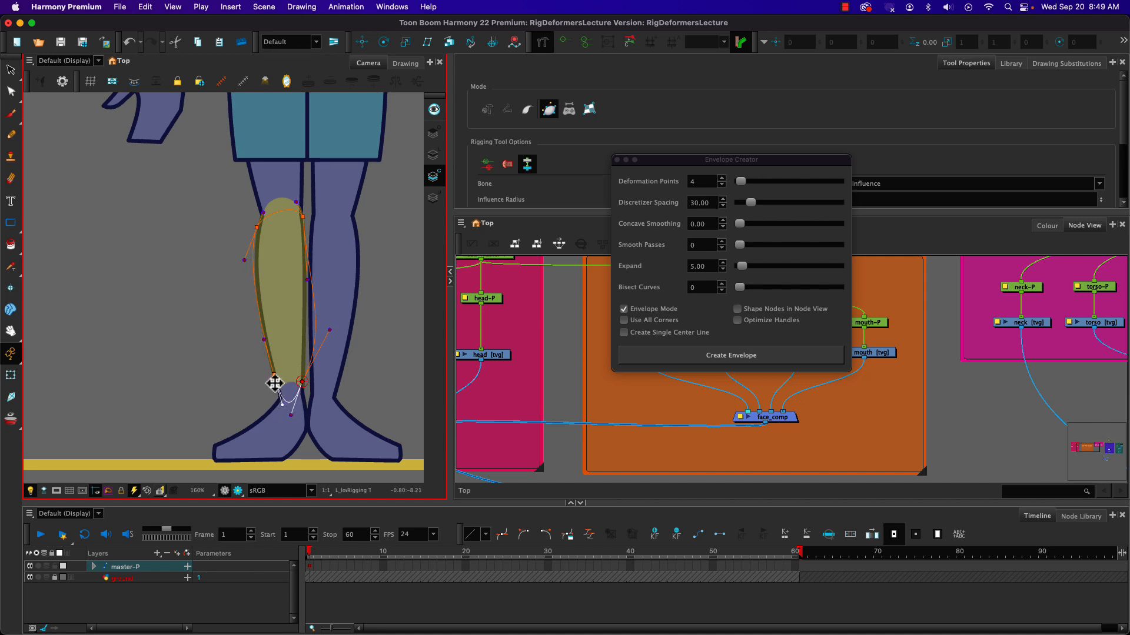
{"action": "left_click_drag", "start_coordinate": [275, 375], "coordinate": [272, 382]}
{"action": "left_click", "coordinate": [245, 256]}
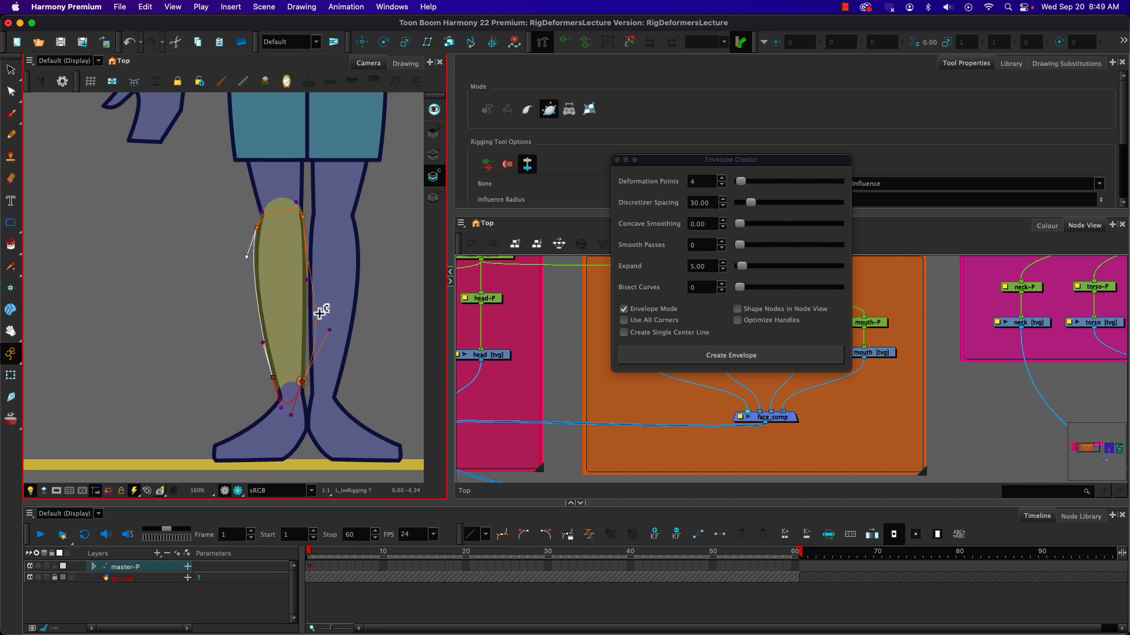
Adjust the inner ankle point's handles and the upper inner calf handle so the envelope follows the lower leg's inner edge
{"action": "mouse_move", "coordinate": [331, 333]}
{"action": "left_mouse_down"}
{"action": "mouse_move", "coordinate": [336, 361]}
{"action": "mouse_move", "coordinate": [317, 331]}
{"action": "left_mouse_up"}
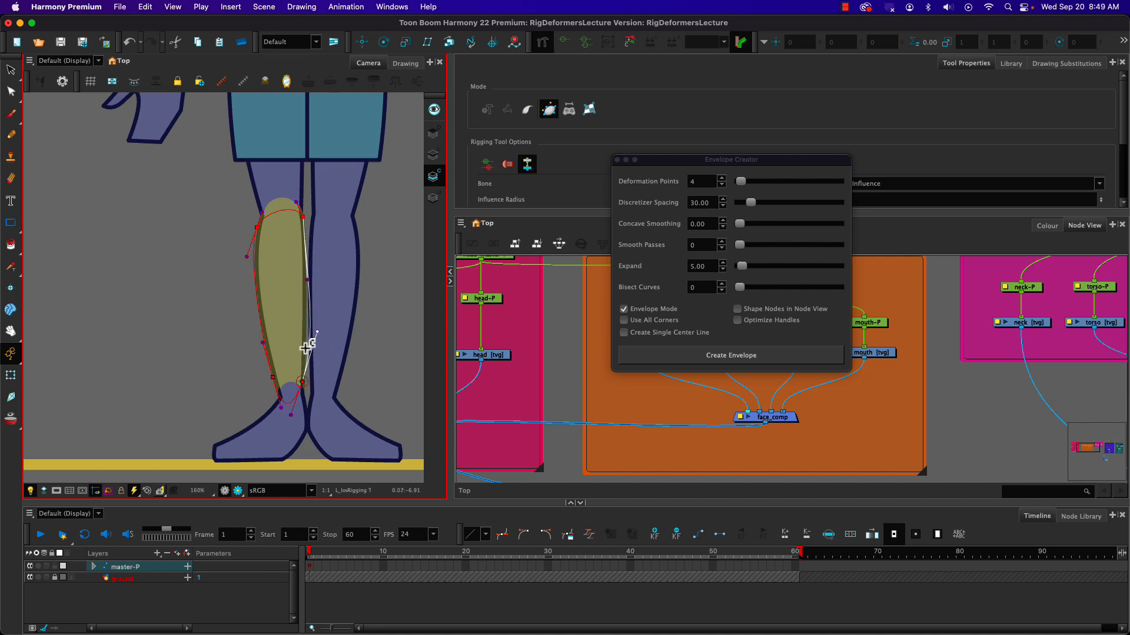
{"action": "left_click", "coordinate": [294, 415]}
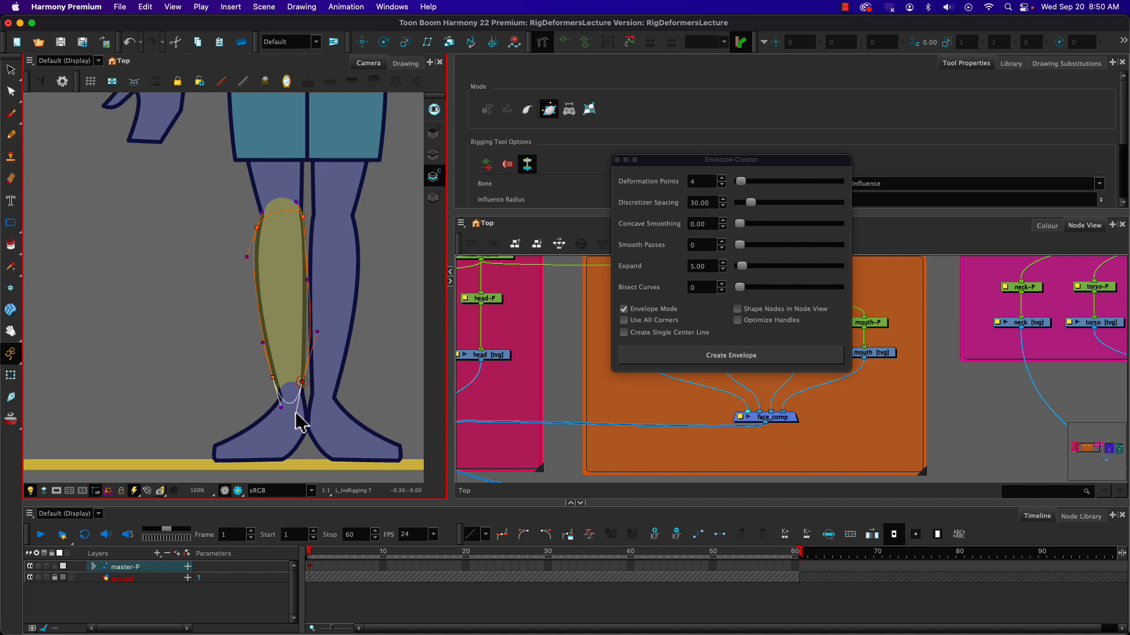
{"action": "left_click", "coordinate": [307, 335]}
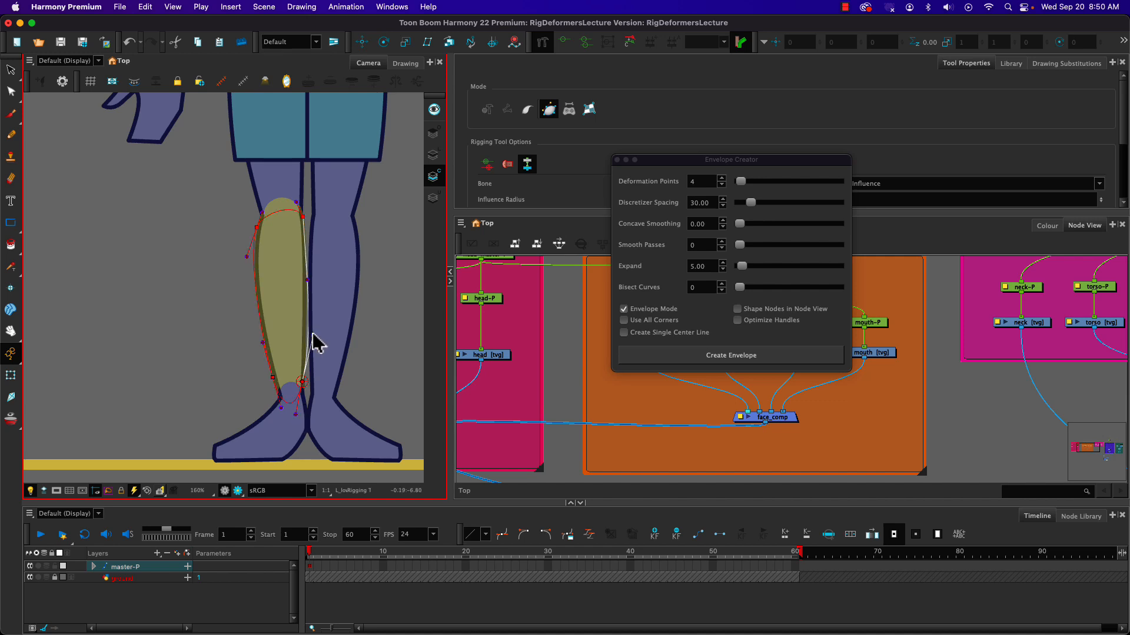
{"action": "left_click_drag", "start_coordinate": [312, 334], "coordinate": [310, 334]}
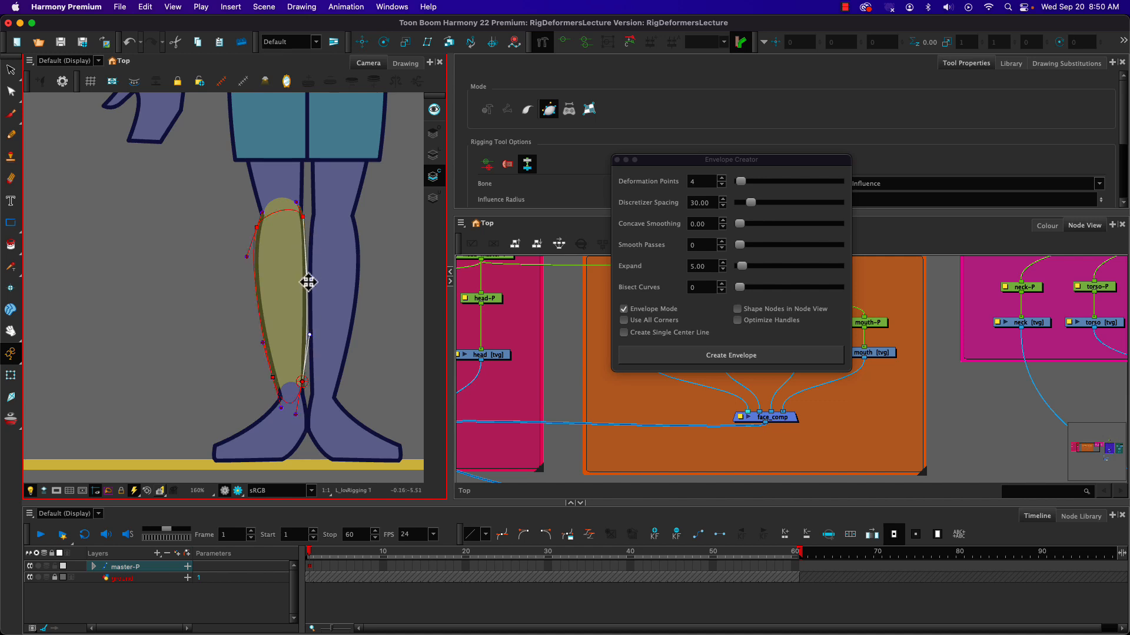
{"action": "mouse_move", "coordinate": [308, 283]}
{"action": "left_mouse_down"}
{"action": "mouse_move", "coordinate": [330, 262]}
{"action": "mouse_move", "coordinate": [328, 247]}
{"action": "mouse_move", "coordinate": [308, 266]}
{"action": "left_mouse_up"}
Raise the knee handles so the envelope arcs over the top of the lower leg, and refine the upper inner calf handle
{"action": "left_click_drag", "start_coordinate": [303, 202], "coordinate": [291, 169]}
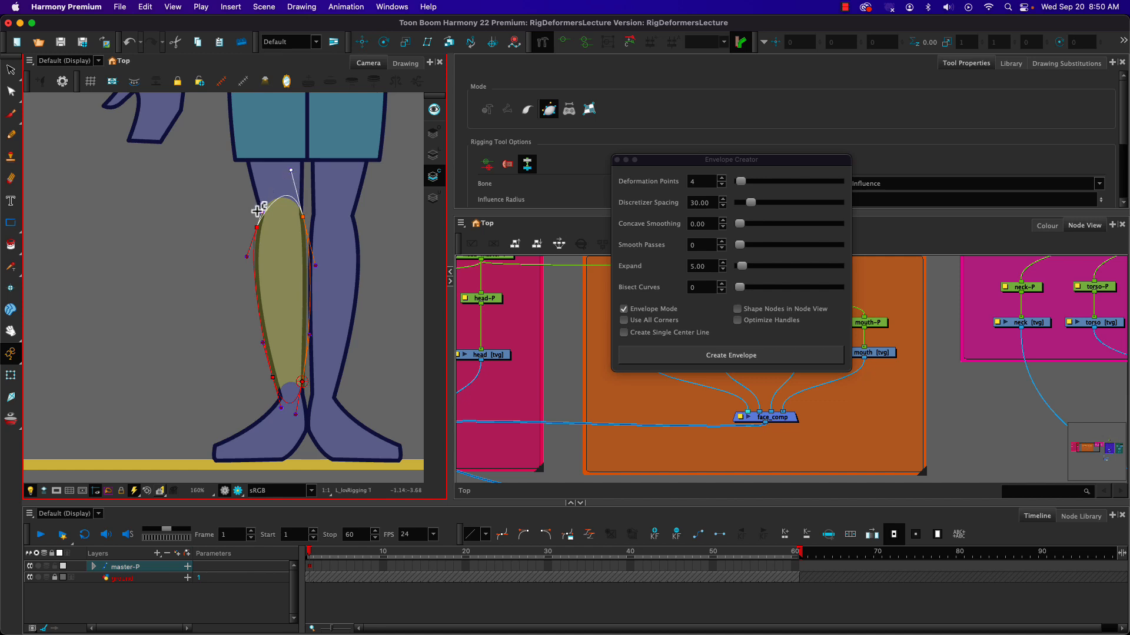
{"action": "left_click_drag", "start_coordinate": [263, 216], "coordinate": [292, 176]}
{"action": "left_click_drag", "start_coordinate": [315, 267], "coordinate": [311, 270]}
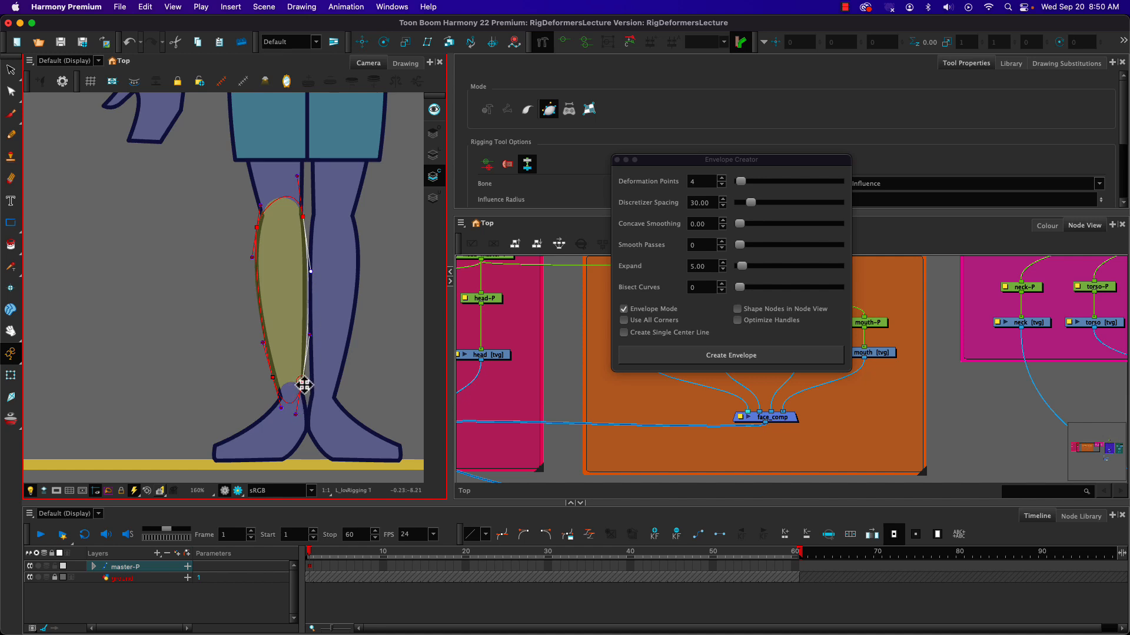
Lower the inner ankle point of the lower leg envelope slightly and pull the handle above it closer to the leg's edge
{"action": "left_click_drag", "start_coordinate": [303, 386], "coordinate": [303, 389]}
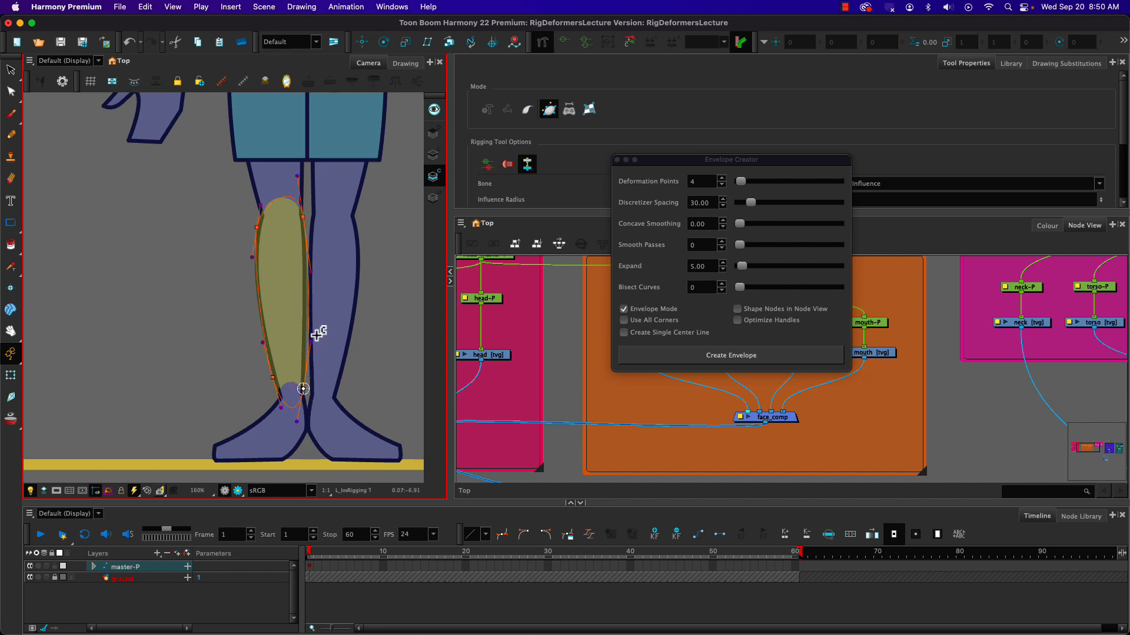
{"action": "left_click_drag", "start_coordinate": [313, 345], "coordinate": [308, 341]}
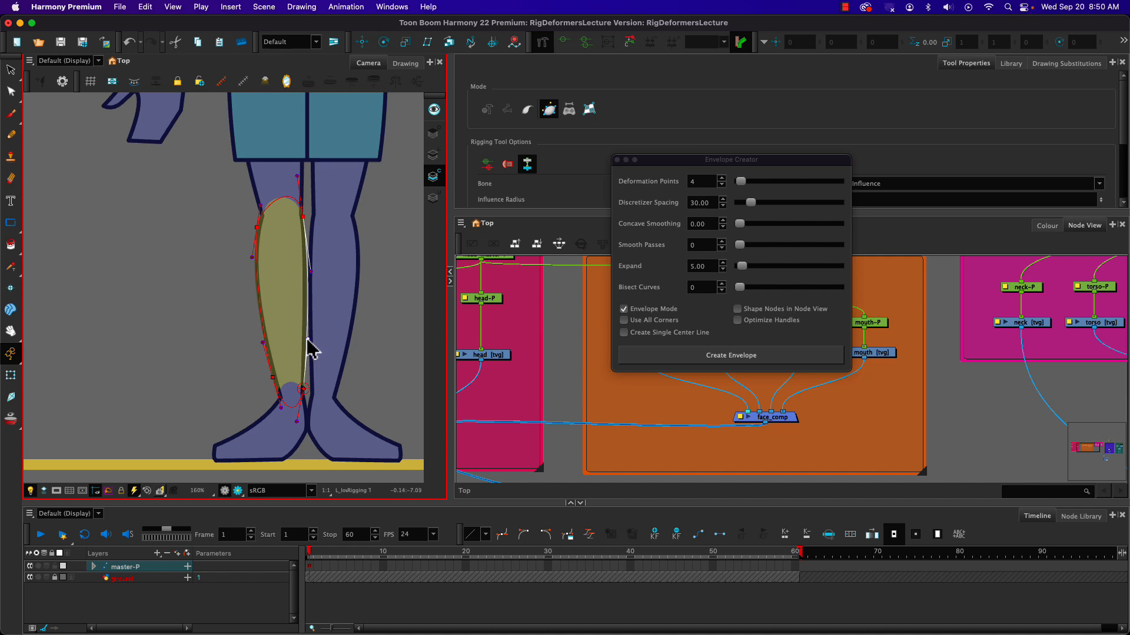
Try a four-point envelope on the left foot with its heel point moved down to the sole, and undo it
{"action": "left_click", "coordinate": [269, 442]}
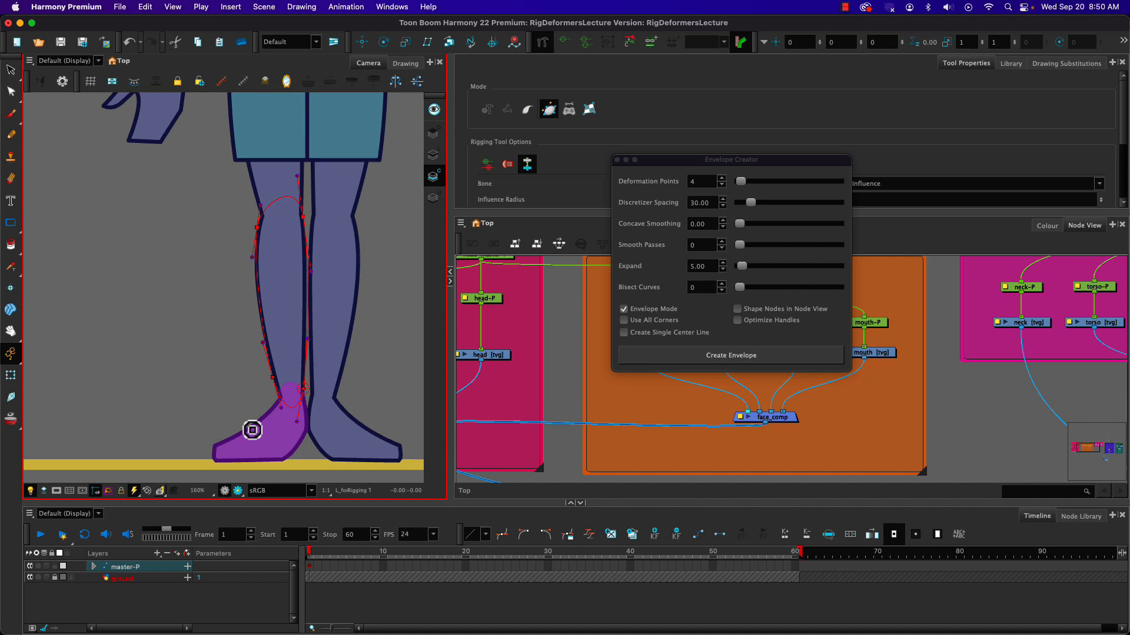
{"action": "left_click", "coordinate": [689, 359]}
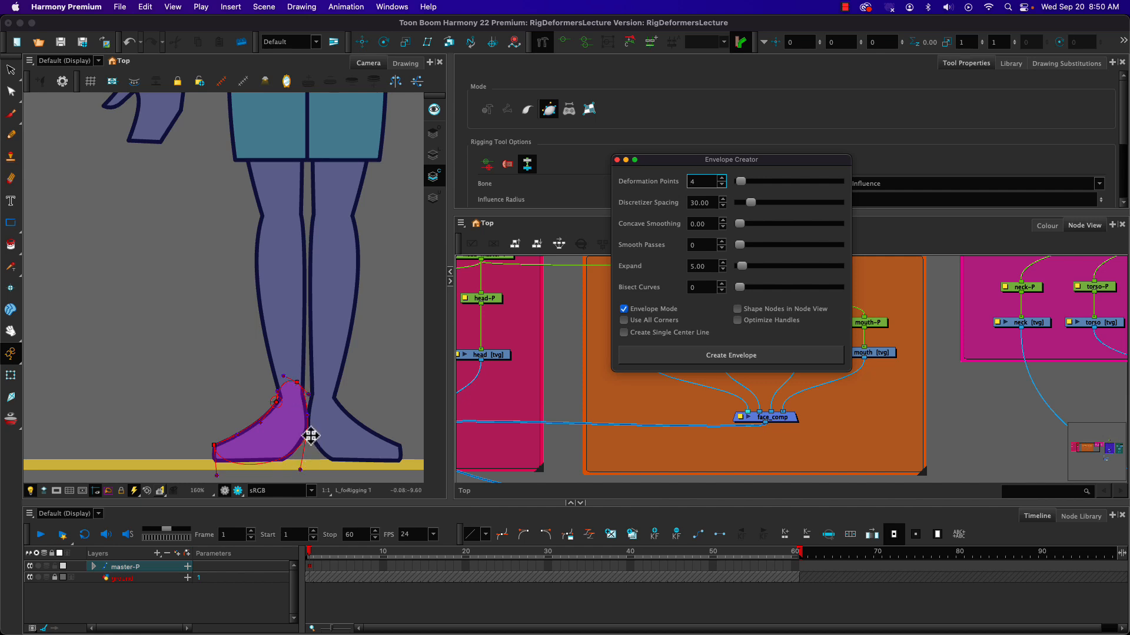
{"action": "left_click_drag", "start_coordinate": [308, 434], "coordinate": [283, 462]}
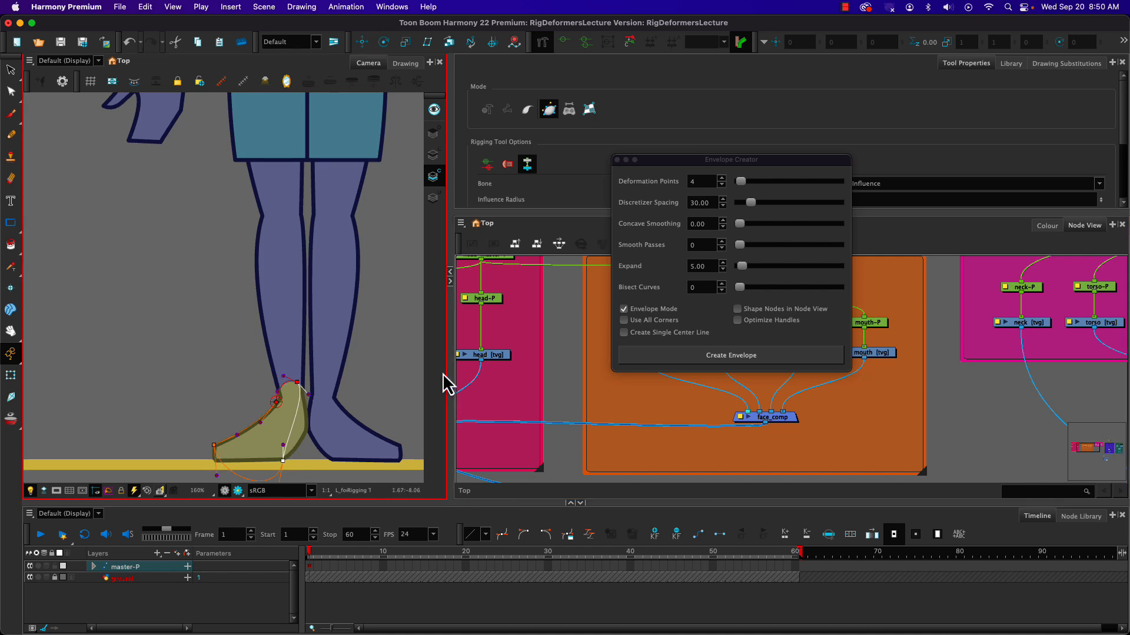
{"action": "key", "text": "super+z"}
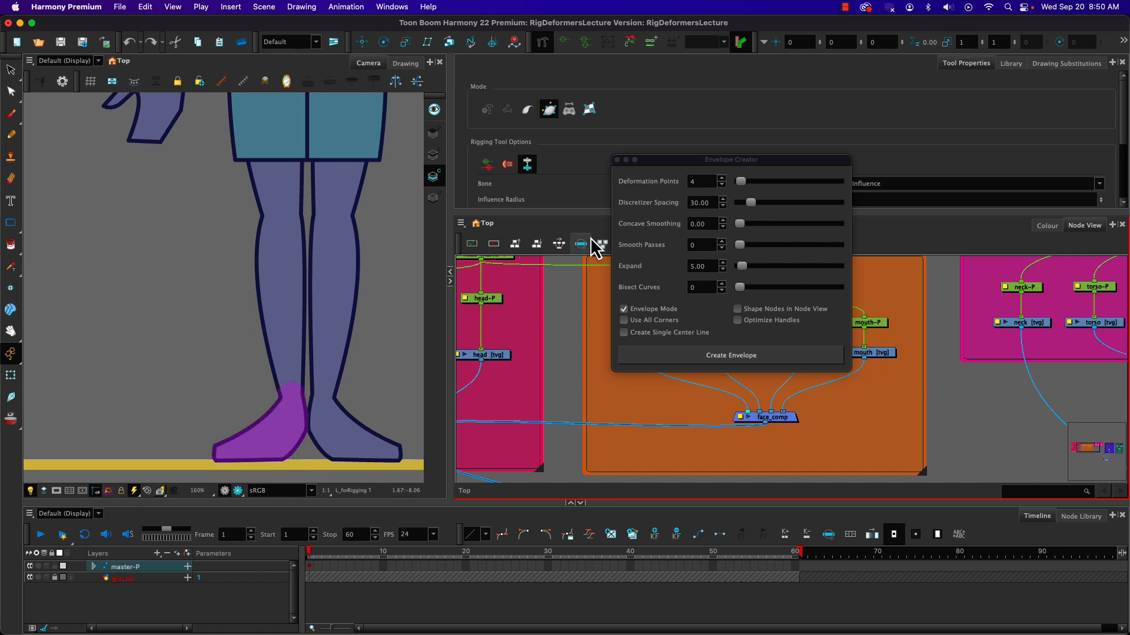
Create a five-point envelope on the left foot and shape its upper point and handles around the ankle
{"action": "left_click", "coordinate": [722, 178]}
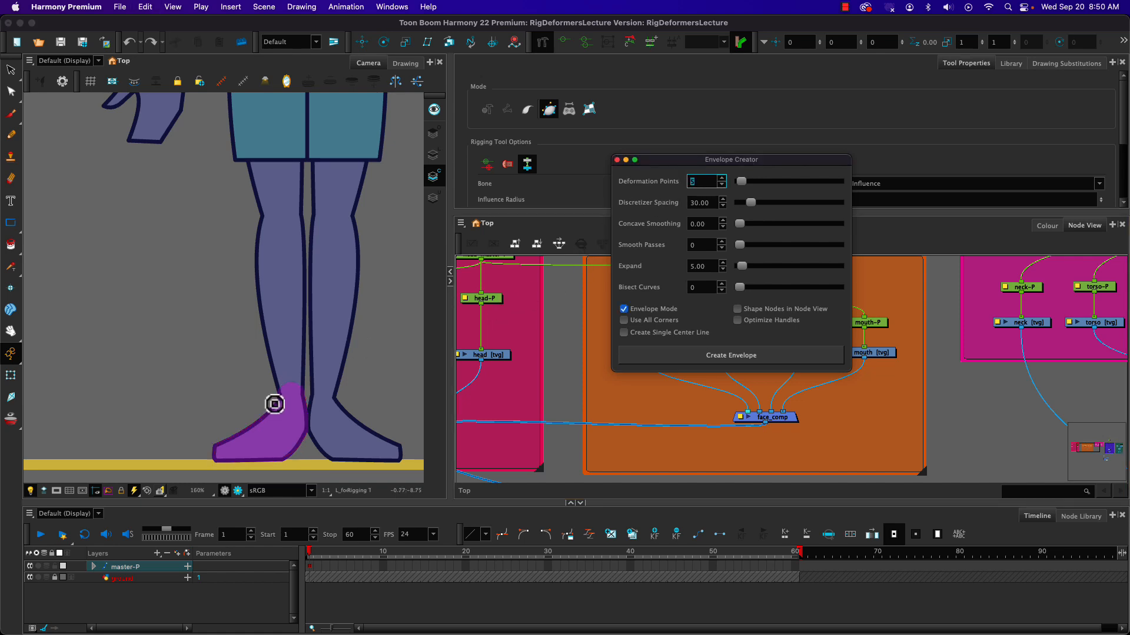
{"action": "left_click", "coordinate": [644, 358]}
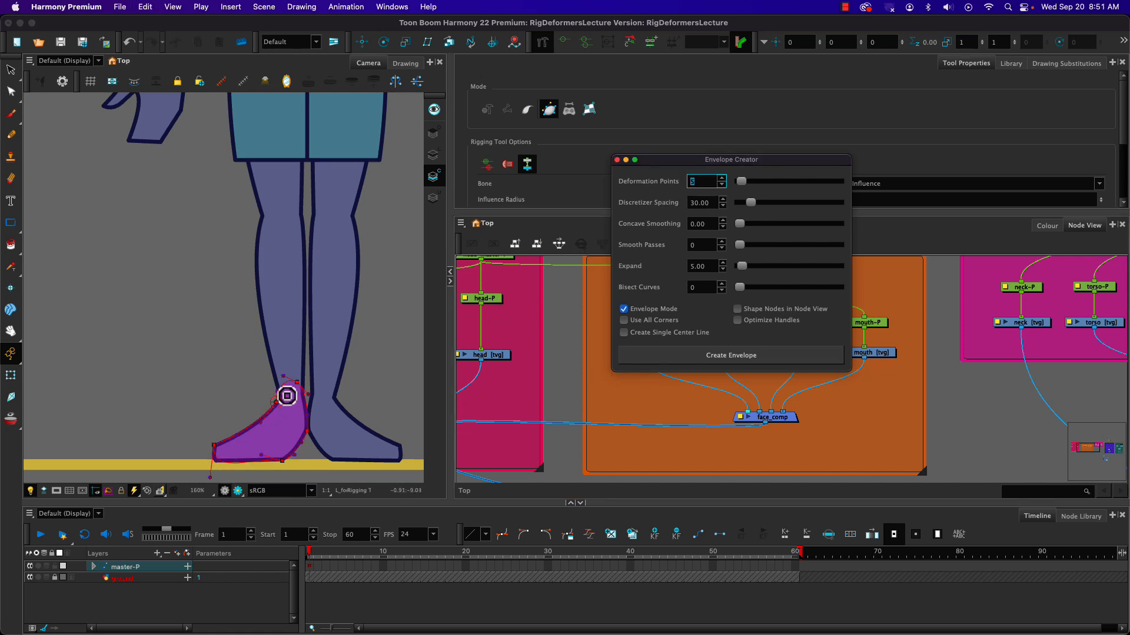
{"action": "left_click", "coordinate": [293, 387]}
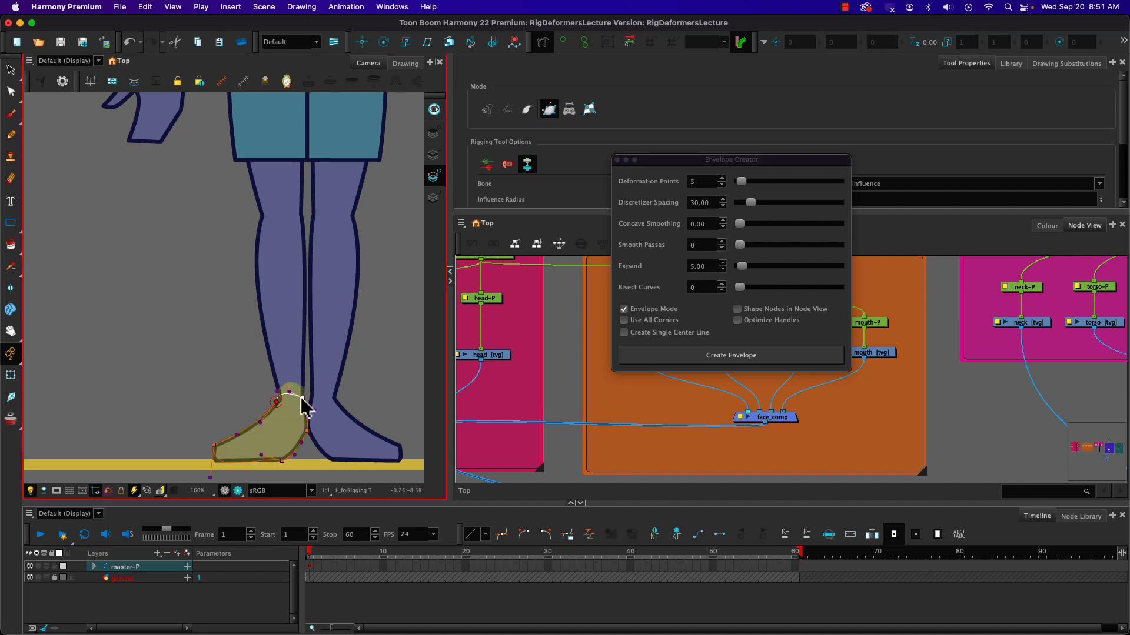
{"action": "left_click_drag", "start_coordinate": [292, 383], "coordinate": [297, 371]}
{"action": "left_click", "coordinate": [305, 397]}
{"action": "left_click_drag", "start_coordinate": [296, 370], "coordinate": [301, 368]}
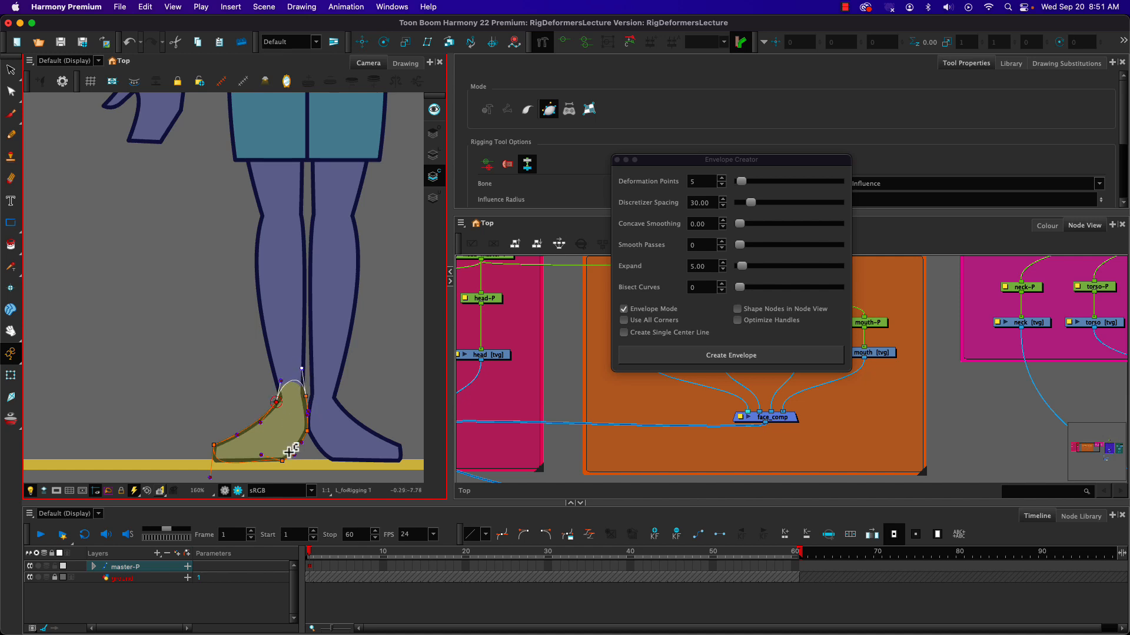
Place the foot envelope's lower points at the toe and heel, and adjust their handles to follow the sole
{"action": "left_click", "coordinate": [219, 463]}
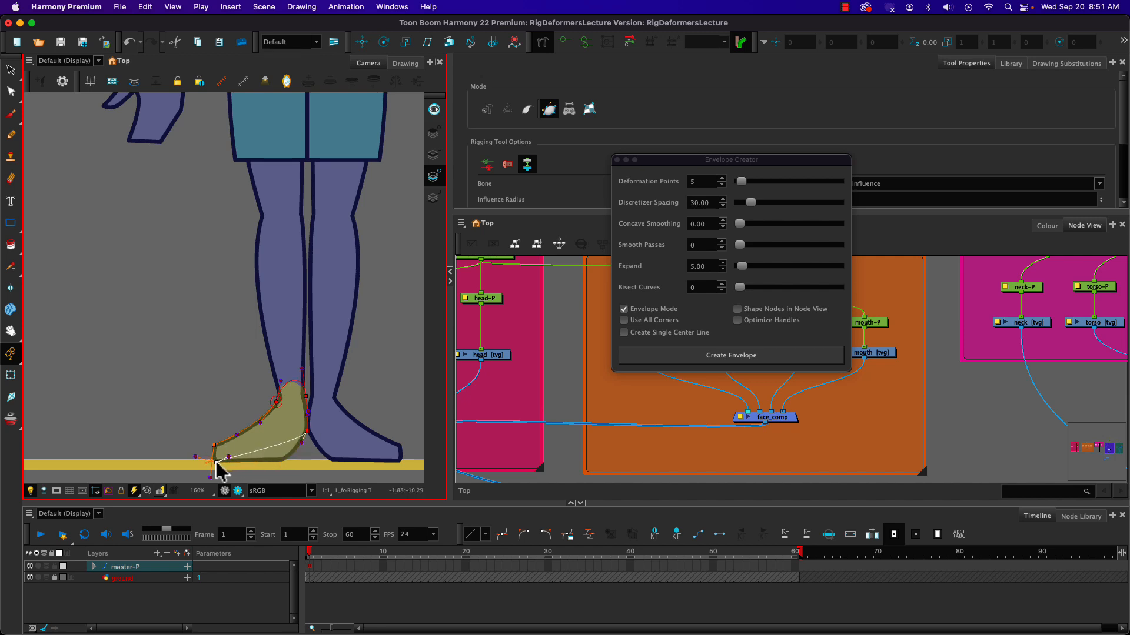
{"action": "mouse_move", "coordinate": [306, 432]}
{"action": "left_mouse_down"}
{"action": "mouse_move", "coordinate": [283, 463]}
{"action": "mouse_move", "coordinate": [320, 452]}
{"action": "mouse_move", "coordinate": [319, 437]}
{"action": "left_mouse_up"}
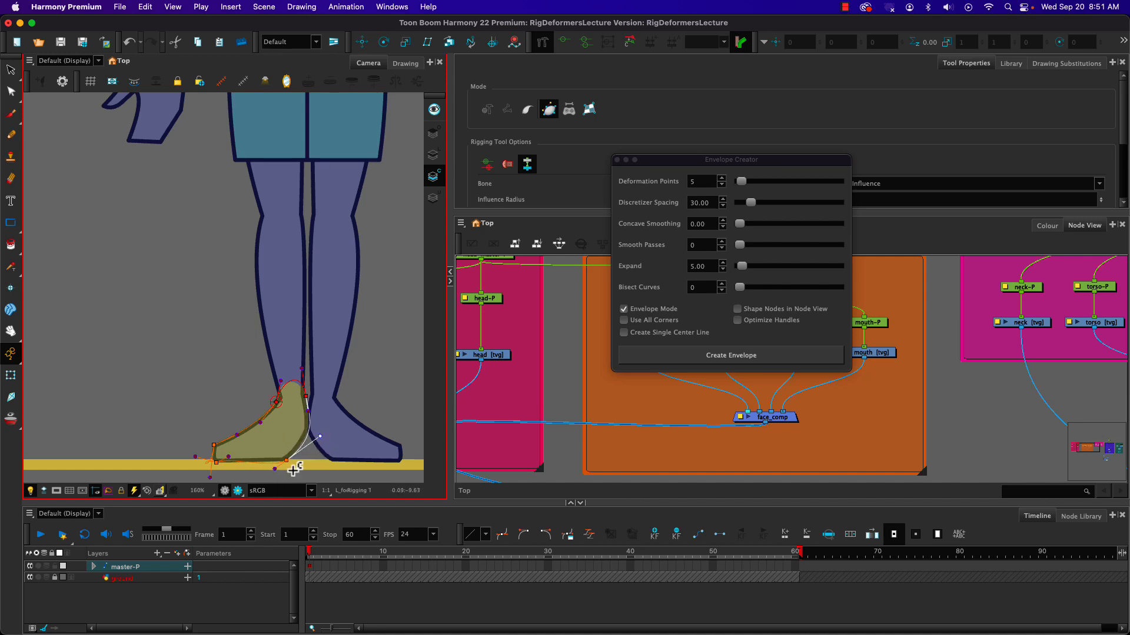
{"action": "left_click", "coordinate": [265, 461]}
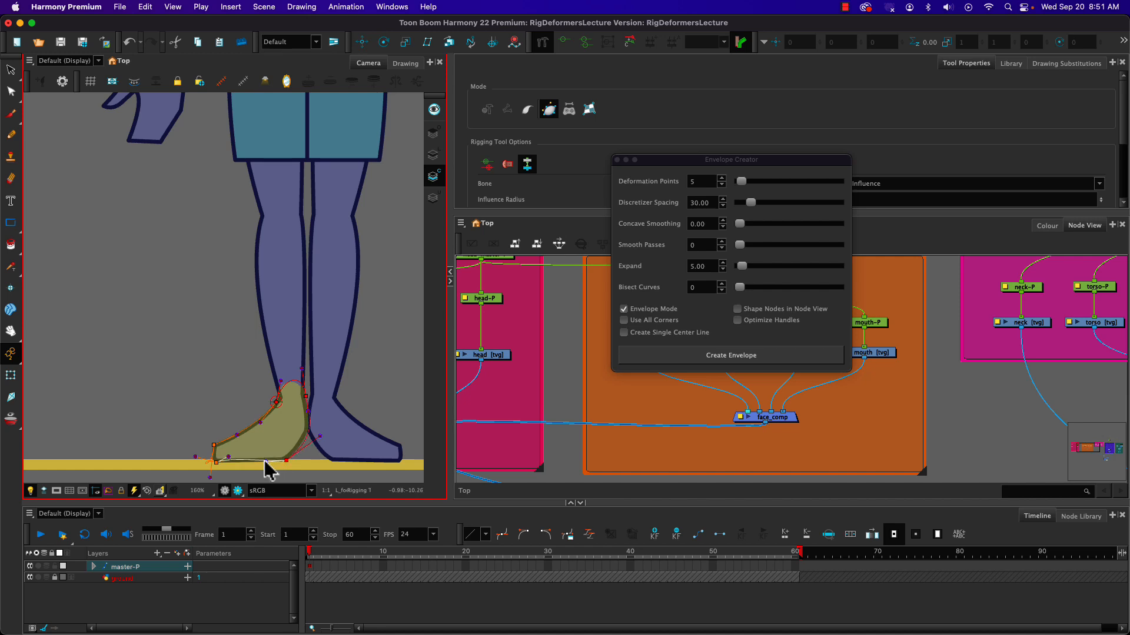
{"action": "scroll", "coordinate": [220, 462], "scroll_direction": "up", "scroll_amount": 3}
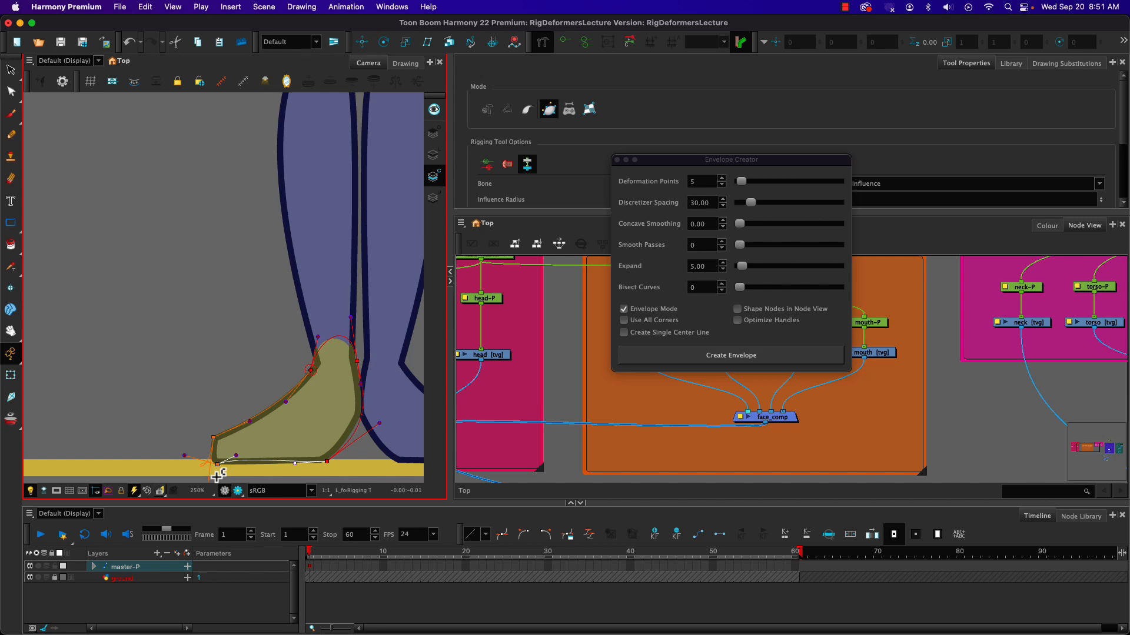
{"action": "left_click_drag", "start_coordinate": [213, 467], "coordinate": [195, 376]}
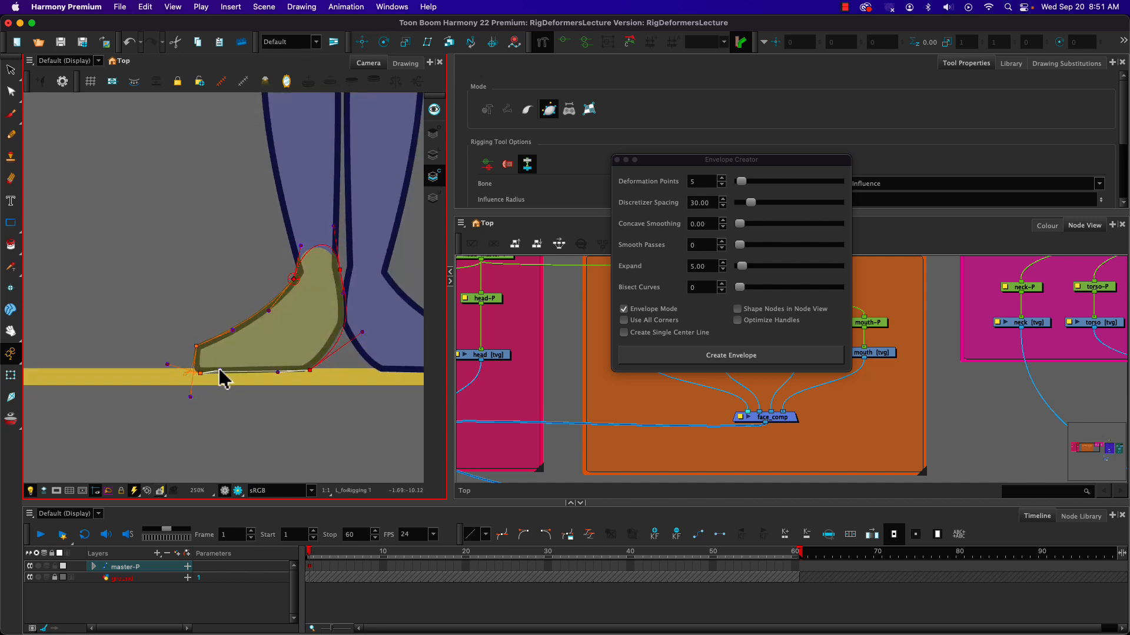
{"action": "left_click", "coordinate": [227, 373]}
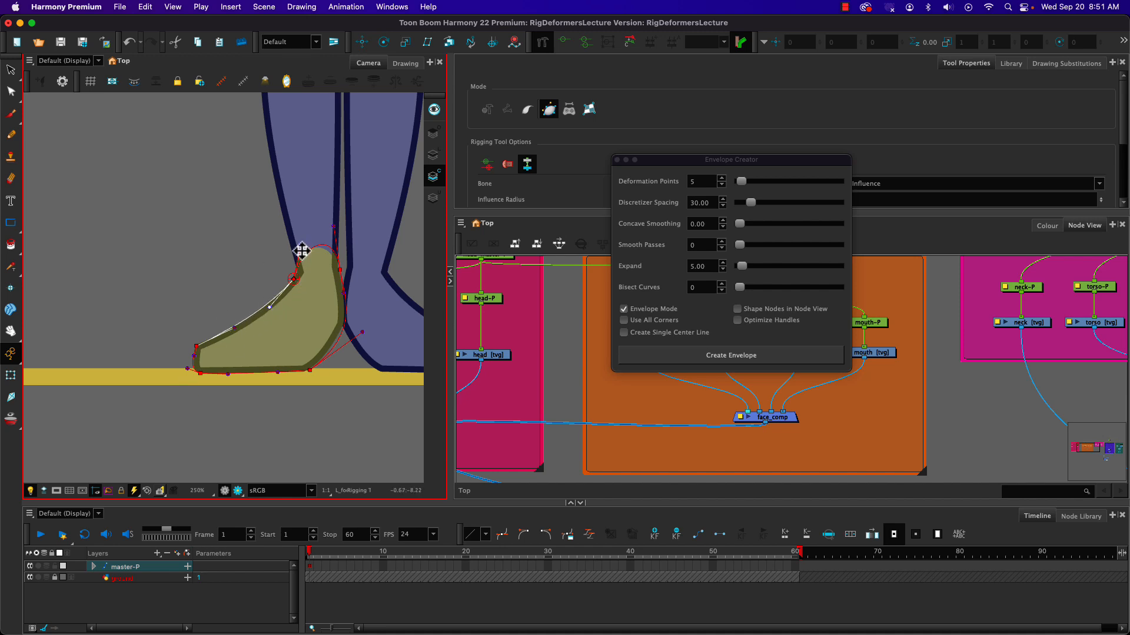
Refine the arc above the ankle and the heel point and handles so the foot envelope hugs the back of the foot
{"action": "left_click_drag", "start_coordinate": [302, 250], "coordinate": [330, 230]}
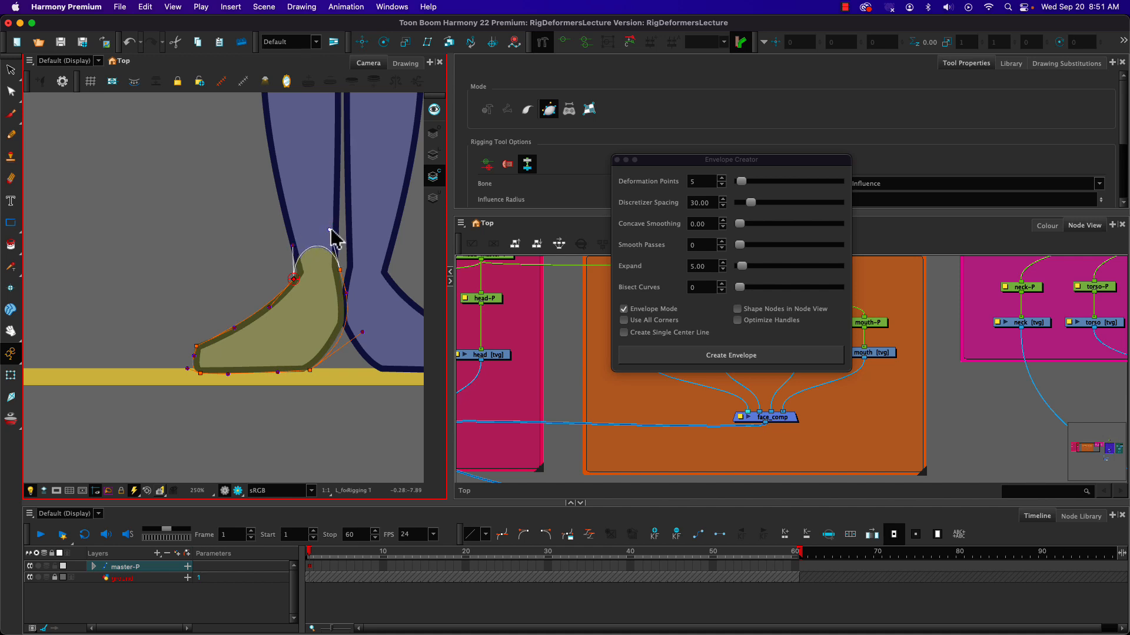
{"action": "left_click", "coordinate": [347, 295]}
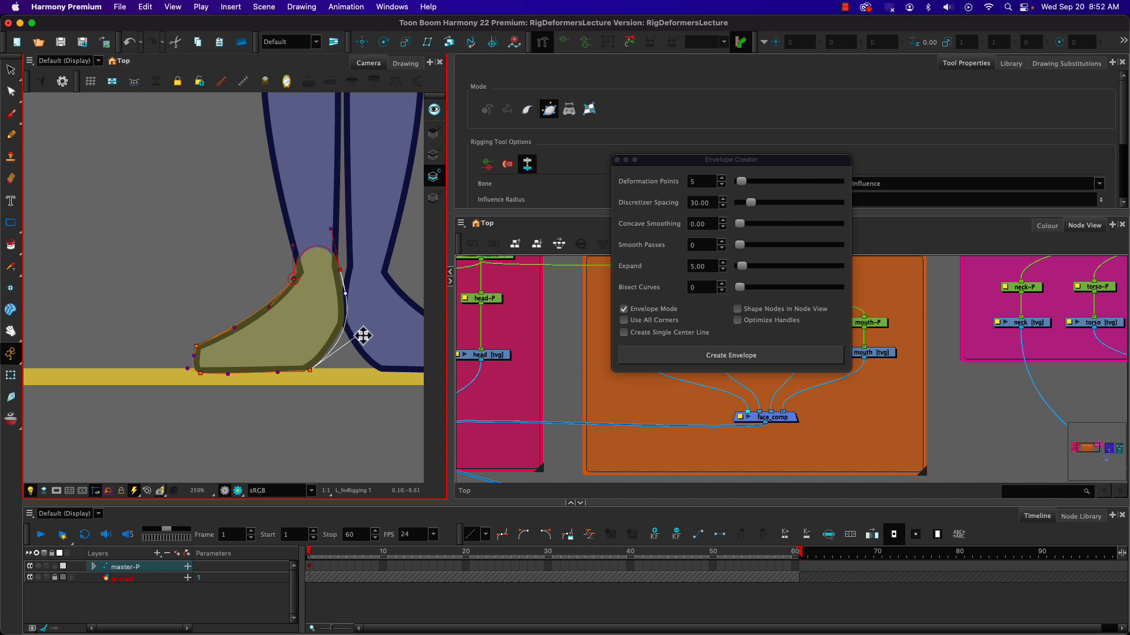
{"action": "left_click_drag", "start_coordinate": [363, 336], "coordinate": [359, 333]}
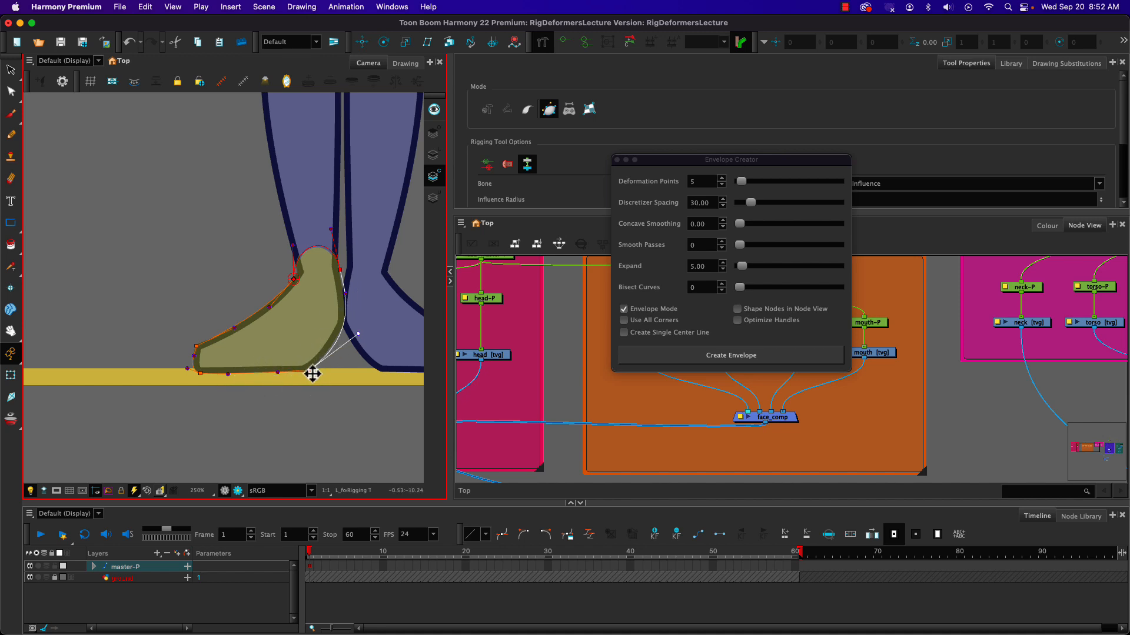
{"action": "left_click_drag", "start_coordinate": [310, 371], "coordinate": [308, 372]}
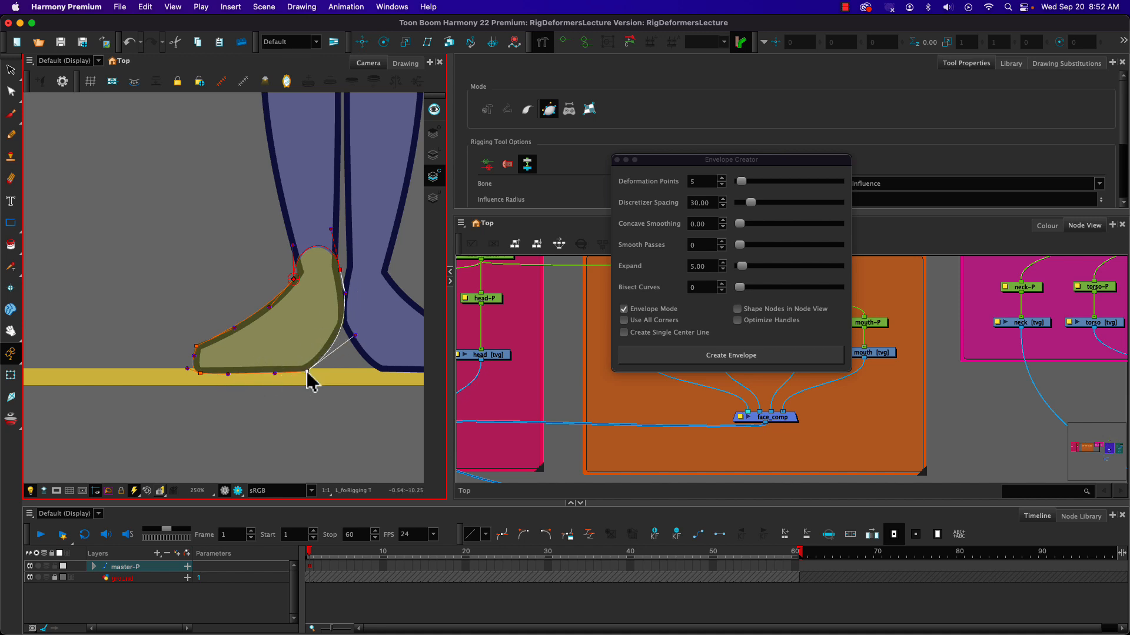
{"action": "left_click", "coordinate": [274, 374]}
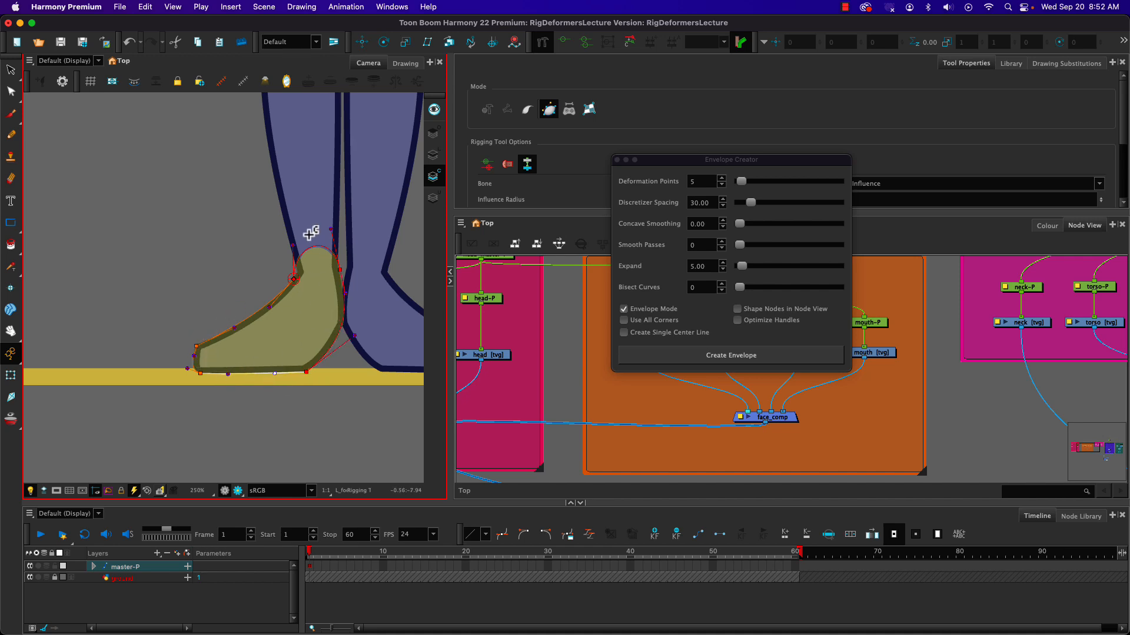
Create a five-point envelope deformer on the hips
{"action": "scroll", "coordinate": [310, 233], "scroll_direction": "down", "scroll_amount": 5}
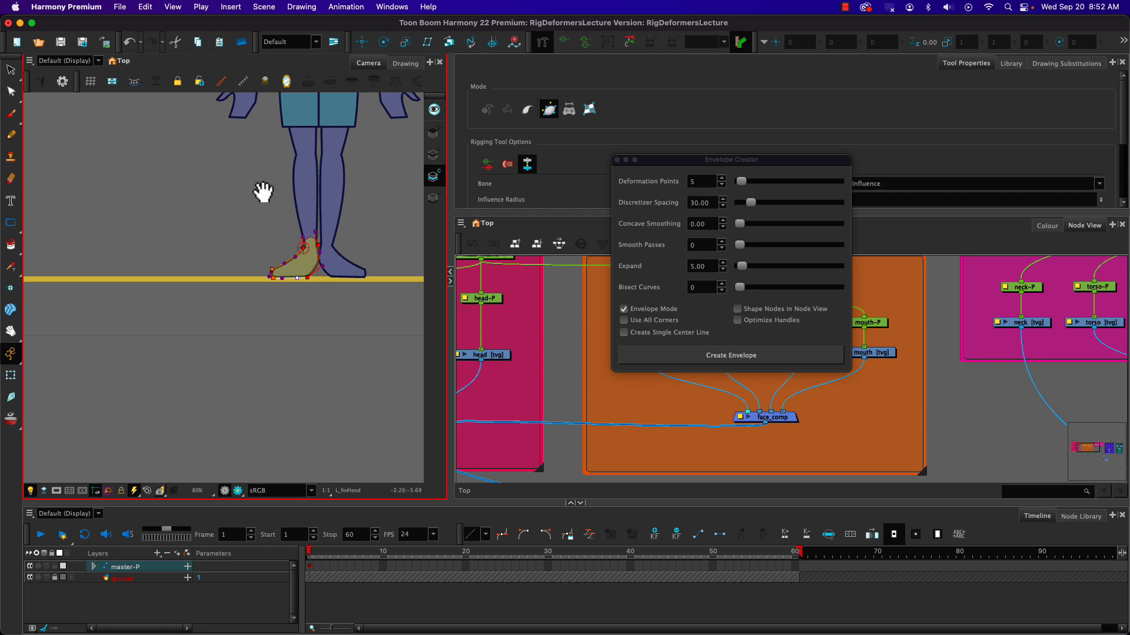
{"action": "left_click_drag", "start_coordinate": [263, 192], "coordinate": [254, 398]}
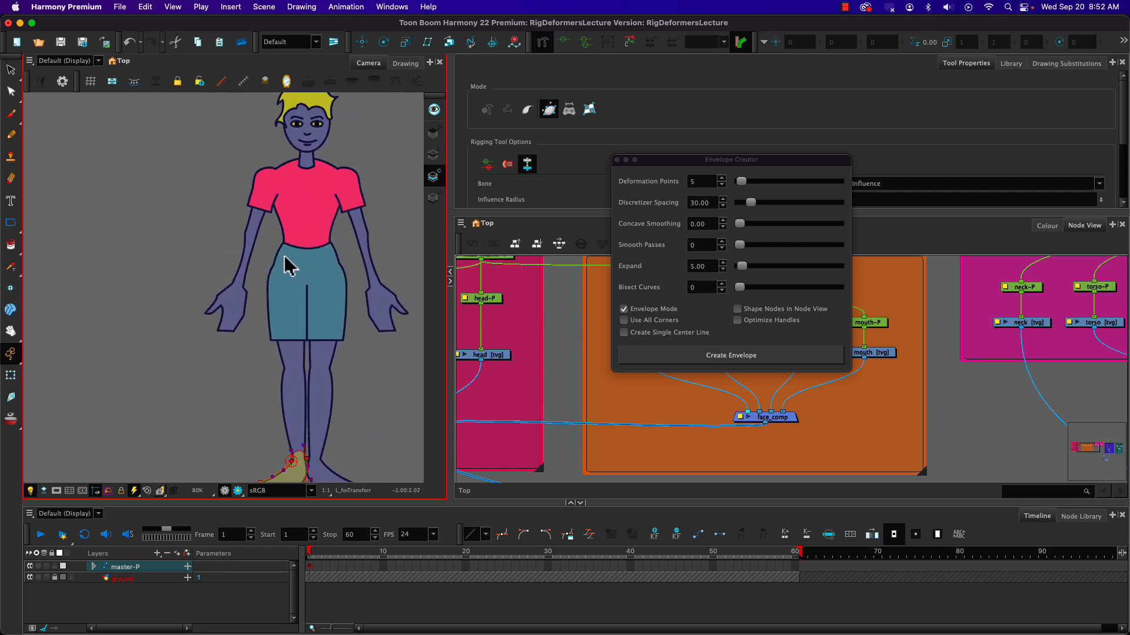
{"action": "left_click", "coordinate": [289, 266]}
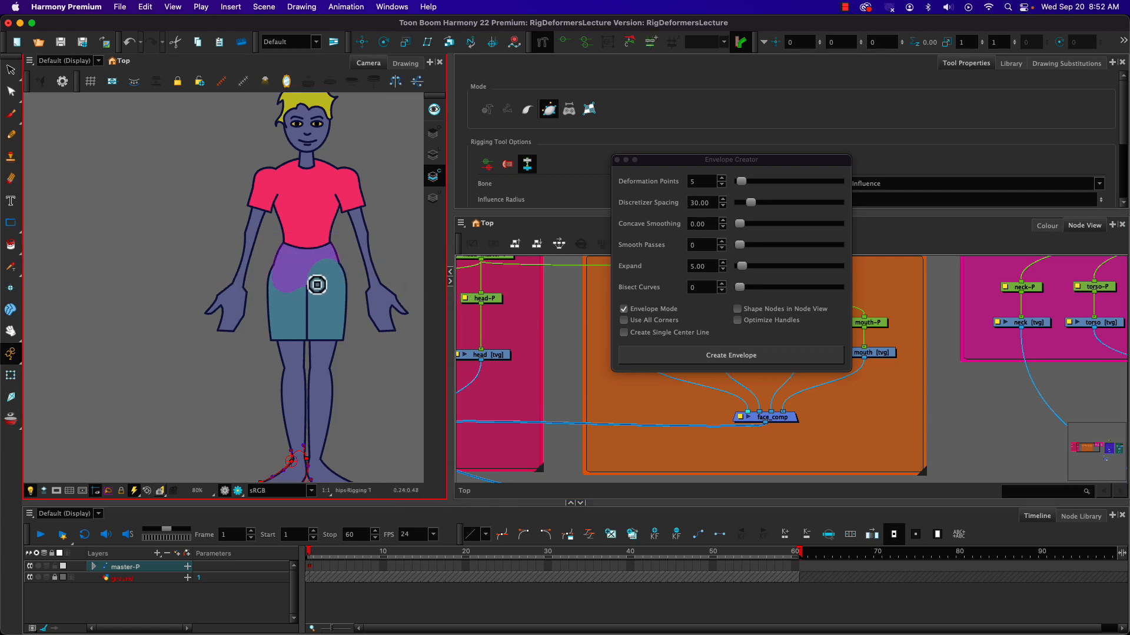
{"action": "left_click", "coordinate": [724, 185]}
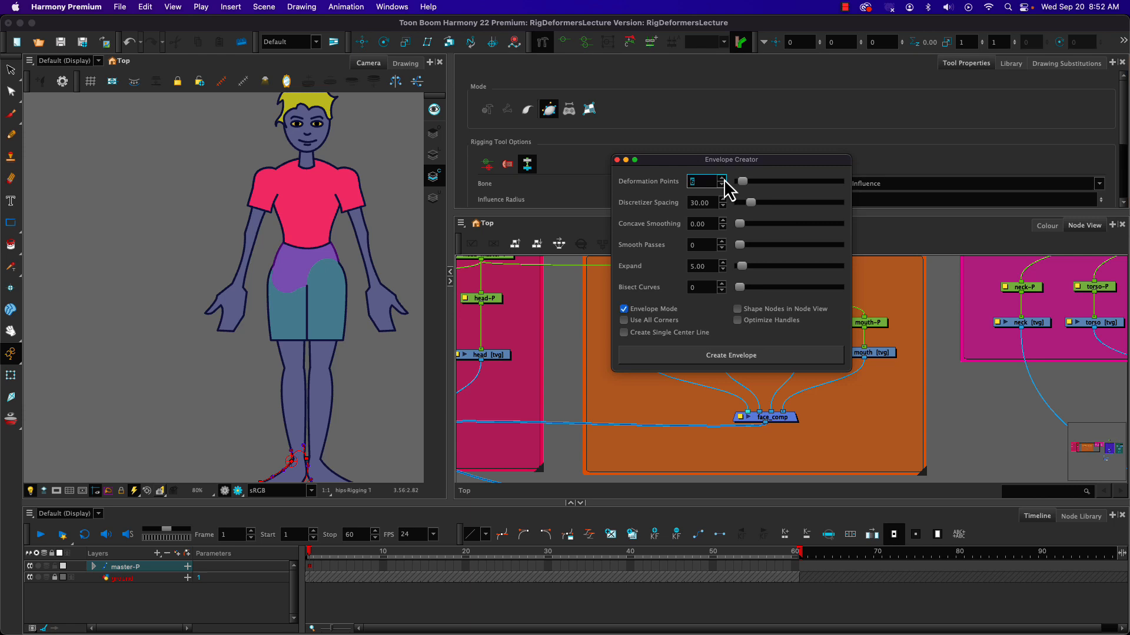
{"action": "left_click", "coordinate": [722, 177]}
{"action": "left_click", "coordinate": [722, 184]}
{"action": "left_click", "coordinate": [718, 356]}
{"action": "key", "text": "super+z"}
{"action": "left_click", "coordinate": [732, 366]}
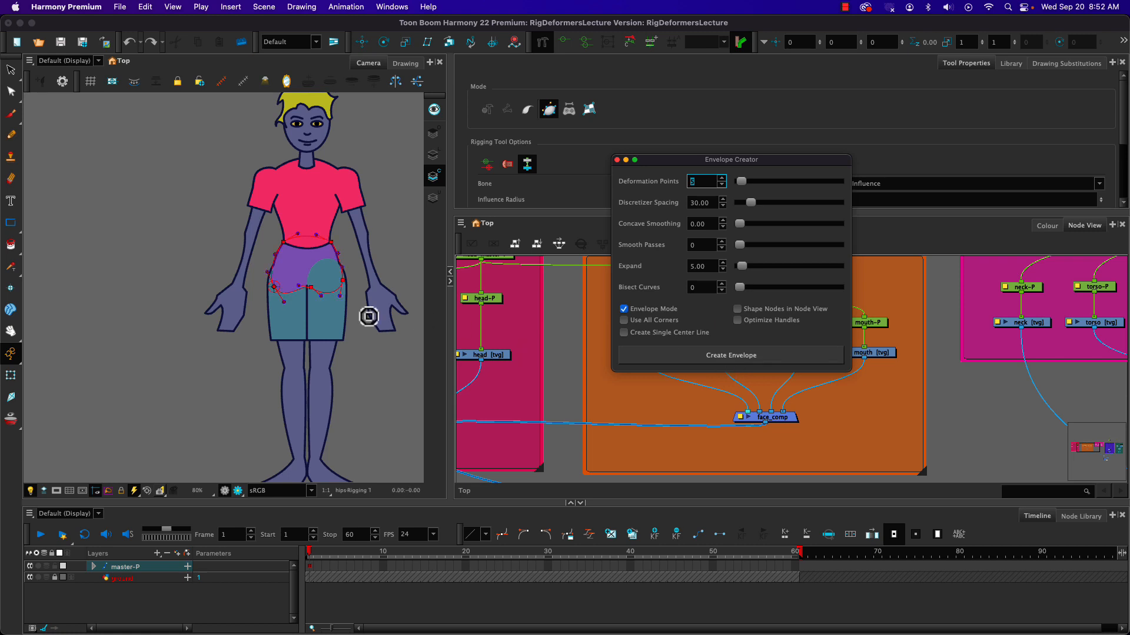
Level the handles at the hips envelope's lower middle point and move the adjacent outer hip point's lower handle inward
{"action": "scroll", "coordinate": [319, 265], "scroll_direction": "up", "scroll_amount": 1}
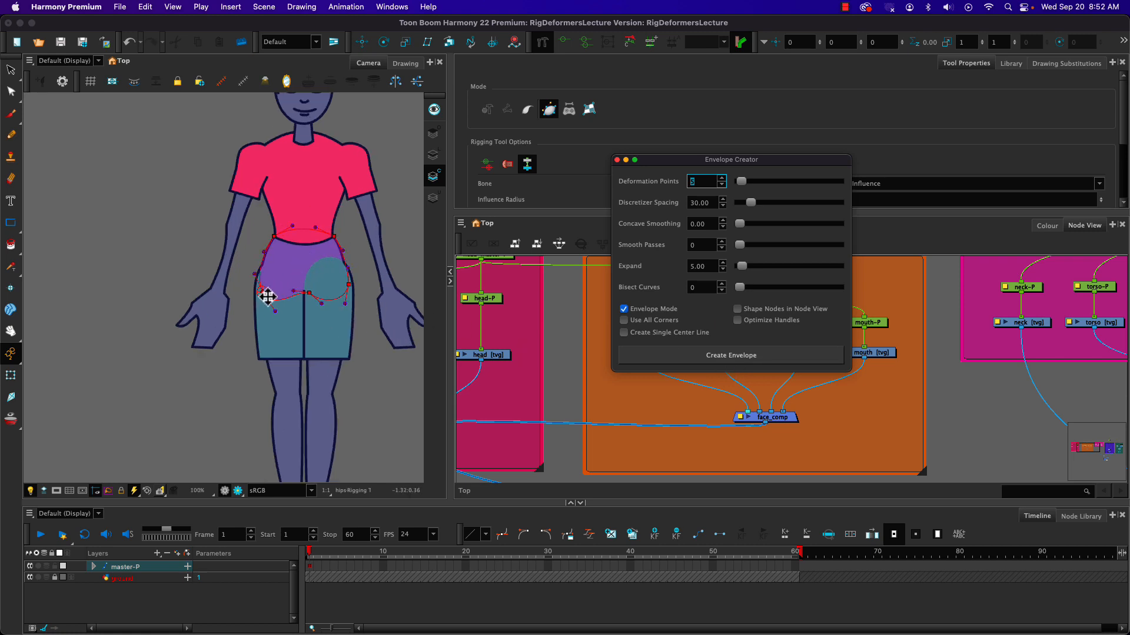
{"action": "left_click", "coordinate": [310, 297]}
{"action": "left_click_drag", "start_coordinate": [304, 292], "coordinate": [328, 310]}
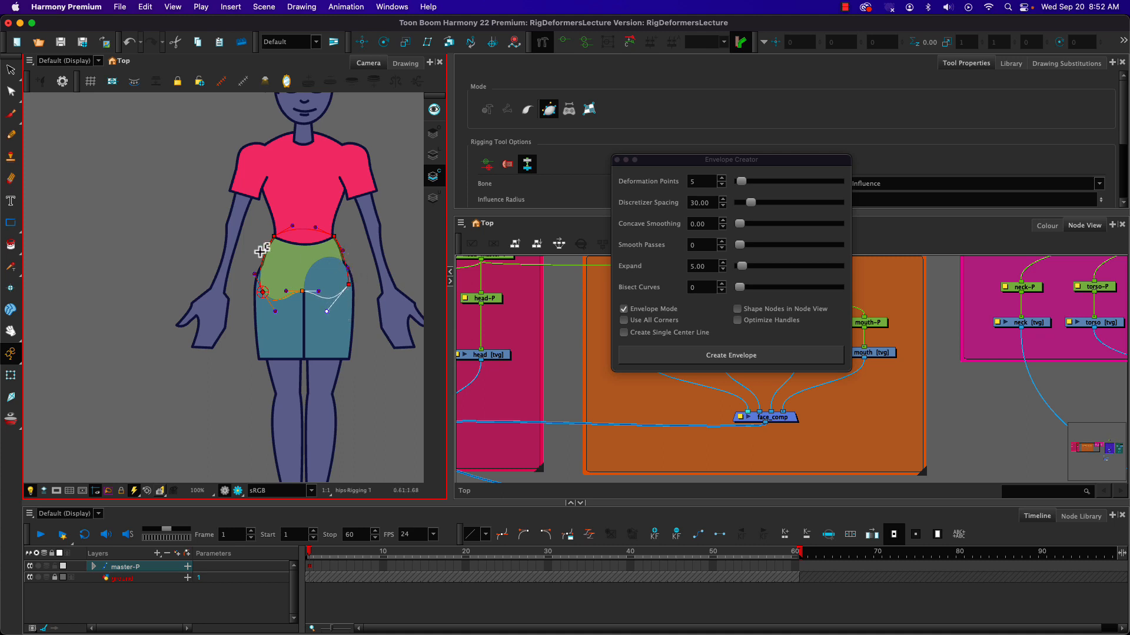
Create a four-point envelope deformer on the torso
{"action": "scroll", "coordinate": [253, 284], "scroll_direction": "up", "scroll_amount": 1}
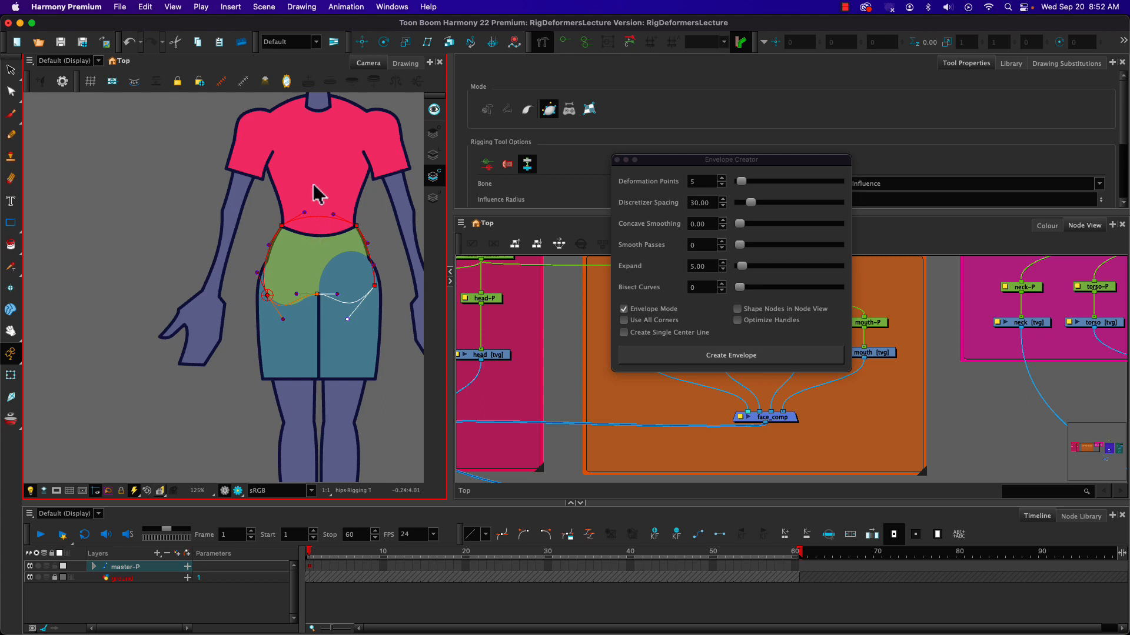
{"action": "left_click", "coordinate": [318, 193]}
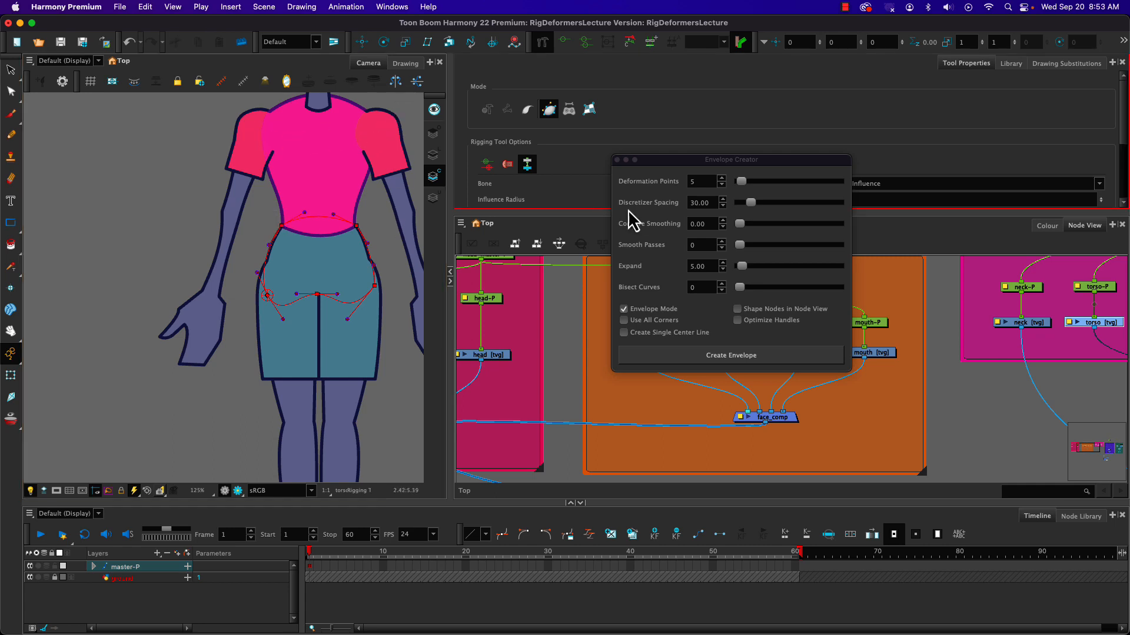
{"action": "left_click", "coordinate": [722, 185]}
{"action": "left_click", "coordinate": [721, 356]}
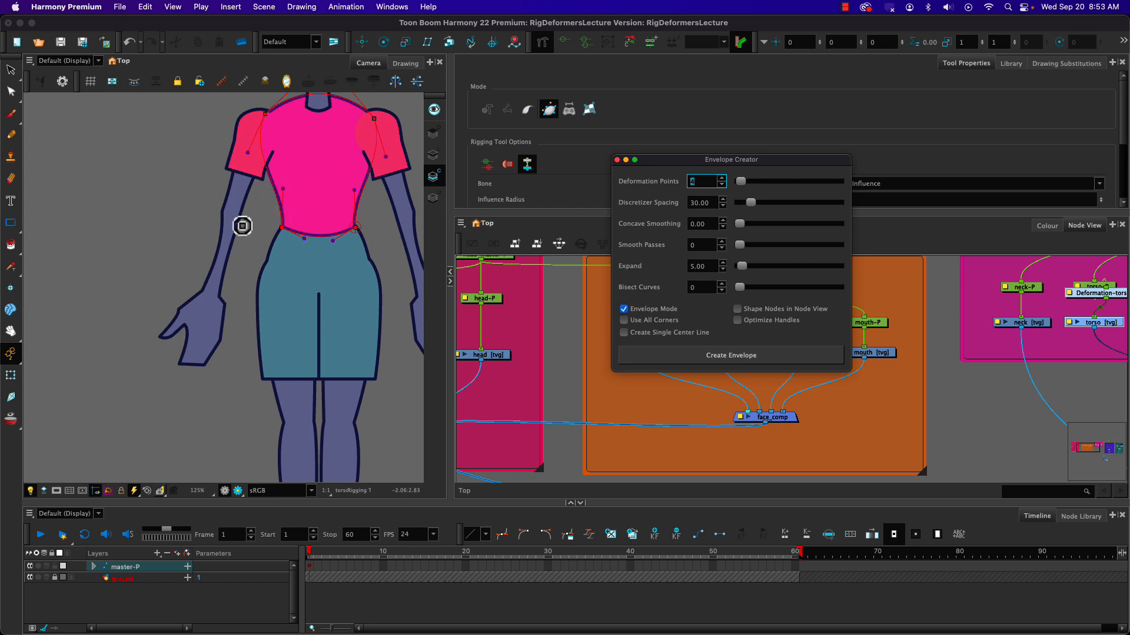
Create a four-point envelope deformer on the neck
{"action": "left_click_drag", "start_coordinate": [278, 201], "coordinate": [298, 294]}
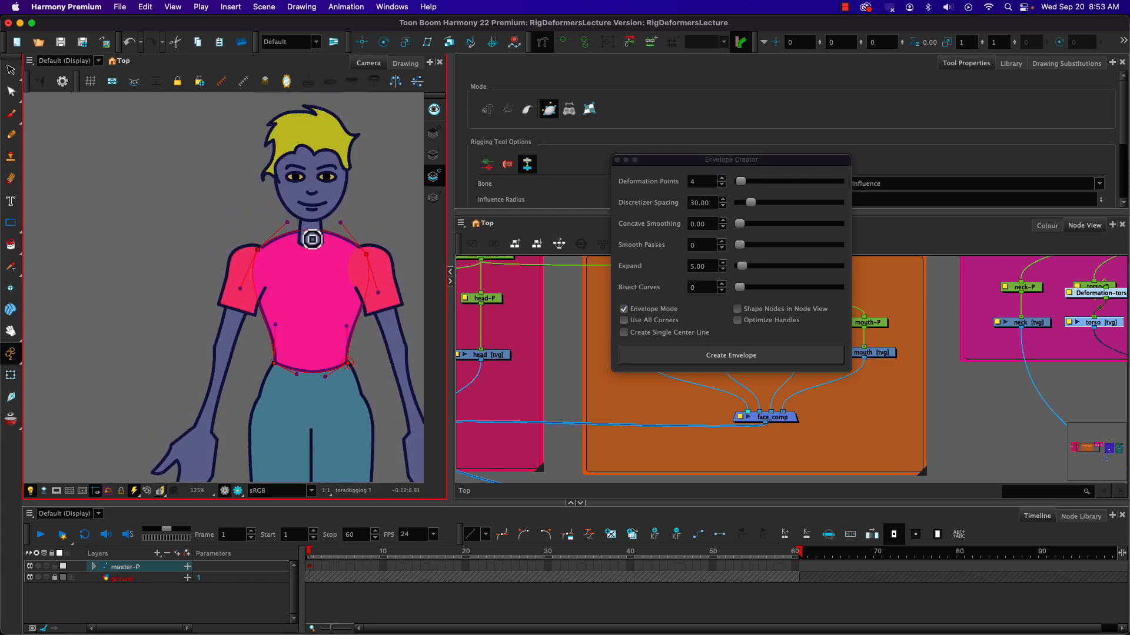
{"action": "left_click", "coordinate": [312, 238]}
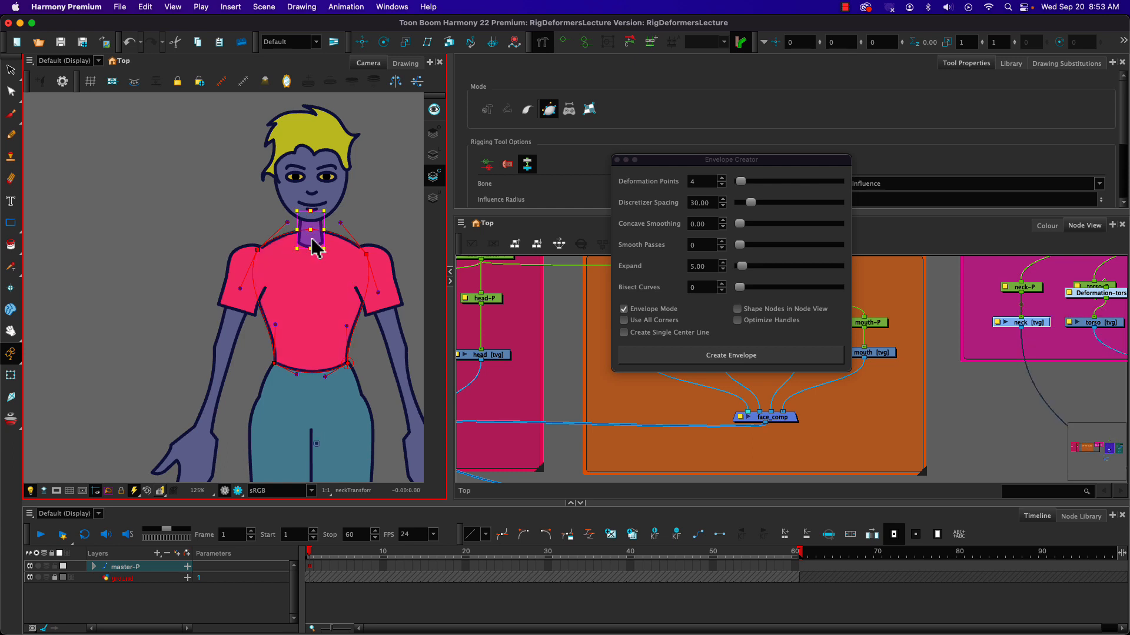
{"action": "left_click", "coordinate": [312, 239]}
{"action": "left_click", "coordinate": [313, 239]}
{"action": "left_click", "coordinate": [190, 216]}
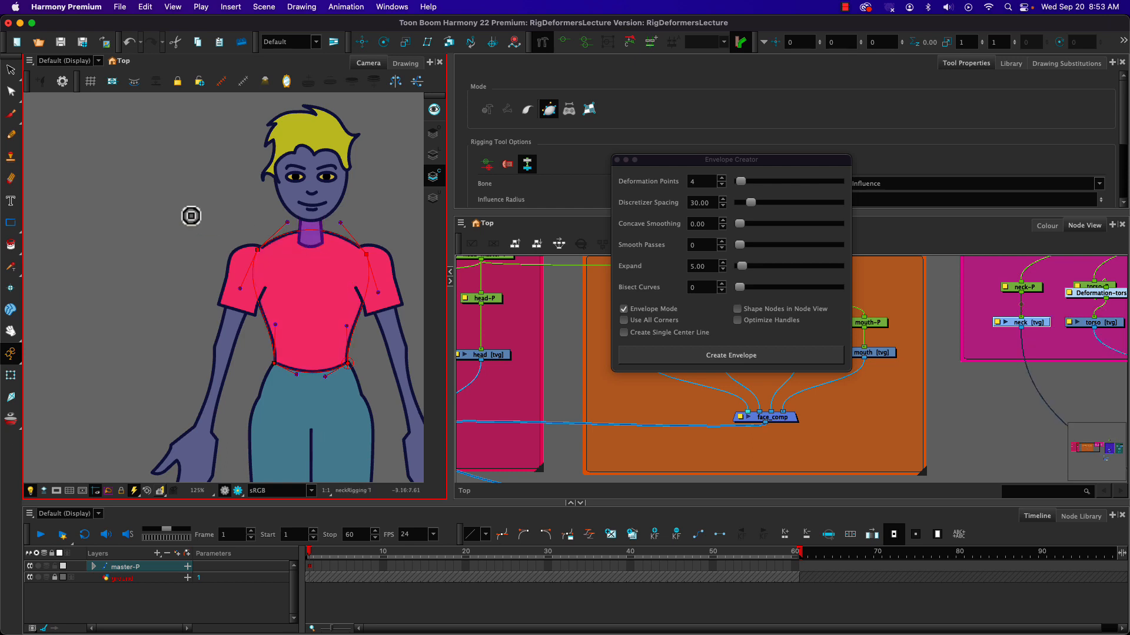
{"action": "key", "text": "super"}
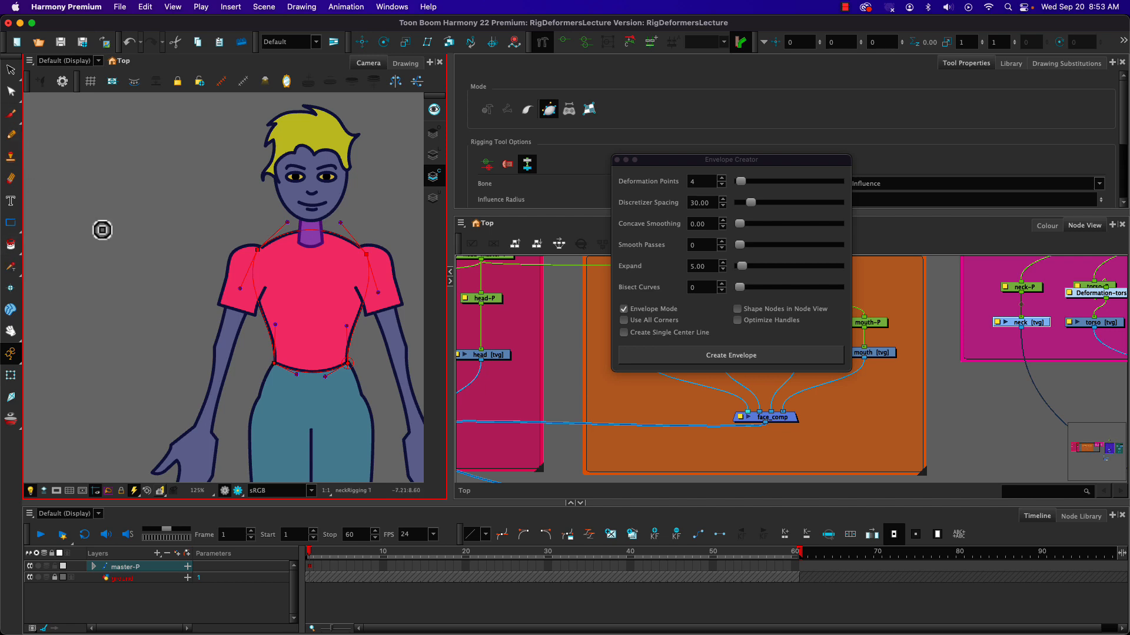
{"action": "left_click", "coordinate": [724, 364]}
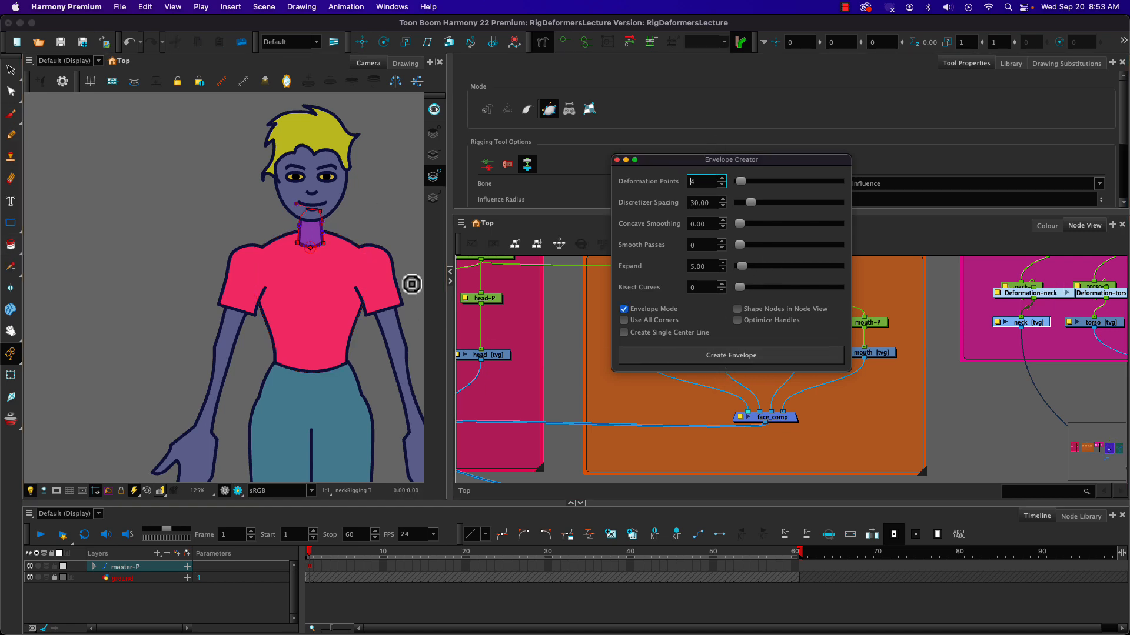
Create an envelope deformer on the head, undoing the four-point attempt in favour of one with more deformation points
{"action": "key", "text": "super"}
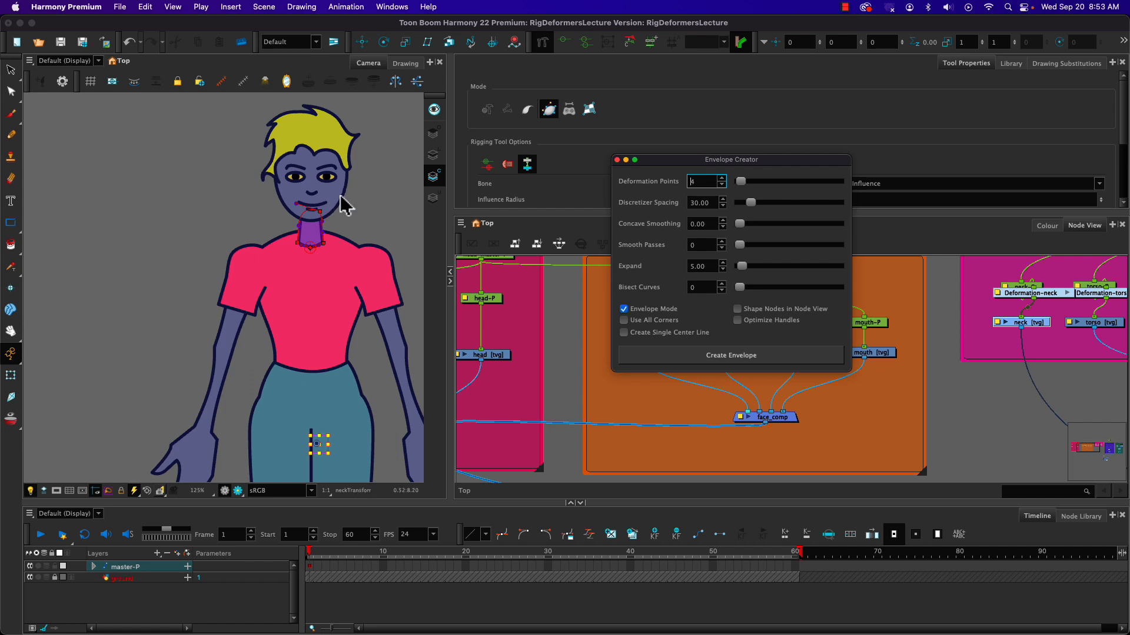
{"action": "left_click", "coordinate": [343, 198], "text": "super"}
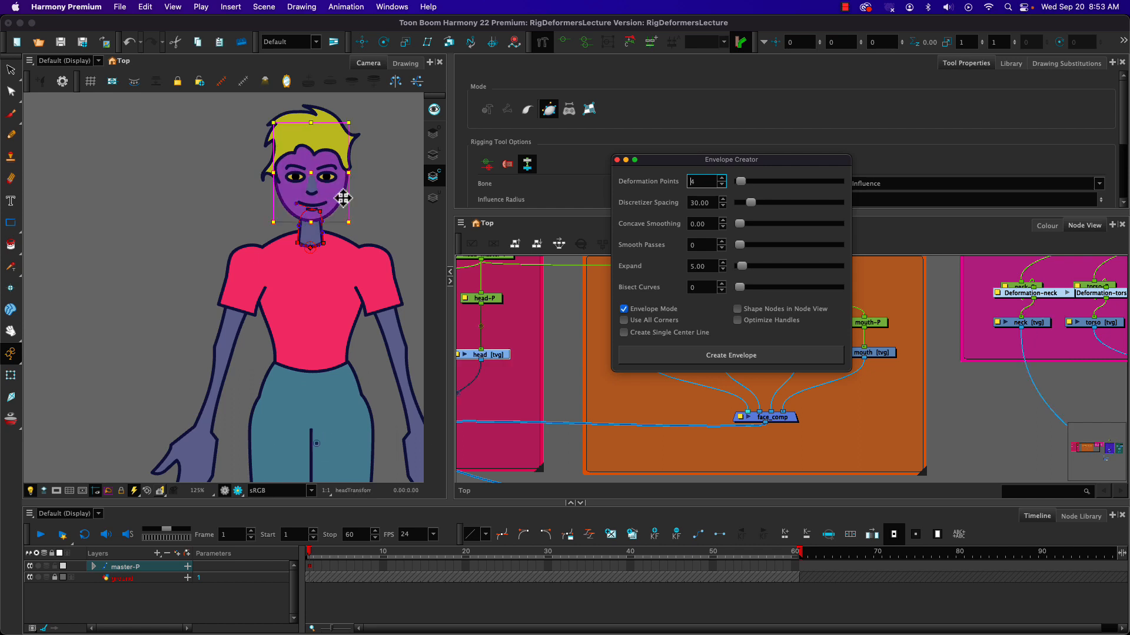
{"action": "left_click", "coordinate": [679, 356]}
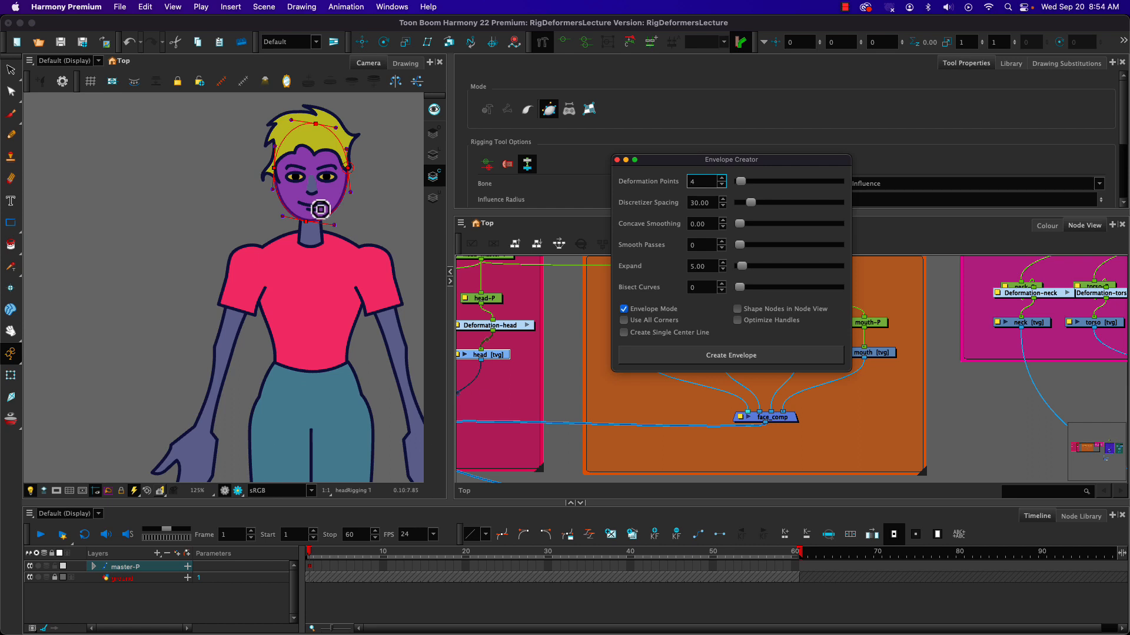
{"action": "key", "text": "super+z"}
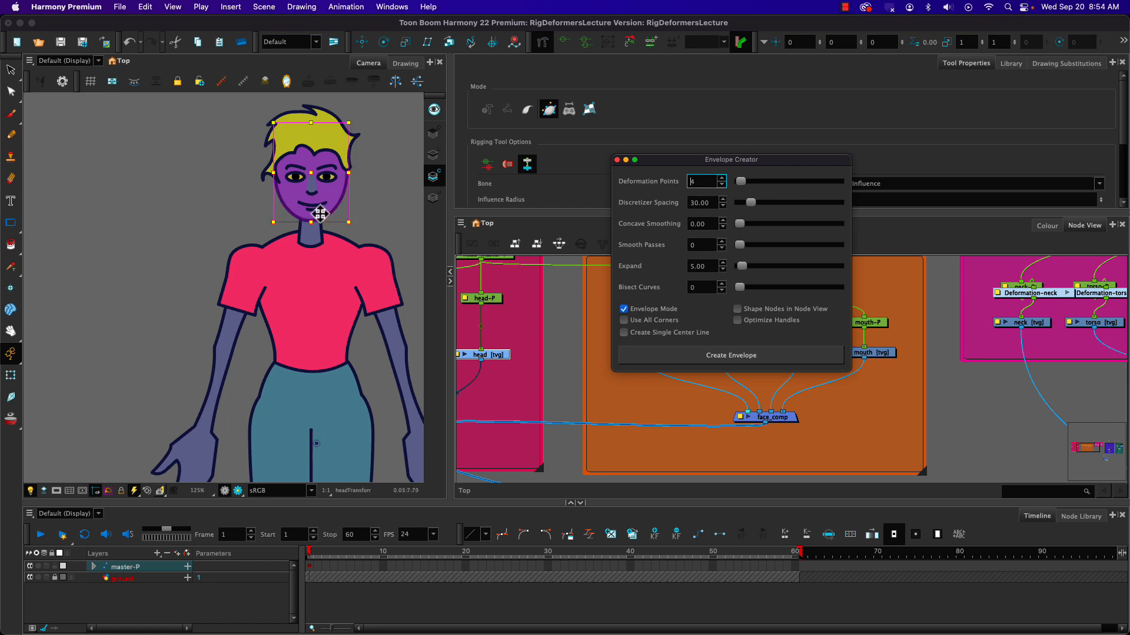
{"action": "left_click", "coordinate": [724, 178]}
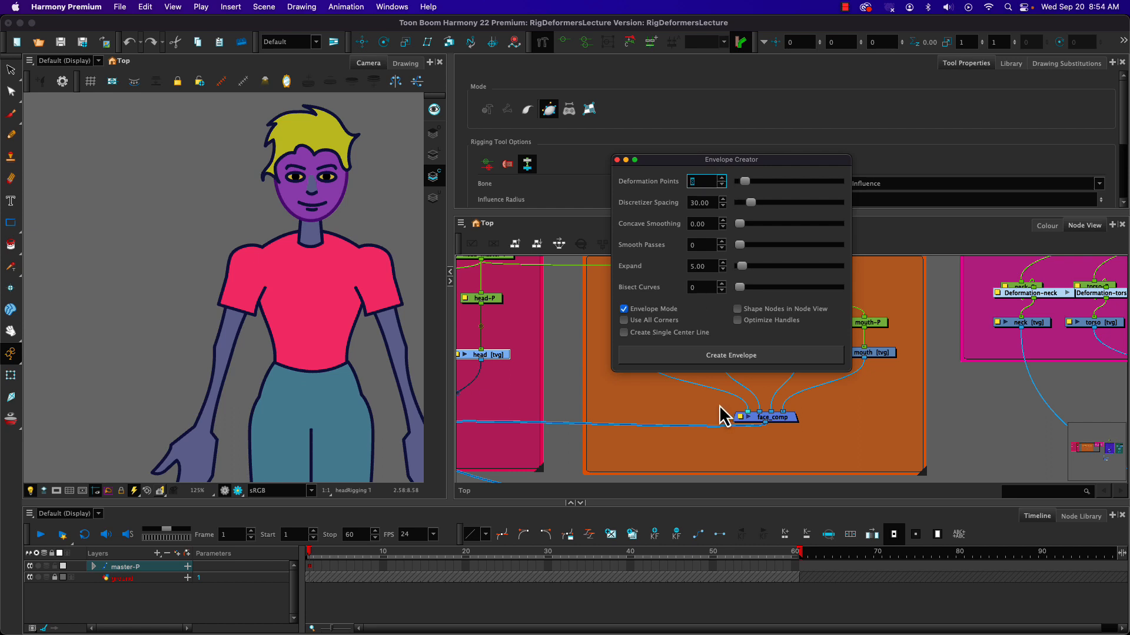
{"action": "left_click", "coordinate": [716, 356]}
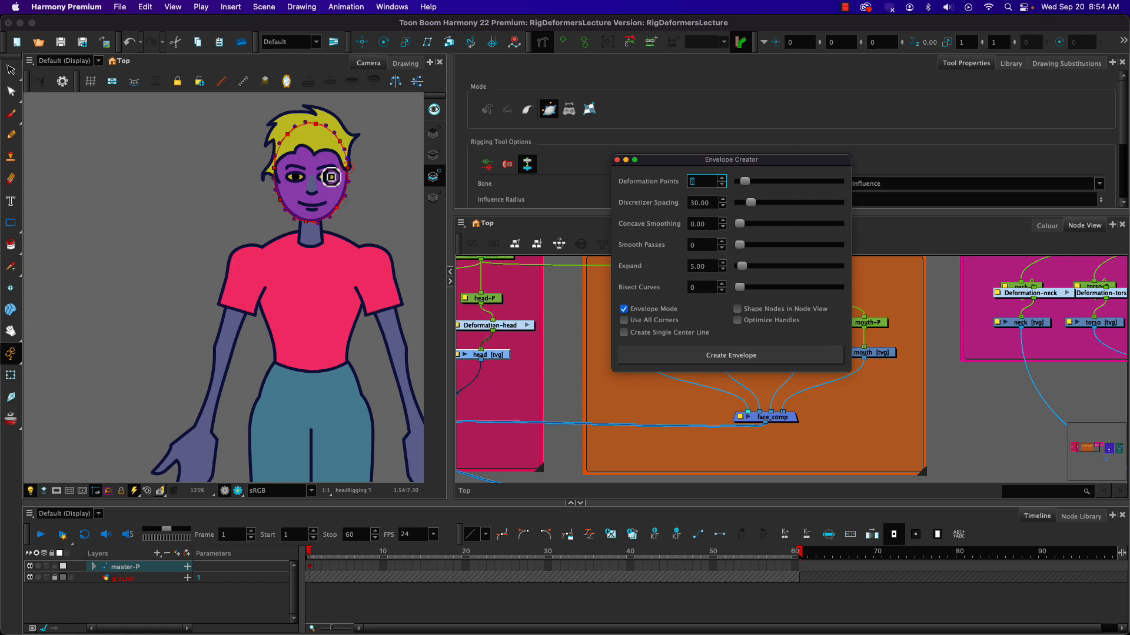
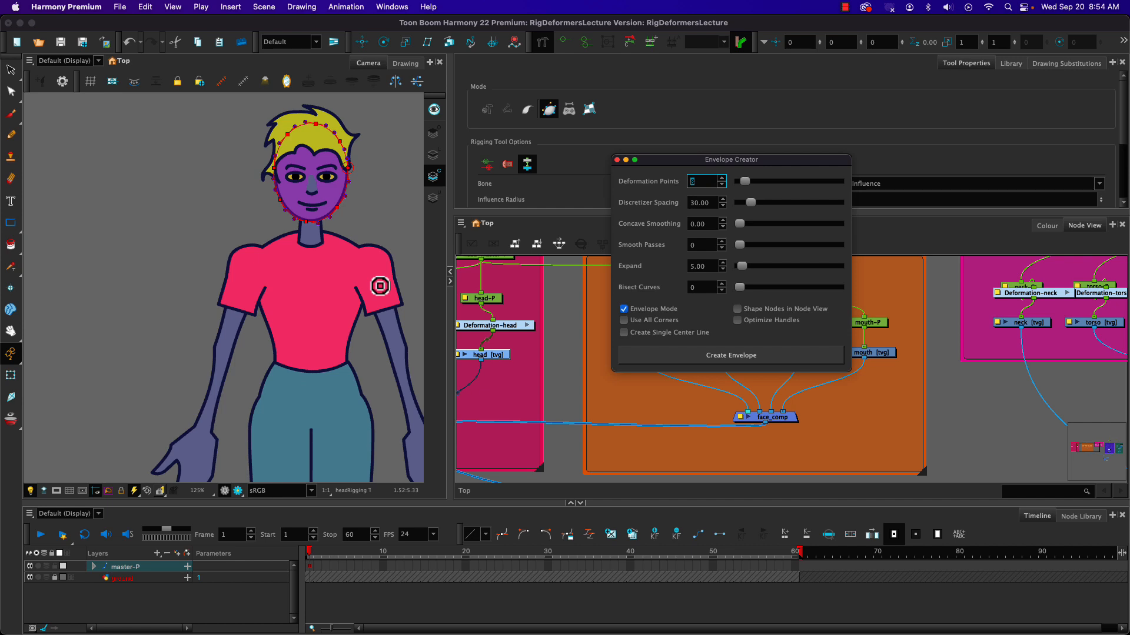
Create envelope deformers on the character's left shirt sleeve and on the left upper arm
{"action": "key", "text": "super"}
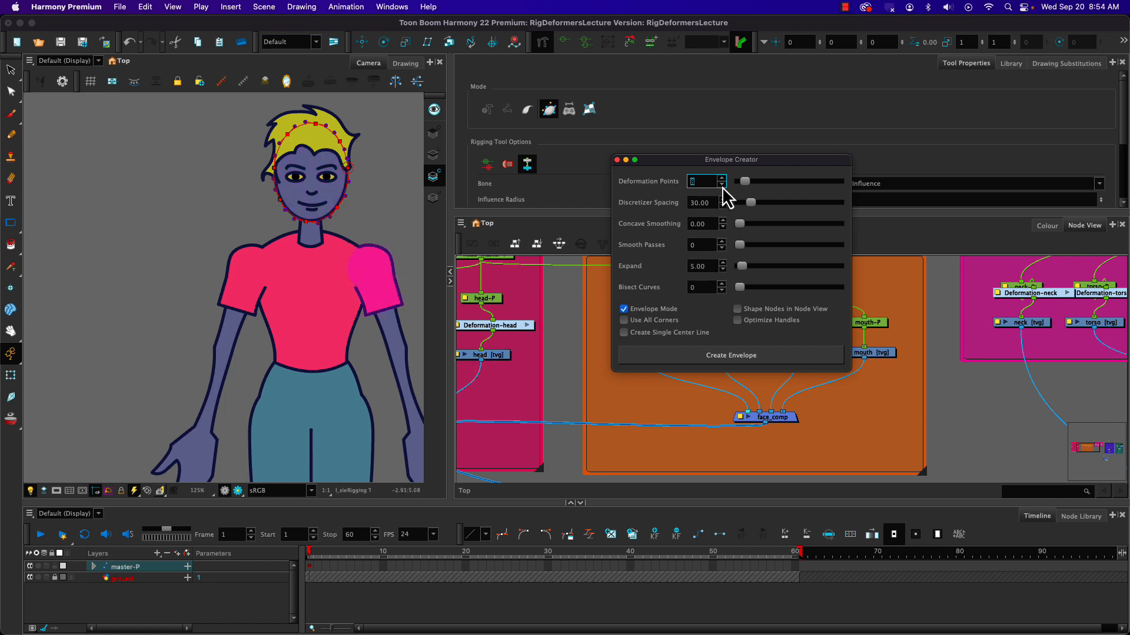
{"action": "left_click", "coordinate": [736, 360]}
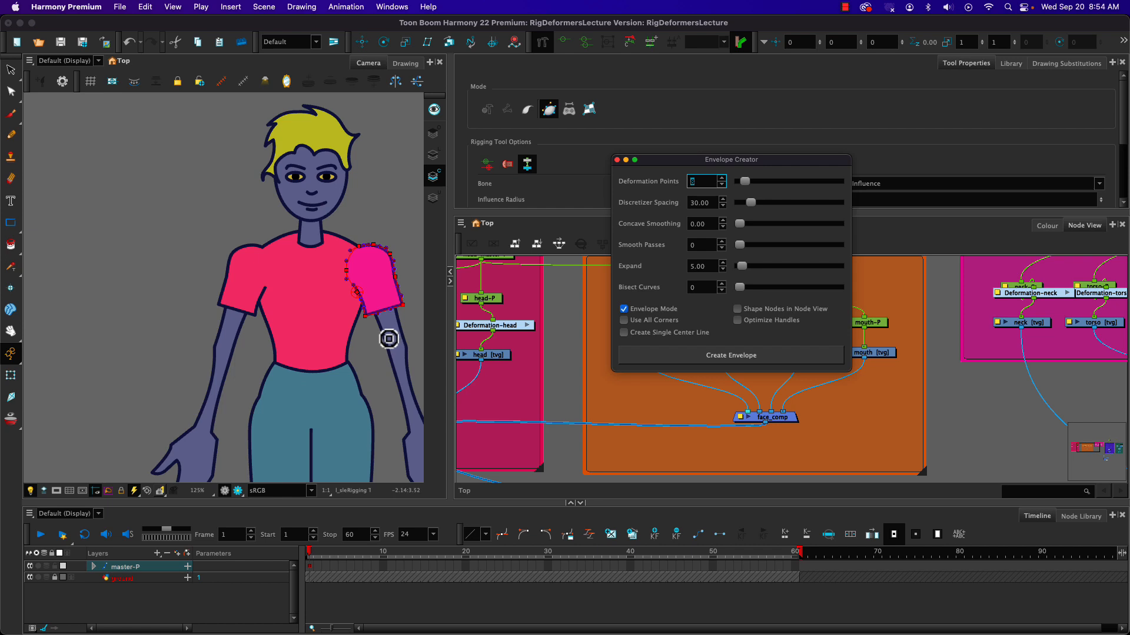
{"action": "key", "text": "shift+t"}
{"action": "left_click", "coordinate": [394, 330]}
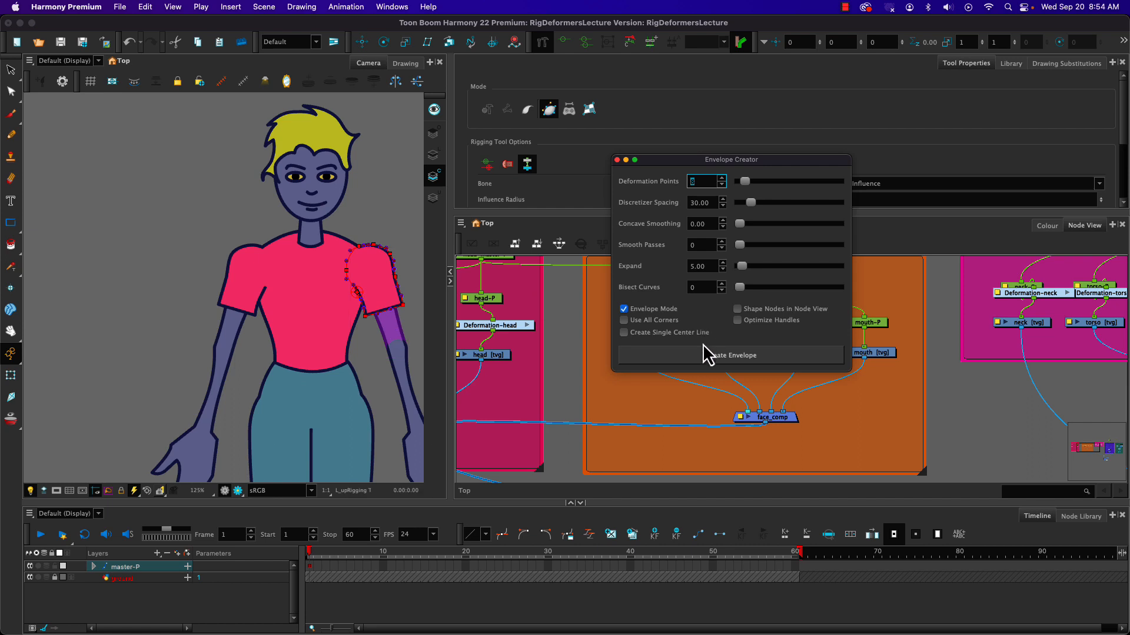
{"action": "left_click", "coordinate": [662, 357]}
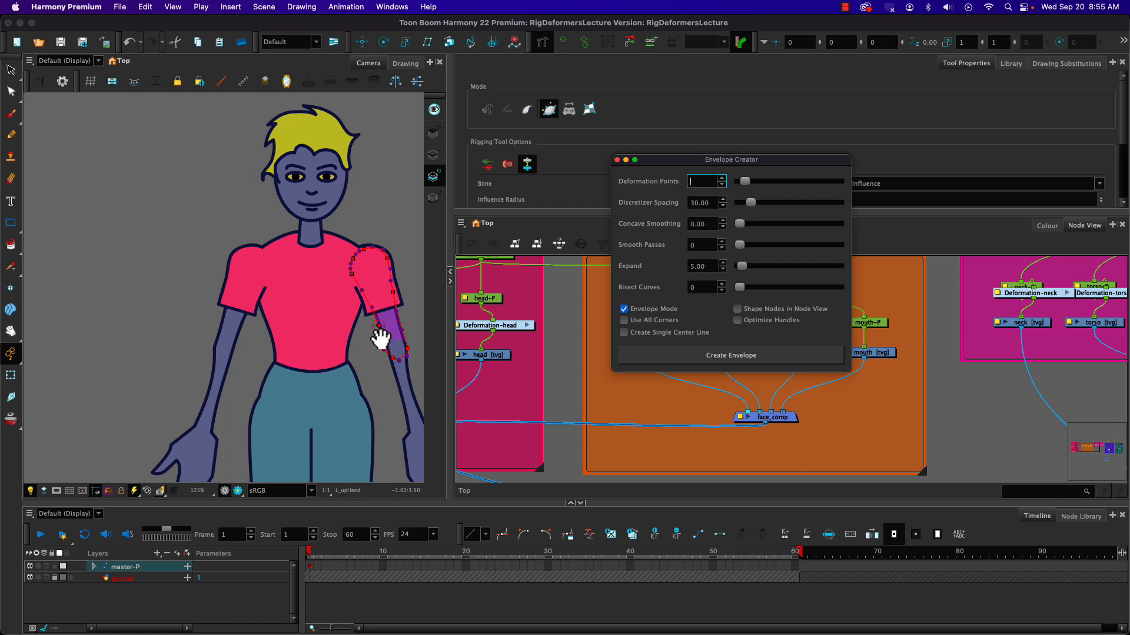
Reshape the elbow end of the left upper arm's envelope by moving the outer elbow point onto the outline and adjusting the end handles
{"action": "scroll", "coordinate": [273, 323], "scroll_direction": "up", "scroll_amount": 5}
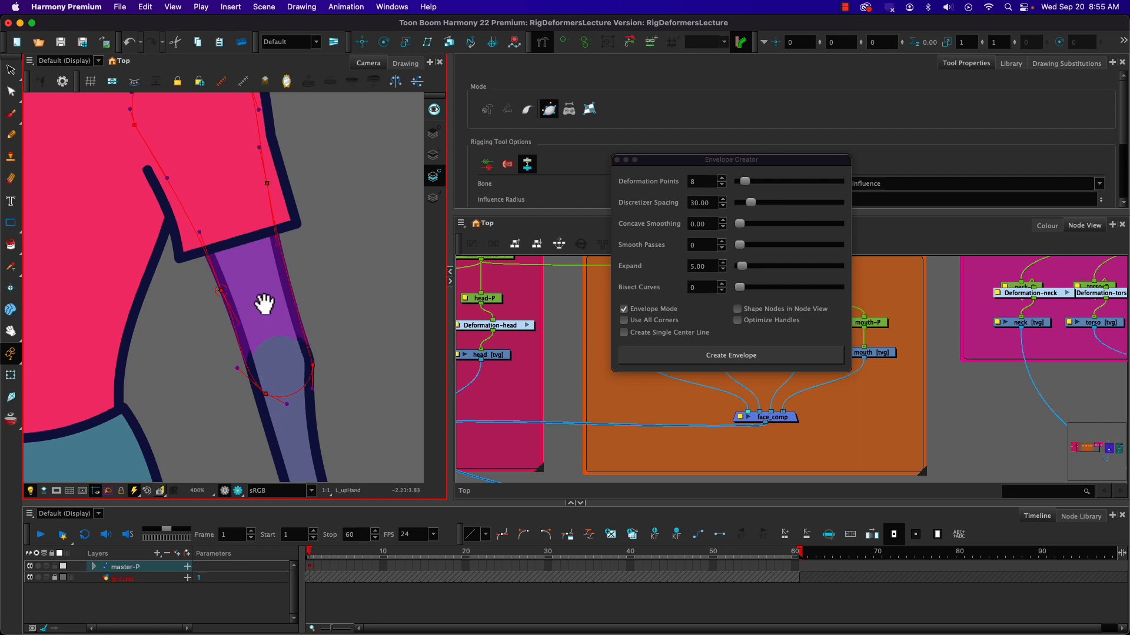
{"action": "left_click_drag", "start_coordinate": [264, 304], "coordinate": [323, 378]}
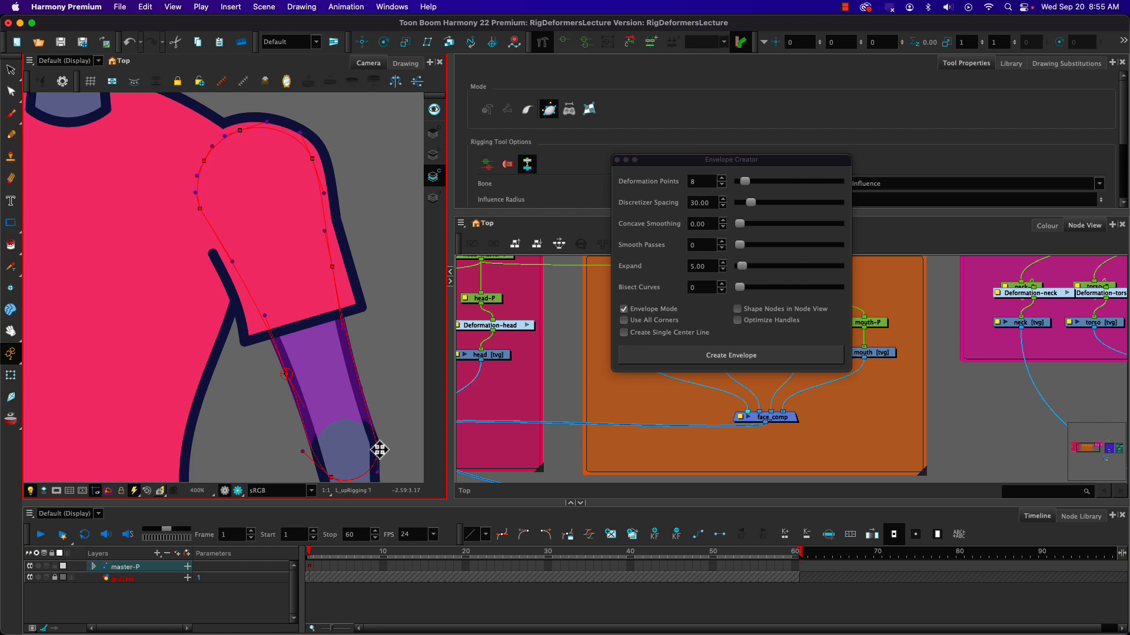
{"action": "left_click", "coordinate": [361, 365]}
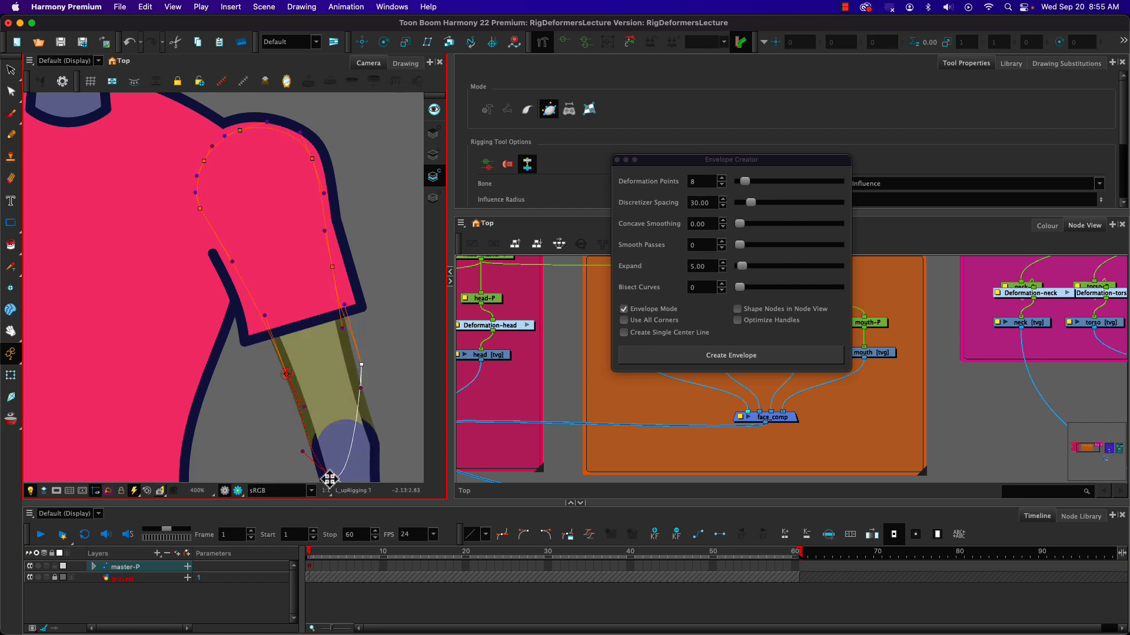
{"action": "left_click", "coordinate": [372, 443]}
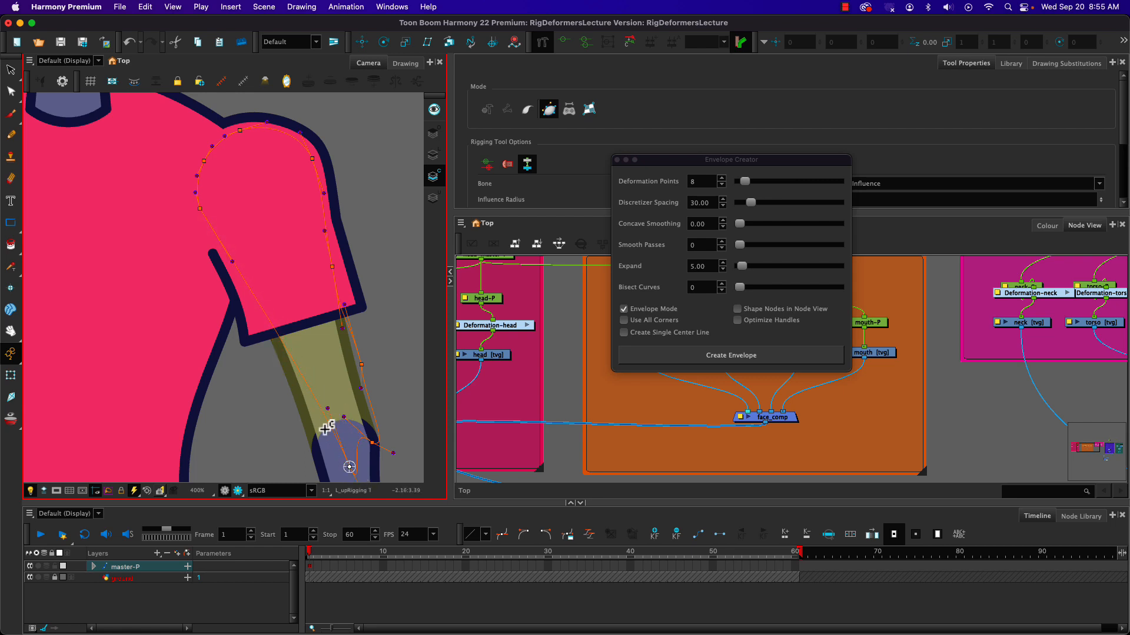
{"action": "left_click_drag", "start_coordinate": [331, 410], "coordinate": [317, 478]}
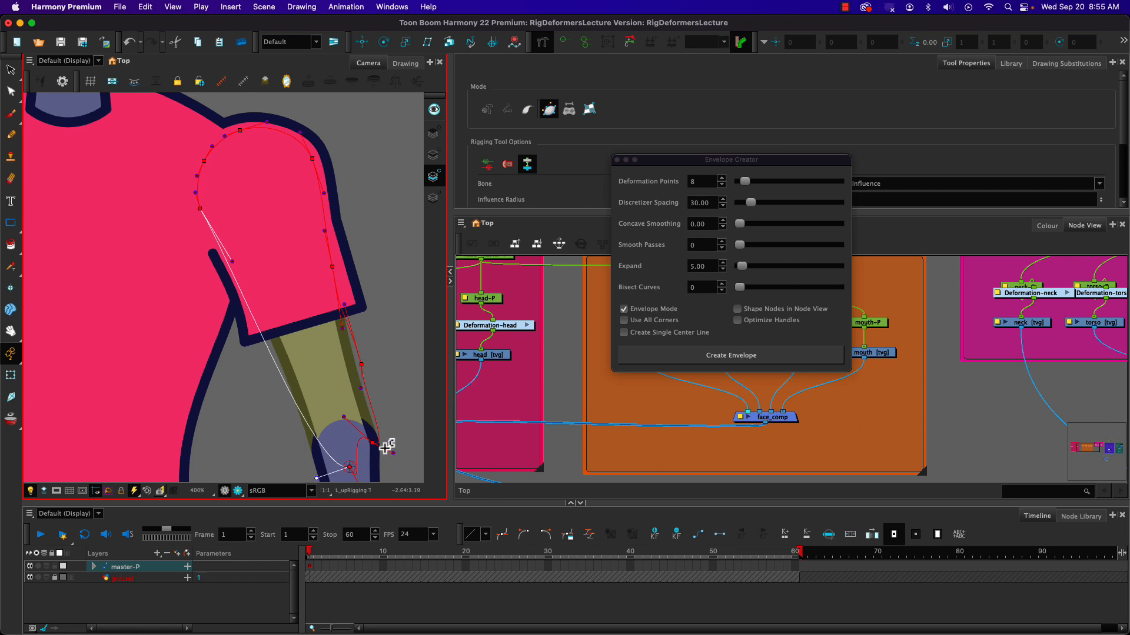
{"action": "mouse_move", "coordinate": [372, 443]}
{"action": "left_mouse_down"}
{"action": "mouse_move", "coordinate": [373, 426]}
{"action": "mouse_move", "coordinate": [345, 412]}
{"action": "mouse_move", "coordinate": [394, 463]}
{"action": "mouse_move", "coordinate": [373, 462]}
{"action": "mouse_move", "coordinate": [381, 455]}
{"action": "left_mouse_up"}
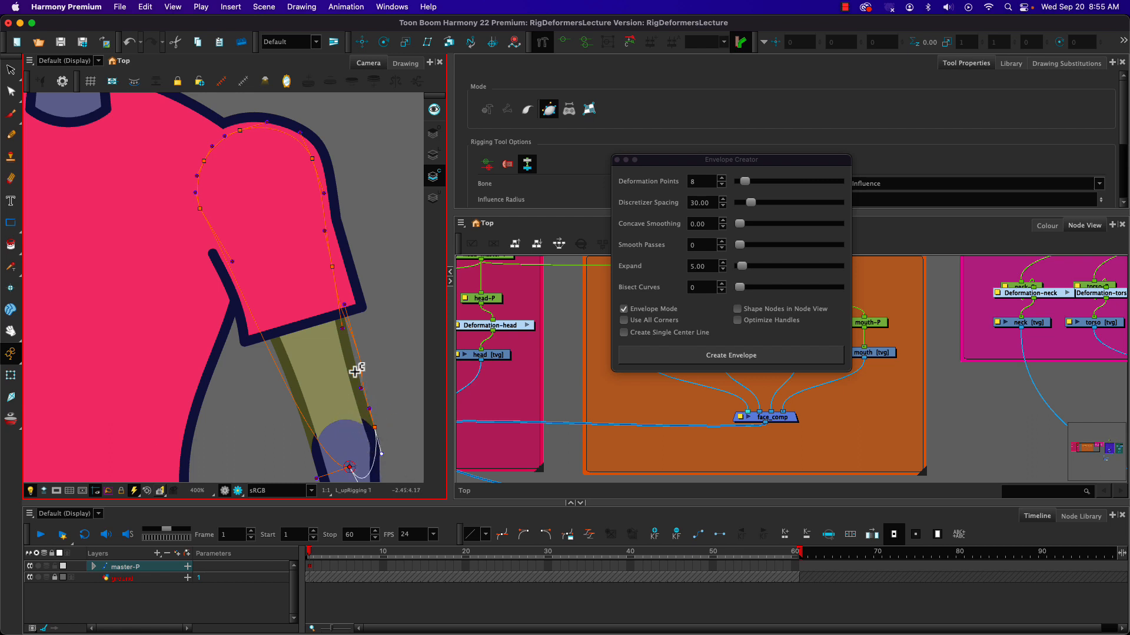
Redistribute the upper arm envelope's other points to the outer hem, outer shoulder, inner elbow, inner hem, armpit and shoulder top
{"action": "left_click_drag", "start_coordinate": [363, 367], "coordinate": [347, 316]}
{"action": "left_click_drag", "start_coordinate": [332, 269], "coordinate": [324, 216]}
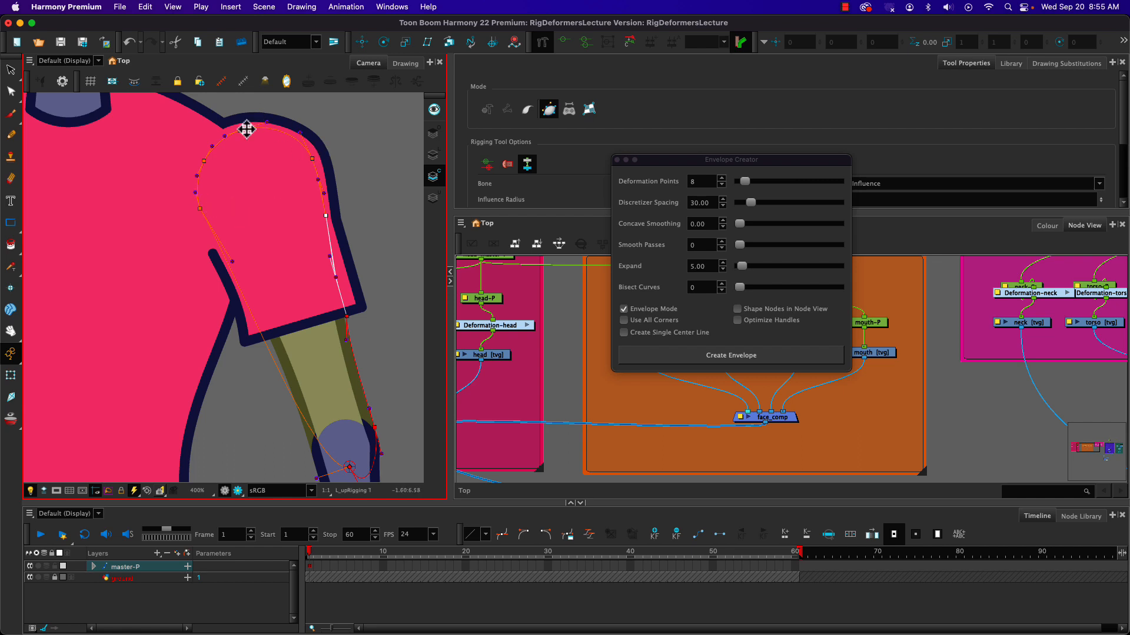
{"action": "left_click_drag", "start_coordinate": [200, 209], "coordinate": [306, 441]}
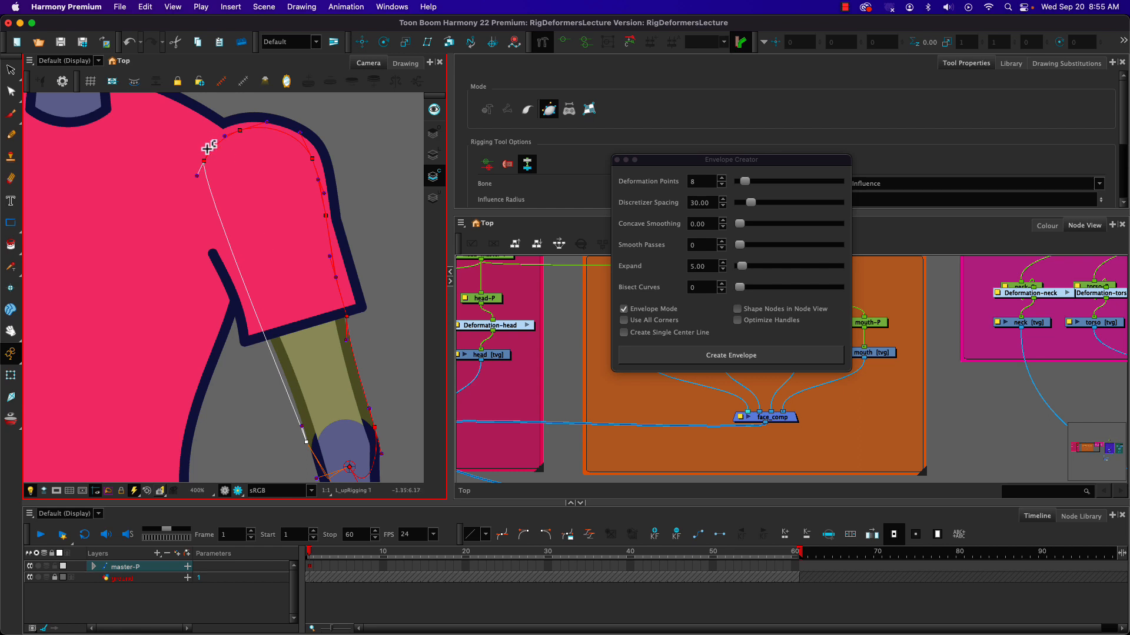
{"action": "left_click_drag", "start_coordinate": [205, 162], "coordinate": [232, 238]}
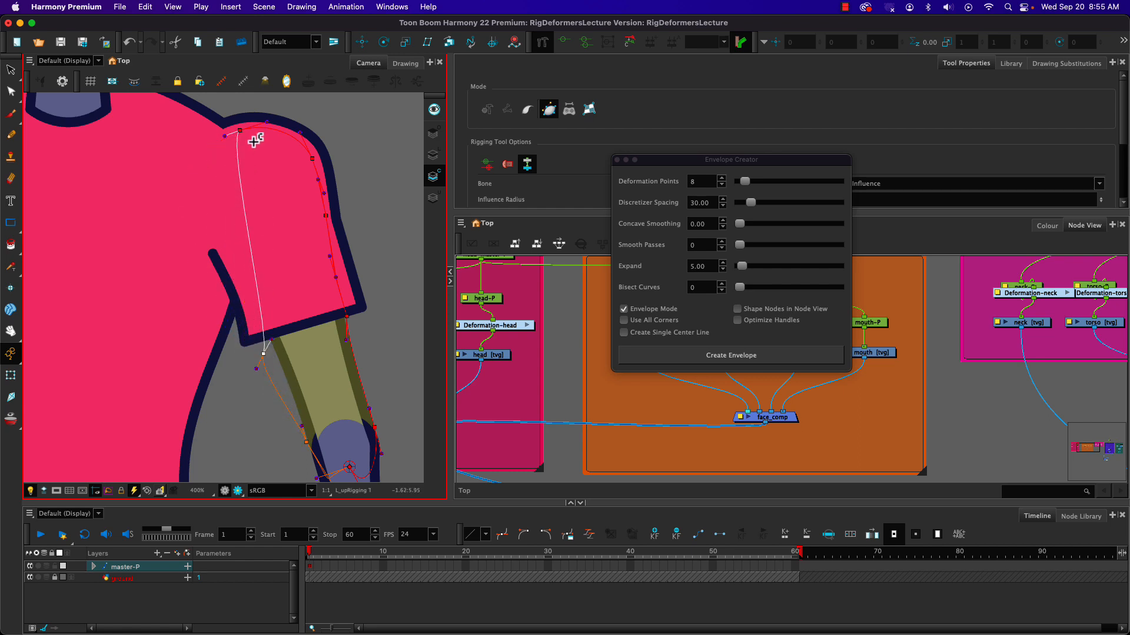
{"action": "left_click_drag", "start_coordinate": [239, 131], "coordinate": [220, 221]}
{"action": "left_click_drag", "start_coordinate": [311, 160], "coordinate": [248, 135]}
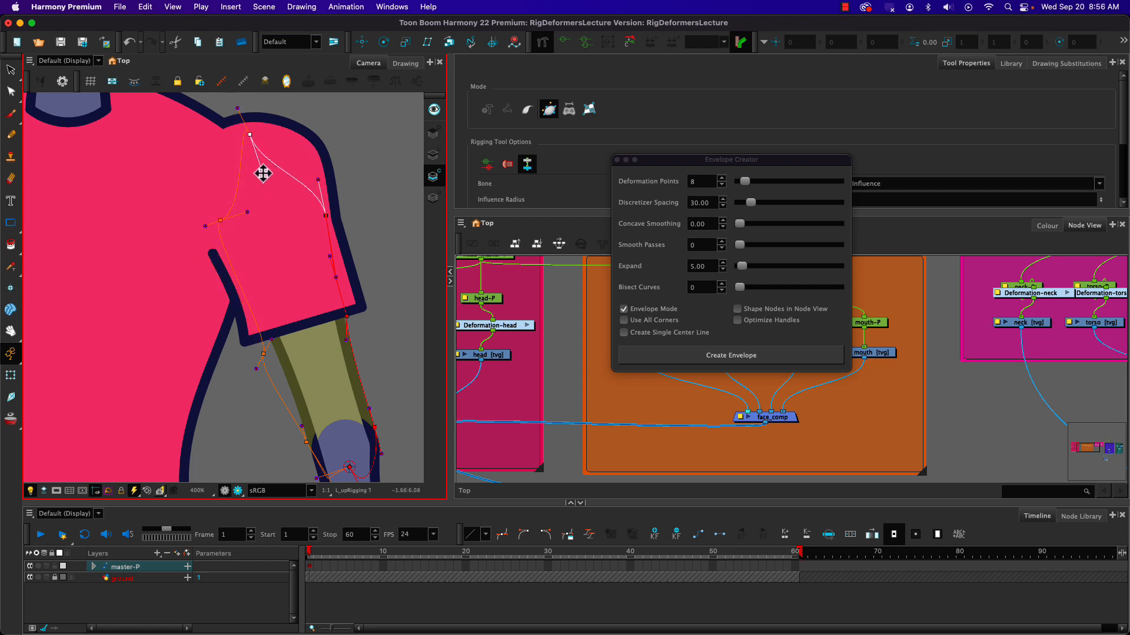
Round the inner shoulder curve of the upper arm envelope by adjusting the shoulder-top and armpit handles and moving the armpit point outward
{"action": "left_click_drag", "start_coordinate": [263, 173], "coordinate": [206, 143]}
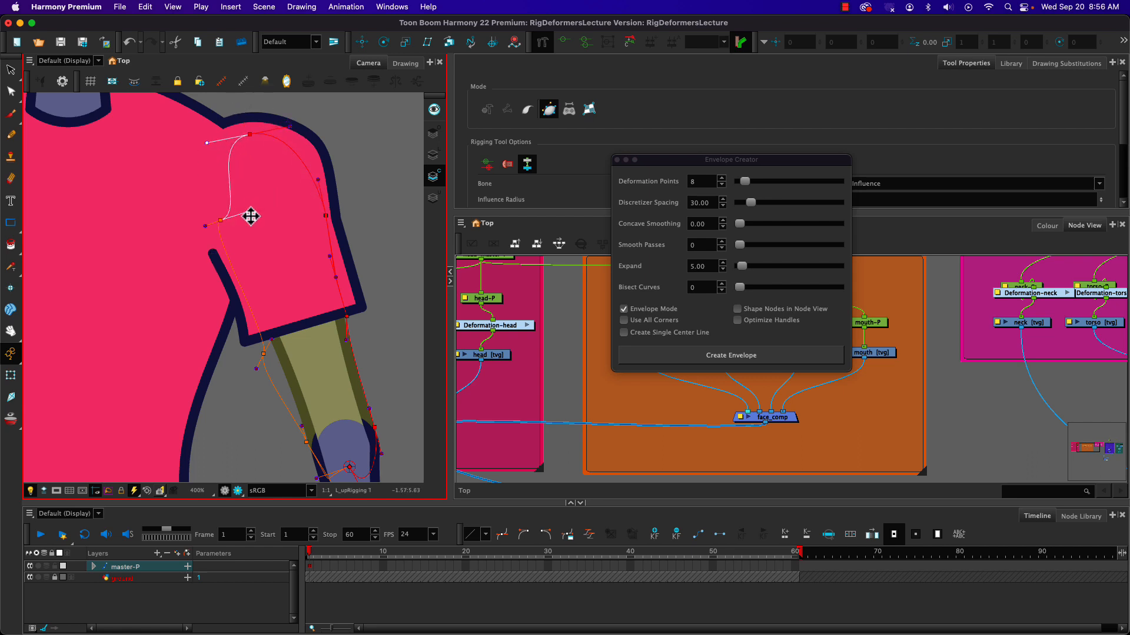
{"action": "left_click_drag", "start_coordinate": [249, 214], "coordinate": [209, 195]}
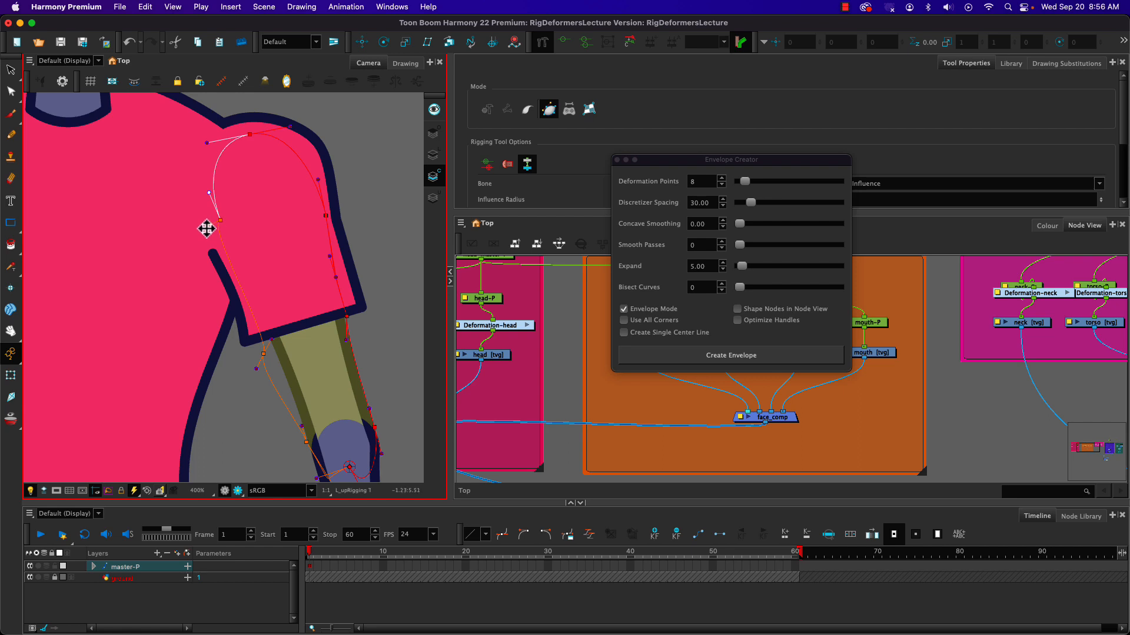
{"action": "mouse_move", "coordinate": [216, 255]}
{"action": "left_mouse_down"}
{"action": "mouse_move", "coordinate": [245, 270]}
{"action": "mouse_move", "coordinate": [232, 263]}
{"action": "left_mouse_up"}
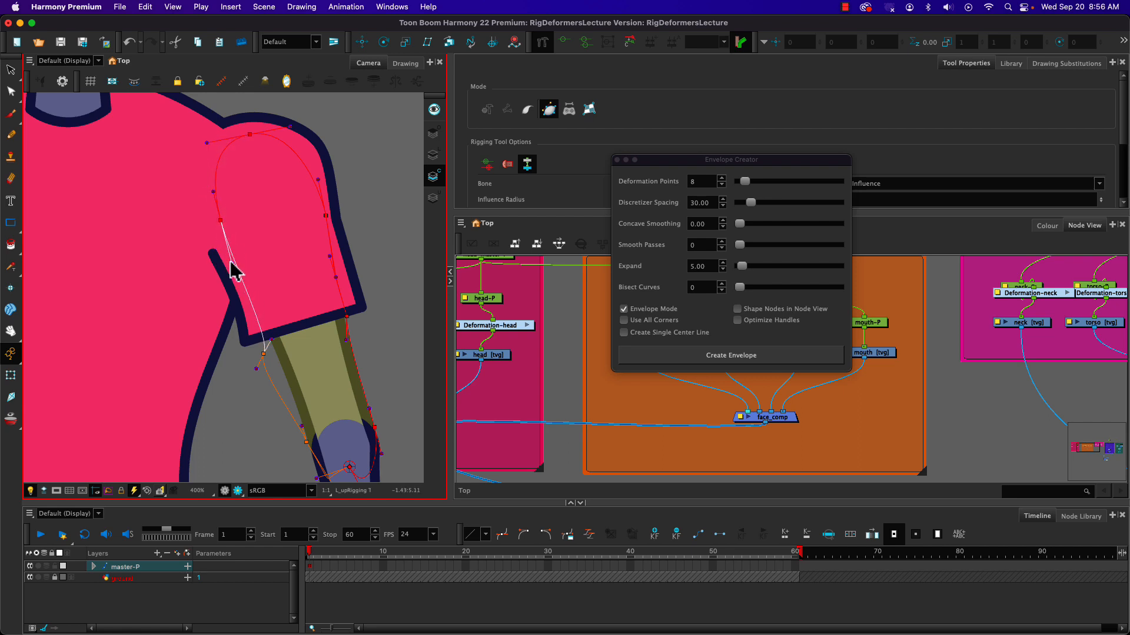
{"action": "left_click_drag", "start_coordinate": [222, 221], "coordinate": [213, 224]}
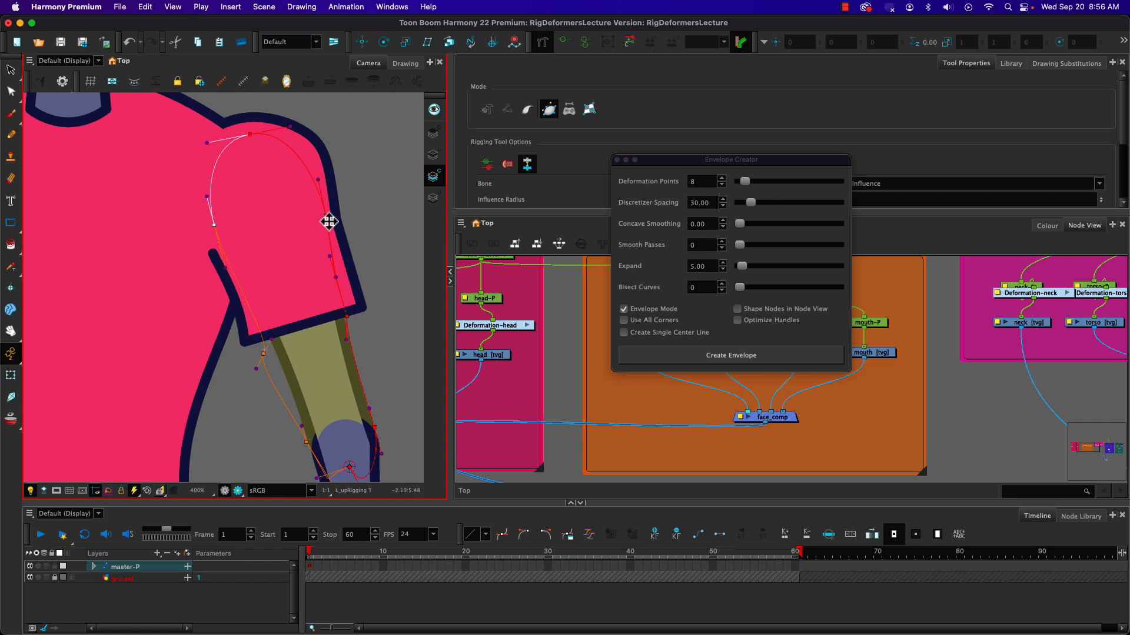
Smooth the upper arm envelope's outer side with its point and handles, and move the inner hem and armpit points inward to the arm outline
{"action": "left_click_drag", "start_coordinate": [326, 217], "coordinate": [309, 162]}
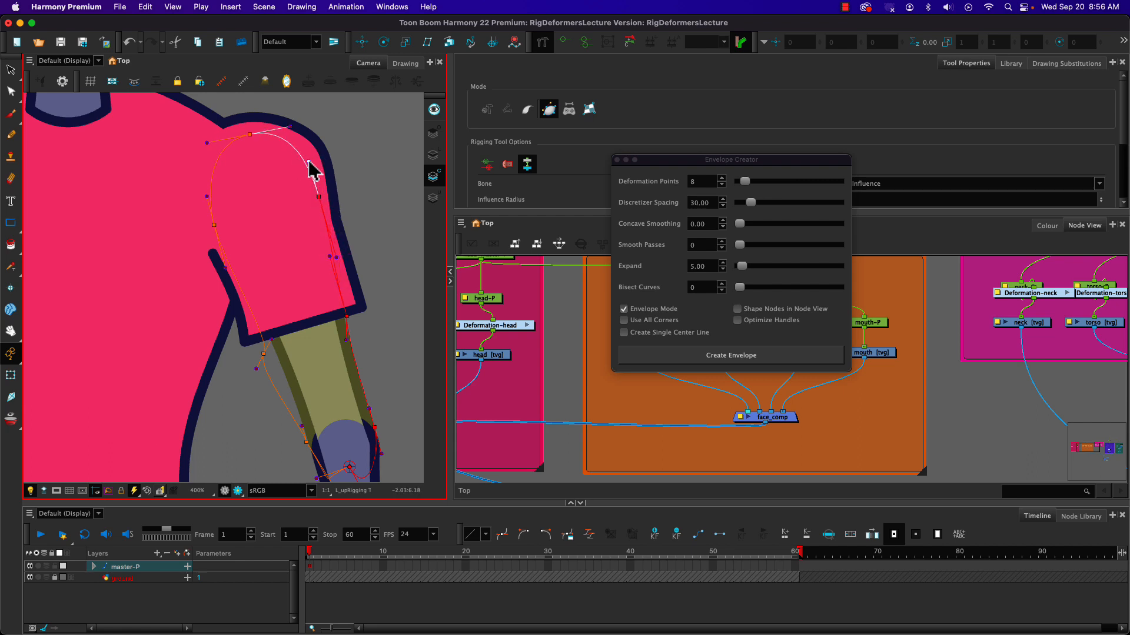
{"action": "left_click", "coordinate": [330, 259]}
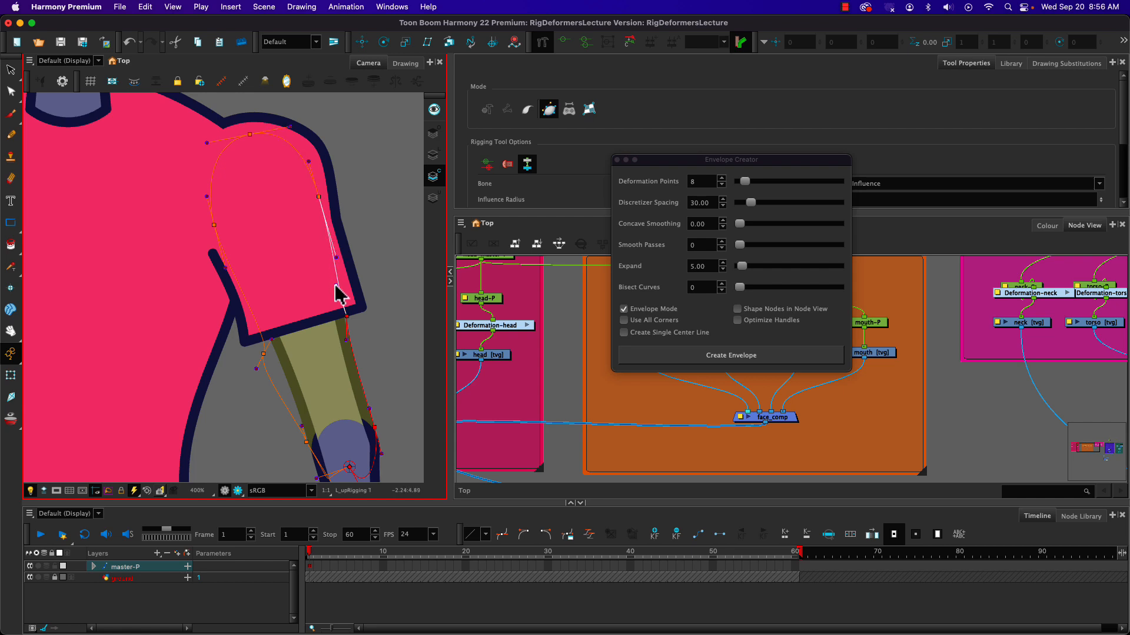
{"action": "left_click", "coordinate": [336, 285]}
{"action": "left_click_drag", "start_coordinate": [338, 258], "coordinate": [329, 240]}
{"action": "left_click", "coordinate": [348, 343]}
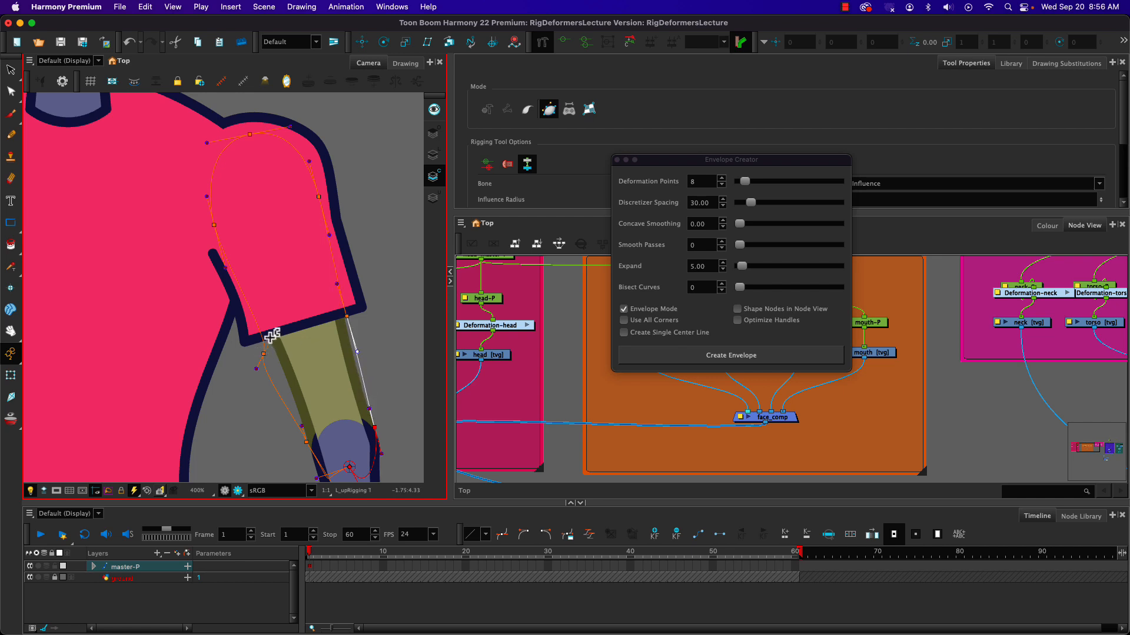
{"action": "left_click_drag", "start_coordinate": [265, 353], "coordinate": [273, 342]}
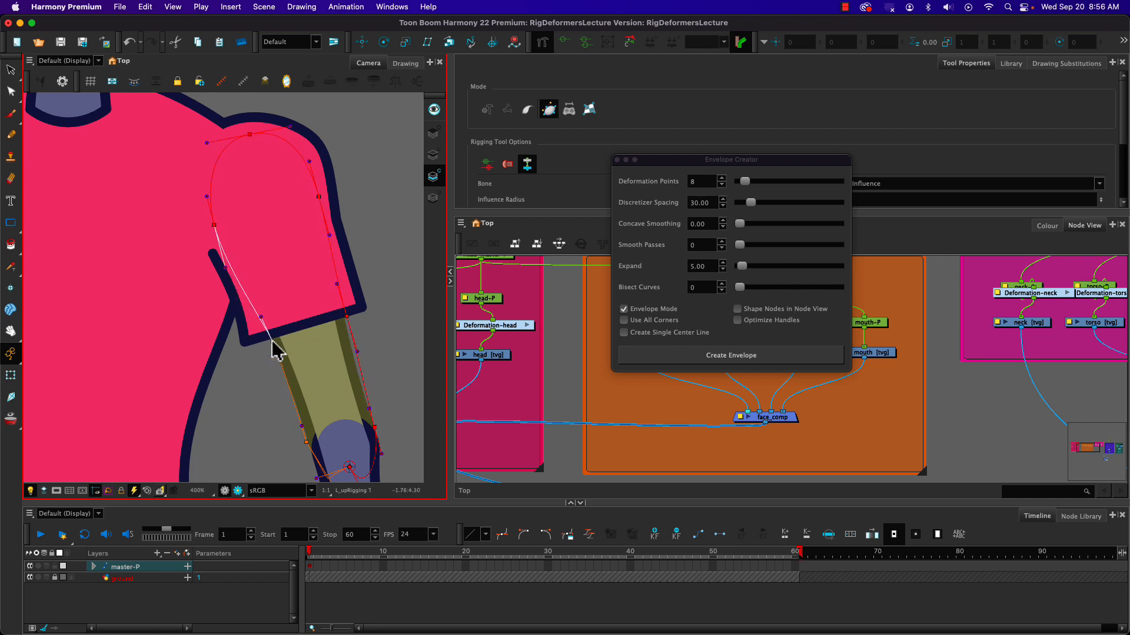
{"action": "mouse_move", "coordinate": [212, 227]}
{"action": "left_mouse_down"}
{"action": "mouse_move", "coordinate": [230, 226]}
{"action": "mouse_move", "coordinate": [218, 189]}
{"action": "mouse_move", "coordinate": [226, 218]}
{"action": "left_mouse_up"}
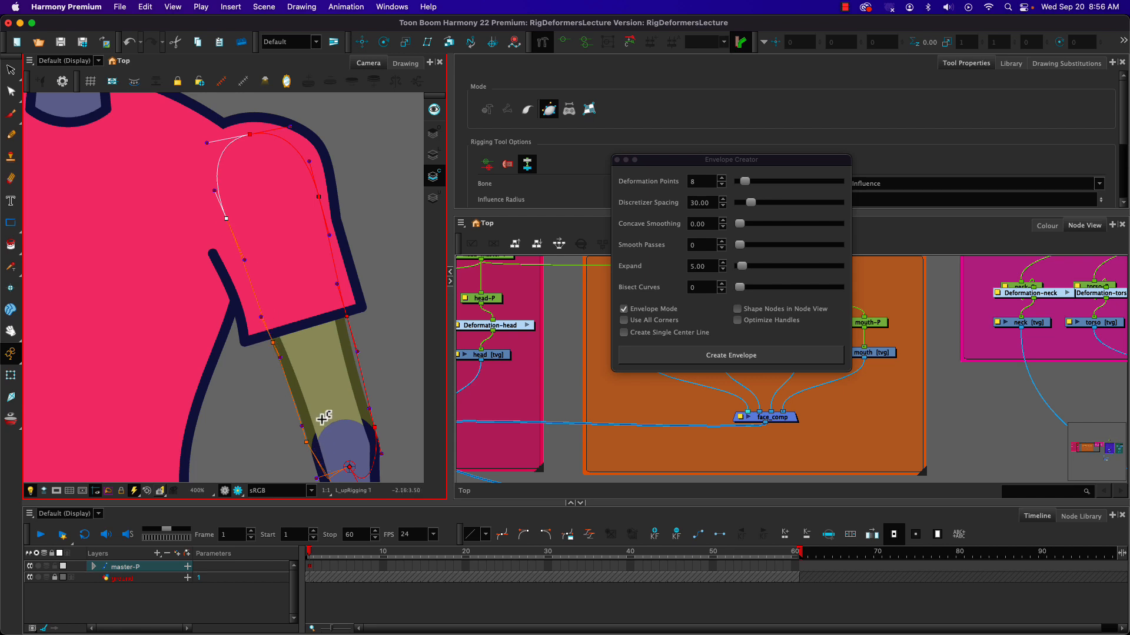
Round the elbow end of the upper arm envelope by lowering the end point and adjusting the handles on both sides
{"action": "scroll", "coordinate": [316, 368], "scroll_direction": "down", "scroll_amount": 5}
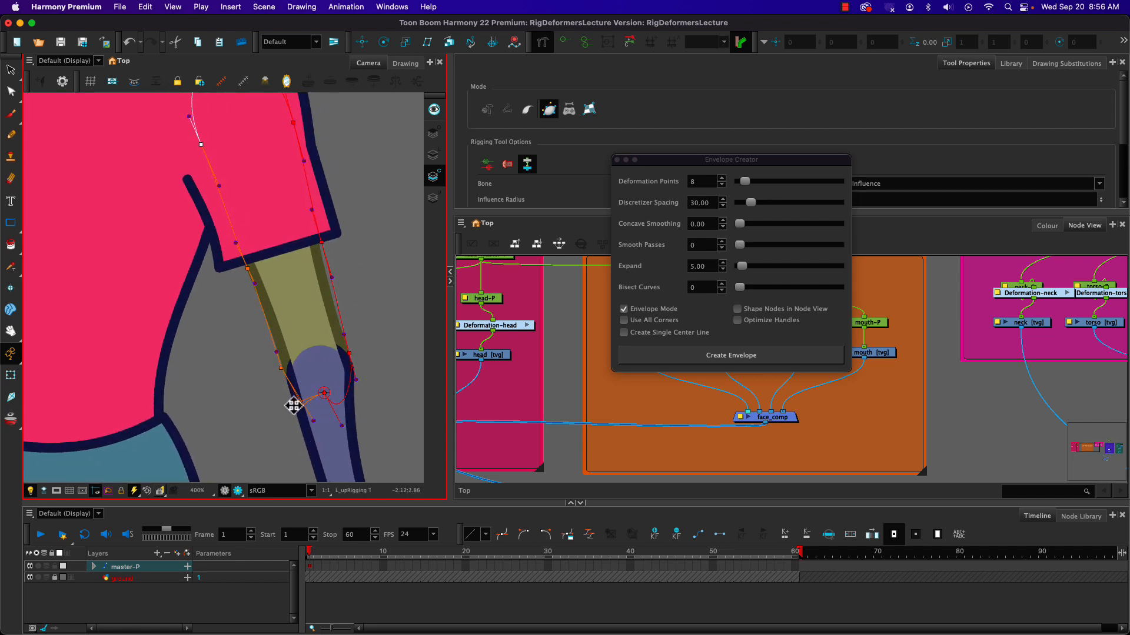
{"action": "left_click_drag", "start_coordinate": [293, 405], "coordinate": [287, 382]}
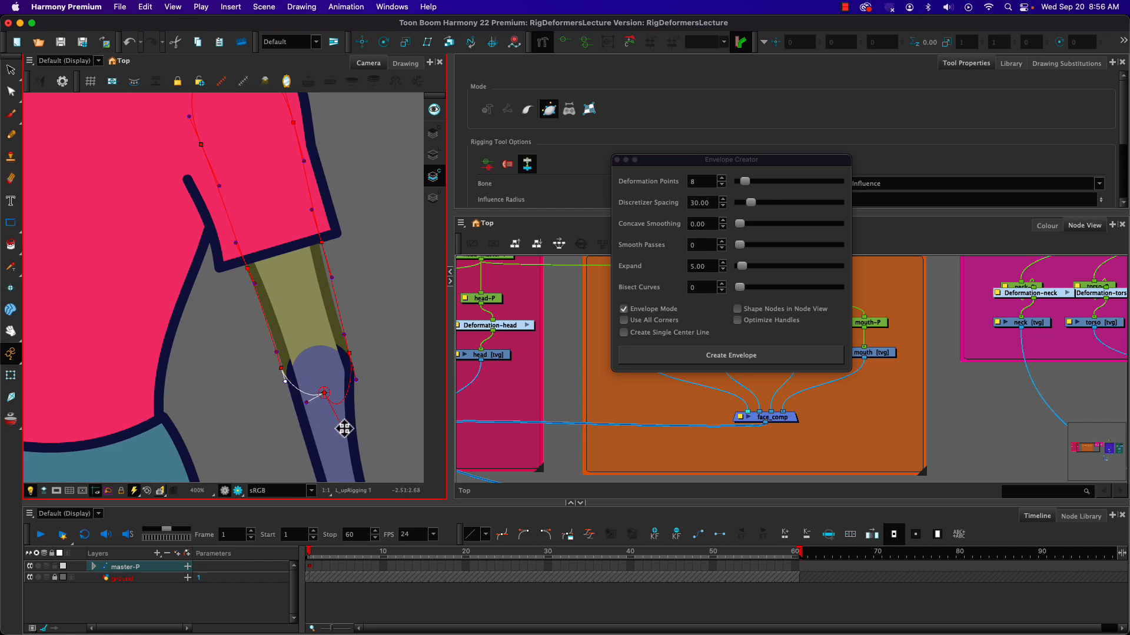
{"action": "left_click_drag", "start_coordinate": [343, 426], "coordinate": [308, 396]}
{"action": "left_click", "coordinate": [337, 389]}
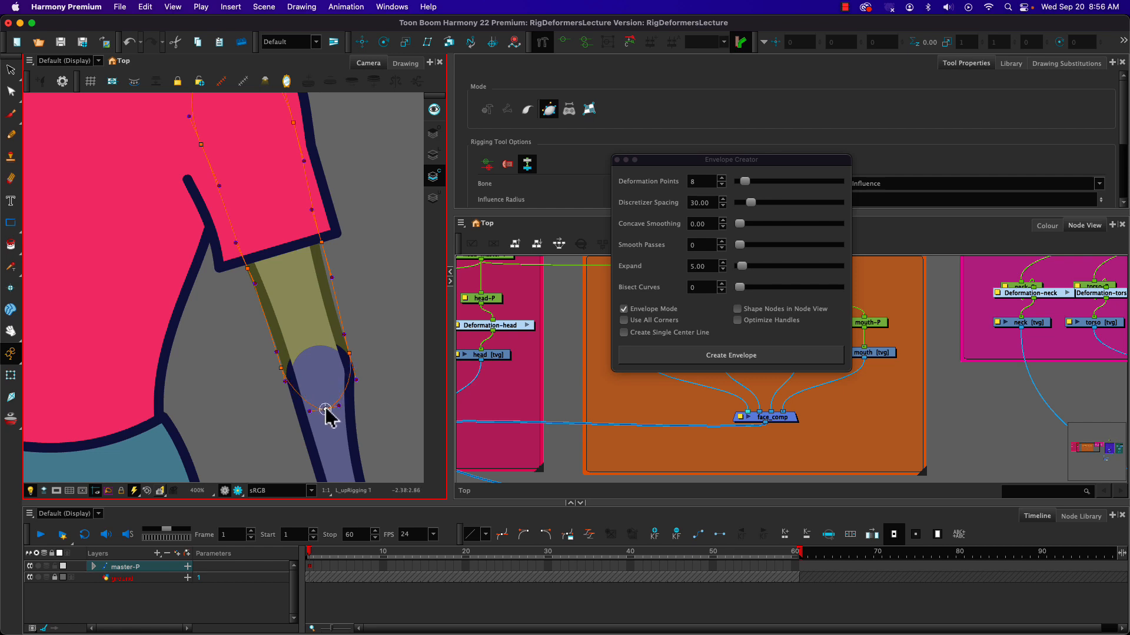
{"action": "left_click", "coordinate": [314, 413]}
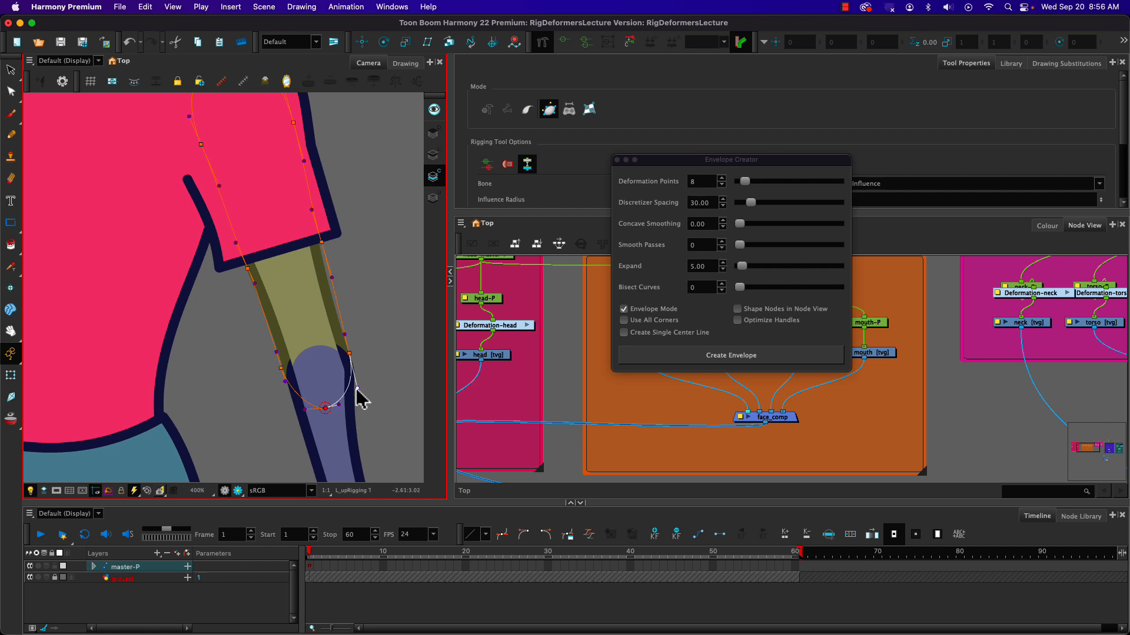
{"action": "left_click_drag", "start_coordinate": [356, 388], "coordinate": [358, 385]}
{"action": "left_click", "coordinate": [333, 279]}
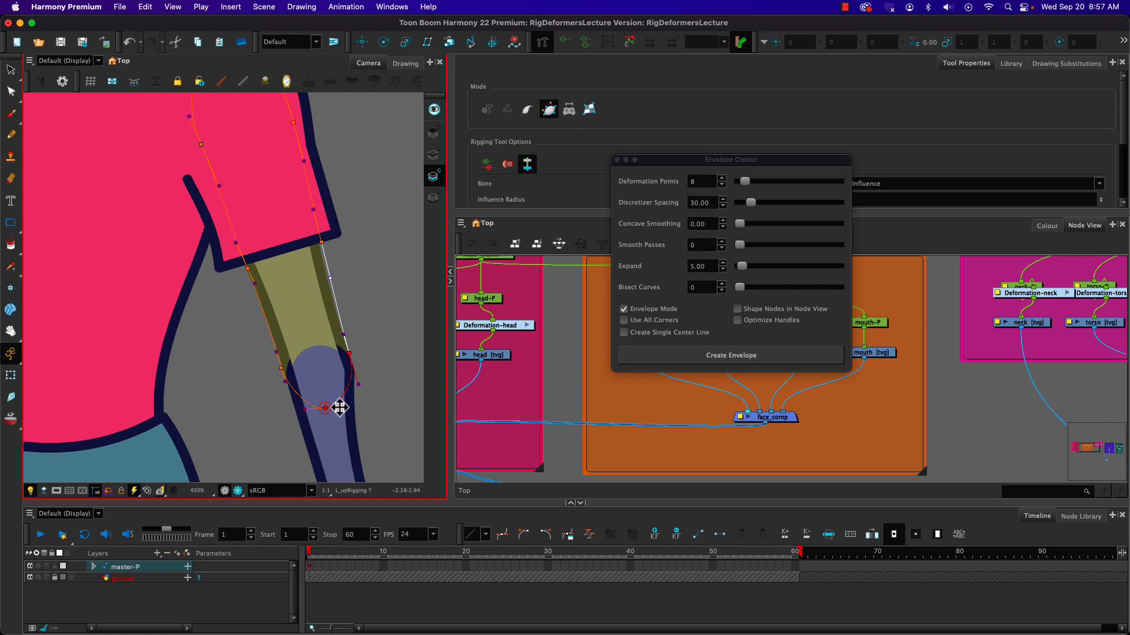
Select the forearm drawing and place envelope points by hand from the elbow down its inner side toward the wrist
{"action": "mouse_move", "coordinate": [302, 340]}
{"action": "left_mouse_down"}
{"action": "mouse_move", "coordinate": [325, 454]}
{"action": "mouse_move", "coordinate": [292, 247]}
{"action": "mouse_move", "coordinate": [278, 221]}
{"action": "left_mouse_up"}
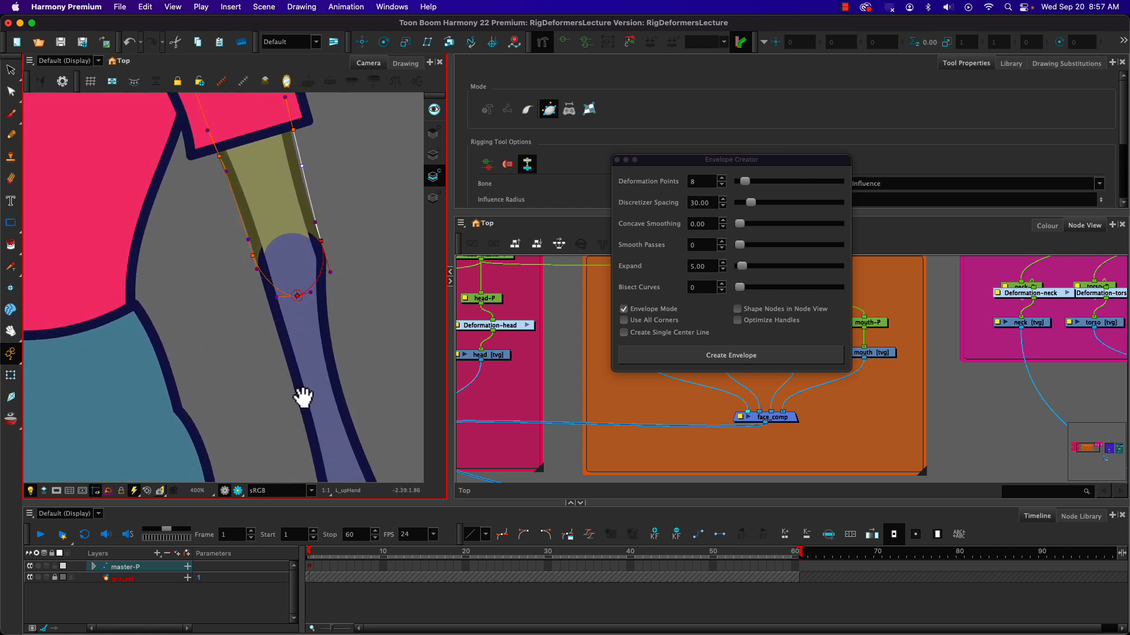
{"action": "mouse_move", "coordinate": [303, 397]}
{"action": "left_mouse_down"}
{"action": "mouse_move", "coordinate": [272, 280]}
{"action": "mouse_move", "coordinate": [275, 302]}
{"action": "left_mouse_up"}
{"action": "left_click", "coordinate": [284, 309]}
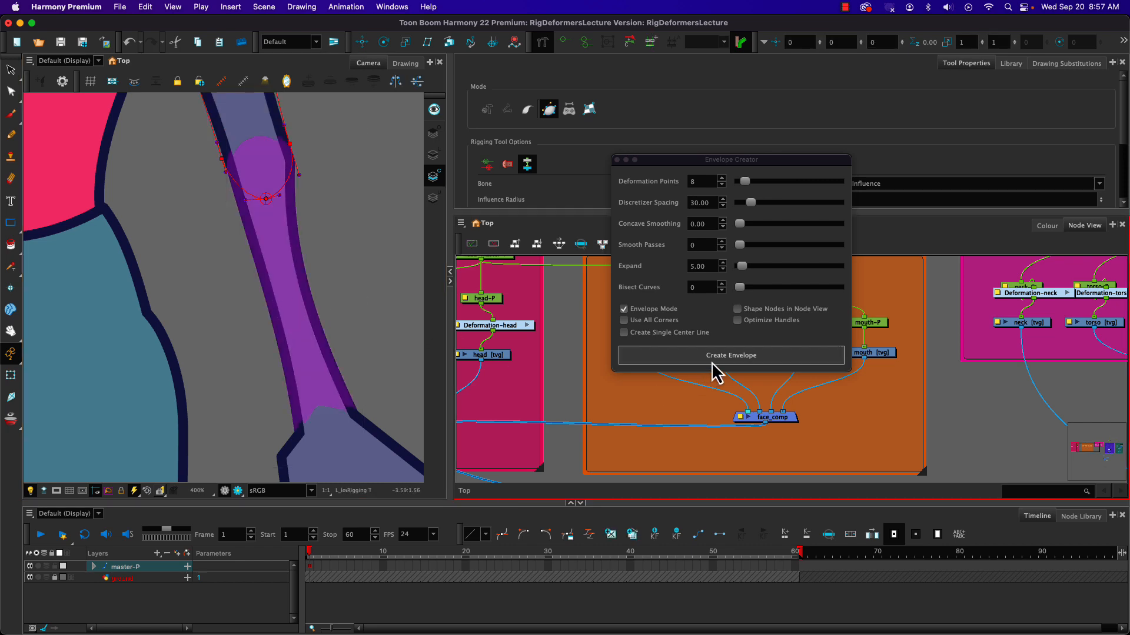
{"action": "left_click", "coordinate": [571, 203]}
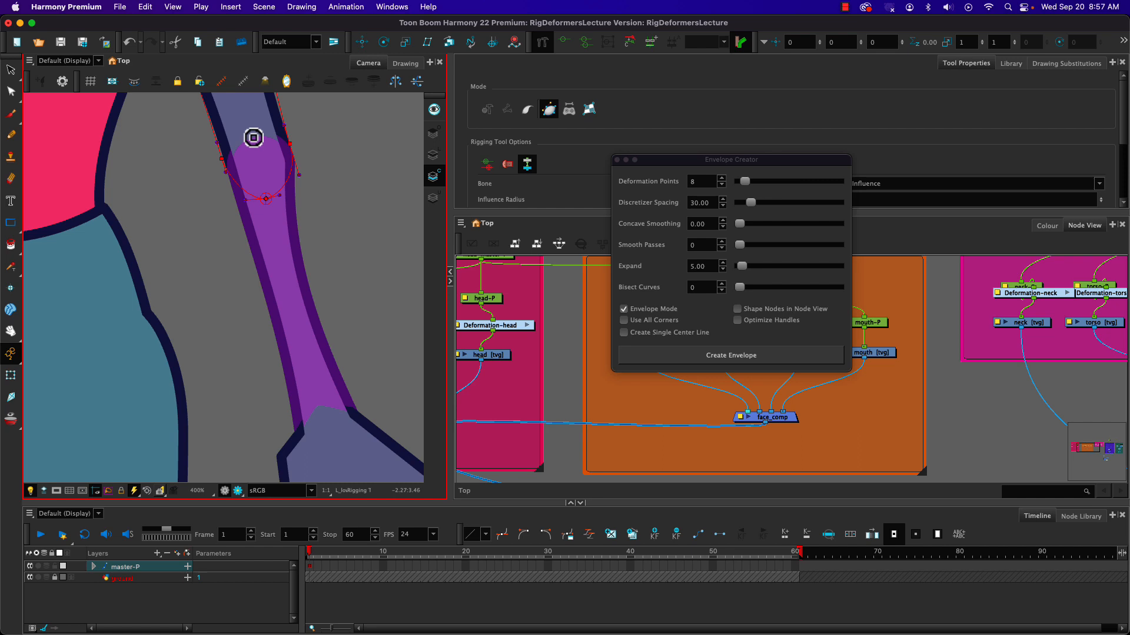
{"action": "left_click", "coordinate": [223, 176]}
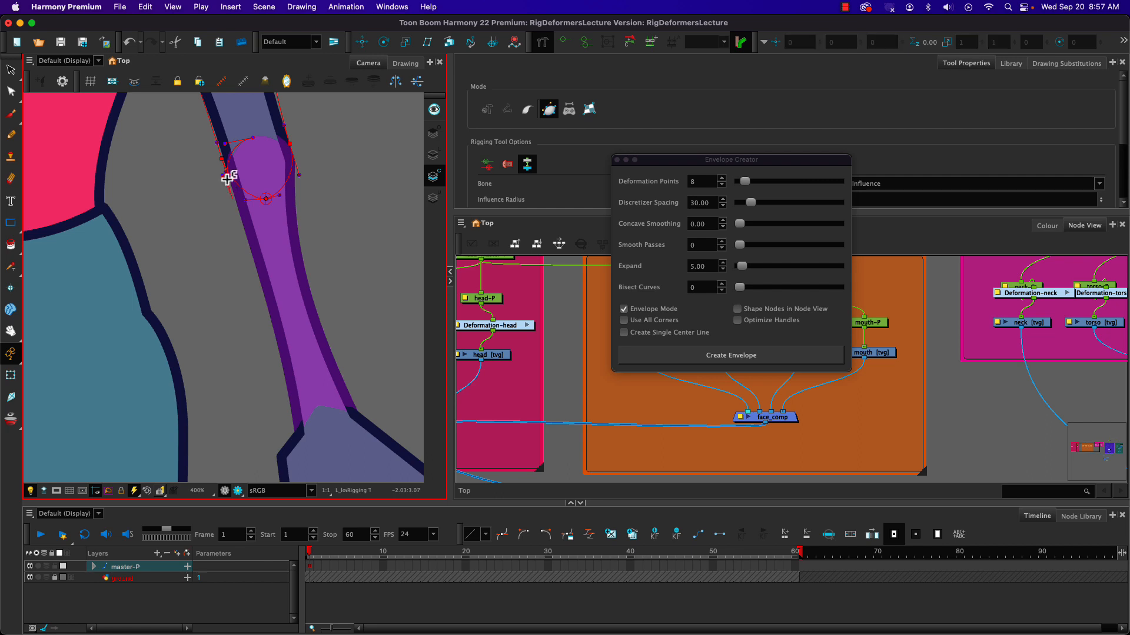
{"action": "left_click", "coordinate": [265, 299]}
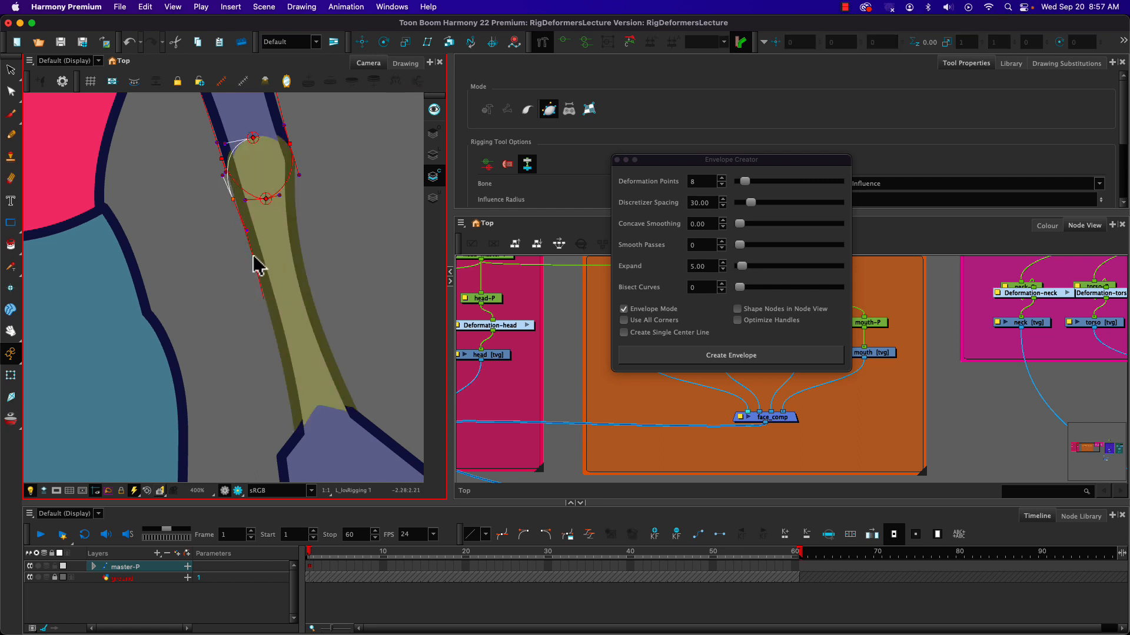
{"action": "left_click", "coordinate": [277, 355]}
{"action": "left_click", "coordinate": [287, 395]}
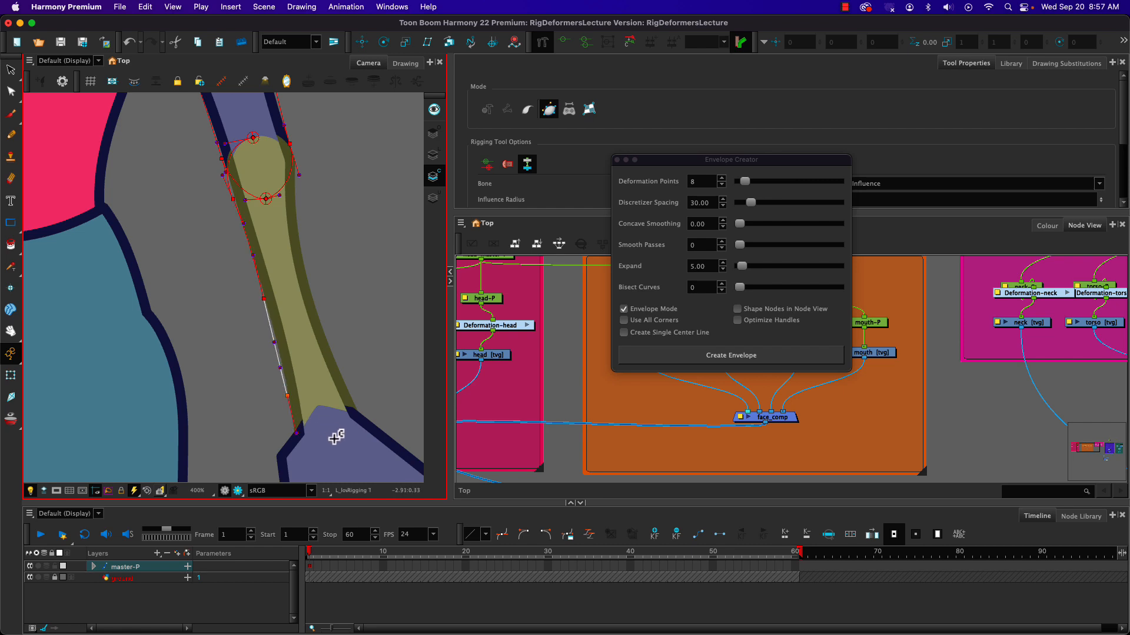
Continue the forearm envelope with curved points around the wrist end, at the outer wrist and midway up the outer side
{"action": "mouse_move", "coordinate": [333, 436]}
{"action": "left_mouse_down"}
{"action": "mouse_move", "coordinate": [310, 450]}
{"action": "mouse_move", "coordinate": [317, 442]}
{"action": "left_mouse_up"}
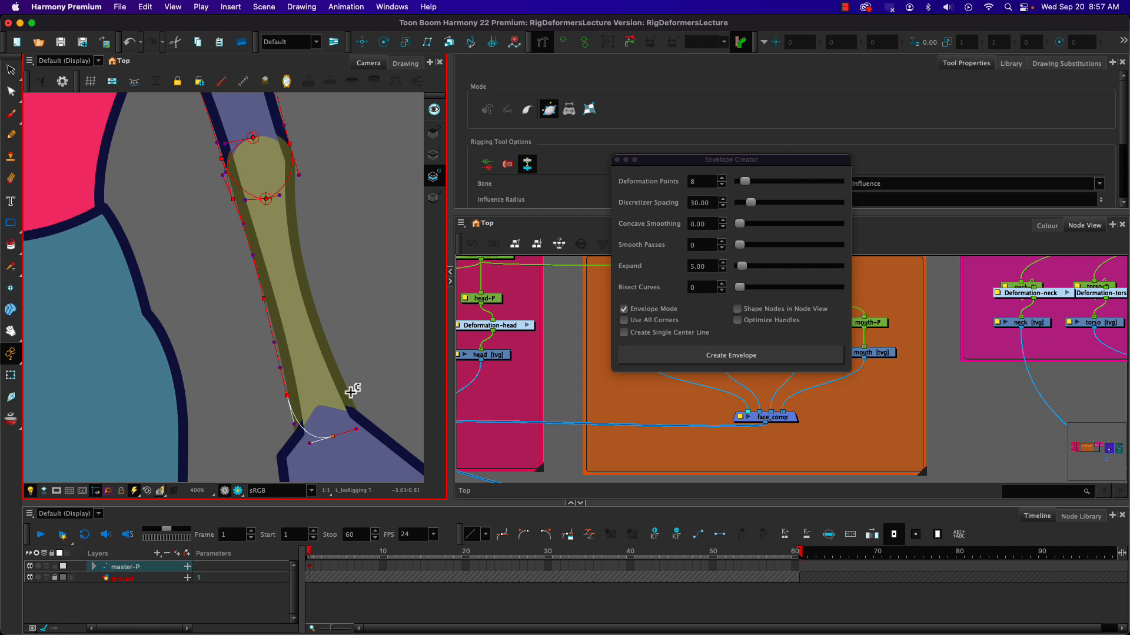
{"action": "left_click_drag", "start_coordinate": [350, 390], "coordinate": [339, 368]}
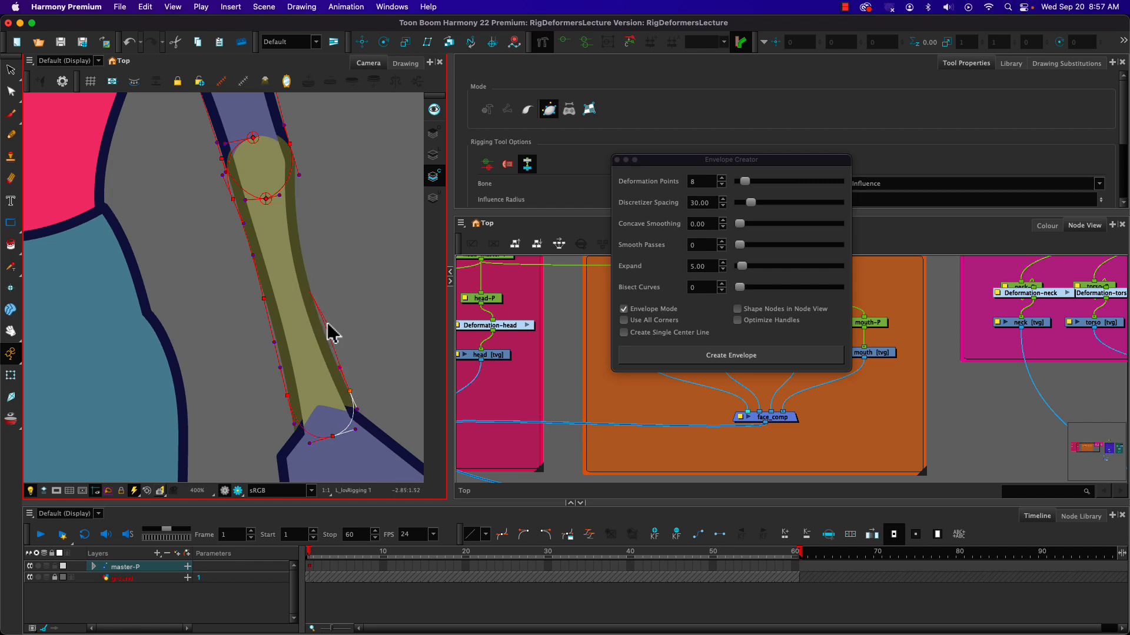
{"action": "left_click_drag", "start_coordinate": [308, 290], "coordinate": [322, 327]}
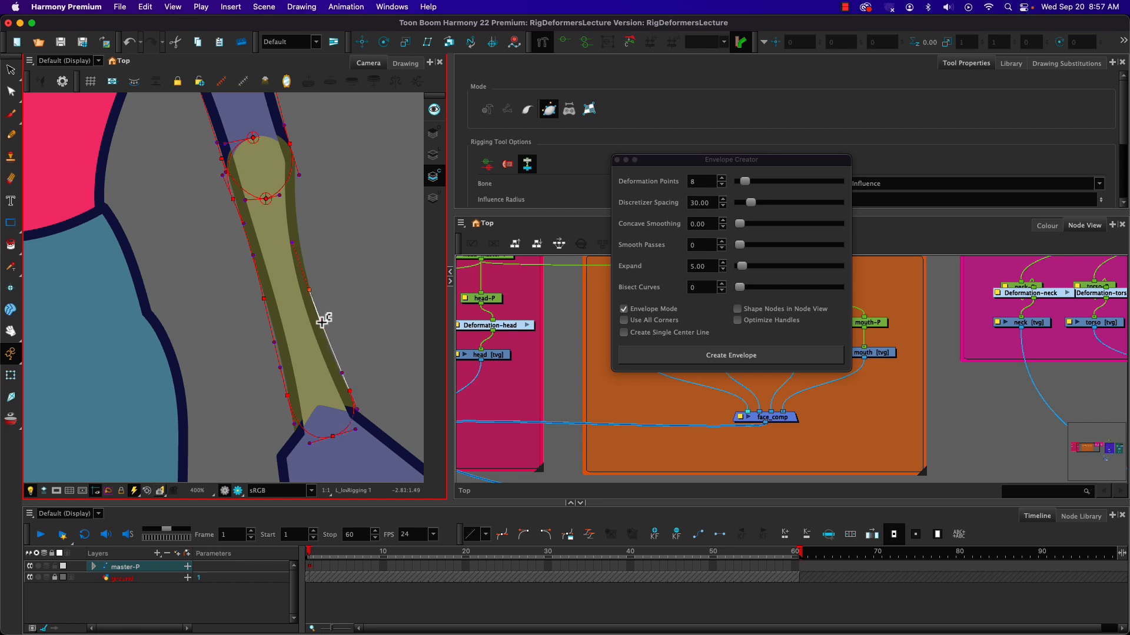
Try to add an outer elbow point and close the forearm envelope on its starting point
{"action": "left_click", "coordinate": [292, 154]}
{"action": "left_click_drag", "start_coordinate": [298, 188], "coordinate": [302, 189]}
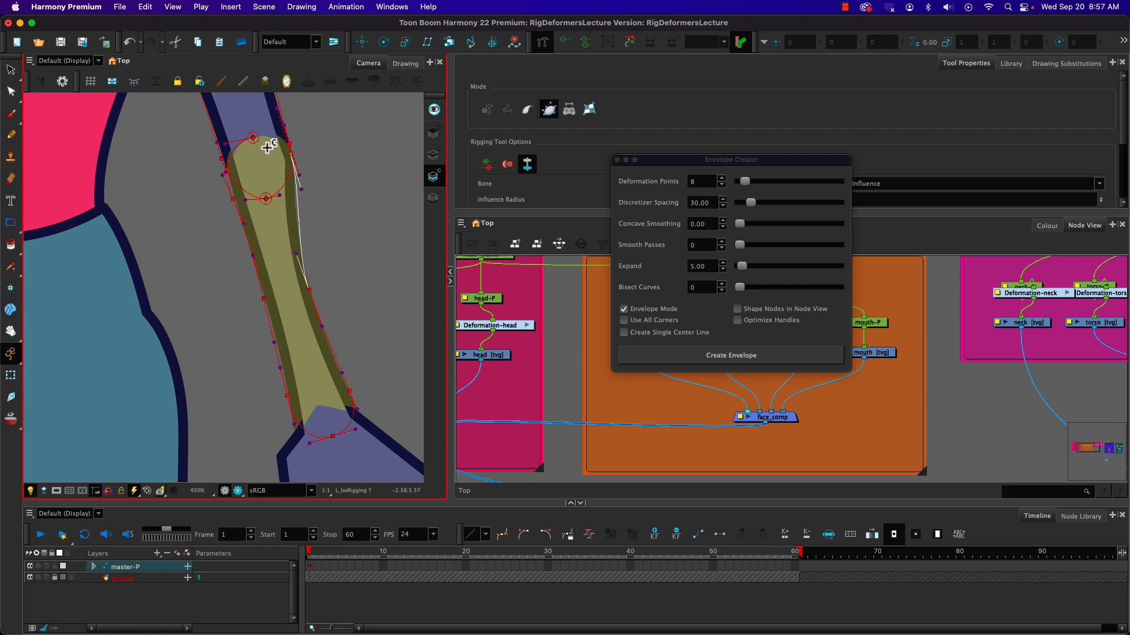
{"action": "mouse_move", "coordinate": [254, 139]}
{"action": "left_mouse_down"}
{"action": "mouse_move", "coordinate": [268, 136]}
{"action": "mouse_move", "coordinate": [255, 138]}
{"action": "left_mouse_up"}
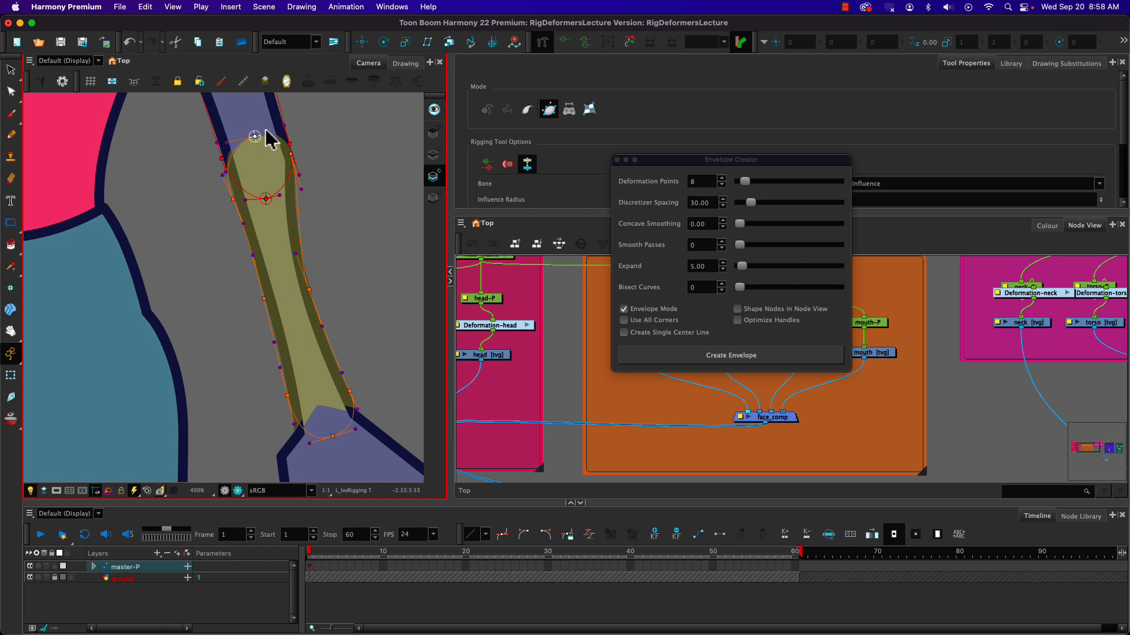
{"action": "key", "text": "Escape"}
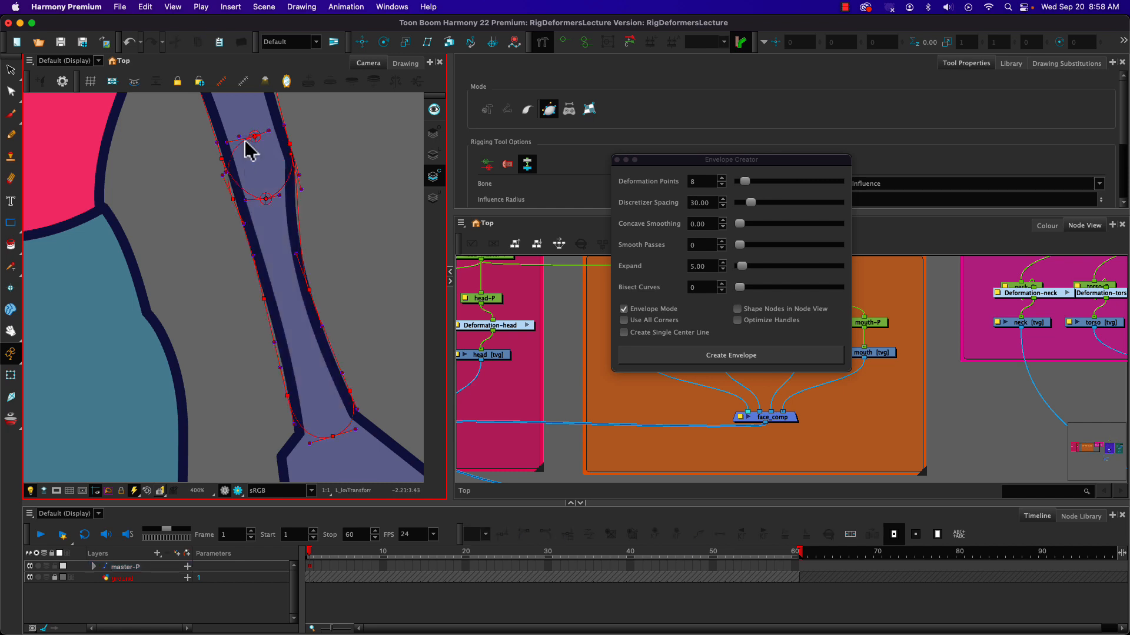
{"action": "left_click", "coordinate": [246, 140]}
{"action": "key", "text": "Escape"}
{"action": "left_click", "coordinate": [291, 156]}
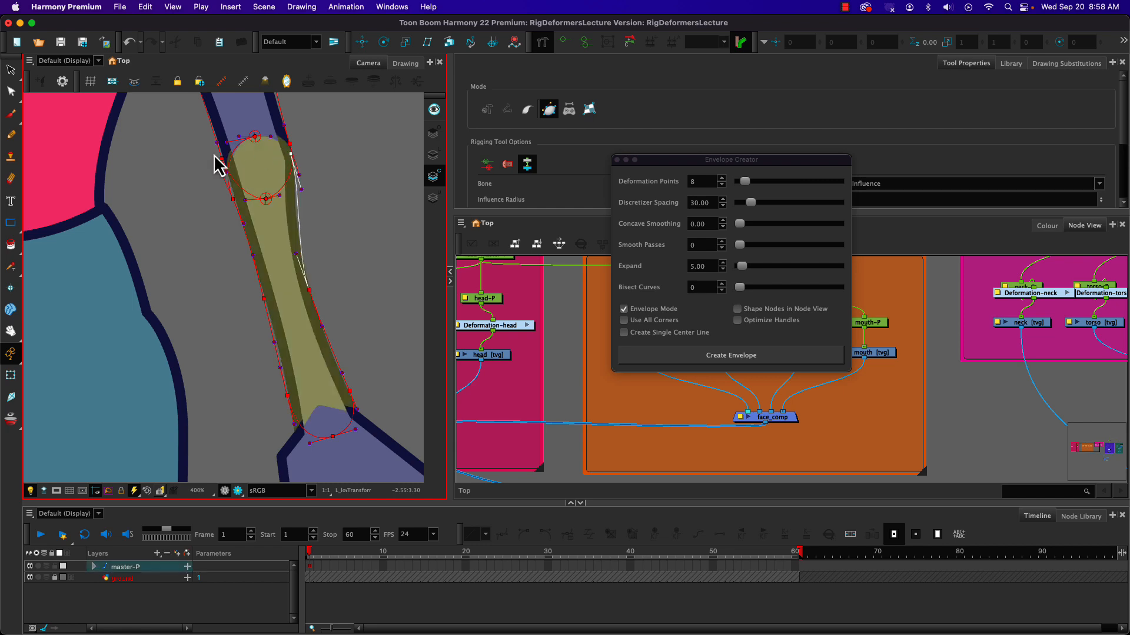
{"action": "left_click", "coordinate": [254, 139]}
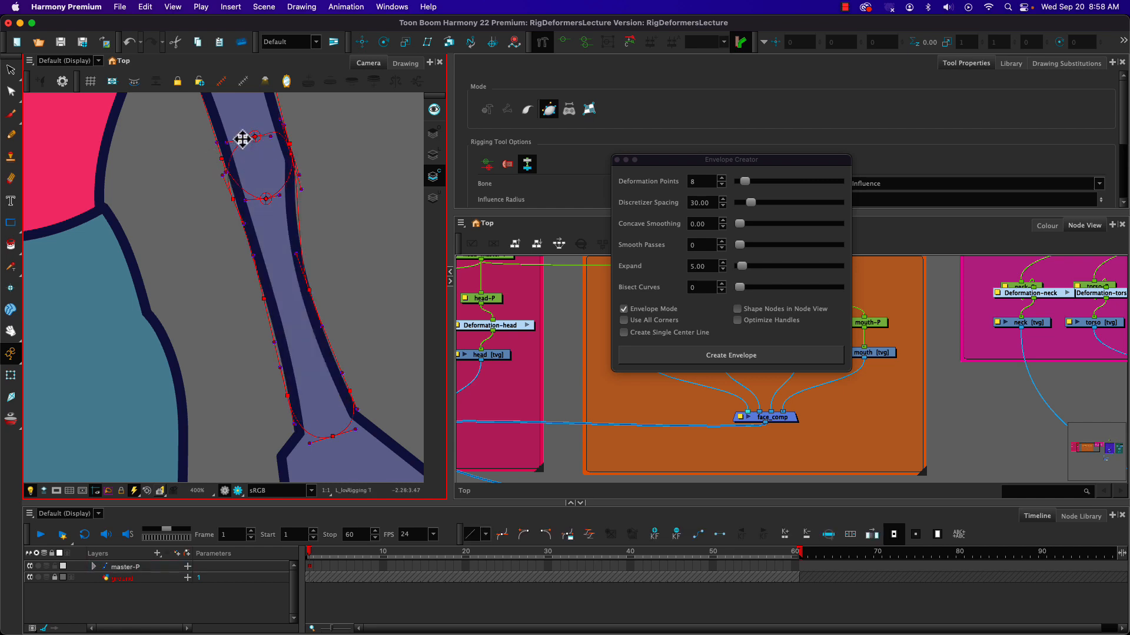
{"action": "left_click", "coordinate": [271, 139]}
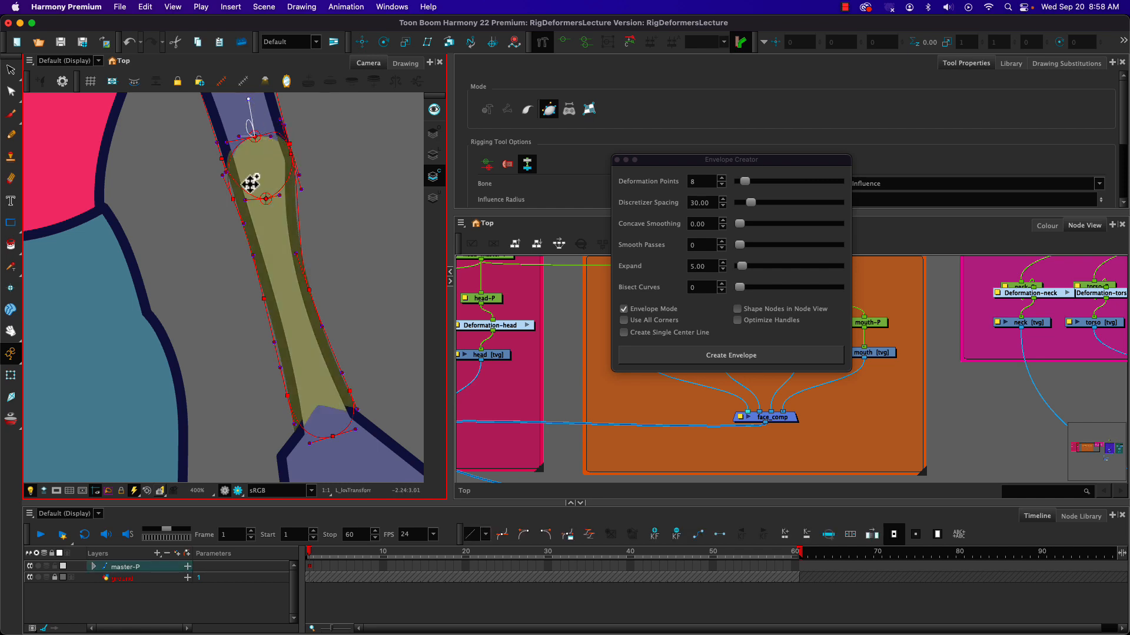
Undo the closing attempts and the outer elbow point of the forearm envelope
{"action": "key", "text": "super+z"}
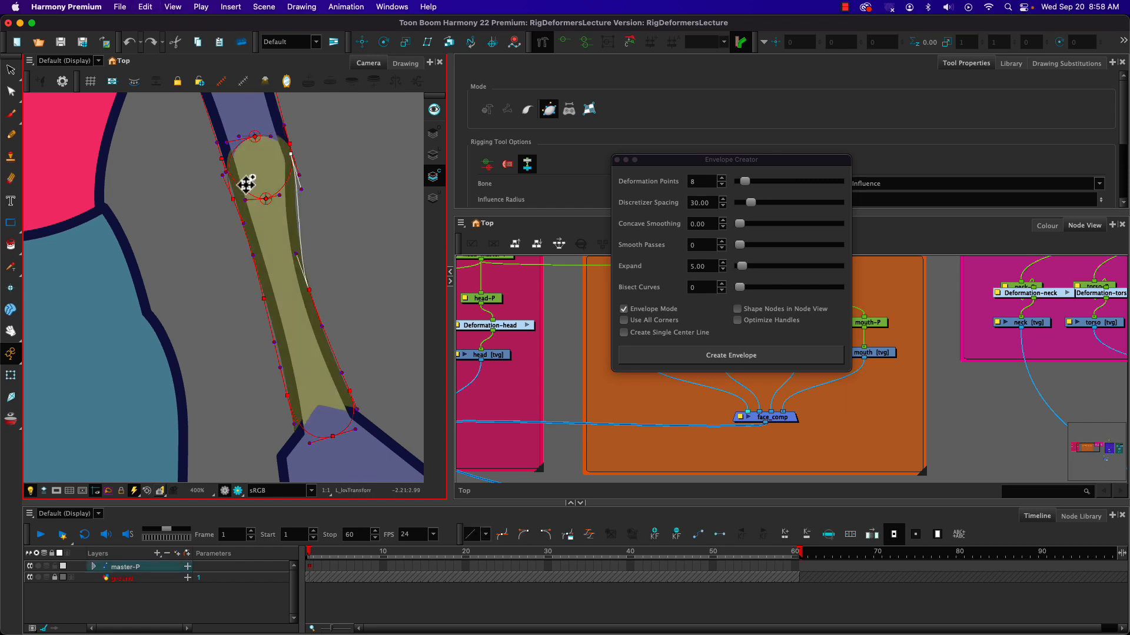
{"action": "key", "text": "super+z"}
{"action": "key", "text": "super+z"}
{"action": "key", "text": "super+z"}
{"action": "key", "text": "super+z"}
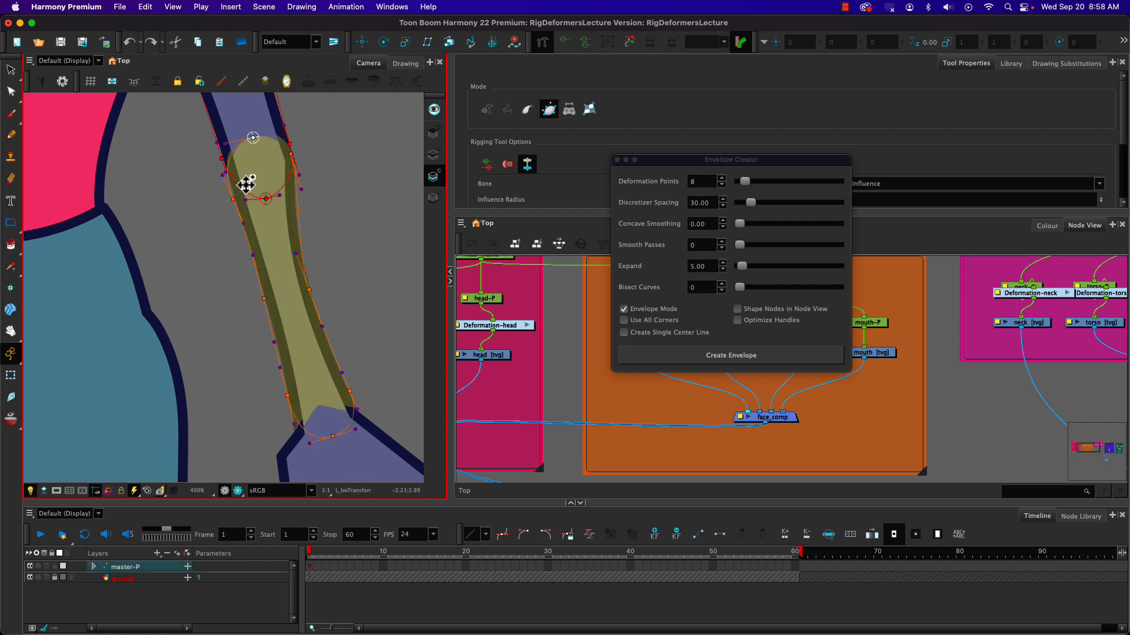
{"action": "key", "text": "super+z"}
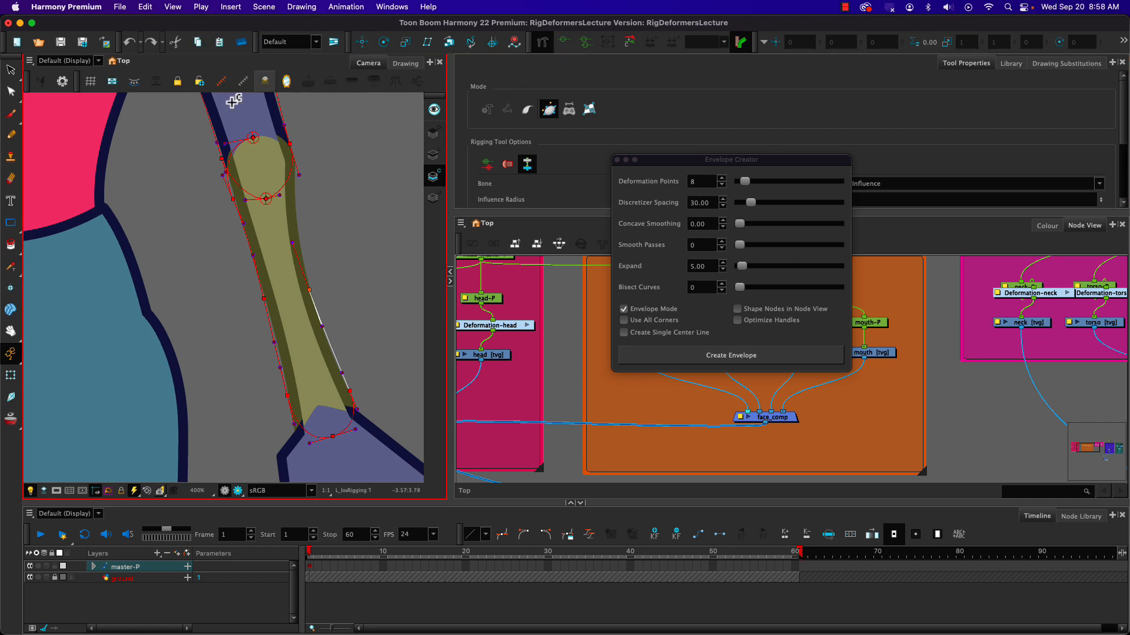
{"action": "key", "text": "super+z"}
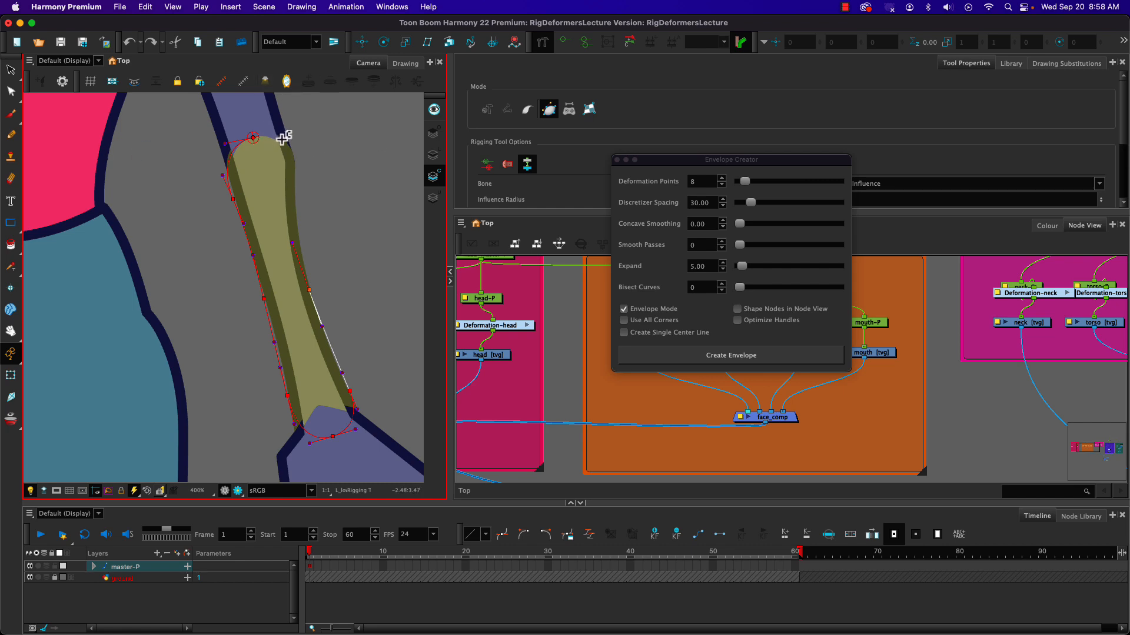
Place an outer elbow point, close the forearm envelope on its starting point, and round the elbow end with the handles
{"action": "left_click", "coordinate": [312, 291]}
{"action": "left_click_drag", "start_coordinate": [295, 164], "coordinate": [296, 205]}
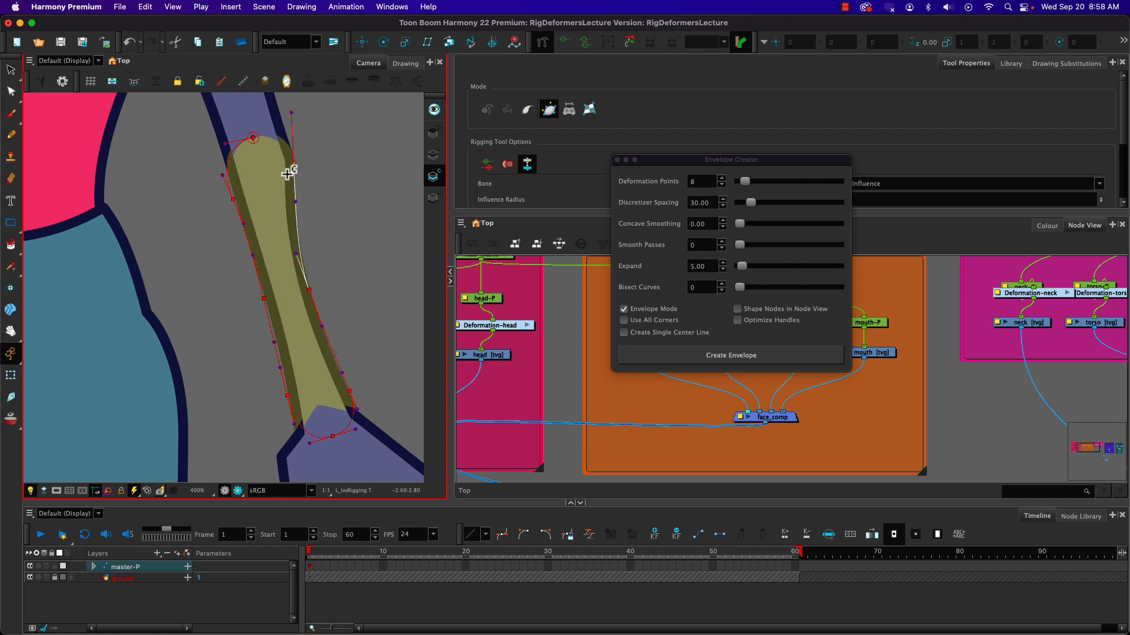
{"action": "left_click", "coordinate": [252, 138]}
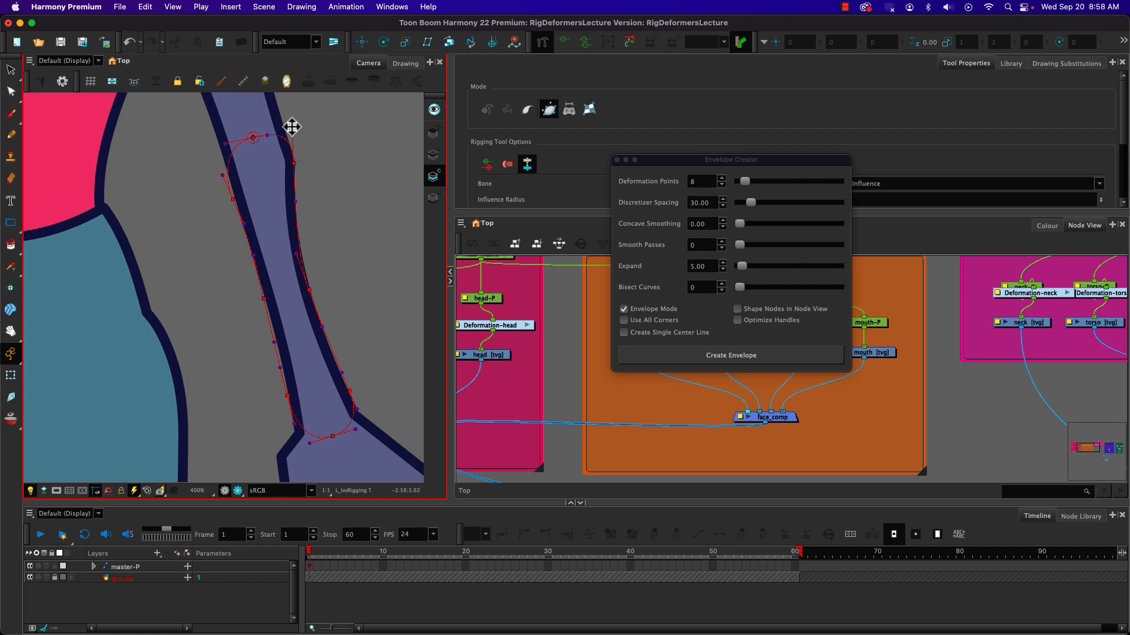
{"action": "left_click_drag", "start_coordinate": [292, 127], "coordinate": [290, 135]}
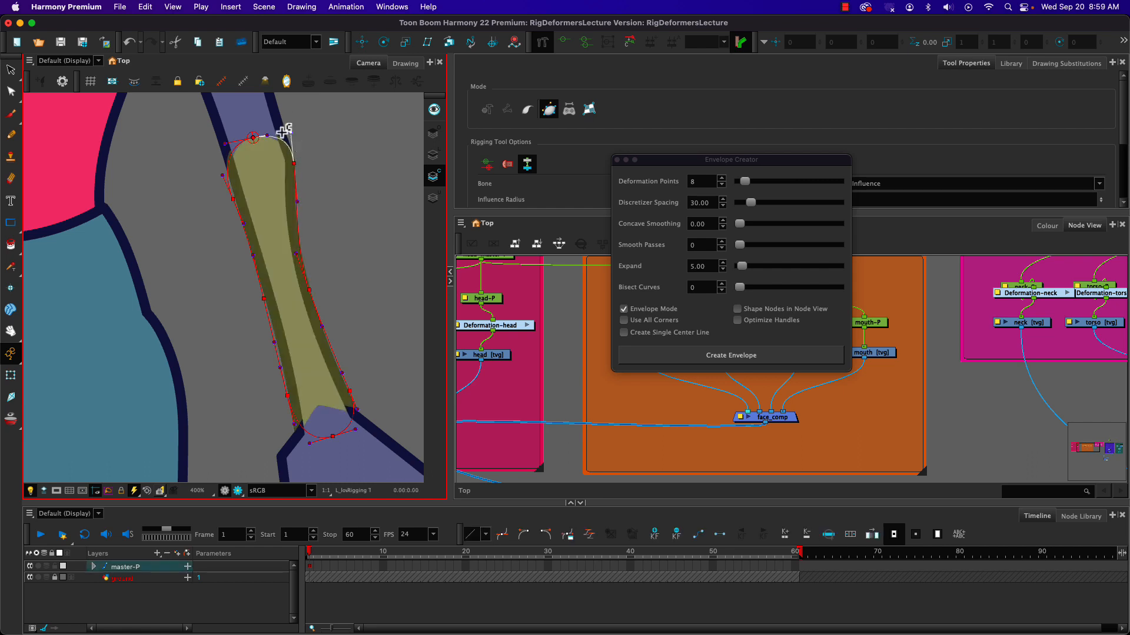
{"action": "left_click_drag", "start_coordinate": [268, 131], "coordinate": [257, 130]}
{"action": "left_click", "coordinate": [276, 343]}
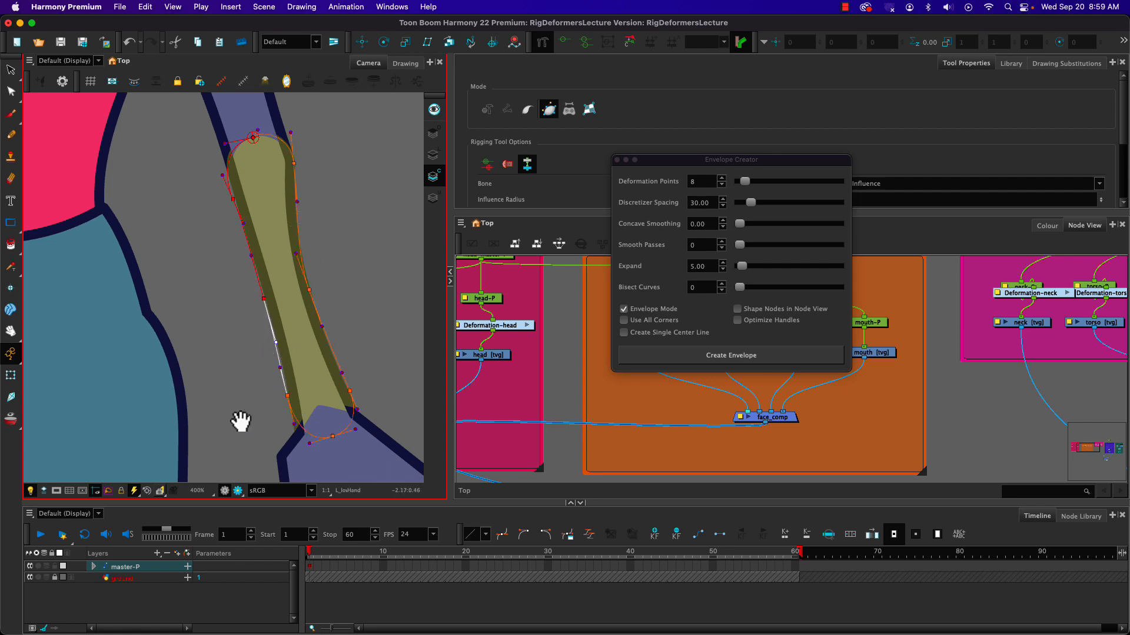
Create an envelope with 10 deformation points on the hand drawing
{"action": "left_click_drag", "start_coordinate": [240, 421], "coordinate": [148, 205]}
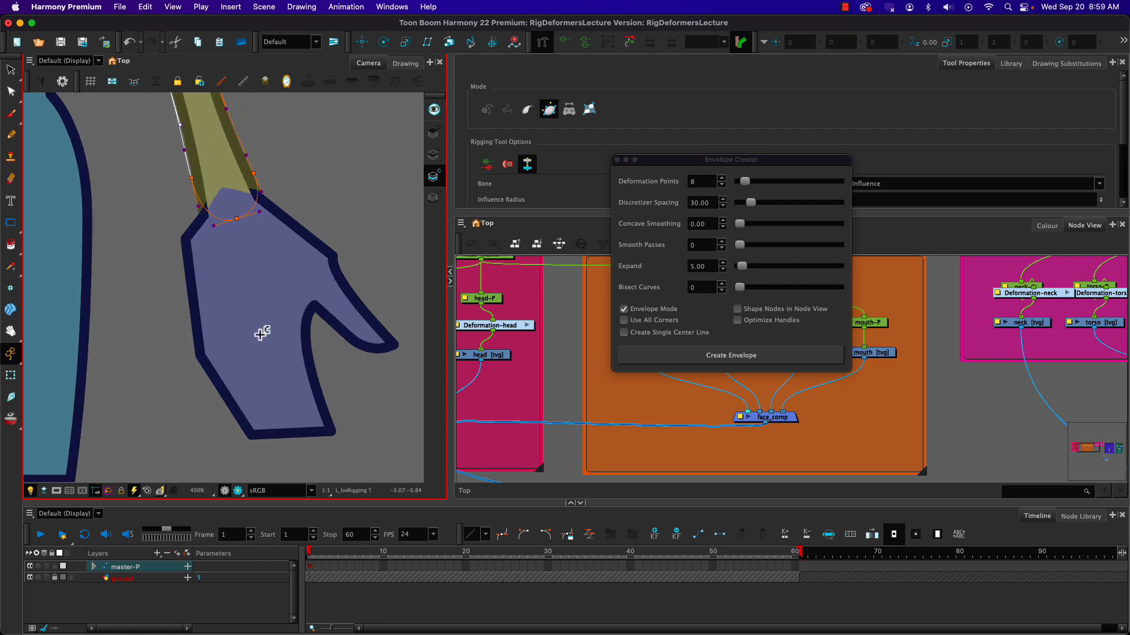
{"action": "left_click", "coordinate": [260, 341]}
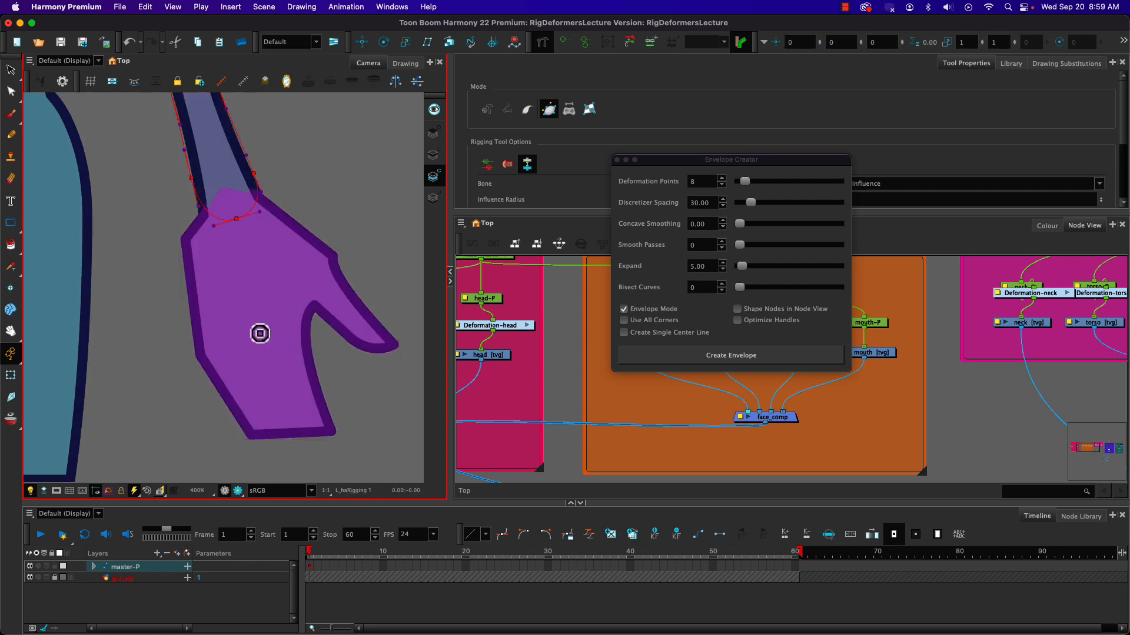
{"action": "left_click", "coordinate": [712, 183]}
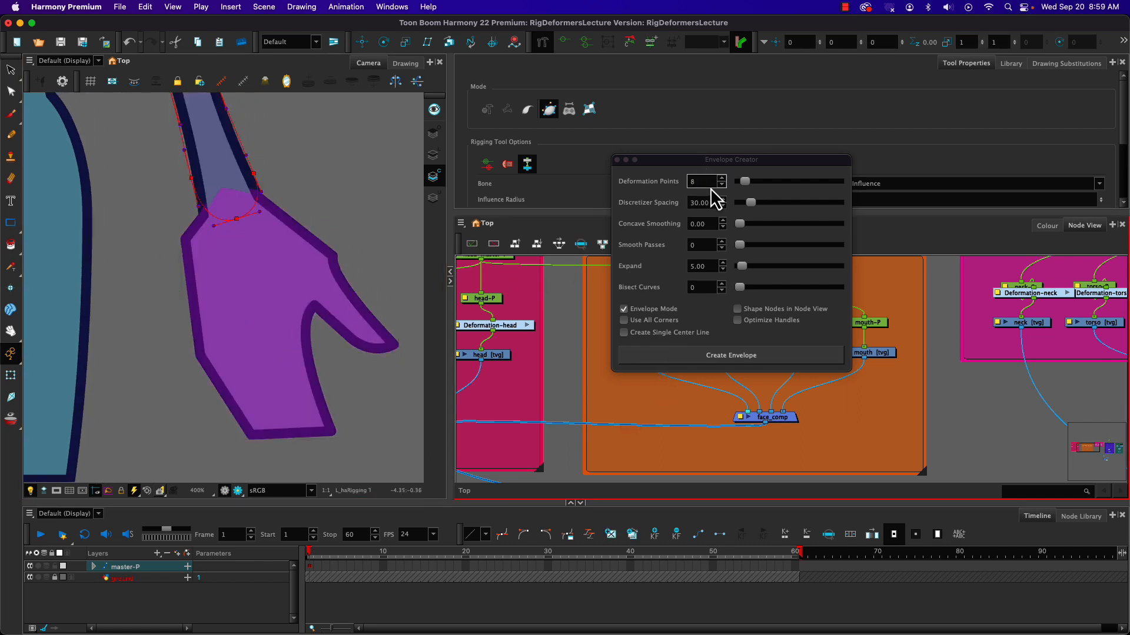
{"action": "left_click", "coordinate": [722, 179]}
{"action": "left_click", "coordinate": [722, 178]}
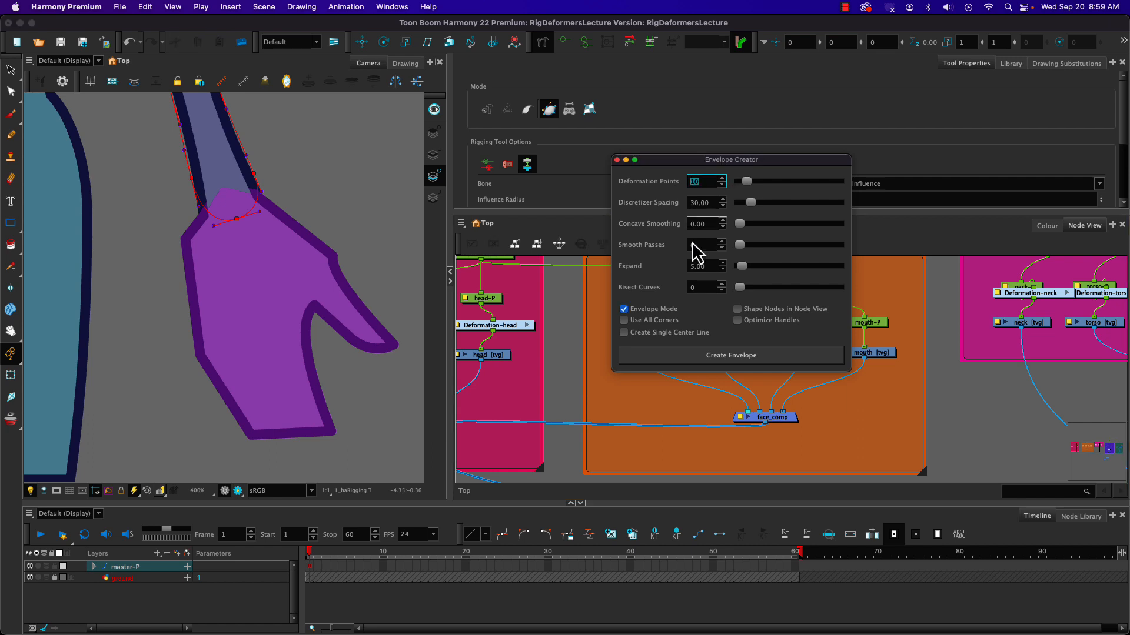
{"action": "left_click", "coordinate": [672, 354]}
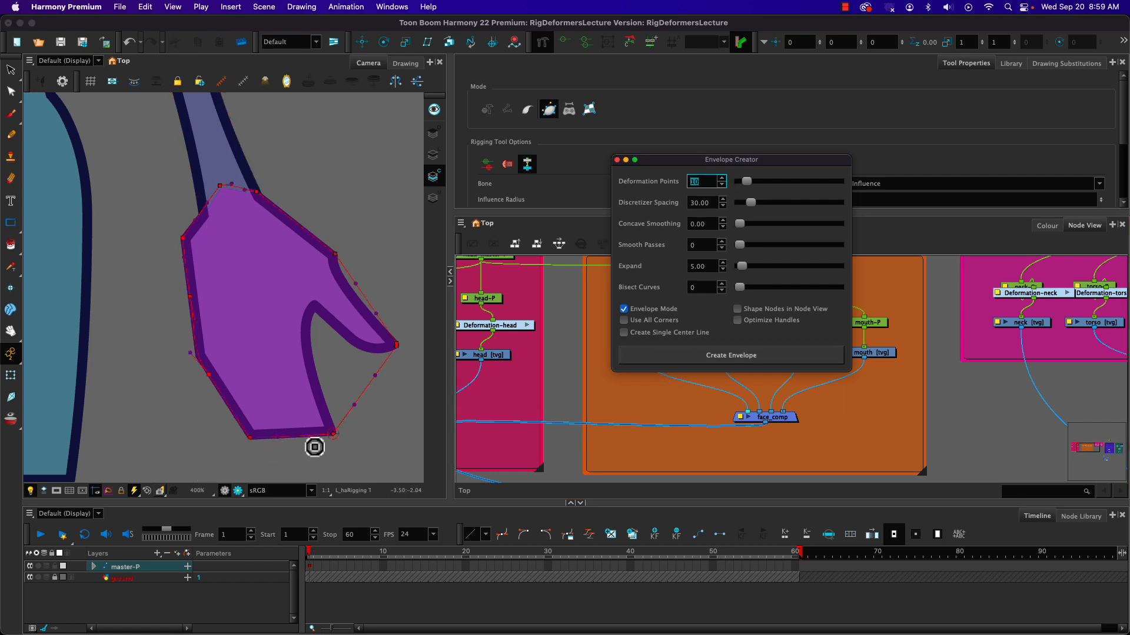
Move the lower thumb-tip point of the hand envelope into the notch between thumb and fingers and adjust its handle
{"action": "scroll", "coordinate": [391, 356], "scroll_direction": "up", "scroll_amount": 2}
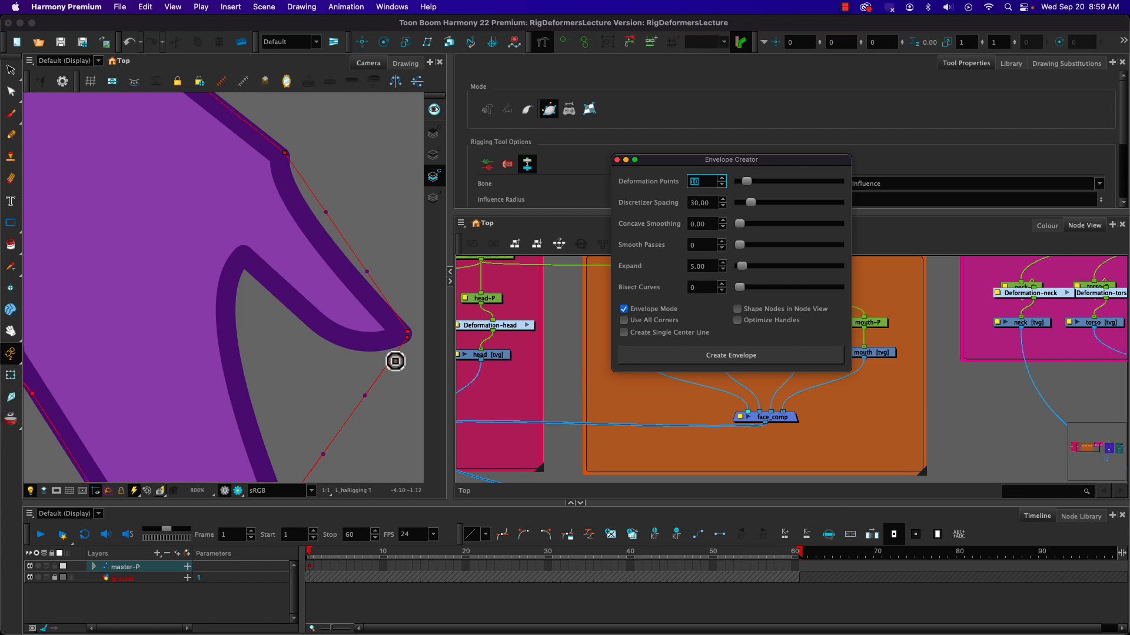
{"action": "scroll", "coordinate": [395, 361], "scroll_direction": "up", "scroll_amount": 1}
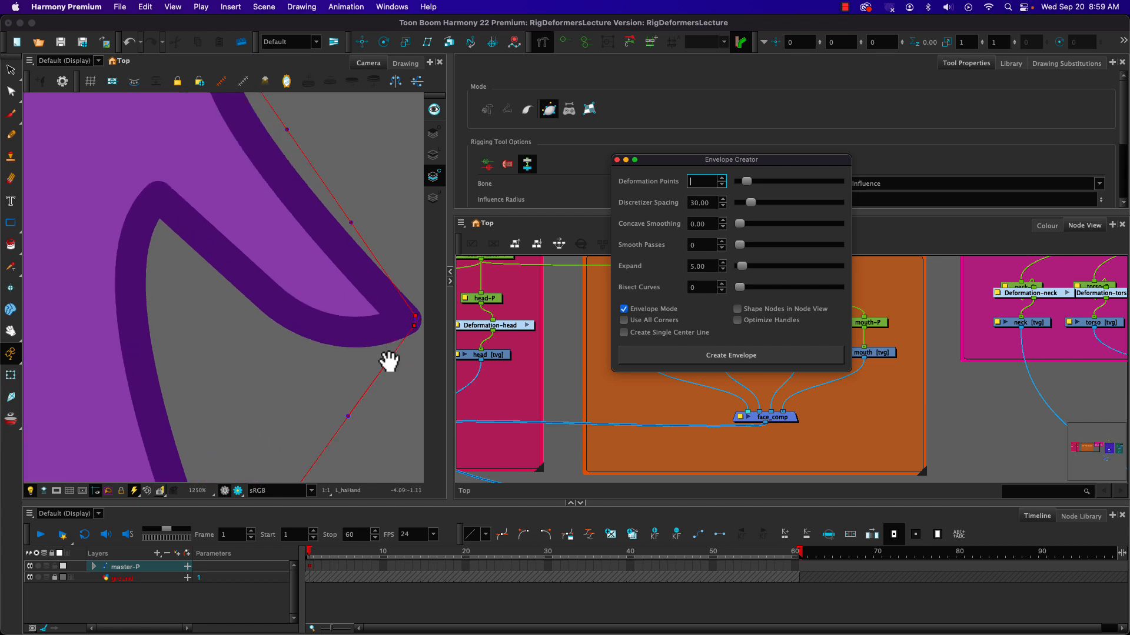
{"action": "left_click_drag", "start_coordinate": [388, 360], "coordinate": [306, 361]}
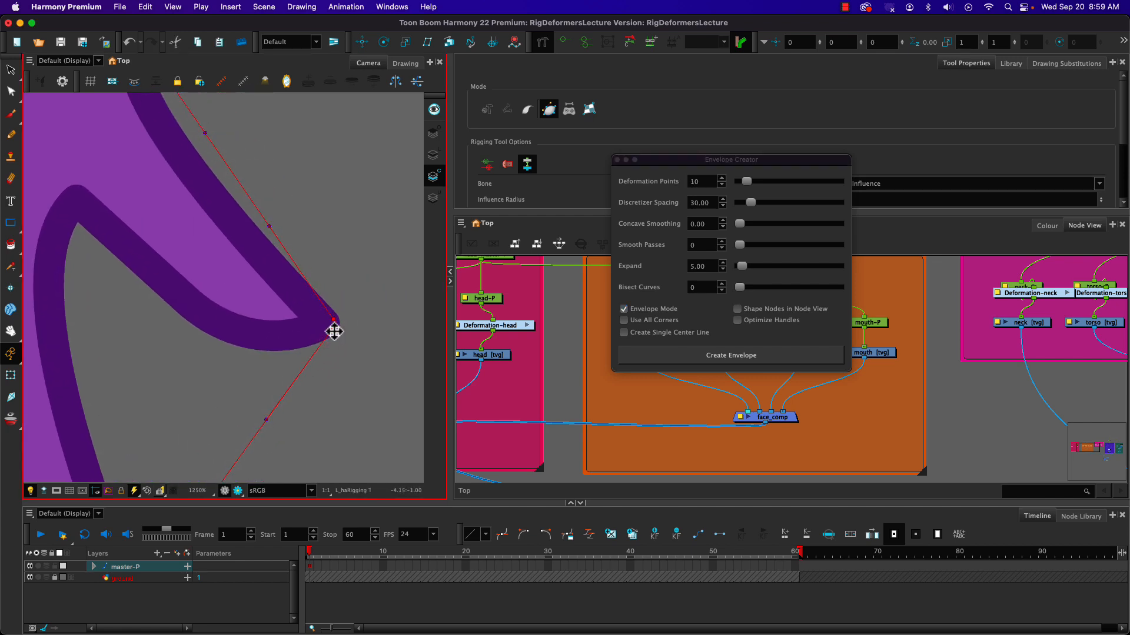
{"action": "left_click", "coordinate": [321, 338]}
{"action": "left_click_drag", "start_coordinate": [333, 329], "coordinate": [77, 224]}
{"action": "scroll", "coordinate": [81, 224], "scroll_direction": "up", "scroll_amount": 5}
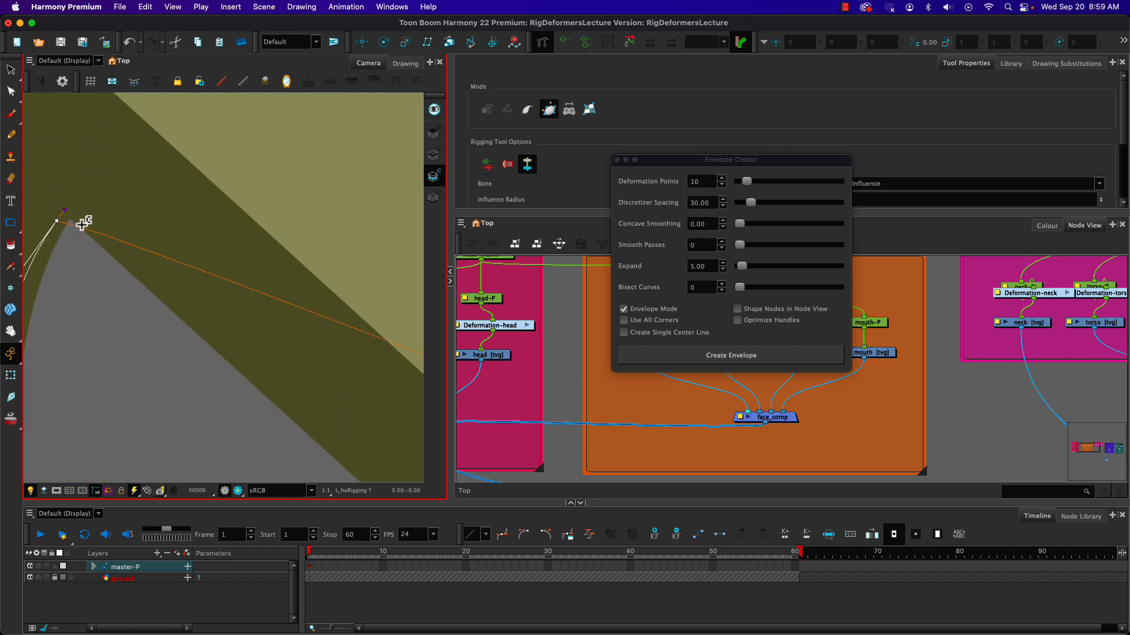
{"action": "left_click_drag", "start_coordinate": [64, 211], "coordinate": [119, 201]}
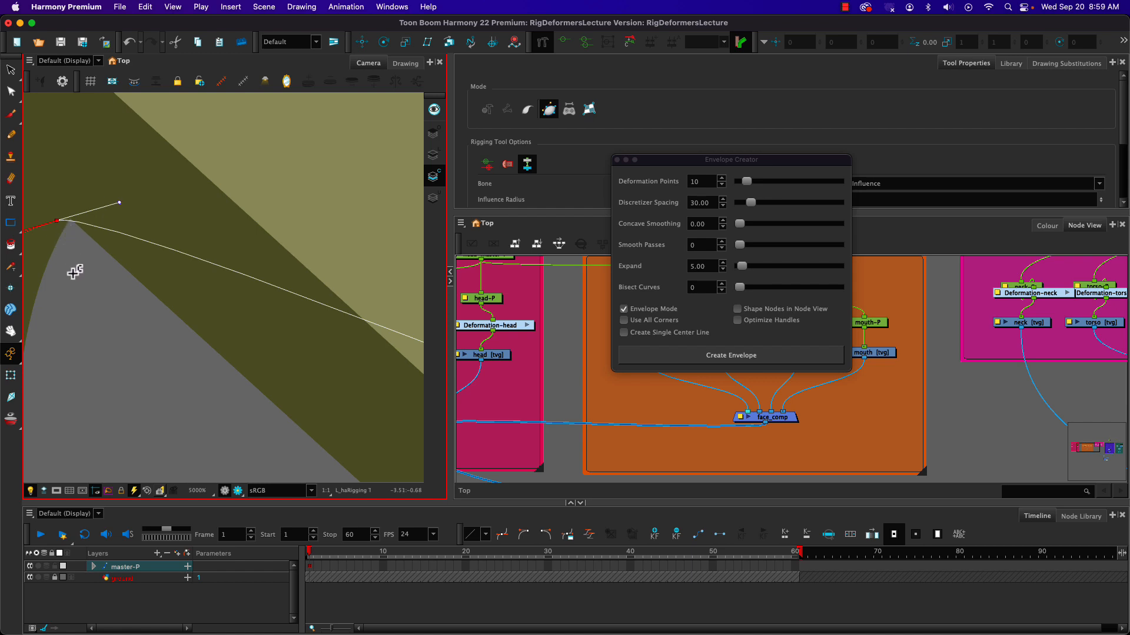
Move the hand envelope's thumb-tip point onto the drawn tip and curve the lower thumb edge with its handle
{"action": "scroll", "coordinate": [75, 265], "scroll_direction": "down", "scroll_amount": 5}
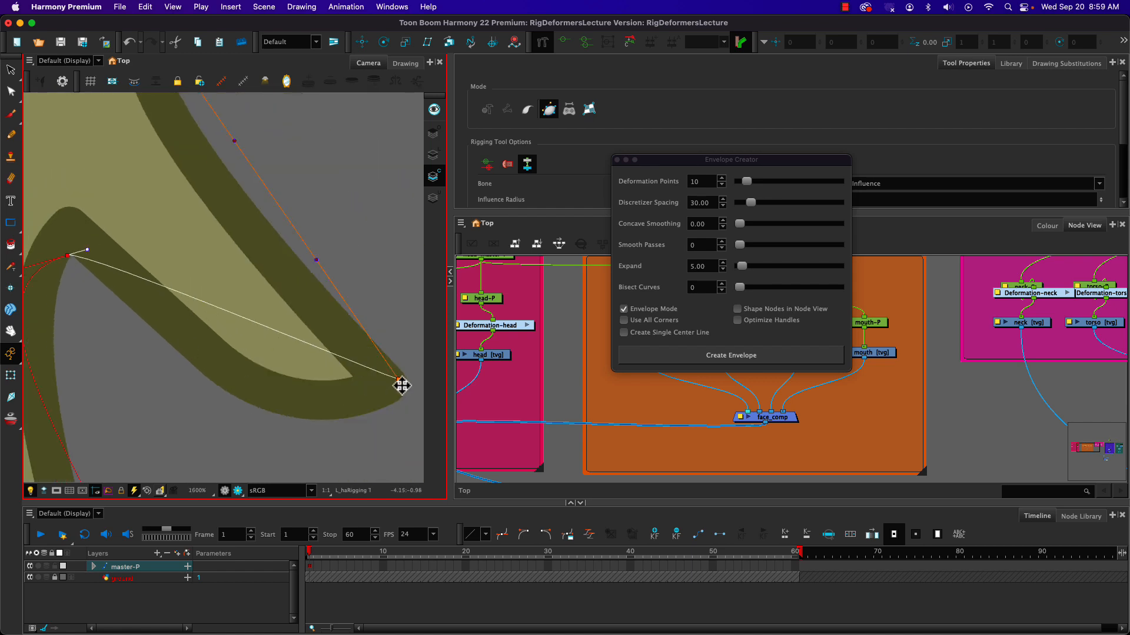
{"action": "left_click_drag", "start_coordinate": [400, 381], "coordinate": [412, 387]}
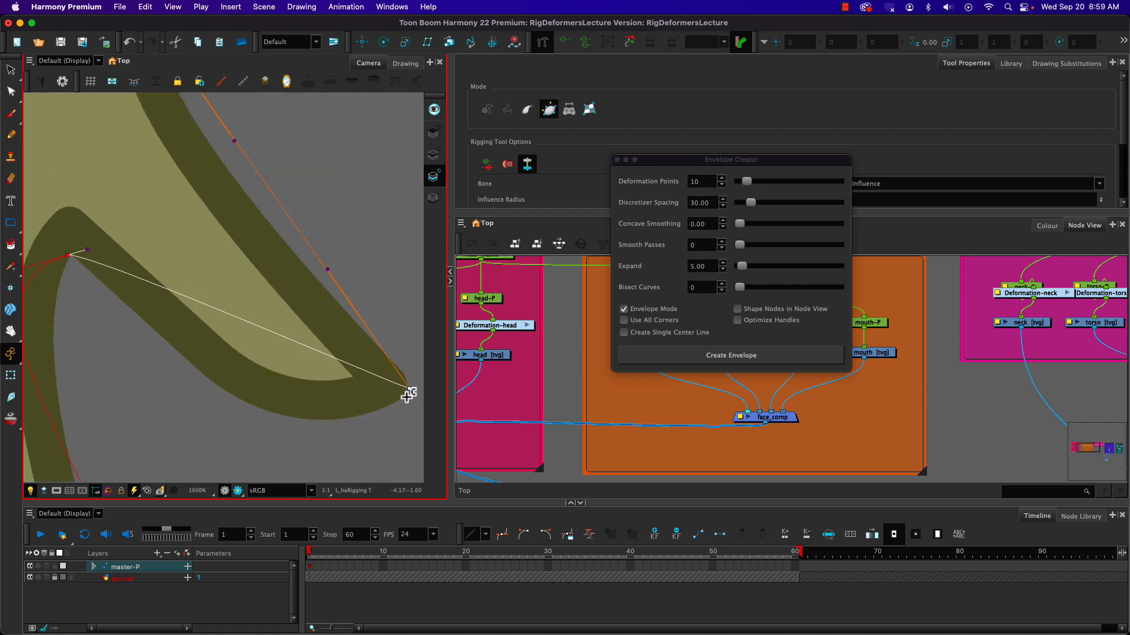
{"action": "scroll", "coordinate": [415, 391], "scroll_direction": "up", "scroll_amount": 2}
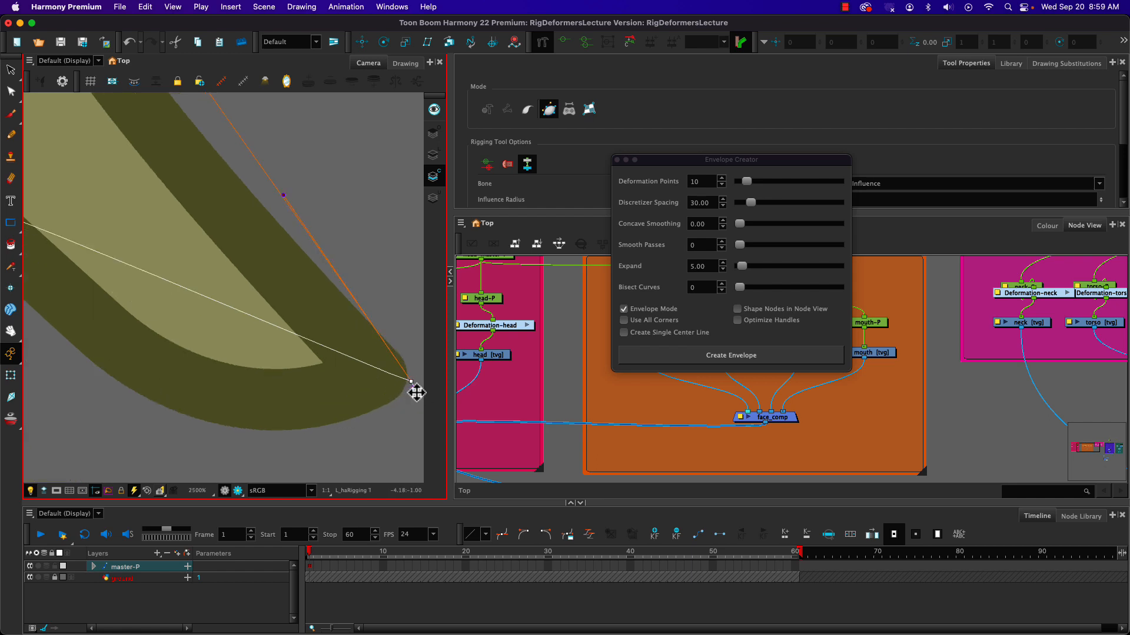
{"action": "left_click_drag", "start_coordinate": [416, 391], "coordinate": [238, 468]}
{"action": "scroll", "coordinate": [188, 405], "scroll_direction": "down", "scroll_amount": 3}
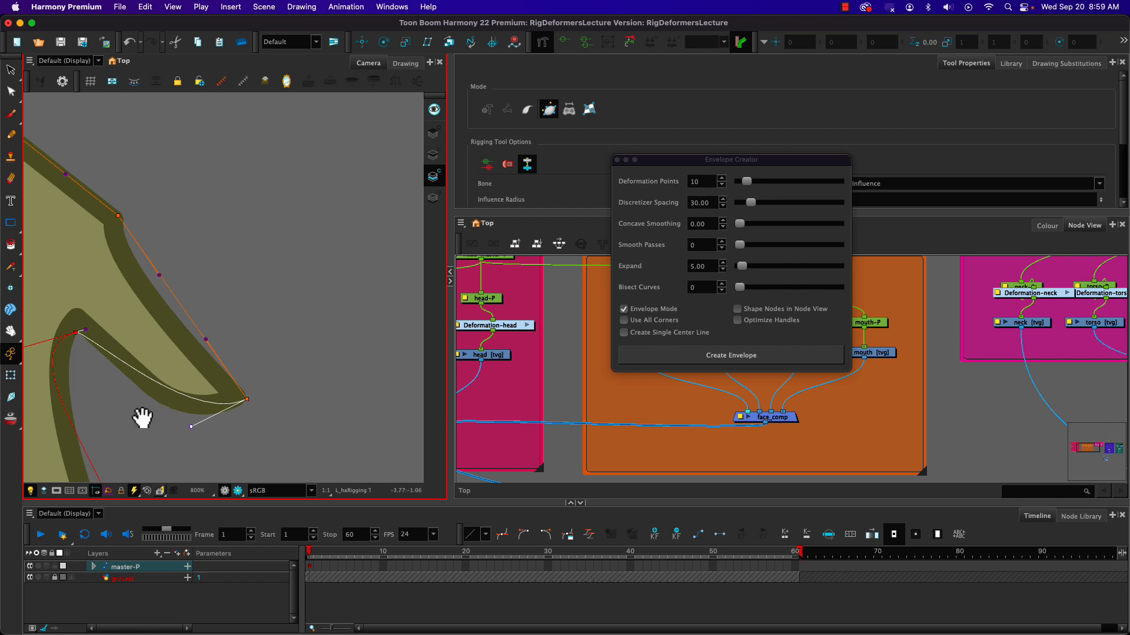
Move the fingertip corner point beside the thumb gap just outside the outline and bend the inner finger edge along the drawing
{"action": "left_click_drag", "start_coordinate": [141, 415], "coordinate": [268, 279]}
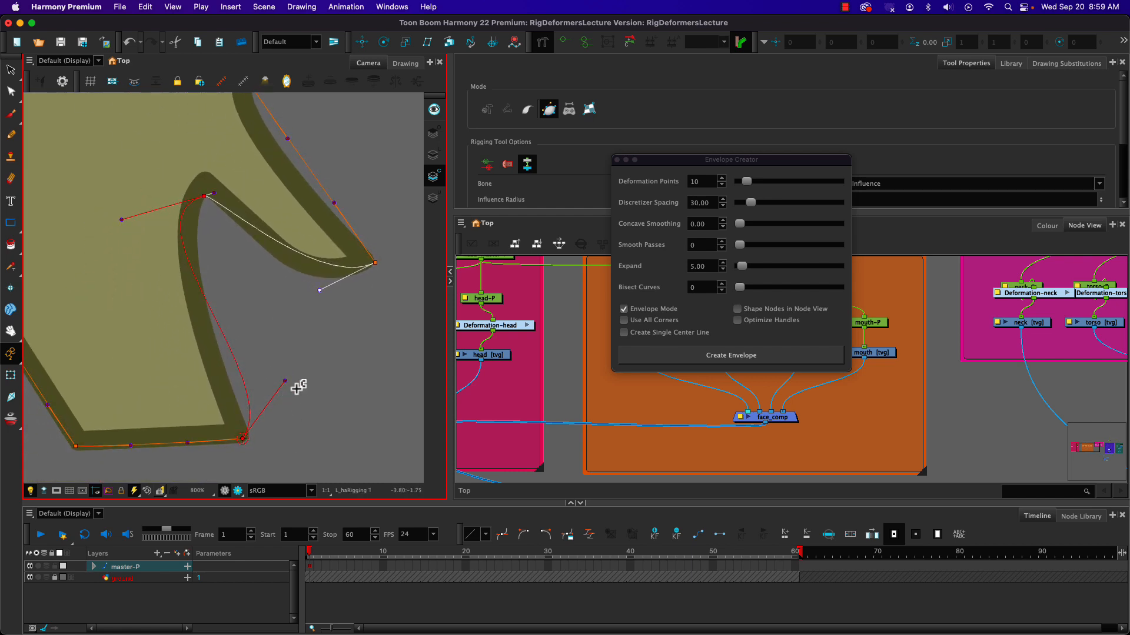
{"action": "left_click_drag", "start_coordinate": [244, 442], "coordinate": [250, 444]}
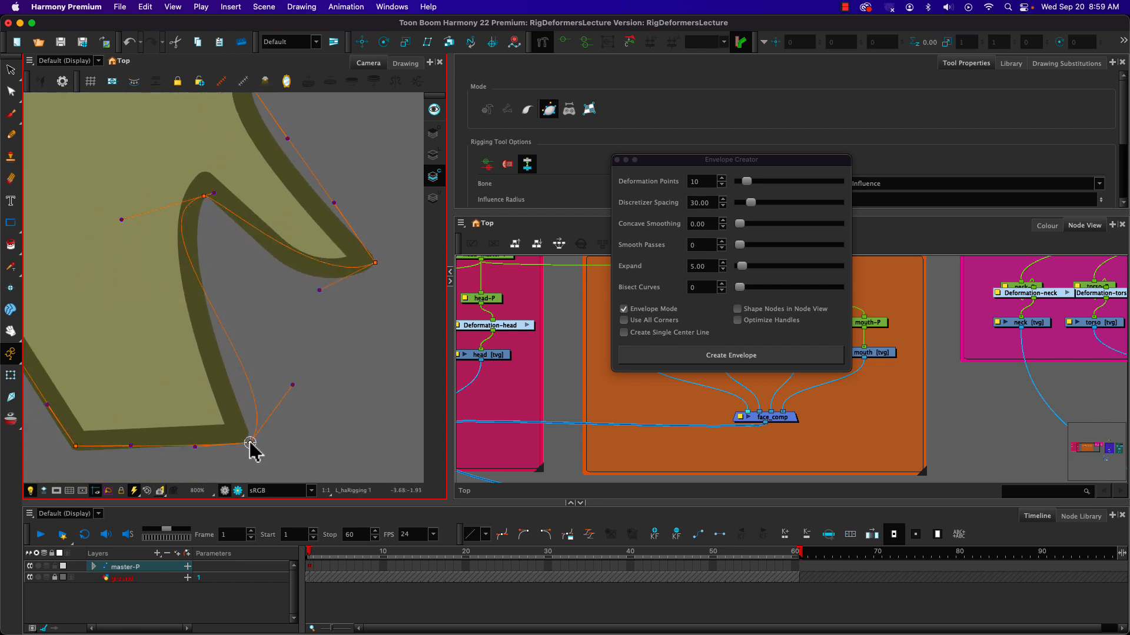
{"action": "left_click_drag", "start_coordinate": [293, 385], "coordinate": [224, 354]}
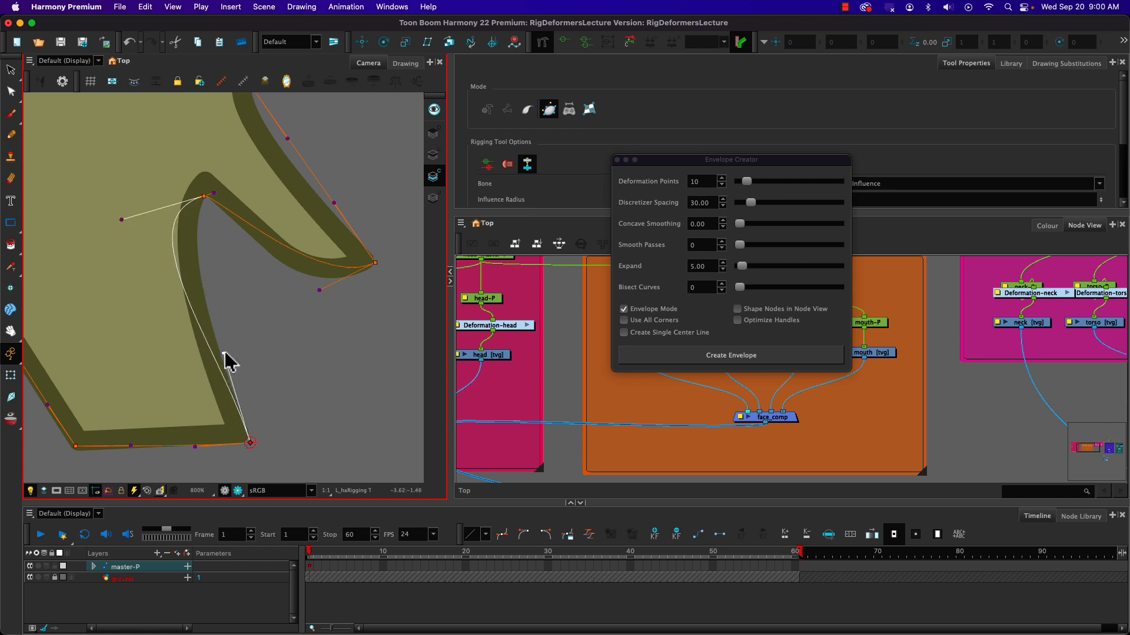
{"action": "left_click_drag", "start_coordinate": [125, 218], "coordinate": [179, 259]}
{"action": "key", "text": "super+z"}
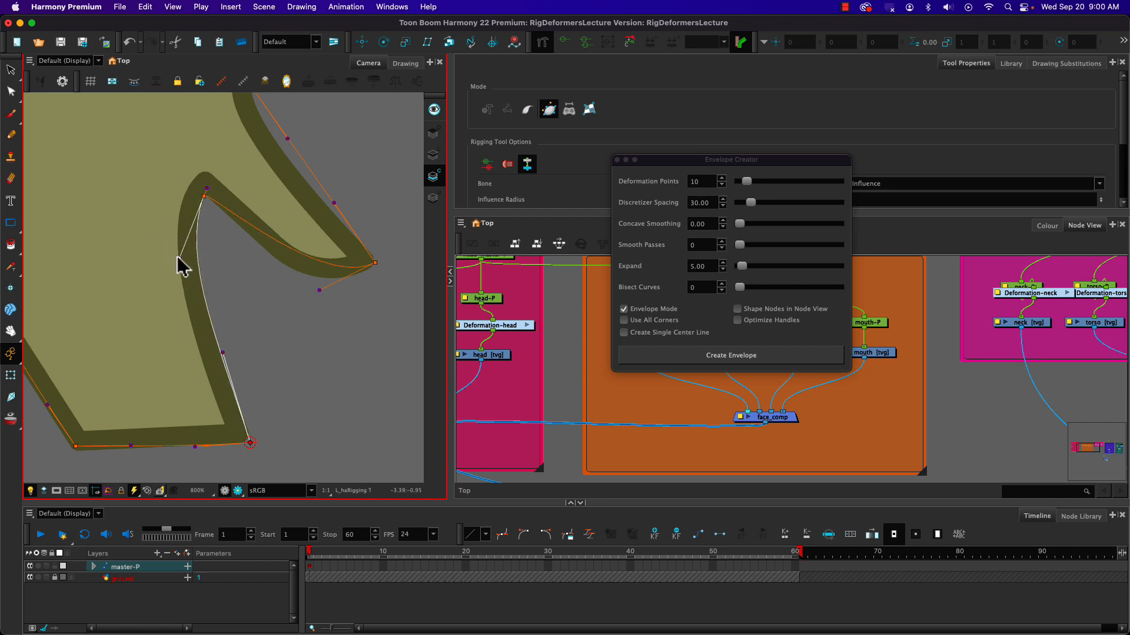
Adjust the thumb handles so the envelope follows the thumb's underside and its concave outer edge
{"action": "left_click_drag", "start_coordinate": [323, 292], "coordinate": [297, 324]}
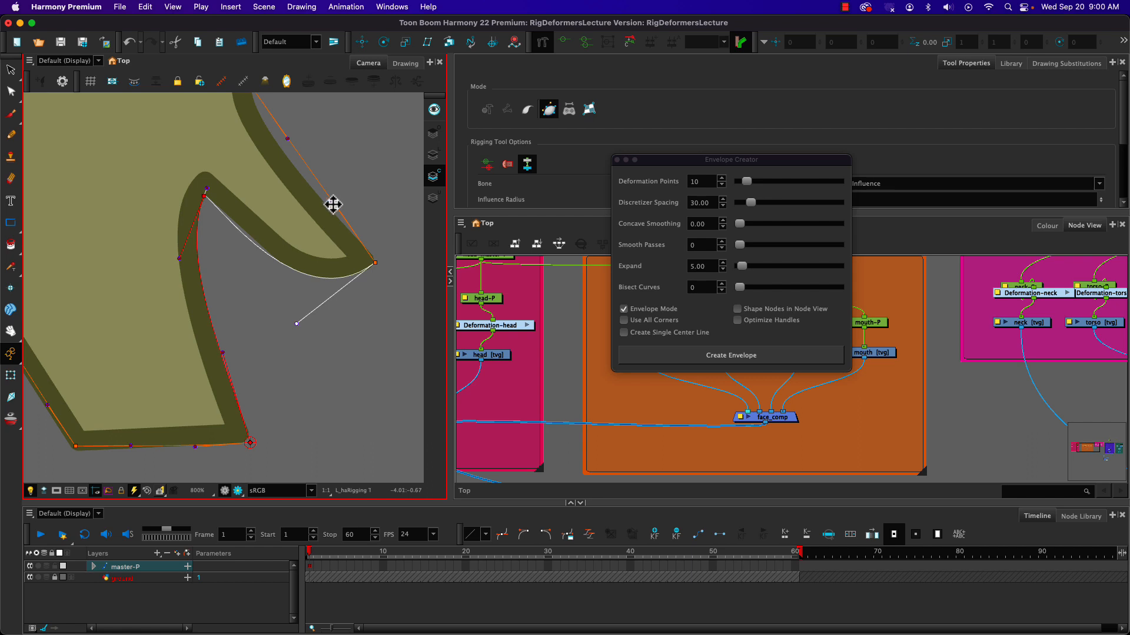
{"action": "left_click", "coordinate": [333, 204]}
{"action": "left_click_drag", "start_coordinate": [253, 164], "coordinate": [284, 278]}
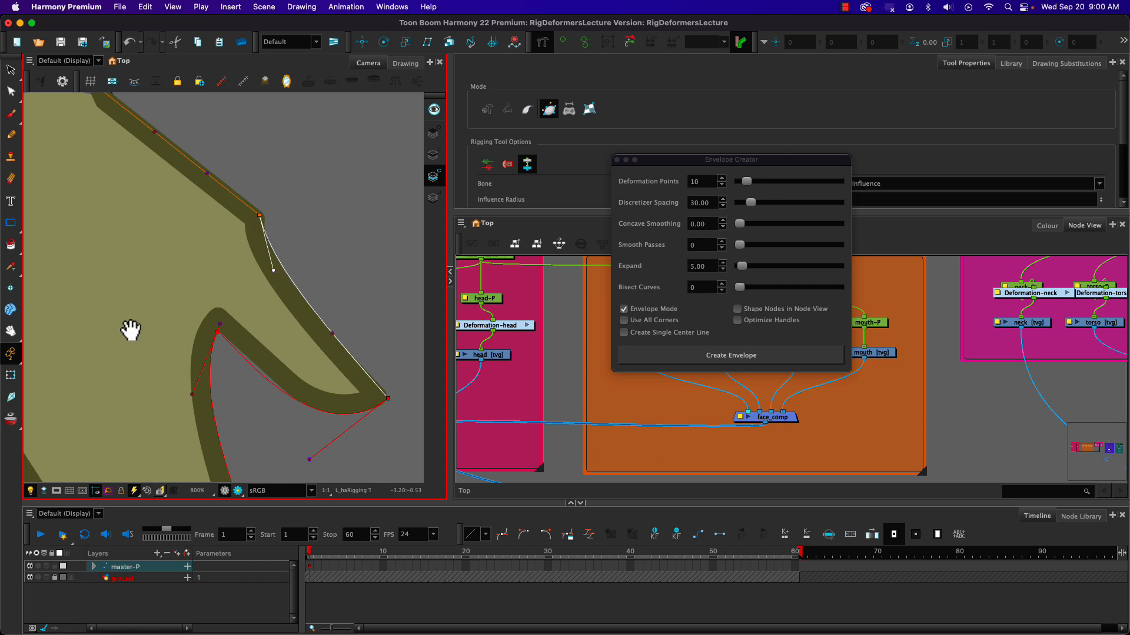
Move the hand envelope's outer fingertip corner outward, shift the knuckle point up the edge, and fit the curve above it
{"action": "left_click_drag", "start_coordinate": [131, 328], "coordinate": [276, 157]}
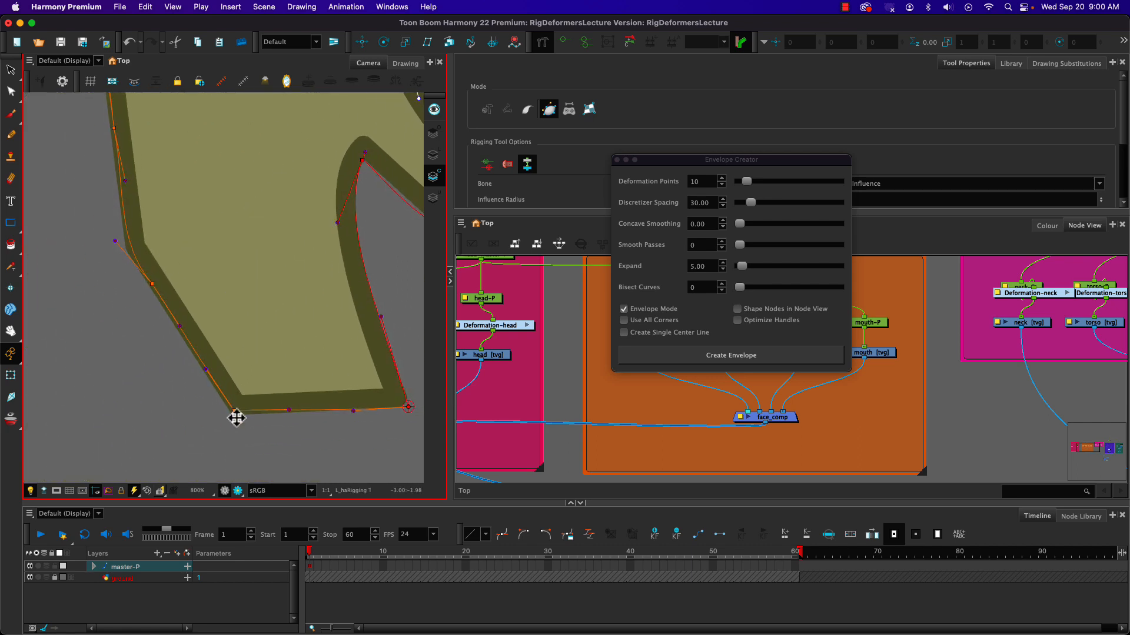
{"action": "left_click_drag", "start_coordinate": [233, 410], "coordinate": [232, 415]}
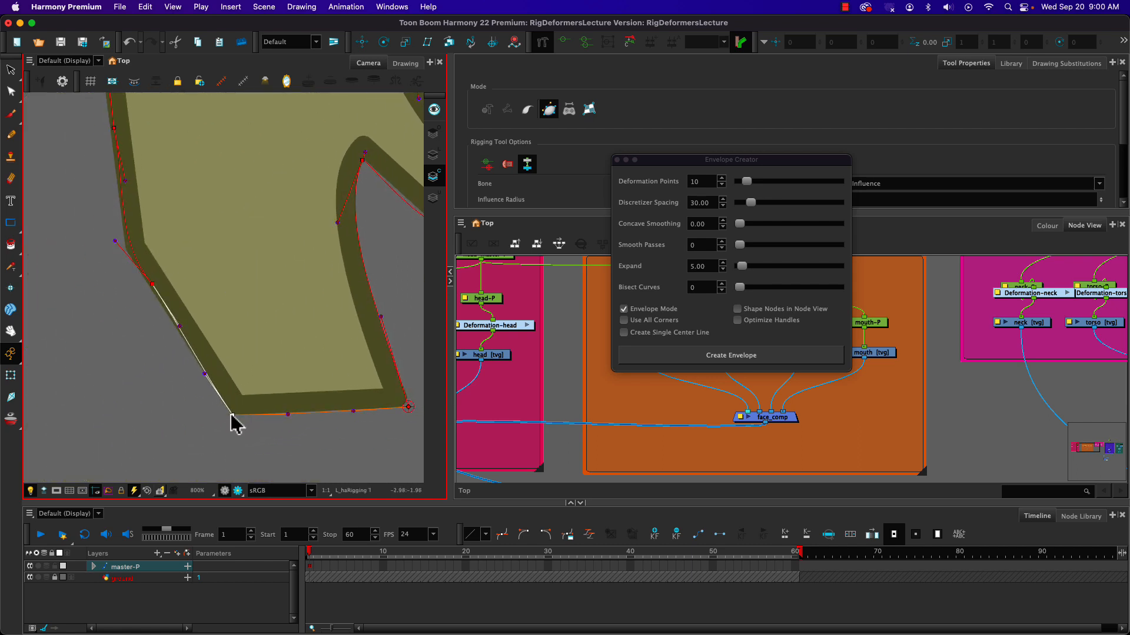
{"action": "left_click_drag", "start_coordinate": [152, 284], "coordinate": [139, 267]}
{"action": "mouse_move", "coordinate": [102, 224]}
{"action": "left_mouse_down"}
{"action": "mouse_move", "coordinate": [124, 235]}
{"action": "mouse_move", "coordinate": [114, 226]}
{"action": "left_mouse_up"}
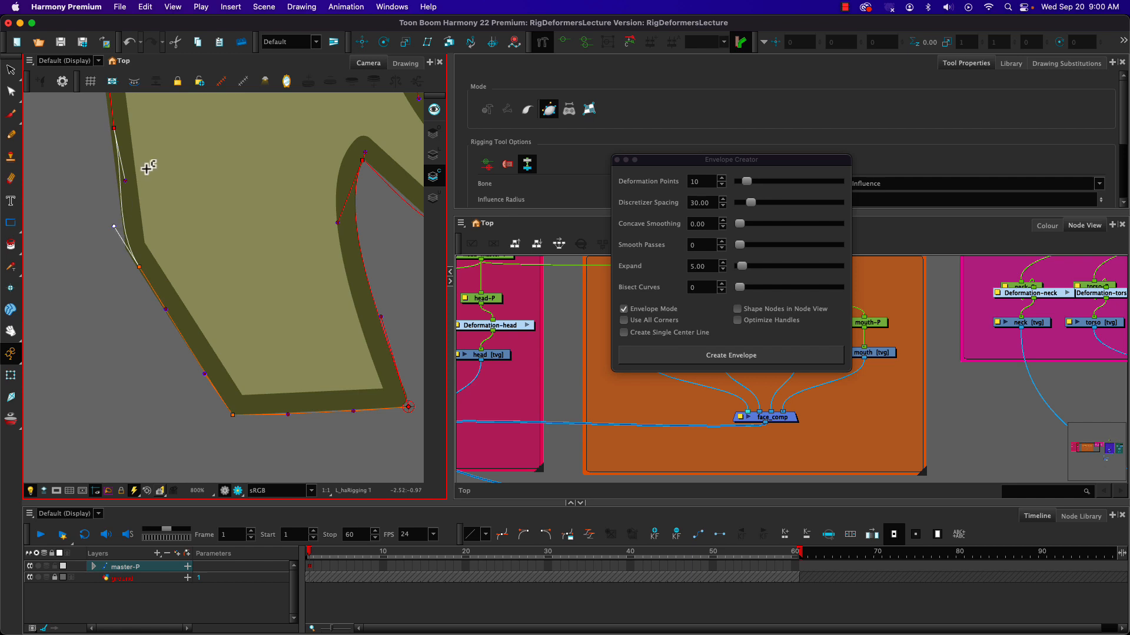
{"action": "left_click_drag", "start_coordinate": [123, 174], "coordinate": [120, 172]}
Align the hand envelope's outer palm point, wrist-side corner and their handles with the outline of the hand
{"action": "left_click_drag", "start_coordinate": [165, 209], "coordinate": [195, 370]}
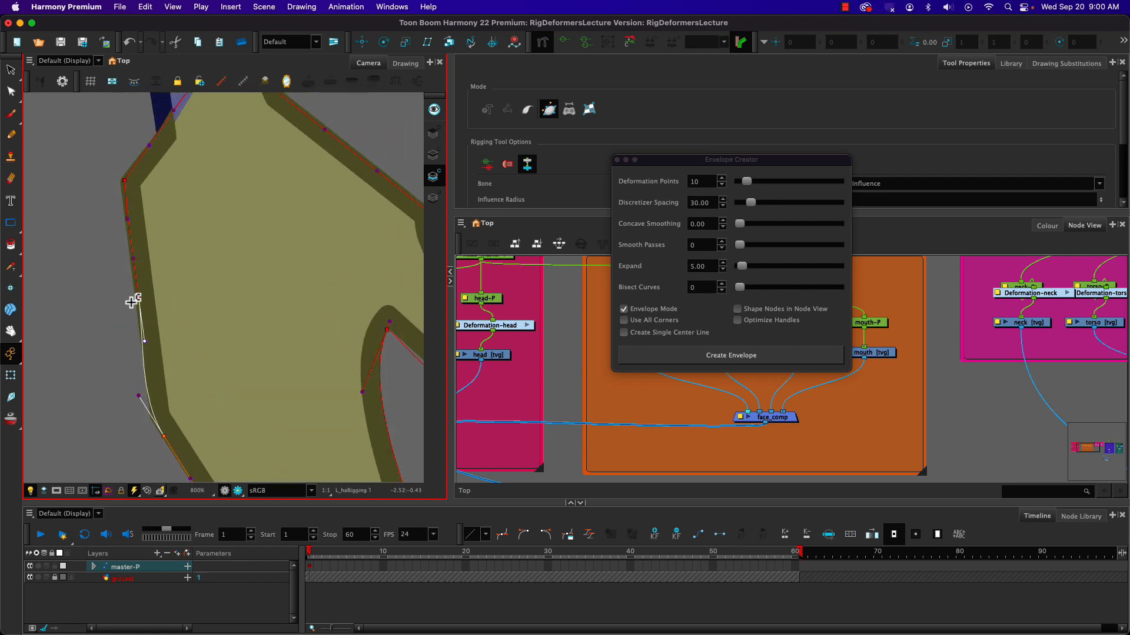
{"action": "left_click_drag", "start_coordinate": [140, 300], "coordinate": [135, 297]}
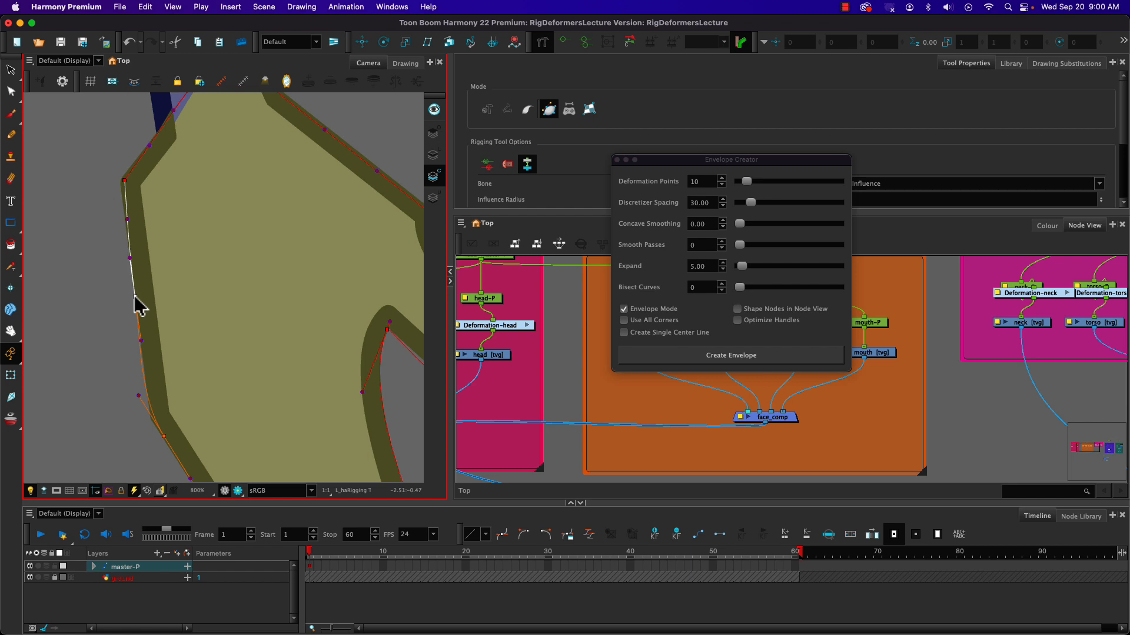
{"action": "left_click", "coordinate": [121, 177]}
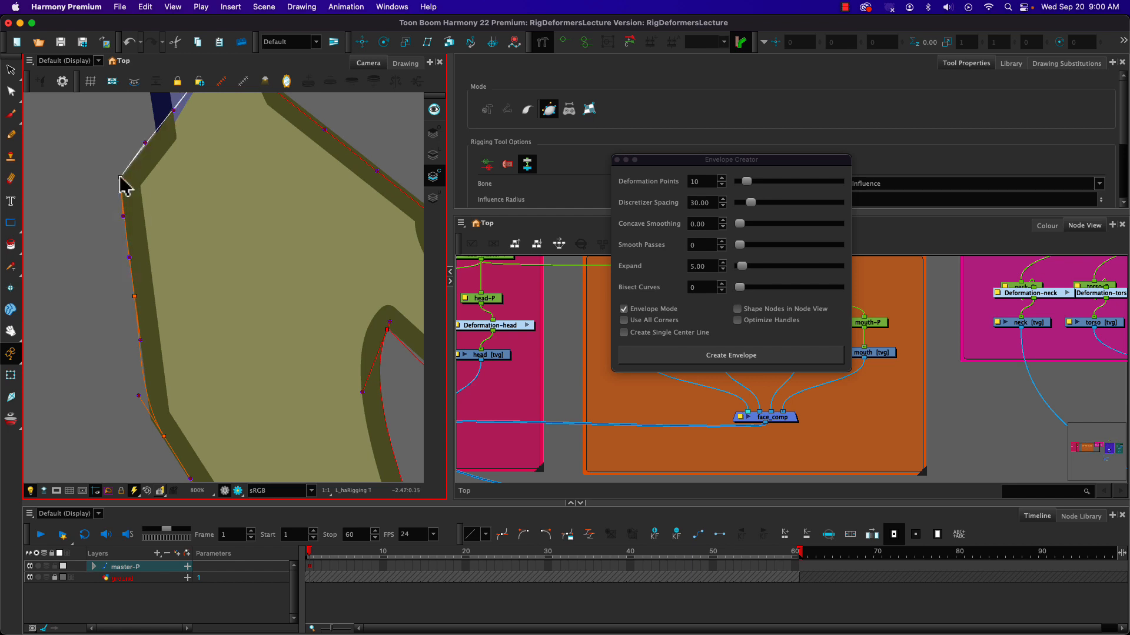
{"action": "left_click", "coordinate": [146, 144]}
{"action": "scroll", "coordinate": [192, 331], "scroll_direction": "down", "scroll_amount": 4}
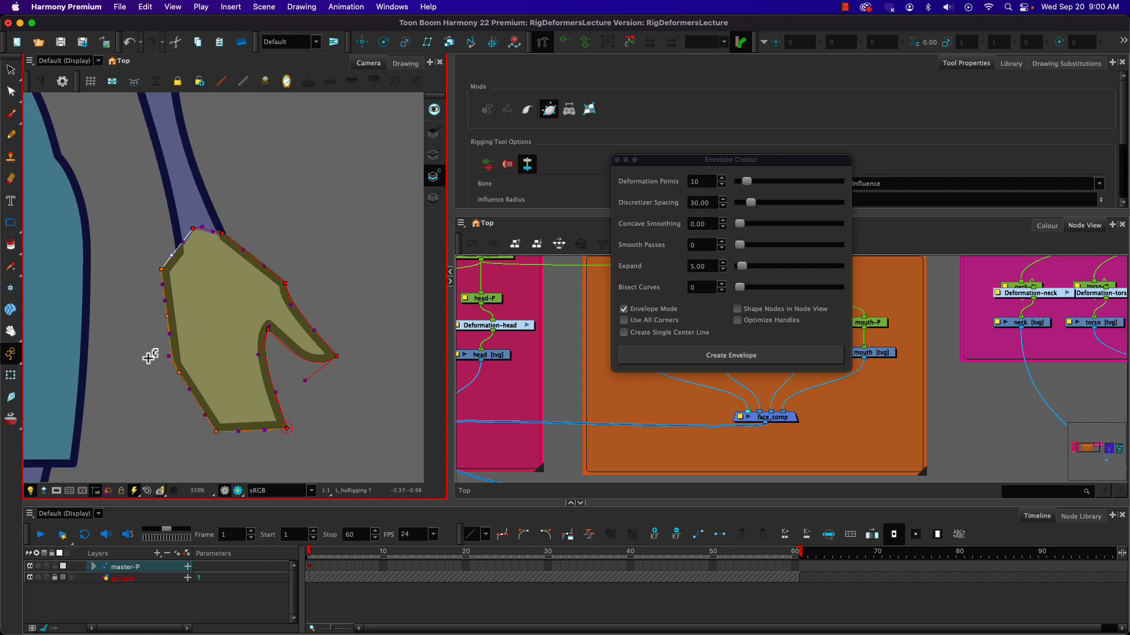
Create an envelope with 8 deformation points on the left skirt drawing
{"action": "scroll", "coordinate": [150, 357], "scroll_direction": "down", "scroll_amount": 2}
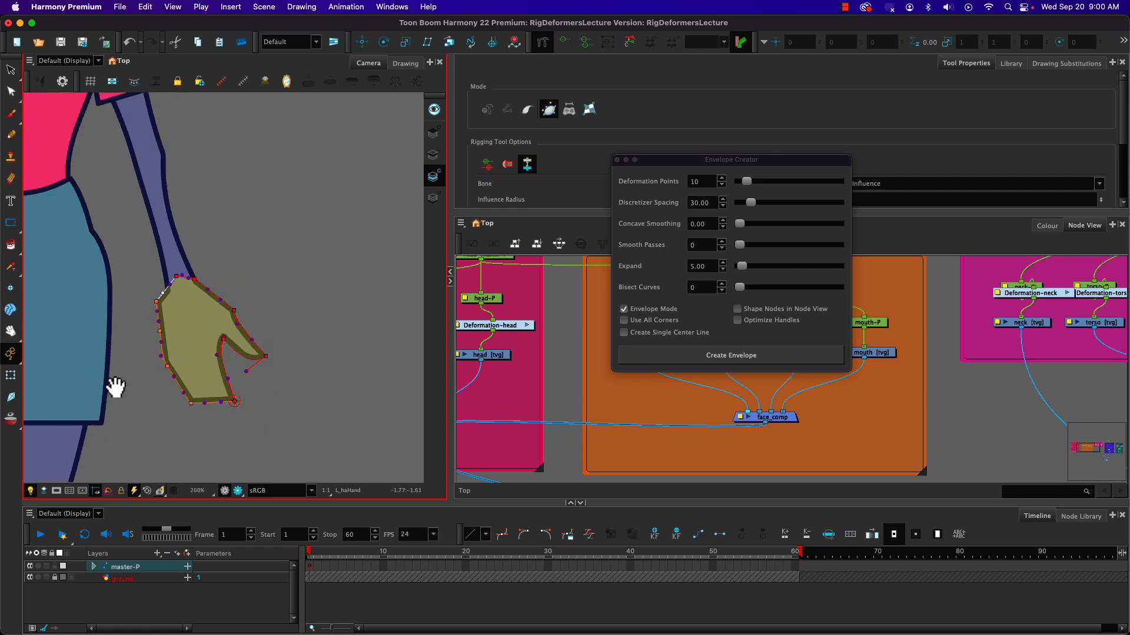
{"action": "left_click_drag", "start_coordinate": [114, 386], "coordinate": [286, 332]}
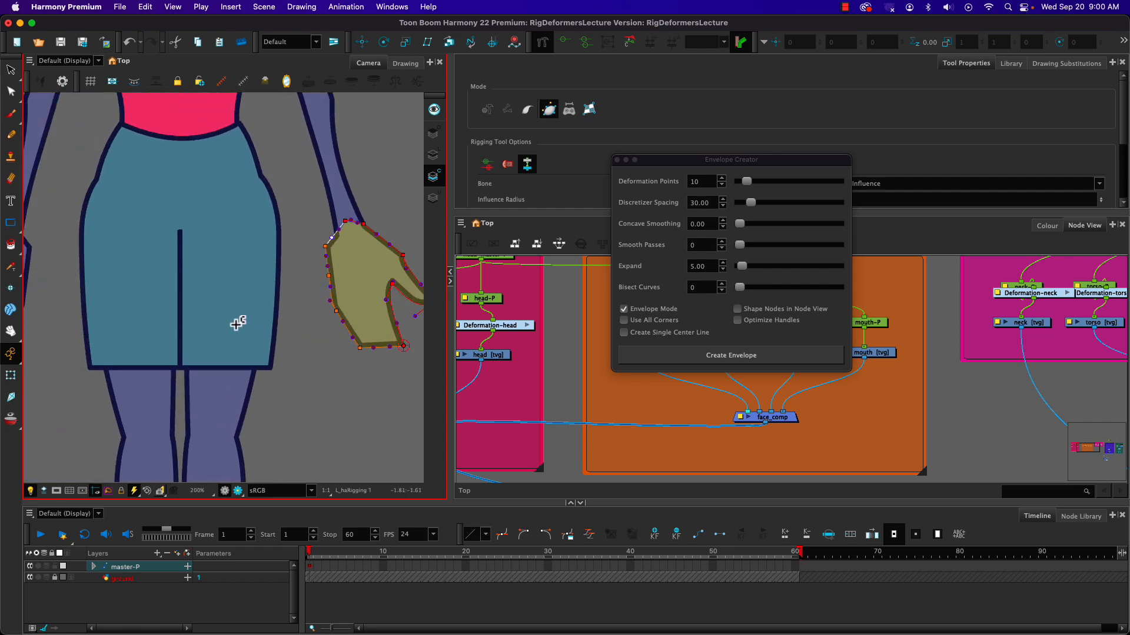
{"action": "key", "text": "shift+2"}
{"action": "left_click", "coordinate": [241, 334]}
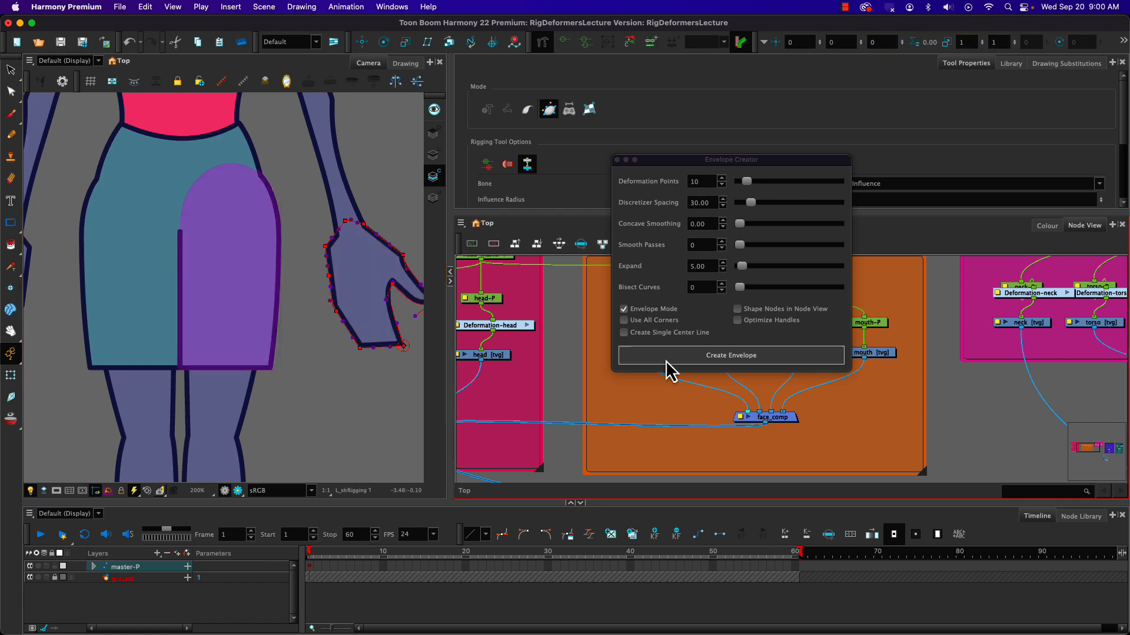
{"action": "left_click", "coordinate": [723, 185]}
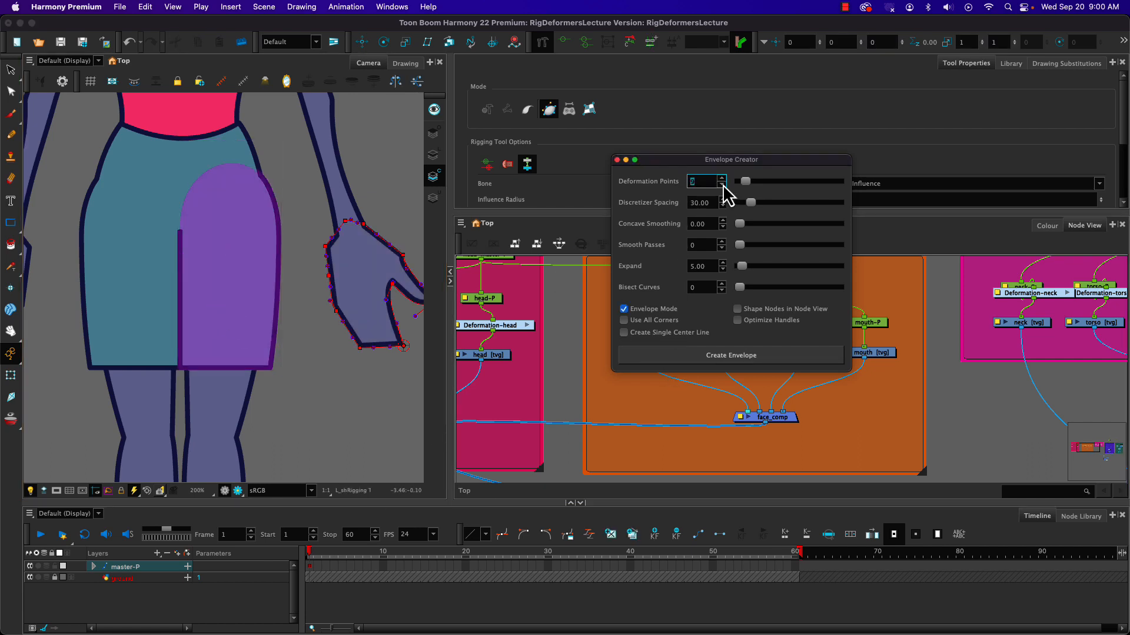
{"action": "left_click", "coordinate": [665, 360]}
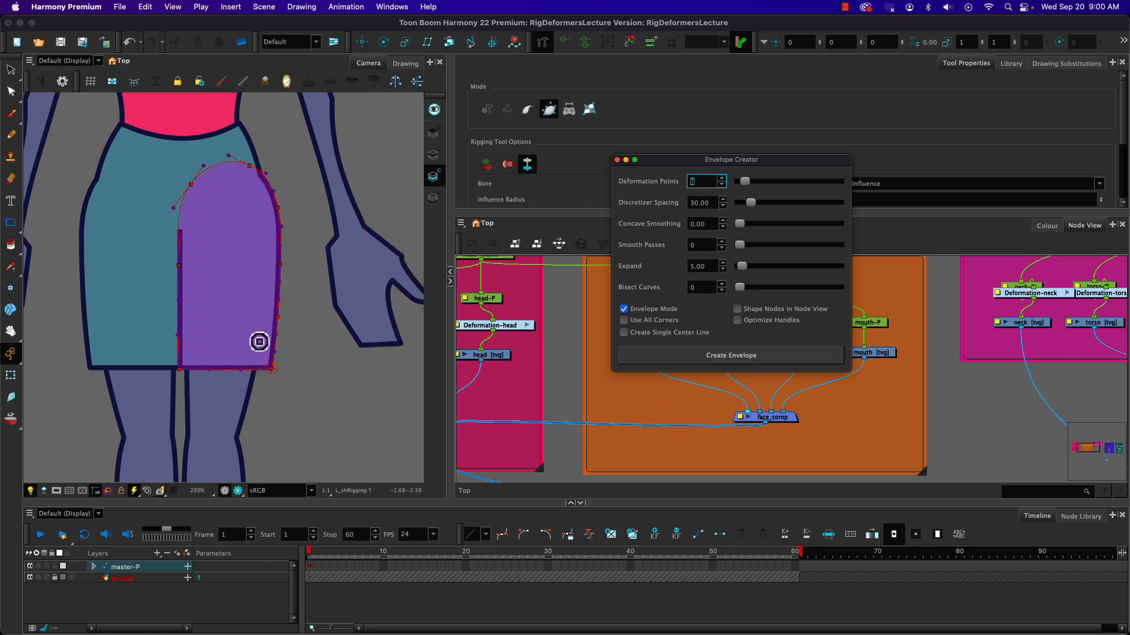
Create an envelope with 8 deformation points on the left upper-leg drawing
{"action": "left_click_drag", "start_coordinate": [214, 429], "coordinate": [270, 323]}
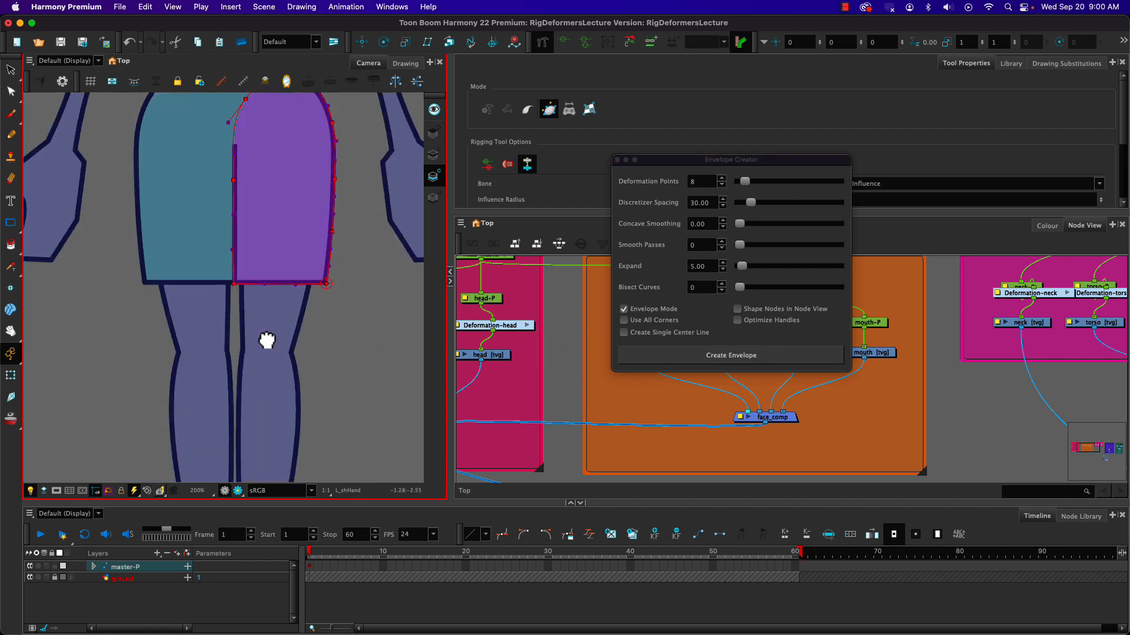
{"action": "left_click", "coordinate": [288, 313]}
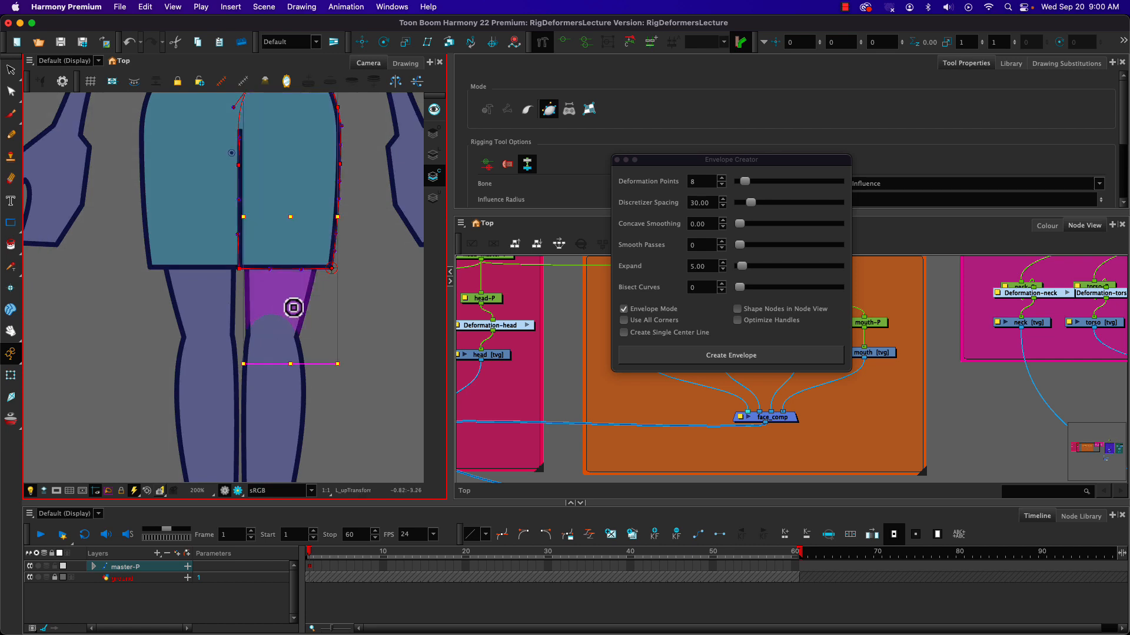
{"action": "left_click", "coordinate": [729, 356]}
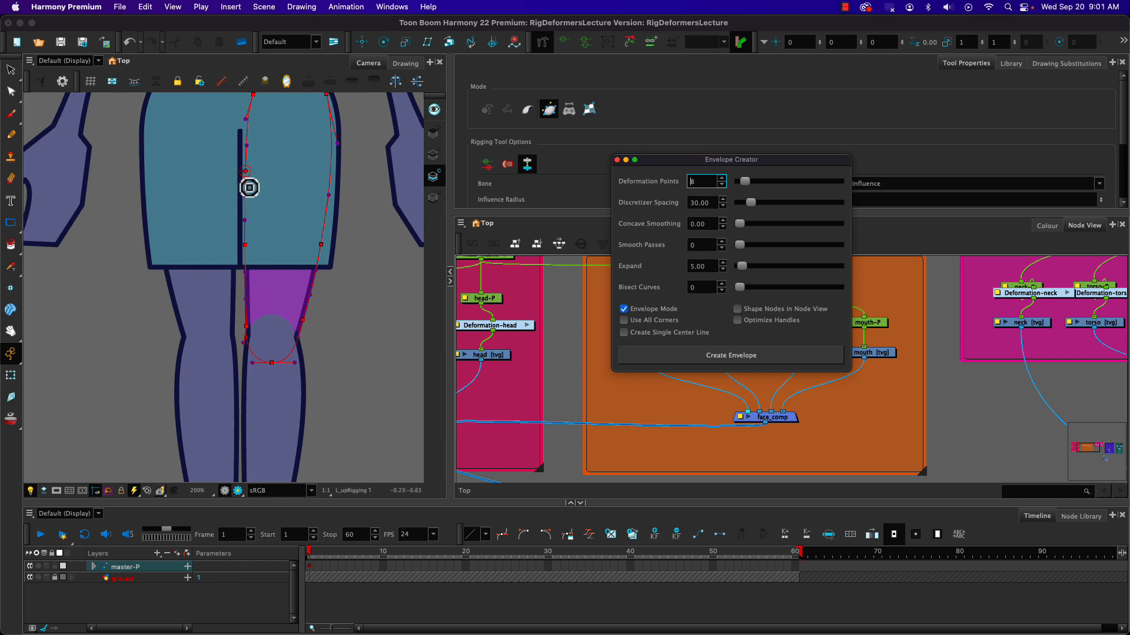
Reposition the upper-leg envelope's inner-side and top points and adjust their handles to round the thigh's top evenly
{"action": "left_click_drag", "start_coordinate": [305, 273], "coordinate": [301, 336]}
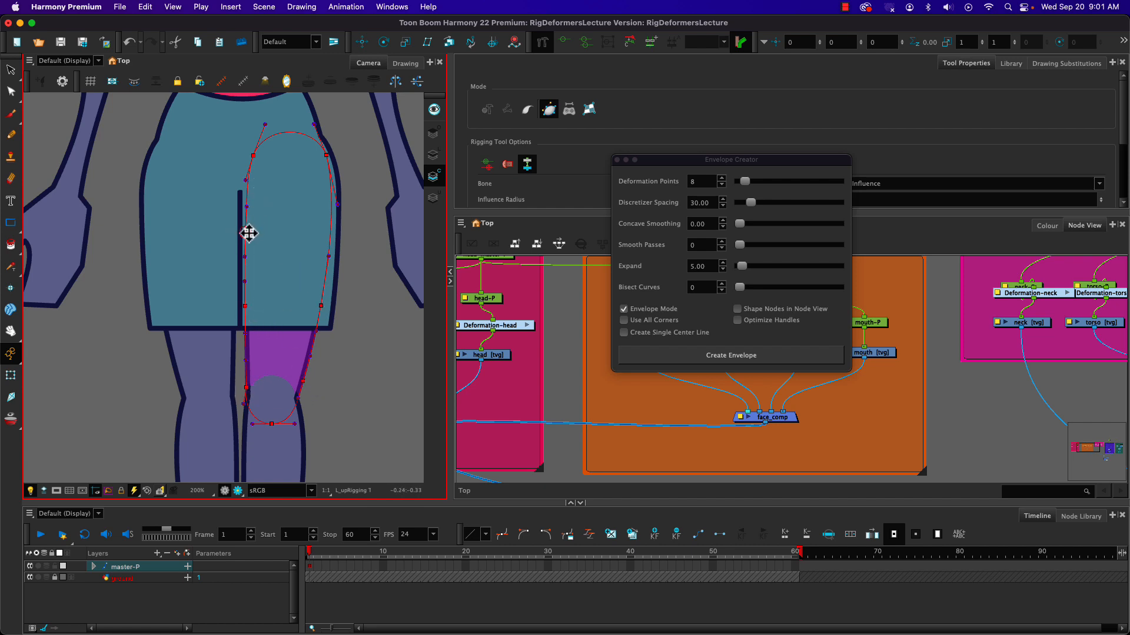
{"action": "left_click_drag", "start_coordinate": [247, 233], "coordinate": [314, 133]}
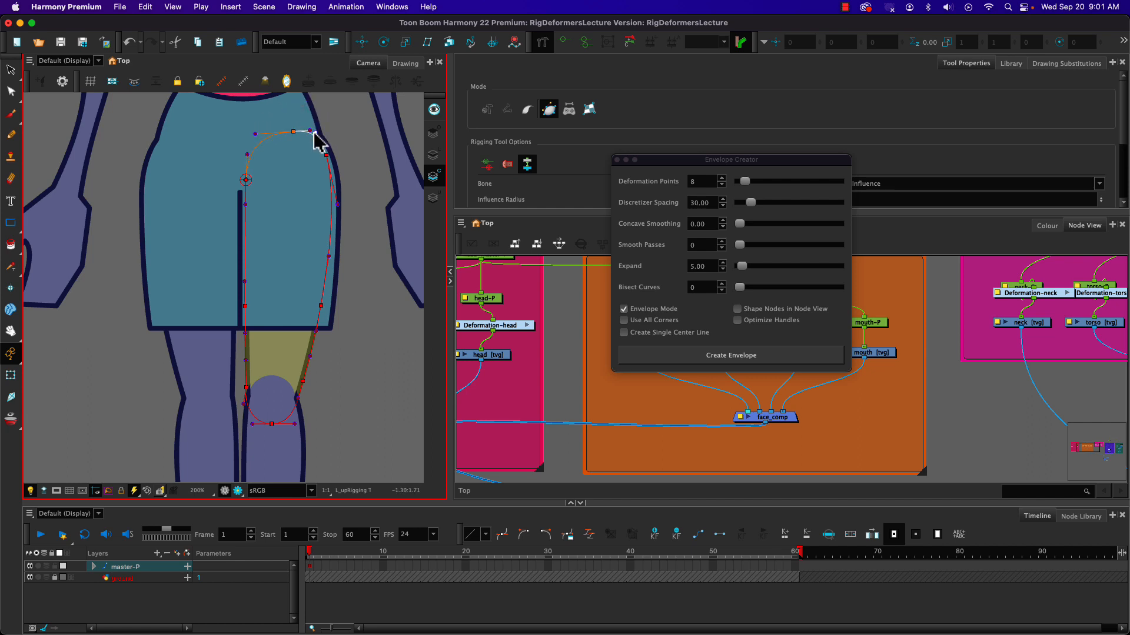
{"action": "left_click_drag", "start_coordinate": [255, 134], "coordinate": [291, 127]}
{"action": "left_click_drag", "start_coordinate": [245, 176], "coordinate": [245, 171]}
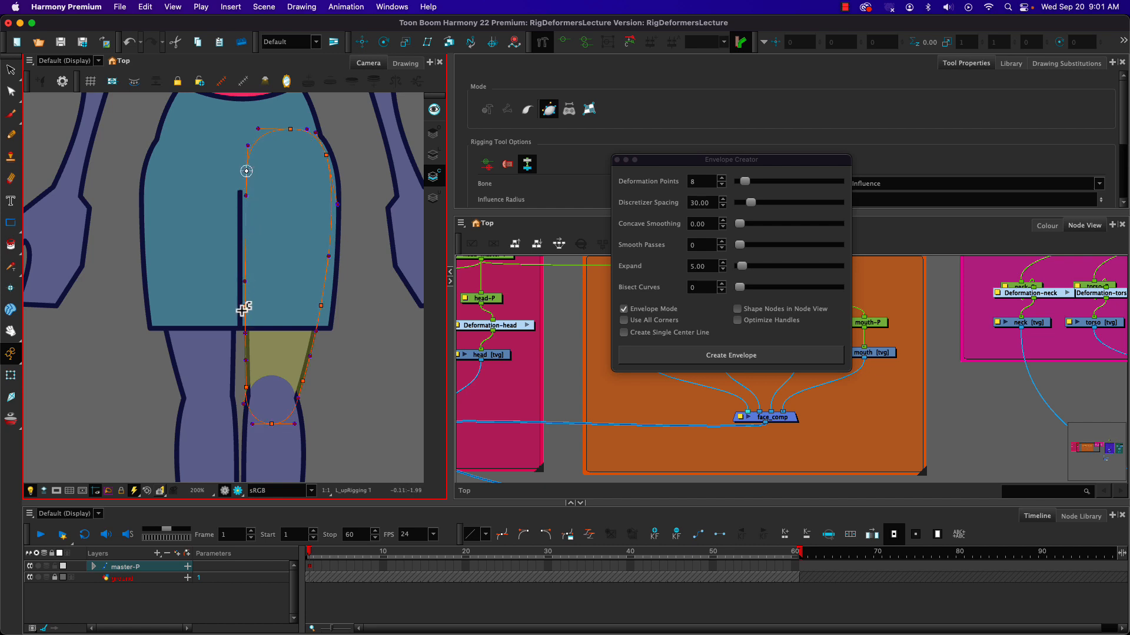
{"action": "left_click_drag", "start_coordinate": [245, 309], "coordinate": [246, 266]}
Raise the upper-leg envelope's outer mid-thigh point level with the inner one, smooth the outer edge's handles, and switch to the Transform tool
{"action": "left_click", "coordinate": [327, 156]}
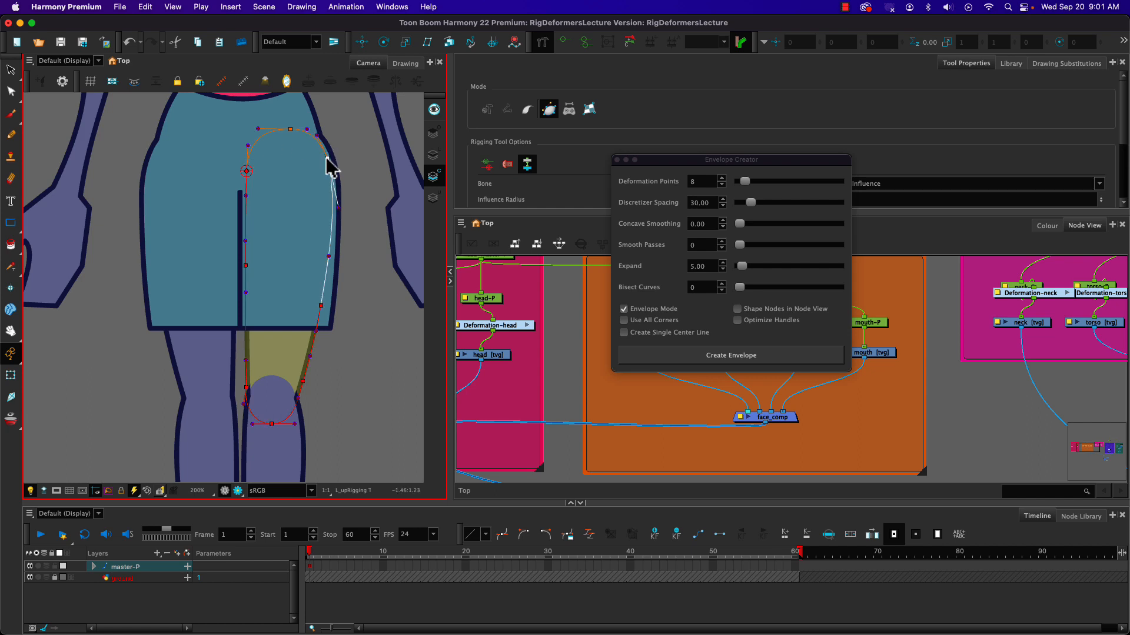
{"action": "left_click", "coordinate": [292, 130]}
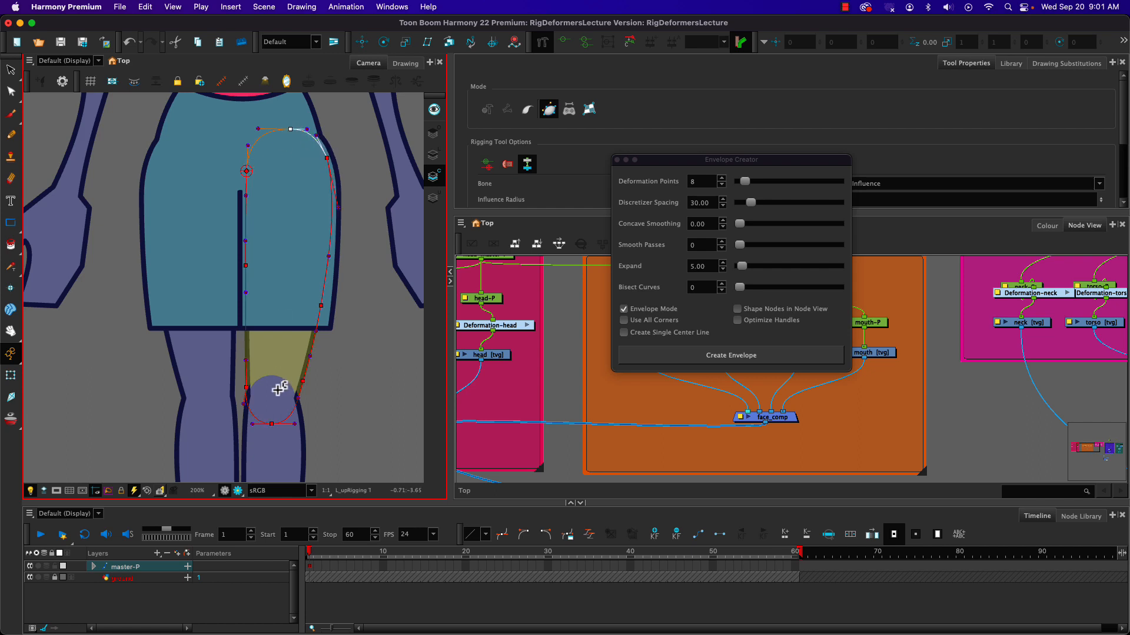
{"action": "left_click", "coordinate": [247, 266]}
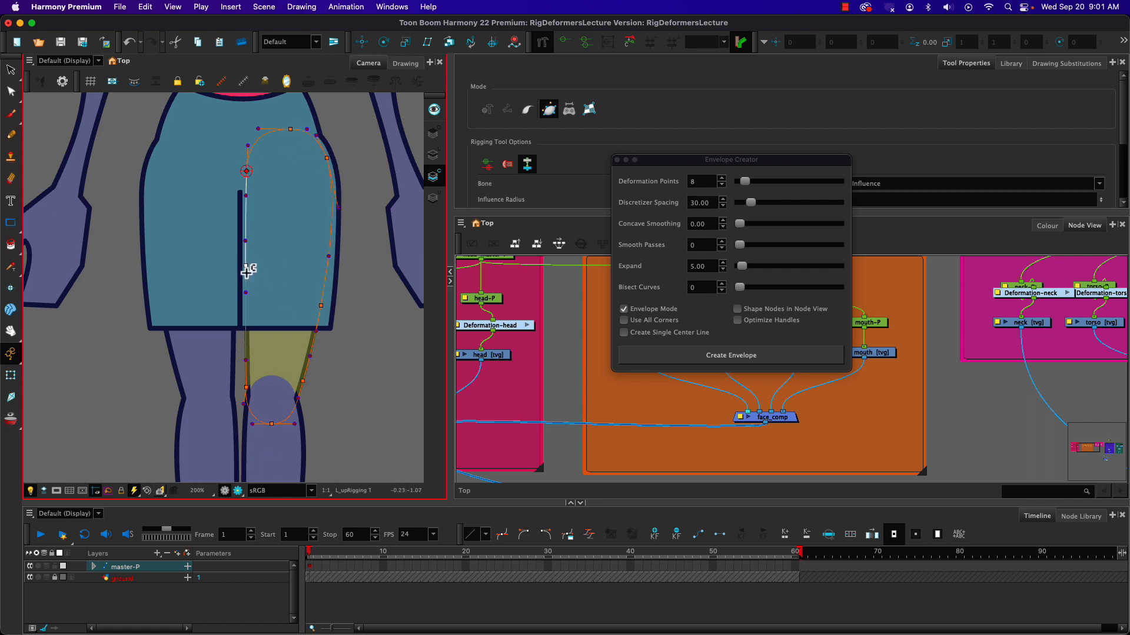
{"action": "left_click", "coordinate": [323, 301]}
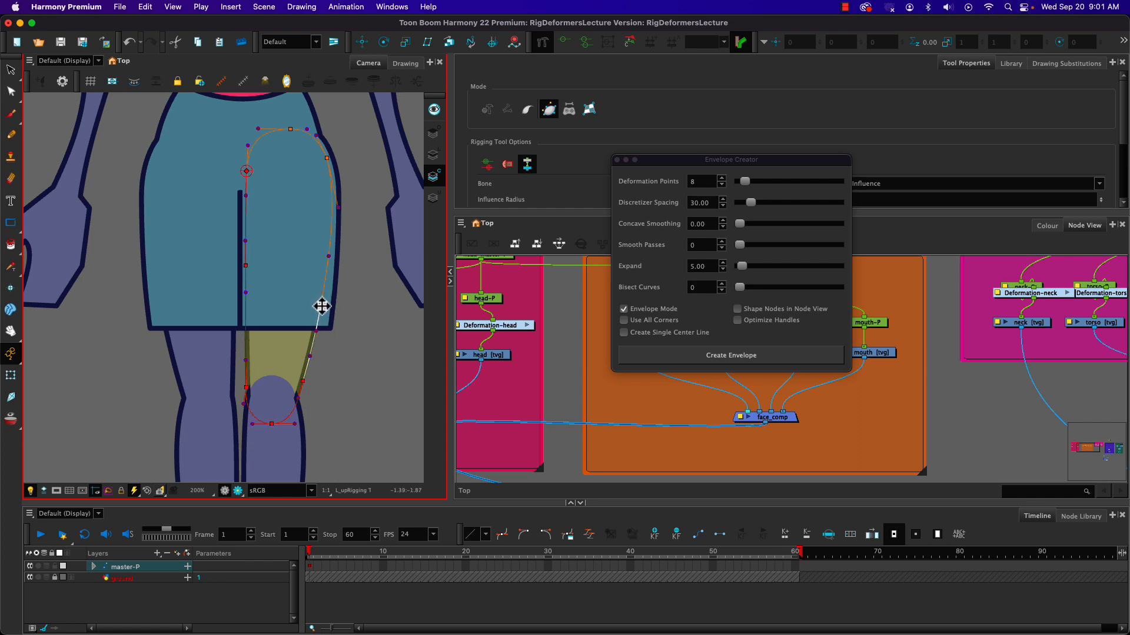
{"action": "left_click_drag", "start_coordinate": [321, 306], "coordinate": [324, 283]}
{"action": "left_click", "coordinate": [323, 272]}
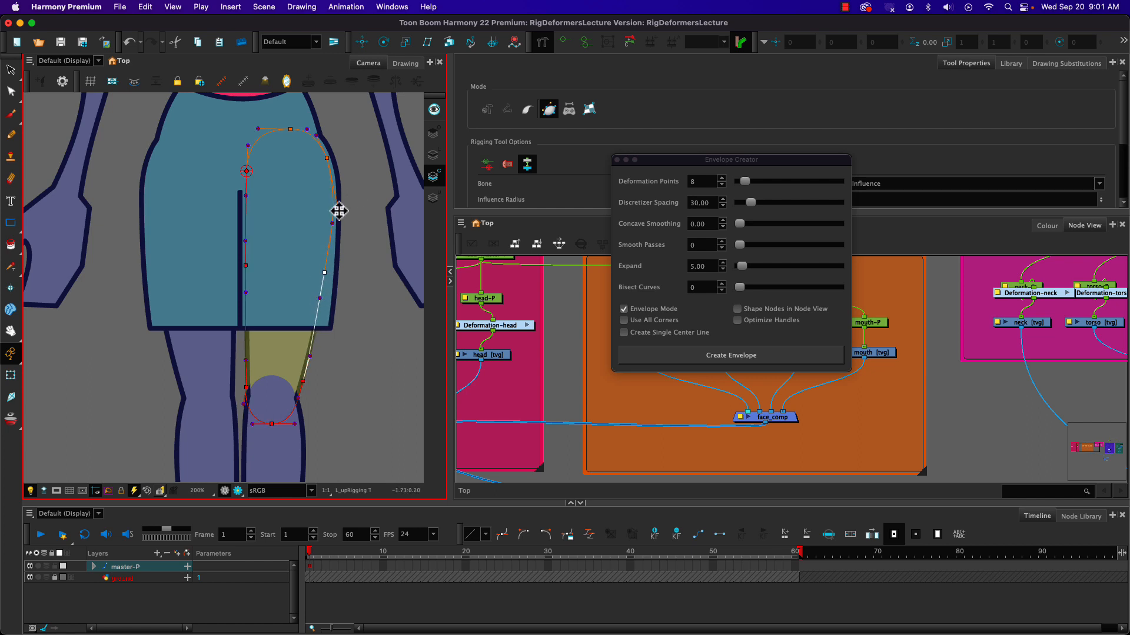
{"action": "left_click_drag", "start_coordinate": [338, 206], "coordinate": [332, 184]}
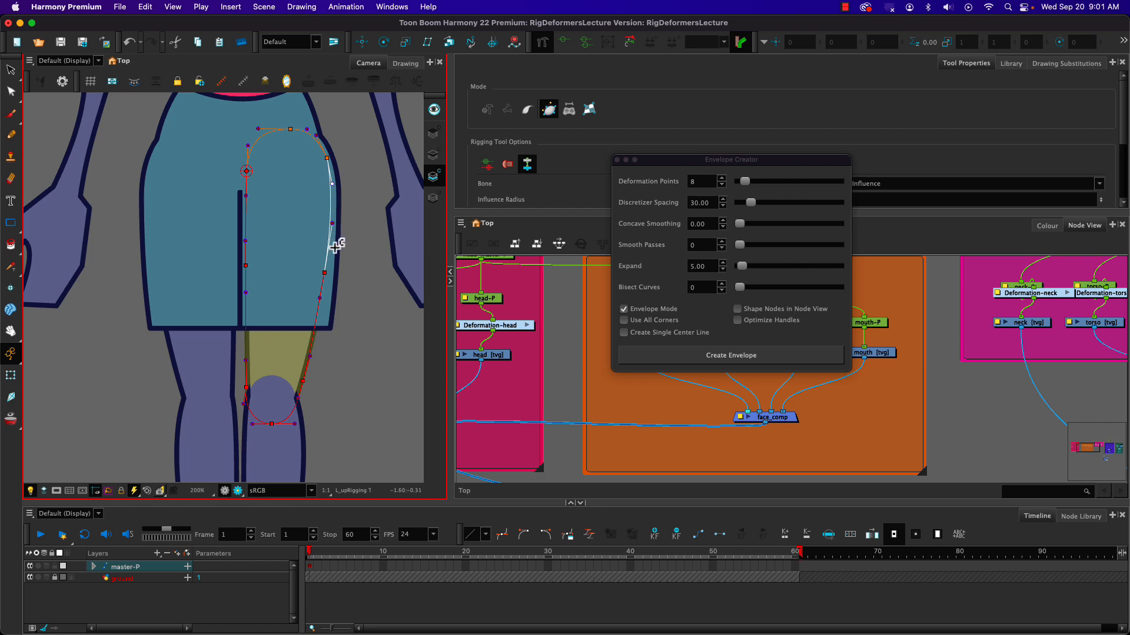
{"action": "left_click", "coordinate": [319, 303]}
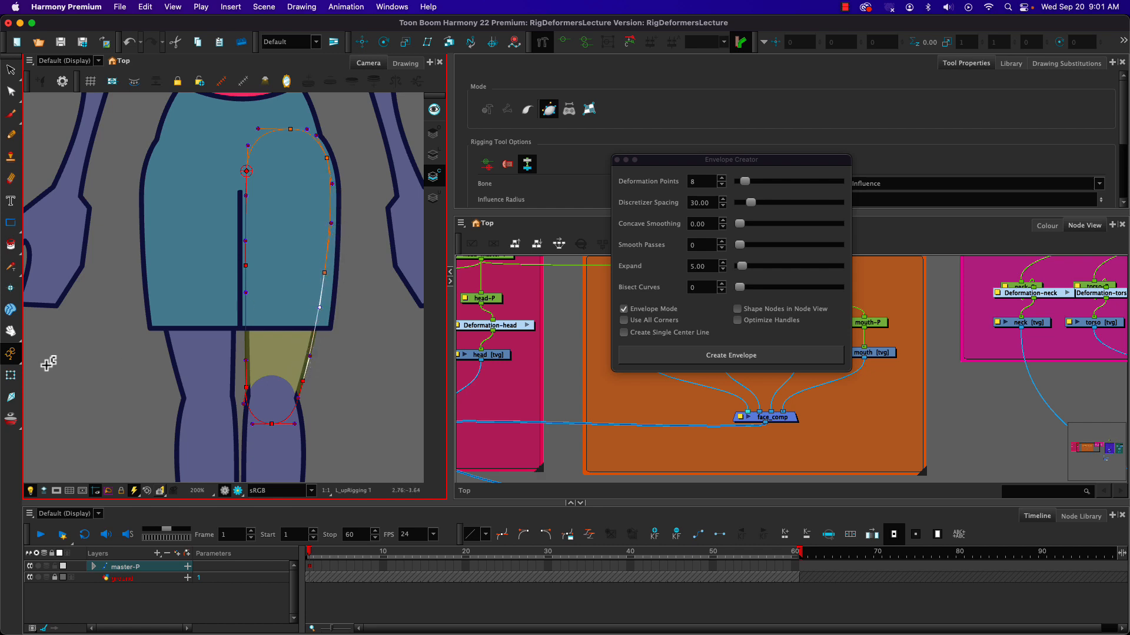
{"action": "left_click", "coordinate": [11, 375]}
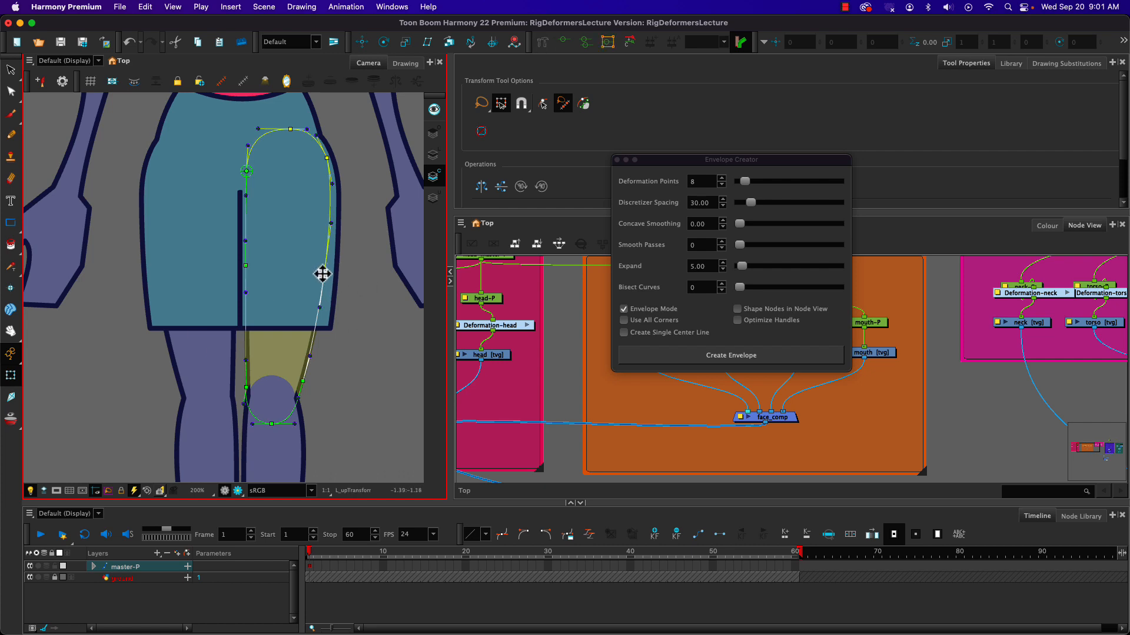
Nudge the upper-leg envelope's outer mid-thigh point and create an envelope with 8 deformation points on the left lower-leg drawing
{"action": "mouse_move", "coordinate": [324, 272]}
{"action": "left_mouse_down"}
{"action": "mouse_move", "coordinate": [291, 272]}
{"action": "mouse_move", "coordinate": [396, 283]}
{"action": "mouse_move", "coordinate": [302, 273]}
{"action": "mouse_move", "coordinate": [333, 267]}
{"action": "mouse_move", "coordinate": [324, 272]}
{"action": "left_mouse_up"}
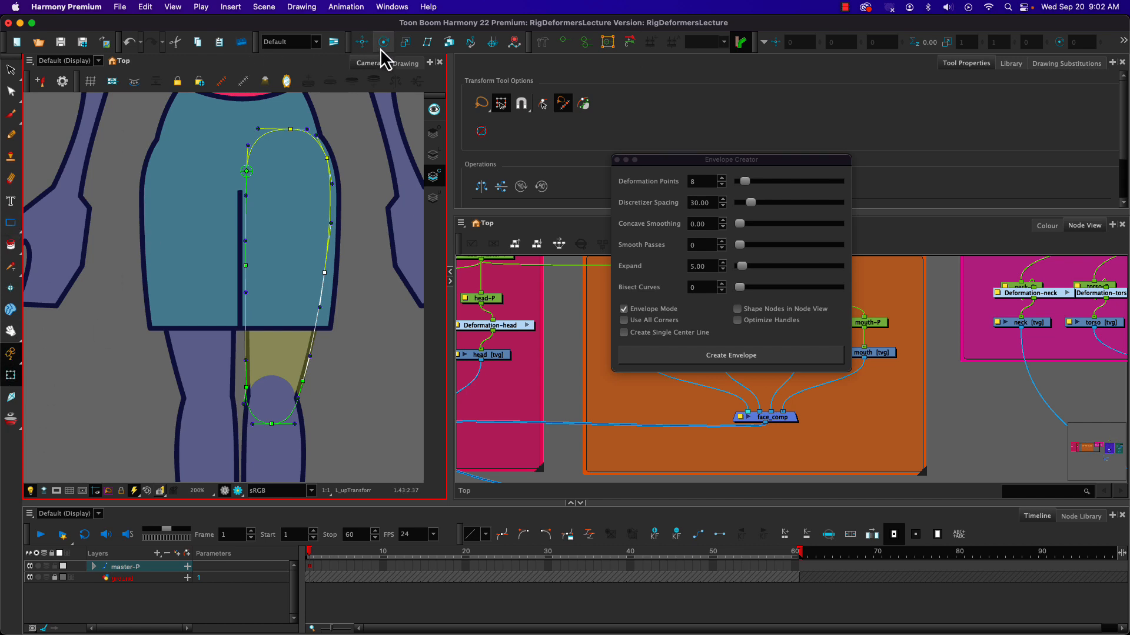
{"action": "left_click", "coordinate": [542, 42]}
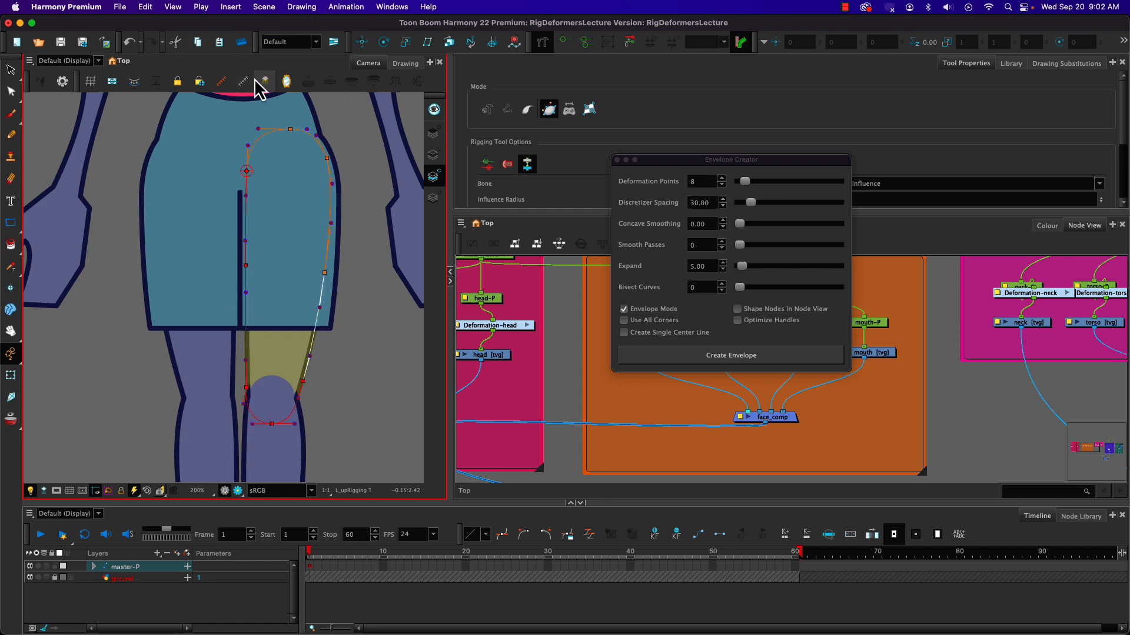
{"action": "left_click_drag", "start_coordinate": [343, 390], "coordinate": [338, 173]}
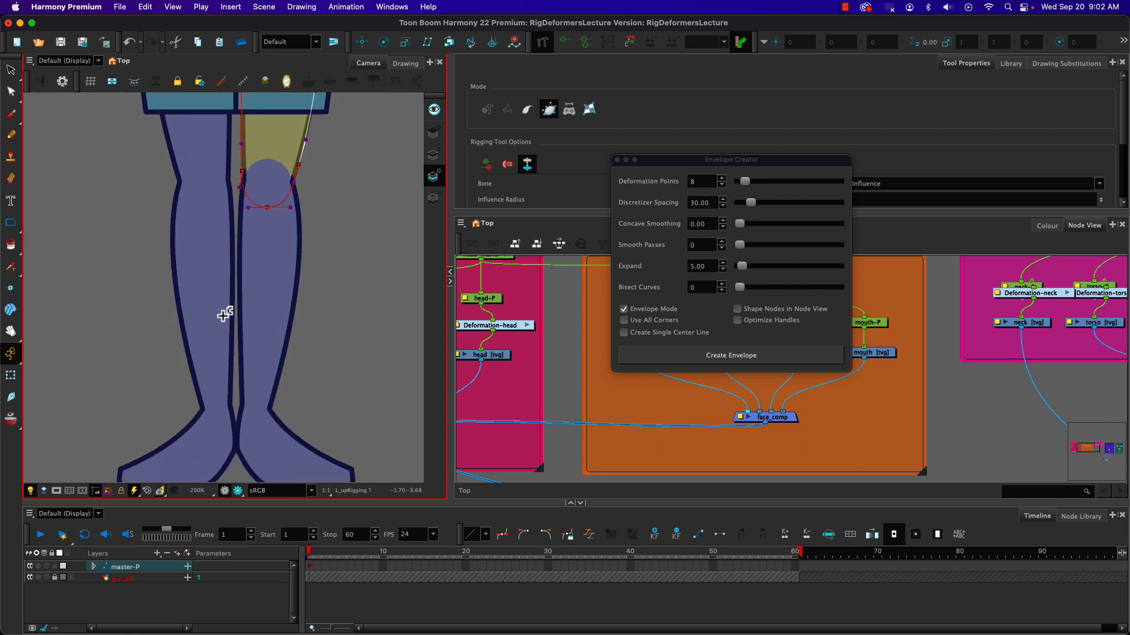
{"action": "left_click", "coordinate": [272, 312]}
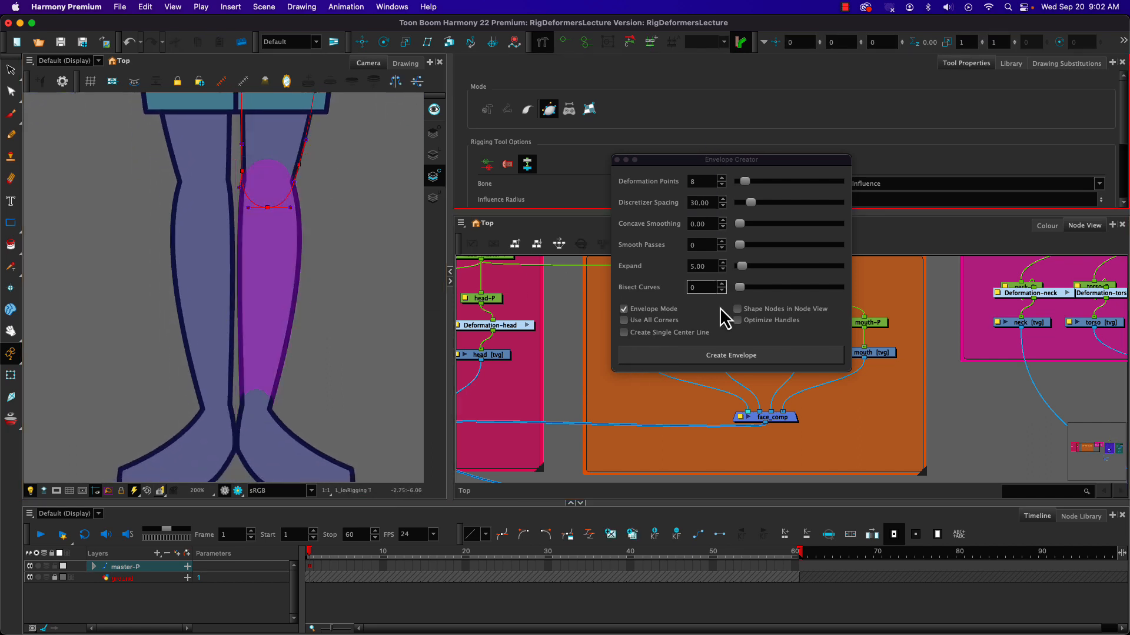
{"action": "left_click", "coordinate": [705, 355]}
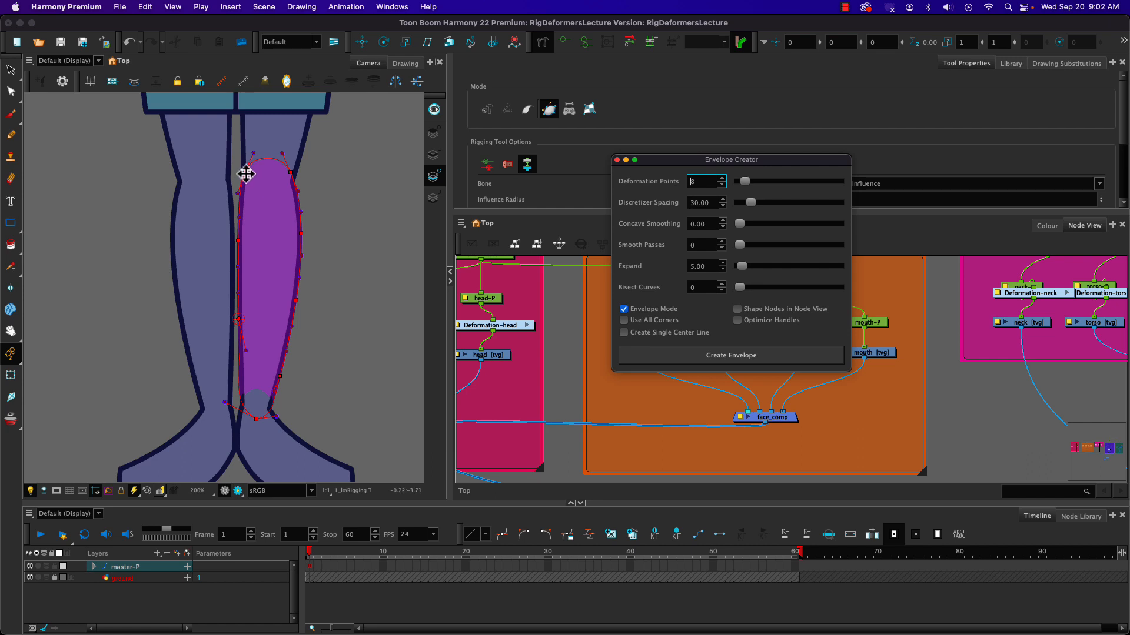
Reposition the lower-leg envelope's points to center one over the knee's top and spread the inner-side points down toward the ankle
{"action": "left_click", "coordinate": [294, 179]}
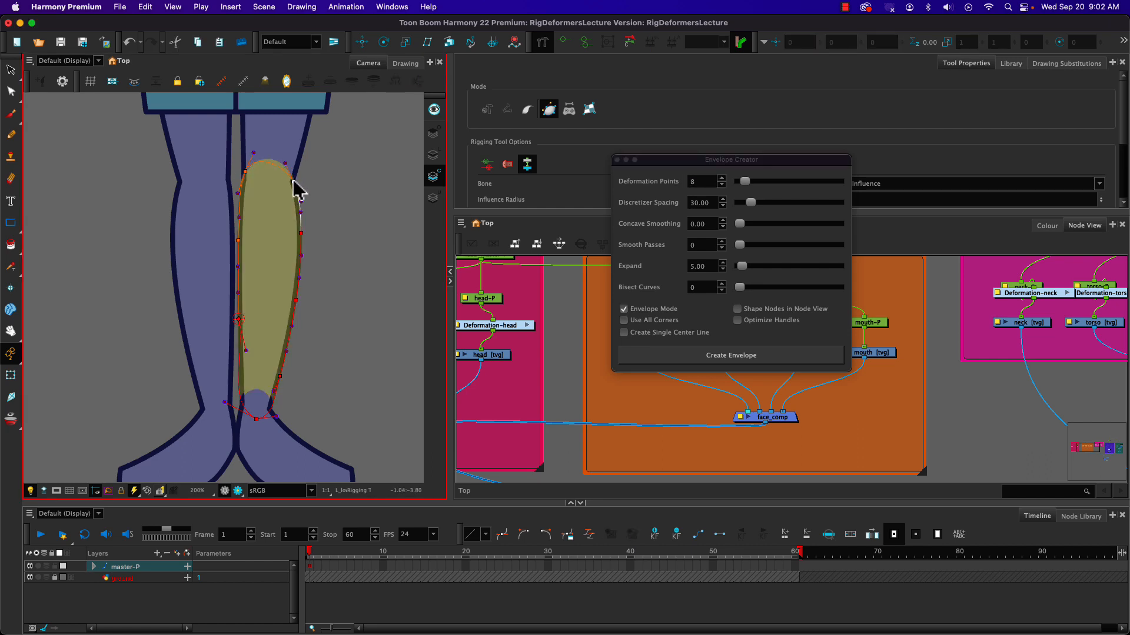
{"action": "left_click", "coordinate": [300, 242]}
{"action": "left_click_drag", "start_coordinate": [238, 319], "coordinate": [237, 410]}
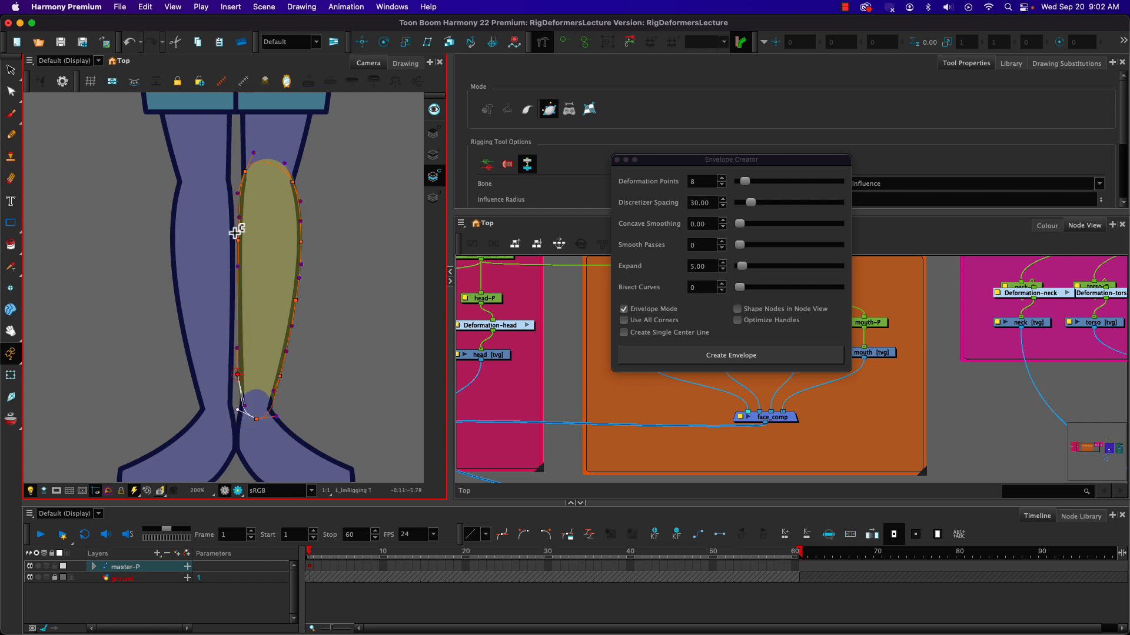
{"action": "left_click_drag", "start_coordinate": [238, 243], "coordinate": [237, 291]}
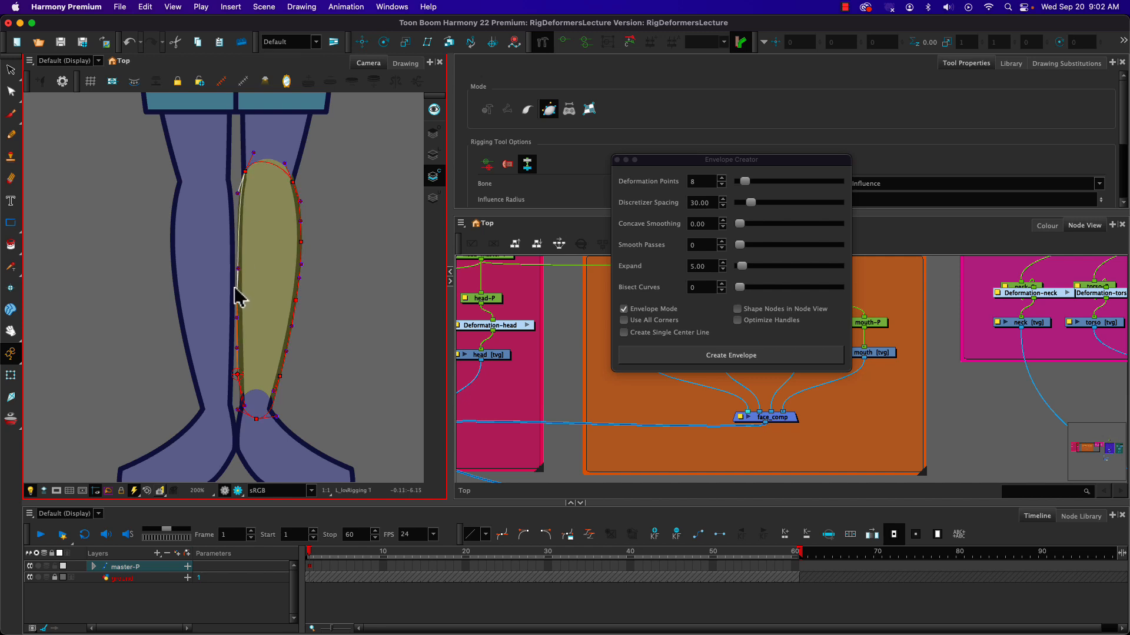
{"action": "mouse_move", "coordinate": [246, 173]}
{"action": "left_mouse_down"}
{"action": "mouse_move", "coordinate": [239, 214]}
{"action": "mouse_move", "coordinate": [238, 190]}
{"action": "mouse_move", "coordinate": [270, 159]}
{"action": "mouse_move", "coordinate": [247, 159]}
{"action": "left_mouse_up"}
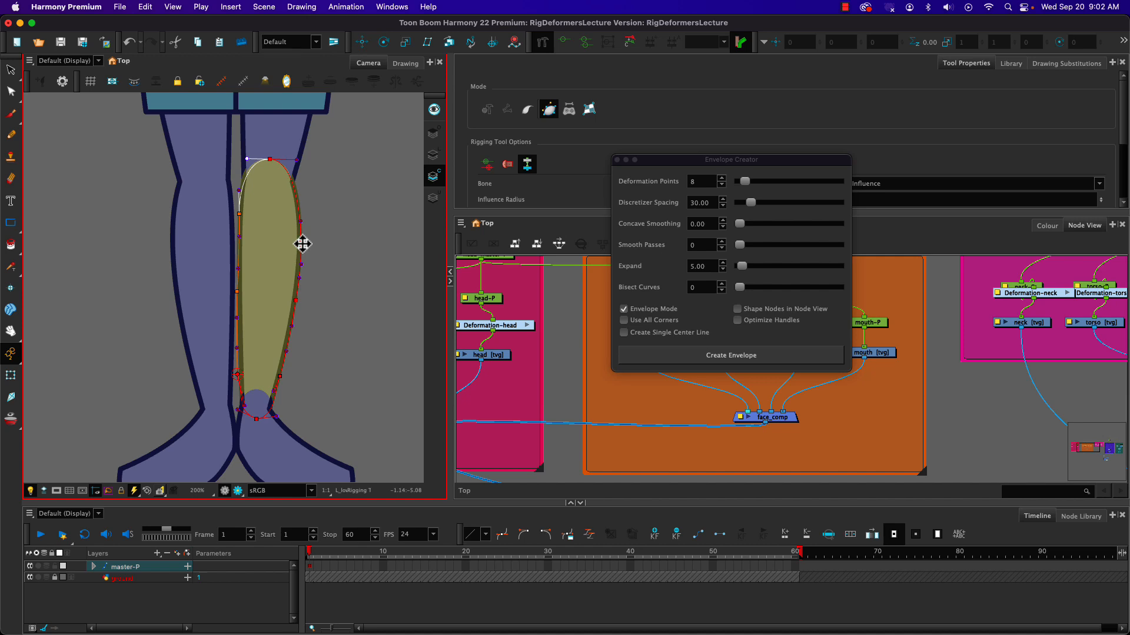
Move the lower-leg envelope's outer knee, calf and ankle points to follow the leg's outer outline smoothly
{"action": "left_click_drag", "start_coordinate": [303, 245], "coordinate": [298, 194]}
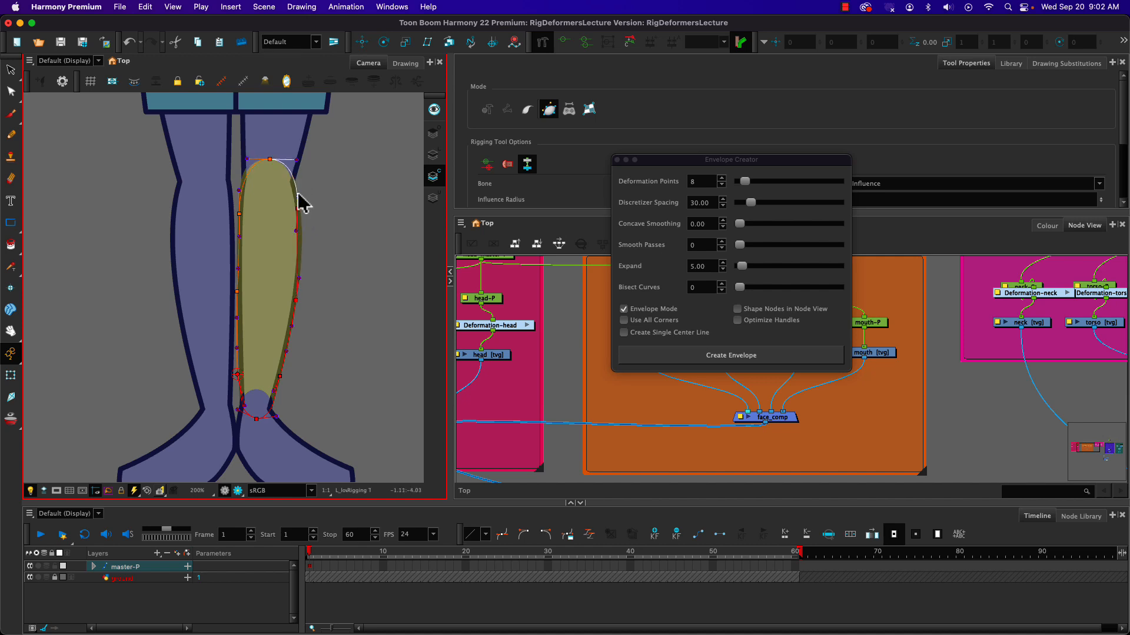
{"action": "left_click_drag", "start_coordinate": [297, 235], "coordinate": [298, 206]}
{"action": "left_click_drag", "start_coordinate": [297, 301], "coordinate": [296, 292]}
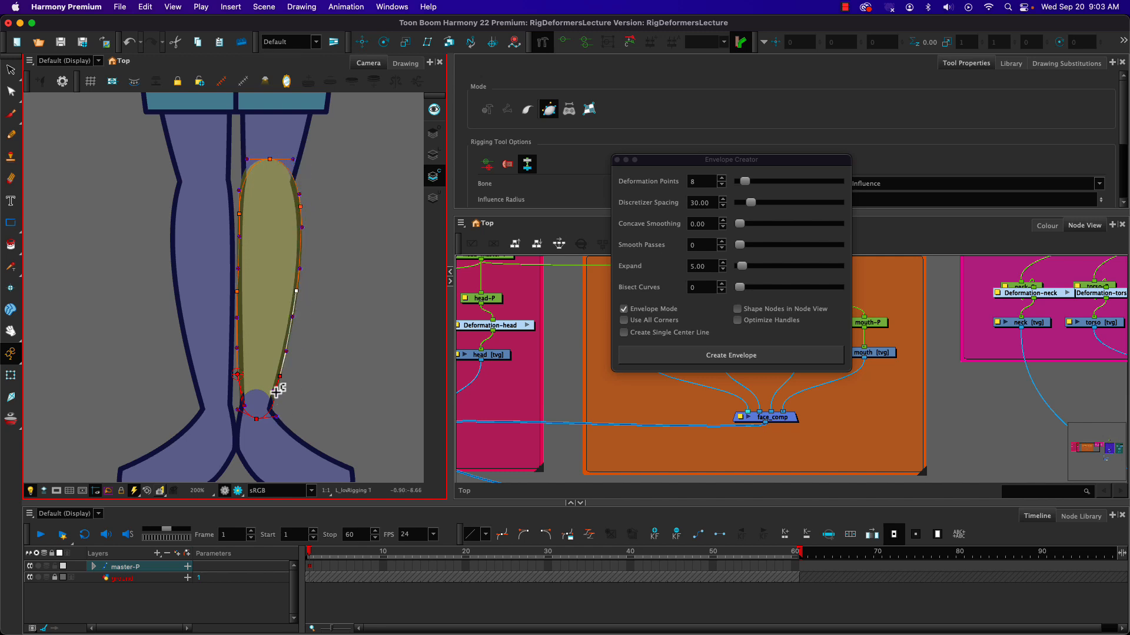
{"action": "left_click_drag", "start_coordinate": [281, 379], "coordinate": [280, 382]}
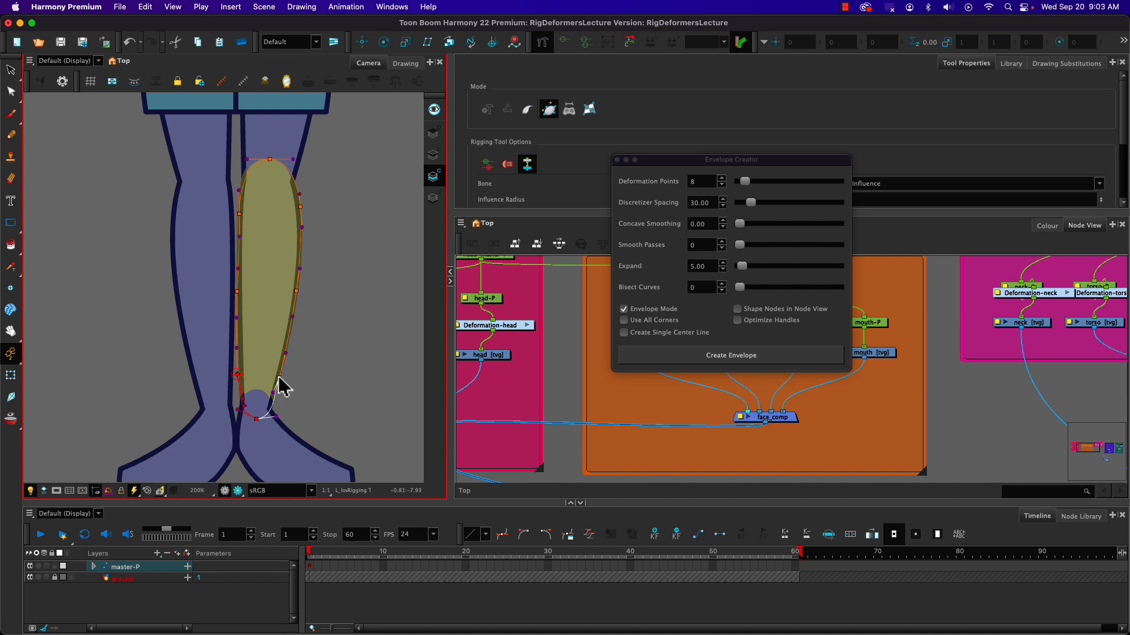
Level the lower-leg envelope's inner knee, calf and ankle points with the outer ones and smooth the inner edge
{"action": "left_click", "coordinate": [238, 375]}
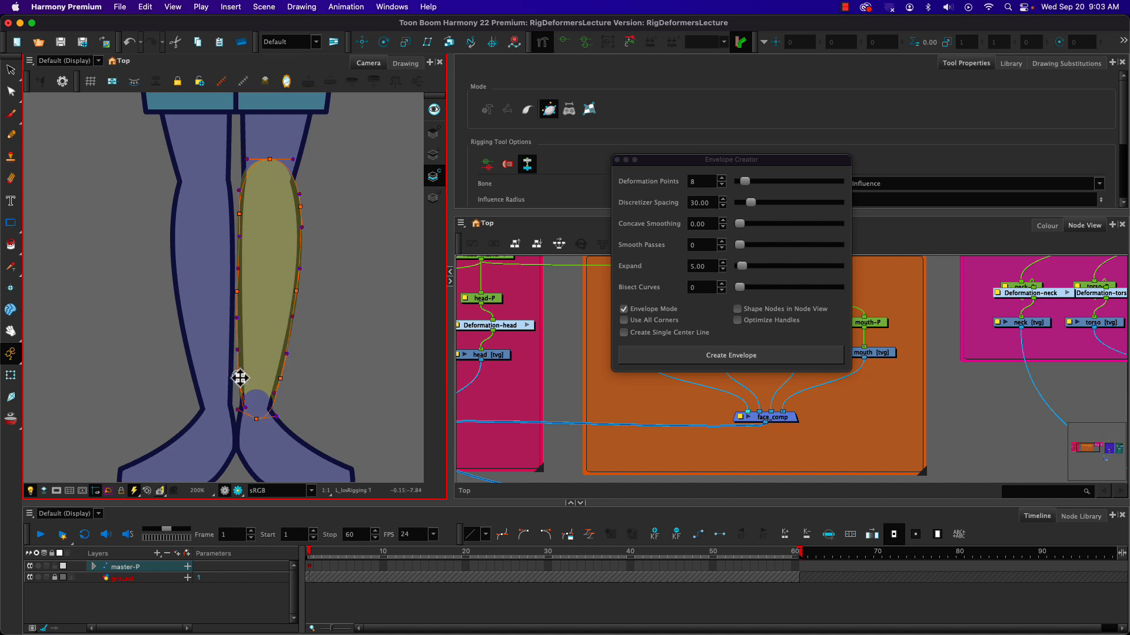
{"action": "left_click", "coordinate": [236, 292]}
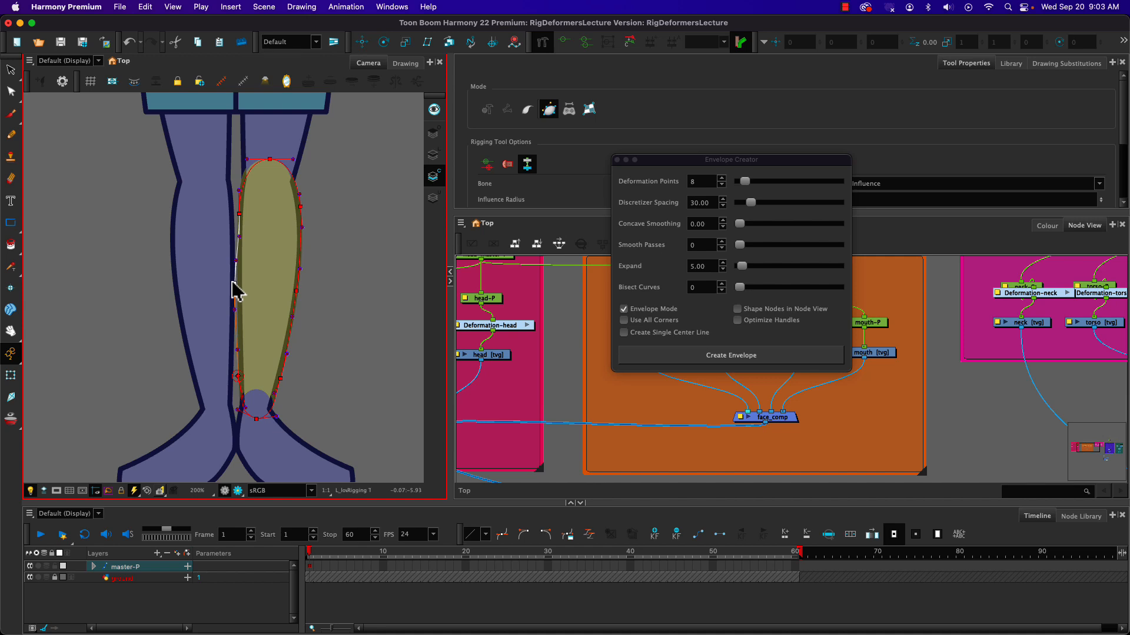
{"action": "left_click", "coordinate": [235, 287]}
{"action": "left_click_drag", "start_coordinate": [240, 212], "coordinate": [238, 201]}
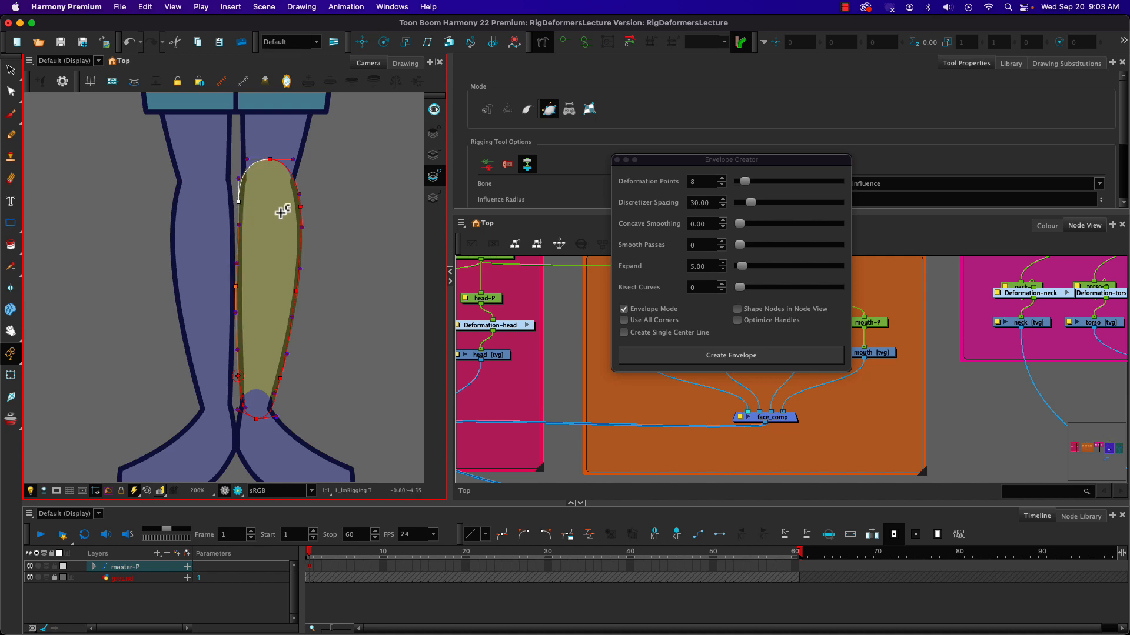
{"action": "left_click", "coordinate": [237, 288]}
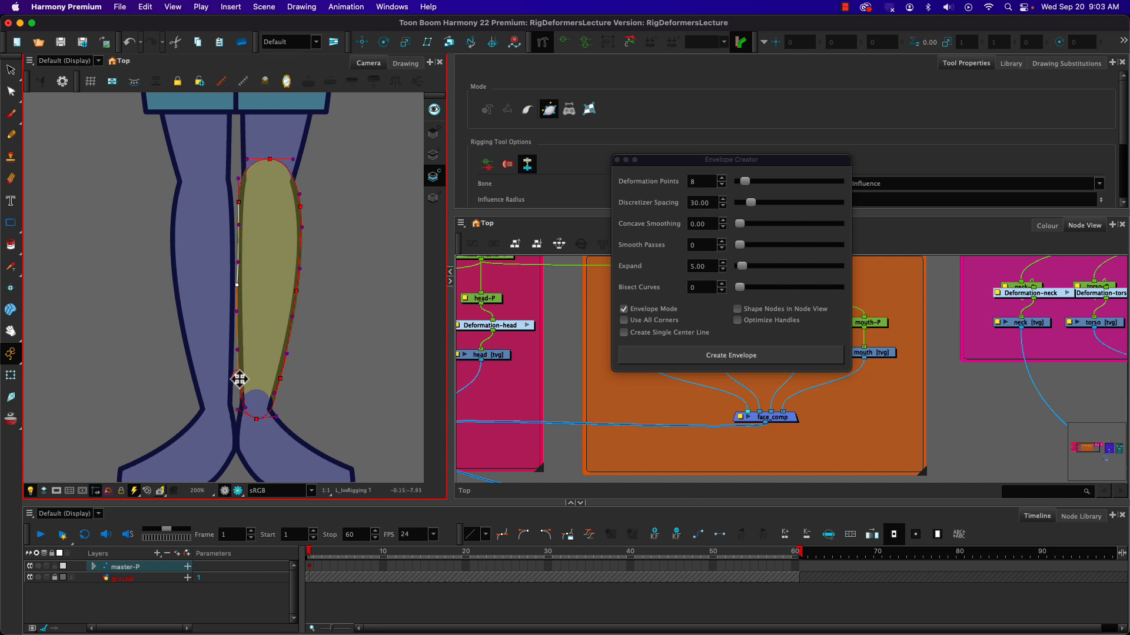
{"action": "left_click_drag", "start_coordinate": [238, 377], "coordinate": [238, 375]}
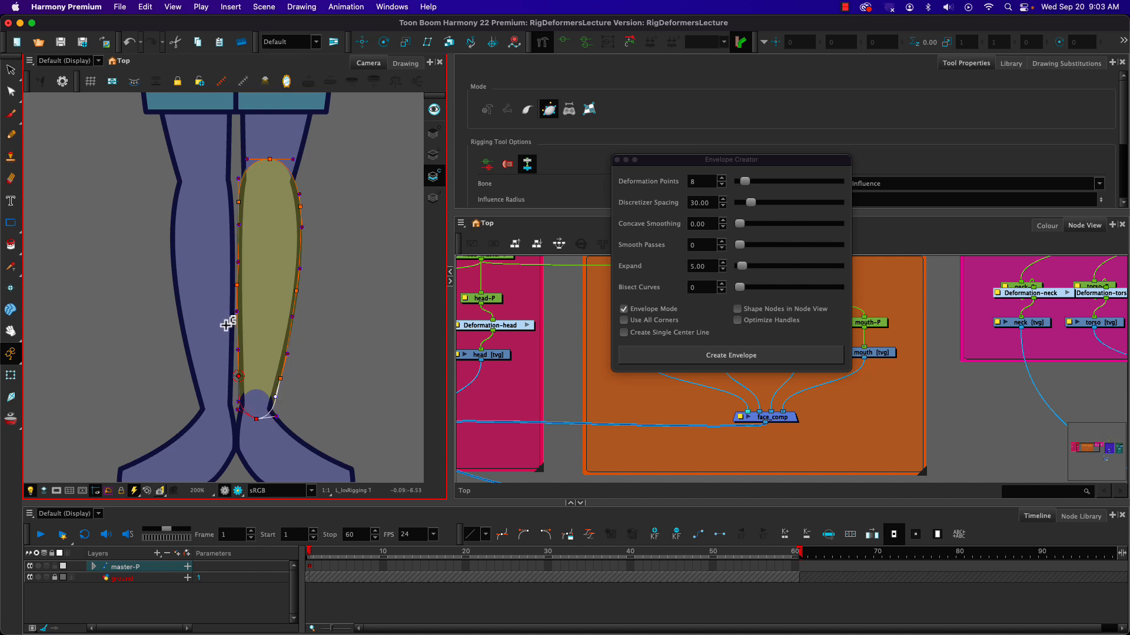
With the Transform tool, select the opposite lower leg and examine its deformation controls
{"action": "left_click", "coordinate": [11, 375]}
{"action": "left_click", "coordinate": [203, 314]}
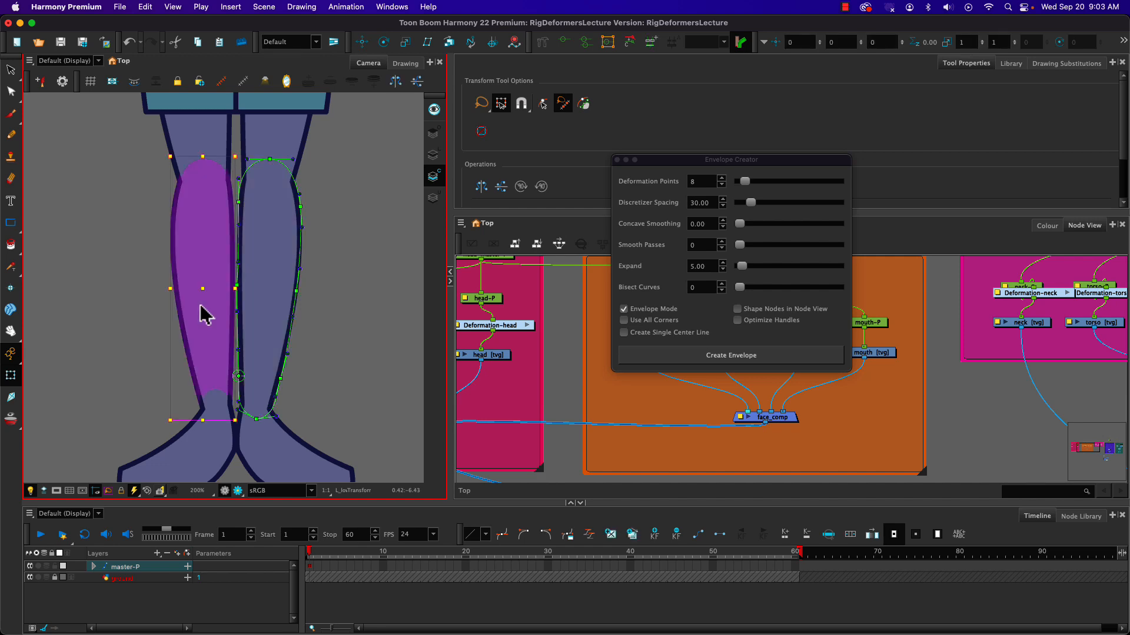
{"action": "left_click", "coordinate": [566, 44]}
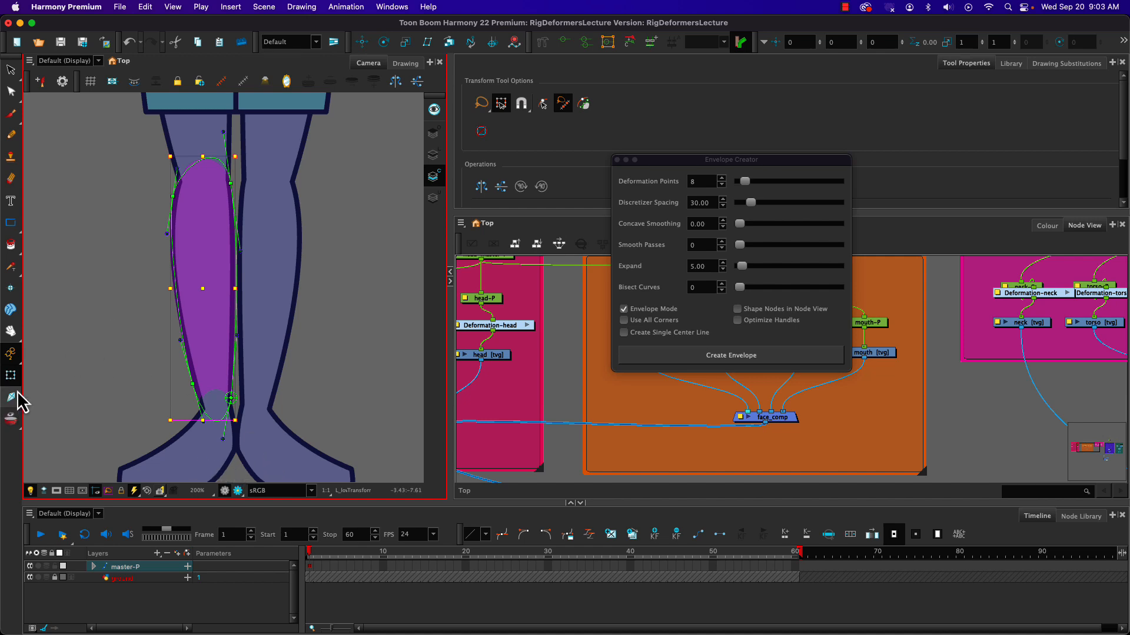
Switch to the Rigging tool, select the left foot, set the deformation points to 7, and hide all deformation controls
{"action": "left_click", "coordinate": [542, 42]}
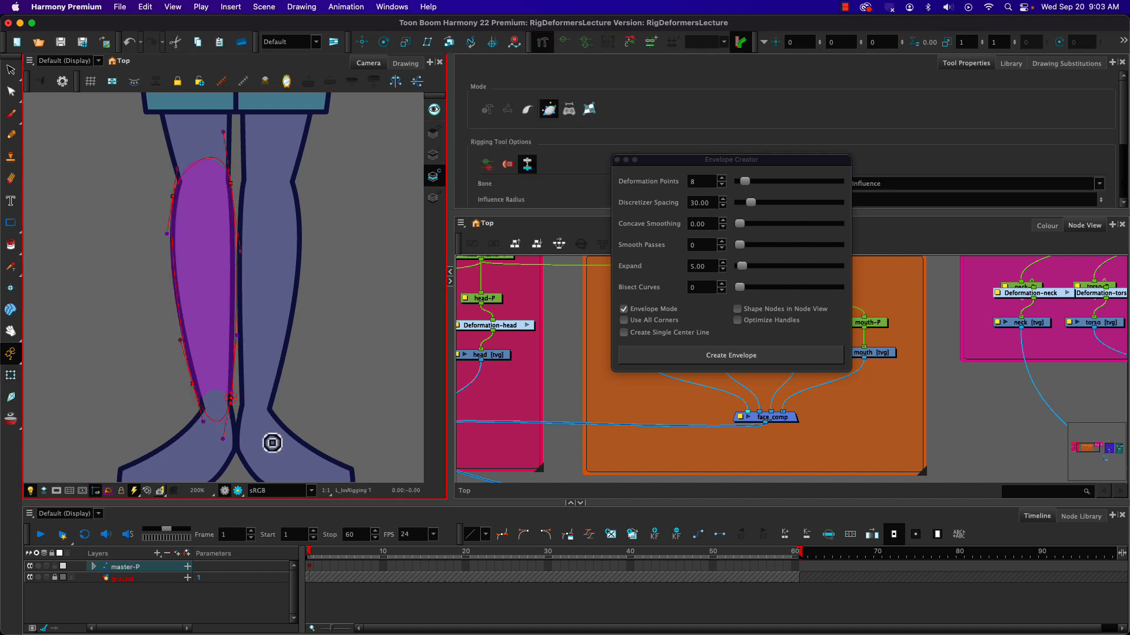
{"action": "left_click", "coordinate": [285, 469]}
{"action": "left_click_drag", "start_coordinate": [373, 421], "coordinate": [343, 313]}
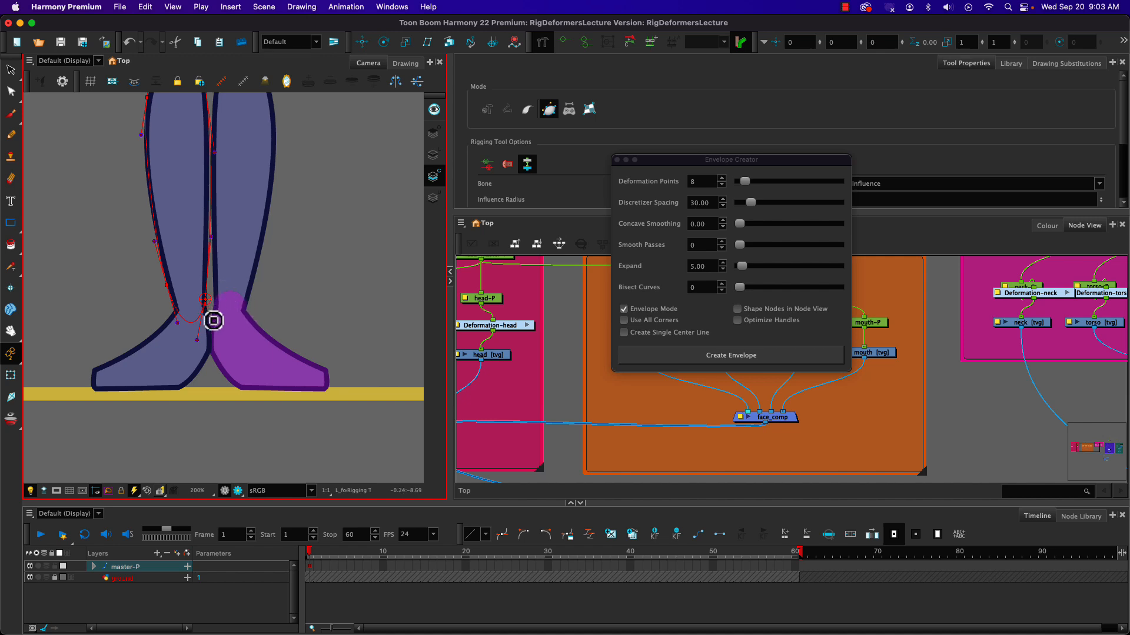
{"action": "left_click", "coordinate": [722, 184]}
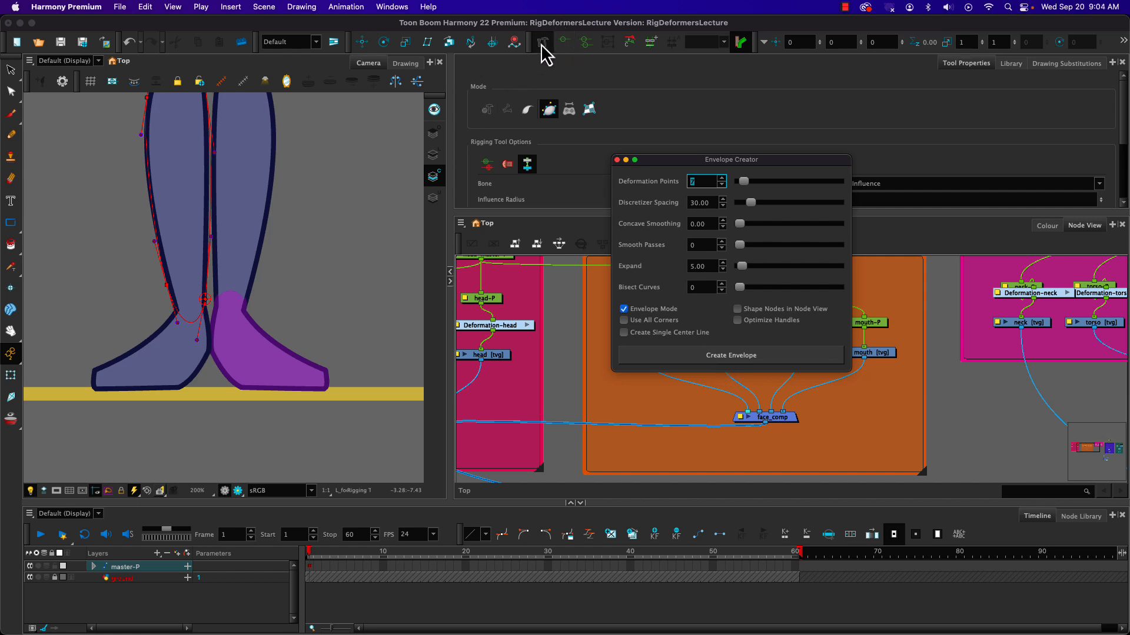
{"action": "left_click", "coordinate": [244, 85]}
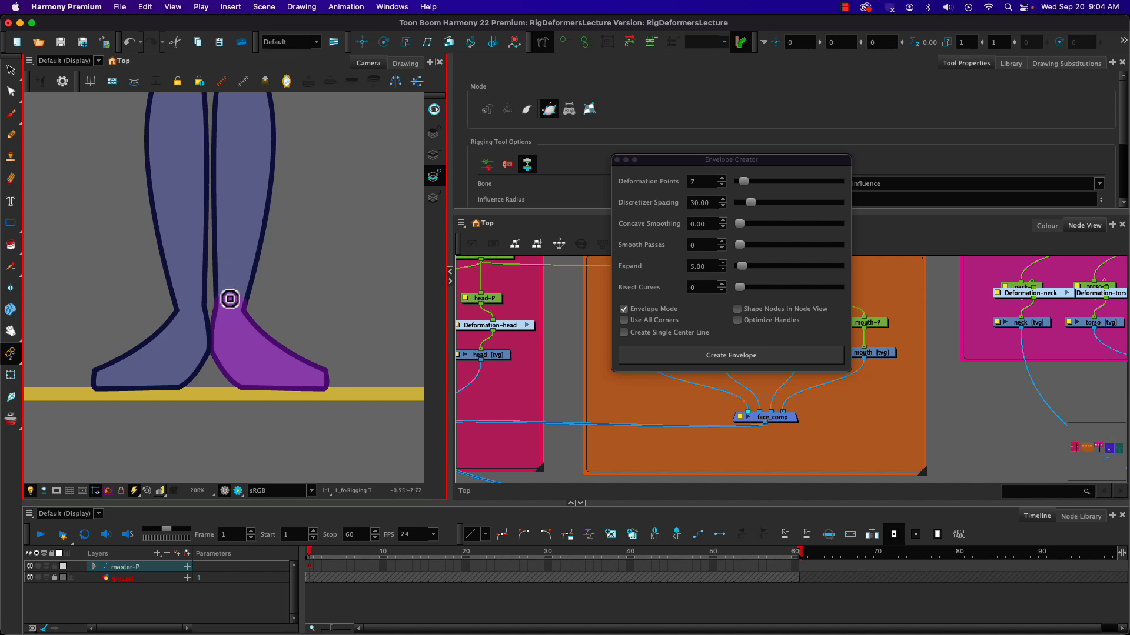
Draw a closed seven-point envelope by hand around the left foot, from the ankle's top around the heel, sole, toe and instep
{"action": "left_click_drag", "start_coordinate": [231, 292], "coordinate": [215, 320]}
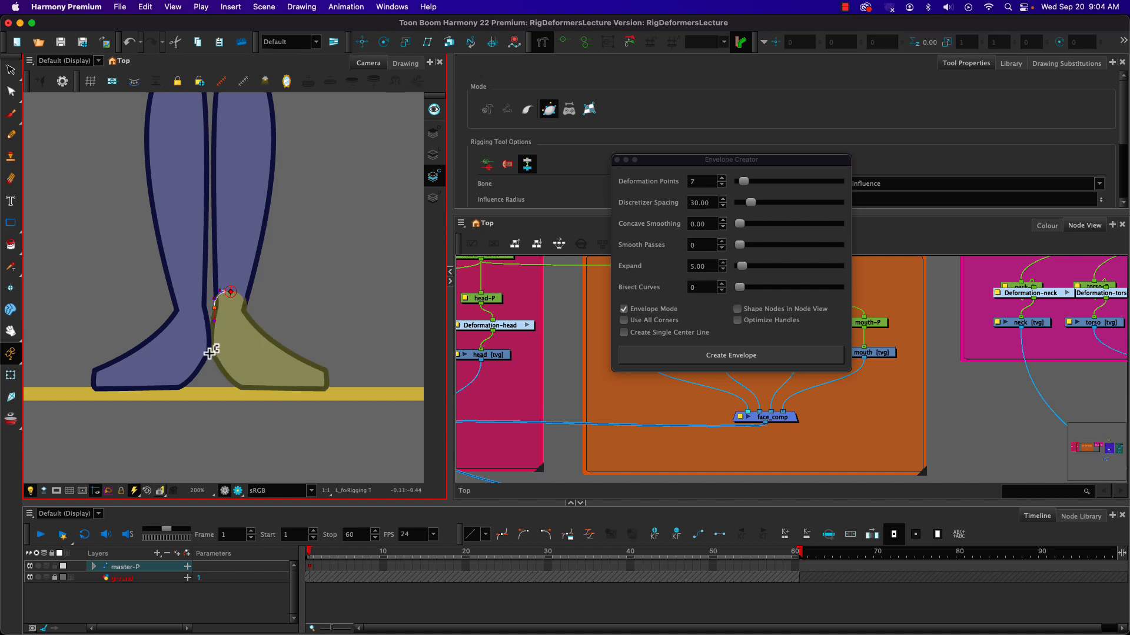
{"action": "left_click_drag", "start_coordinate": [209, 353], "coordinate": [252, 396]}
{"action": "left_click_drag", "start_coordinate": [326, 391], "coordinate": [325, 361]}
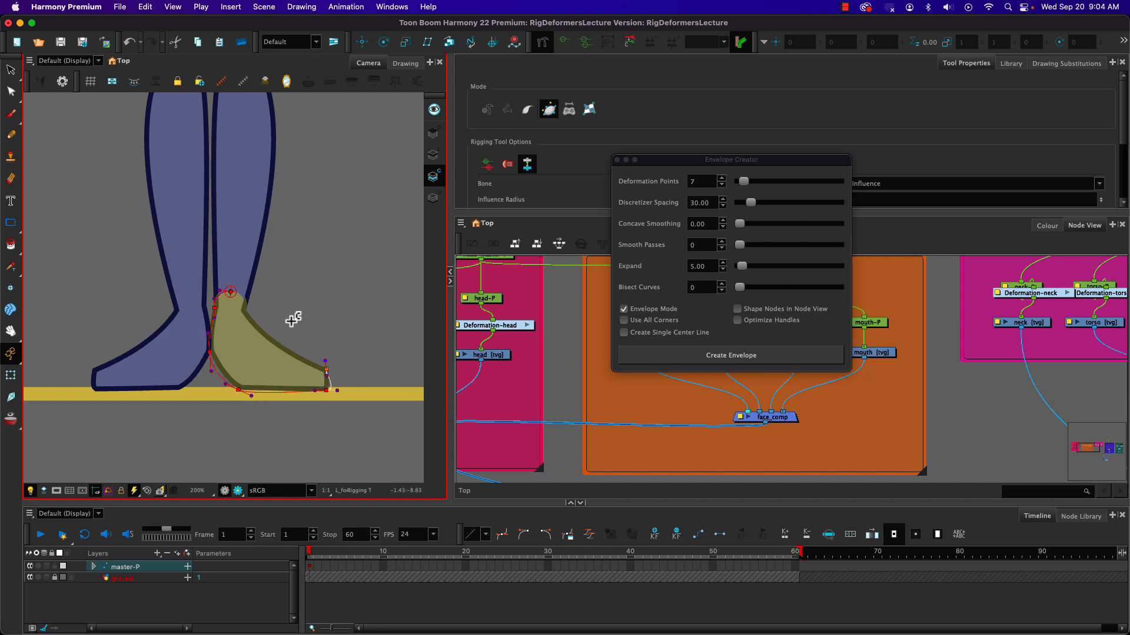
{"action": "left_click", "coordinate": [248, 312]}
{"action": "left_click_drag", "start_coordinate": [248, 327], "coordinate": [249, 327]}
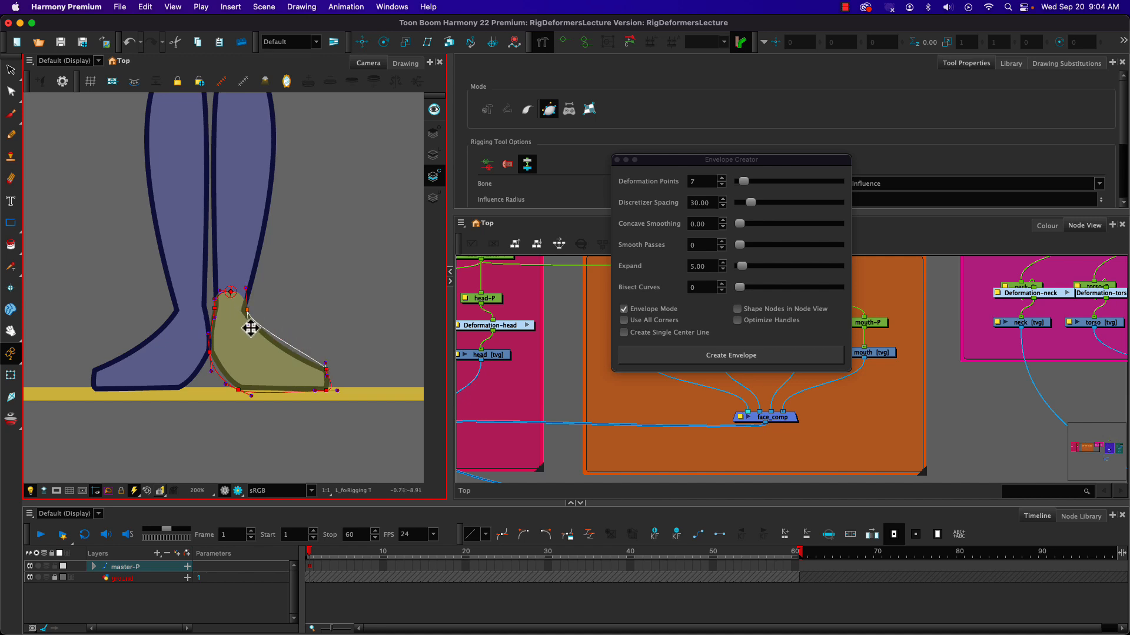
{"action": "left_click", "coordinate": [230, 292]}
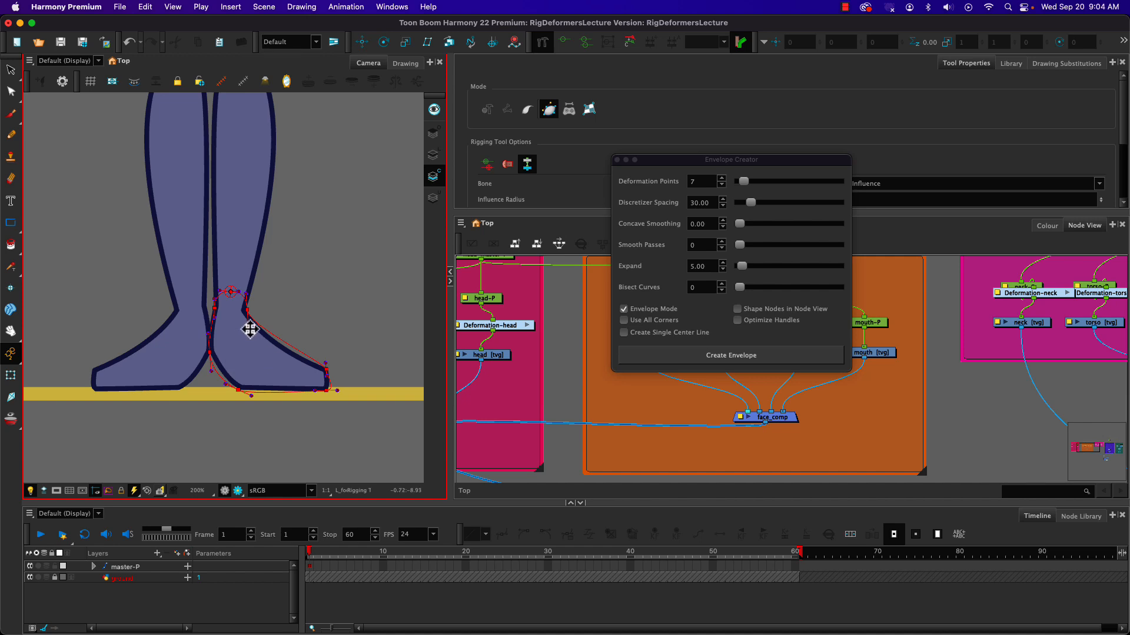
Align the foot envelope's upper and lower toe points with the drawing and adjust the handles to fit the instep and toe curves
{"action": "scroll", "coordinate": [327, 365], "scroll_direction": "up", "scroll_amount": 1}
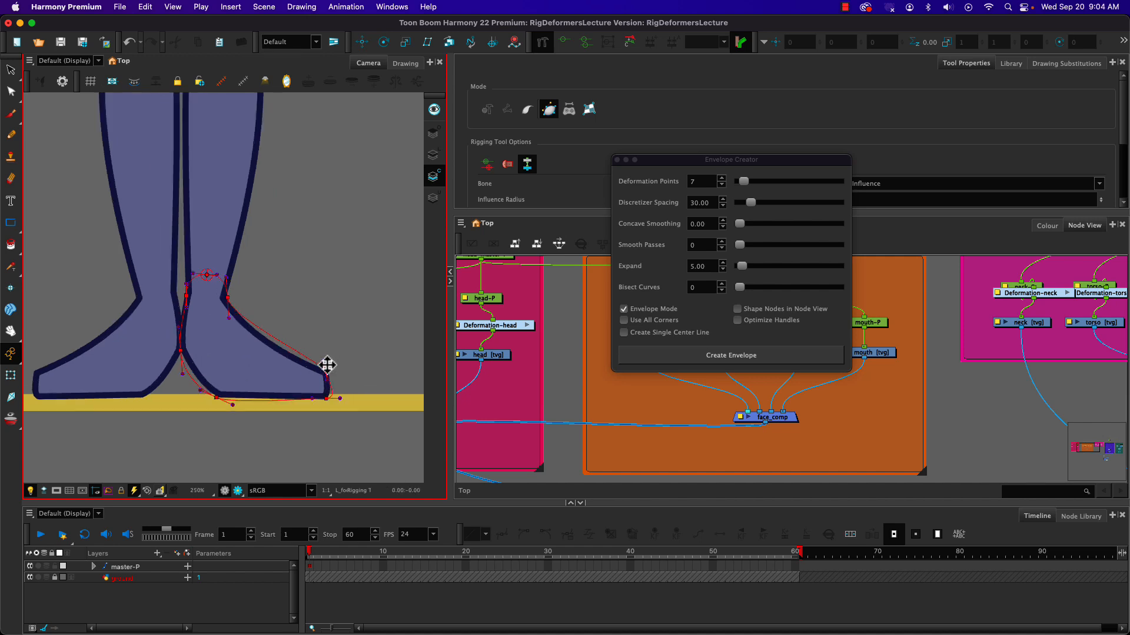
{"action": "scroll", "coordinate": [327, 366], "scroll_direction": "up", "scroll_amount": 3}
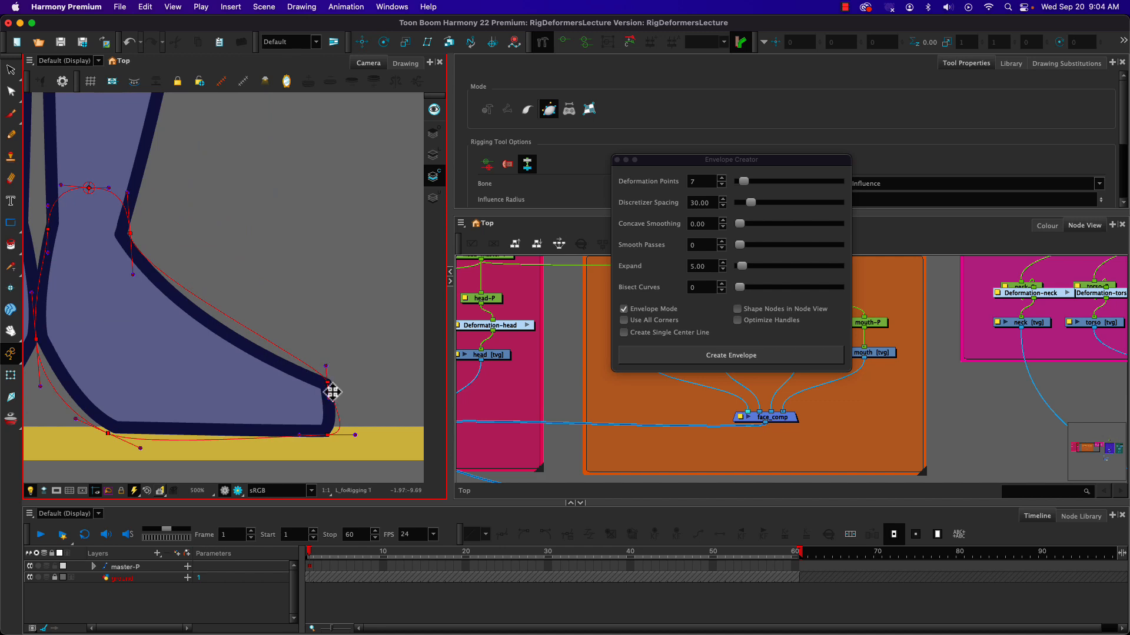
{"action": "left_click", "coordinate": [333, 381]}
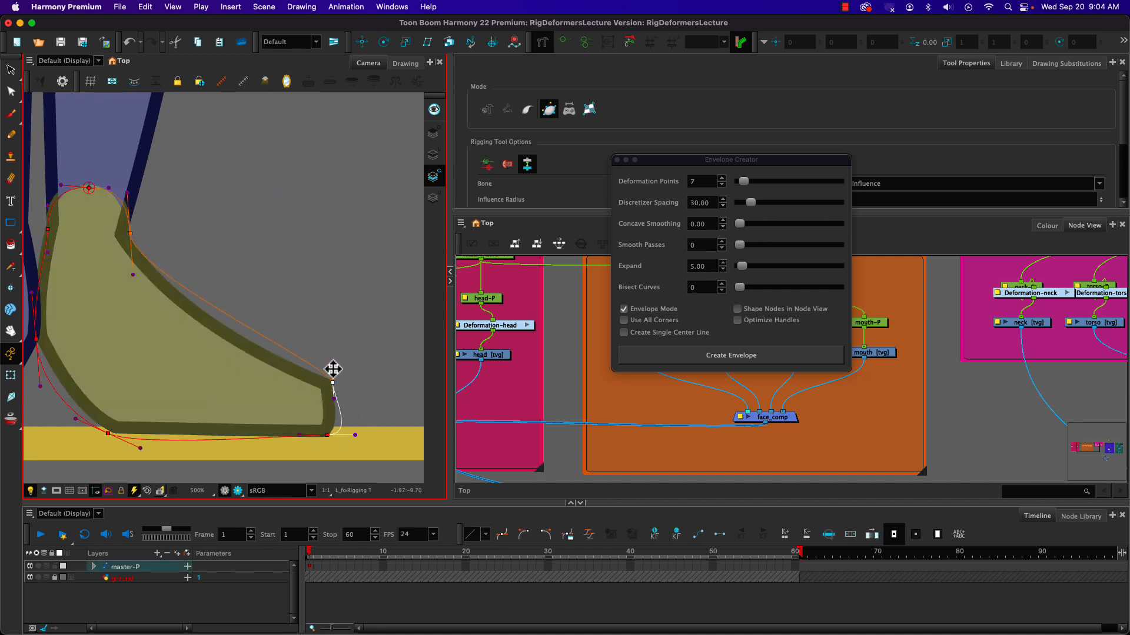
{"action": "left_click", "coordinate": [253, 345]}
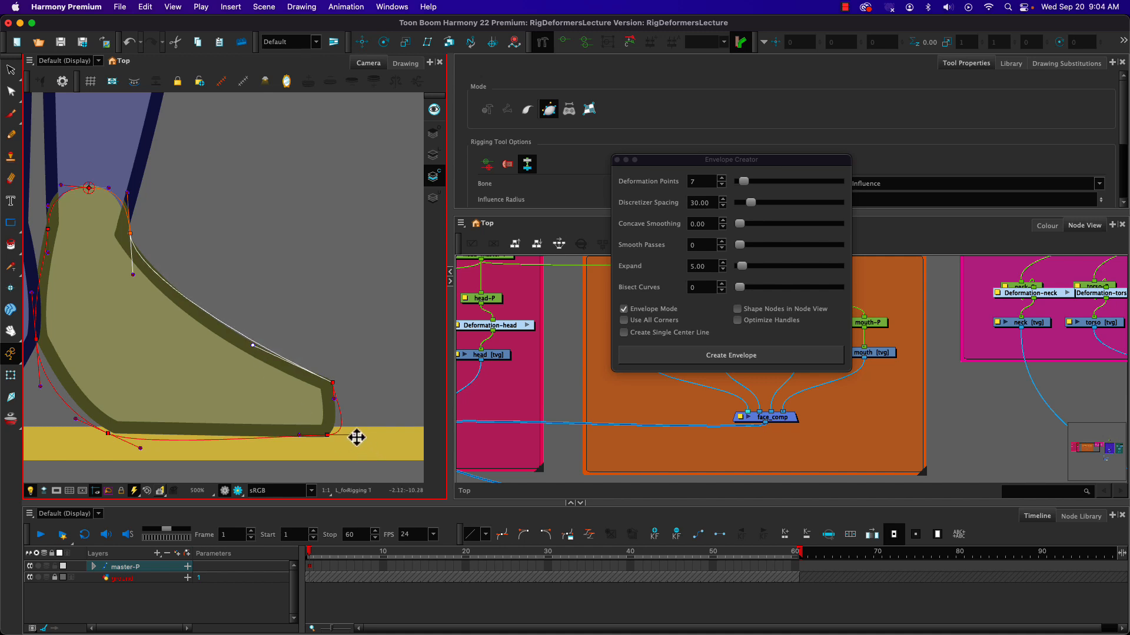
{"action": "left_click_drag", "start_coordinate": [356, 437], "coordinate": [342, 426]}
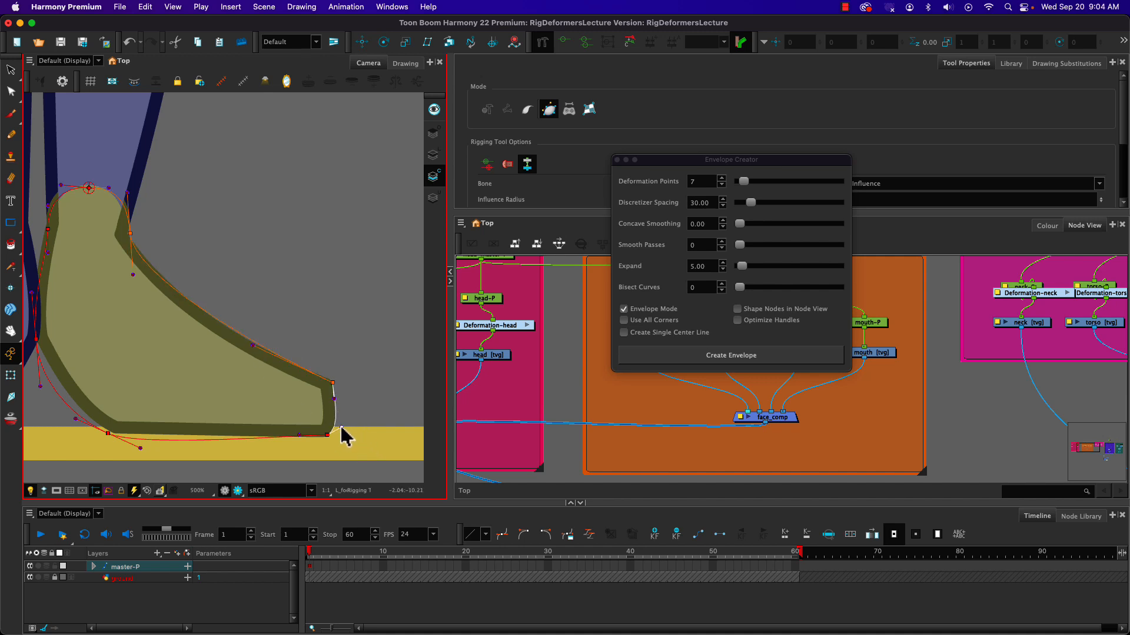
{"action": "left_click", "coordinate": [329, 438]}
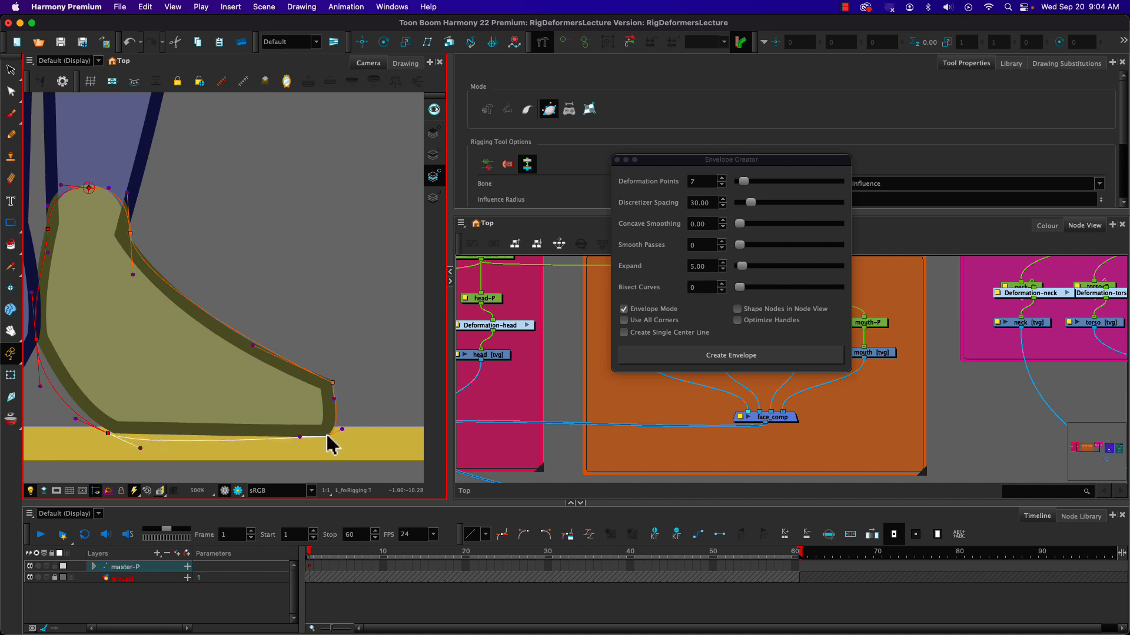
Refit the foot envelope's points and handles to the drawing along the sole, the heel curve and the back of the ankle
{"action": "left_click", "coordinate": [107, 433]}
{"action": "left_click_drag", "start_coordinate": [142, 452], "coordinate": [213, 440]}
{"action": "key", "text": "space"}
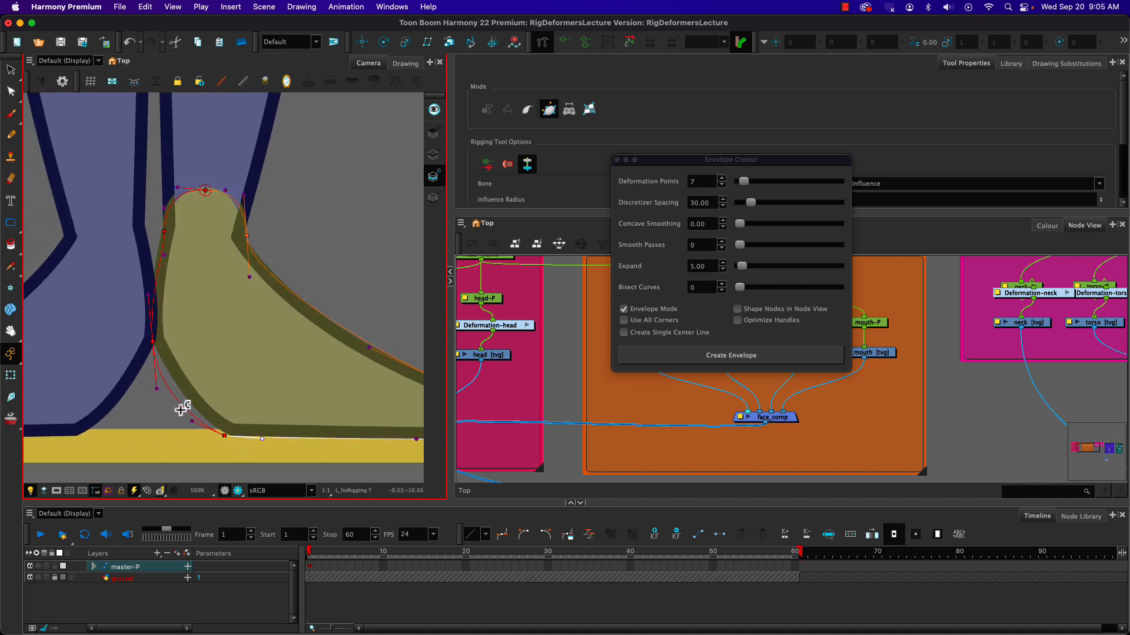
{"action": "left_click_drag", "start_coordinate": [193, 423], "coordinate": [167, 383]}
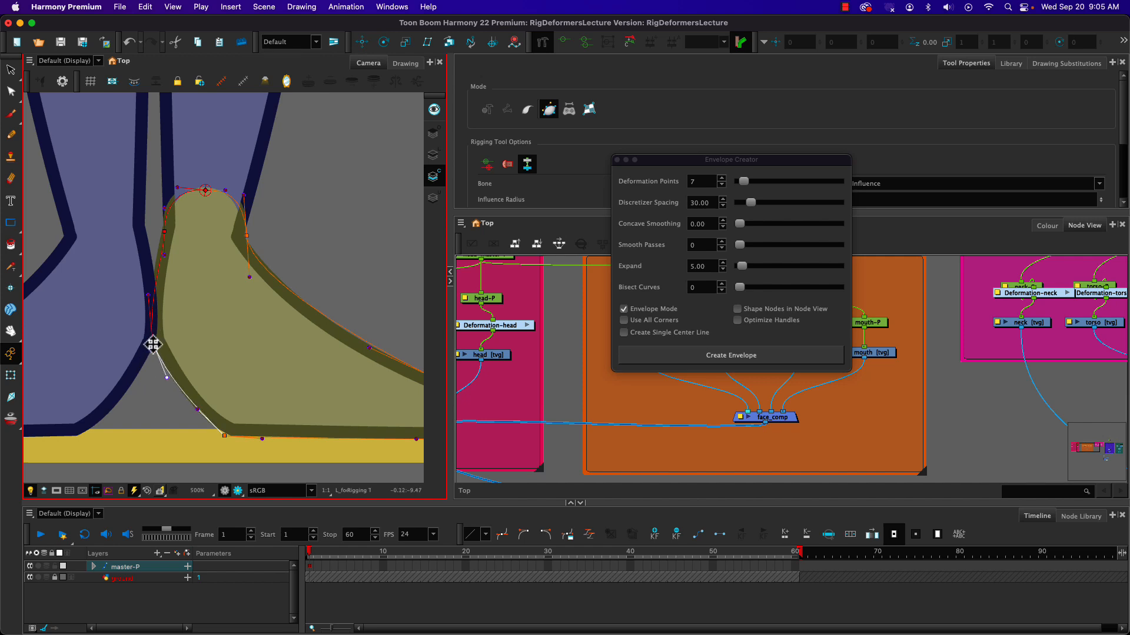
{"action": "mouse_move", "coordinate": [153, 345]}
{"action": "left_mouse_down"}
{"action": "mouse_move", "coordinate": [173, 342]}
{"action": "mouse_move", "coordinate": [154, 343]}
{"action": "left_mouse_up"}
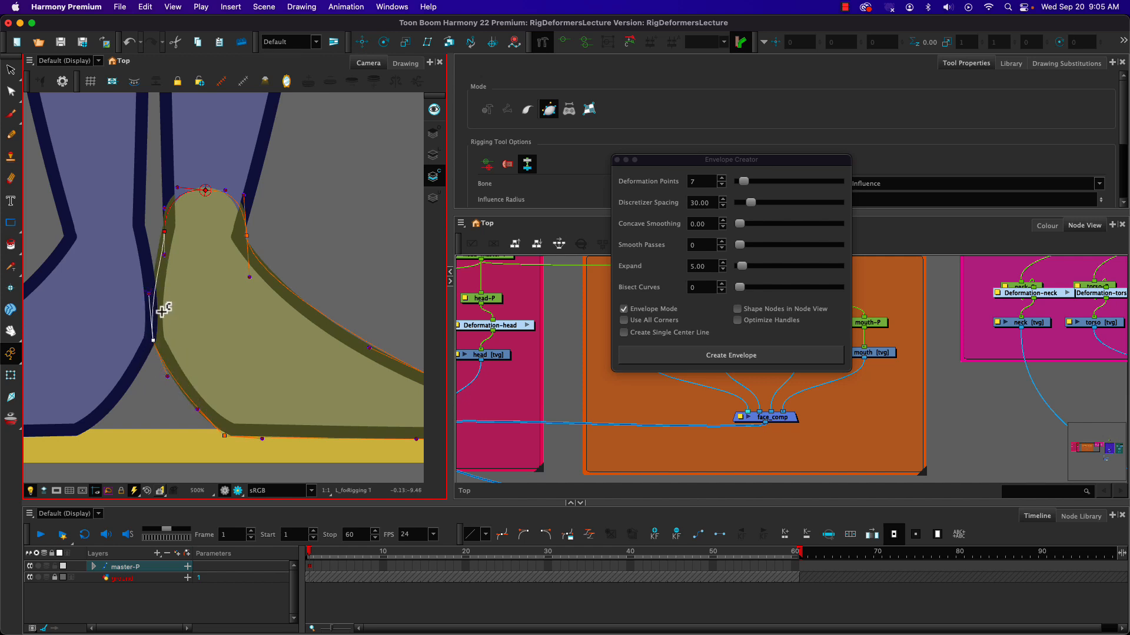
{"action": "left_click_drag", "start_coordinate": [164, 232], "coordinate": [159, 228]}
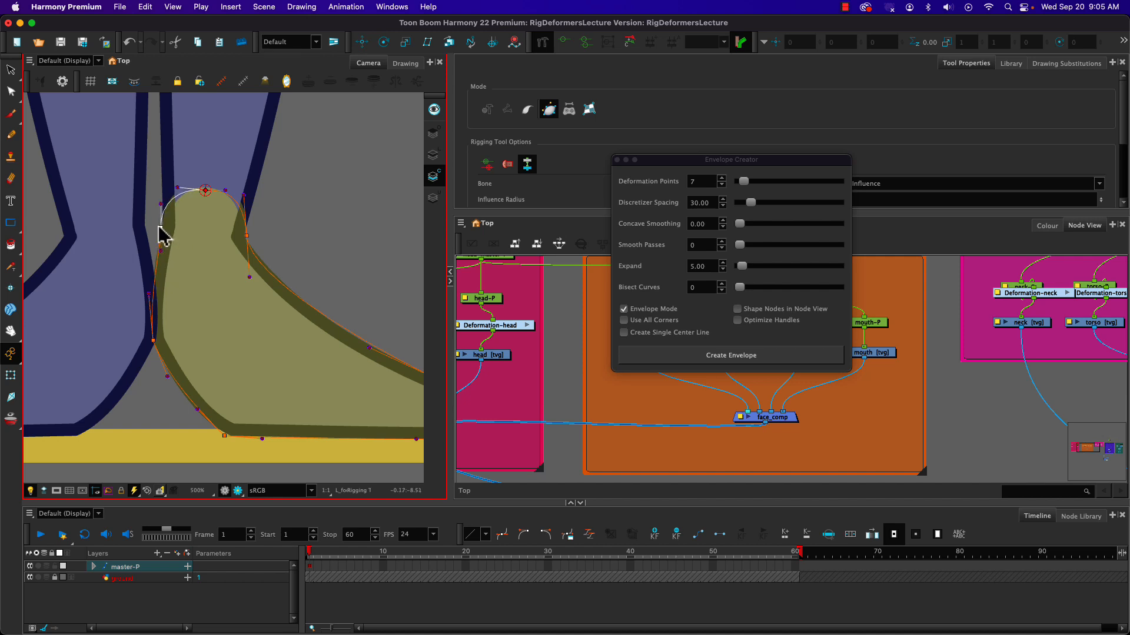
{"action": "left_click", "coordinate": [158, 246]}
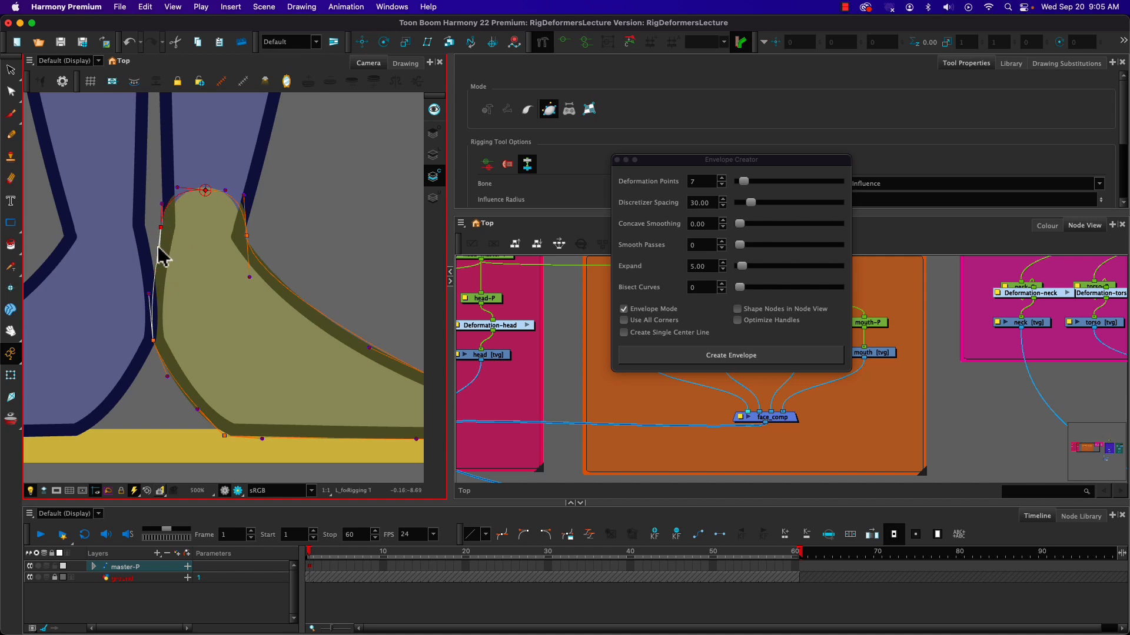
{"action": "left_click", "coordinate": [156, 249]}
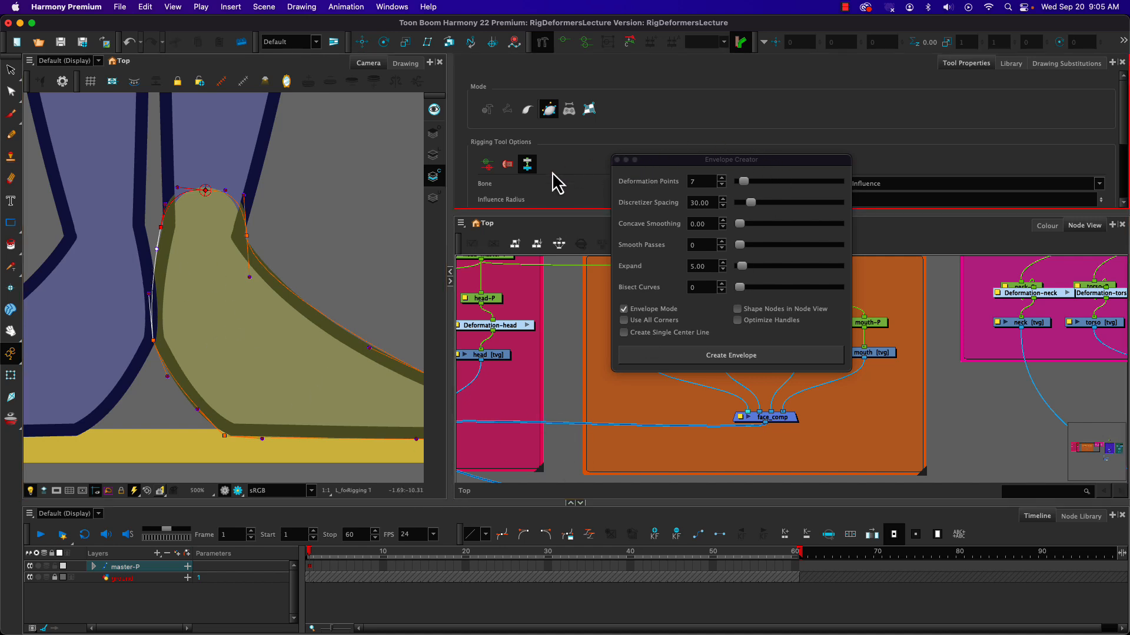
Close the Envelope Creator window
{"action": "left_click_drag", "start_coordinate": [330, 177], "coordinate": [343, 476]}
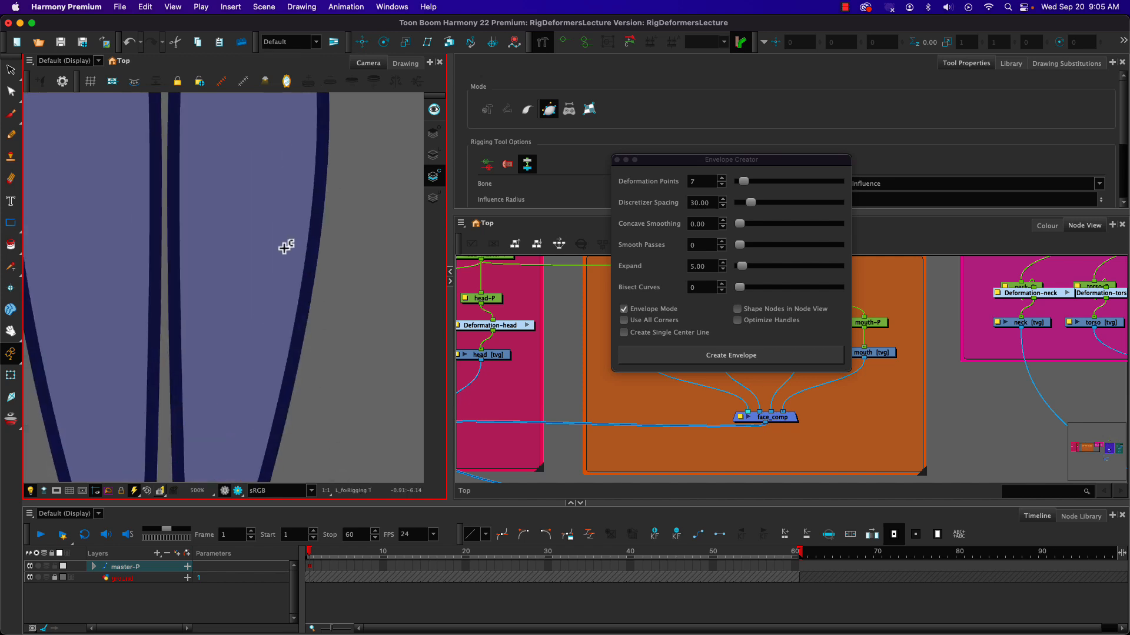
{"action": "scroll", "coordinate": [285, 245], "scroll_direction": "down", "scroll_amount": 7}
{"action": "left_click_drag", "start_coordinate": [273, 149], "coordinate": [270, 404]}
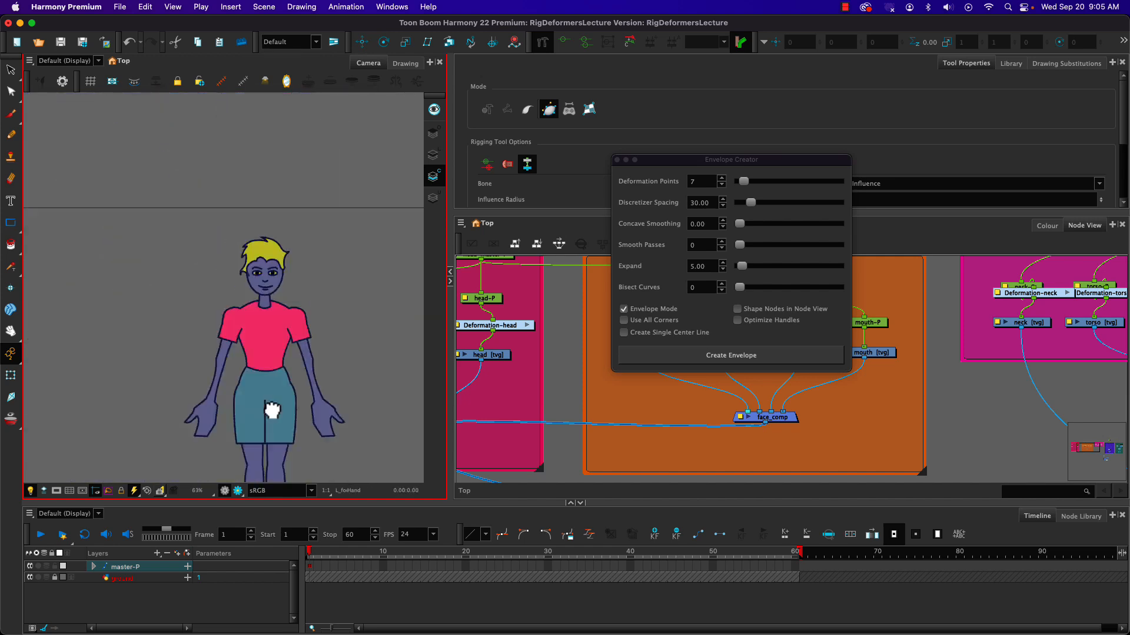
{"action": "scroll", "coordinate": [235, 373], "scroll_direction": "up", "scroll_amount": 2}
{"action": "scroll", "coordinate": [271, 316], "scroll_direction": "up", "scroll_amount": 5}
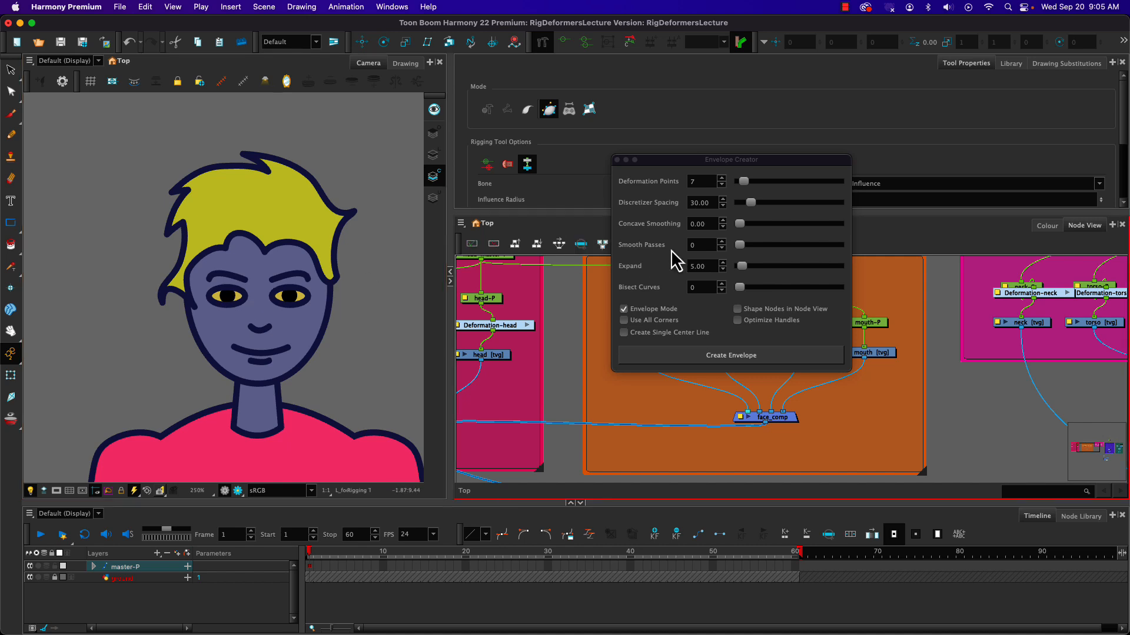
{"action": "left_click", "coordinate": [616, 160]}
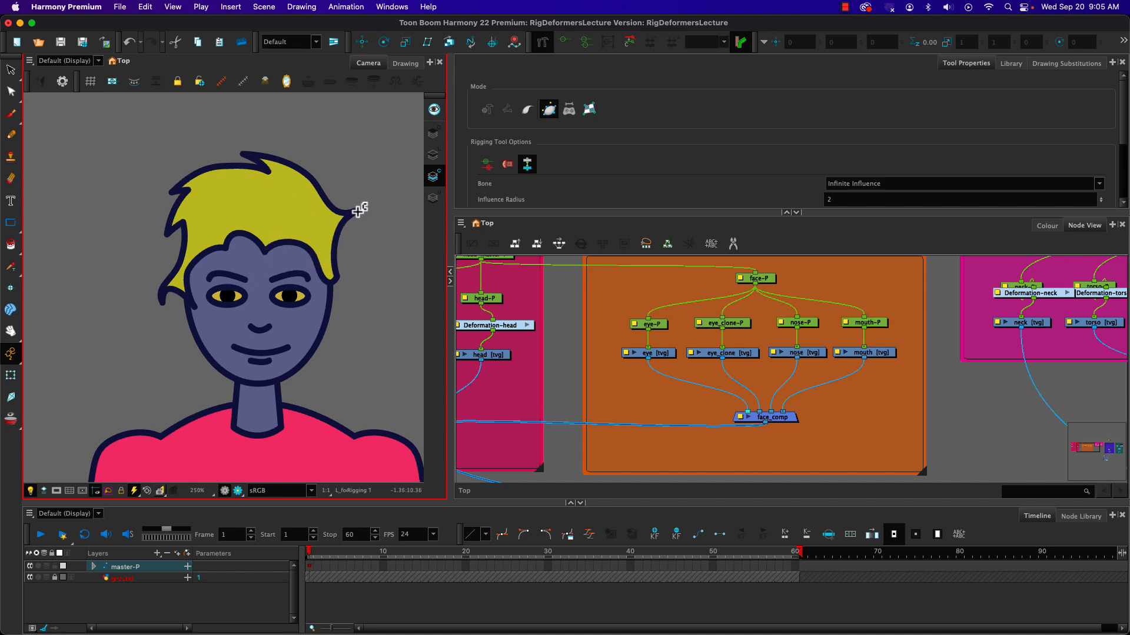
{"action": "left_click", "coordinate": [263, 253]}
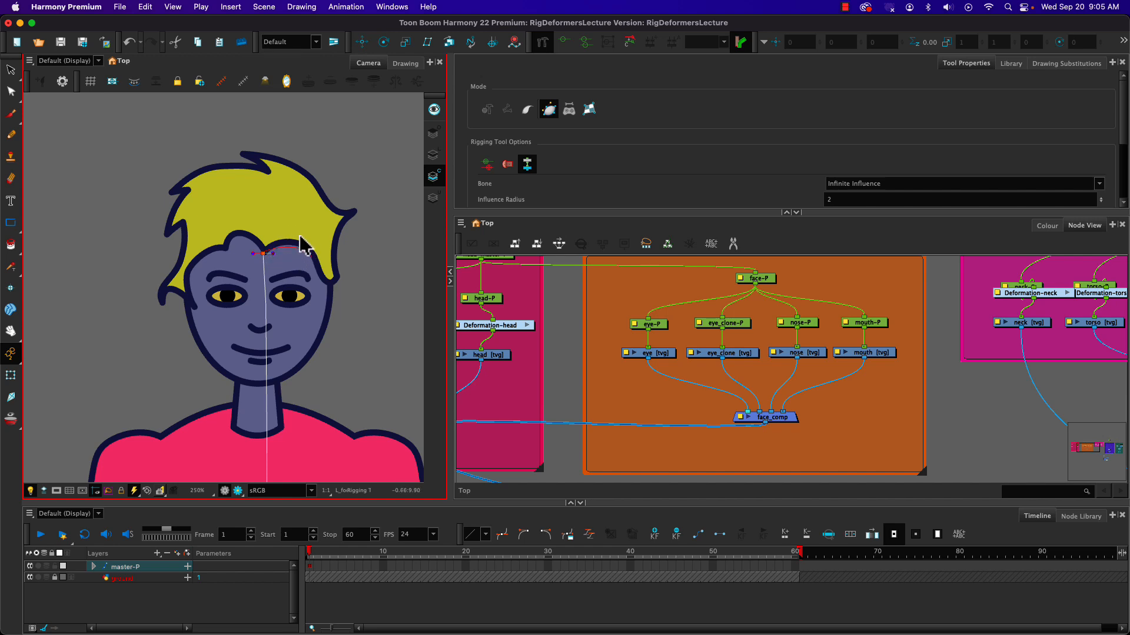
{"action": "left_click_drag", "start_coordinate": [313, 257], "coordinate": [350, 284]}
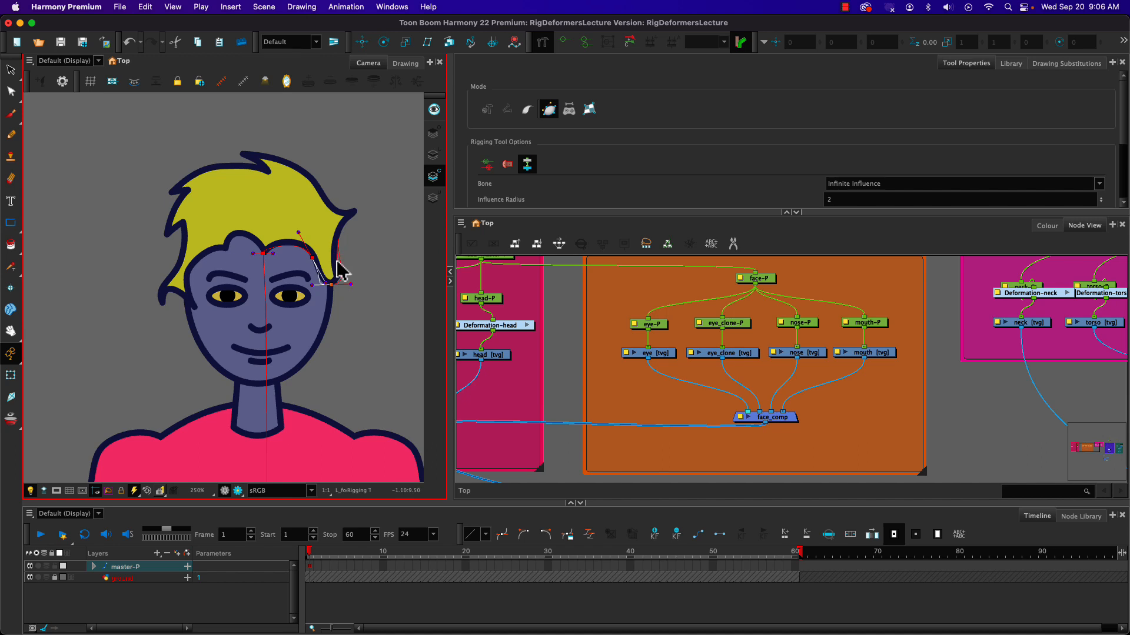
{"action": "left_click_drag", "start_coordinate": [338, 238], "coordinate": [340, 208]}
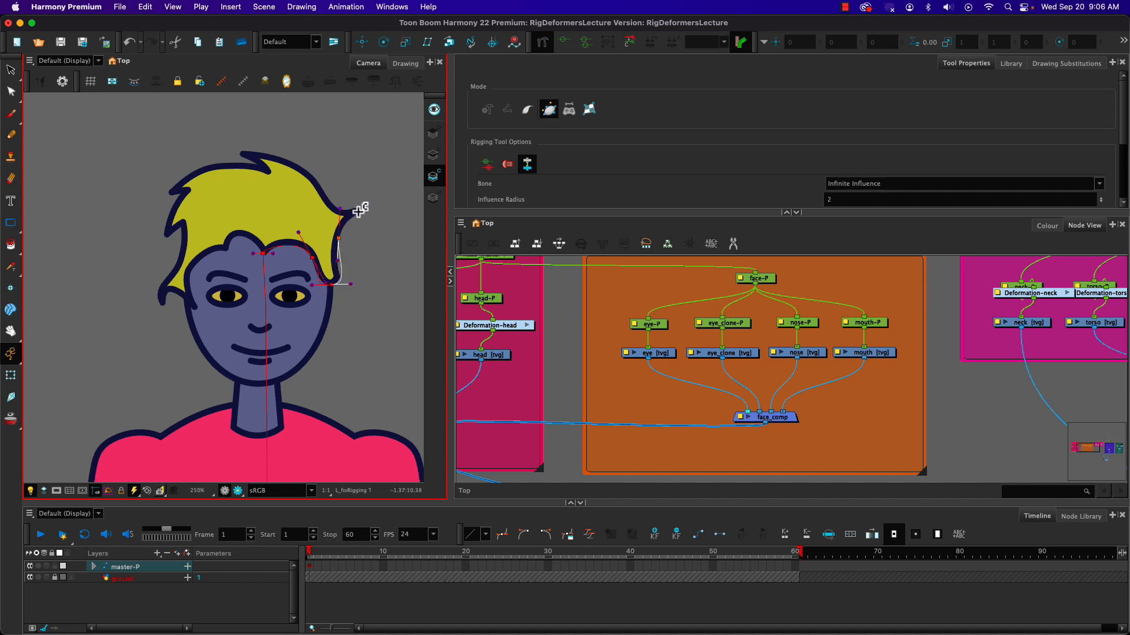
{"action": "left_click_drag", "start_coordinate": [357, 210], "coordinate": [371, 192]}
{"action": "left_click_drag", "start_coordinate": [316, 178], "coordinate": [295, 140]}
{"action": "left_click", "coordinate": [237, 153]}
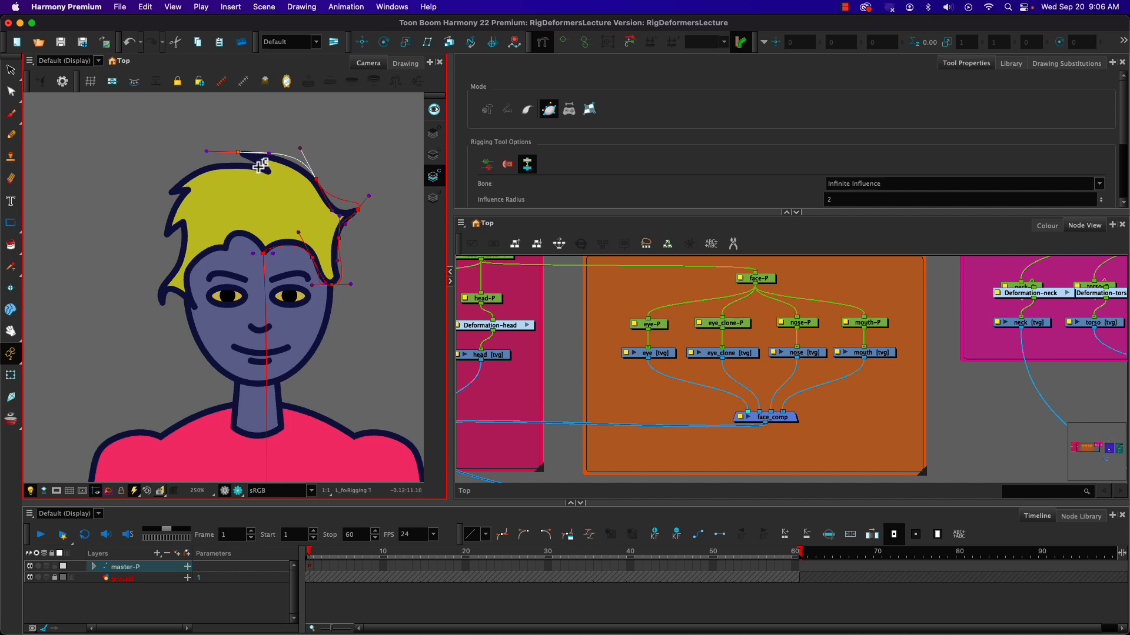
{"action": "left_click", "coordinate": [257, 165]}
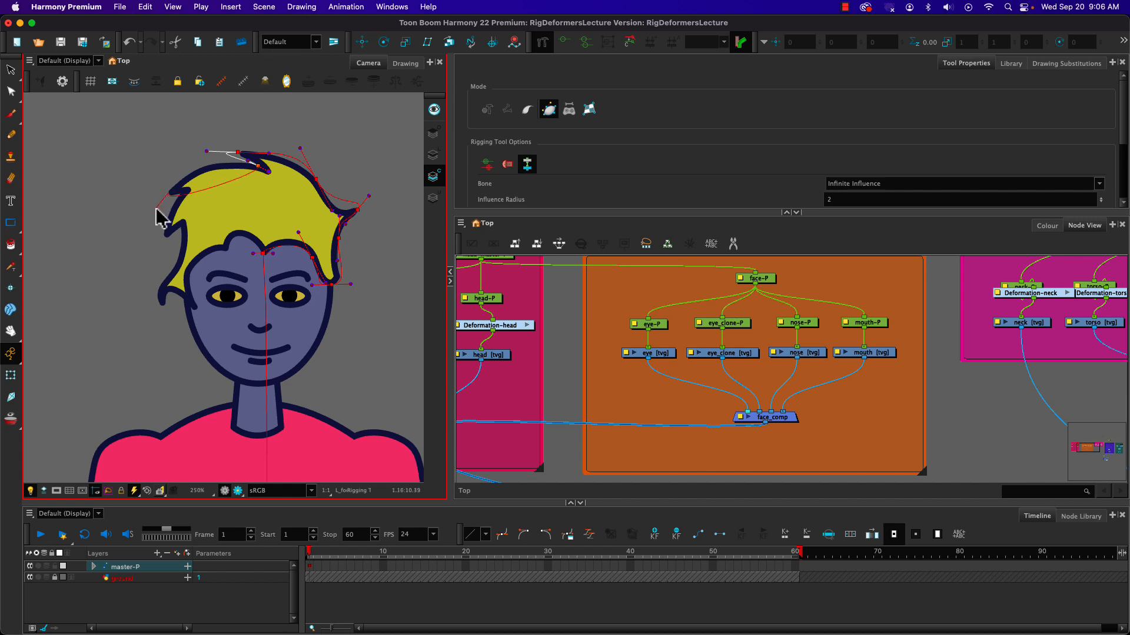
{"action": "left_click_drag", "start_coordinate": [170, 192], "coordinate": [200, 149]}
{"action": "left_click_drag", "start_coordinate": [178, 192], "coordinate": [165, 238]}
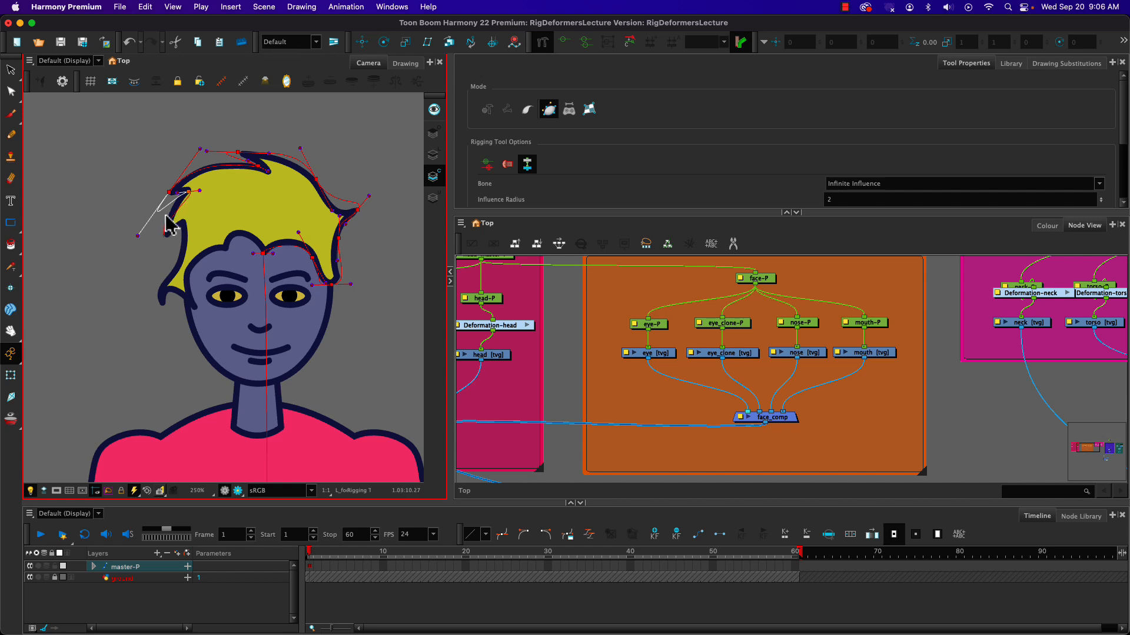
{"action": "left_click", "coordinate": [170, 222]}
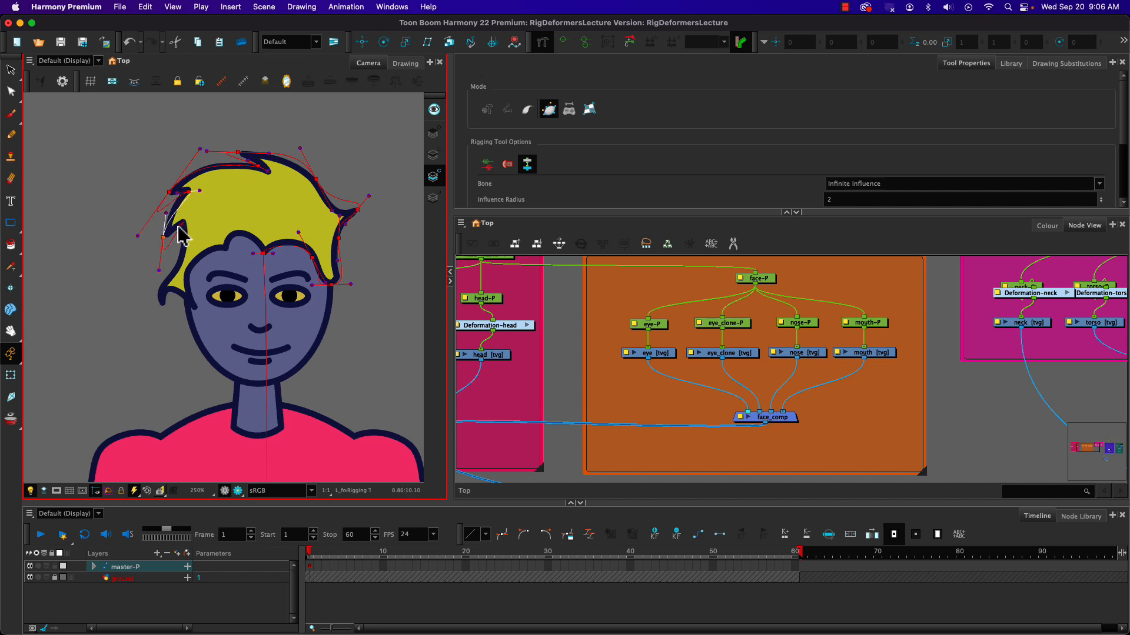
{"action": "left_click", "coordinate": [184, 222]}
{"action": "left_click_drag", "start_coordinate": [163, 304], "coordinate": [181, 331]}
{"action": "left_click_drag", "start_coordinate": [193, 307], "coordinate": [220, 334]}
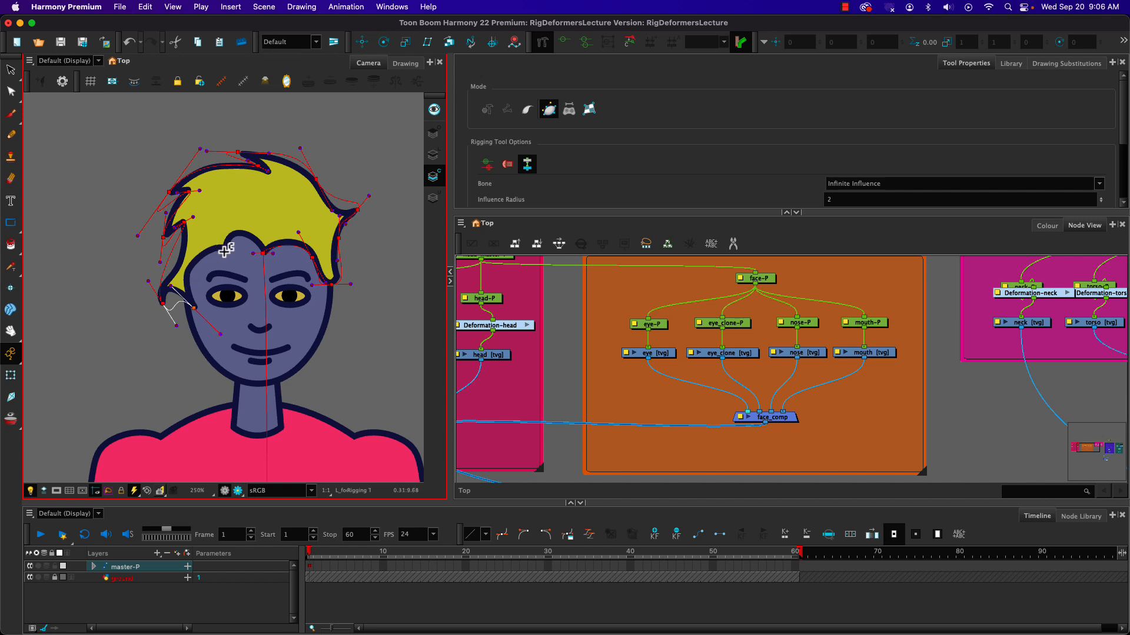
{"action": "left_click_drag", "start_coordinate": [223, 250], "coordinate": [257, 245]}
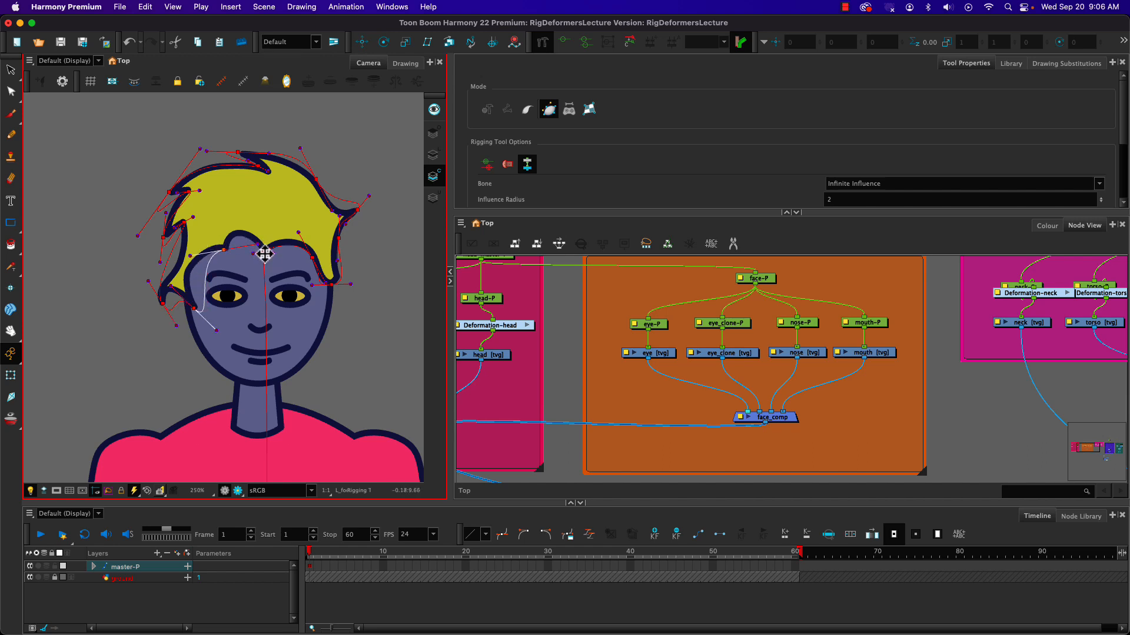
{"action": "left_click_drag", "start_coordinate": [263, 253], "coordinate": [273, 253]}
{"action": "scroll", "coordinate": [220, 347], "scroll_direction": "down", "scroll_amount": 8}
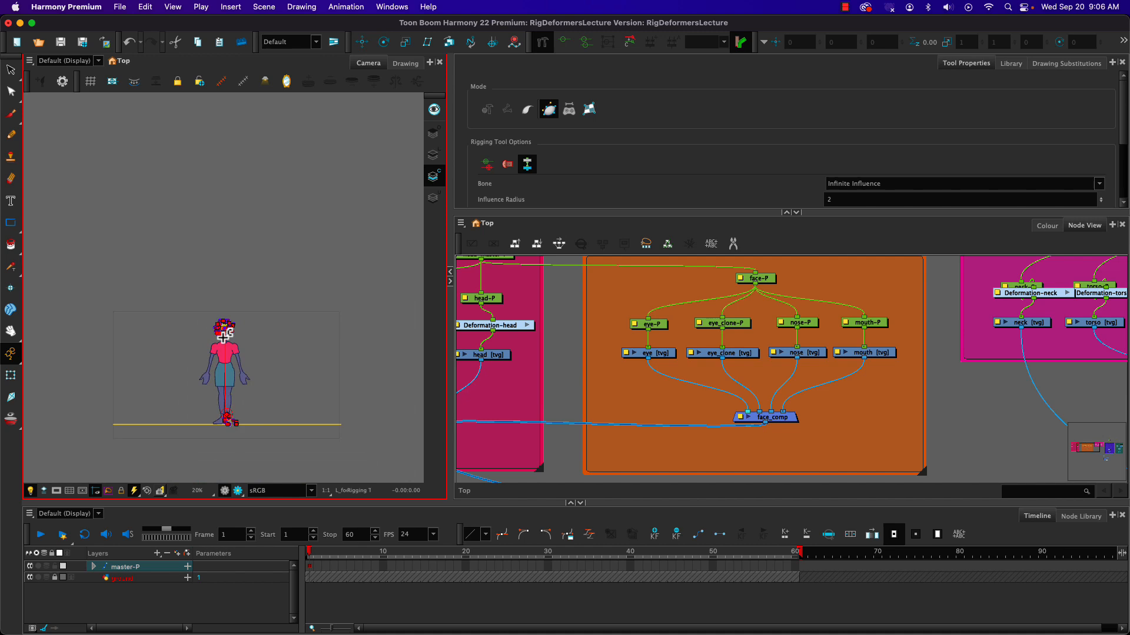
{"action": "scroll", "coordinate": [223, 337], "scroll_direction": "down", "scroll_amount": 1}
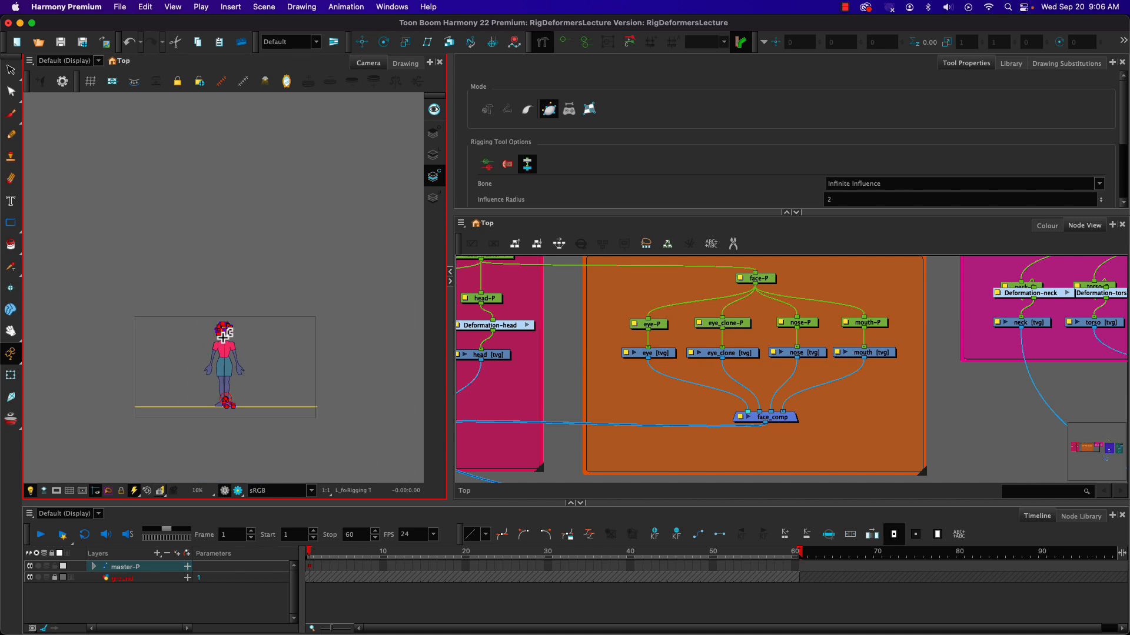
{"action": "scroll", "coordinate": [223, 337], "scroll_direction": "up", "scroll_amount": 2}
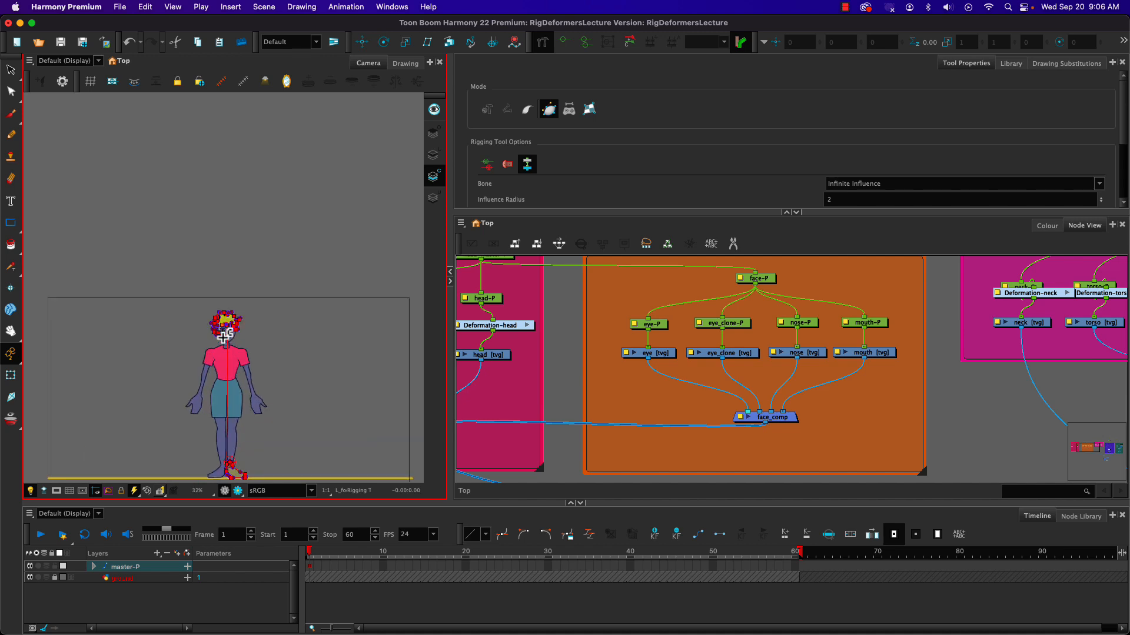
{"action": "key", "text": "super+z"}
{"action": "key", "text": "super+z"}
{"action": "key", "text": "super+z"}
{"action": "key", "text": "super+z"}
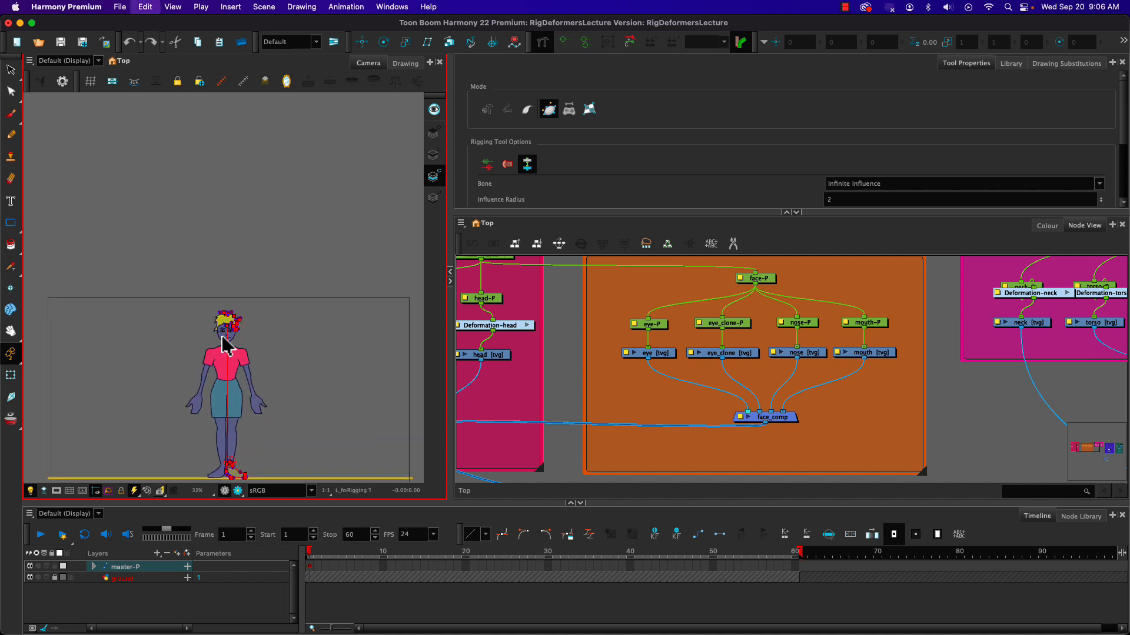
{"action": "key", "text": "super+z"}
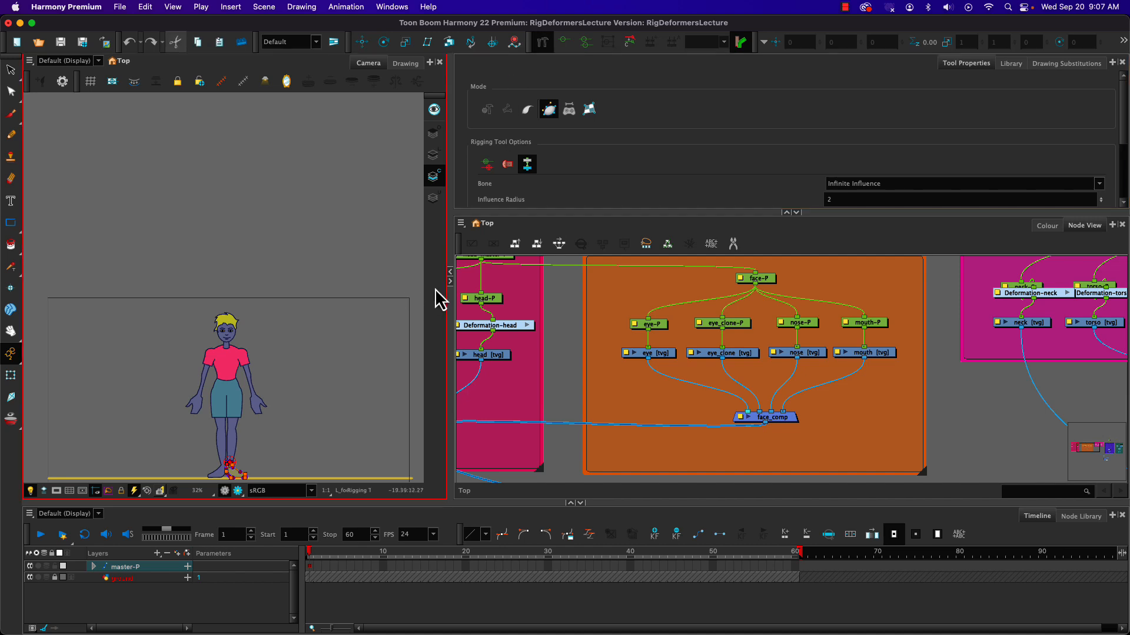
Select the hair and start its envelope at the forehead parting, placing points at the tip of the side lock and the outer spike
{"action": "left_click", "coordinate": [230, 327]}
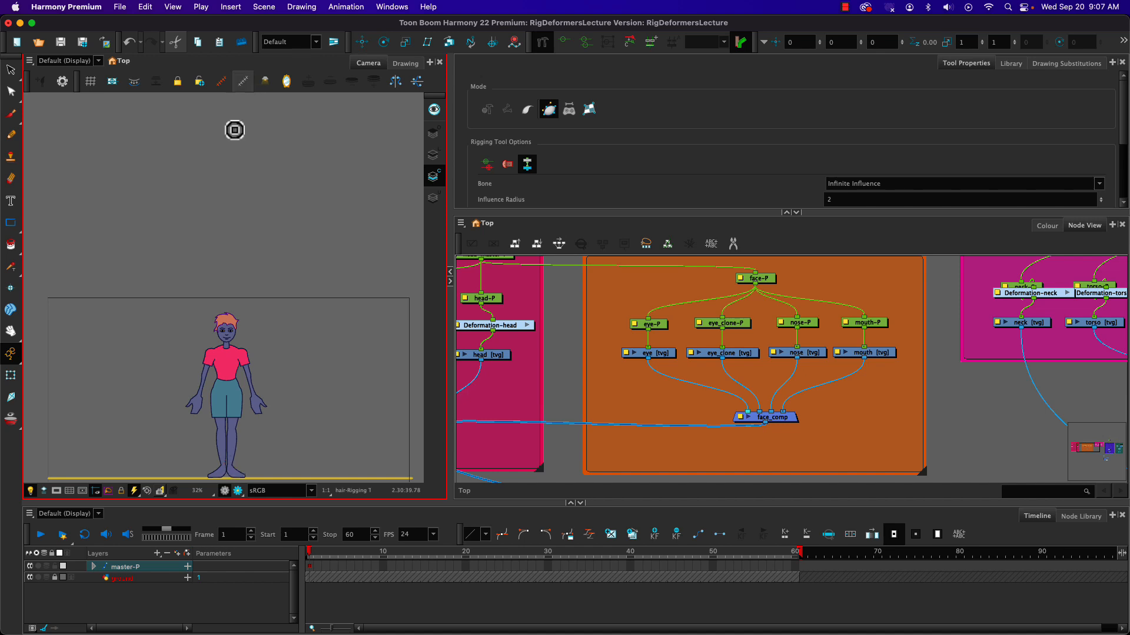
{"action": "scroll", "coordinate": [219, 330], "scroll_direction": "up", "scroll_amount": 1}
{"action": "scroll", "coordinate": [219, 330], "scroll_direction": "up", "scroll_amount": 5}
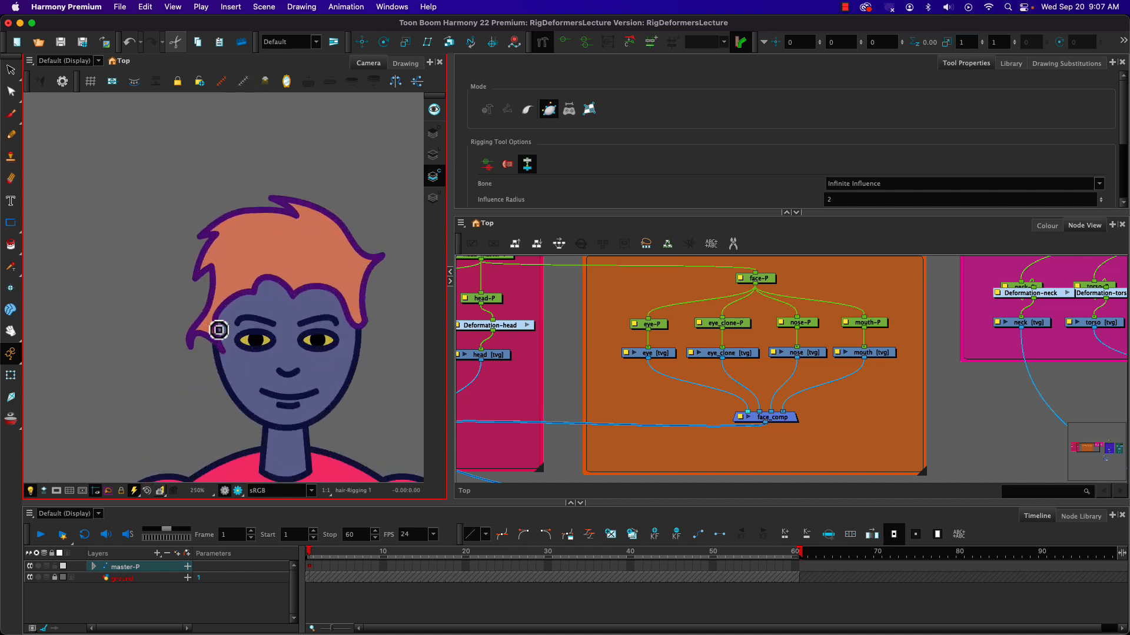
{"action": "scroll", "coordinate": [202, 325], "scroll_direction": "right", "scroll_amount": 3}
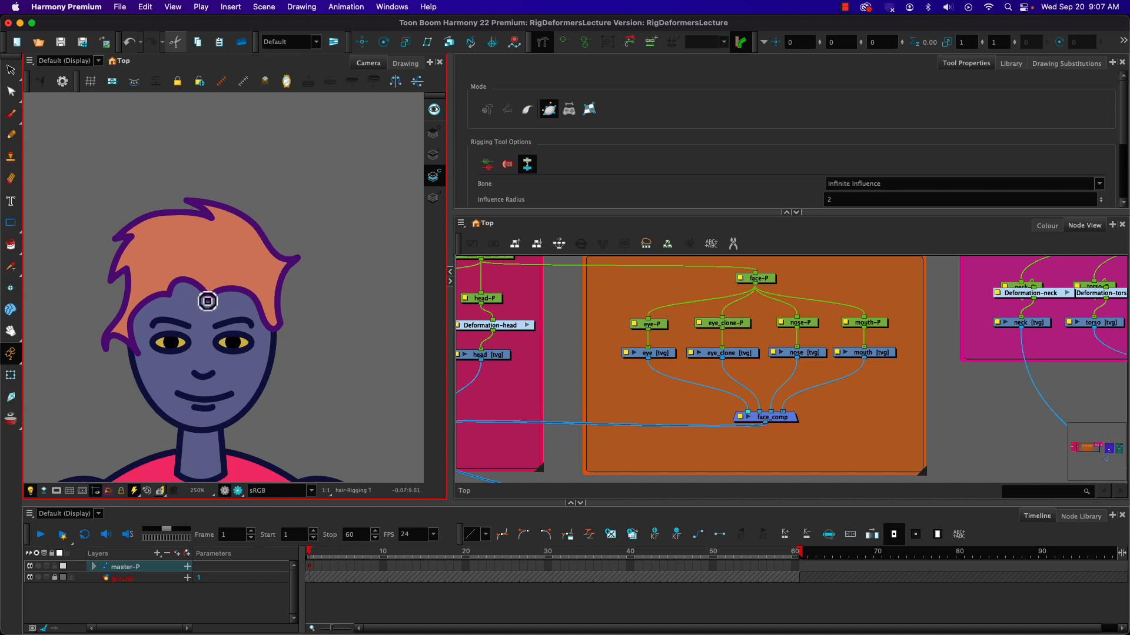
{"action": "left_click_drag", "start_coordinate": [207, 301], "coordinate": [222, 301]}
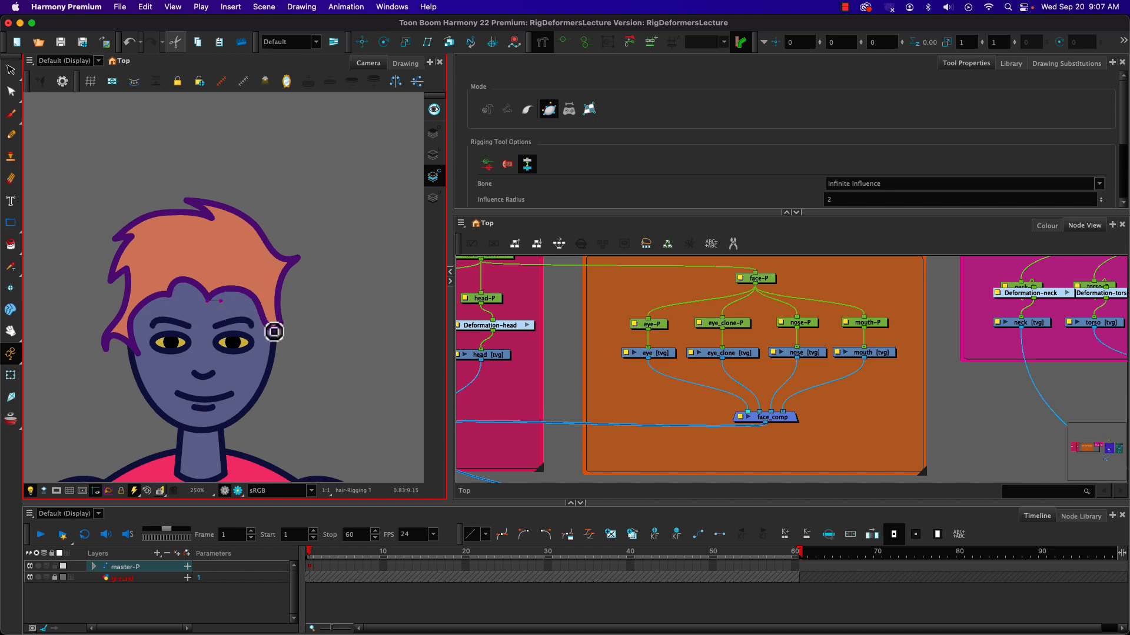
{"action": "left_click_drag", "start_coordinate": [275, 330], "coordinate": [284, 281]}
{"action": "left_click", "coordinate": [298, 258]}
{"action": "left_click", "coordinate": [299, 260]}
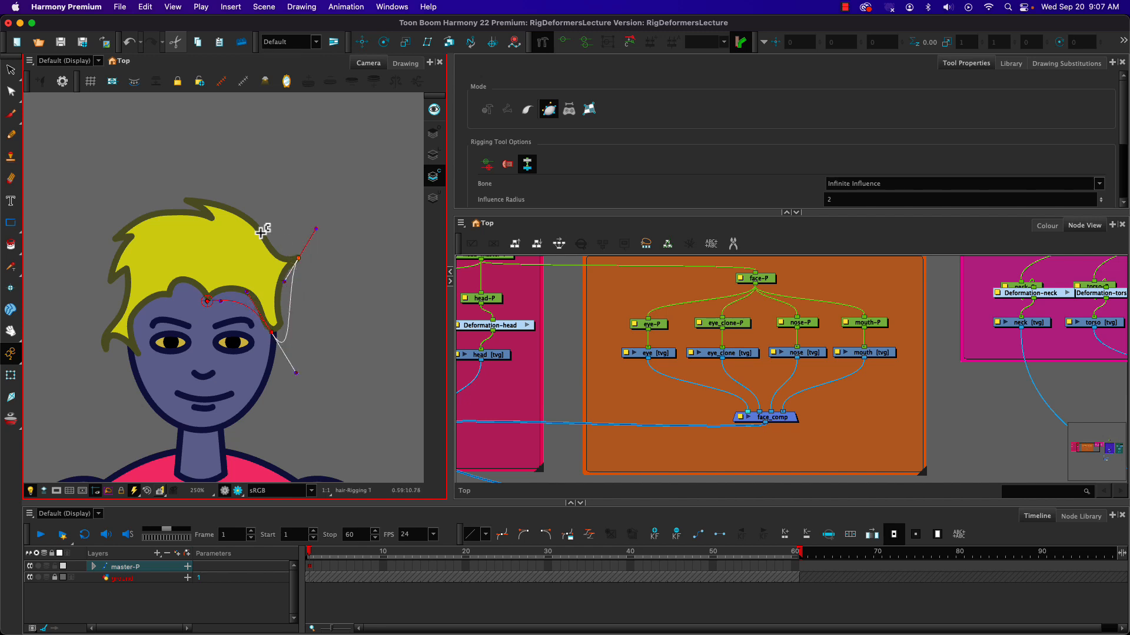
Continue the hair envelope over the crown tuft, the opposite side's spikes and sideburn, and along the forehead, closing it at the starting point
{"action": "mouse_move", "coordinate": [186, 196]}
{"action": "left_mouse_down"}
{"action": "mouse_move", "coordinate": [240, 203]}
{"action": "mouse_move", "coordinate": [196, 207]}
{"action": "left_mouse_up"}
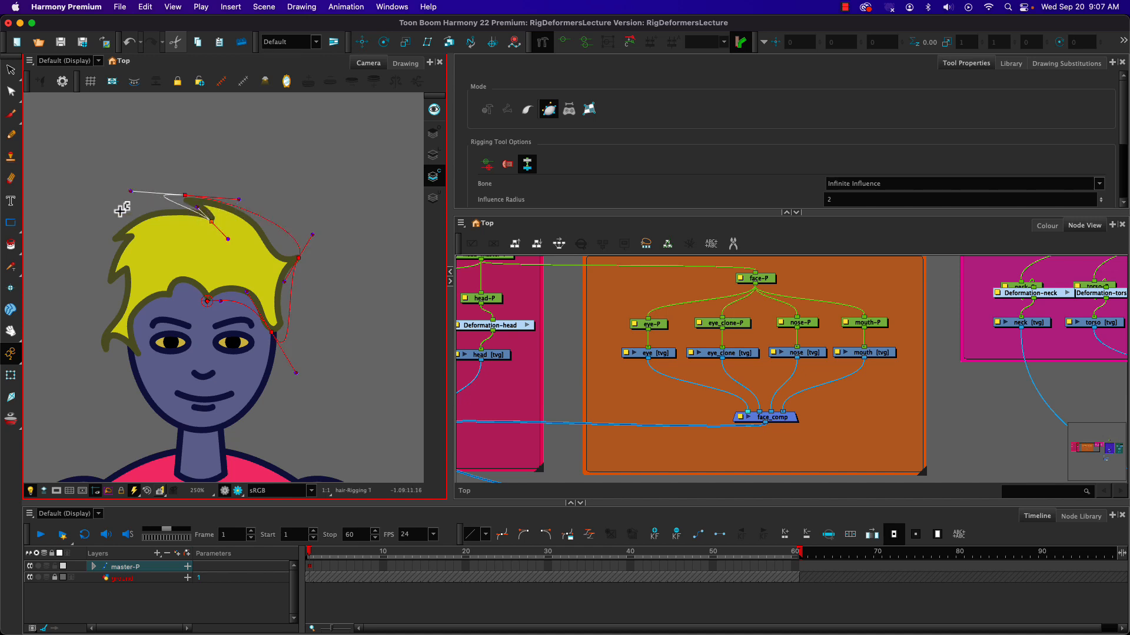
{"action": "mouse_move", "coordinate": [113, 241]}
{"action": "left_mouse_down"}
{"action": "mouse_move", "coordinate": [138, 215]}
{"action": "mouse_move", "coordinate": [113, 262]}
{"action": "left_mouse_up"}
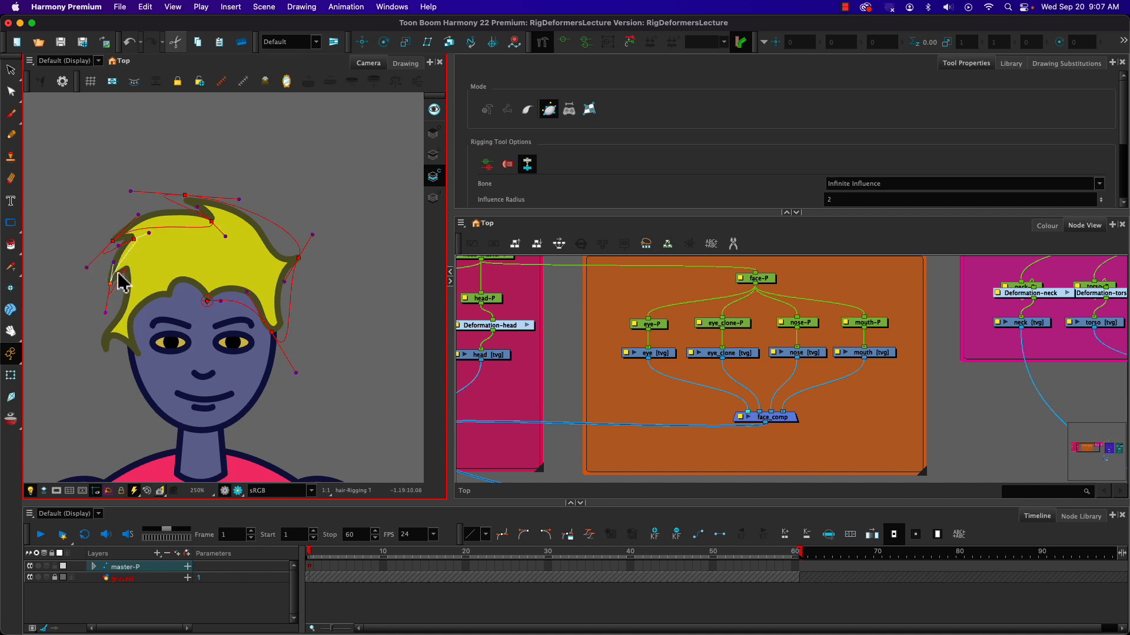
{"action": "left_click_drag", "start_coordinate": [118, 274], "coordinate": [117, 273]}
{"action": "left_click_drag", "start_coordinate": [104, 349], "coordinate": [158, 375]}
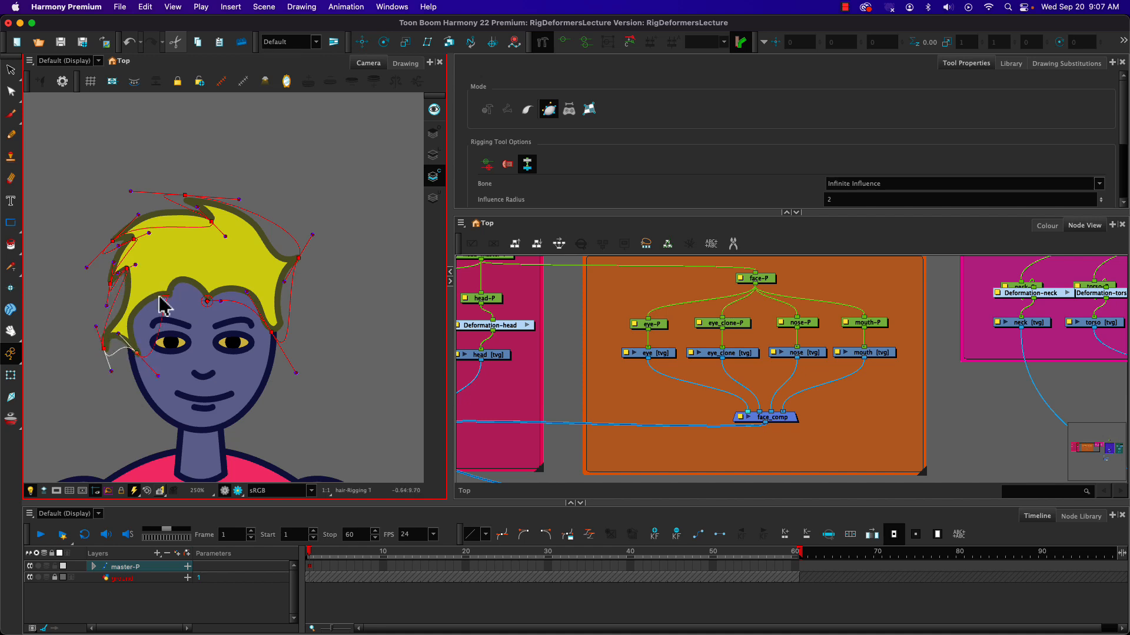
{"action": "left_click_drag", "start_coordinate": [169, 295], "coordinate": [198, 294]}
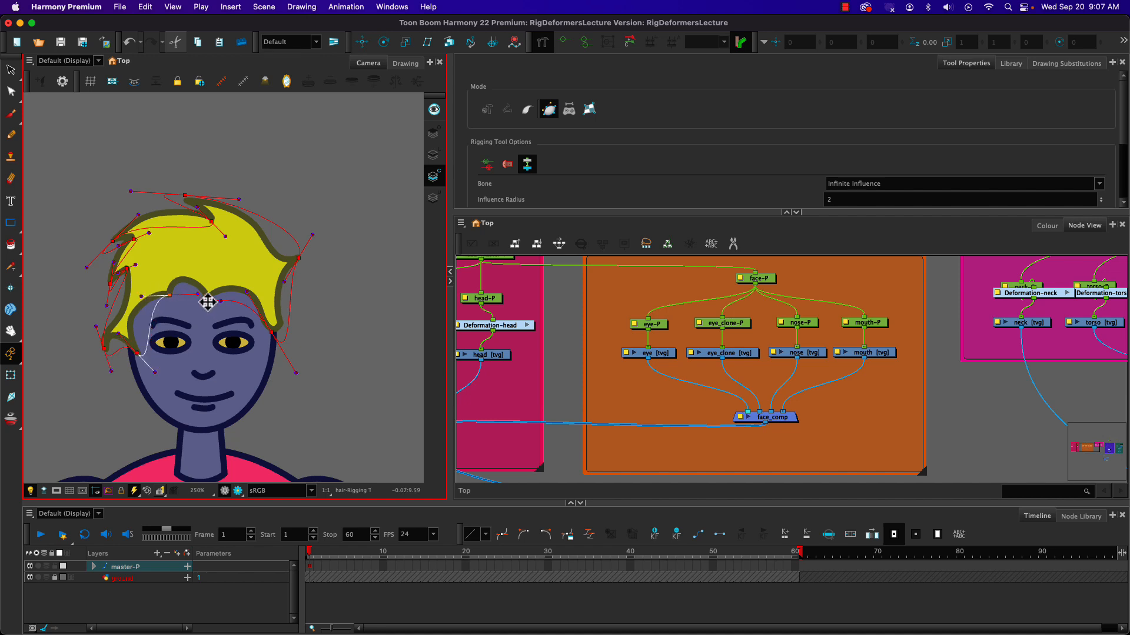
{"action": "left_click", "coordinate": [206, 301]}
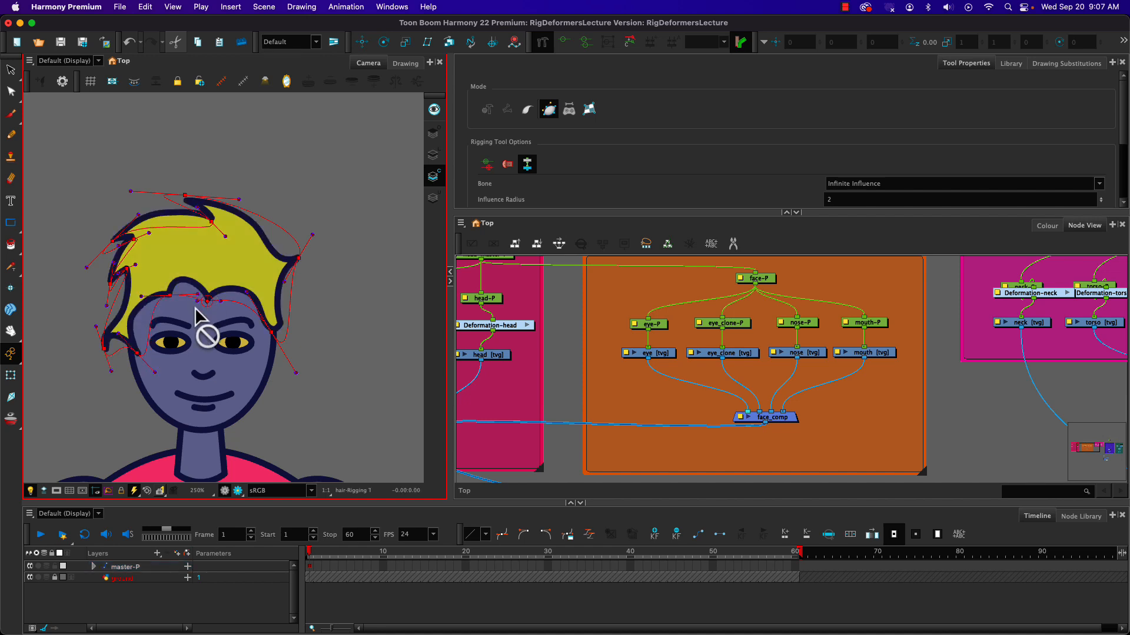
Refit the hair envelope's handles from the forehead parting around the side lock and outer spike up to the crown curve
{"action": "left_click", "coordinate": [226, 309]}
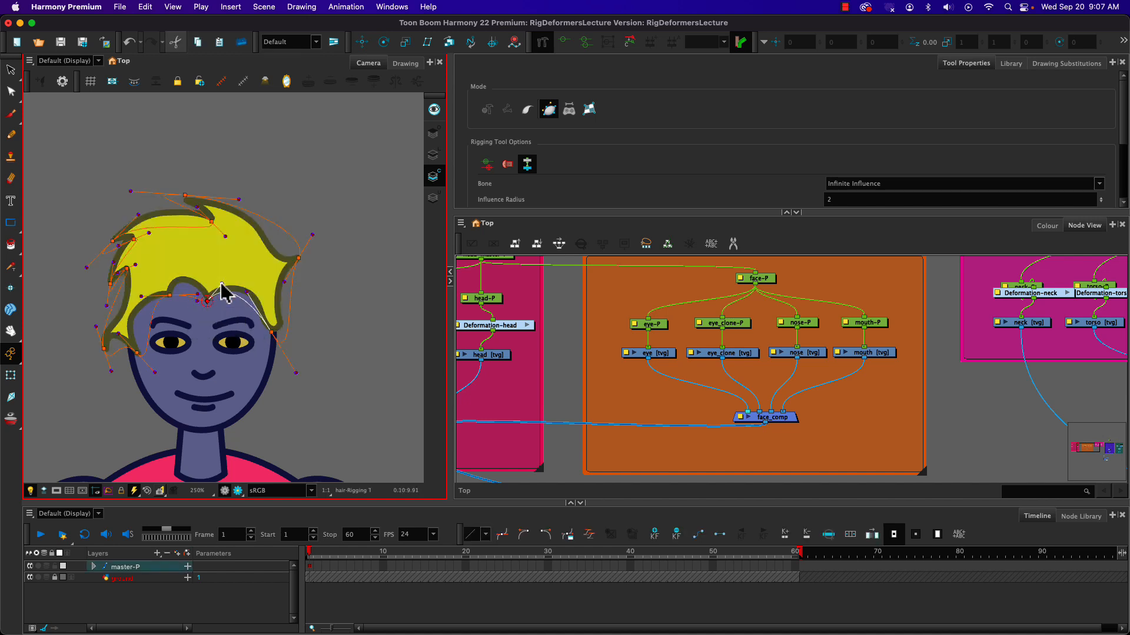
{"action": "left_click", "coordinate": [252, 296]}
{"action": "left_click_drag", "start_coordinate": [295, 375], "coordinate": [300, 319]}
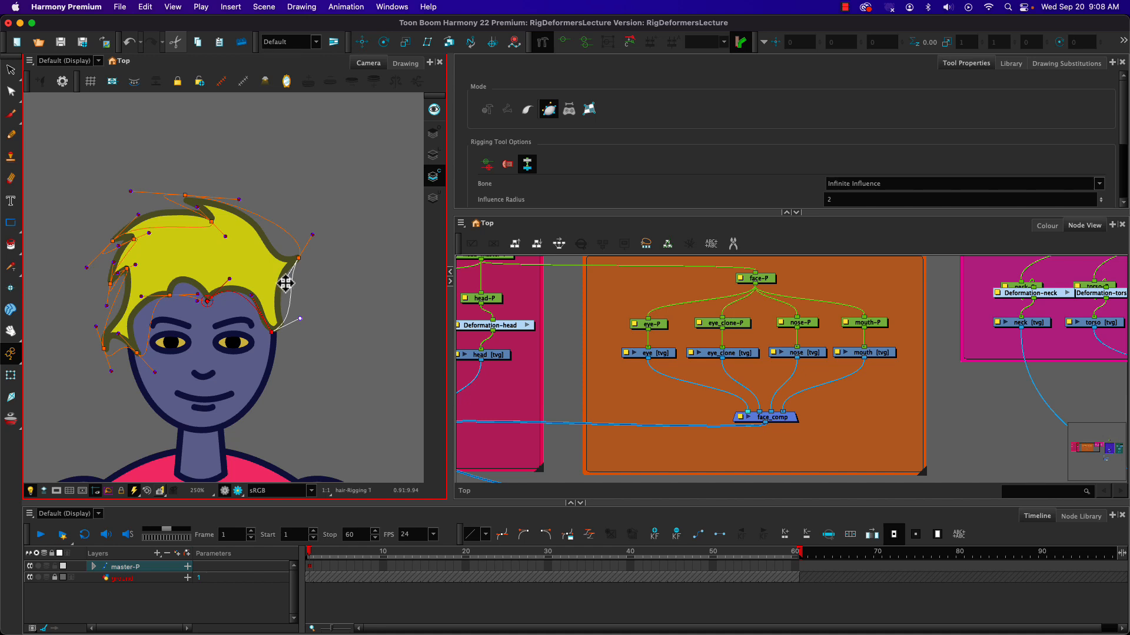
{"action": "left_click_drag", "start_coordinate": [285, 284], "coordinate": [263, 297]}
{"action": "left_click_drag", "start_coordinate": [313, 236], "coordinate": [261, 248]}
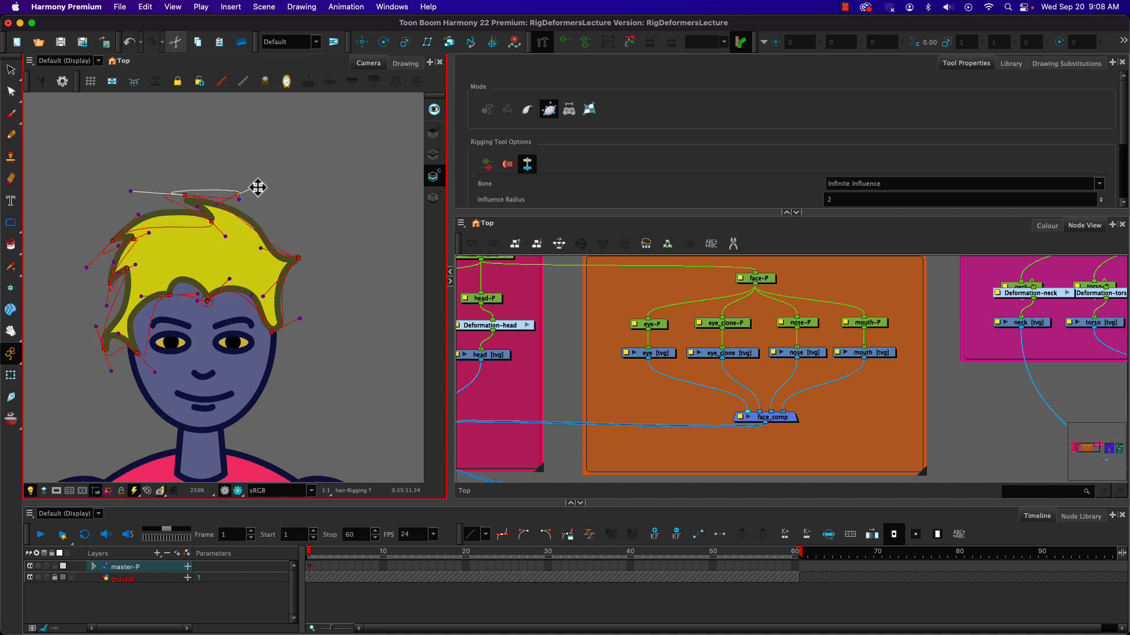
{"action": "left_click_drag", "start_coordinate": [239, 199], "coordinate": [276, 202]}
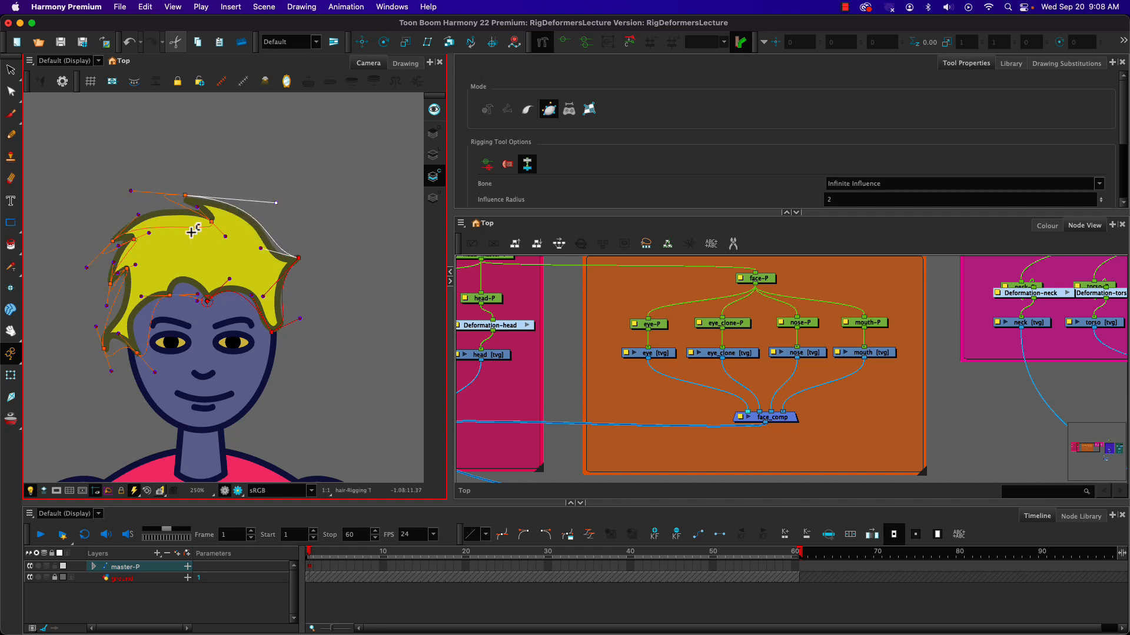
Refine the envelope around the crown tuft, fitting its notch point and handles to the tuft's underside and the adjoining top curve
{"action": "left_click_drag", "start_coordinate": [210, 223], "coordinate": [200, 213]}
{"action": "scroll", "coordinate": [172, 206], "scroll_direction": "up", "scroll_amount": 2}
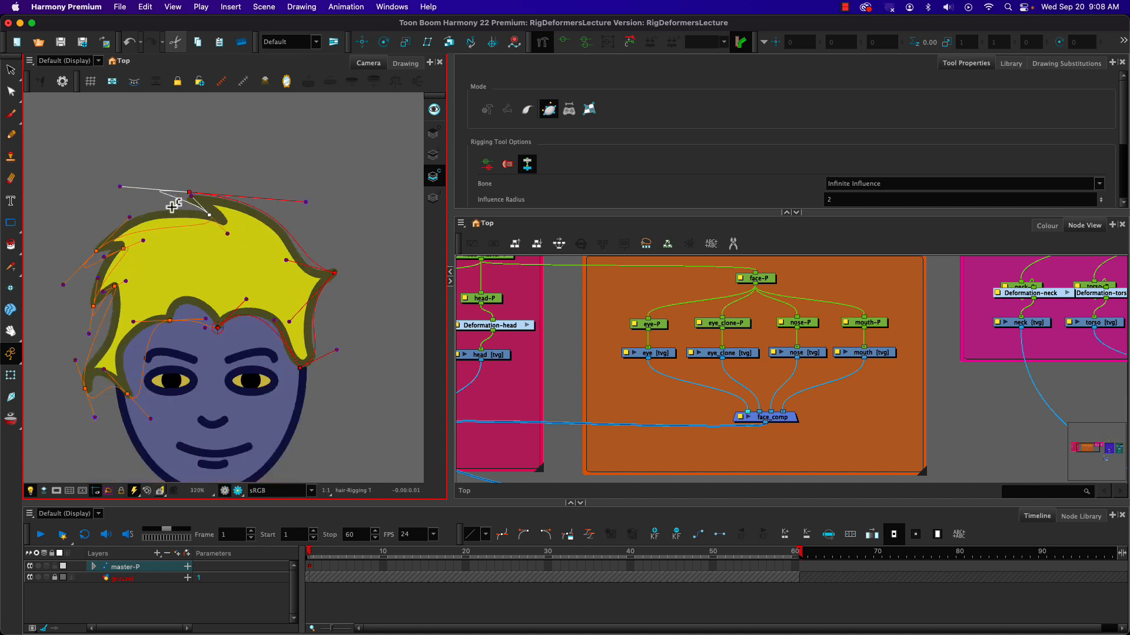
{"action": "scroll", "coordinate": [172, 206], "scroll_direction": "up", "scroll_amount": 3}
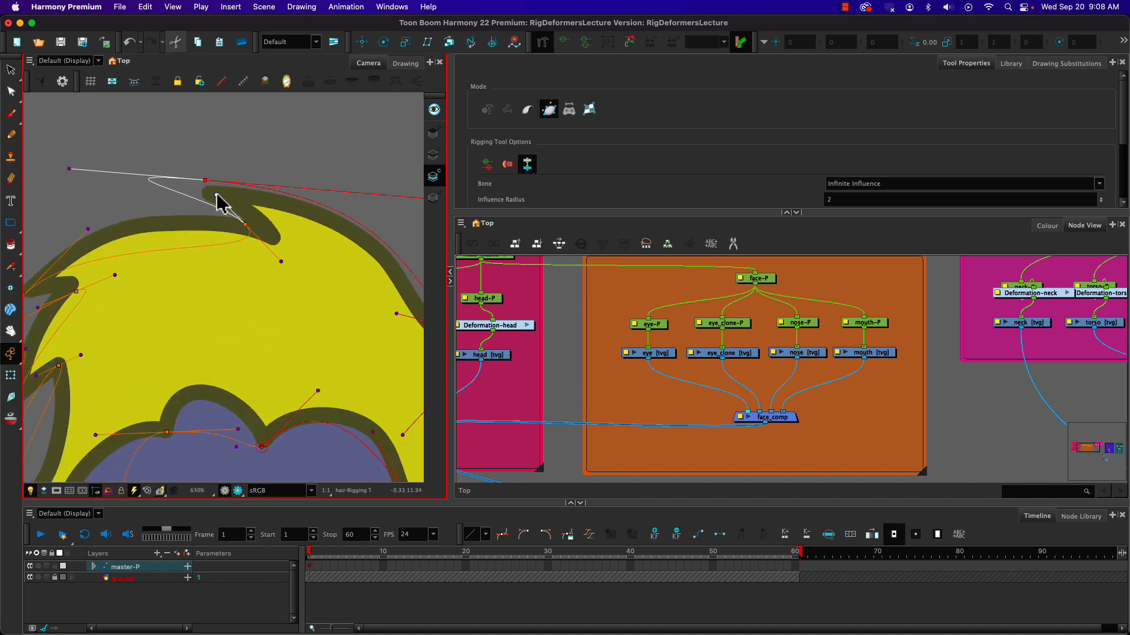
{"action": "left_click_drag", "start_coordinate": [216, 197], "coordinate": [226, 204]}
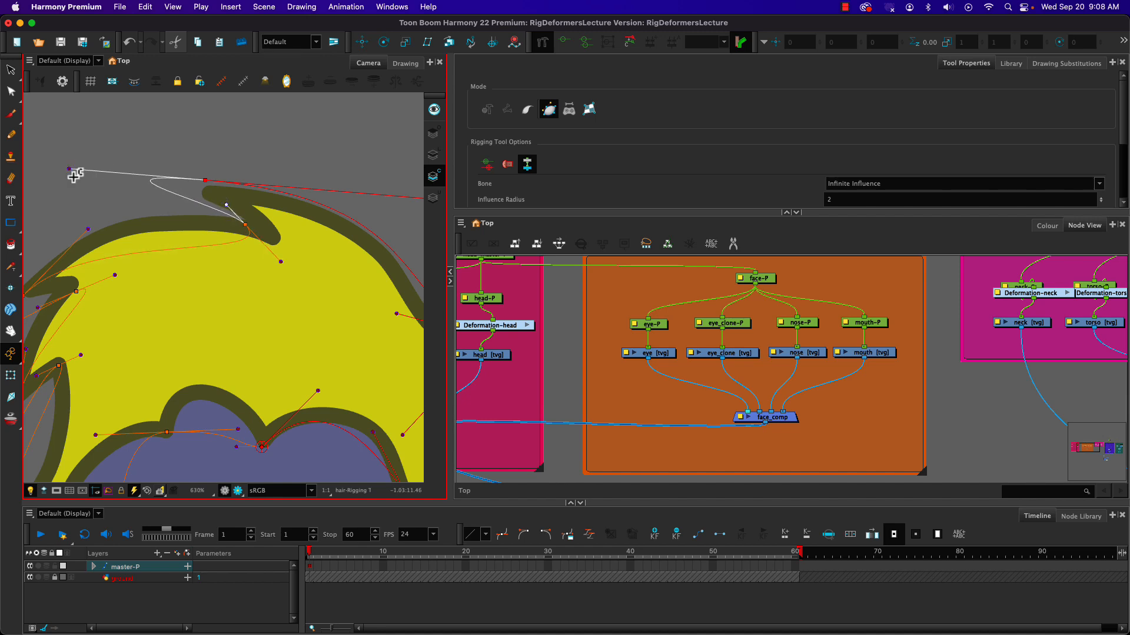
{"action": "left_click_drag", "start_coordinate": [73, 177], "coordinate": [190, 219]}
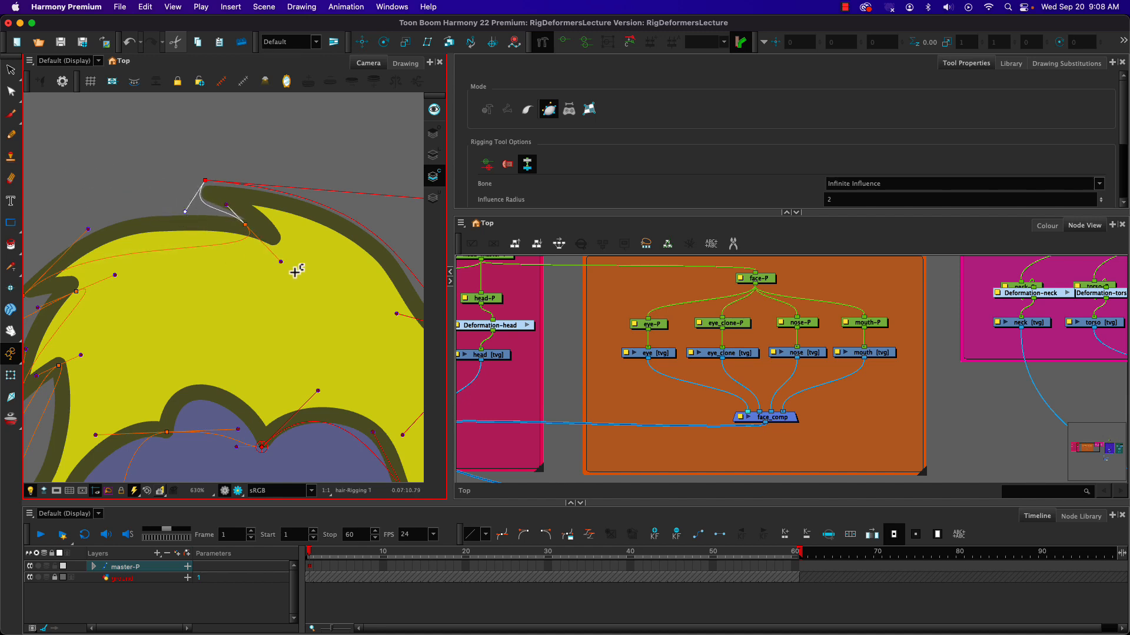
{"action": "left_click_drag", "start_coordinate": [282, 265], "coordinate": [144, 208]}
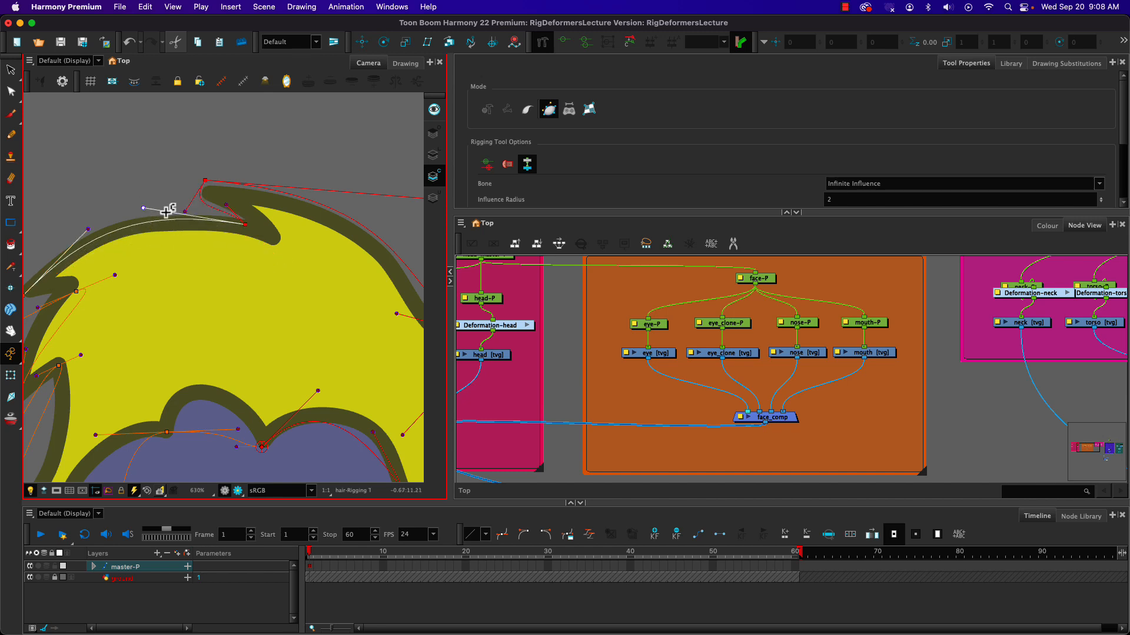
{"action": "left_click", "coordinate": [244, 221]}
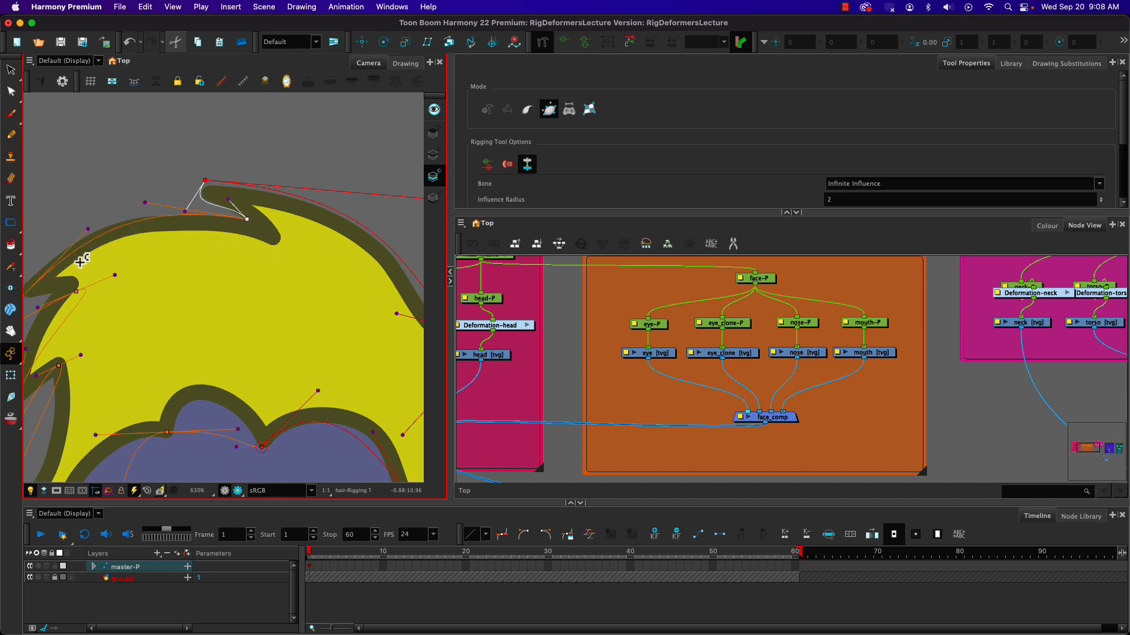
Fit the upper spike on the opposite side, adjusting its tip, inner notch point and handles to the drawing
{"action": "left_click_drag", "start_coordinate": [101, 303], "coordinate": [215, 284]}
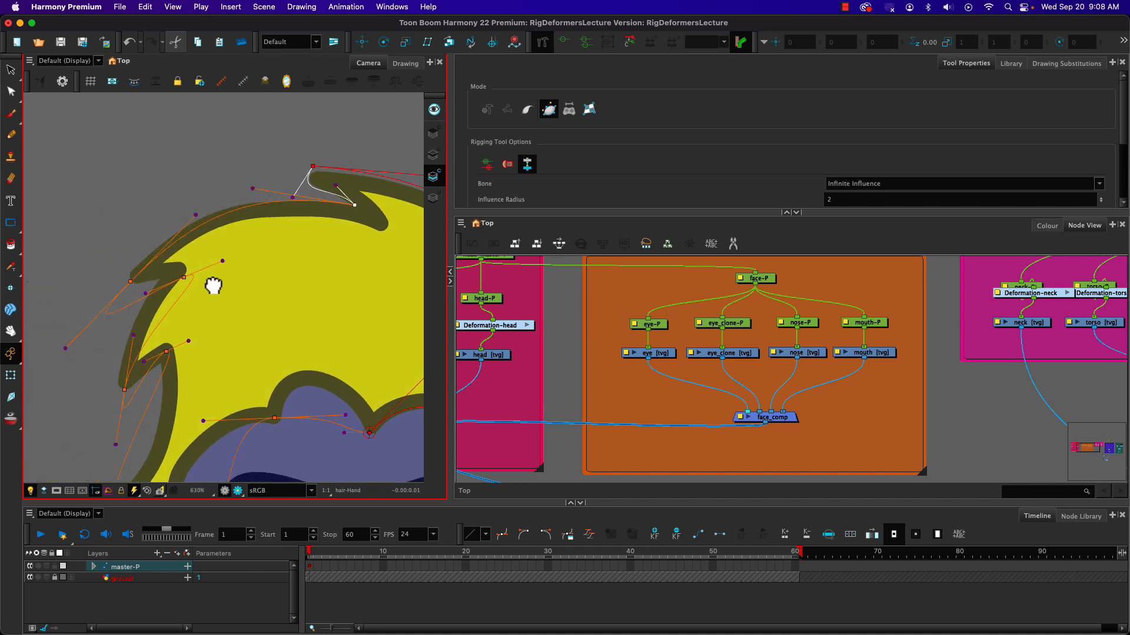
{"action": "left_click_drag", "start_coordinate": [140, 284], "coordinate": [136, 279]}
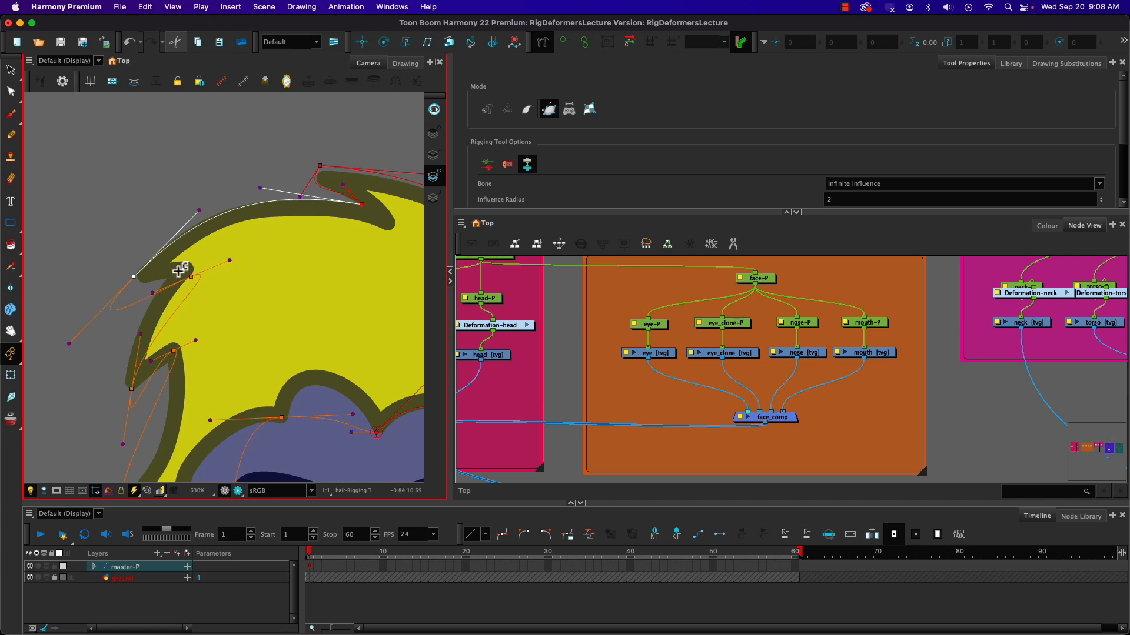
{"action": "left_click_drag", "start_coordinate": [194, 279], "coordinate": [164, 282]}
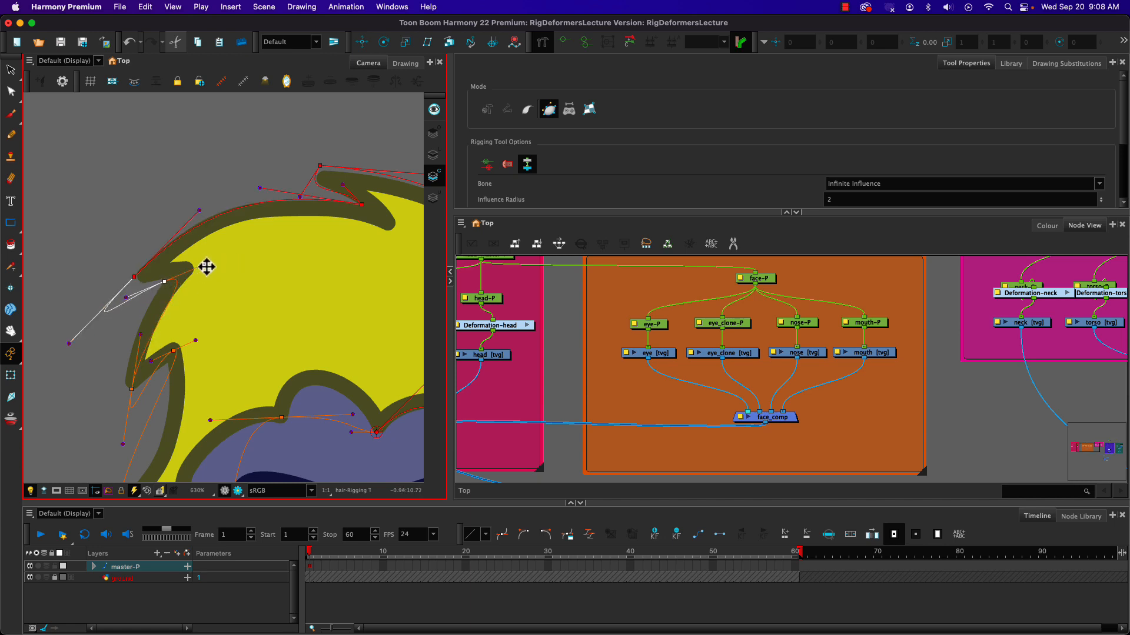
{"action": "left_click_drag", "start_coordinate": [205, 267], "coordinate": [150, 282]}
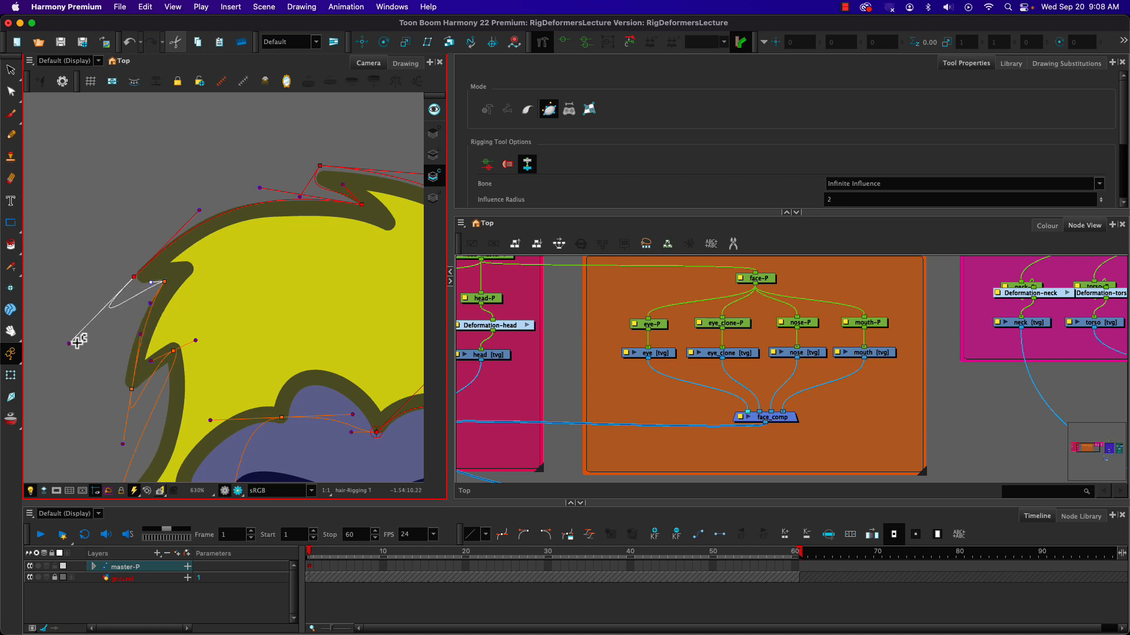
{"action": "left_click_drag", "start_coordinate": [71, 347], "coordinate": [142, 288]}
Fit the lower spike's tip and handles to the outline, including the notch above the sideburn
{"action": "left_click", "coordinate": [126, 387]}
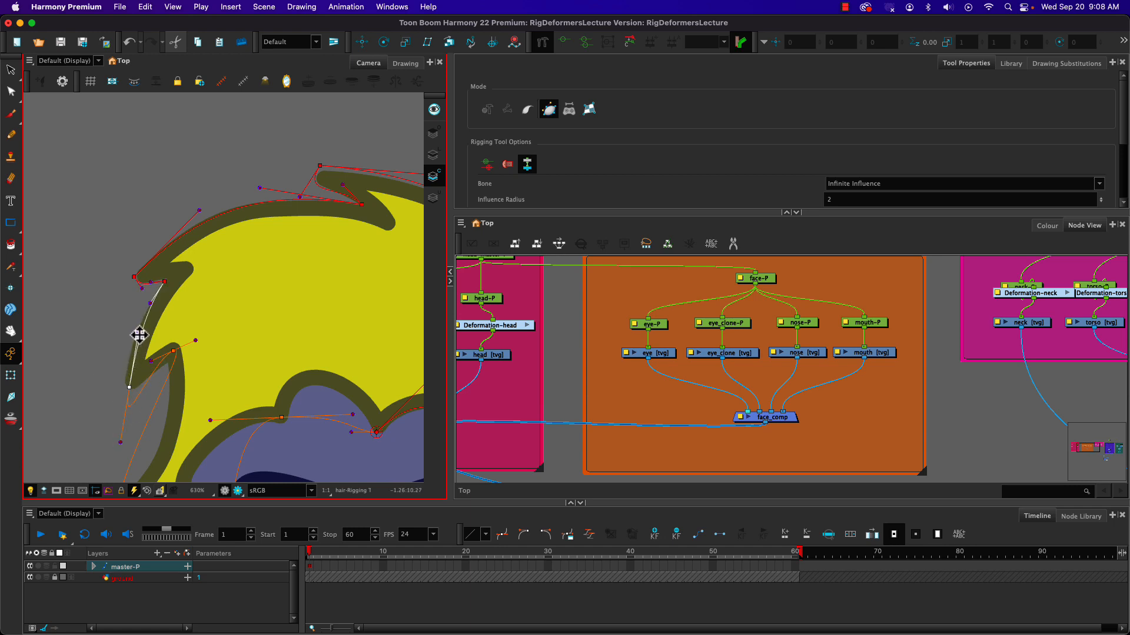
{"action": "left_click_drag", "start_coordinate": [129, 388], "coordinate": [122, 388]}
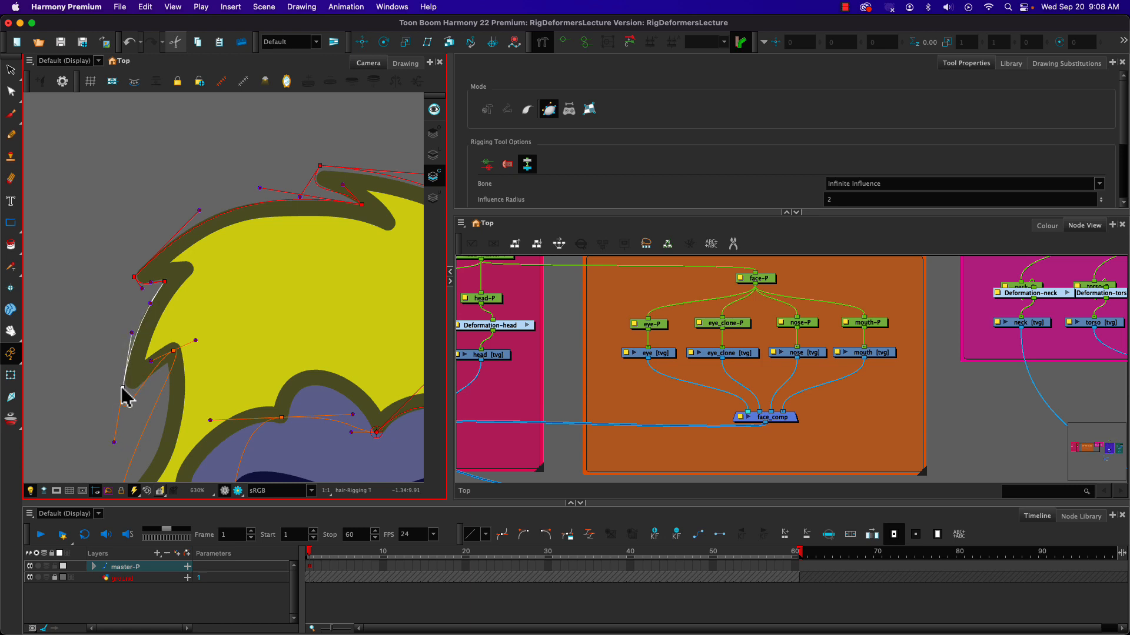
{"action": "left_click_drag", "start_coordinate": [118, 442], "coordinate": [149, 396]}
{"action": "mouse_move", "coordinate": [175, 352]}
{"action": "left_mouse_down"}
{"action": "mouse_move", "coordinate": [149, 369]}
{"action": "mouse_move", "coordinate": [183, 415]}
{"action": "mouse_move", "coordinate": [209, 297]}
{"action": "left_mouse_up"}
{"action": "key", "text": "space"}
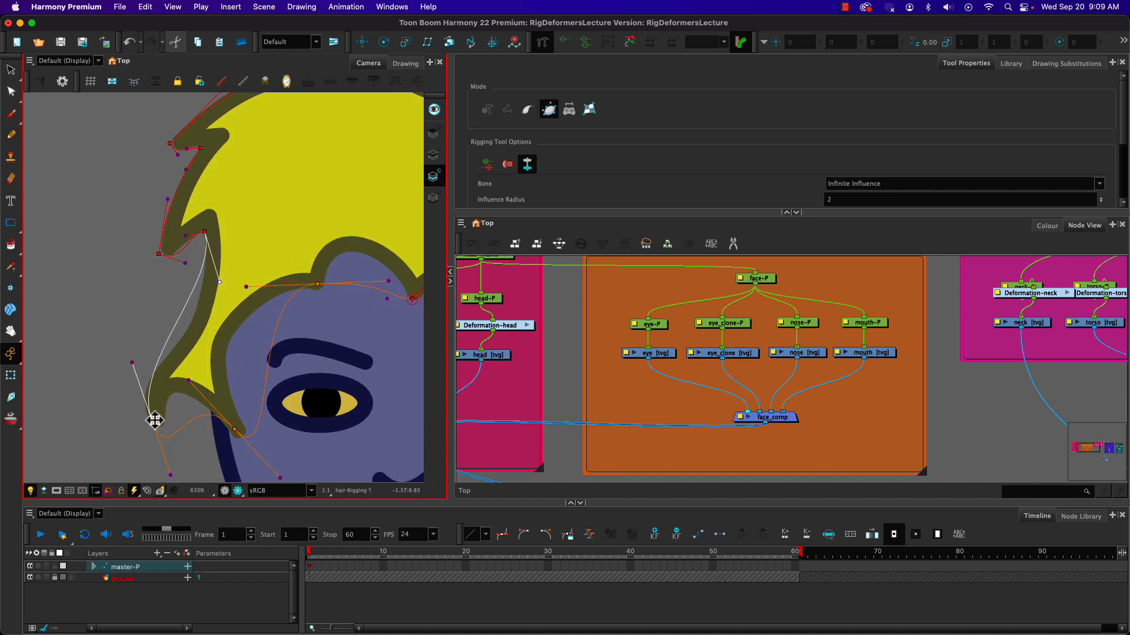
Reshape the sideburn's envelope, moving its two tips and bending the outer edge, underside and inner hairline handles toward the drawing
{"action": "left_click_drag", "start_coordinate": [155, 420], "coordinate": [155, 430]}
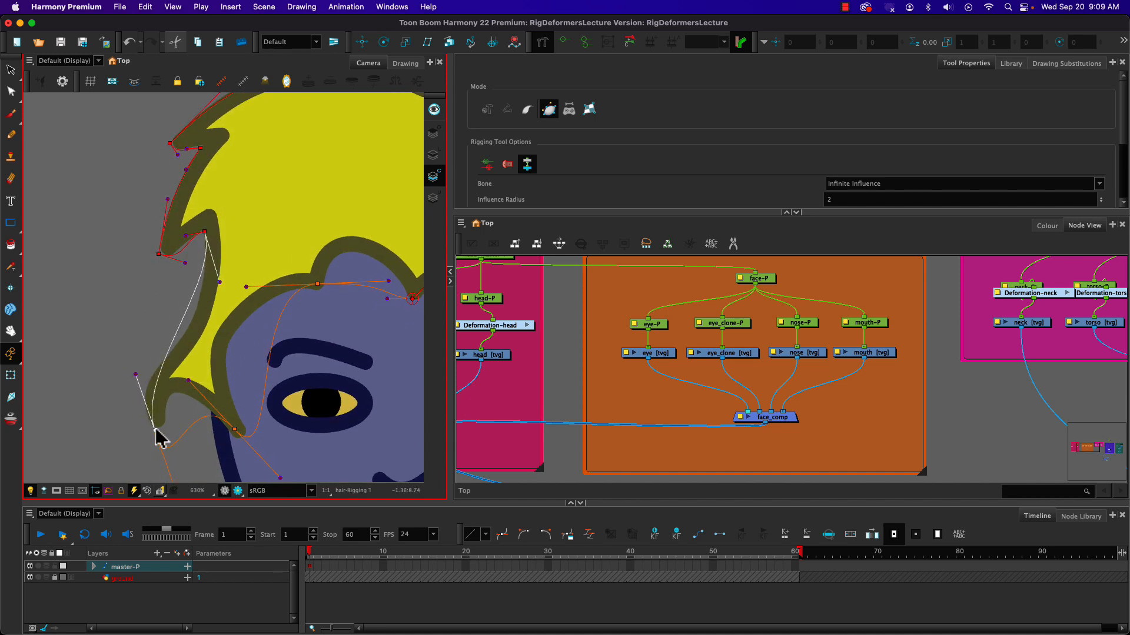
{"action": "left_click_drag", "start_coordinate": [135, 374], "coordinate": [114, 346]}
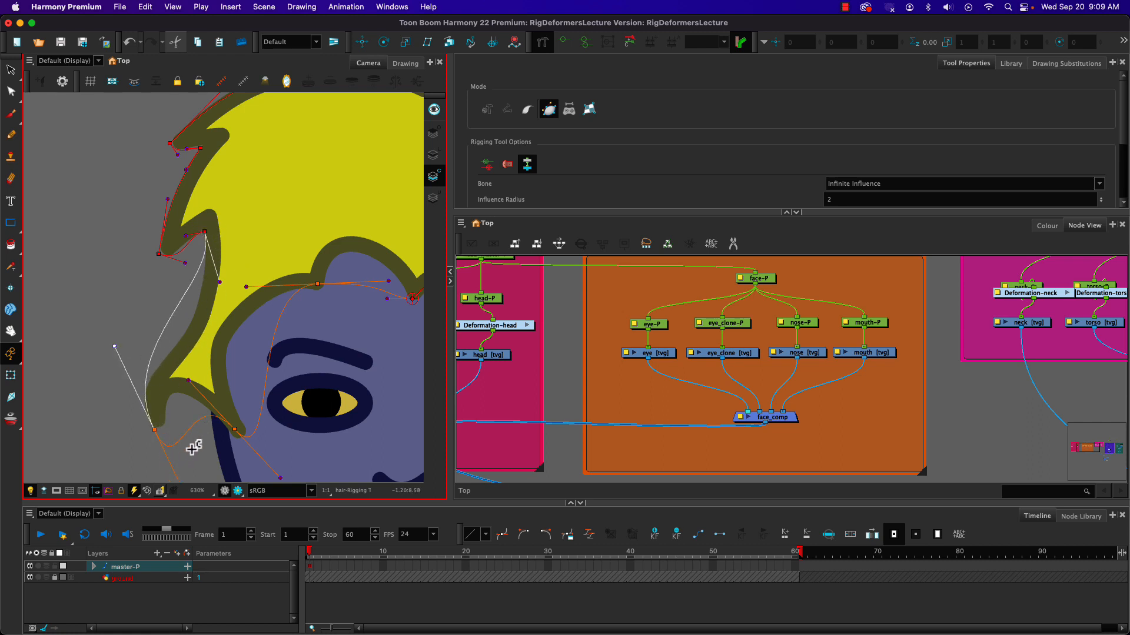
{"action": "left_click_drag", "start_coordinate": [139, 448], "coordinate": [128, 374]}
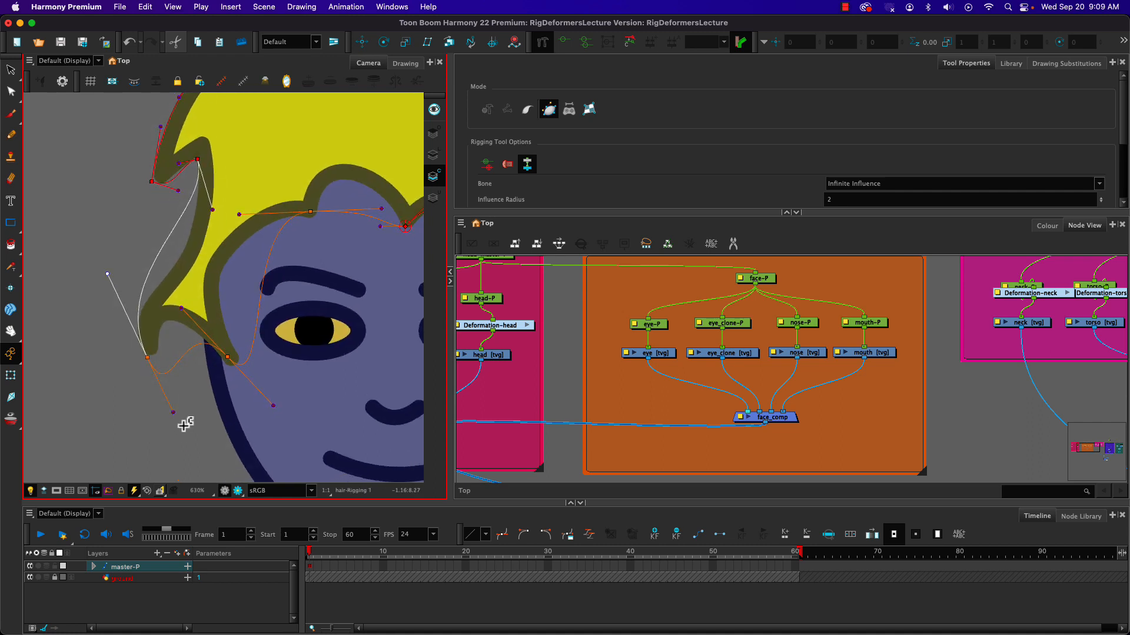
{"action": "left_click", "coordinate": [163, 352]}
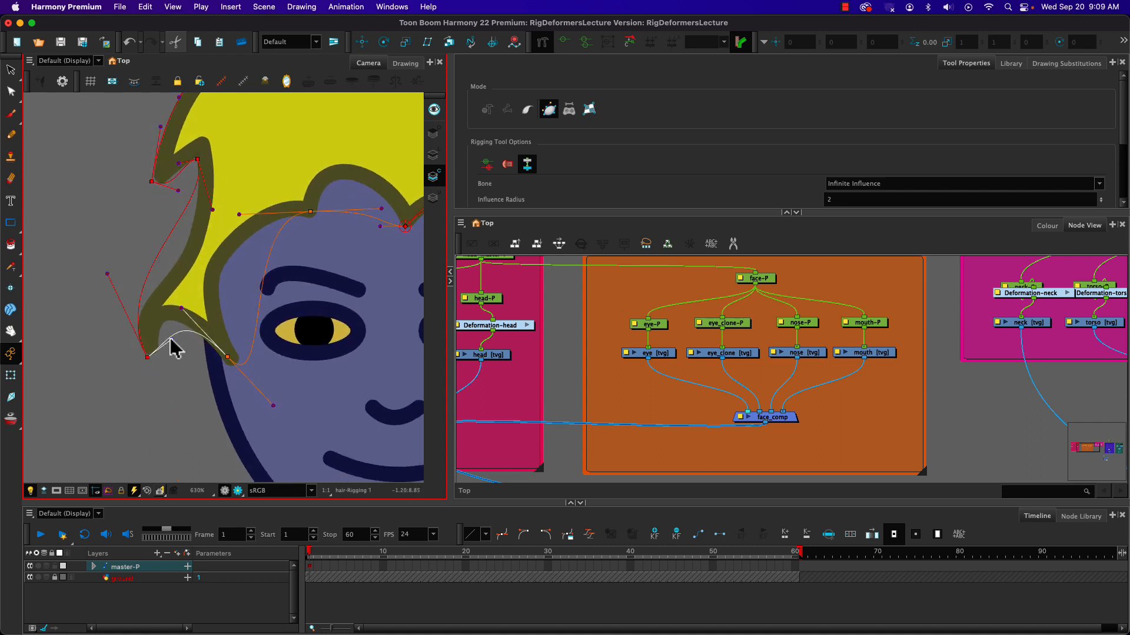
{"action": "left_click_drag", "start_coordinate": [159, 355], "coordinate": [231, 367]}
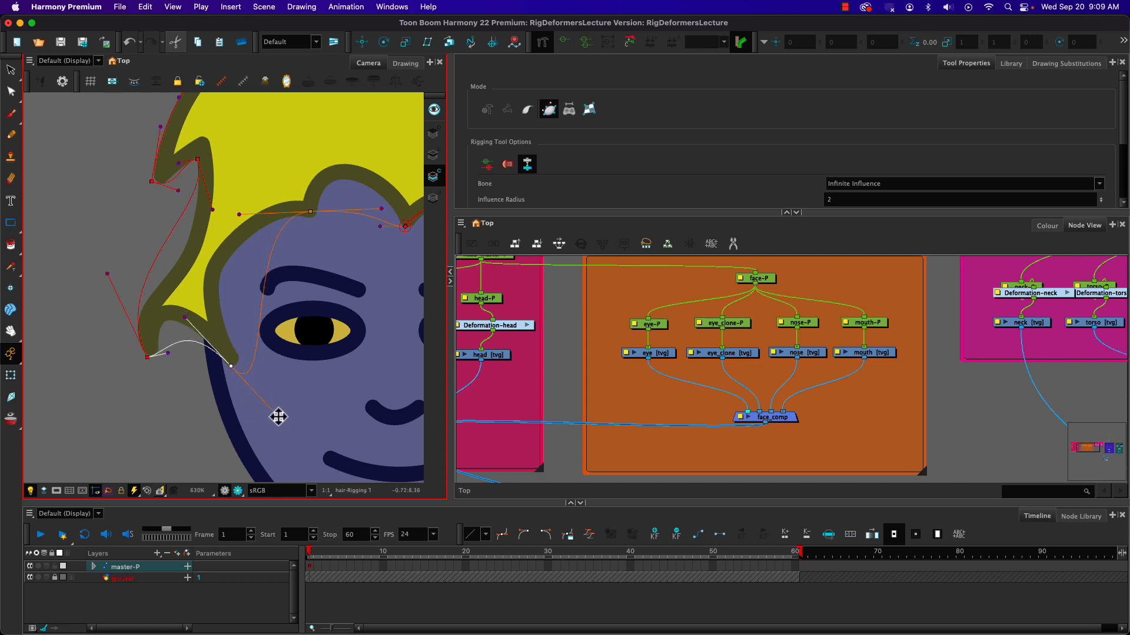
{"action": "left_click_drag", "start_coordinate": [279, 417], "coordinate": [205, 270]}
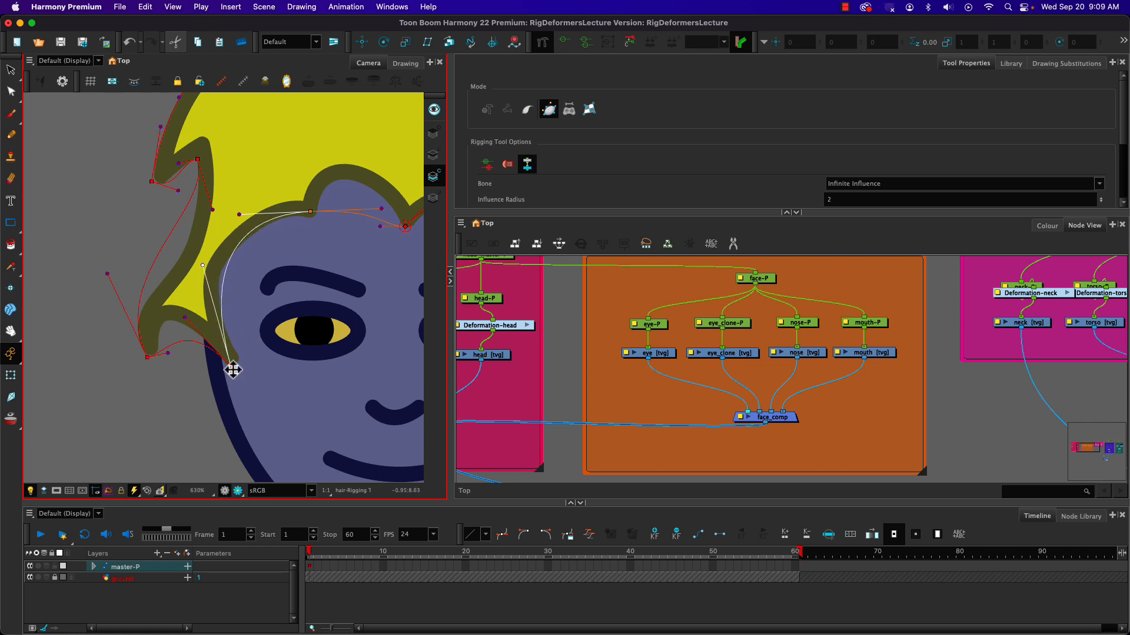
{"action": "left_click_drag", "start_coordinate": [235, 373], "coordinate": [241, 377]}
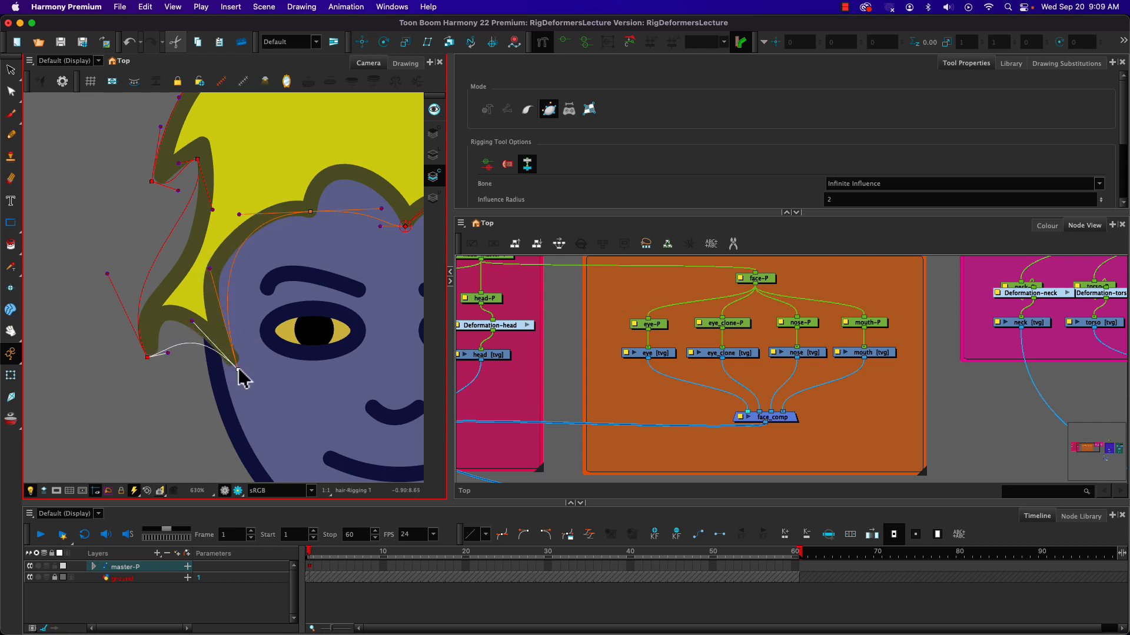
Adjust the forehead hairline point and arch the envelope curve between it and the parting
{"action": "left_click", "coordinate": [311, 215]}
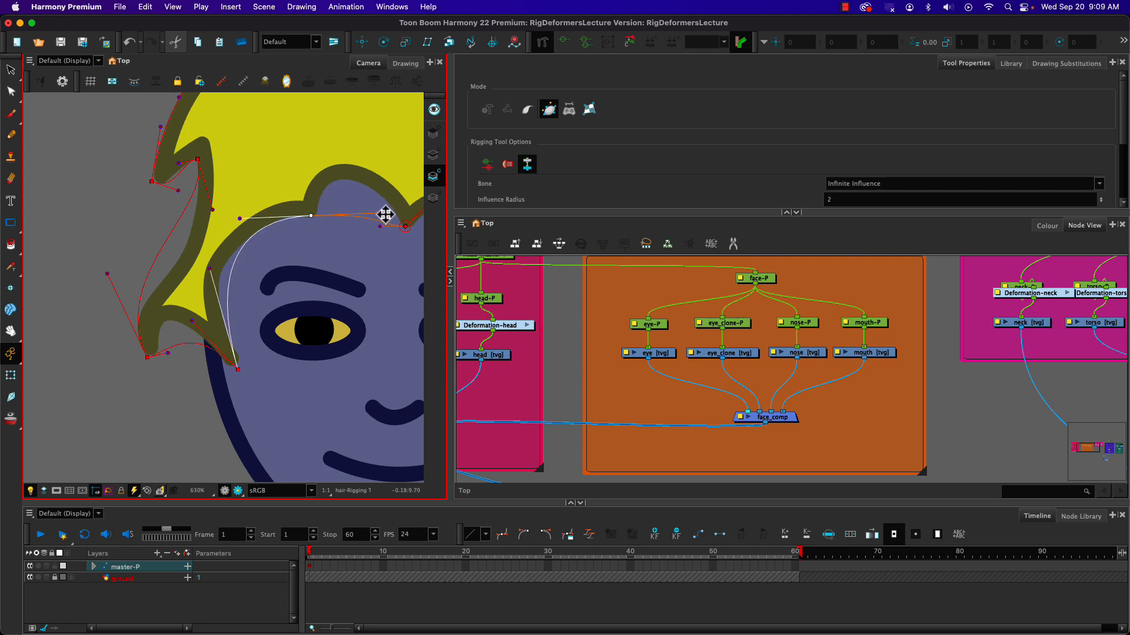
{"action": "left_click_drag", "start_coordinate": [385, 214], "coordinate": [344, 152]}
{"action": "left_click_drag", "start_coordinate": [381, 228], "coordinate": [377, 190]}
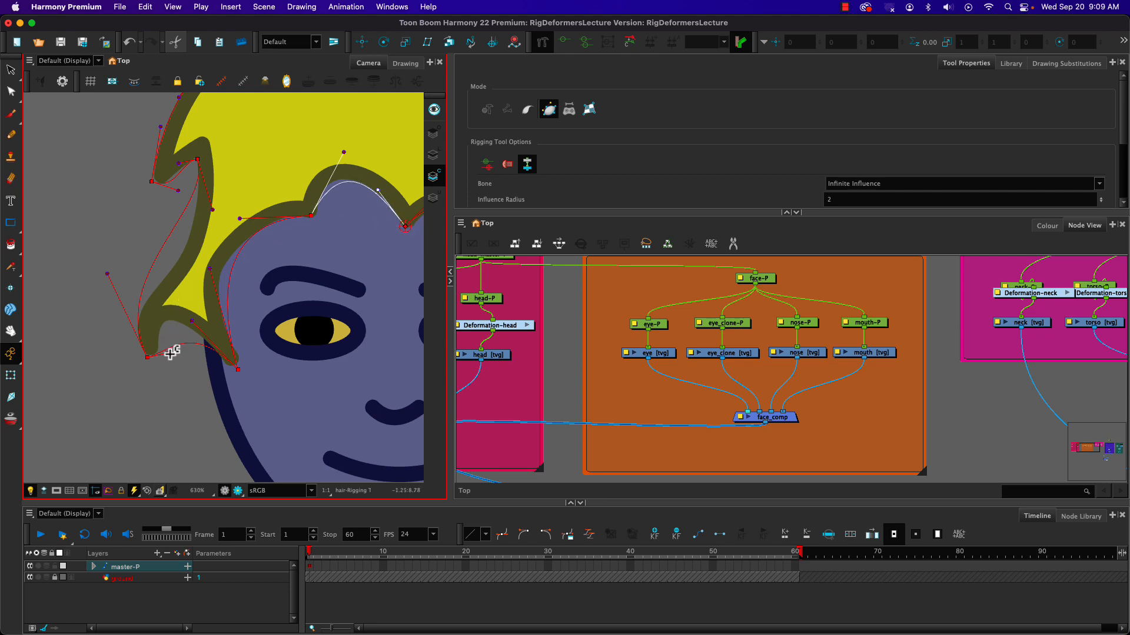
Raise the curve beneath the sideburn and readjust the outer tip and its outer-edge handle
{"action": "left_click_drag", "start_coordinate": [171, 353], "coordinate": [168, 305]}
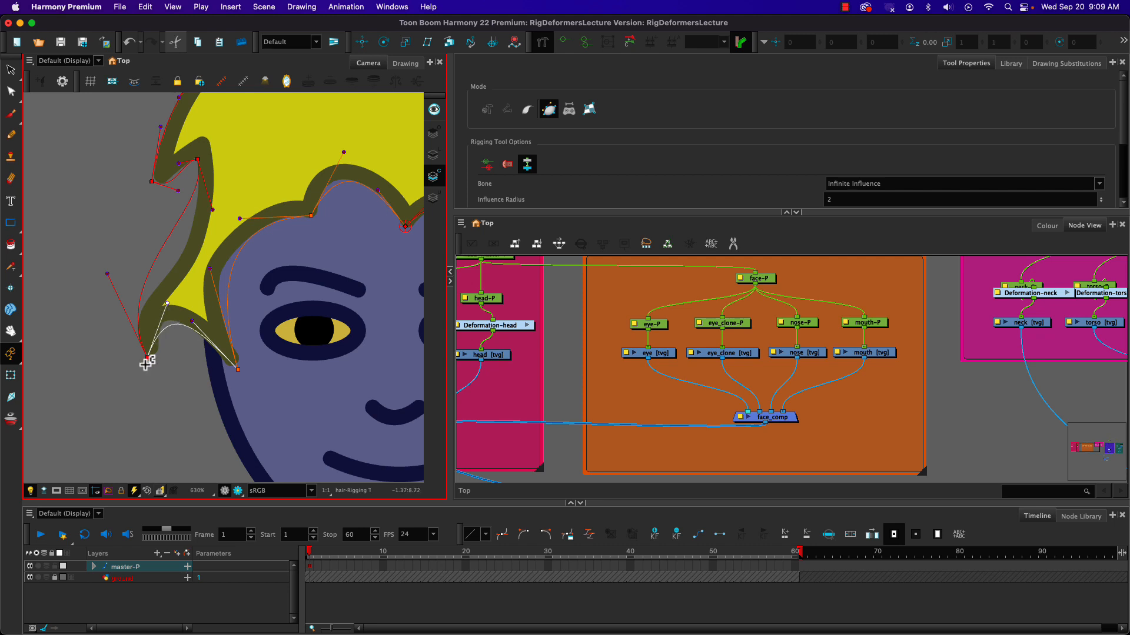
{"action": "left_click_drag", "start_coordinate": [147, 359], "coordinate": [147, 369]}
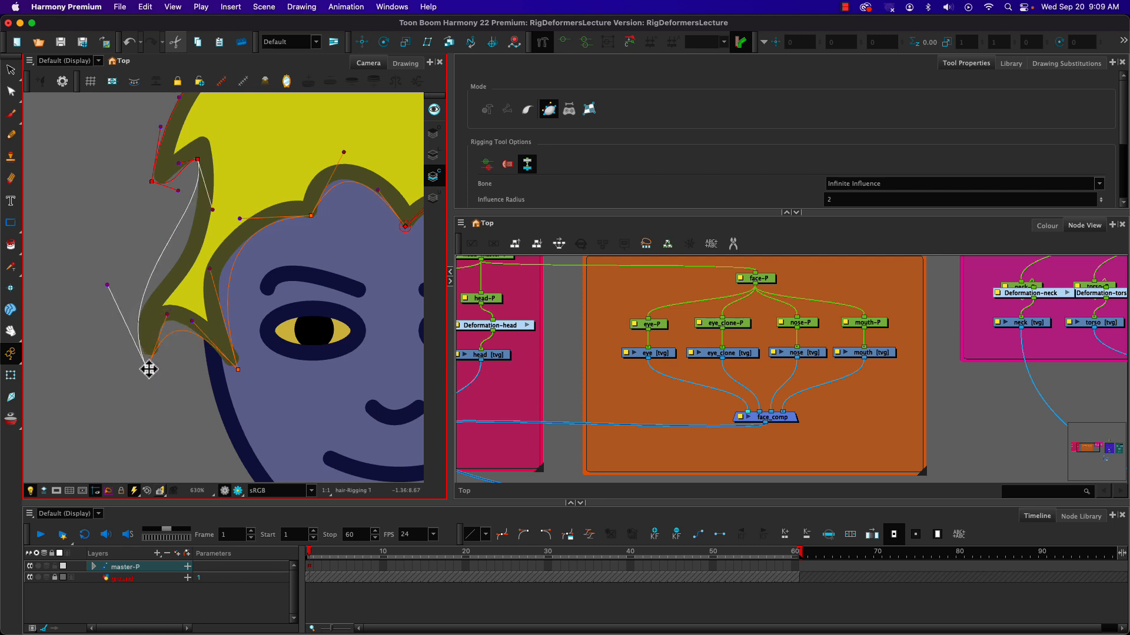
{"action": "mouse_move", "coordinate": [107, 285]}
{"action": "left_mouse_down"}
{"action": "mouse_move", "coordinate": [117, 266]}
{"action": "mouse_move", "coordinate": [107, 268]}
{"action": "left_mouse_up"}
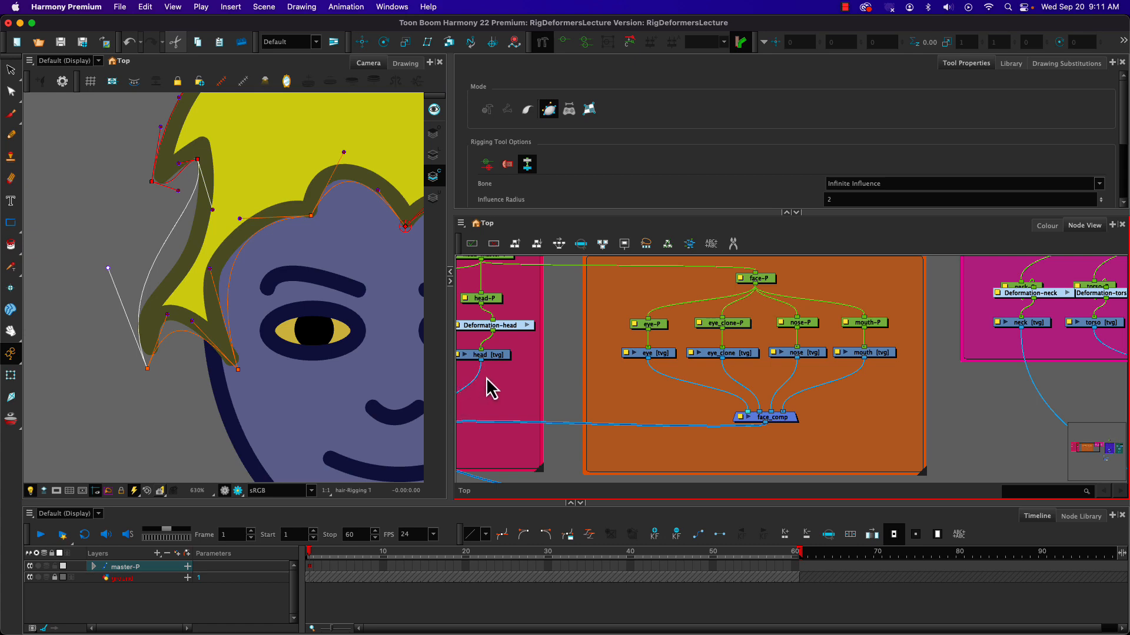
Align the Deformation-hair group beneath hair-P in the full-screen Node View, and inspect the curve chains inside Deformation-hair and Deformation-head
{"action": "key", "text": "super+f"}
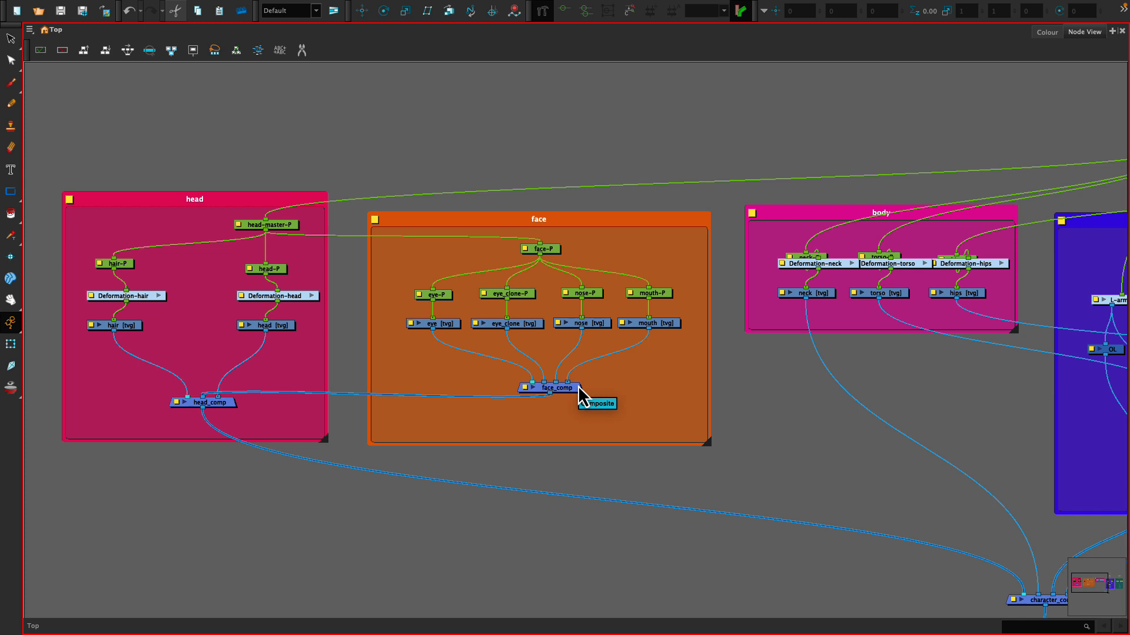
{"action": "left_click_drag", "start_coordinate": [117, 298], "coordinate": [104, 298]}
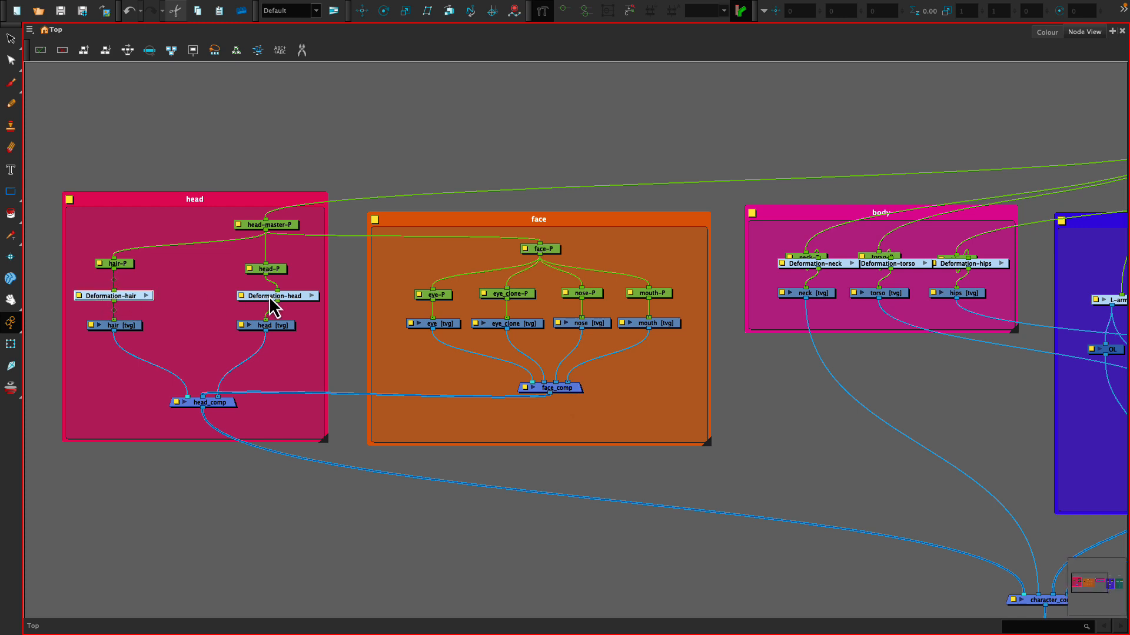
{"action": "left_click", "coordinate": [146, 296]}
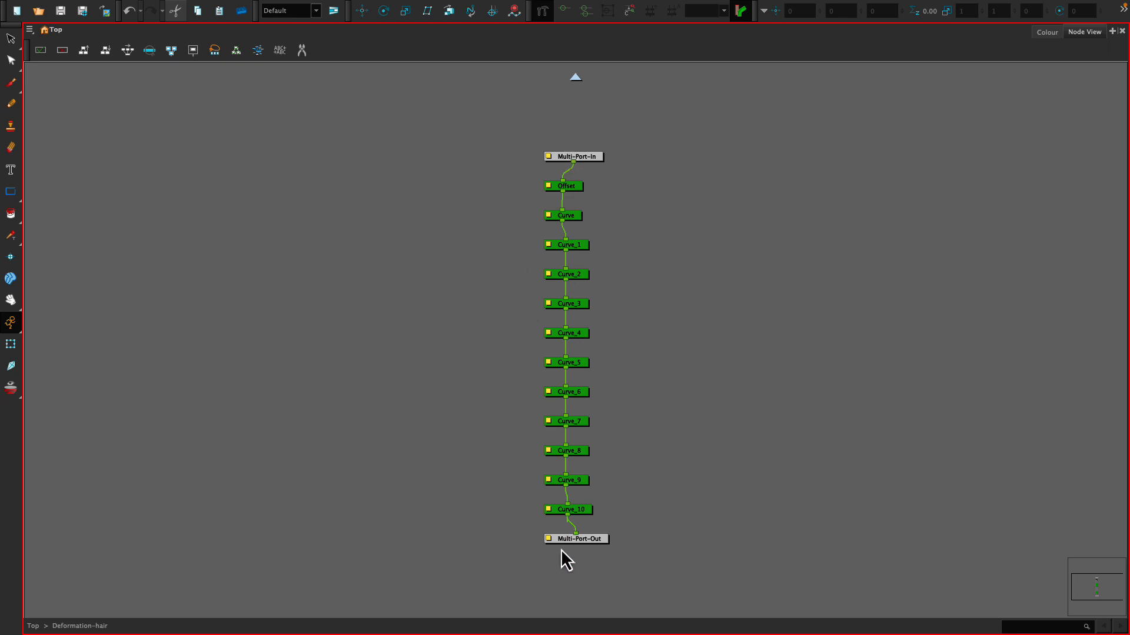
{"action": "left_click", "coordinate": [575, 78]}
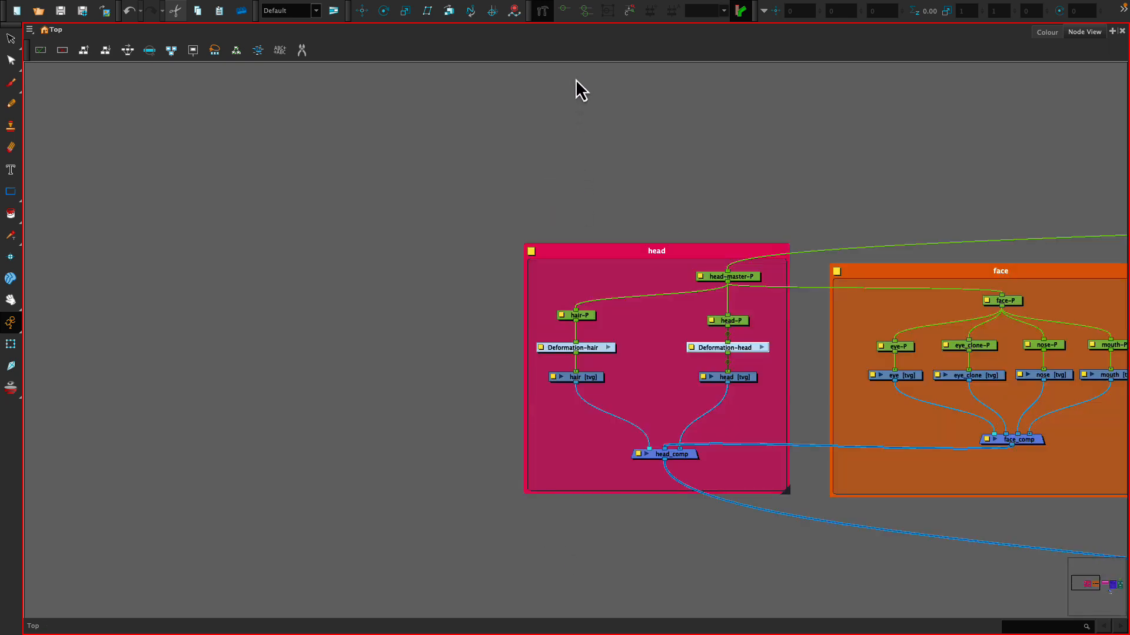
{"action": "left_click", "coordinate": [762, 348]}
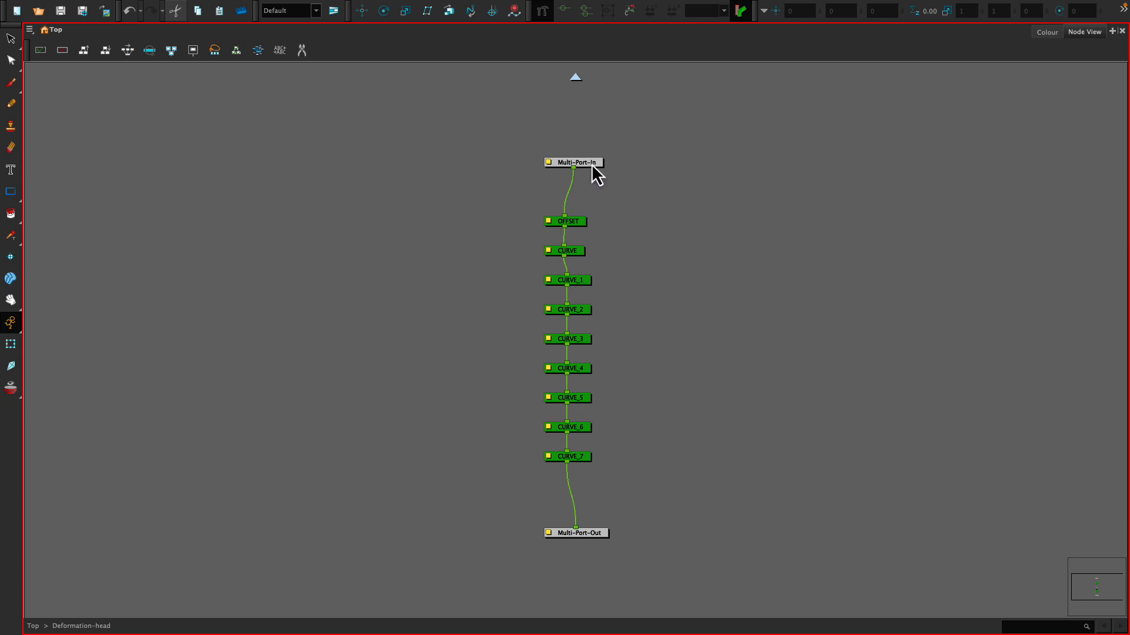
{"action": "left_click", "coordinate": [575, 78]}
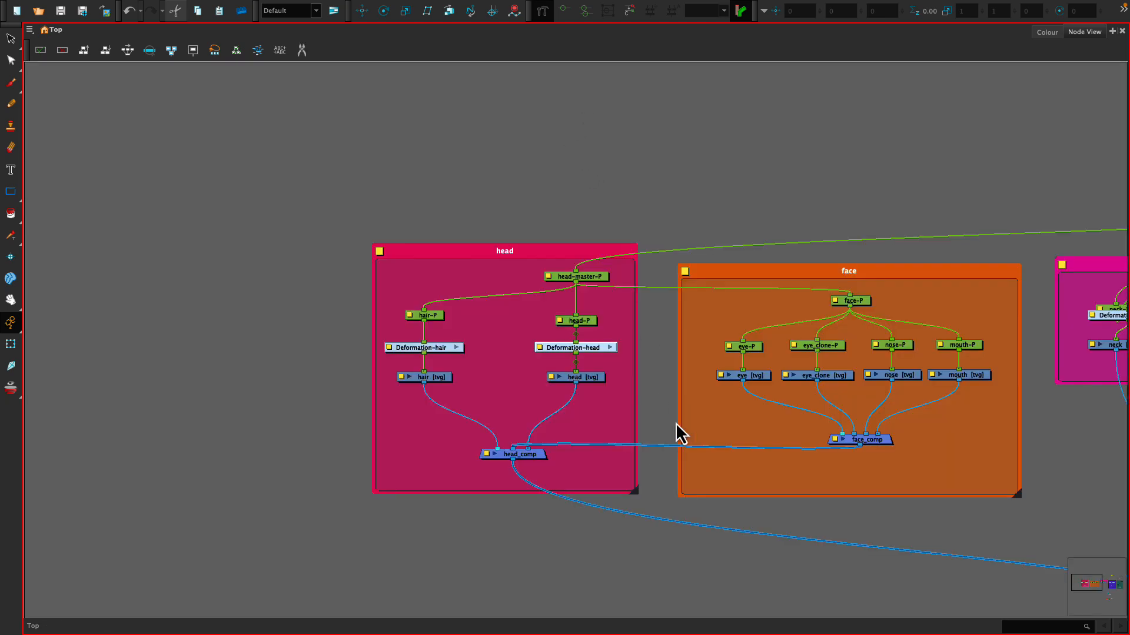
Extend the body backdrop downward to make more room below its neck, torso and hips nodes
{"action": "left_click_drag", "start_coordinate": [671, 411], "coordinate": [242, 394]}
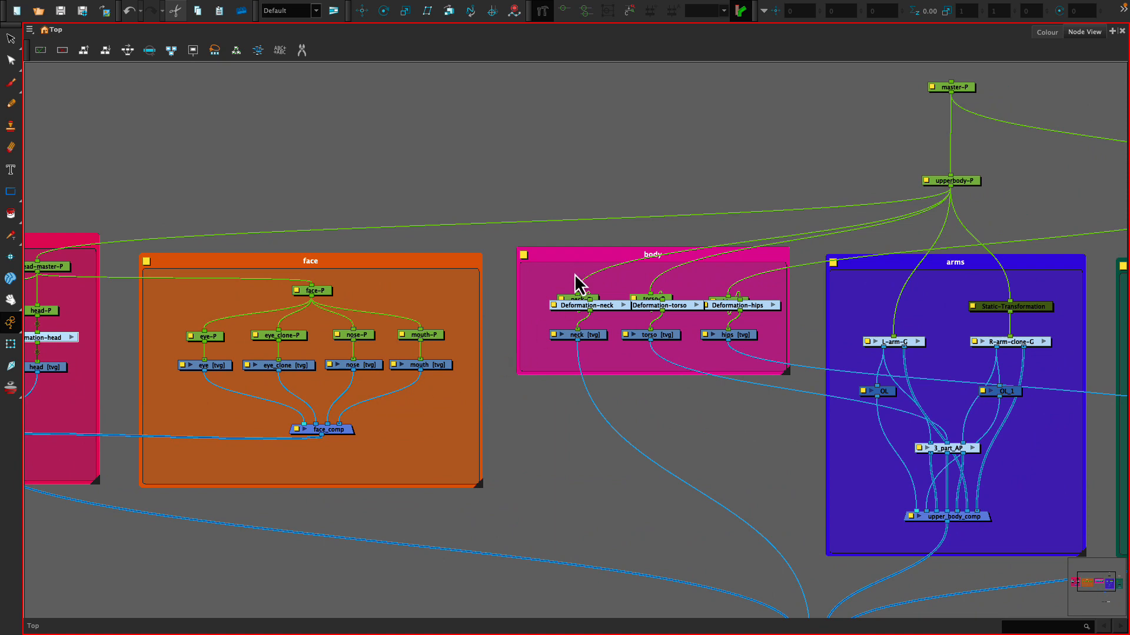
{"action": "left_click_drag", "start_coordinate": [787, 373], "coordinate": [789, 424]}
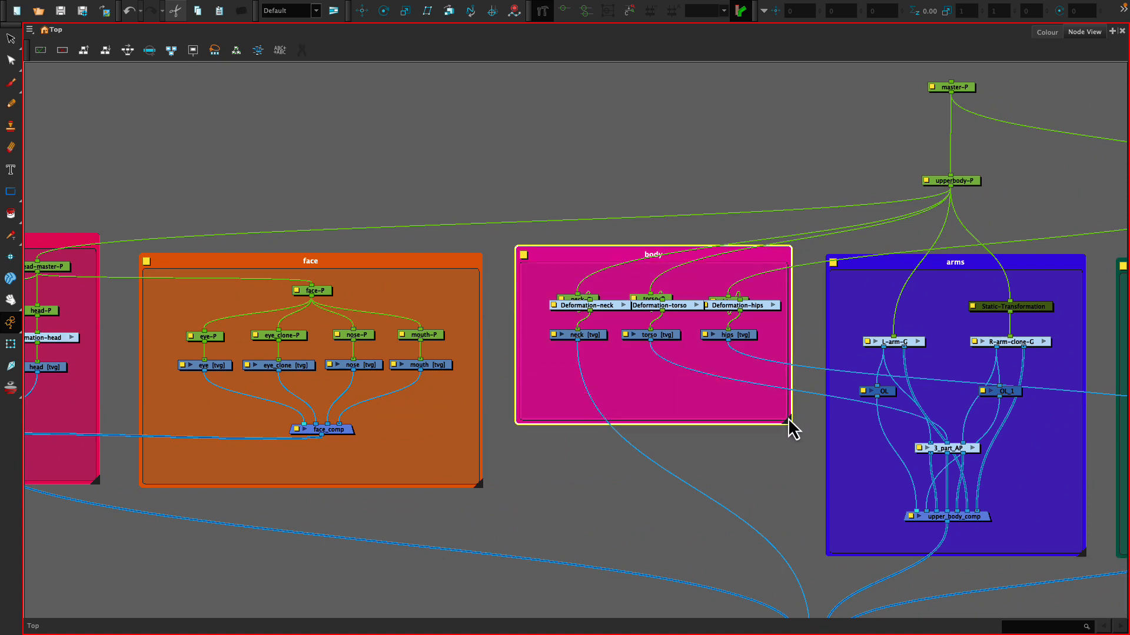
Lower the neck, torso and hips drawings, place their deformation groups between the pegs and drawings, and inspect the chain inside Deformation-neck
{"action": "left_click_drag", "start_coordinate": [547, 355], "coordinate": [724, 347]}
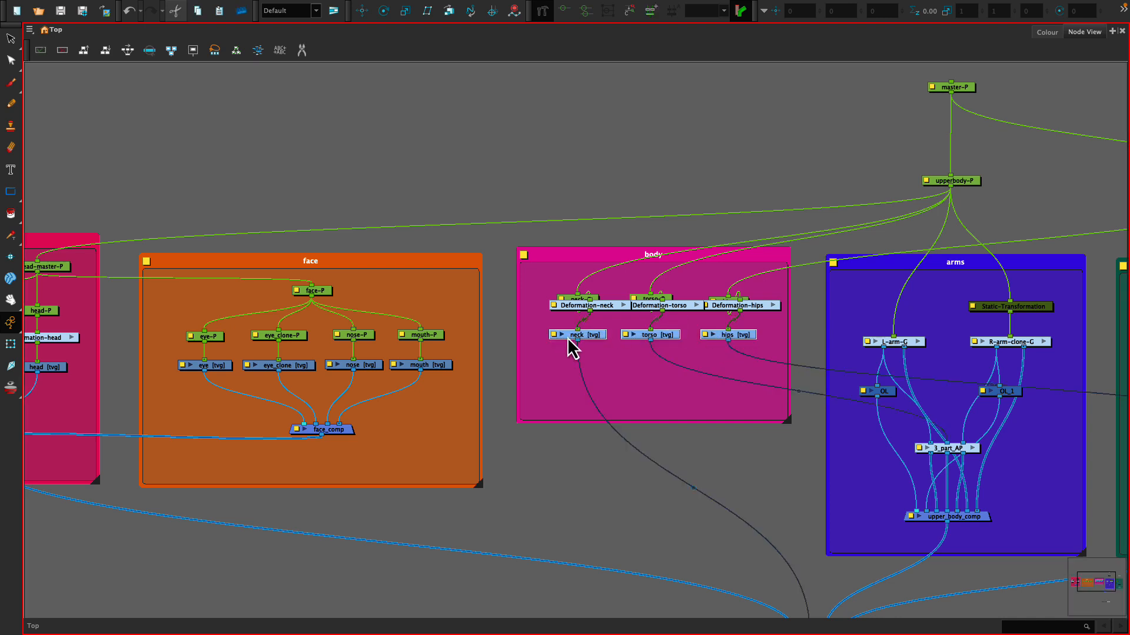
{"action": "left_click_drag", "start_coordinate": [568, 339], "coordinate": [573, 385]}
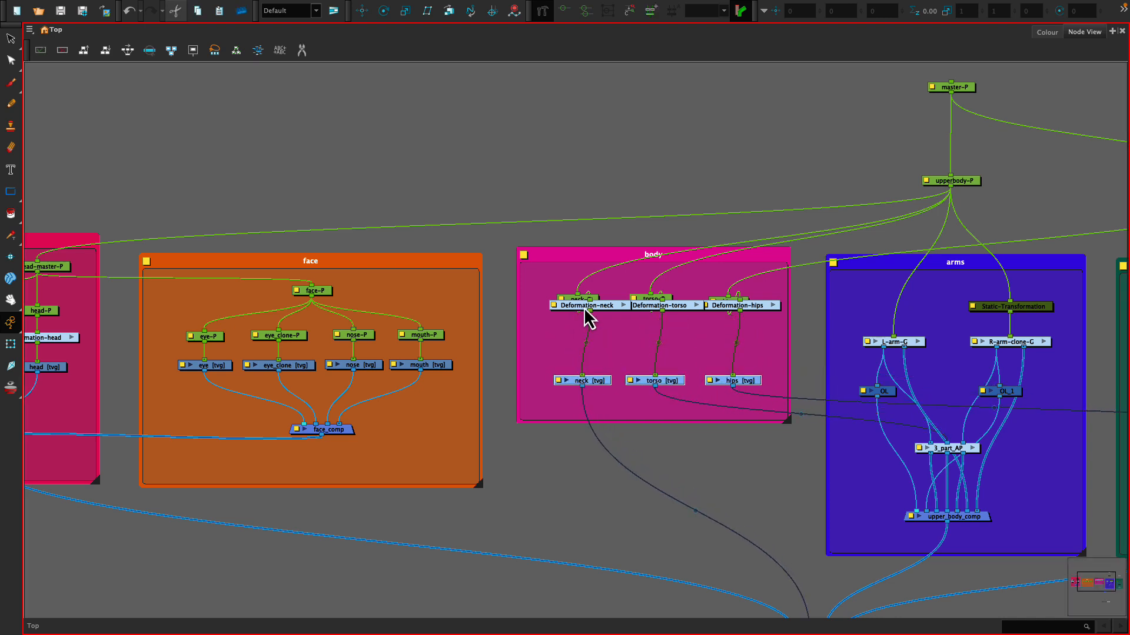
{"action": "left_click_drag", "start_coordinate": [584, 312], "coordinate": [572, 353]}
{"action": "left_click_drag", "start_coordinate": [669, 312], "coordinate": [680, 361]}
{"action": "left_click_drag", "start_coordinate": [759, 307], "coordinate": [758, 347]}
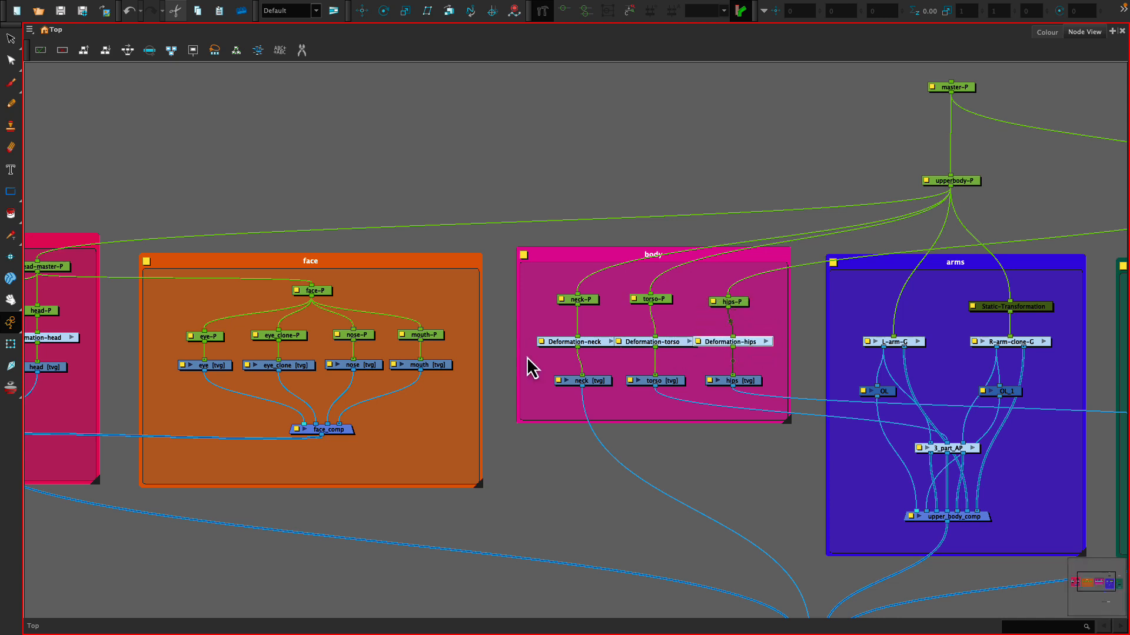
{"action": "left_click", "coordinate": [610, 342]}
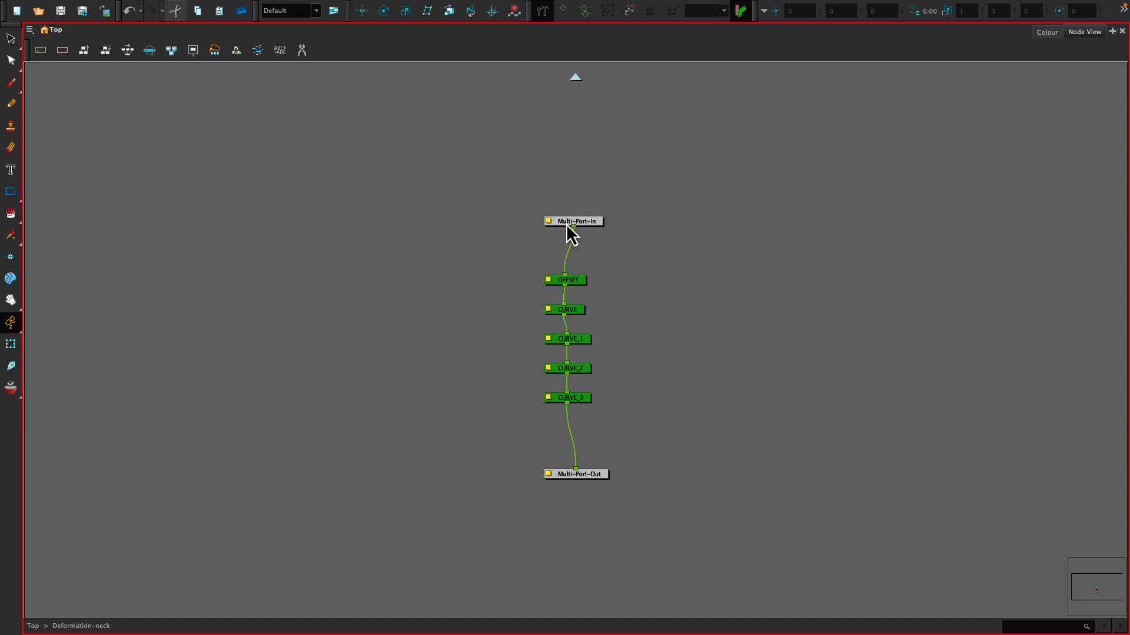
{"action": "left_click", "coordinate": [576, 78]}
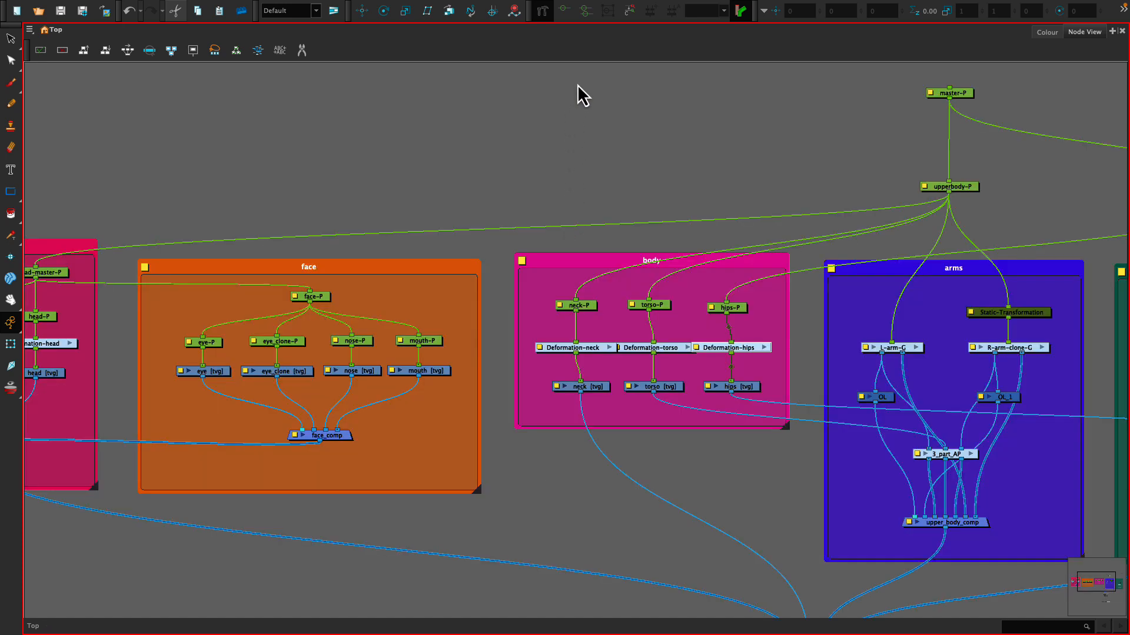
Inside L-arm-G, move the hand, lower arm, upper arm and sleeve drawings down together with the 3_part_AP group
{"action": "left_click_drag", "start_coordinate": [754, 479], "coordinate": [358, 411]}
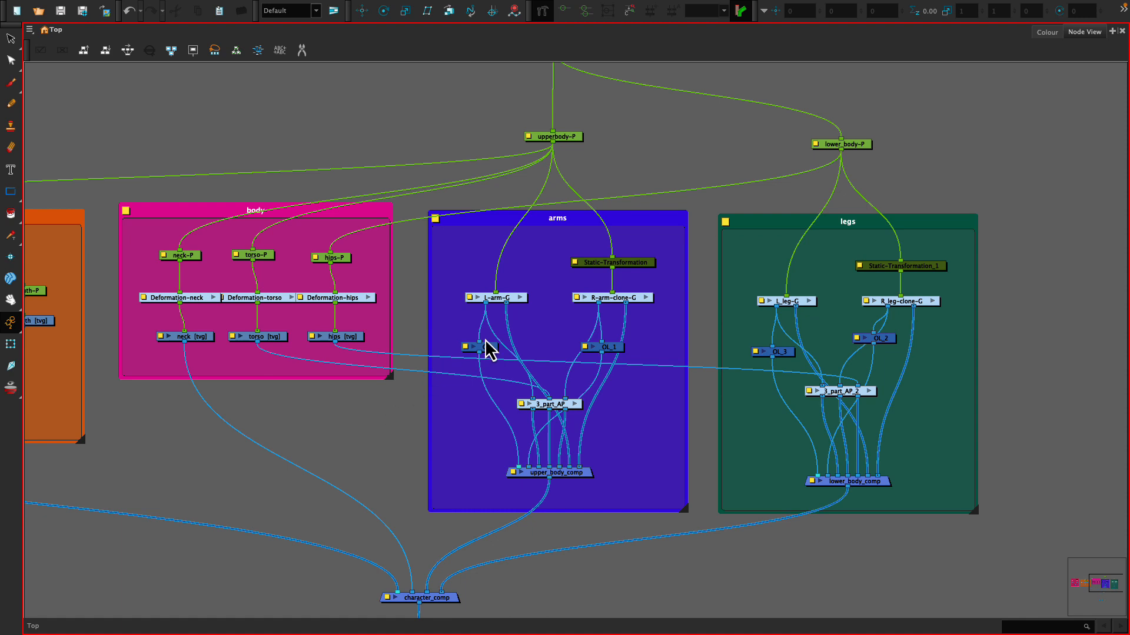
{"action": "left_click", "coordinate": [520, 299]}
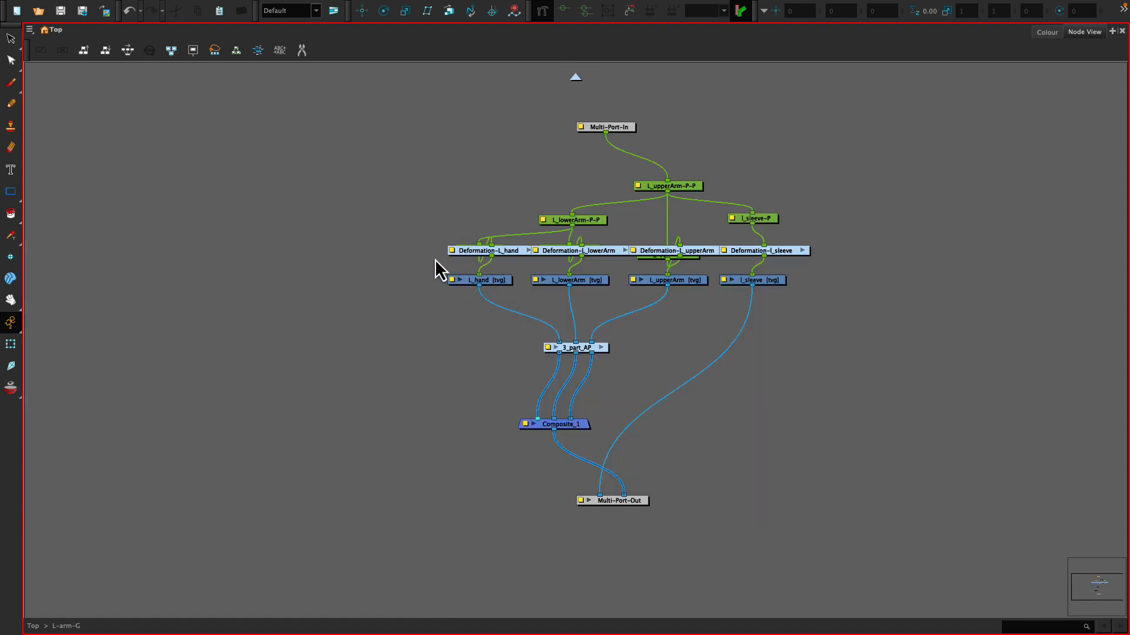
{"action": "left_click_drag", "start_coordinate": [431, 270], "coordinate": [806, 338]}
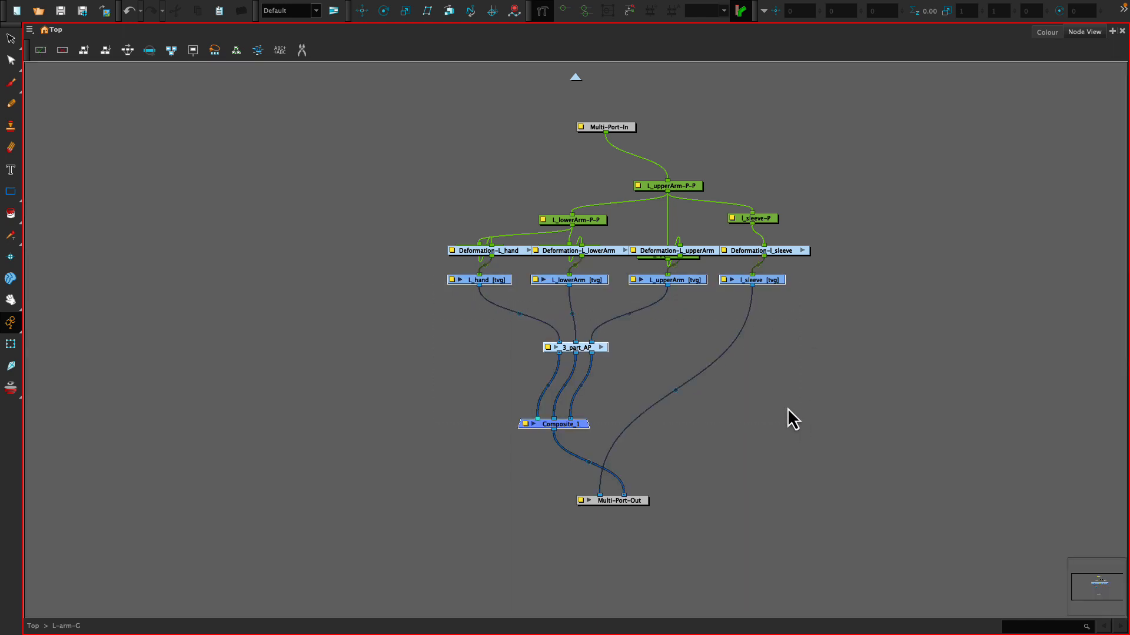
{"action": "left_click", "coordinate": [556, 347]}
{"action": "left_click", "coordinate": [556, 348]}
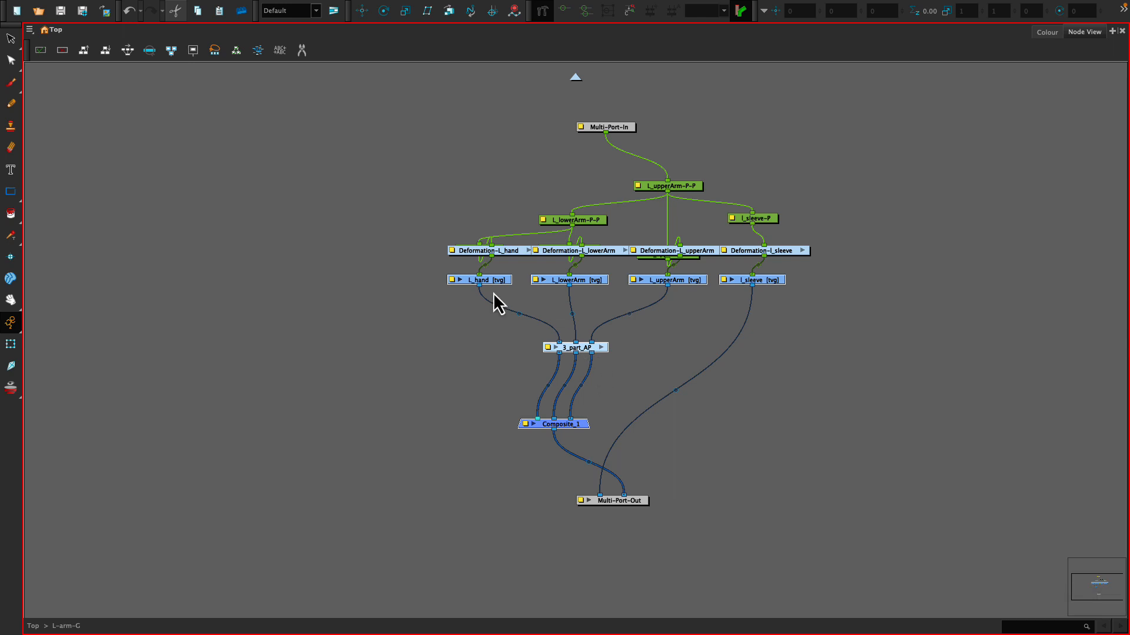
{"action": "left_click_drag", "start_coordinate": [439, 293], "coordinate": [833, 390]}
{"action": "left_click_drag", "start_coordinate": [505, 289], "coordinate": [503, 330]}
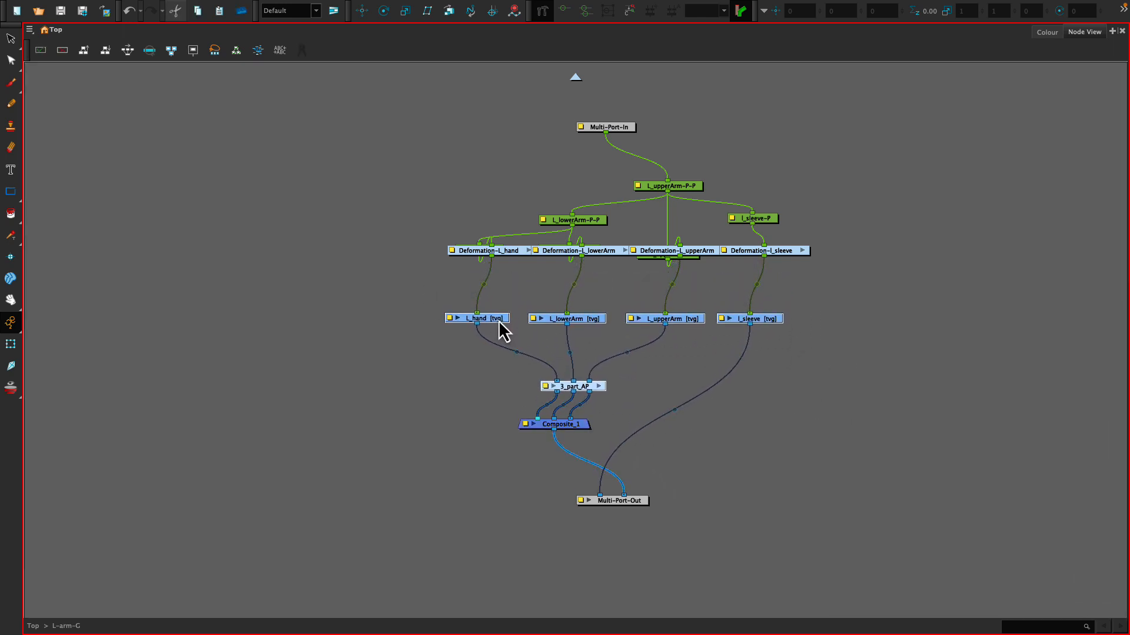
Move the hand, lower arm, upper arm and sleeve deformation groups down between their pegs and drawings
{"action": "left_click", "coordinate": [512, 253]}
{"action": "left_click_drag", "start_coordinate": [511, 252], "coordinate": [507, 288]}
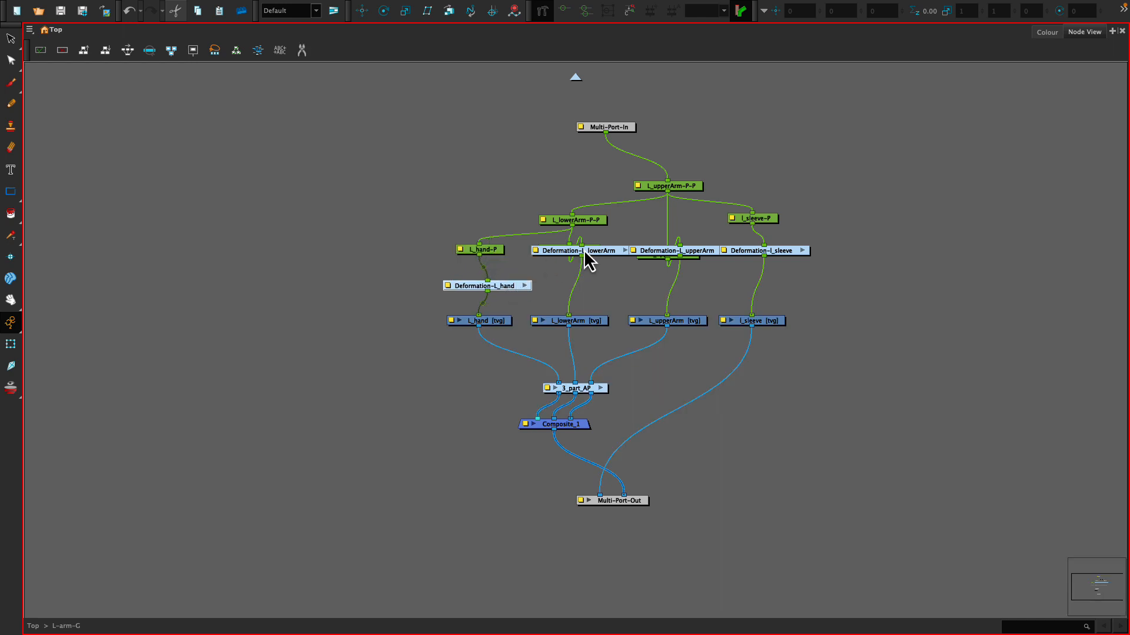
{"action": "left_click_drag", "start_coordinate": [587, 255], "coordinate": [587, 296]}
{"action": "left_click_drag", "start_coordinate": [699, 256], "coordinate": [694, 286]}
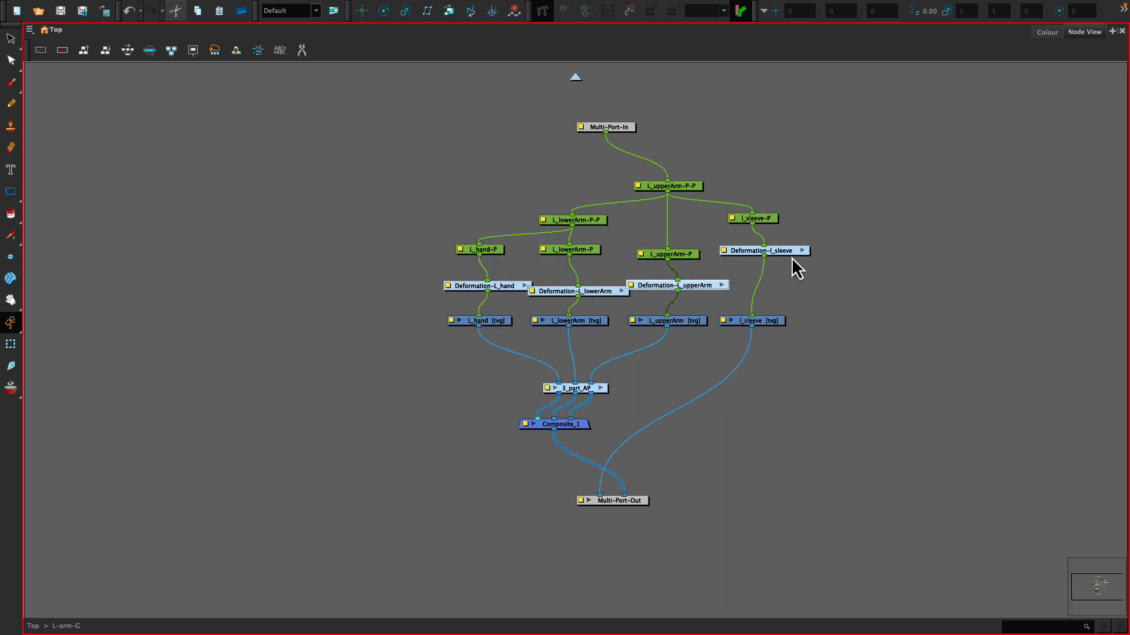
{"action": "left_click_drag", "start_coordinate": [792, 257], "coordinate": [781, 288]}
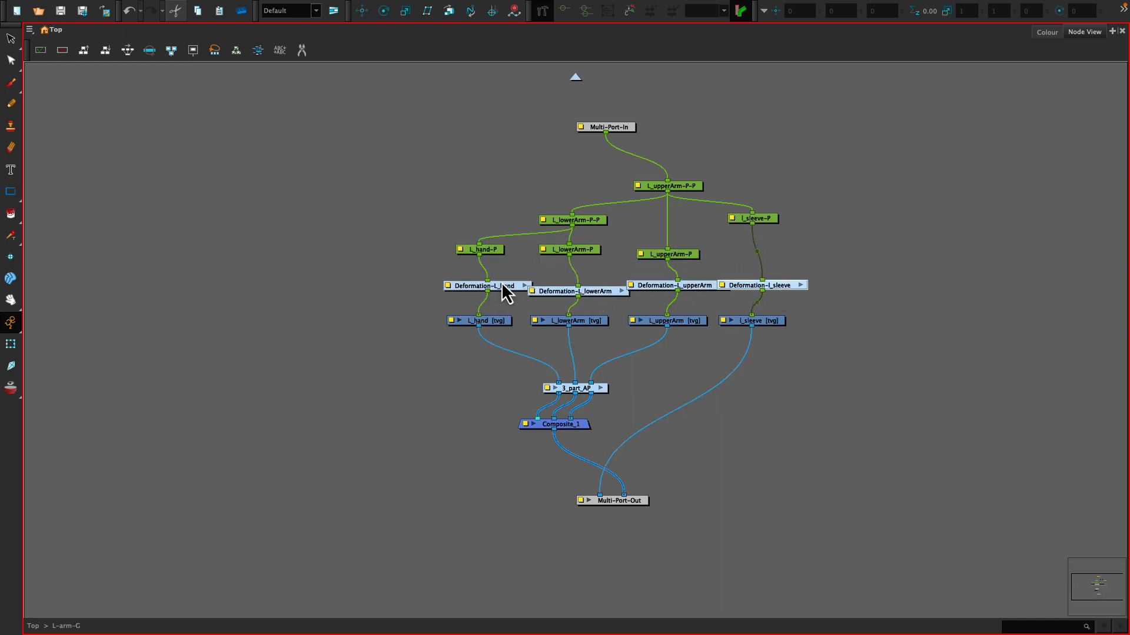
Space the four arm deformation groups apart in one level row without overlaps, and return to the top-level network
{"action": "left_click_drag", "start_coordinate": [502, 286], "coordinate": [485, 293]}
{"action": "left_click_drag", "start_coordinate": [606, 292], "coordinate": [597, 286]}
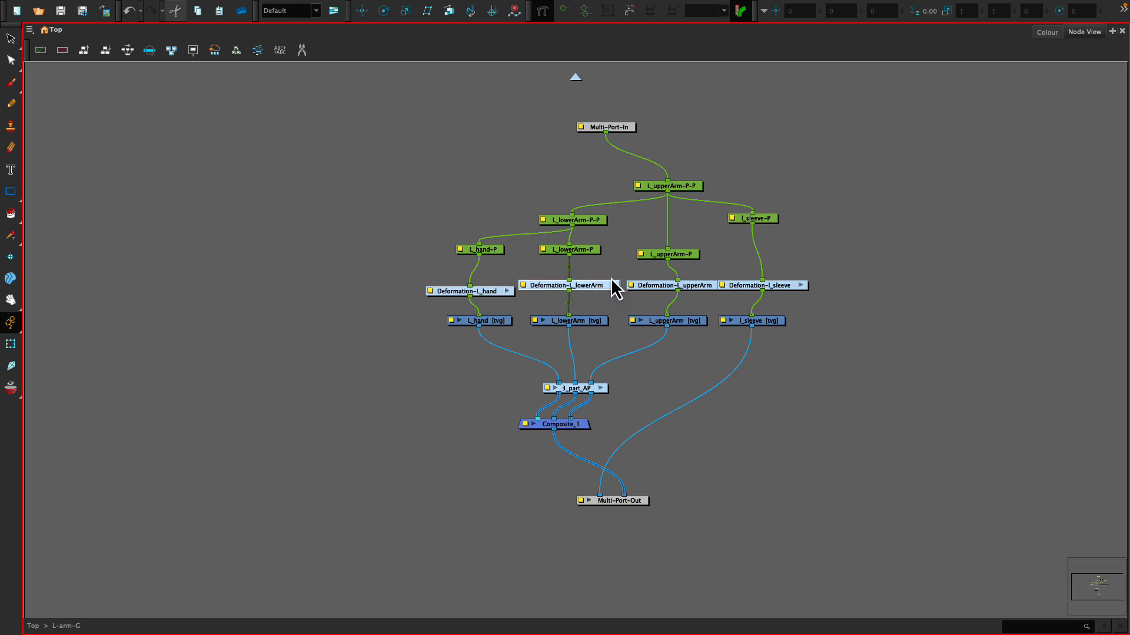
{"action": "left_click_drag", "start_coordinate": [787, 287], "coordinate": [795, 287]}
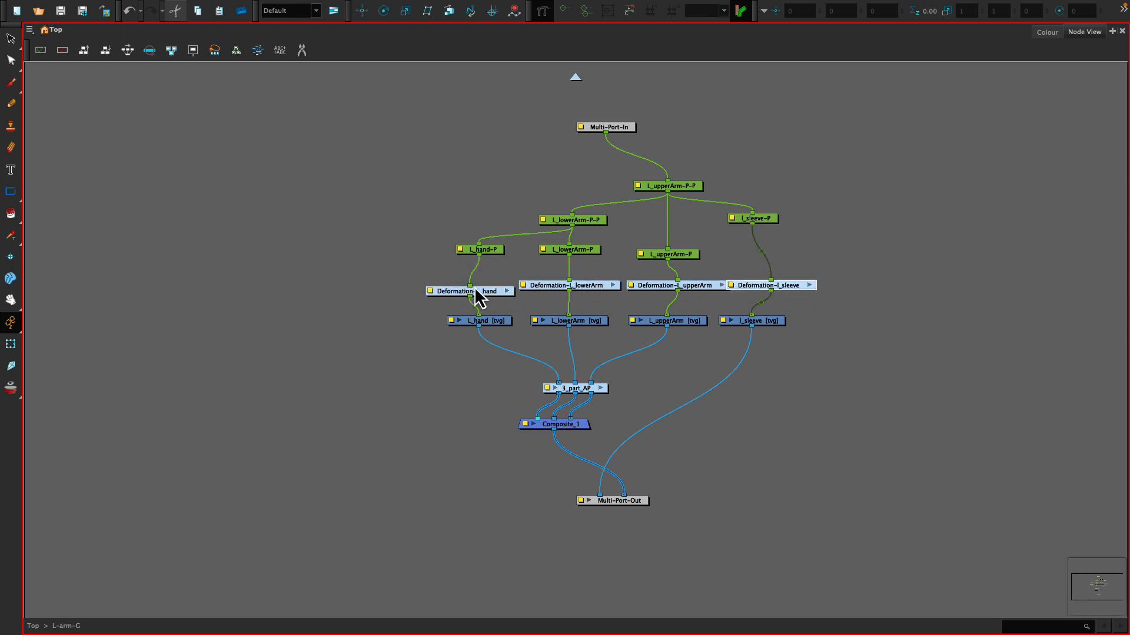
{"action": "left_click_drag", "start_coordinate": [480, 297], "coordinate": [478, 292]}
{"action": "left_click_drag", "start_coordinate": [762, 286], "coordinate": [770, 286]}
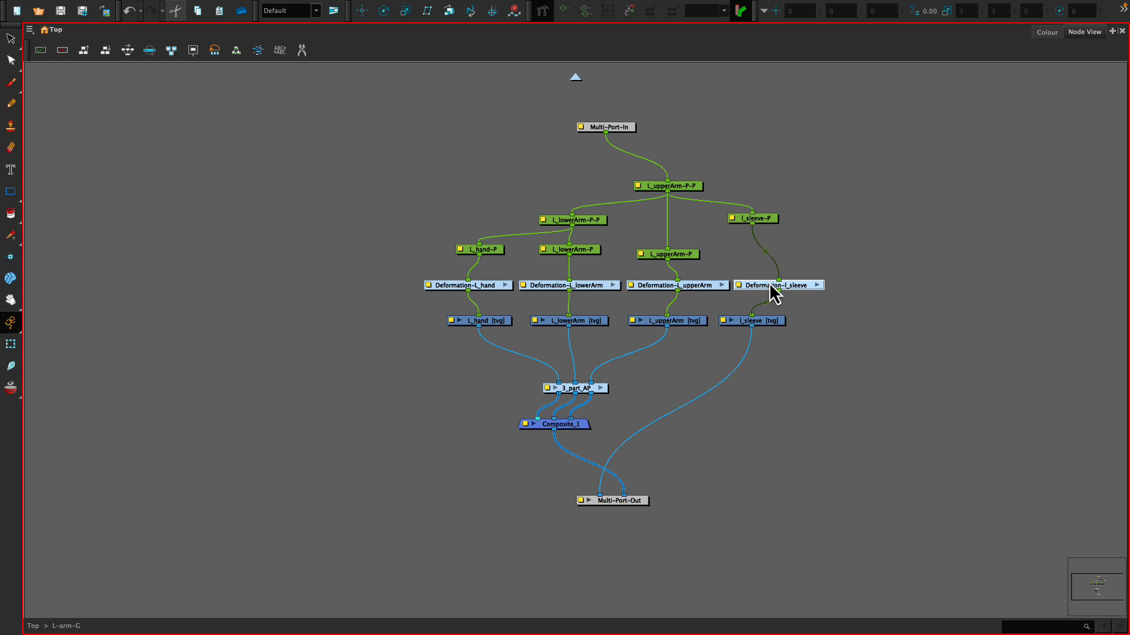
{"action": "left_click", "coordinate": [575, 79]}
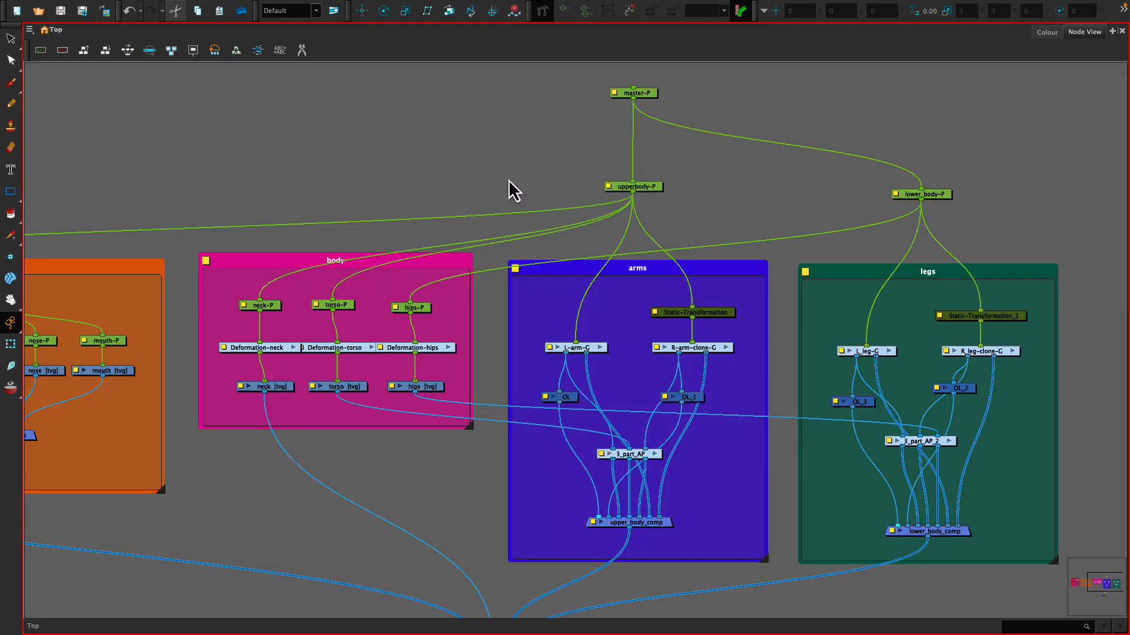
Inside R-arm-clone-G, lower the four drawings with 3_part_AP, place the deformation groups between pegs and drawings, and return to the top level
{"action": "left_click", "coordinate": [727, 348]}
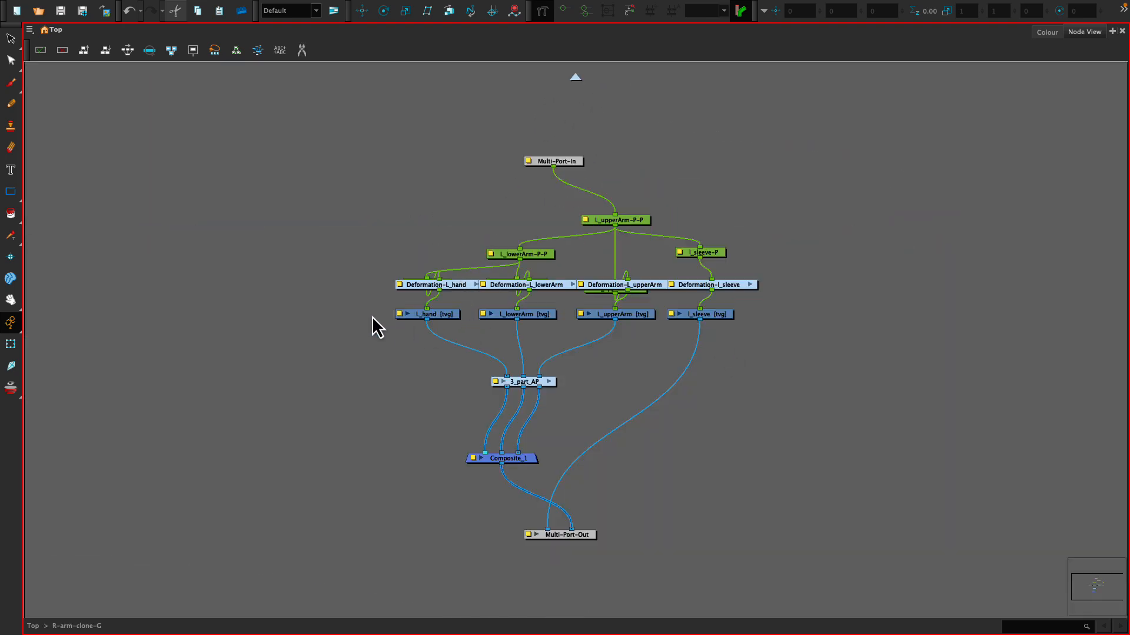
{"action": "left_click_drag", "start_coordinate": [372, 316], "coordinate": [816, 391]}
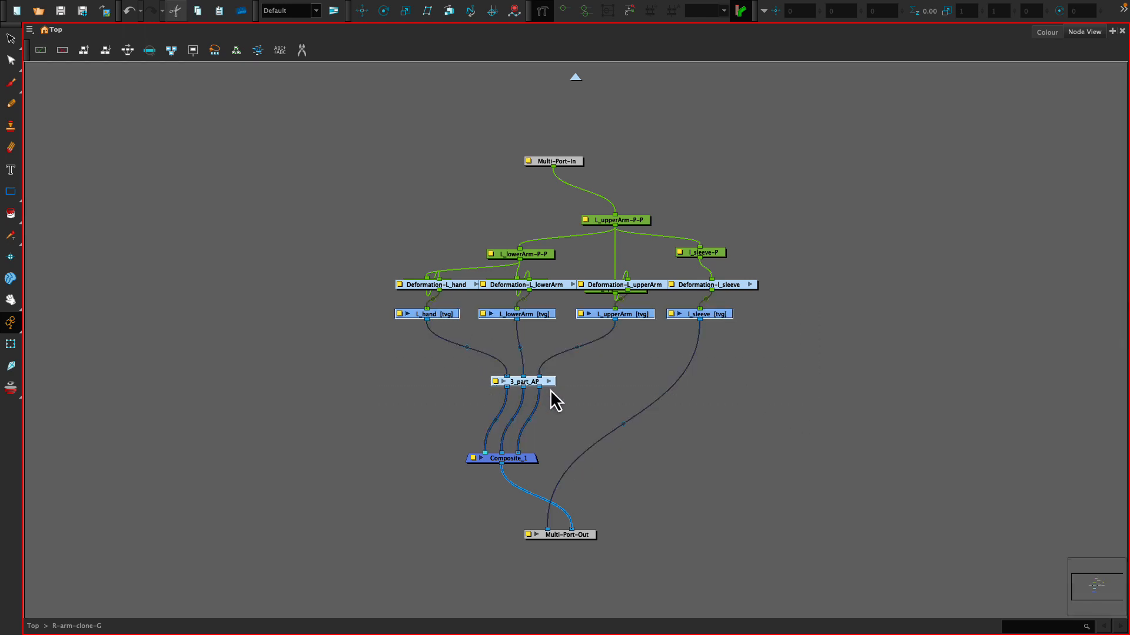
{"action": "left_click_drag", "start_coordinate": [545, 386], "coordinate": [541, 413]}
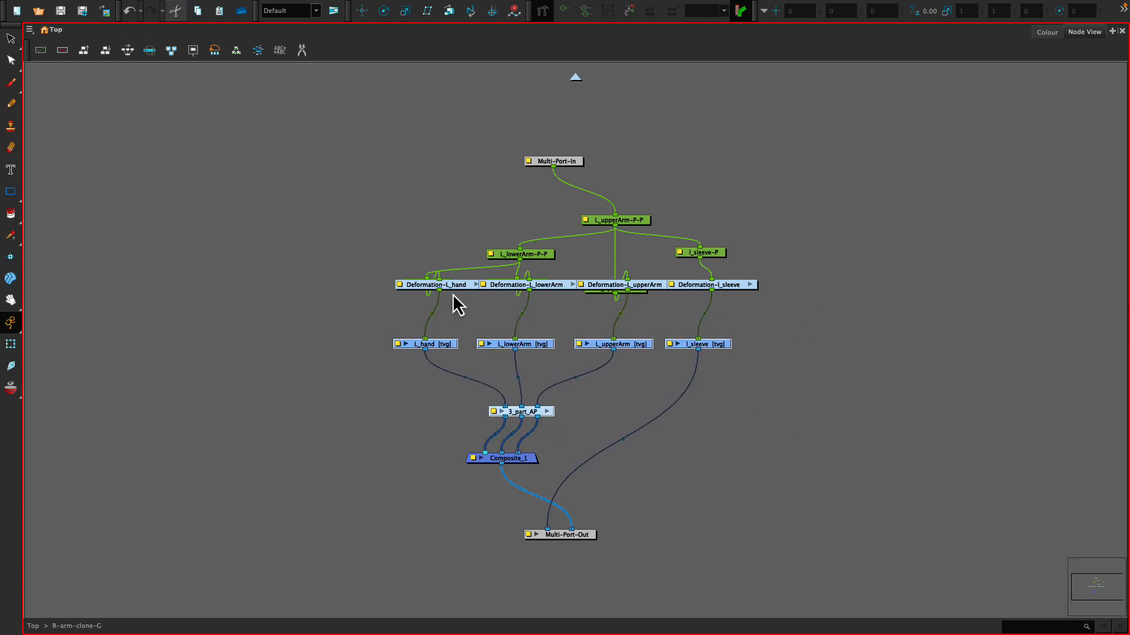
{"action": "left_click_drag", "start_coordinate": [453, 292], "coordinate": [437, 315]}
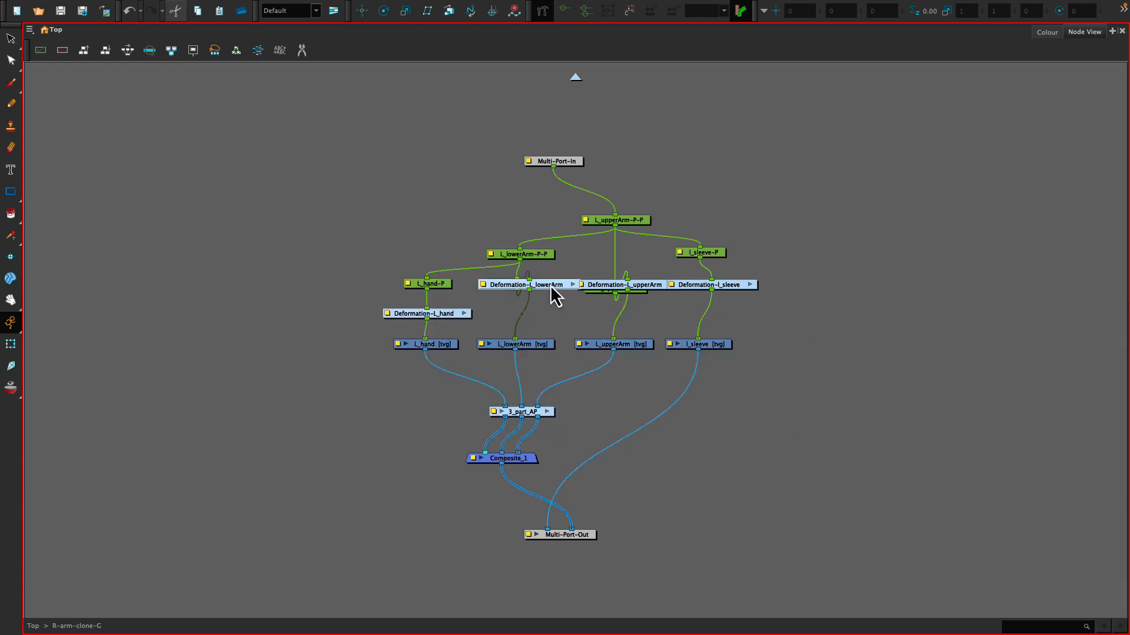
{"action": "left_click_drag", "start_coordinate": [550, 285], "coordinate": [539, 318]}
{"action": "left_click_drag", "start_coordinate": [648, 288], "coordinate": [646, 321]}
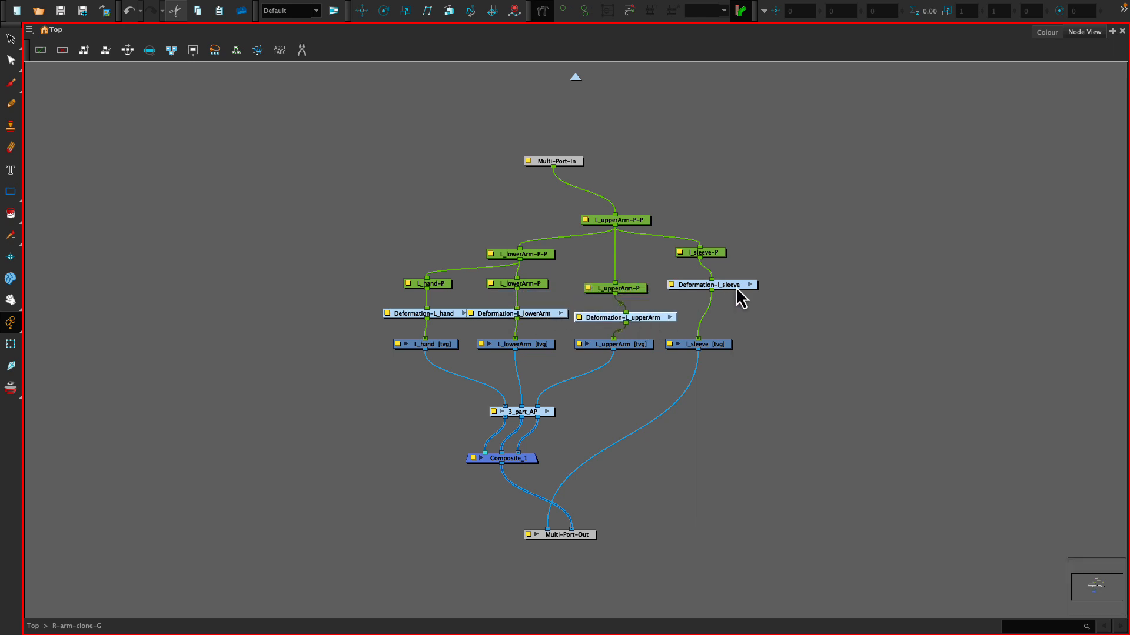
{"action": "left_click_drag", "start_coordinate": [733, 288], "coordinate": [738, 322]}
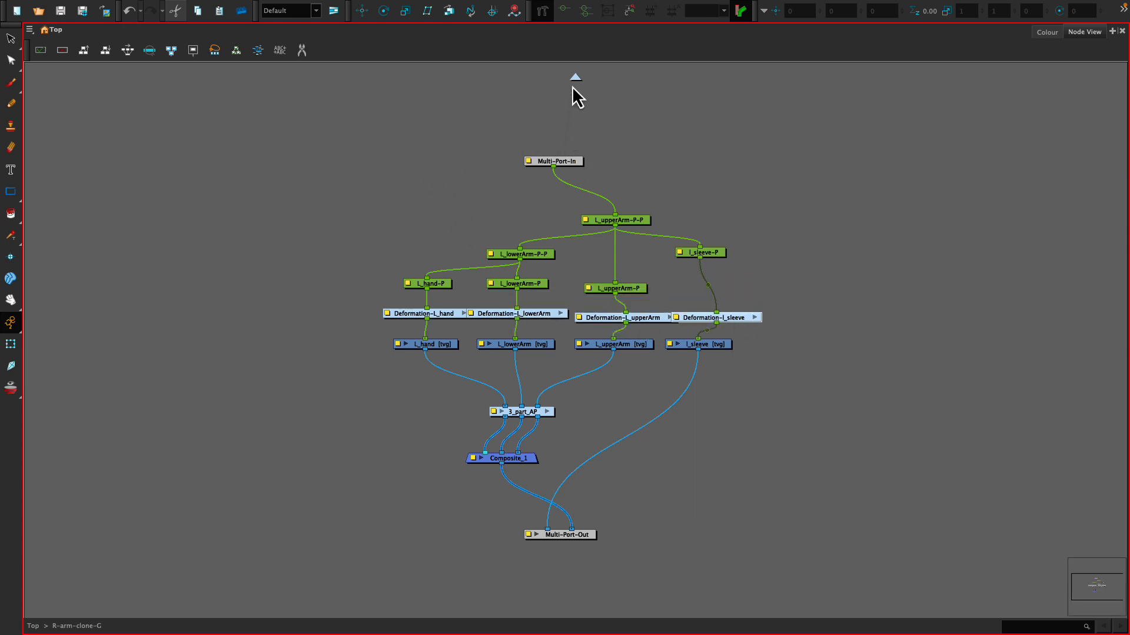
{"action": "left_click", "coordinate": [574, 78]}
Inside L_leg-G, lower the four drawings and their 3-part group, place the deformation groups between pegs and drawings, and return to the top level
{"action": "left_click", "coordinate": [772, 351]}
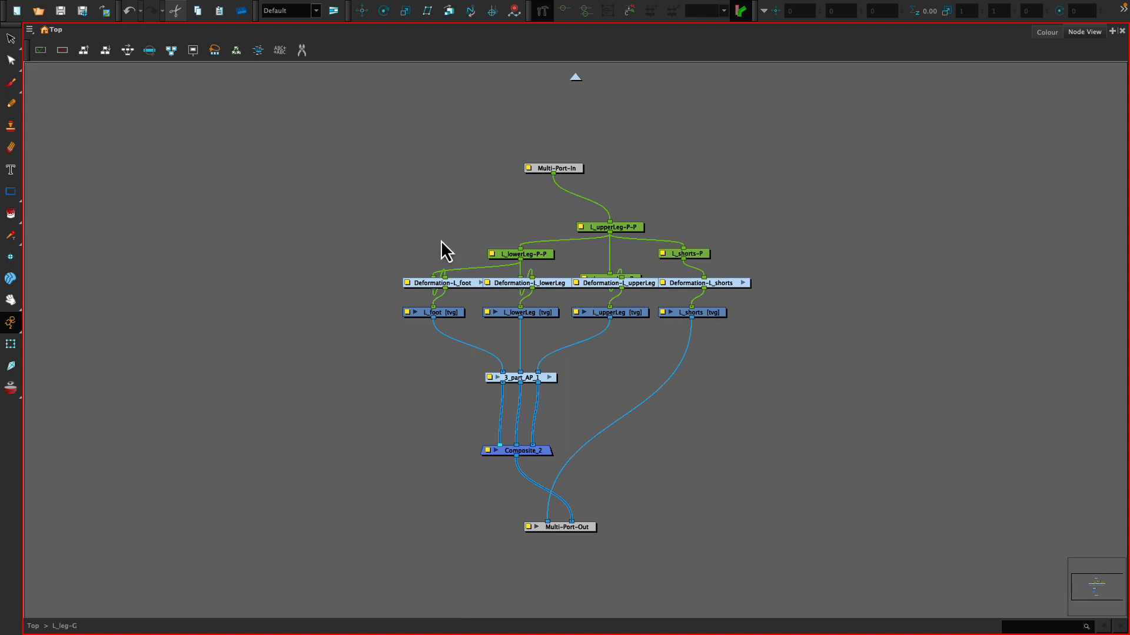
{"action": "left_click_drag", "start_coordinate": [383, 310], "coordinate": [739, 378]}
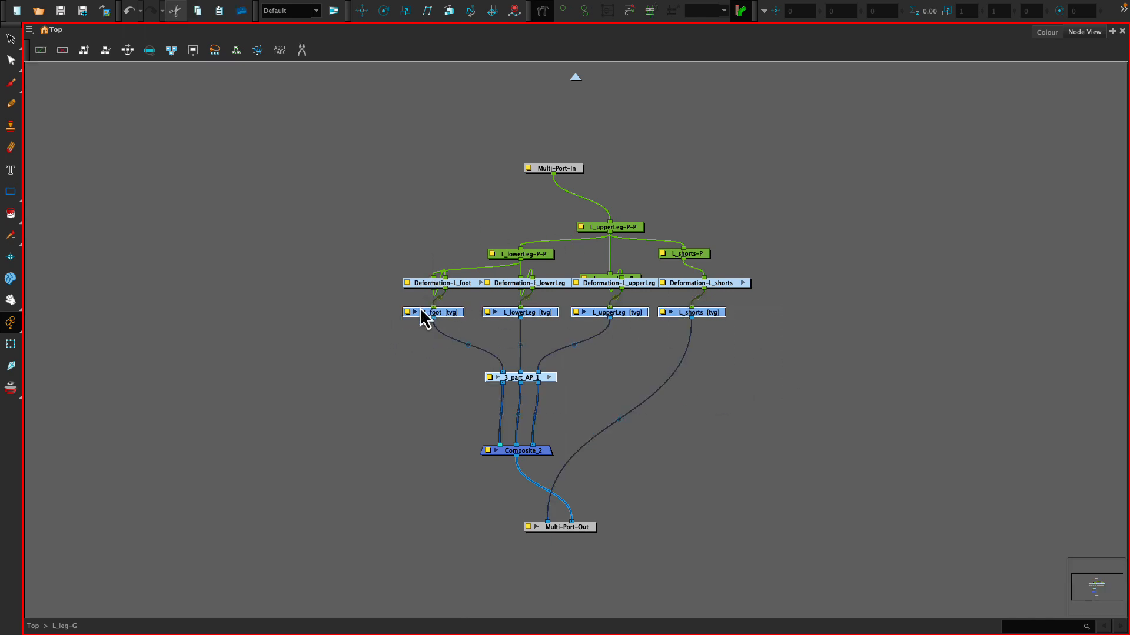
{"action": "left_click_drag", "start_coordinate": [443, 314], "coordinate": [446, 351]}
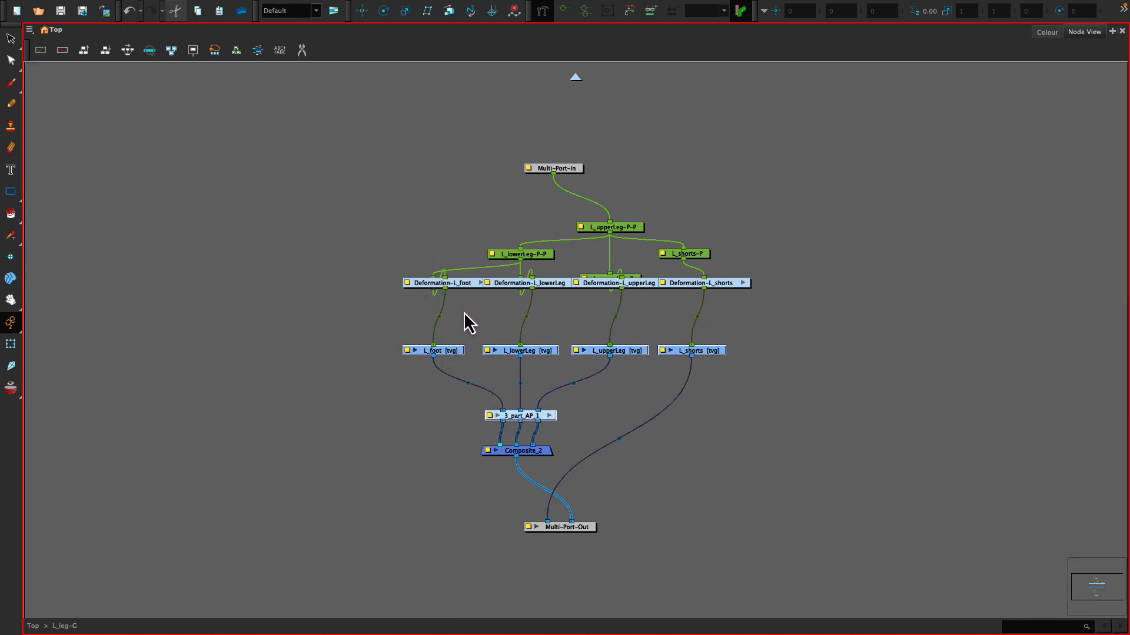
{"action": "left_click_drag", "start_coordinate": [463, 286], "coordinate": [453, 324]}
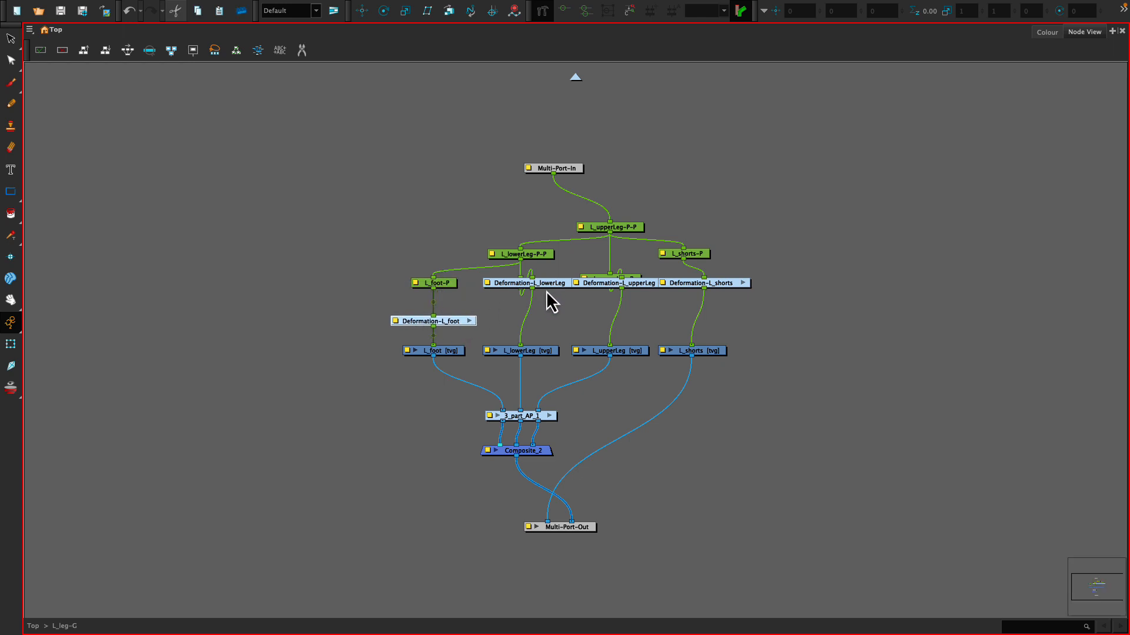
{"action": "left_click_drag", "start_coordinate": [546, 291], "coordinate": [539, 321]}
{"action": "left_click_drag", "start_coordinate": [638, 290], "coordinate": [631, 324]}
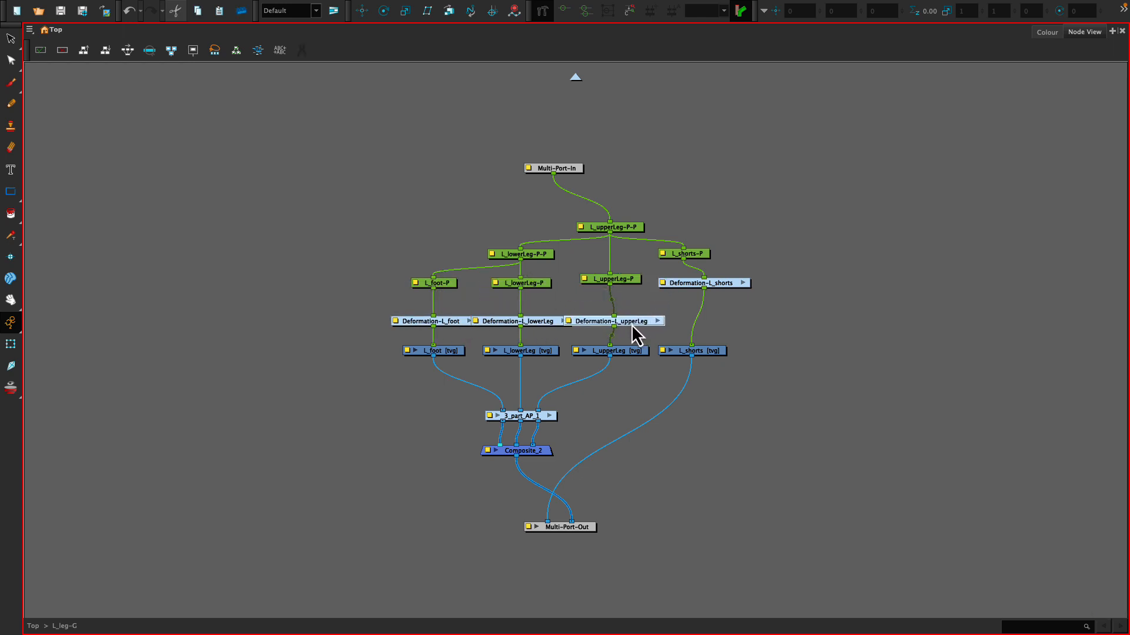
{"action": "left_click_drag", "start_coordinate": [722, 285], "coordinate": [717, 323]}
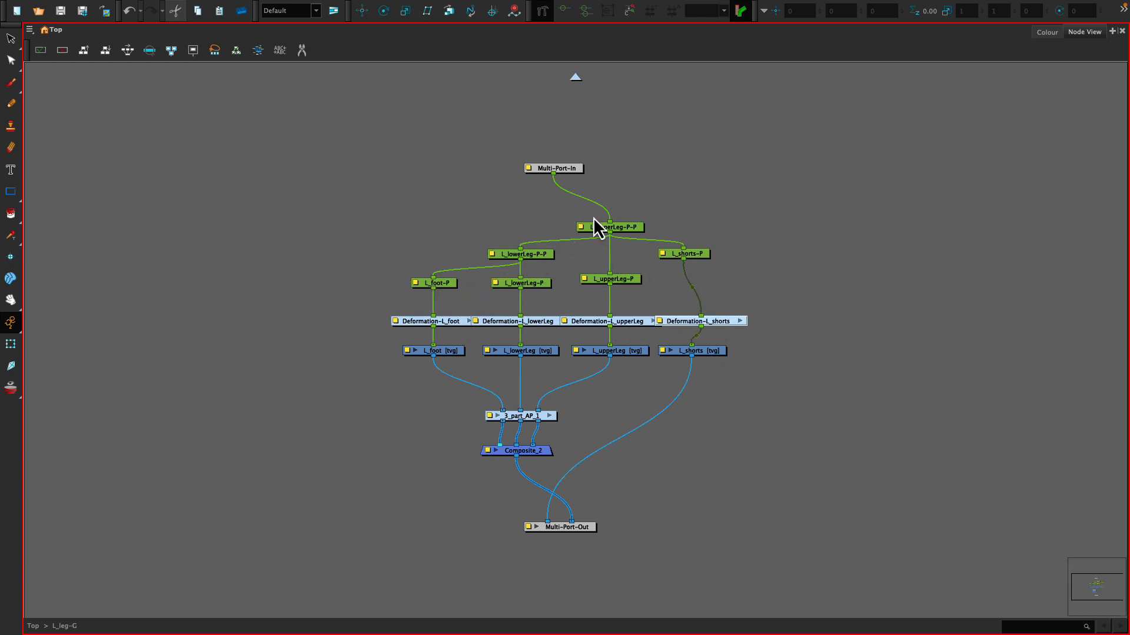
{"action": "left_click", "coordinate": [577, 78]}
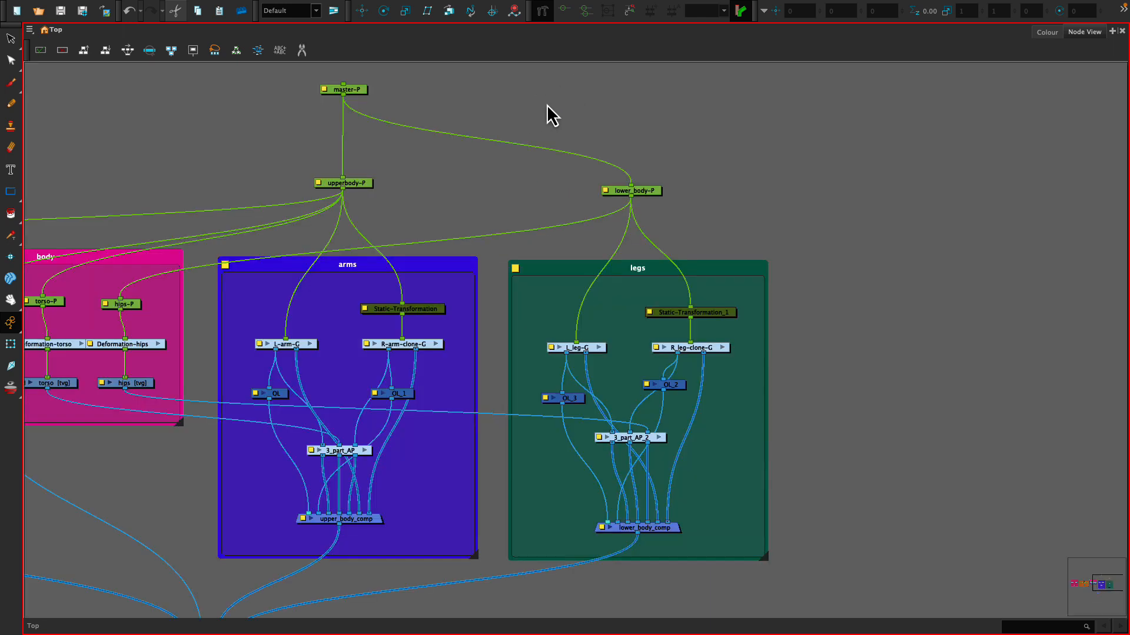
Inside R_leg-clone-G, move the foot, lower leg, upper leg and shorts drawings down together with the 3-part group below them
{"action": "left_click", "coordinate": [722, 348]}
{"action": "left_click_drag", "start_coordinate": [388, 303], "coordinate": [806, 424]}
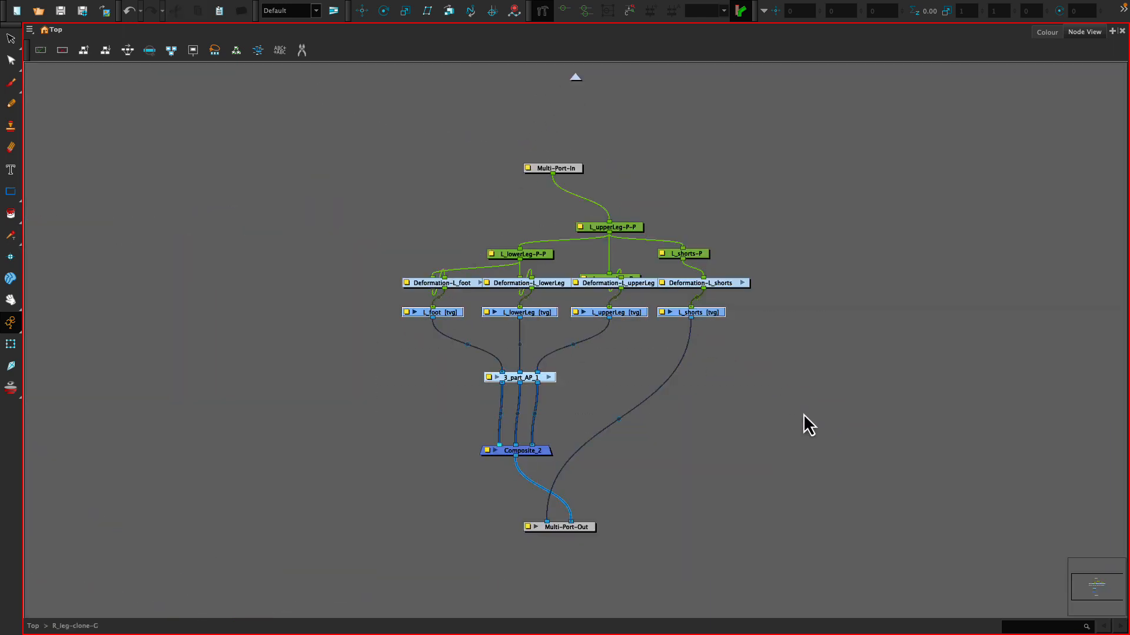
{"action": "left_click_drag", "start_coordinate": [444, 313], "coordinate": [452, 354]}
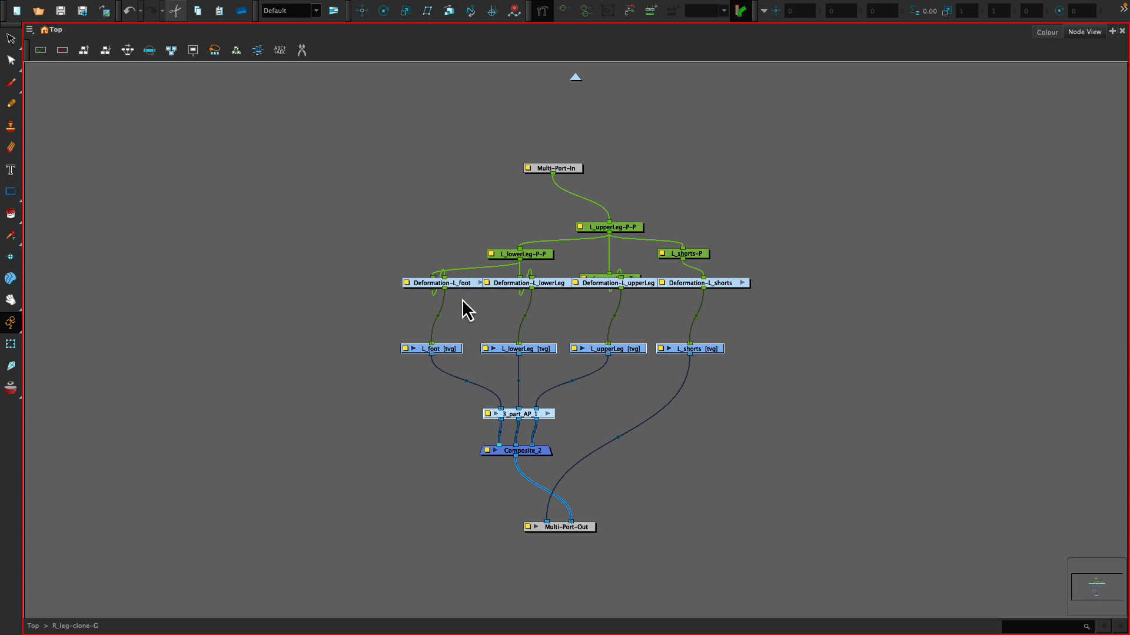
Place the foot, lower-leg and upper-leg deformation groups midway between their pegs and drawings in R_leg-clone-G
{"action": "mouse_move", "coordinate": [459, 286]}
{"action": "left_mouse_down"}
{"action": "mouse_move", "coordinate": [455, 318]}
{"action": "mouse_move", "coordinate": [462, 307]}
{"action": "left_mouse_up"}
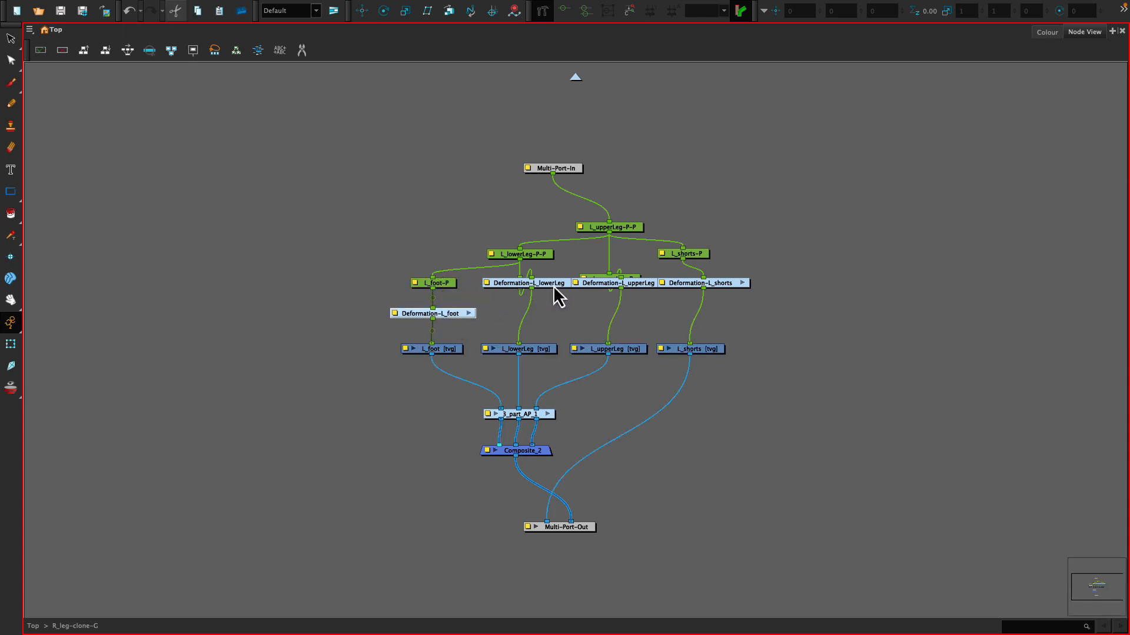
{"action": "left_click_drag", "start_coordinate": [554, 288], "coordinate": [545, 317]}
{"action": "left_click", "coordinate": [638, 288]}
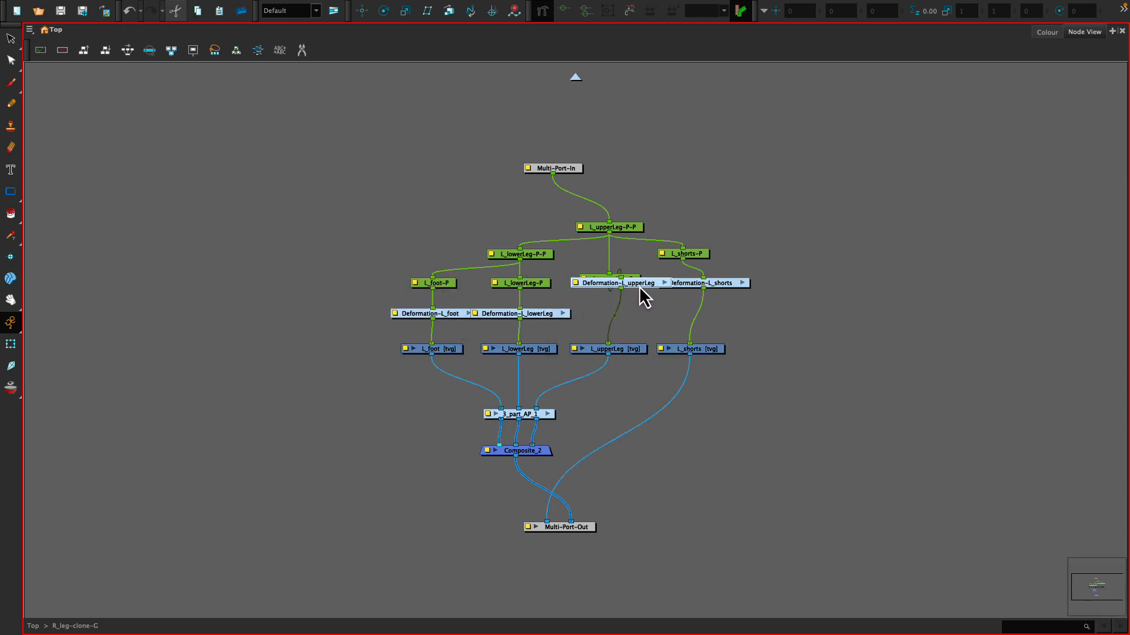
{"action": "double_click", "coordinate": [640, 288]}
{"action": "left_click", "coordinate": [626, 229]}
{"action": "left_click_drag", "start_coordinate": [641, 284], "coordinate": [630, 316]}
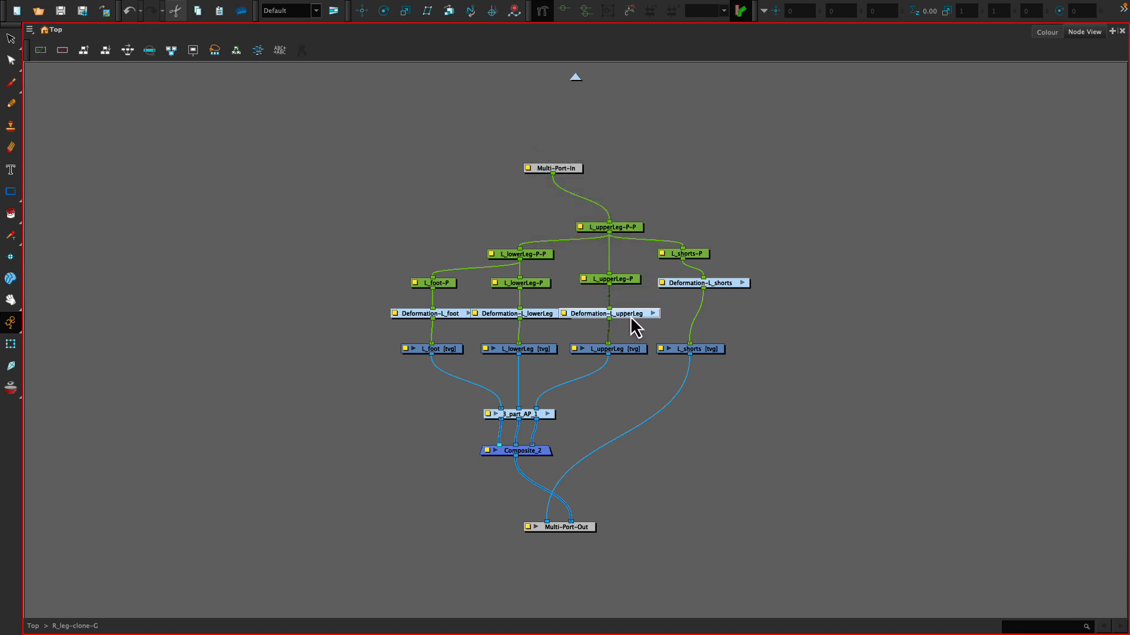
Lower Deformation-L_shorts between its peg and drawing, align the L_shorts-P peg above it, and return to the top-level network
{"action": "double_click", "coordinate": [730, 289]}
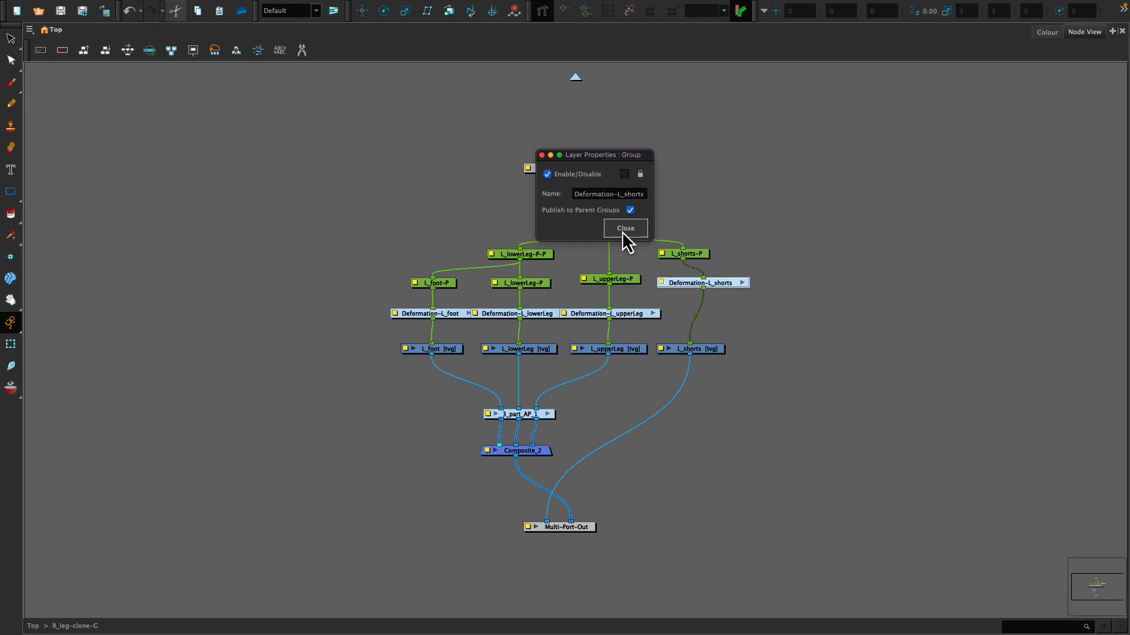
{"action": "left_click", "coordinate": [625, 228]}
{"action": "left_click_drag", "start_coordinate": [734, 288], "coordinate": [725, 318]}
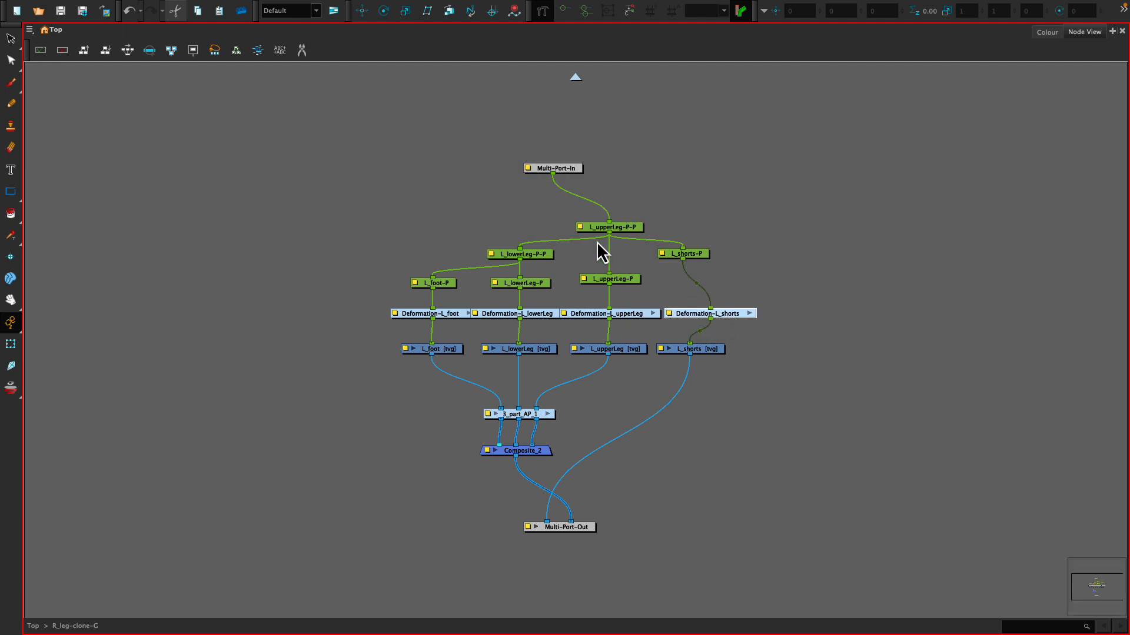
{"action": "left_click_drag", "start_coordinate": [693, 256], "coordinate": [720, 255]}
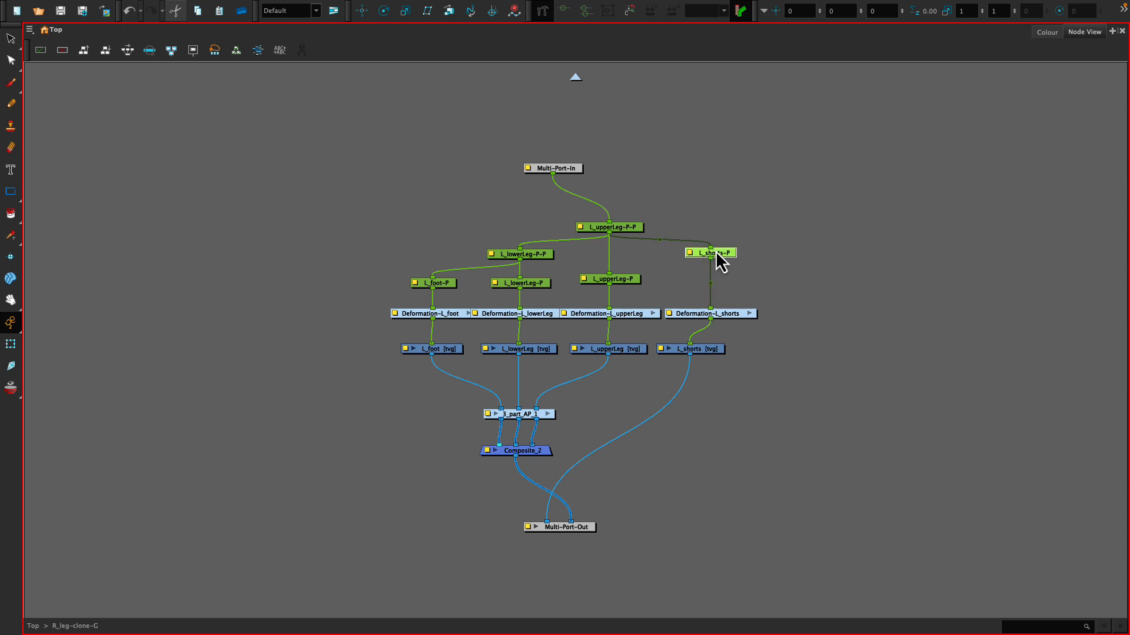
{"action": "left_click", "coordinate": [575, 78]}
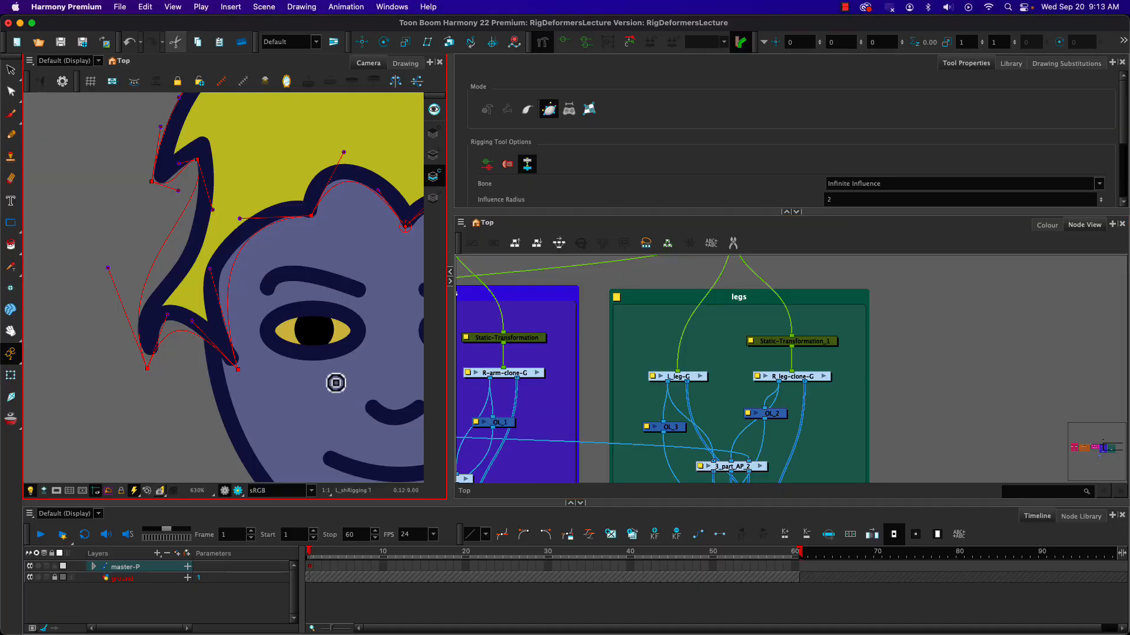
Select master-P's first frame, enlarge the Timeline upwards, and widen its layer list
{"action": "left_click", "coordinate": [310, 567]}
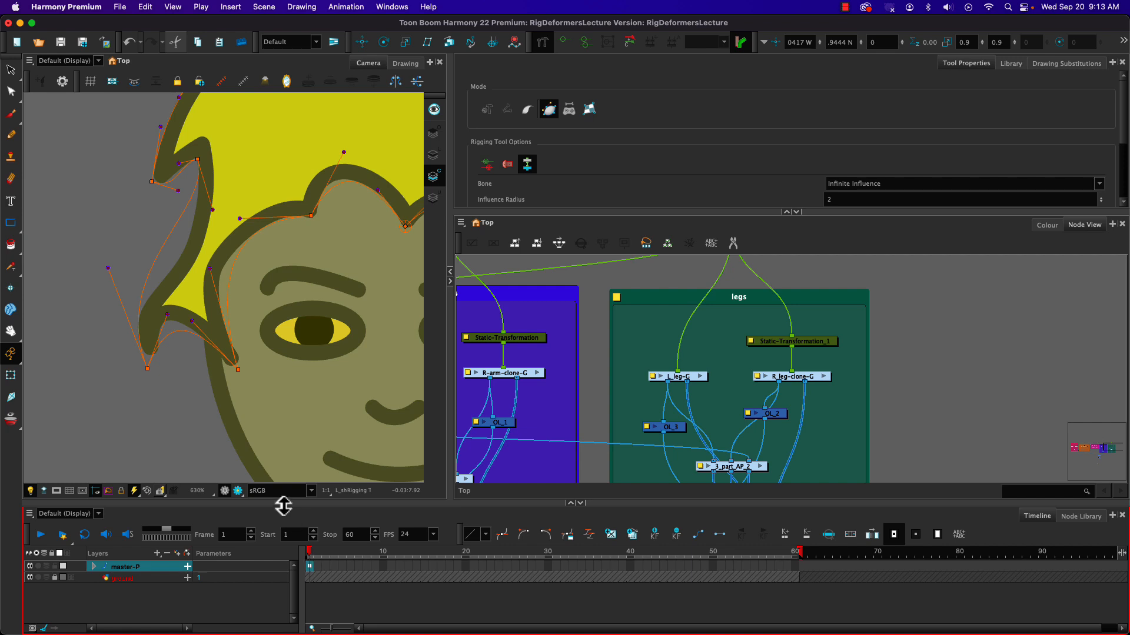
{"action": "left_click_drag", "start_coordinate": [282, 503], "coordinate": [277, 348]}
{"action": "left_click_drag", "start_coordinate": [304, 484], "coordinate": [517, 500]}
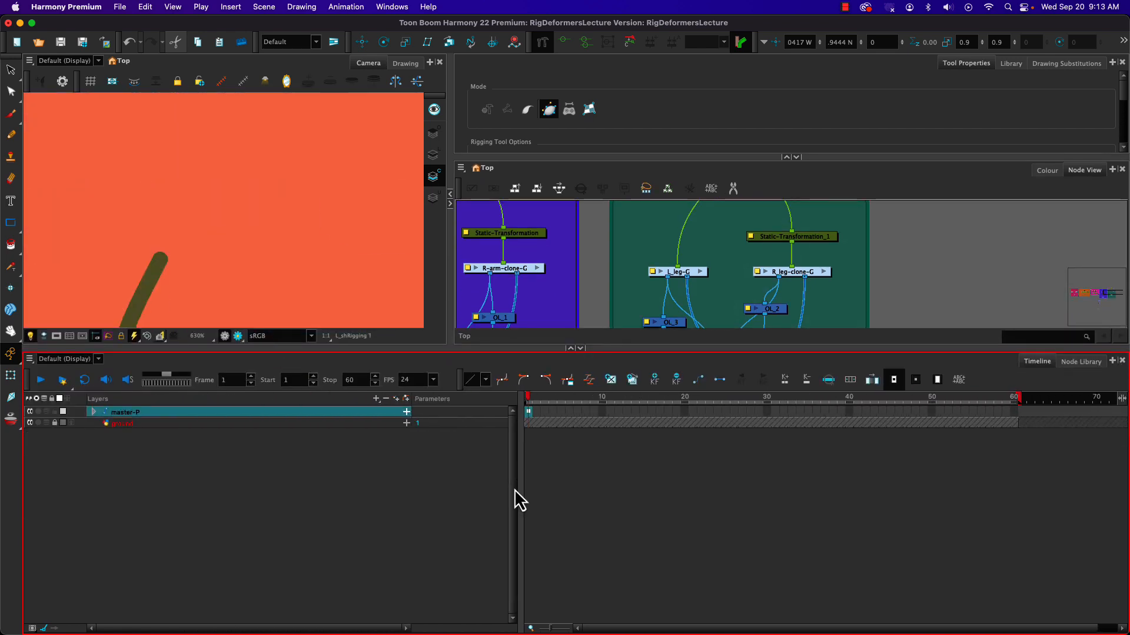
Expand master-P, upperbody-P and neck-P in the layer hierarchy, and select the first frame of Deformation-neck
{"action": "left_click", "coordinate": [94, 412]}
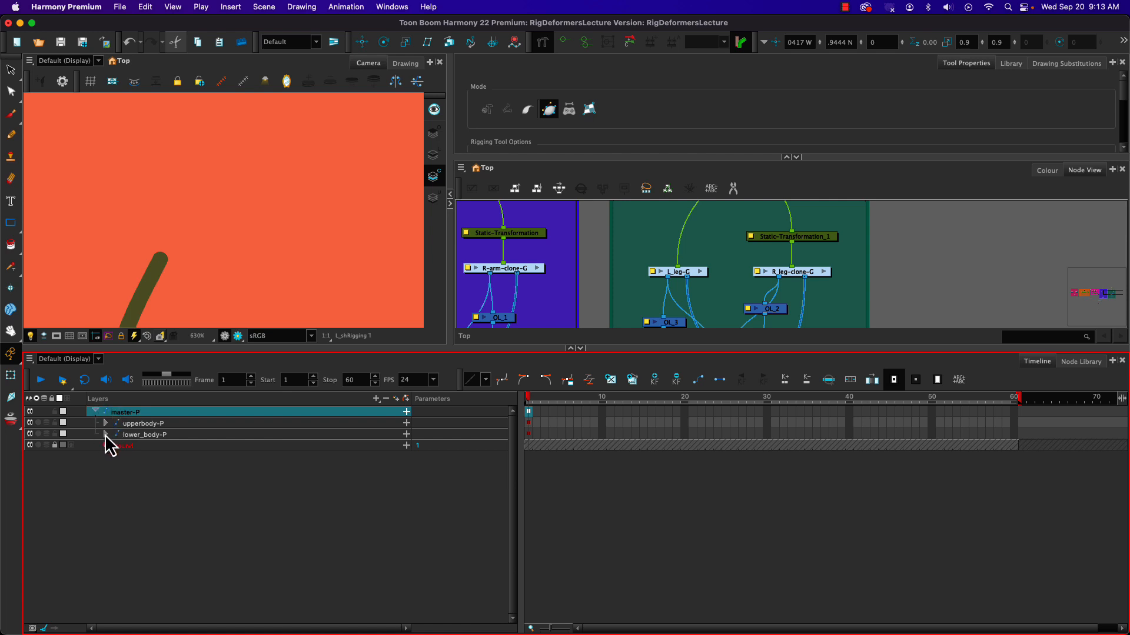
{"action": "left_click", "coordinate": [106, 423]}
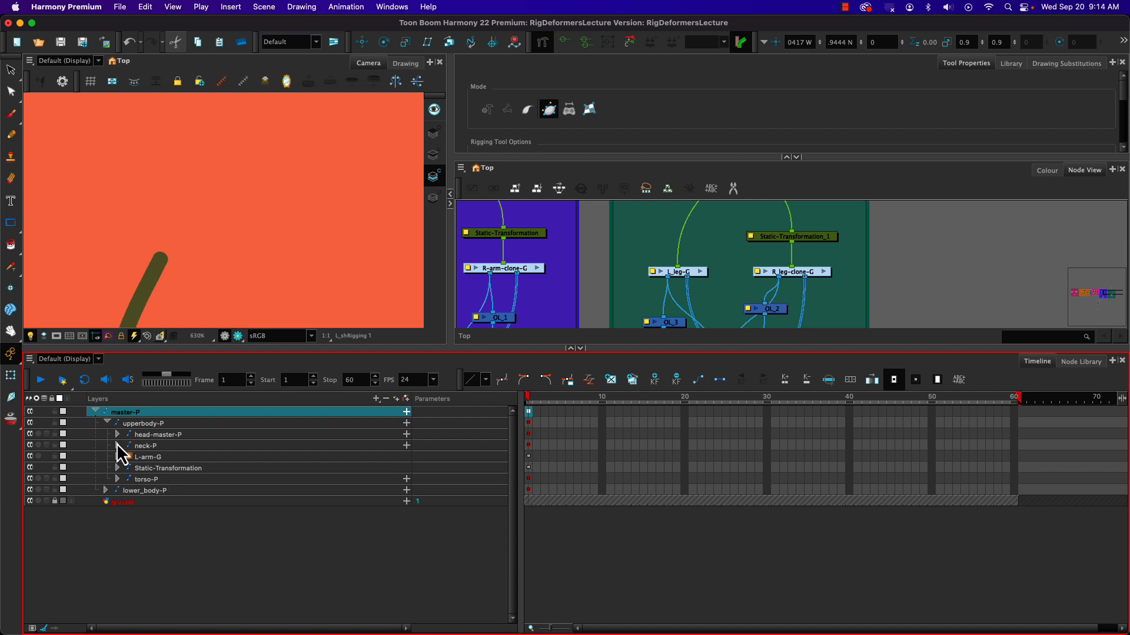
{"action": "left_click", "coordinate": [118, 446]}
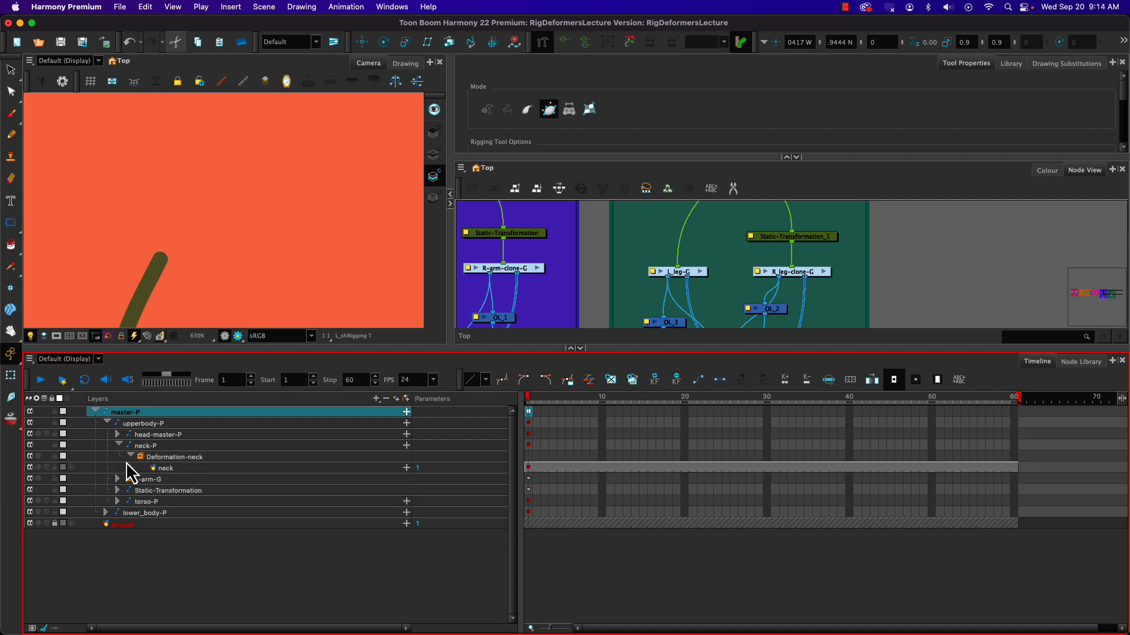
{"action": "left_click", "coordinate": [528, 459]}
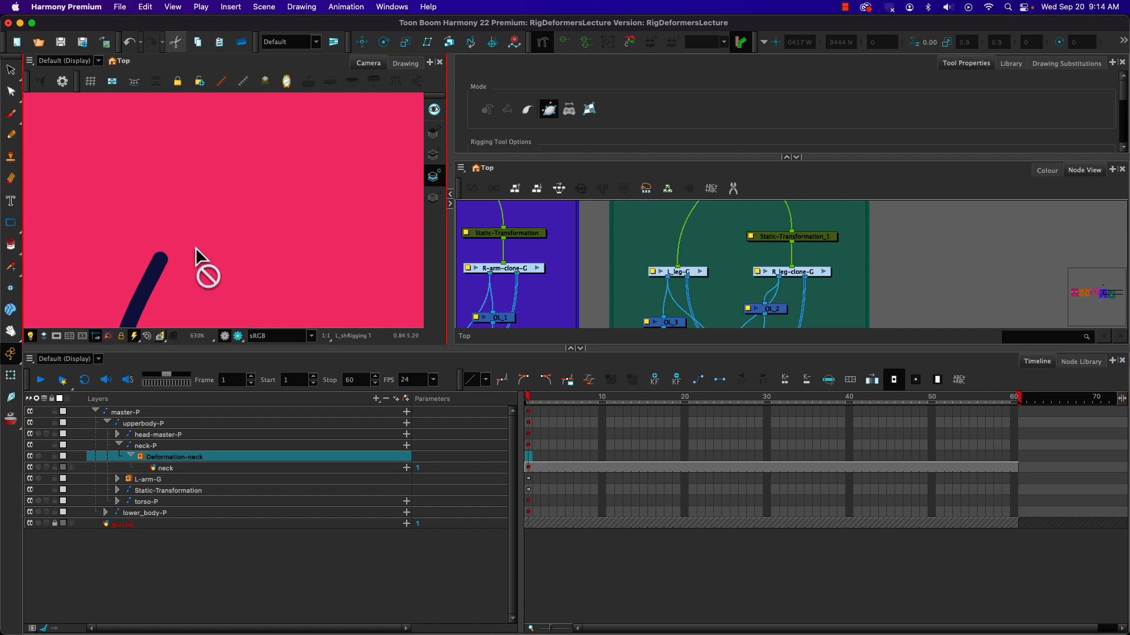
Reset the camera view to the whole character and hide all deformation controls
{"action": "key", "text": "shift+m"}
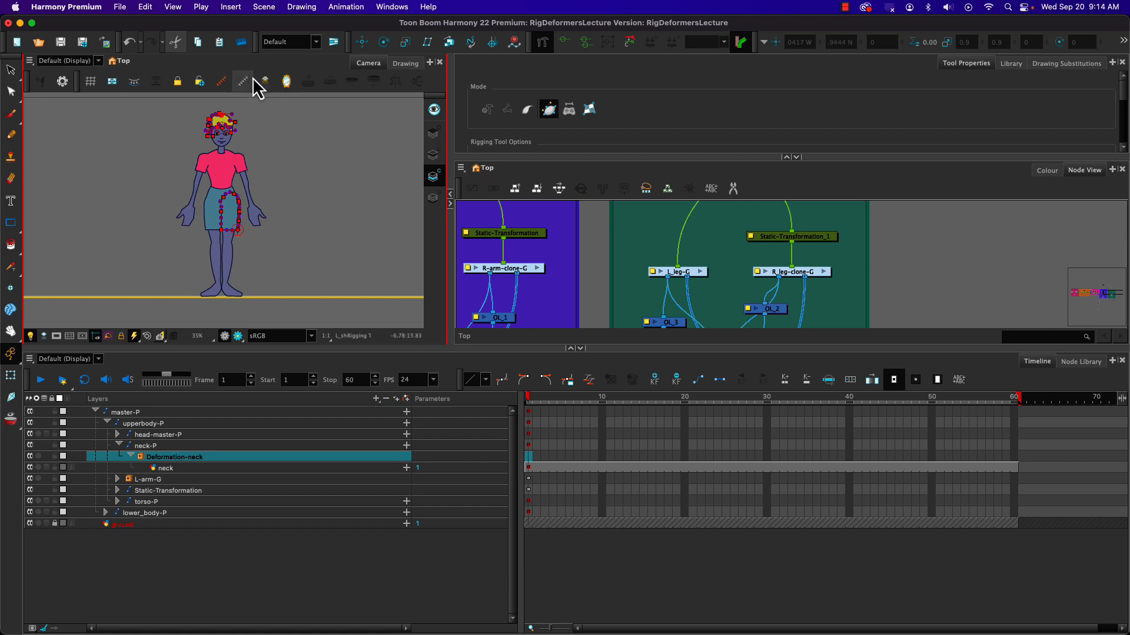
{"action": "left_click", "coordinate": [223, 82]}
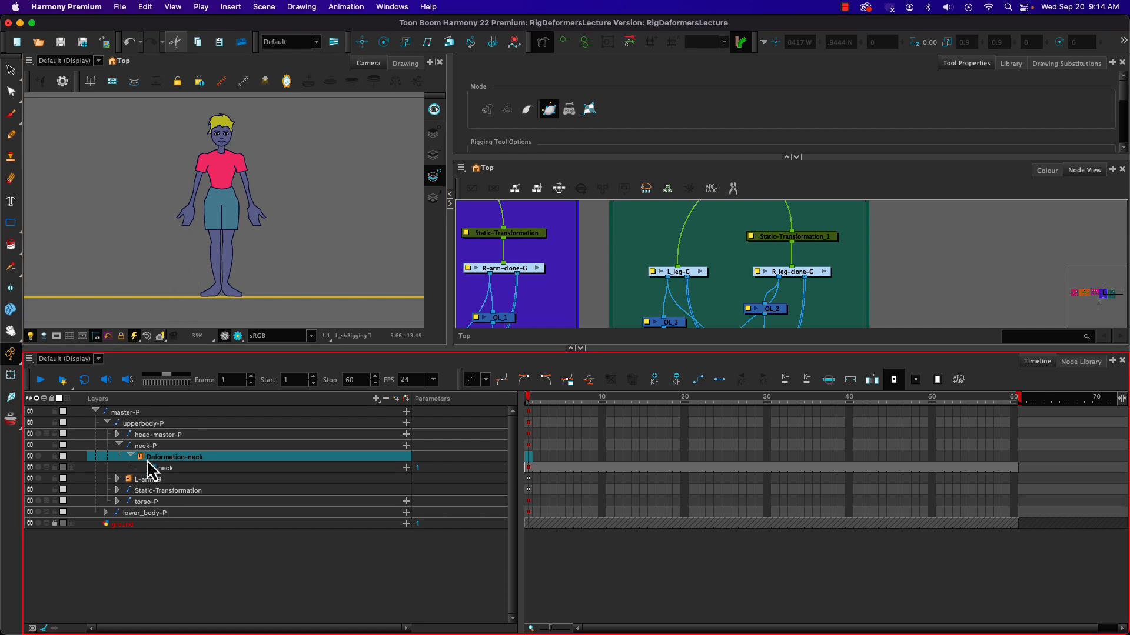
Select master-P's first frame, examine the offset and curve layers under Deformation-neck, and collapse the master-P hierarchy again
{"action": "left_click", "coordinate": [96, 412]}
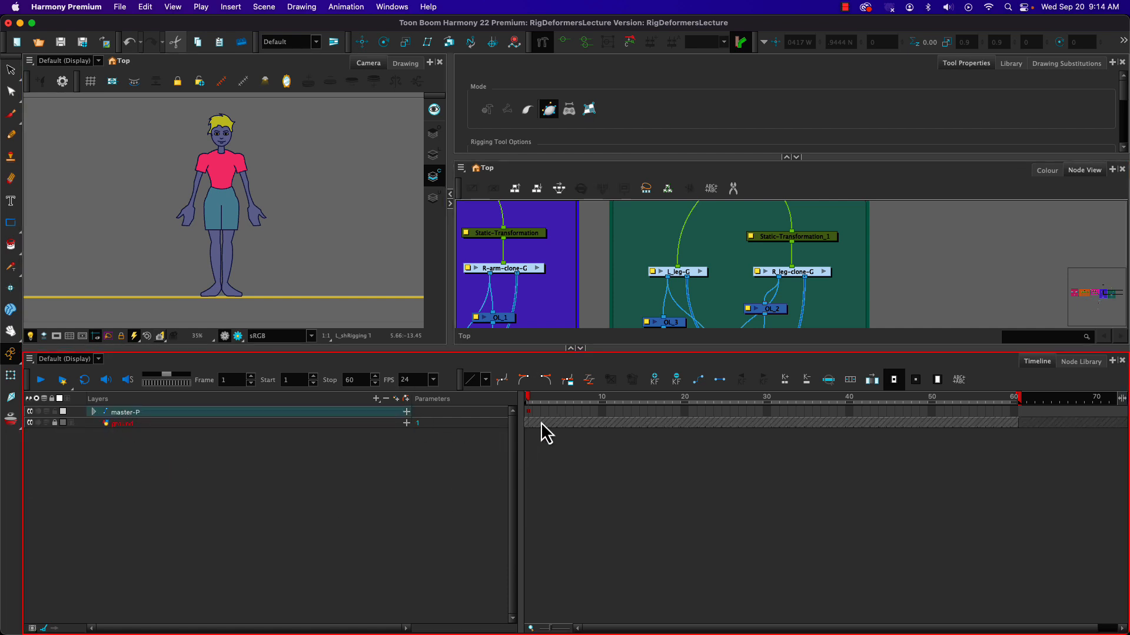
{"action": "left_click", "coordinate": [528, 412]}
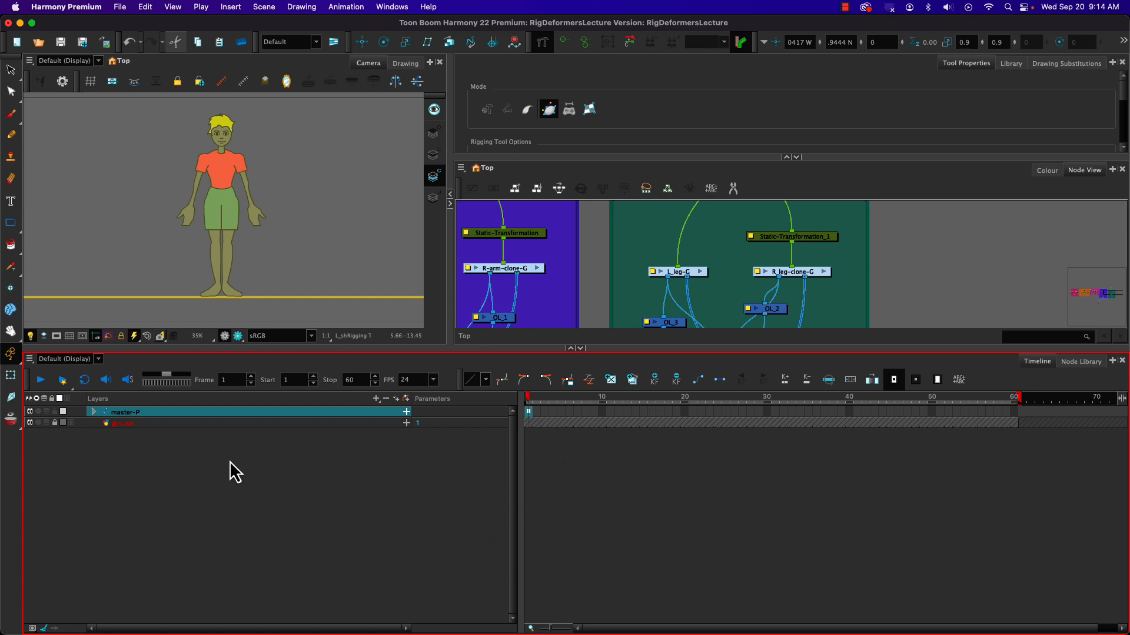
{"action": "left_click", "coordinate": [94, 412]}
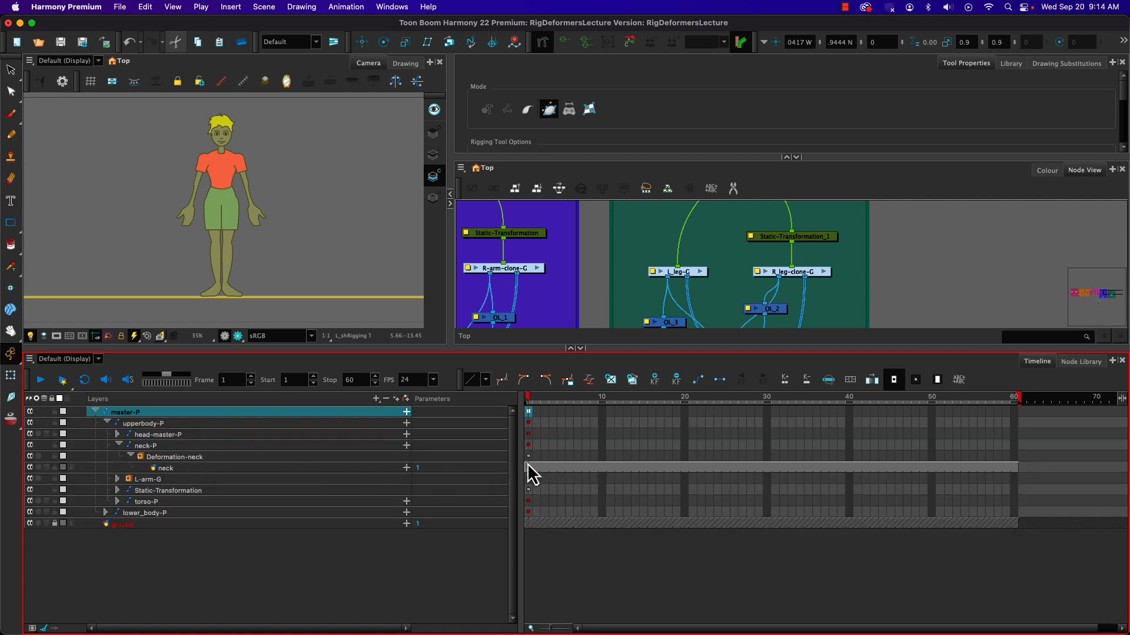
{"action": "left_click", "coordinate": [141, 458]}
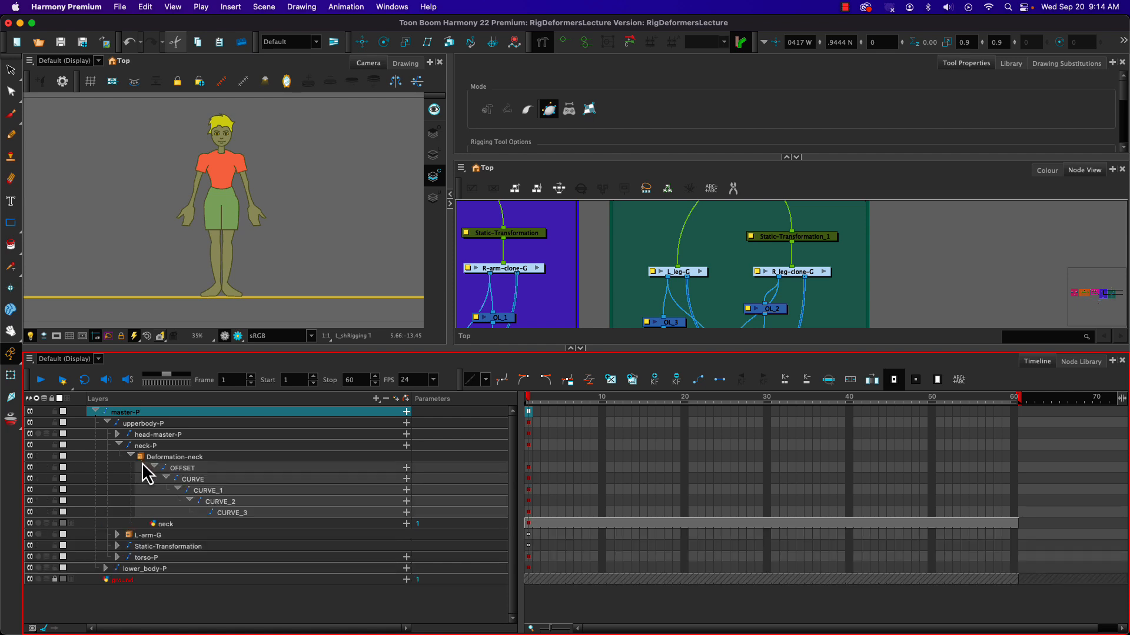
{"action": "left_click", "coordinate": [96, 412]}
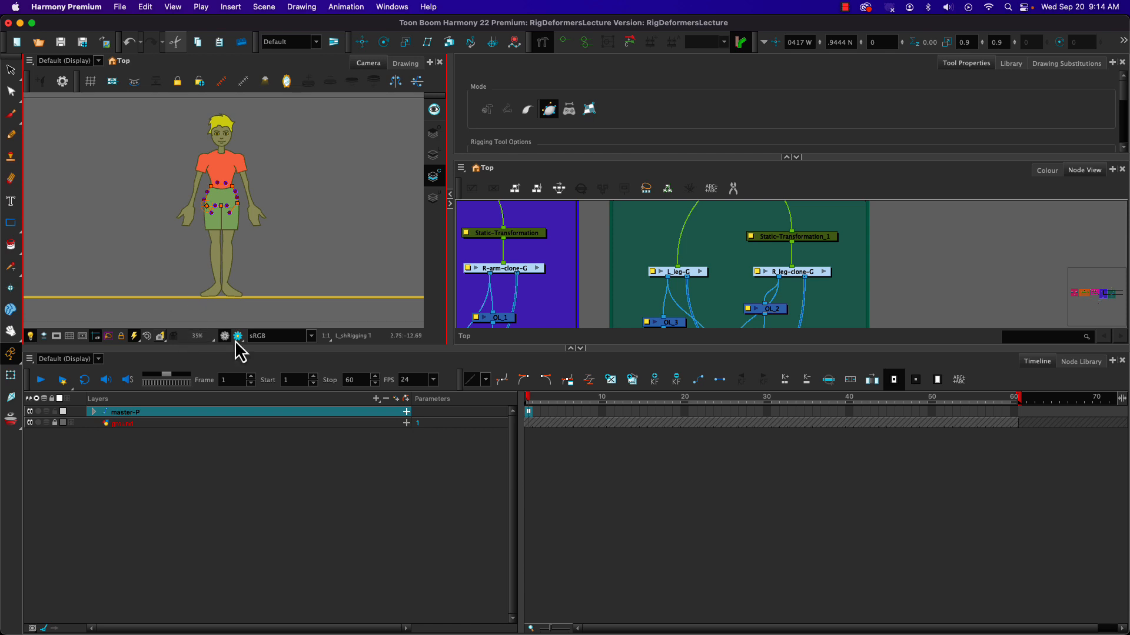
Add a keyframe on the collapsed master-P layer at frame 2, and return to frame 1
{"action": "left_click", "coordinate": [294, 497]}
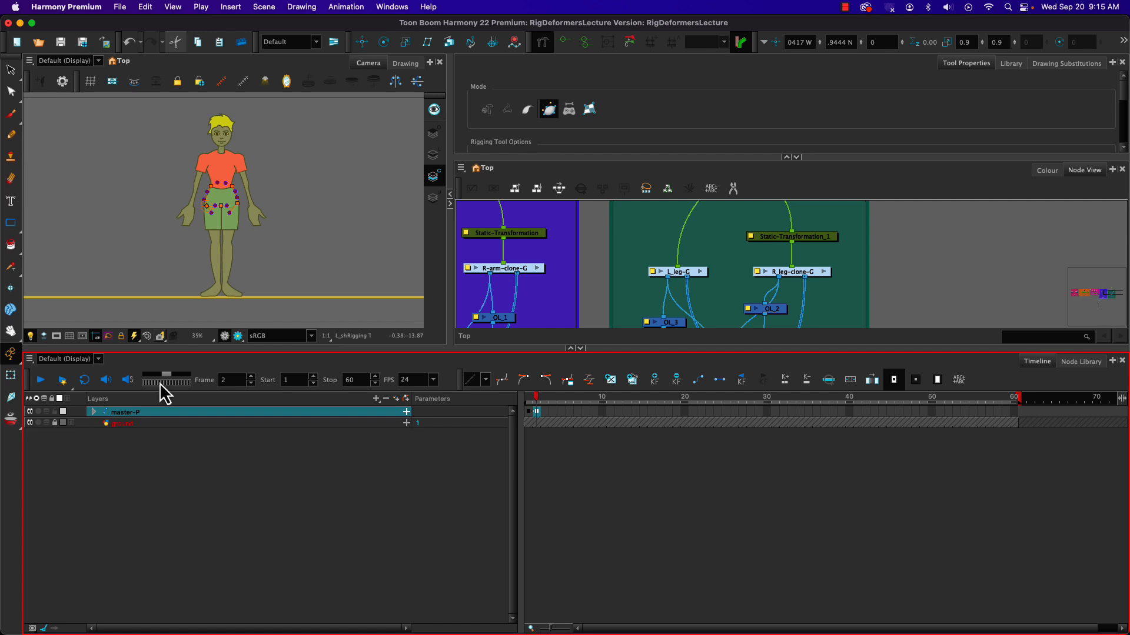
{"action": "left_click", "coordinate": [530, 422]}
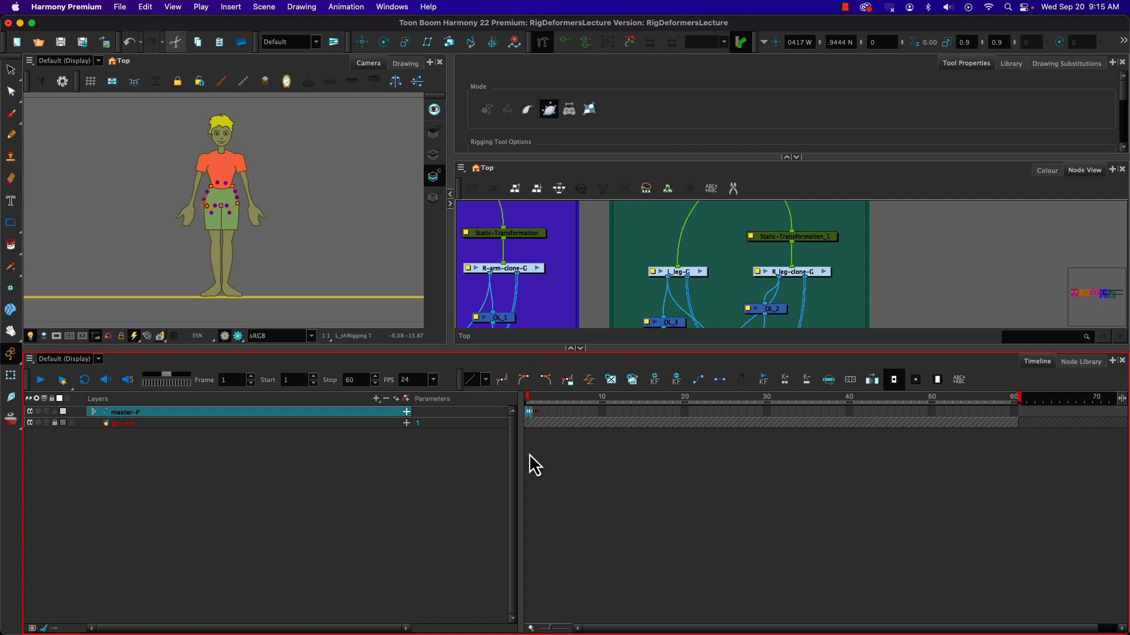
{"action": "left_click", "coordinate": [1059, 65]}
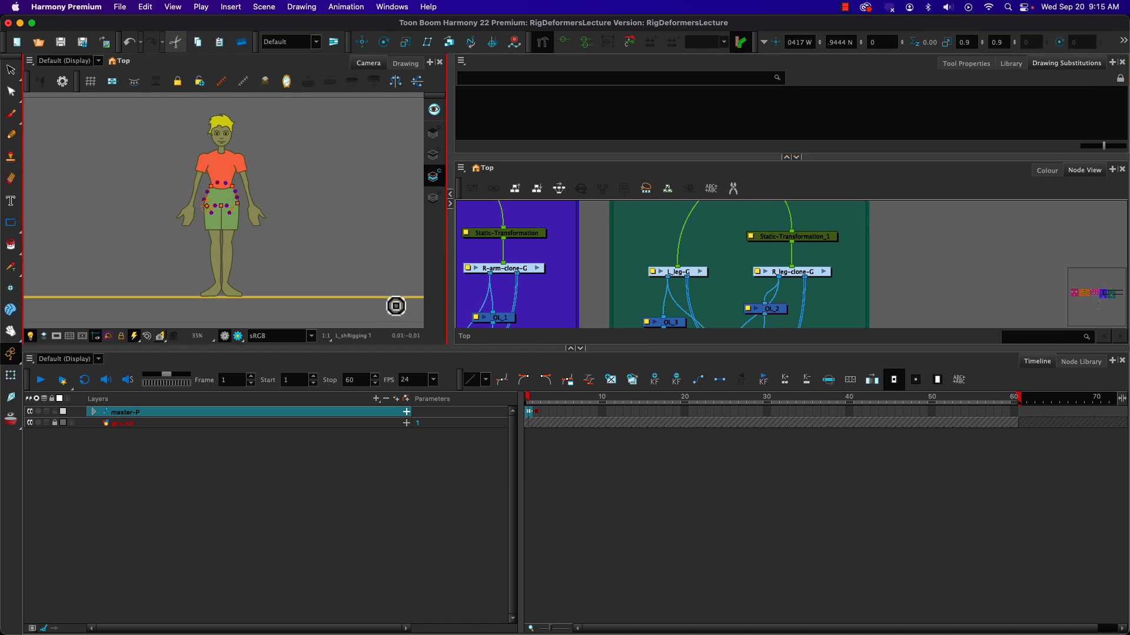
{"action": "left_click", "coordinate": [966, 65]}
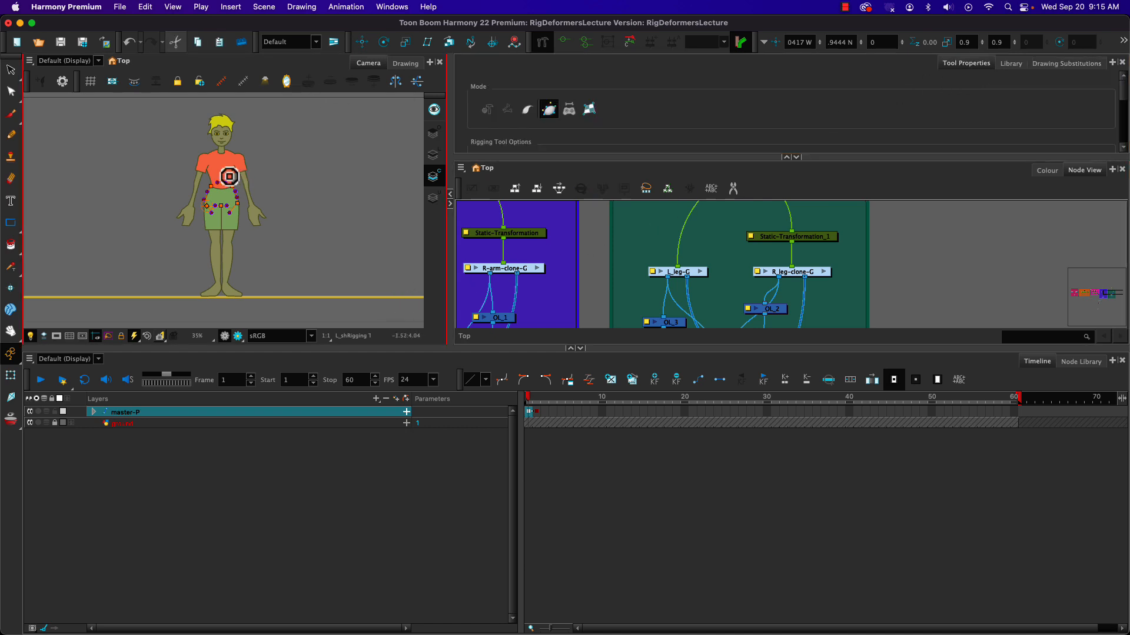
Switch to the Transform tool, hide the visible hip deformation controls, and try selecting the hips drawing before deselecting it
{"action": "left_click", "coordinate": [10, 376]}
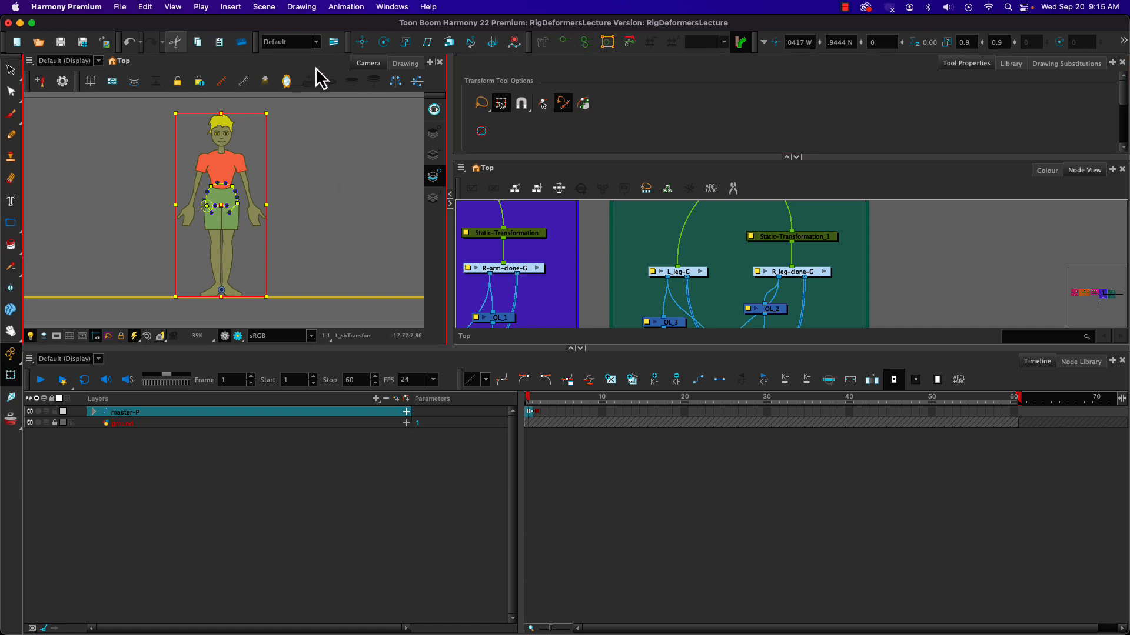
{"action": "left_click", "coordinate": [242, 82]}
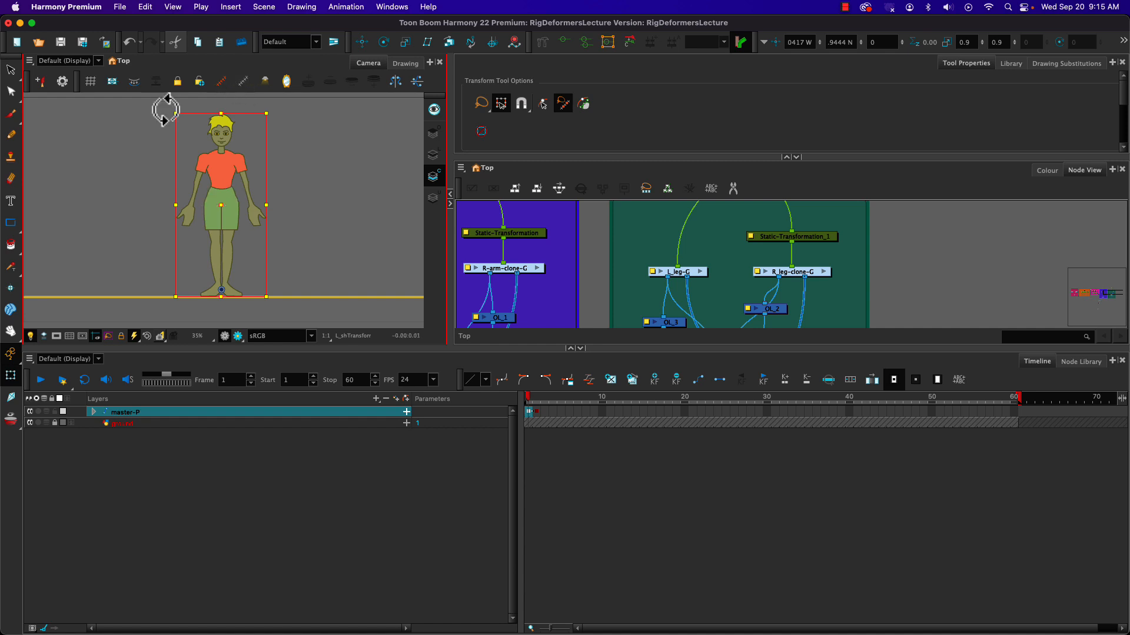
{"action": "left_click", "coordinate": [224, 203]}
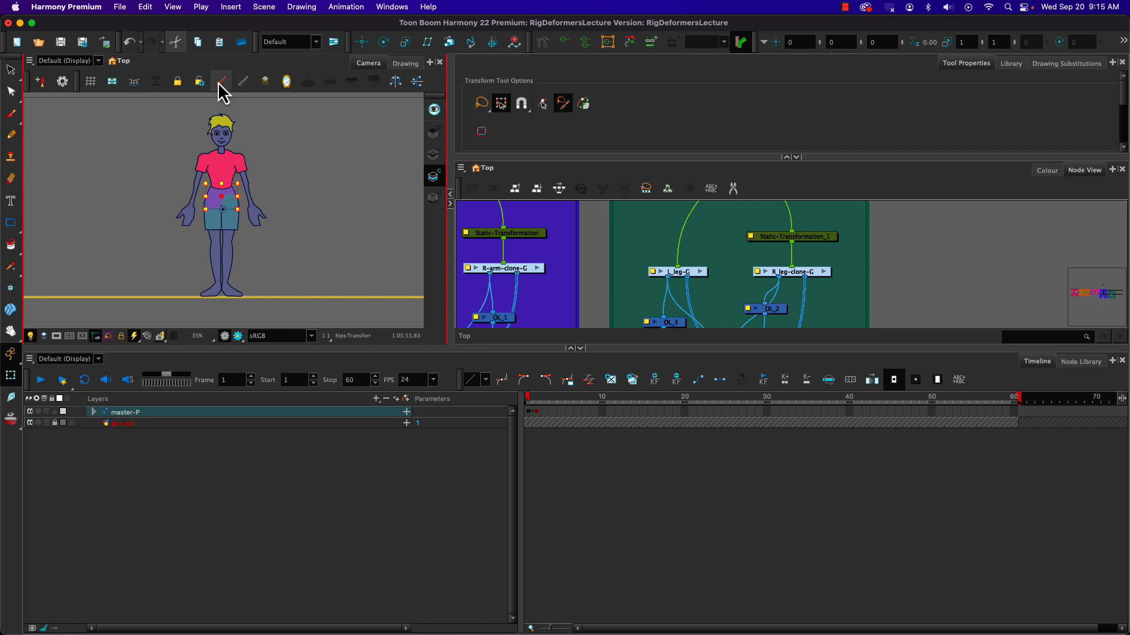
{"action": "left_click", "coordinate": [171, 135]}
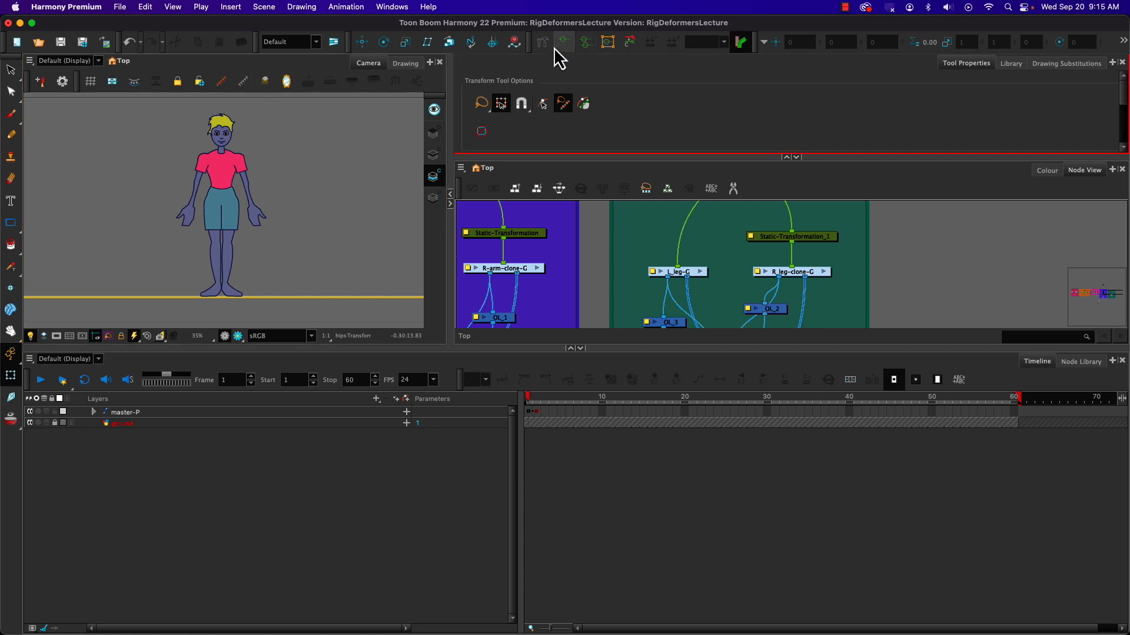
Select the hips drawing in the camera view and show its deformation controls
{"action": "left_click", "coordinate": [219, 188]}
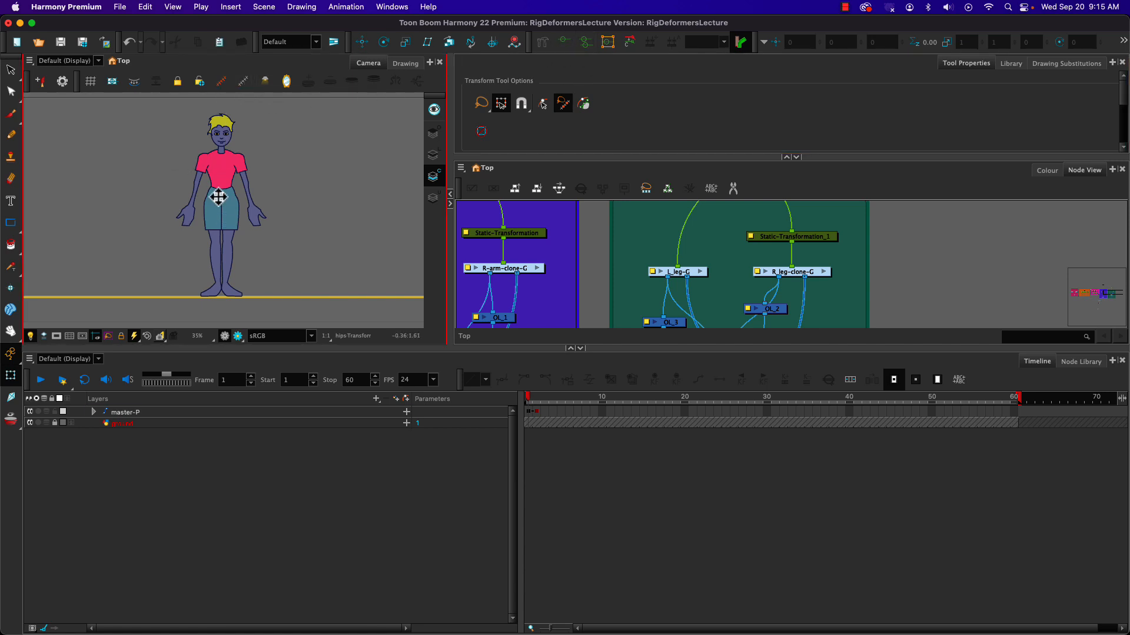
{"action": "left_click", "coordinate": [564, 41]}
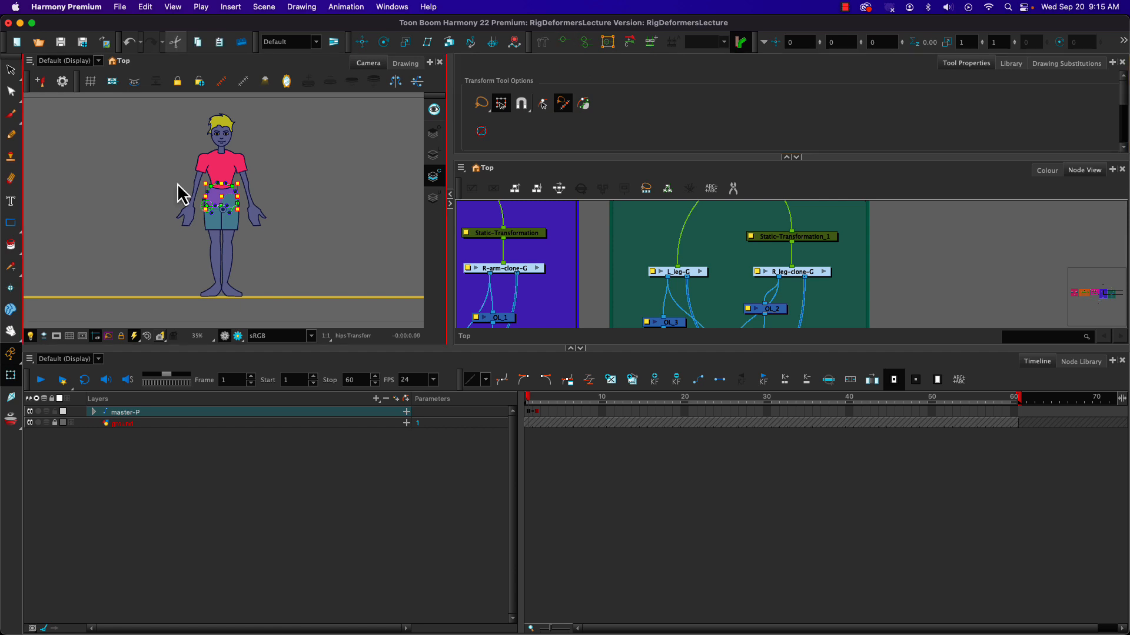
{"action": "mouse_move", "coordinate": [166, 140]}
{"action": "left_mouse_down"}
{"action": "mouse_move", "coordinate": [259, 114]}
{"action": "mouse_move", "coordinate": [153, 160]}
{"action": "left_mouse_up"}
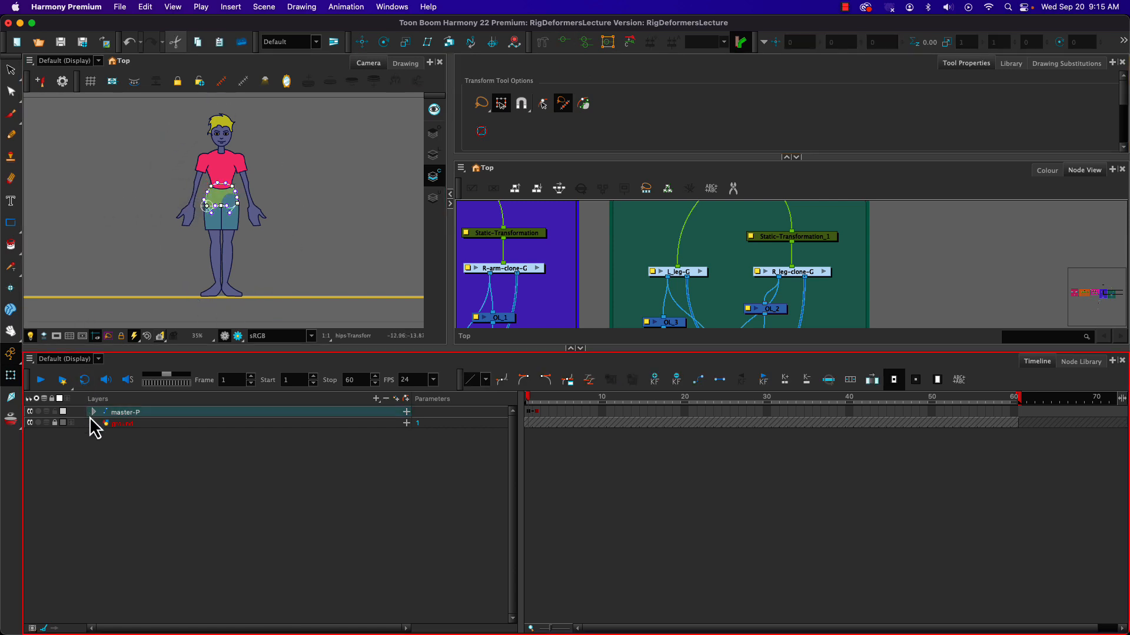
Show the deformation controls of everything under master-P from its first frame, deselect the rig, and hide all controls again
{"action": "left_click", "coordinate": [529, 414]}
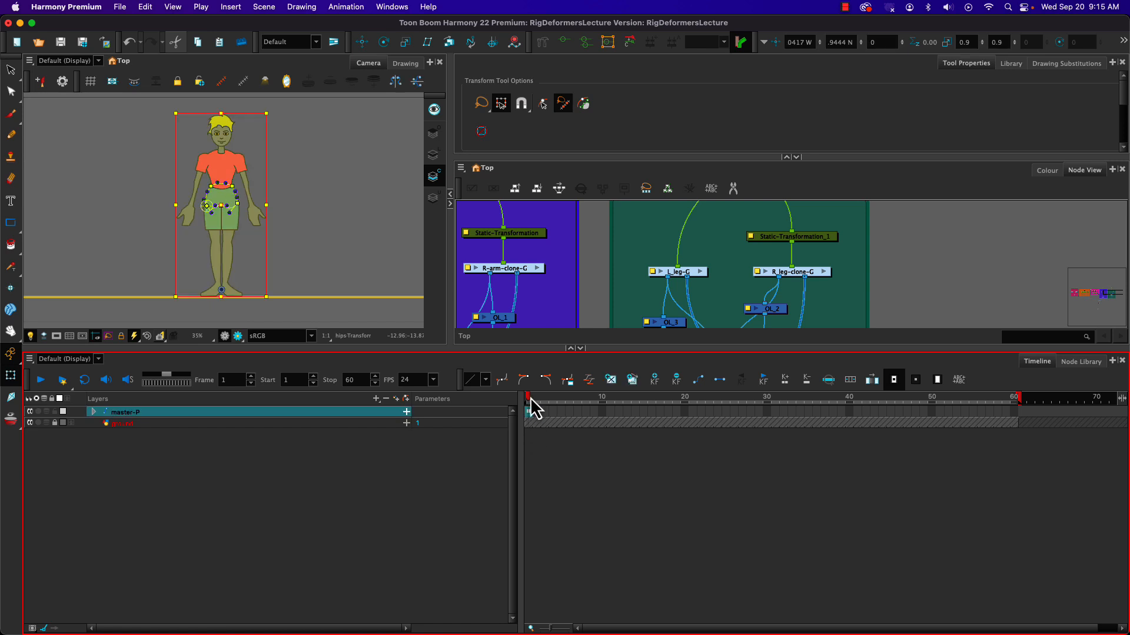
{"action": "left_click", "coordinate": [585, 45]}
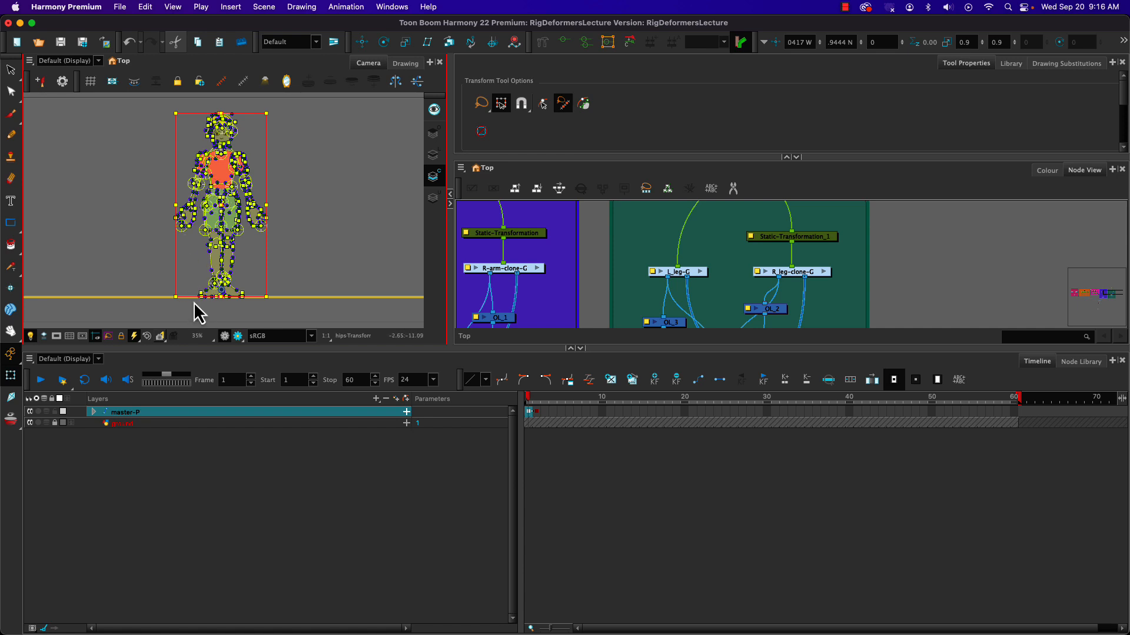
{"action": "left_click", "coordinate": [159, 252]}
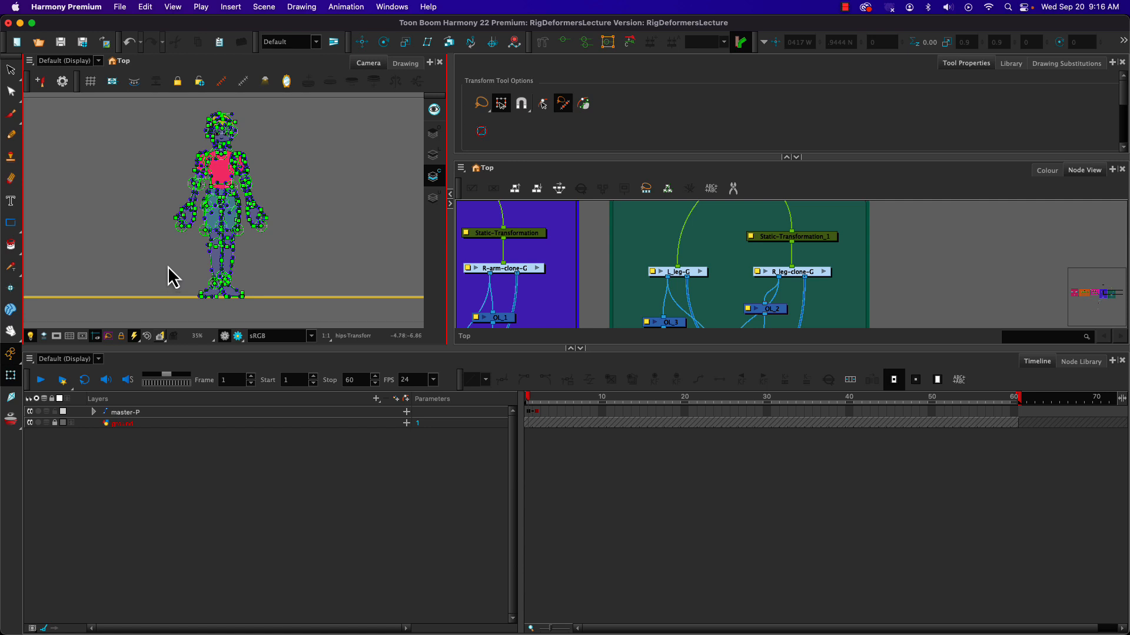
{"action": "left_click", "coordinate": [242, 83]}
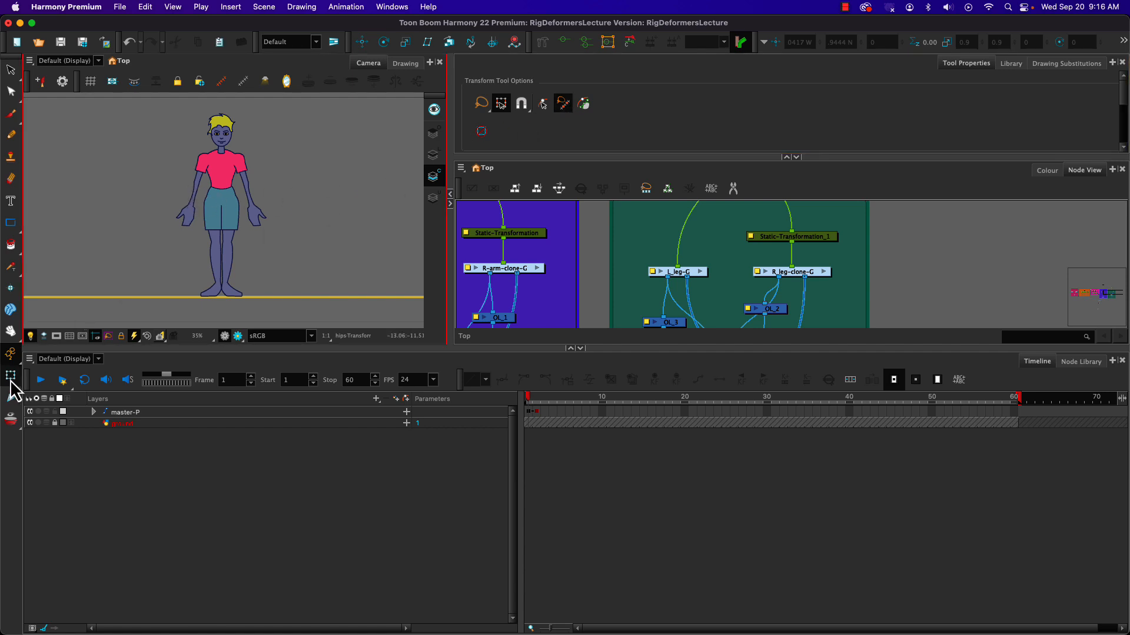
Select the left shorts leg drawing, show its deformation controls, and go to frame 2 on the master-P layer
{"action": "left_click", "coordinate": [563, 108]}
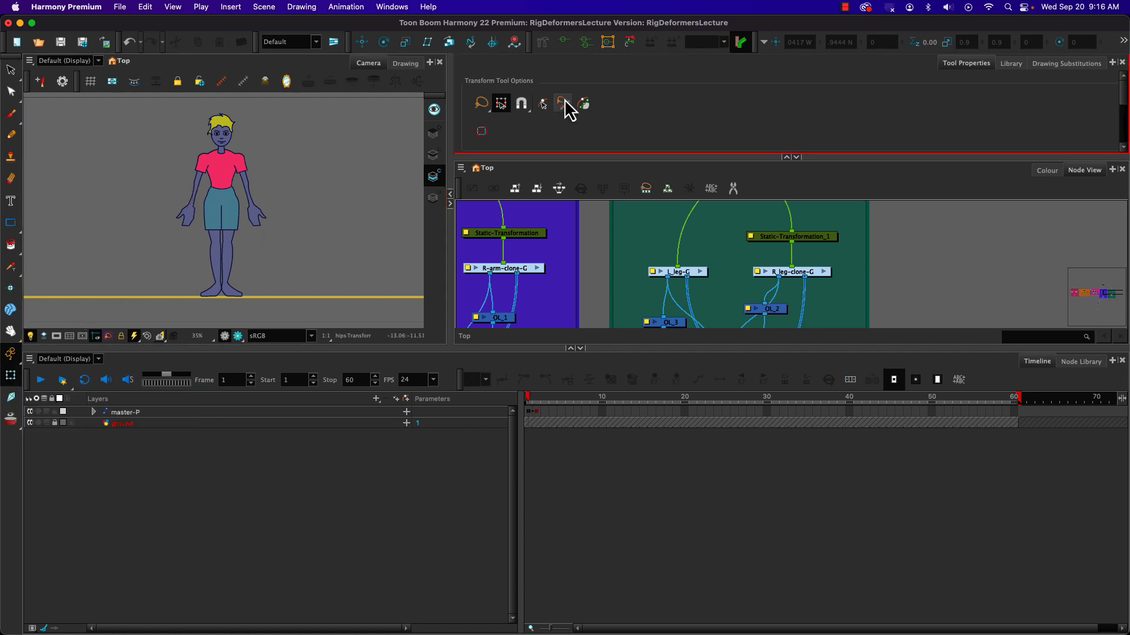
{"action": "left_click", "coordinate": [565, 104]}
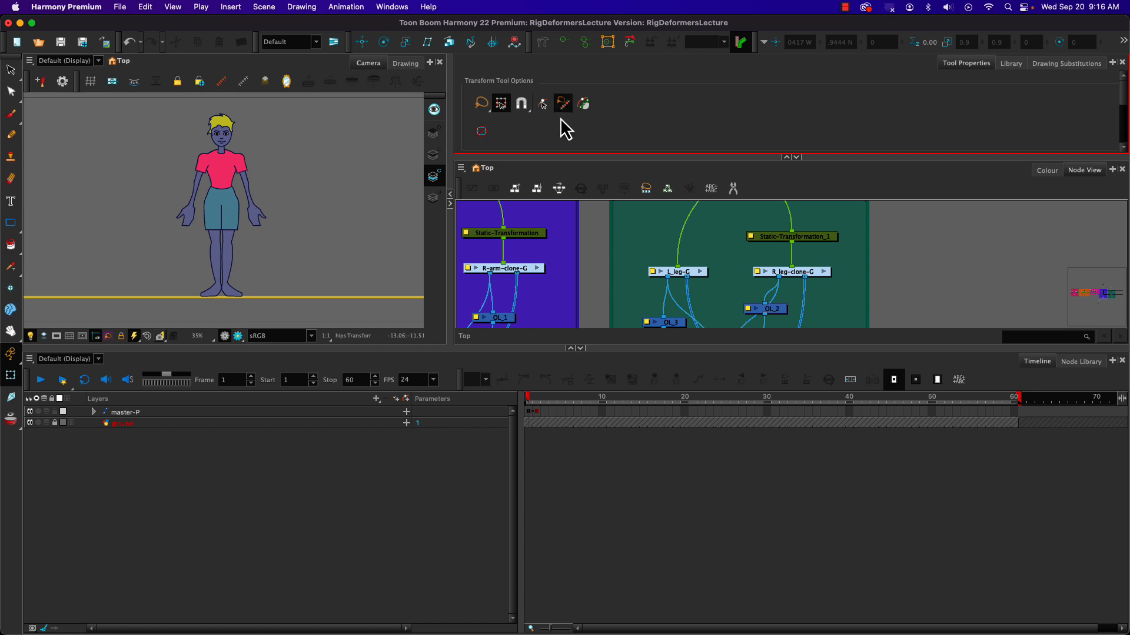
{"action": "left_click", "coordinate": [213, 221]}
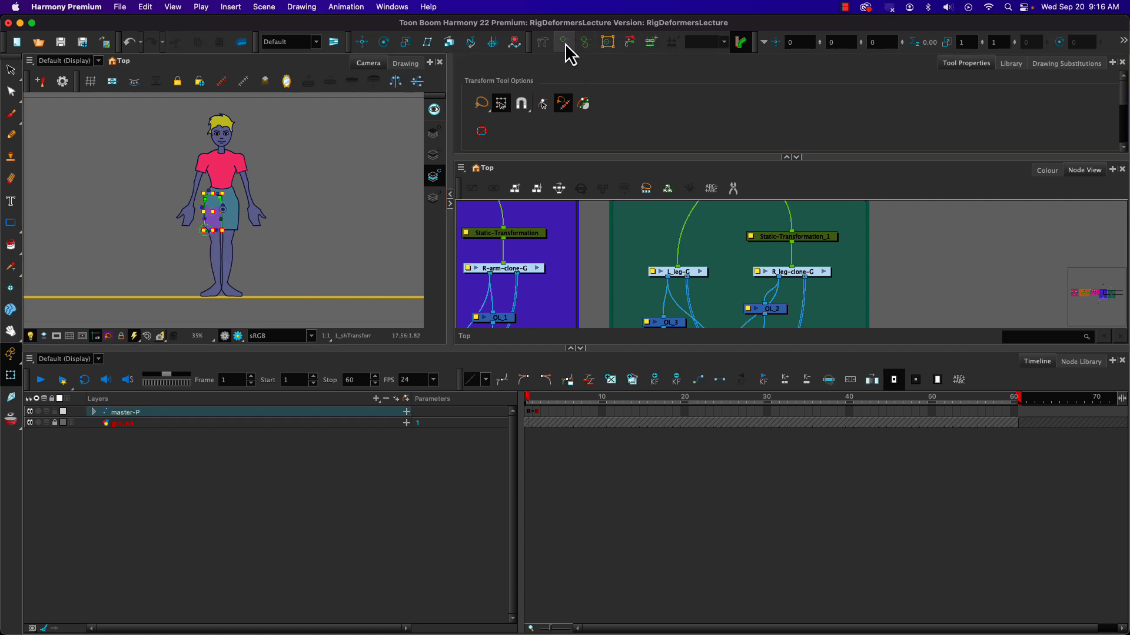
{"action": "scroll", "coordinate": [204, 239], "scroll_direction": "up", "scroll_amount": 7}
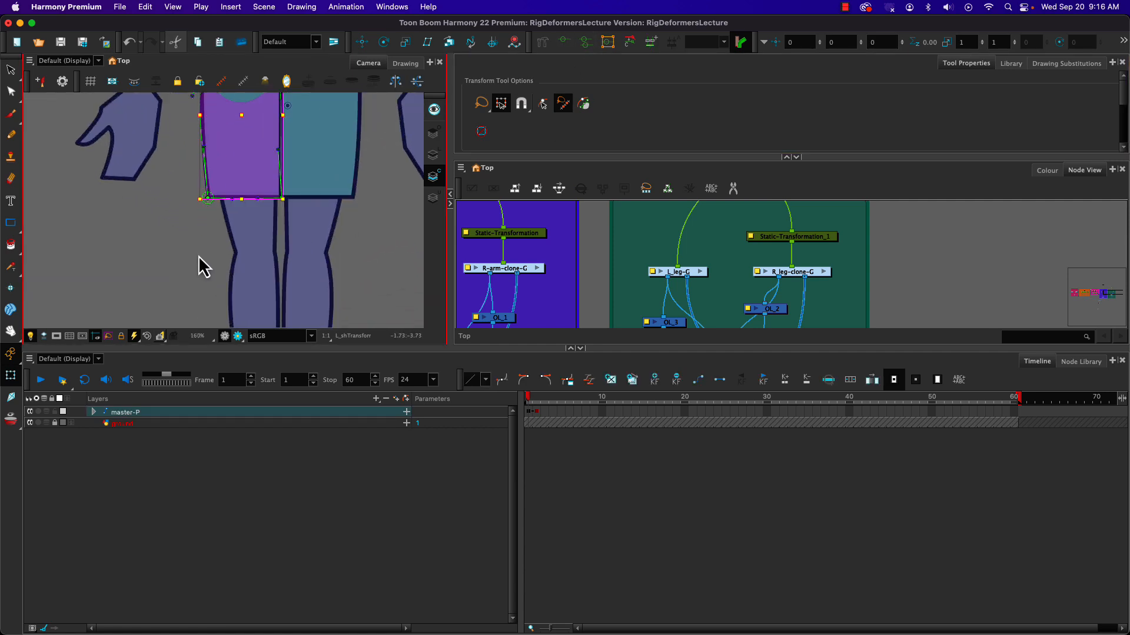
{"action": "left_click", "coordinate": [536, 412]}
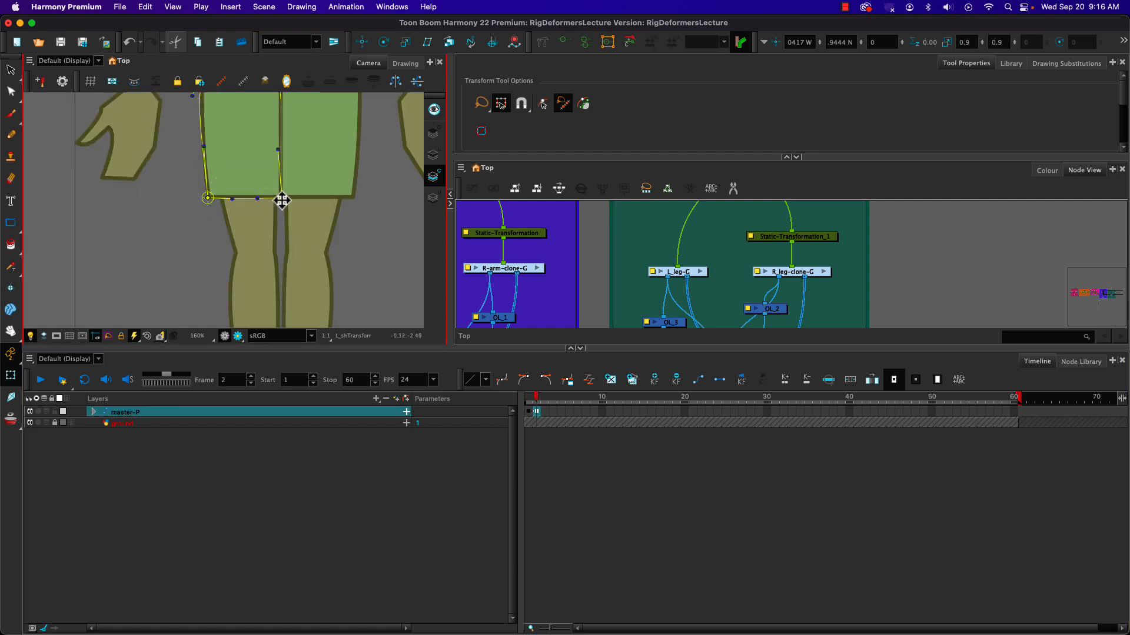
{"action": "left_click_drag", "start_coordinate": [279, 195], "coordinate": [260, 169]}
{"action": "key", "text": "super+z"}
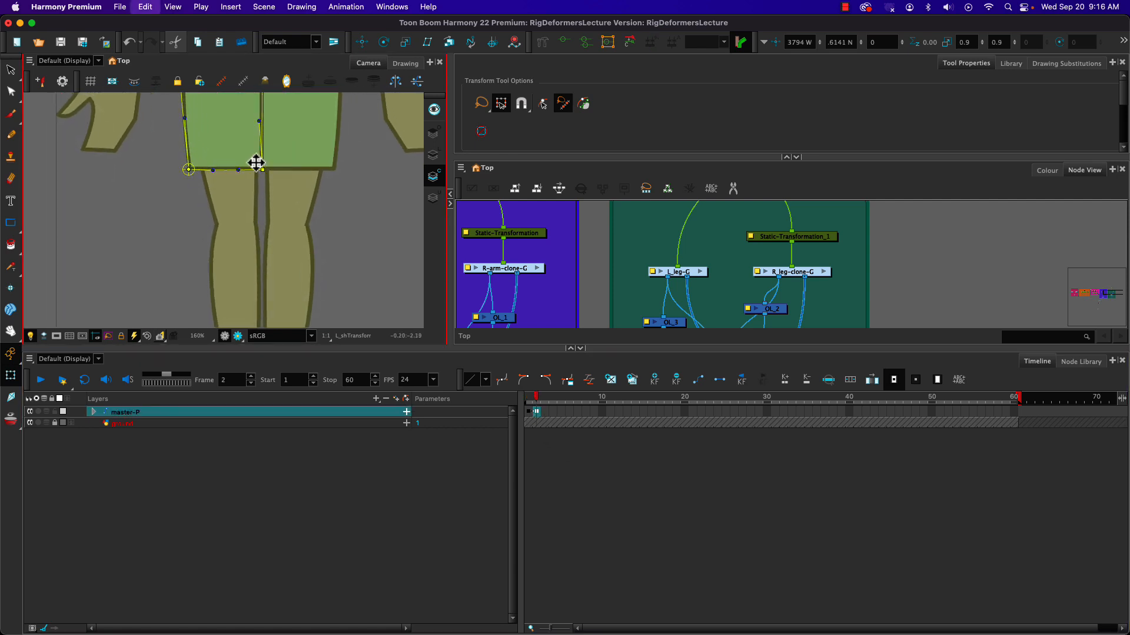
{"action": "left_click", "coordinate": [149, 230]}
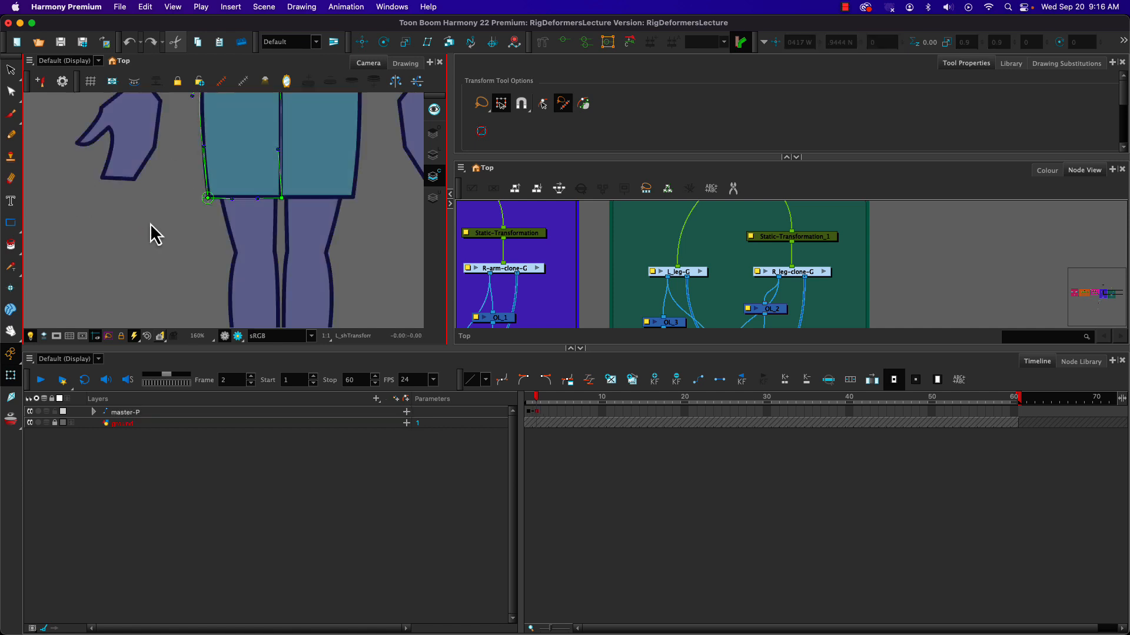
Move the two lower corner points of the left shorts leg's envelope up and inward at frame 2
{"action": "left_click", "coordinate": [283, 201]}
{"action": "left_click_drag", "start_coordinate": [282, 200], "coordinate": [259, 160]}
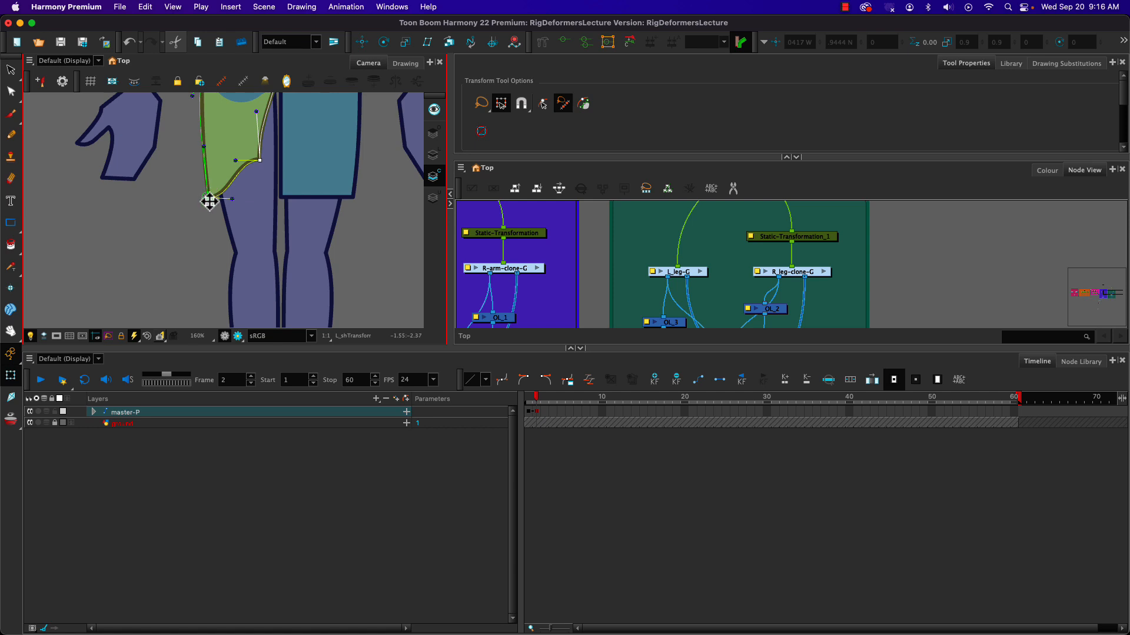
{"action": "left_click_drag", "start_coordinate": [209, 194], "coordinate": [221, 158]}
{"action": "left_click", "coordinate": [253, 397]}
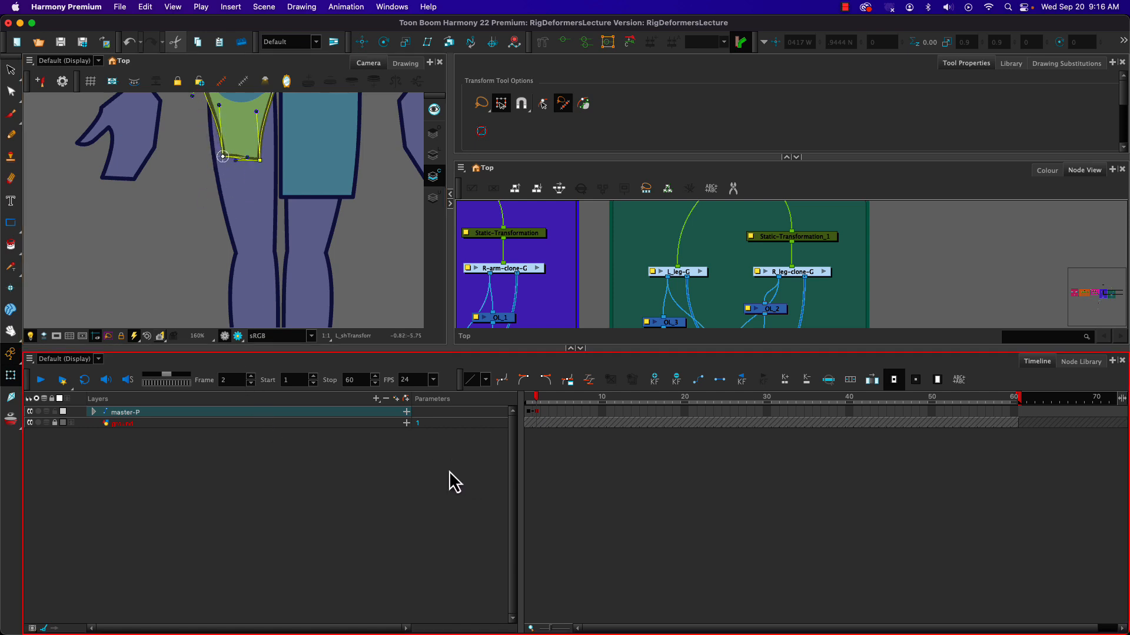
Compare the left shorts leg's deformation between frames 1 and 2 of master-P, ending on frame 2
{"action": "left_click", "coordinate": [144, 249]}
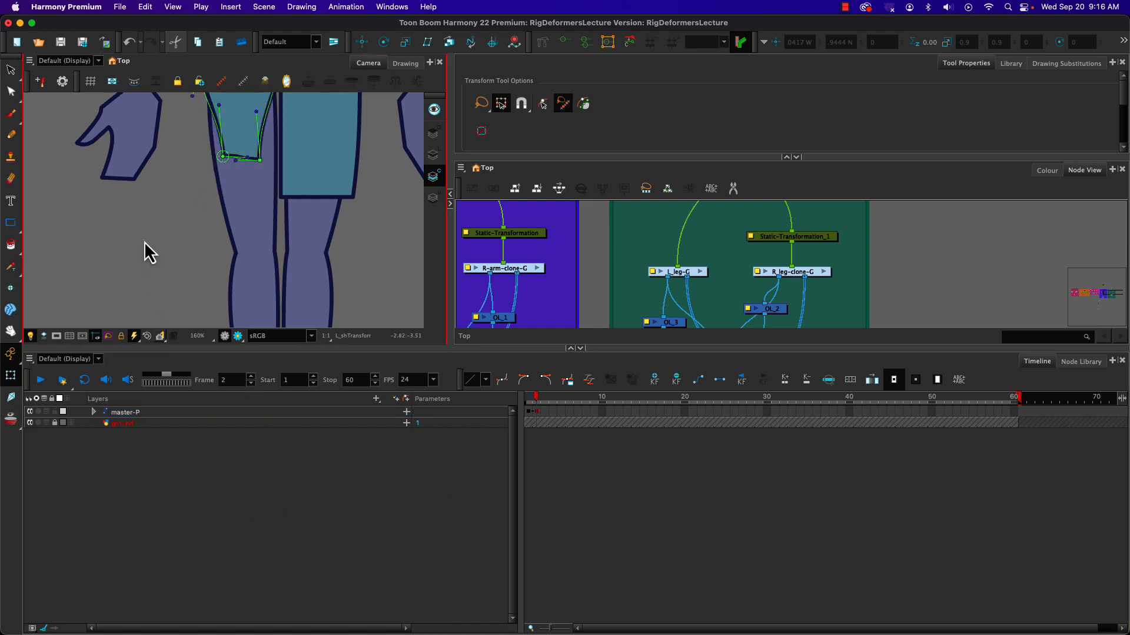
{"action": "left_click", "coordinate": [529, 414]}
{"action": "left_click", "coordinate": [537, 412]}
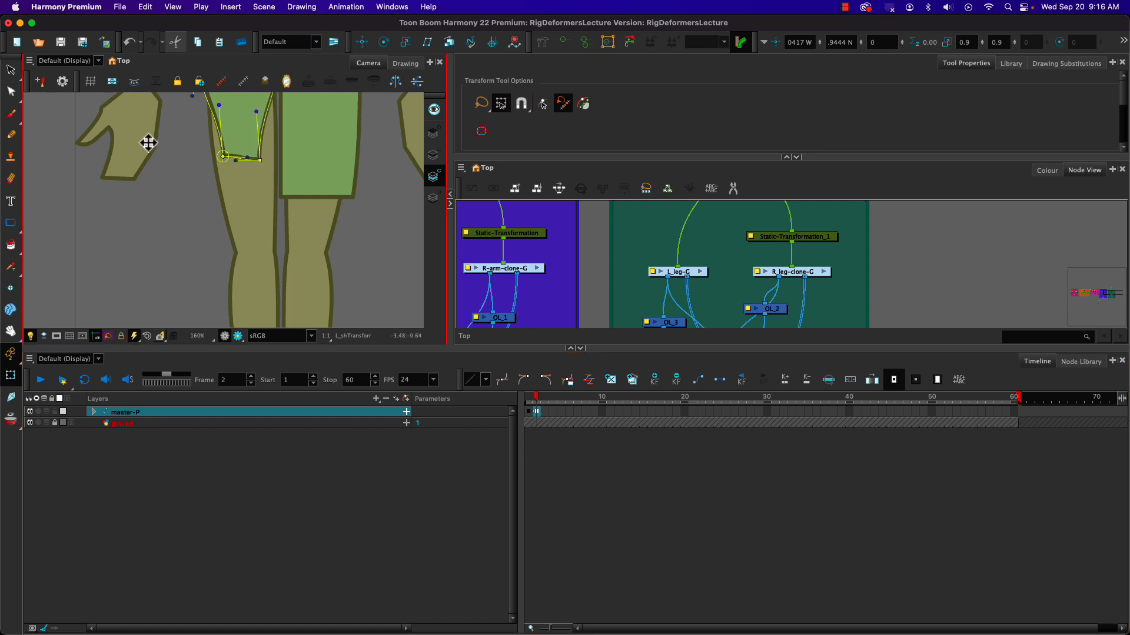
Lasso the lower control points of the left shorts leg's envelope and reset its deformation to the resting position
{"action": "left_click", "coordinate": [167, 155]}
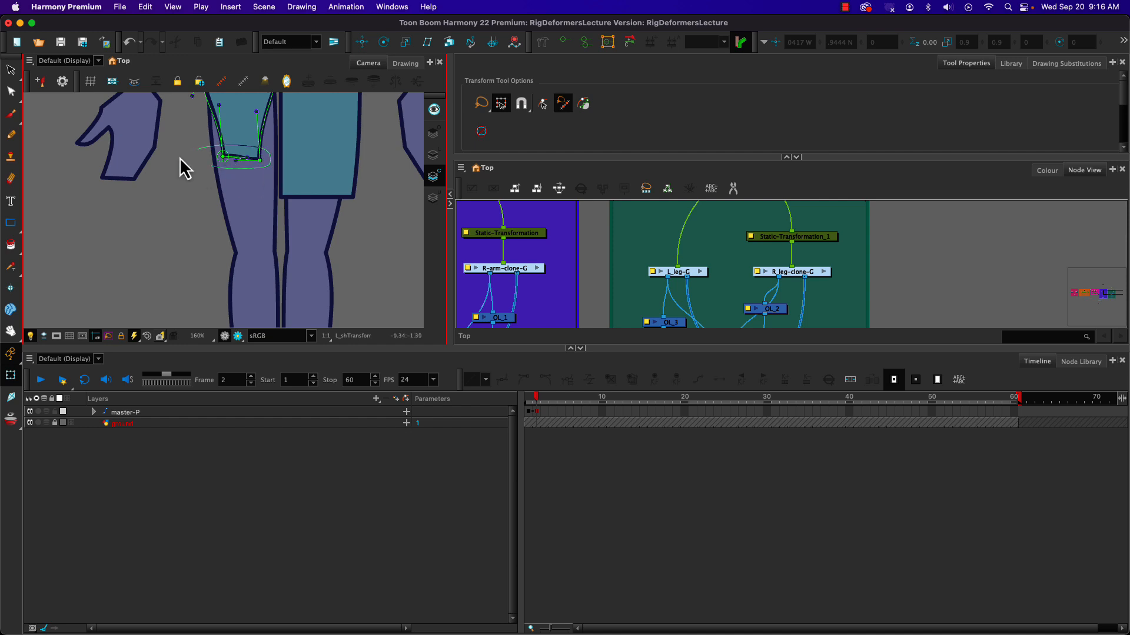
{"action": "left_click", "coordinate": [179, 157]}
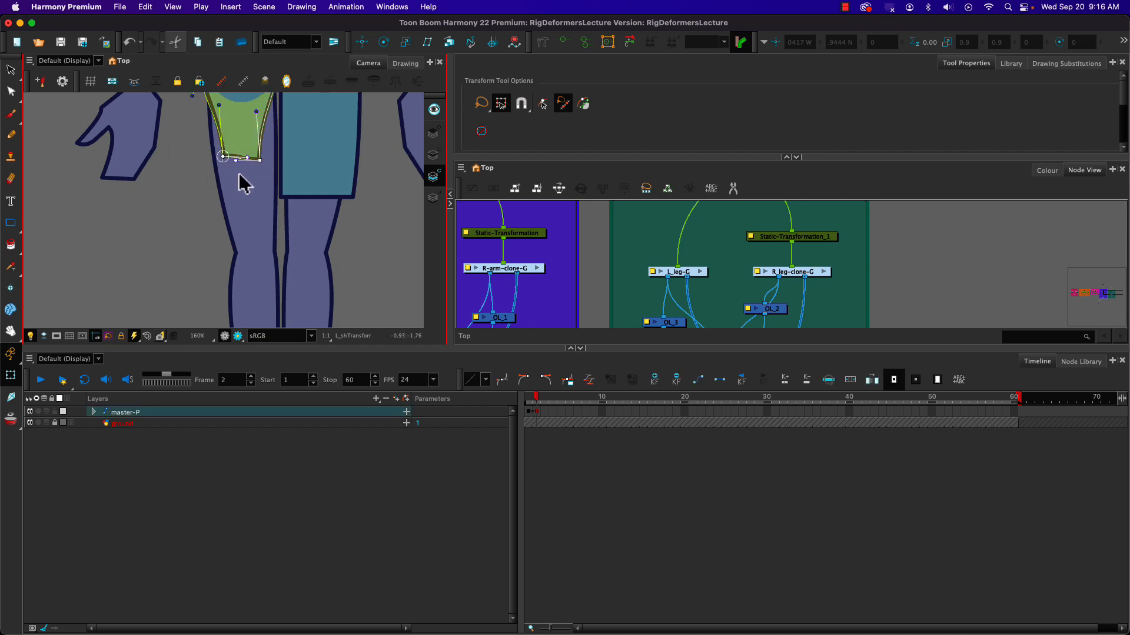
{"action": "left_click", "coordinate": [628, 44]}
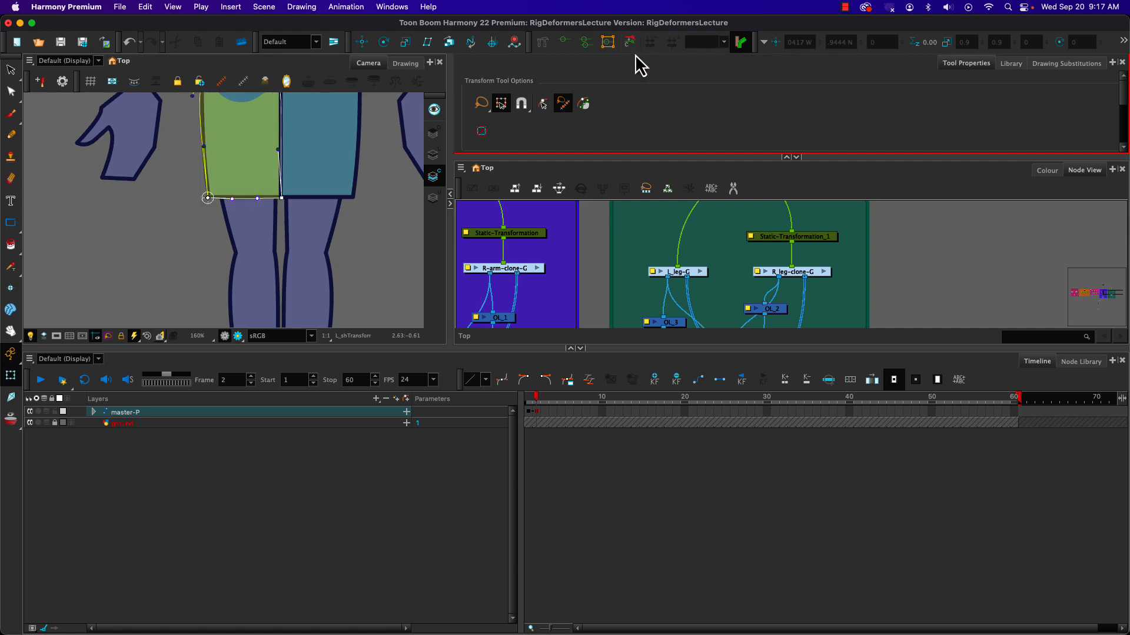
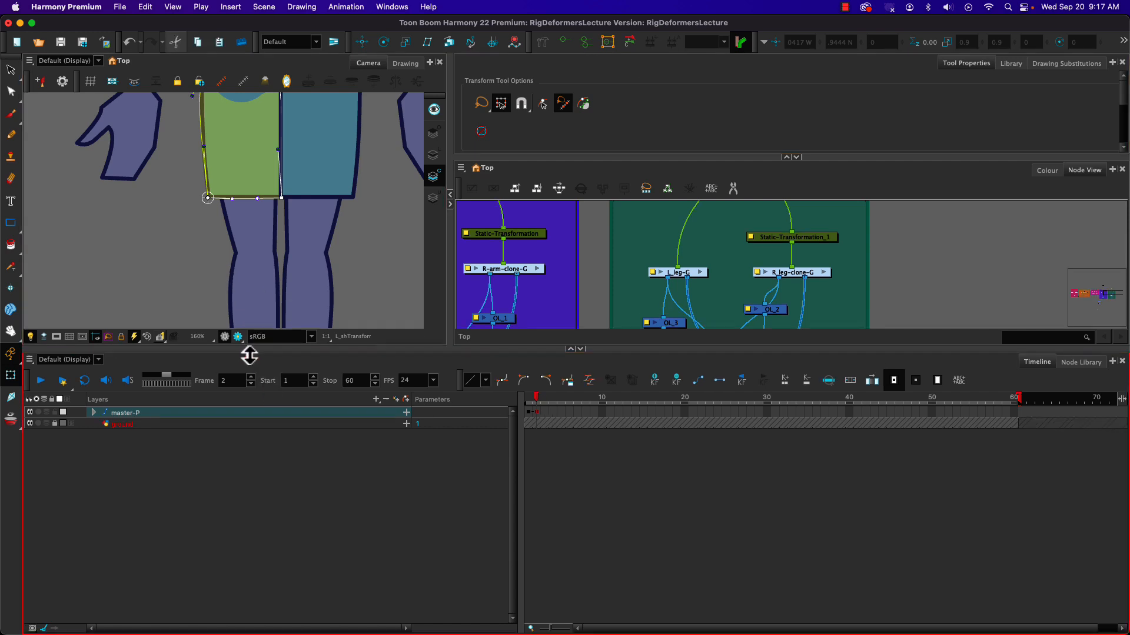
Select the left foot at frame 2 and swap its drawing to substitution 2, the mirrored foot
{"action": "left_click_drag", "start_coordinate": [251, 351], "coordinate": [248, 489]}
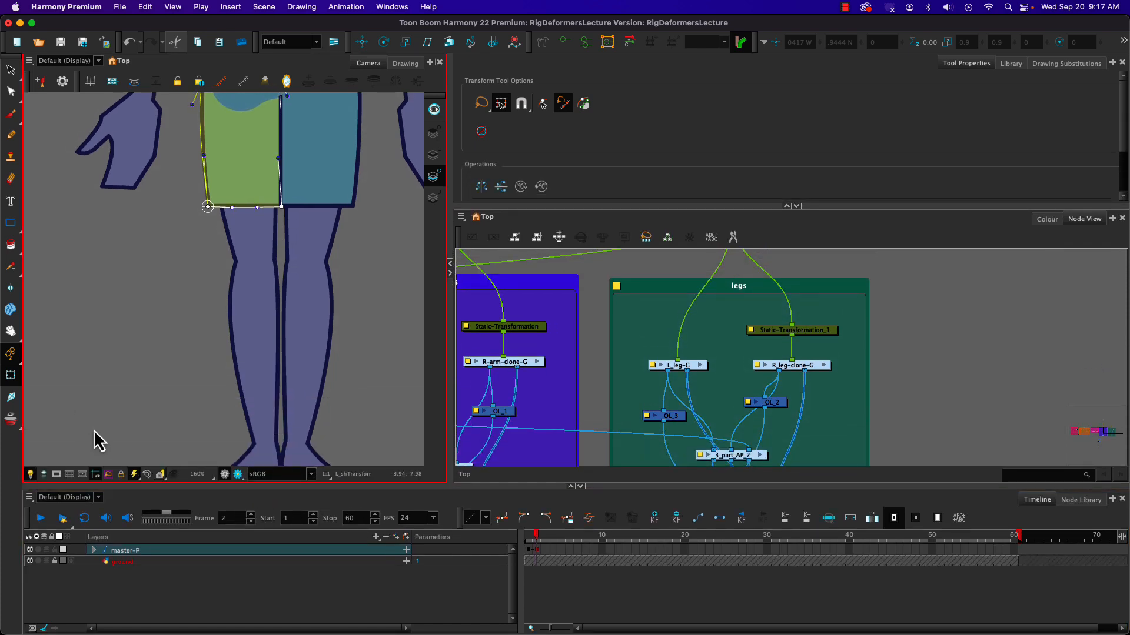
{"action": "key", "text": "shift+m"}
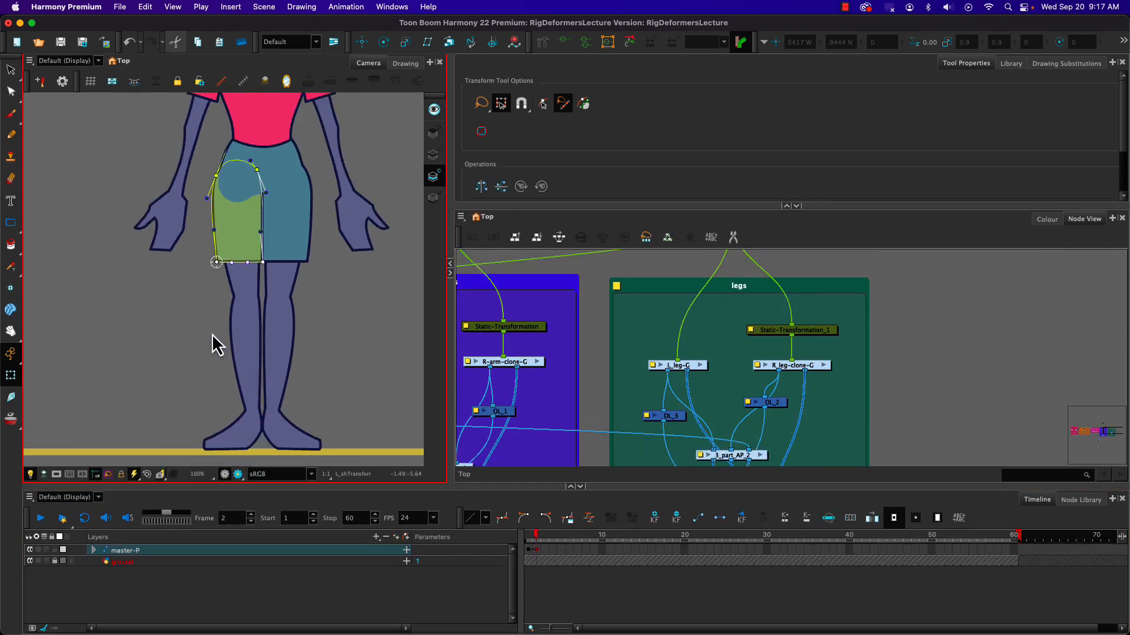
{"action": "scroll", "coordinate": [211, 334], "scroll_direction": "down", "scroll_amount": 2}
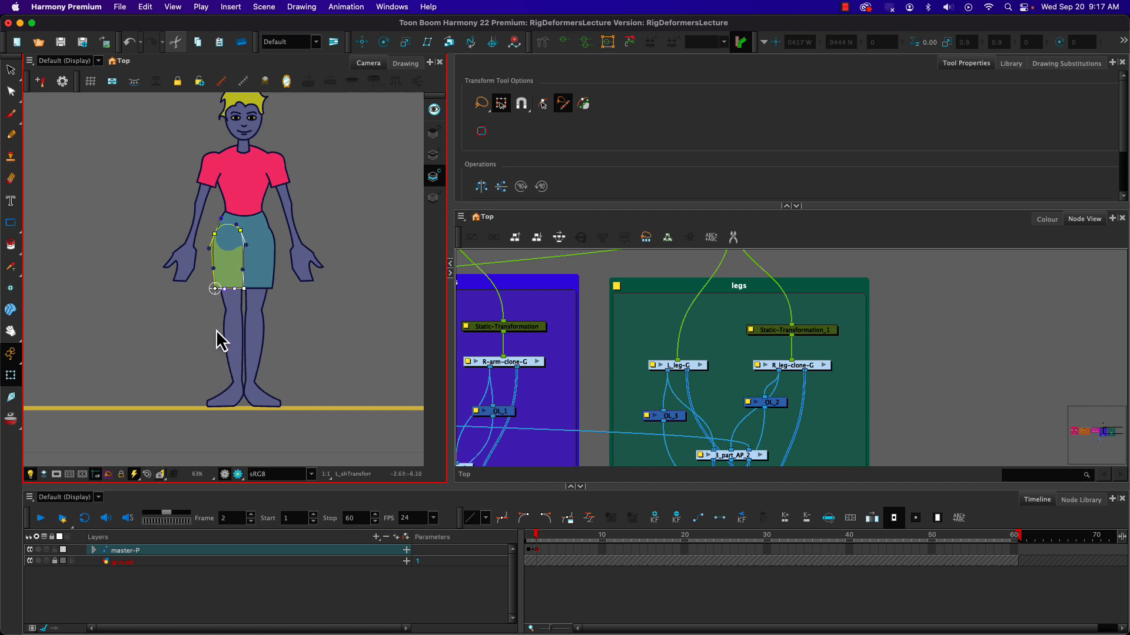
{"action": "left_click", "coordinate": [230, 397]}
{"action": "left_click", "coordinate": [1066, 63]}
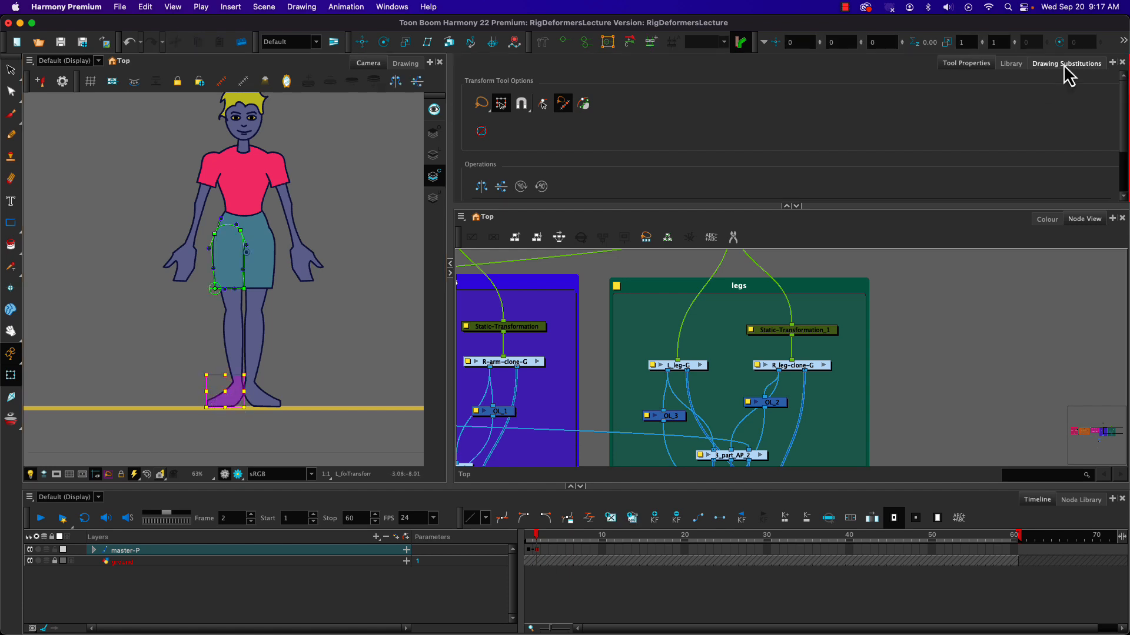
{"action": "left_click", "coordinate": [716, 152]}
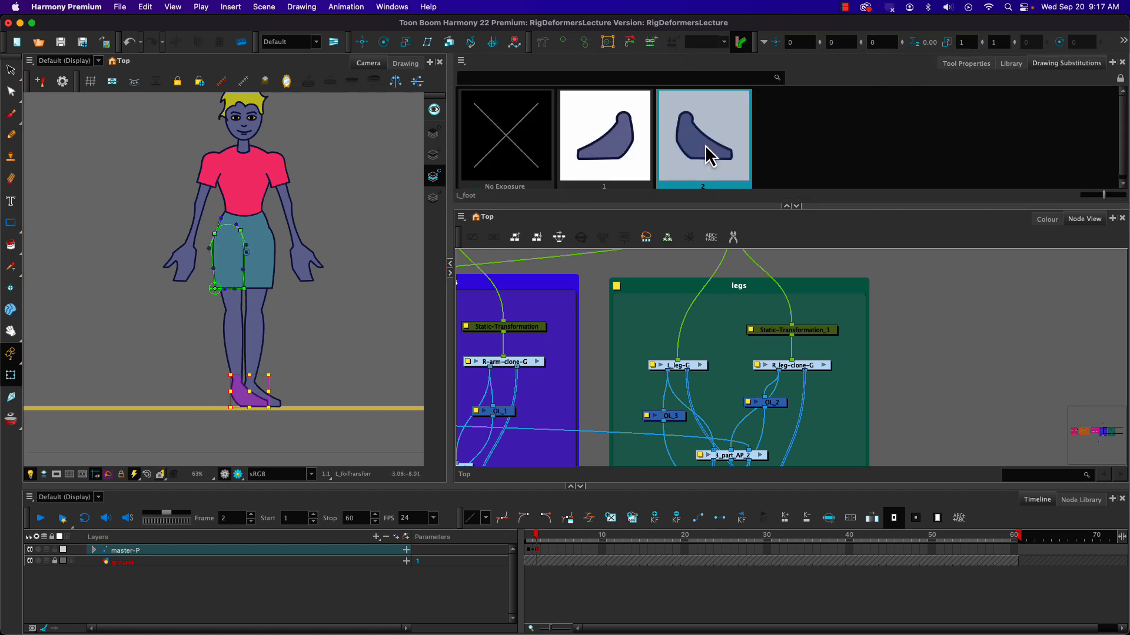
{"action": "left_click_drag", "start_coordinate": [532, 538], "coordinate": [538, 541]}
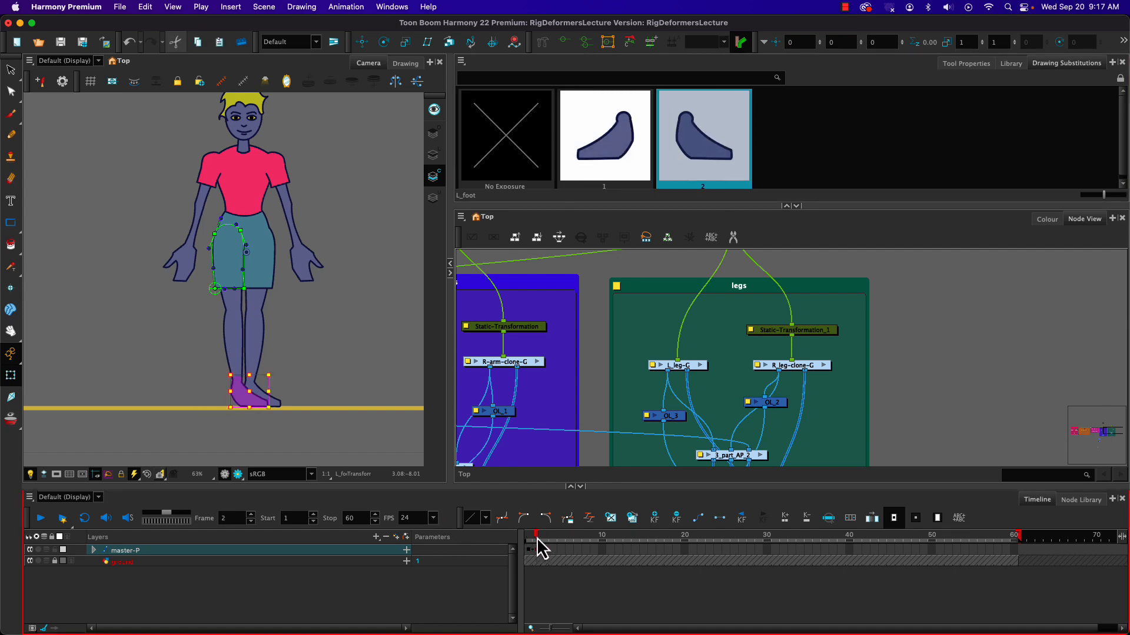
Hide the deformation controls, and shift the whole left leg slightly toward the body's centre and one nudge forward in depth
{"action": "left_click", "coordinate": [228, 254]}
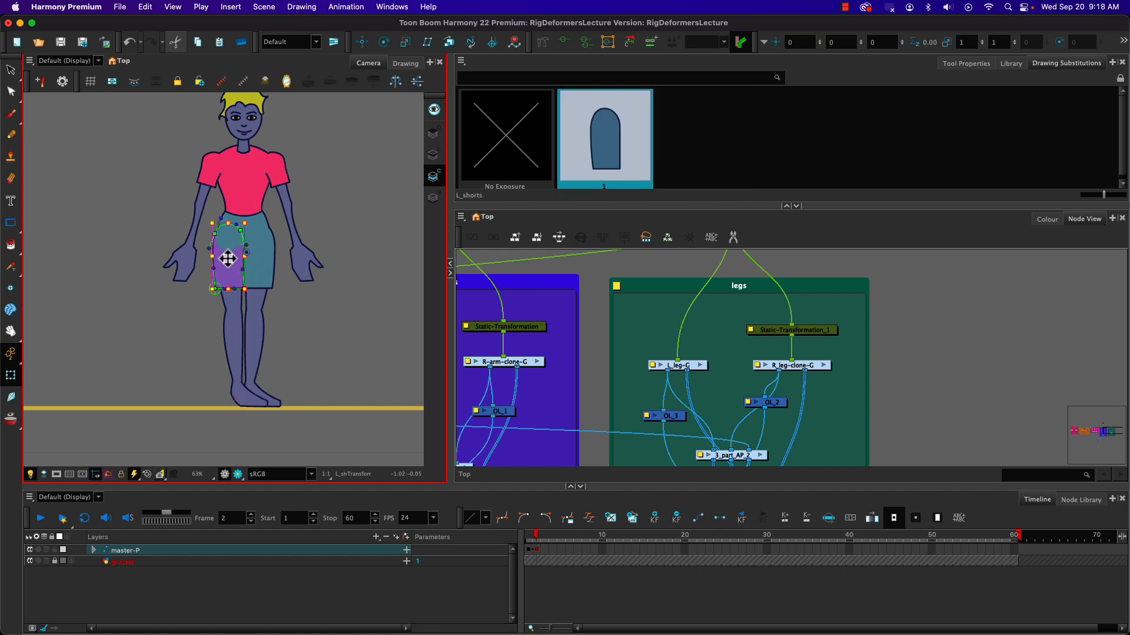
{"action": "left_click", "coordinate": [243, 81]}
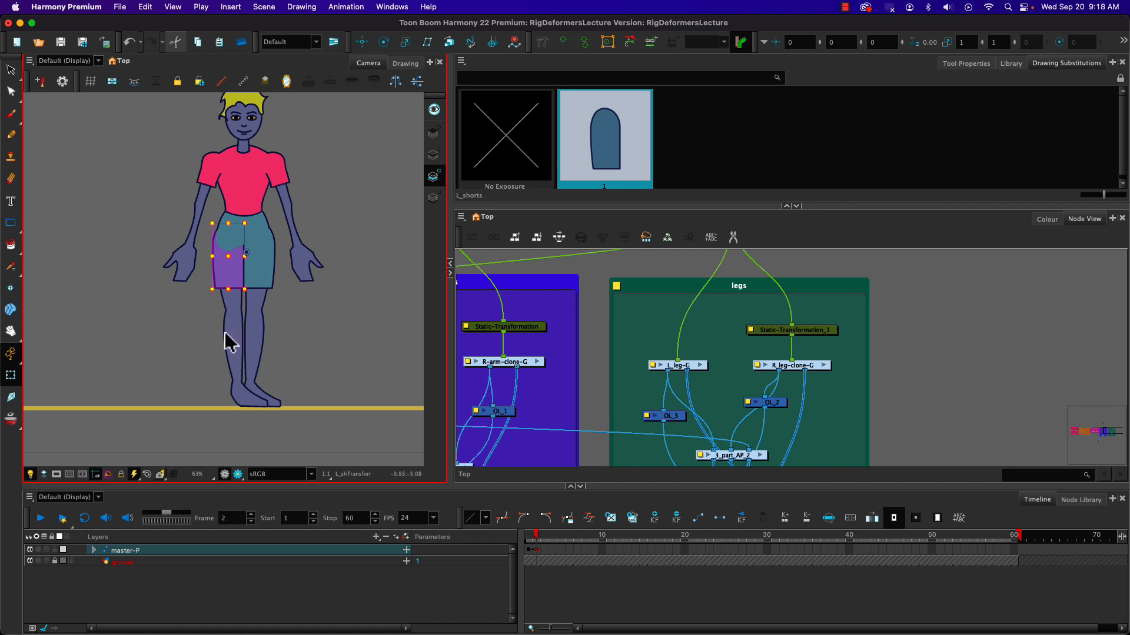
{"action": "key", "text": "b"}
{"action": "key", "text": "b"}
{"action": "key", "text": "b"}
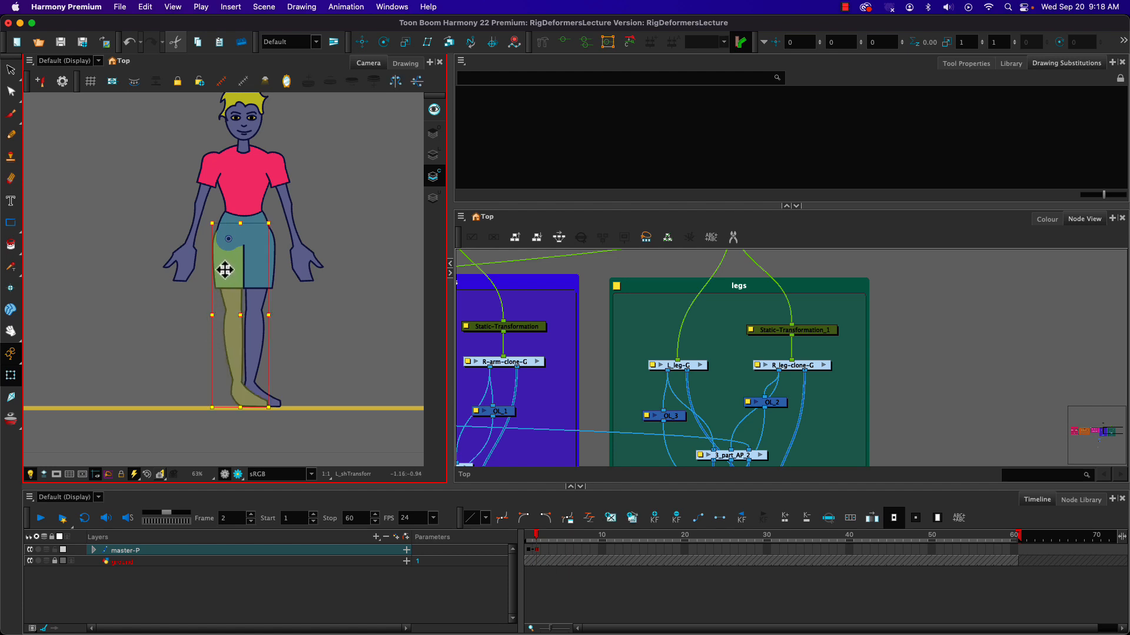
{"action": "left_click_drag", "start_coordinate": [226, 269], "coordinate": [231, 269]}
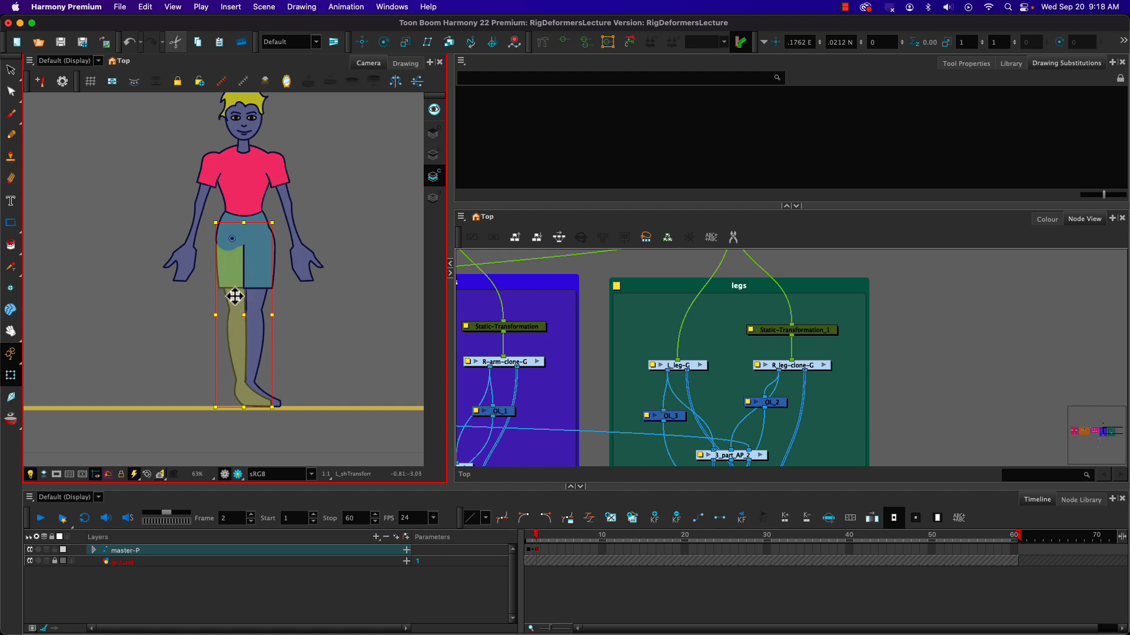
{"action": "key", "text": "alt+Up"}
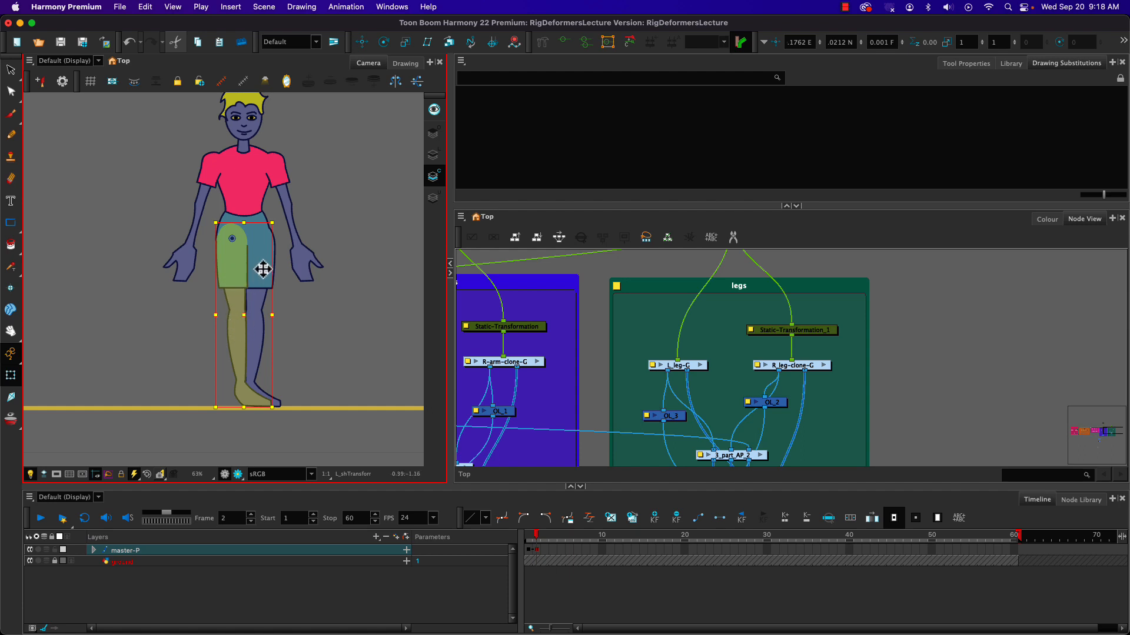
{"action": "left_click", "coordinate": [300, 351]}
Scale the whole right leg down to 0.96 and move it slightly inward and down toward the ground line
{"action": "left_click", "coordinate": [258, 284]}
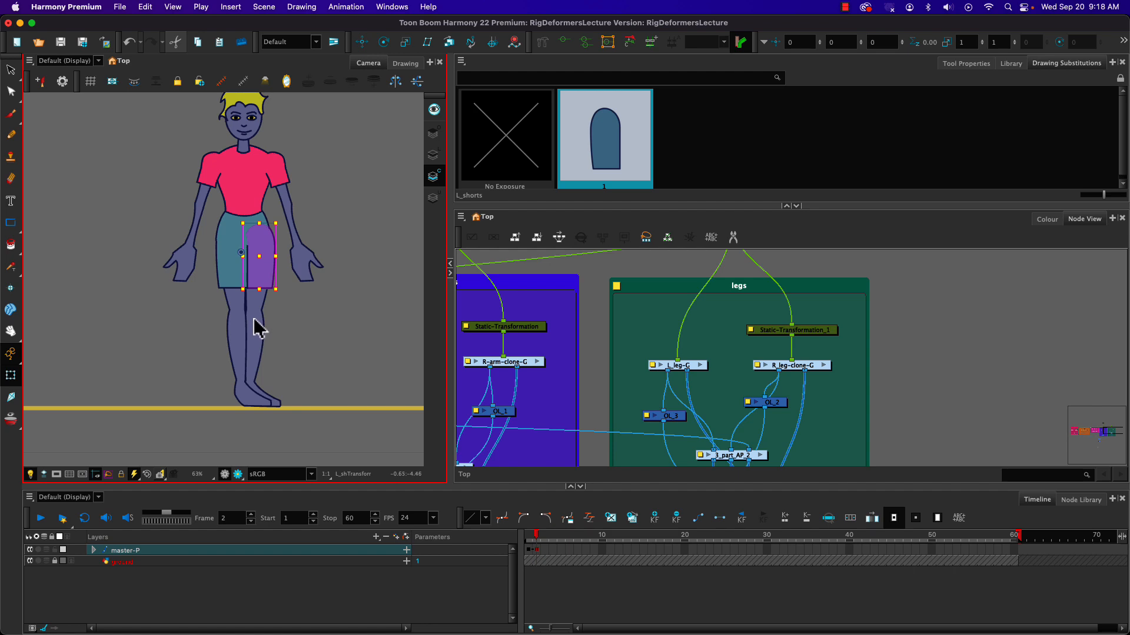
{"action": "left_click", "coordinate": [256, 269]}
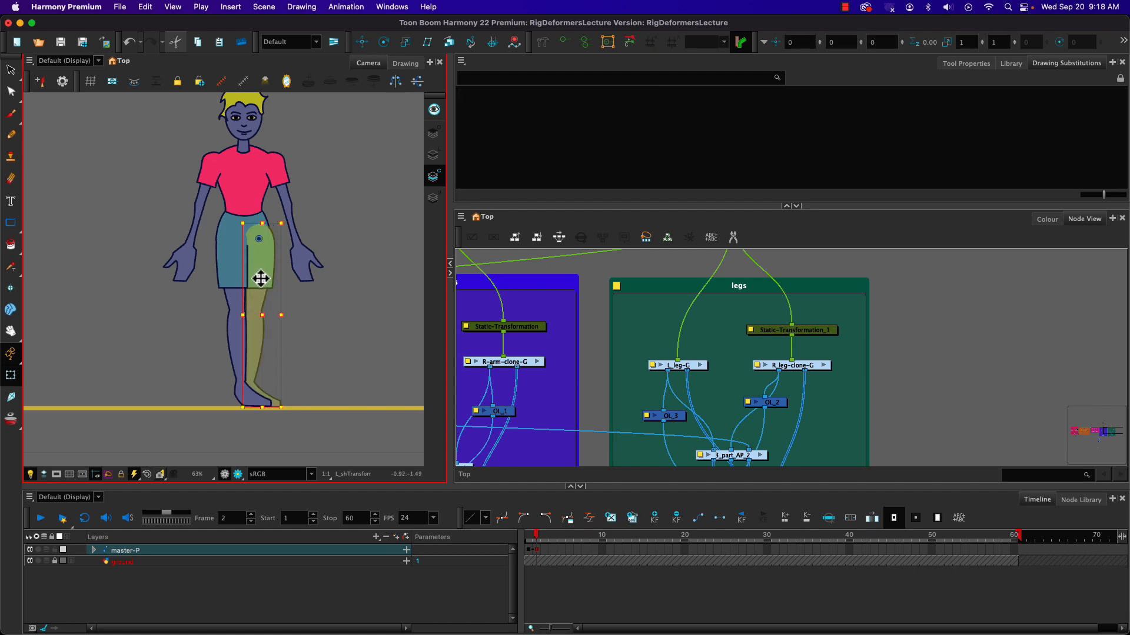
{"action": "left_click", "coordinate": [257, 281]}
{"action": "left_click_drag", "start_coordinate": [257, 280], "coordinate": [254, 280]}
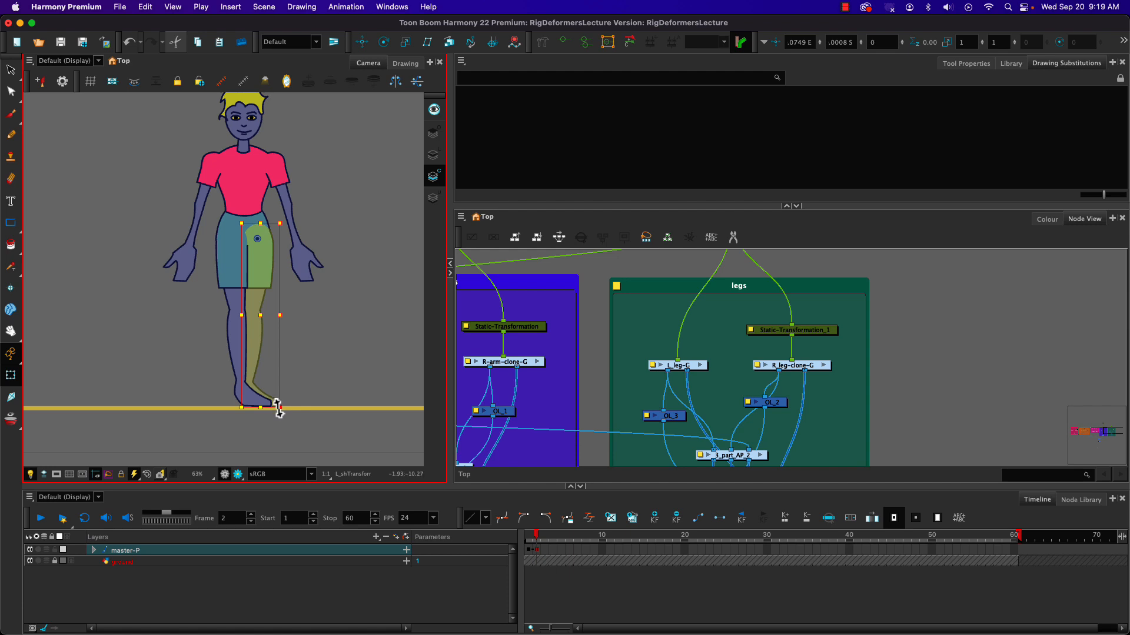
{"action": "left_click_drag", "start_coordinate": [277, 406], "coordinate": [277, 404]}
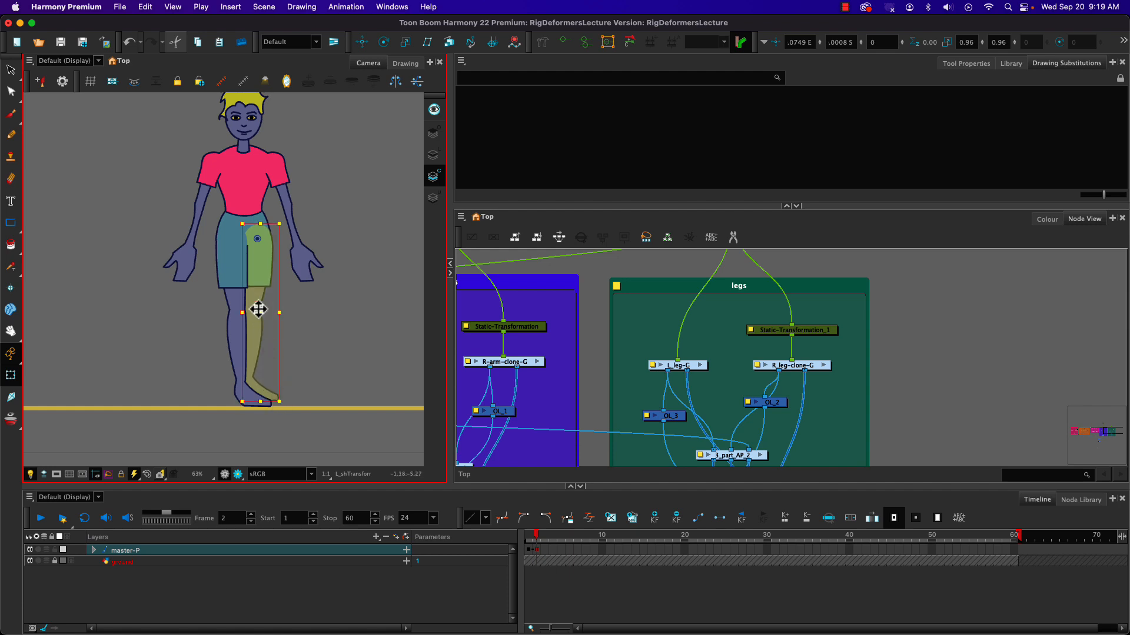
{"action": "left_click_drag", "start_coordinate": [254, 286], "coordinate": [254, 287]}
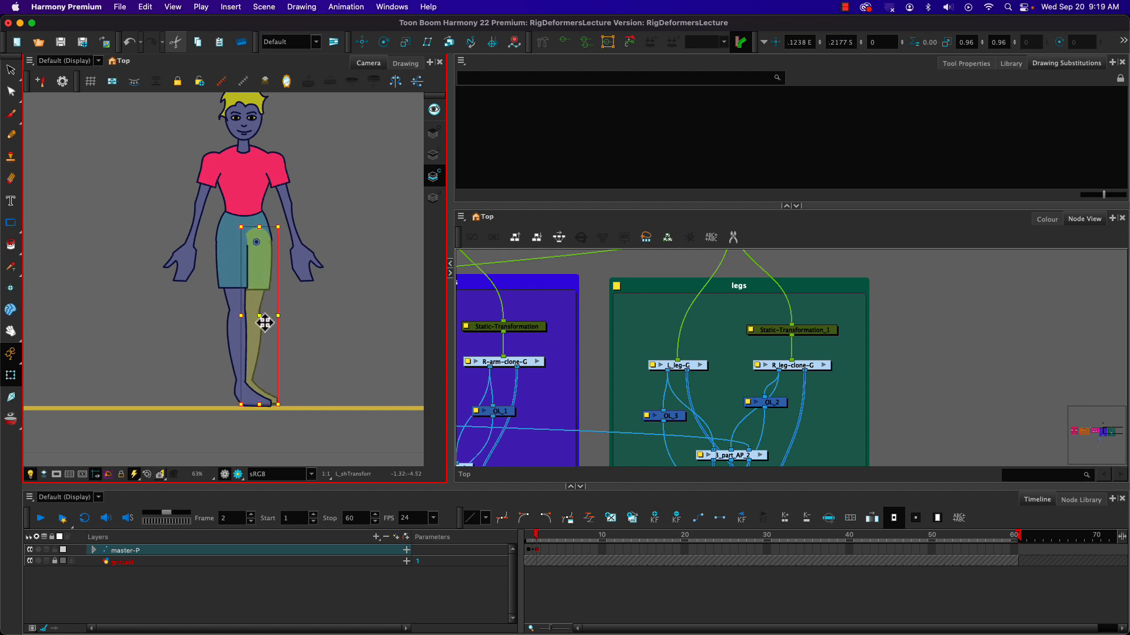
Flip repeatedly between frames 1 and 2 to compare the two leg poses, ending on frame 2 with nothing selected
{"action": "key", "text": "comma"}
{"action": "key", "text": "period"}
{"action": "key", "text": "comma"}
{"action": "key", "text": "period"}
{"action": "key", "text": "comma"}
{"action": "key", "text": "period"}
{"action": "key", "text": "comma"}
{"action": "key", "text": "period"}
{"action": "key", "text": "comma"}
{"action": "key", "text": "period"}
{"action": "key", "text": "comma"}
{"action": "key", "text": "period"}
{"action": "left_click", "coordinate": [287, 308]}
Scale the right shorts leg slightly shorter and the left shorts leg slightly longer so their hems suit the turned pose
{"action": "left_click", "coordinate": [251, 285]}
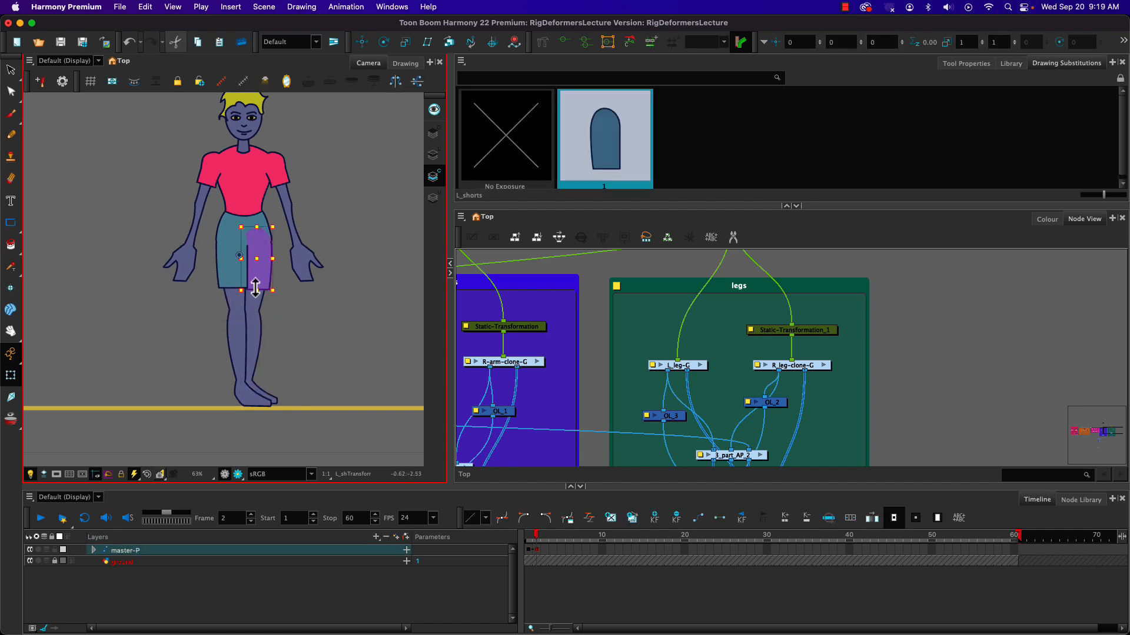
{"action": "left_click", "coordinate": [253, 288]}
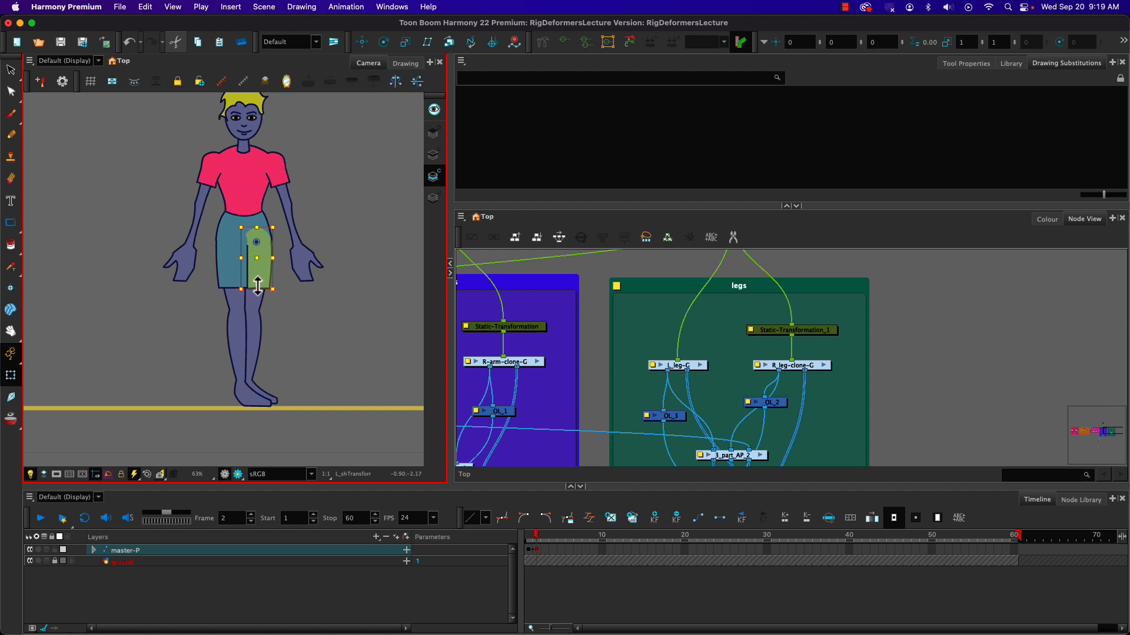
{"action": "left_click", "coordinate": [223, 287]}
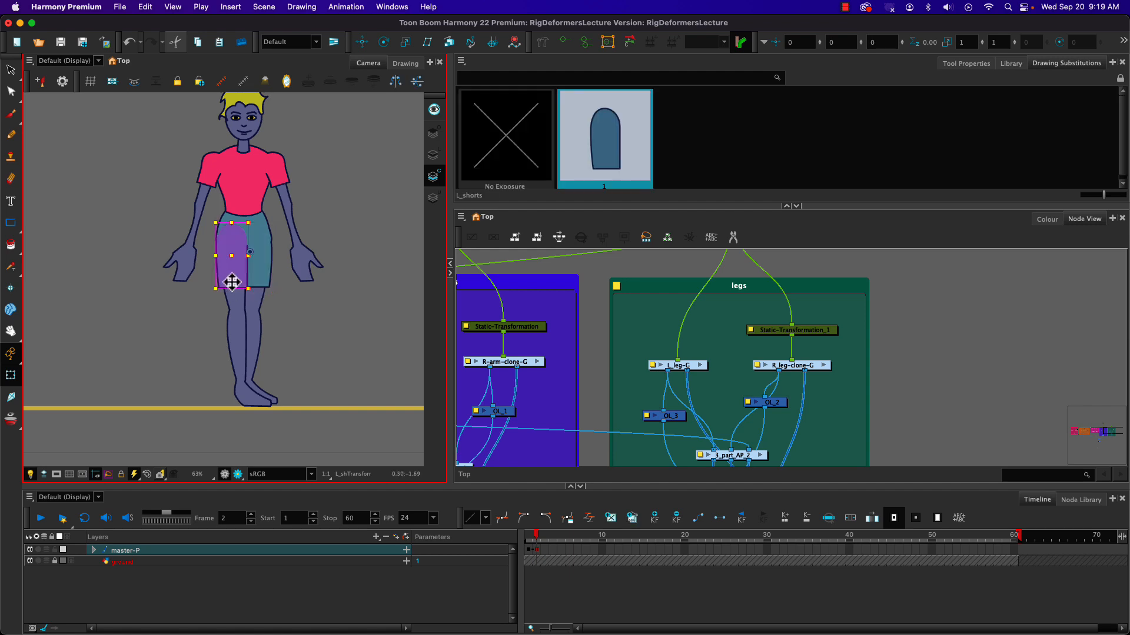
{"action": "left_click", "coordinate": [227, 296]}
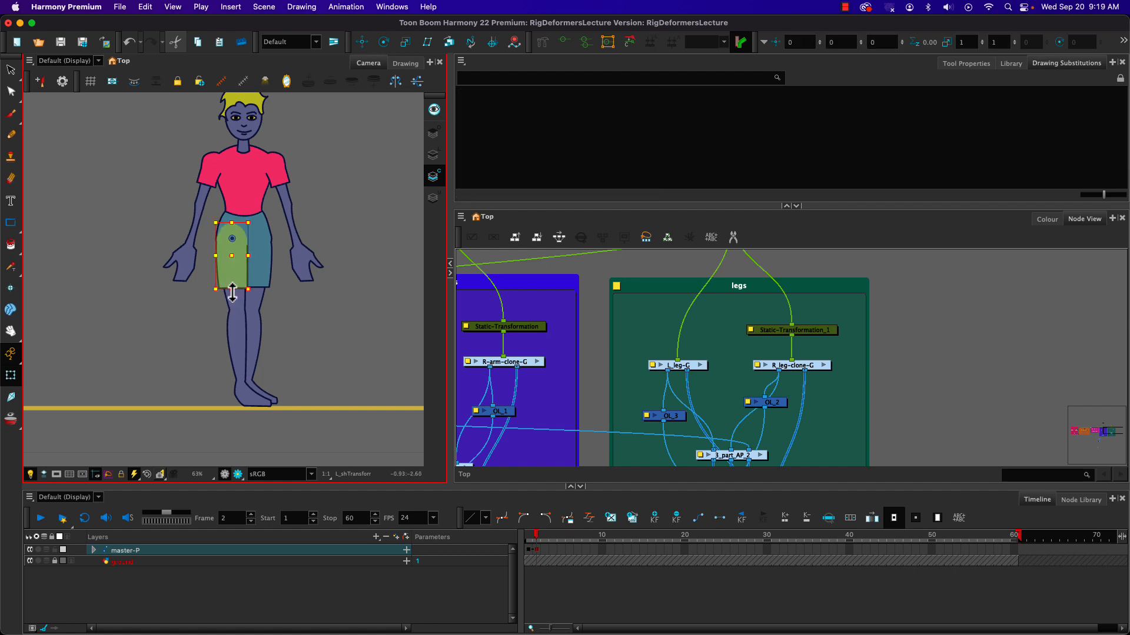
{"action": "left_click", "coordinate": [210, 322]}
Select the hips drawing and show its envelope deformation controls in close-up
{"action": "left_click", "coordinate": [250, 234]}
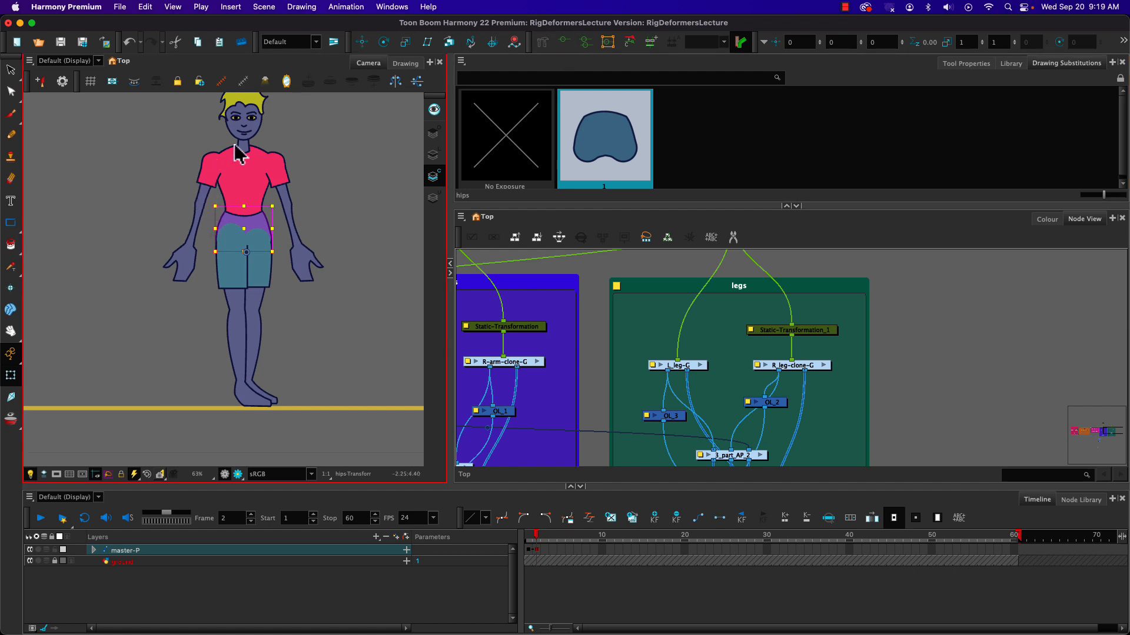
{"action": "left_click", "coordinate": [563, 42]}
{"action": "key", "text": "shift+z"}
{"action": "scroll", "coordinate": [221, 238], "scroll_direction": "up", "scroll_amount": 5}
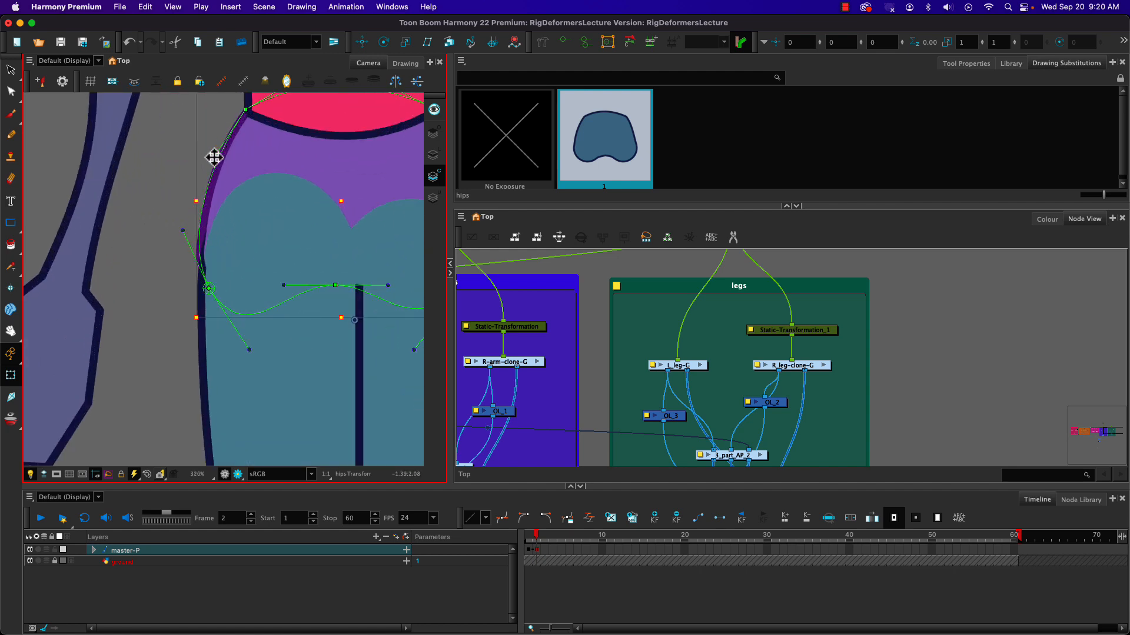
{"action": "left_click", "coordinate": [246, 112]}
{"action": "left_click", "coordinate": [205, 123]}
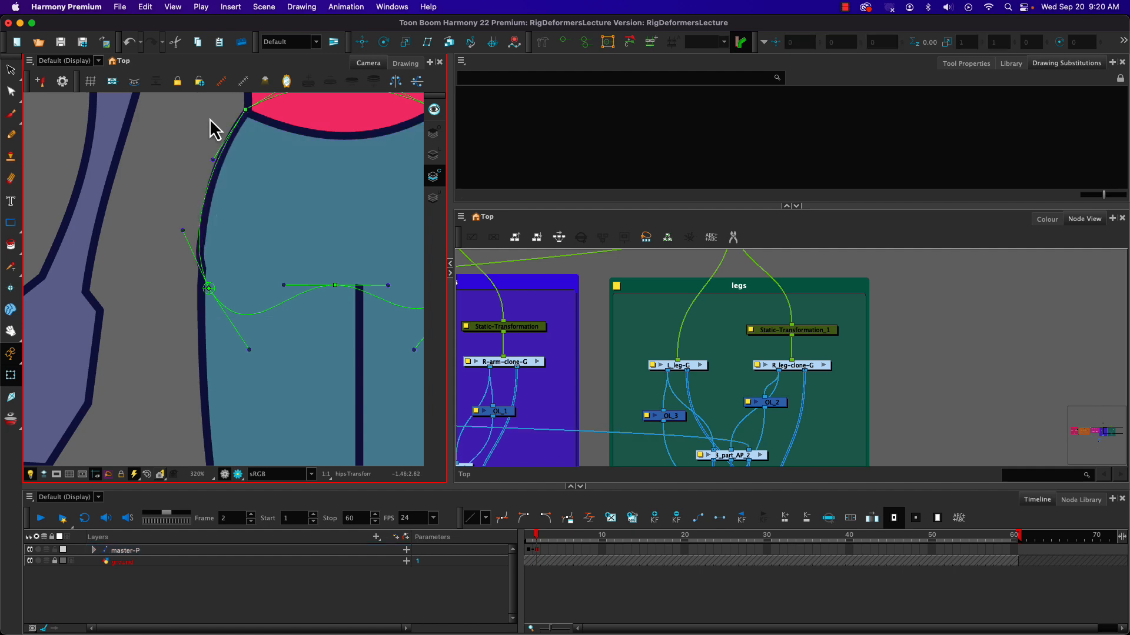
Bulge the left side of the hips' envelope by moving its upper point inward, its lower point outward, and reshaping their curve handles
{"action": "left_click", "coordinate": [247, 112]}
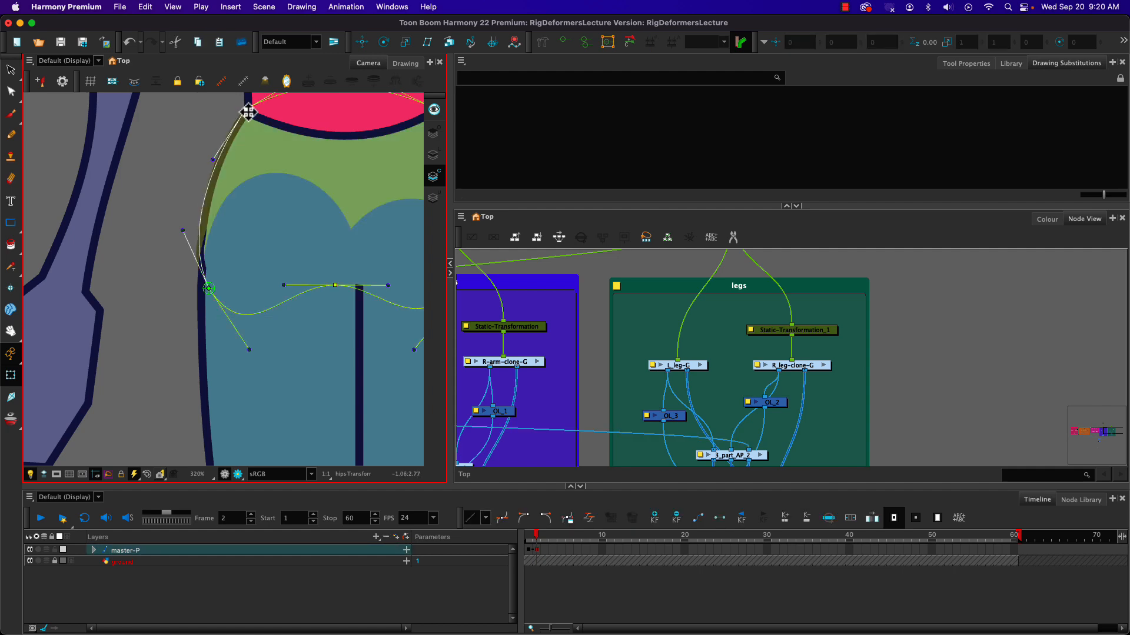
{"action": "left_click_drag", "start_coordinate": [247, 112], "coordinate": [252, 113]}
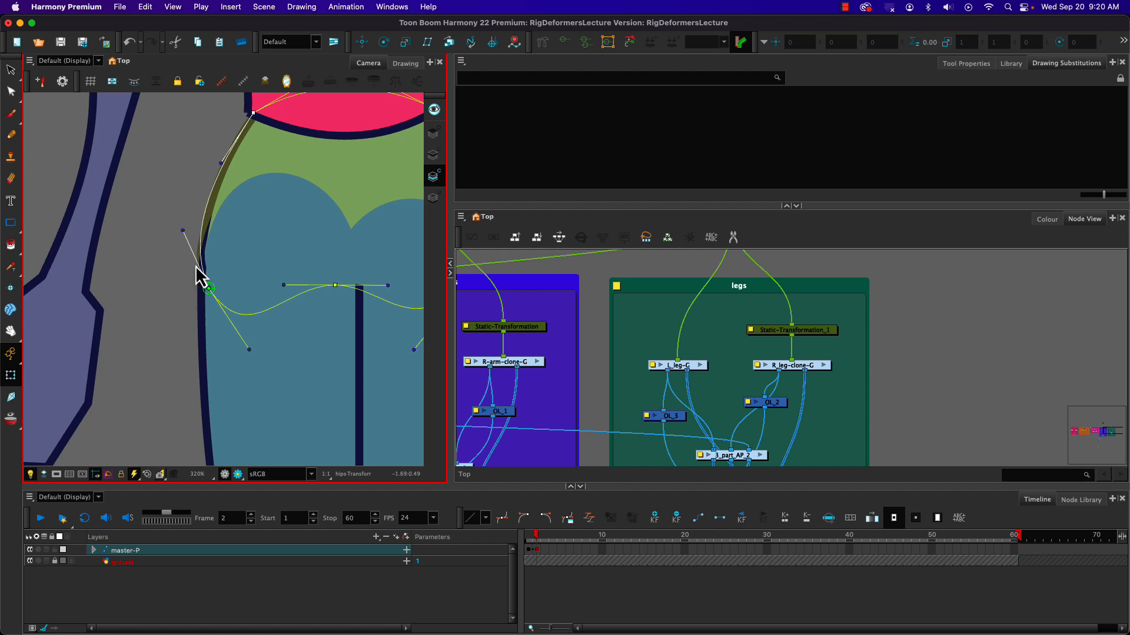
{"action": "left_click_drag", "start_coordinate": [209, 289], "coordinate": [199, 289]}
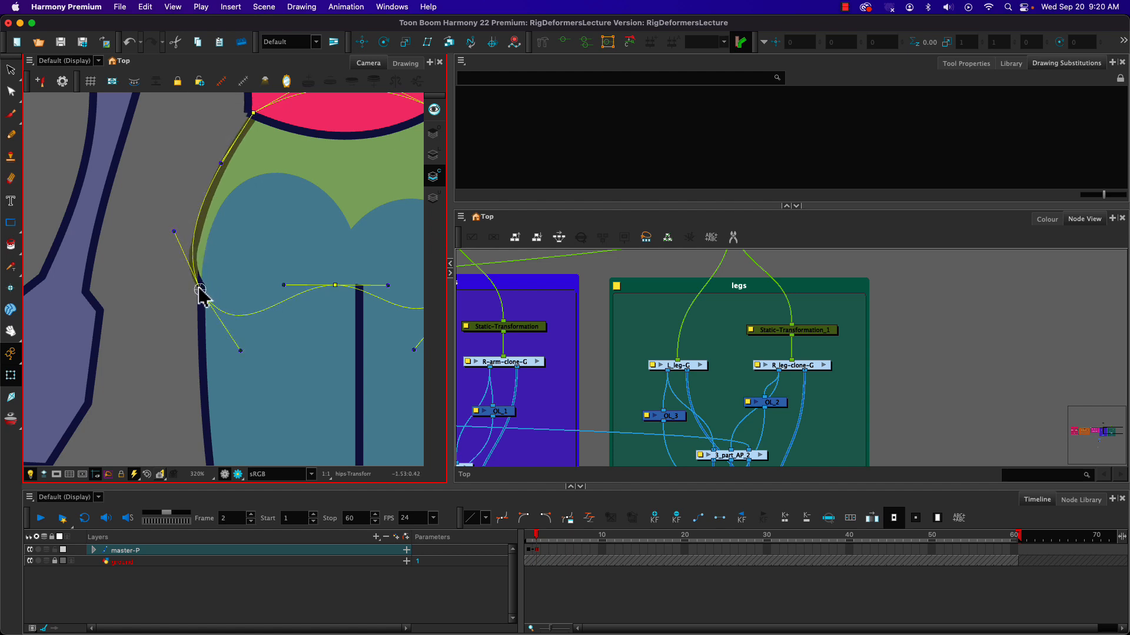
{"action": "left_click_drag", "start_coordinate": [174, 232], "coordinate": [170, 207]}
{"action": "left_click_drag", "start_coordinate": [223, 166], "coordinate": [209, 161]}
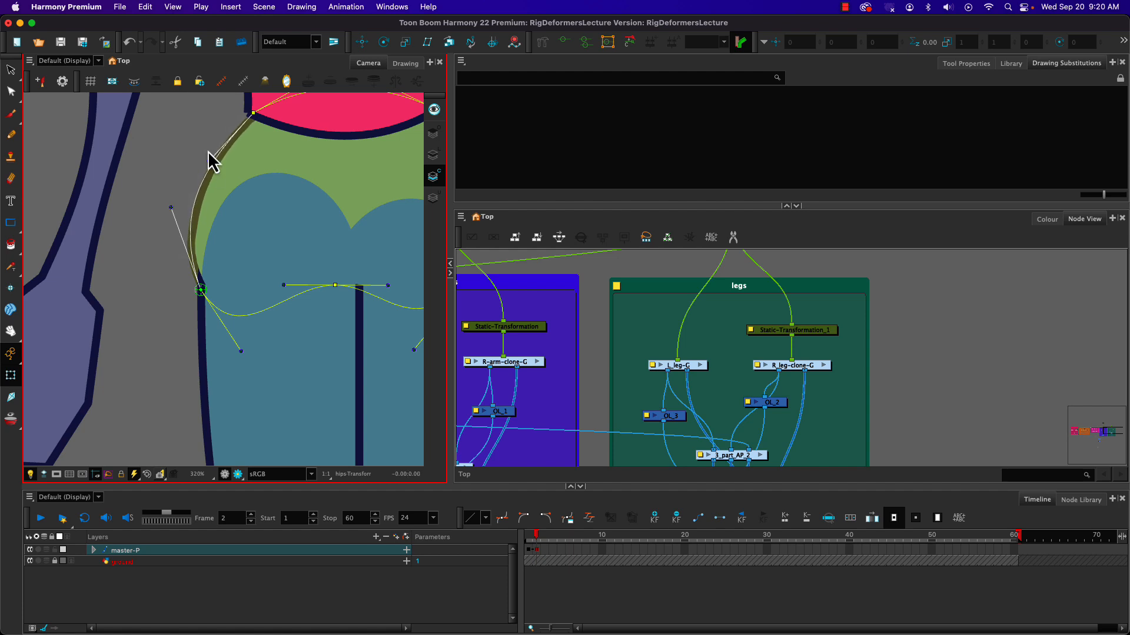
Fine-tune the points and handles on the left of the hips' envelope and shift its bottom centre point toward the right hip
{"action": "left_click_drag", "start_coordinate": [252, 115], "coordinate": [250, 112]}
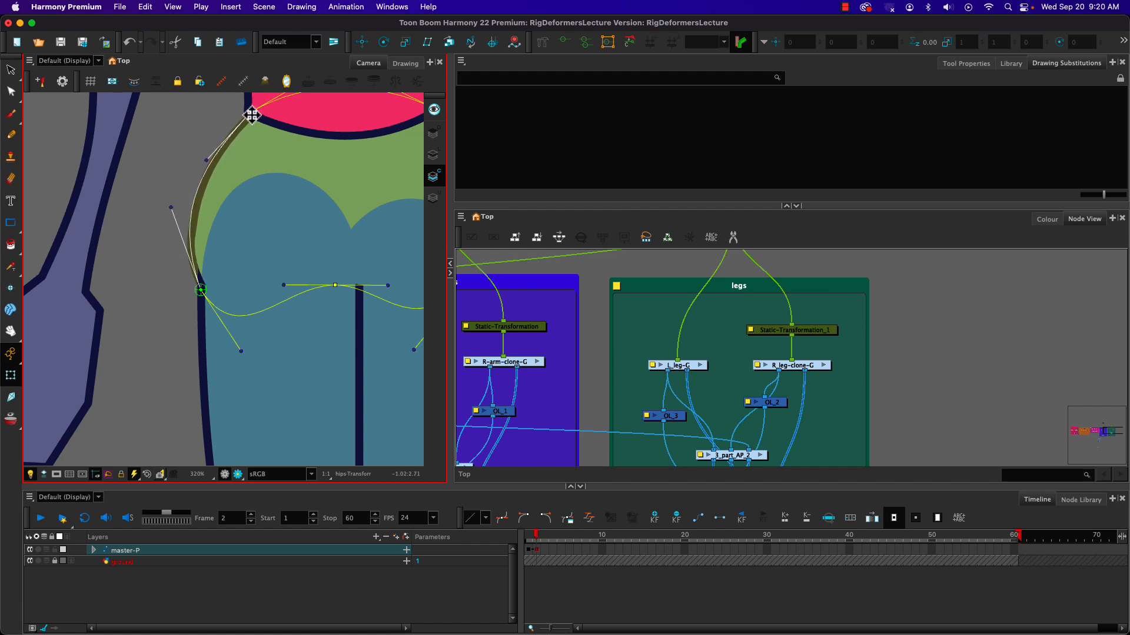
{"action": "left_click_drag", "start_coordinate": [173, 210], "coordinate": [172, 202]}
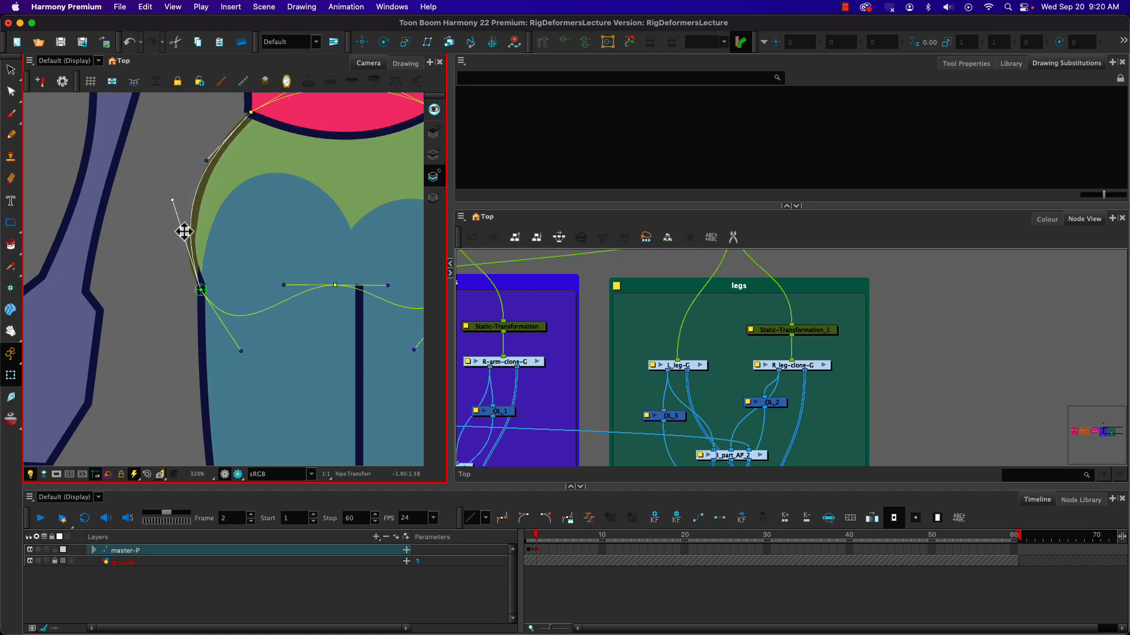
{"action": "left_click_drag", "start_coordinate": [201, 292], "coordinate": [200, 295]}
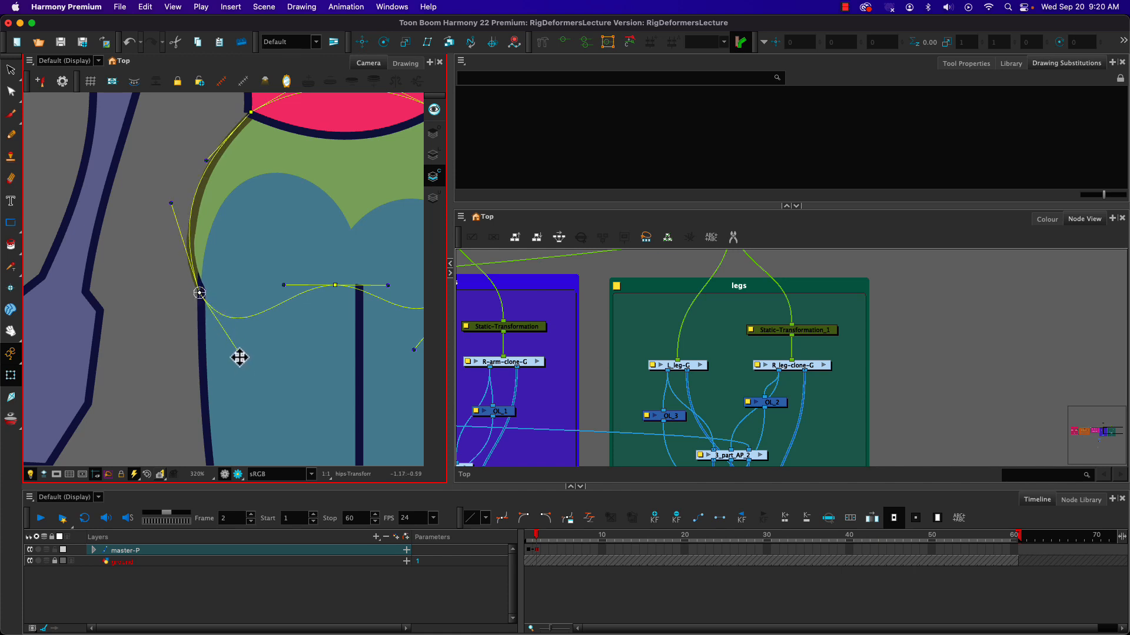
{"action": "left_click_drag", "start_coordinate": [239, 354], "coordinate": [233, 342]}
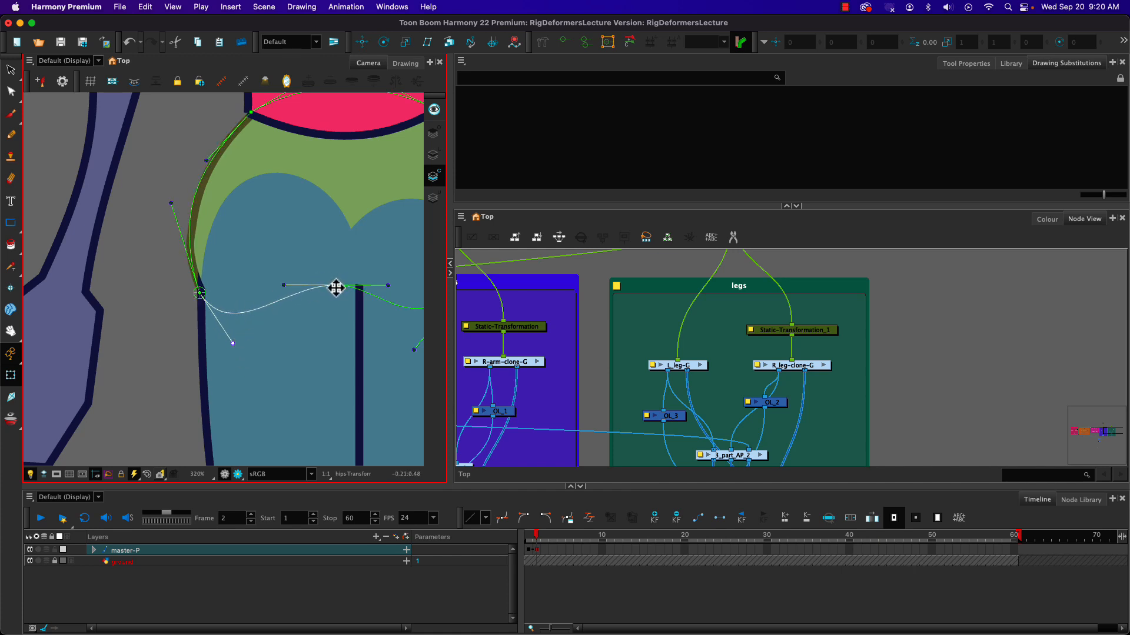
{"action": "left_click_drag", "start_coordinate": [336, 287], "coordinate": [353, 286]}
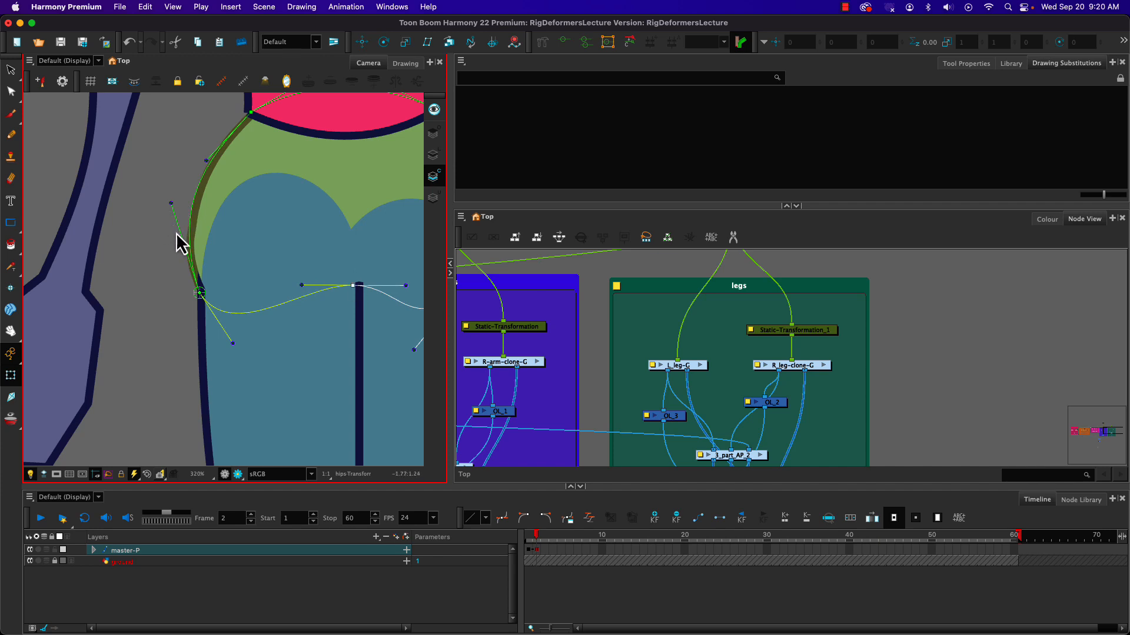
{"action": "left_click_drag", "start_coordinate": [170, 203], "coordinate": [163, 200]}
{"action": "left_click_drag", "start_coordinate": [199, 295], "coordinate": [197, 299]}
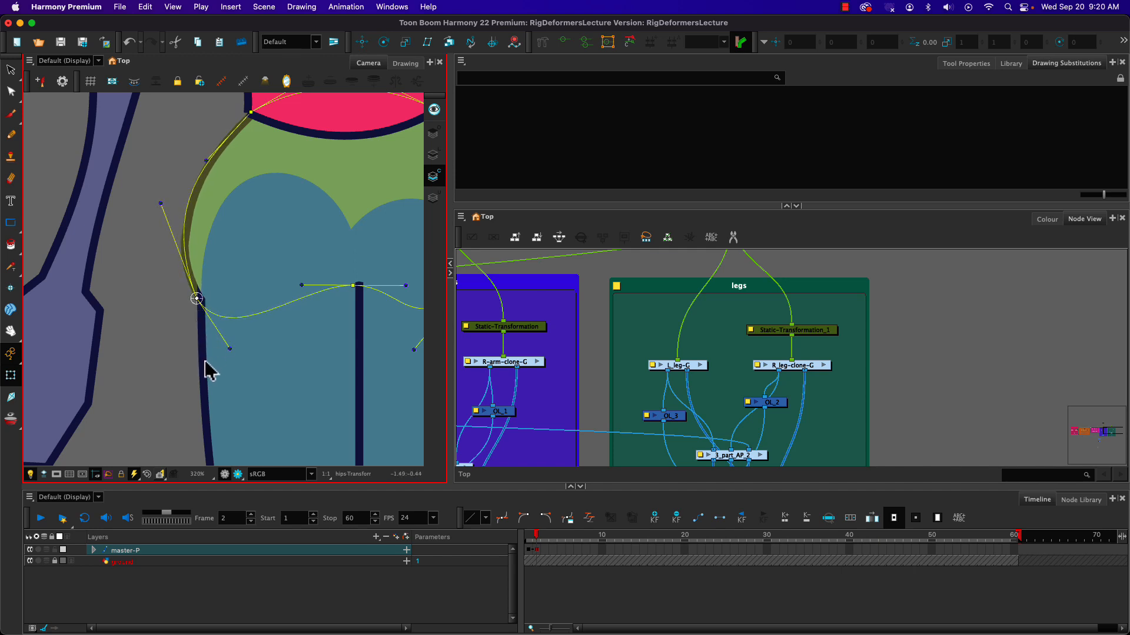
Pull the lower and upper points on the right side of the hips' envelope slightly inward
{"action": "mouse_move", "coordinate": [316, 371]}
{"action": "left_mouse_down"}
{"action": "mouse_move", "coordinate": [174, 335]}
{"action": "mouse_move", "coordinate": [187, 349]}
{"action": "left_mouse_up"}
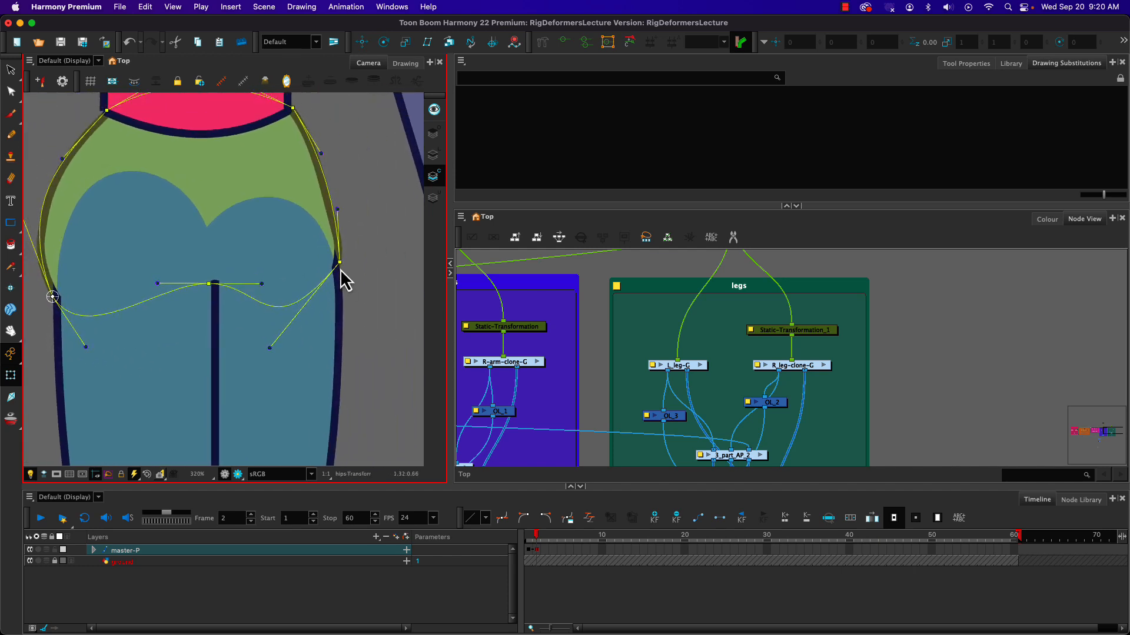
{"action": "left_click_drag", "start_coordinate": [340, 261], "coordinate": [332, 267]}
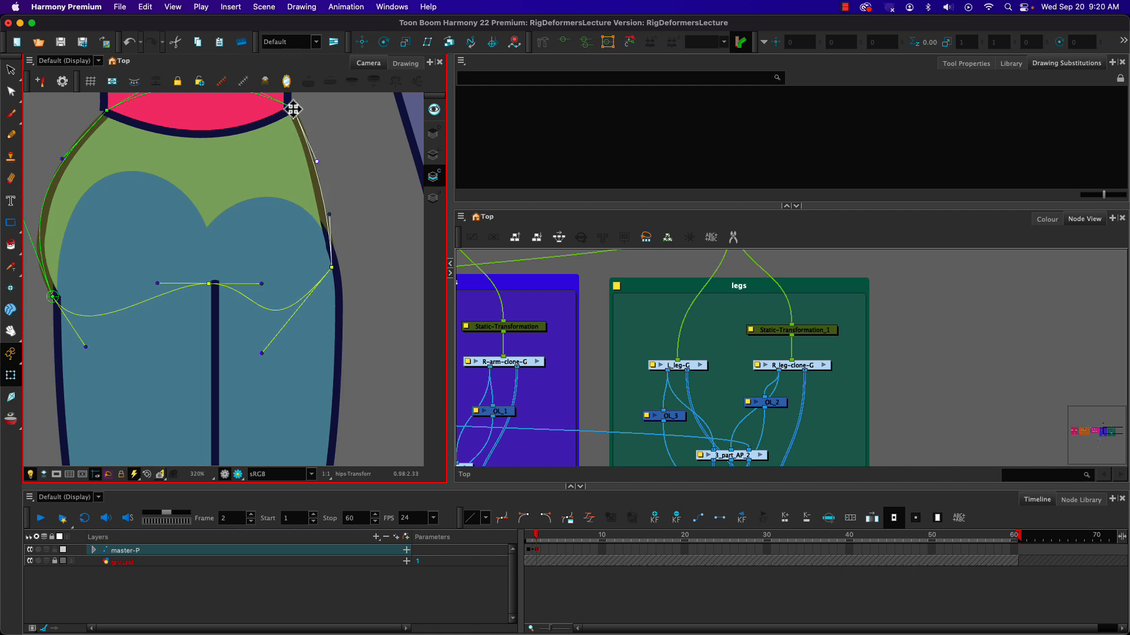
{"action": "left_click_drag", "start_coordinate": [293, 107], "coordinate": [289, 109]}
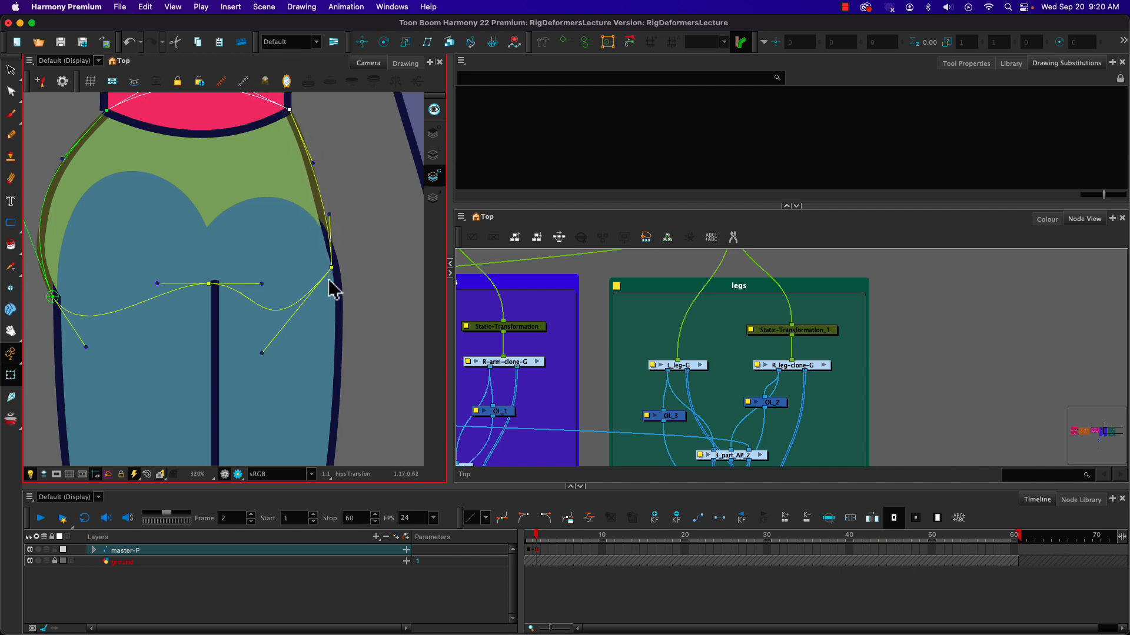
Select the left shorts leg drawing and show its envelope deformation controls
{"action": "left_click", "coordinate": [339, 305]}
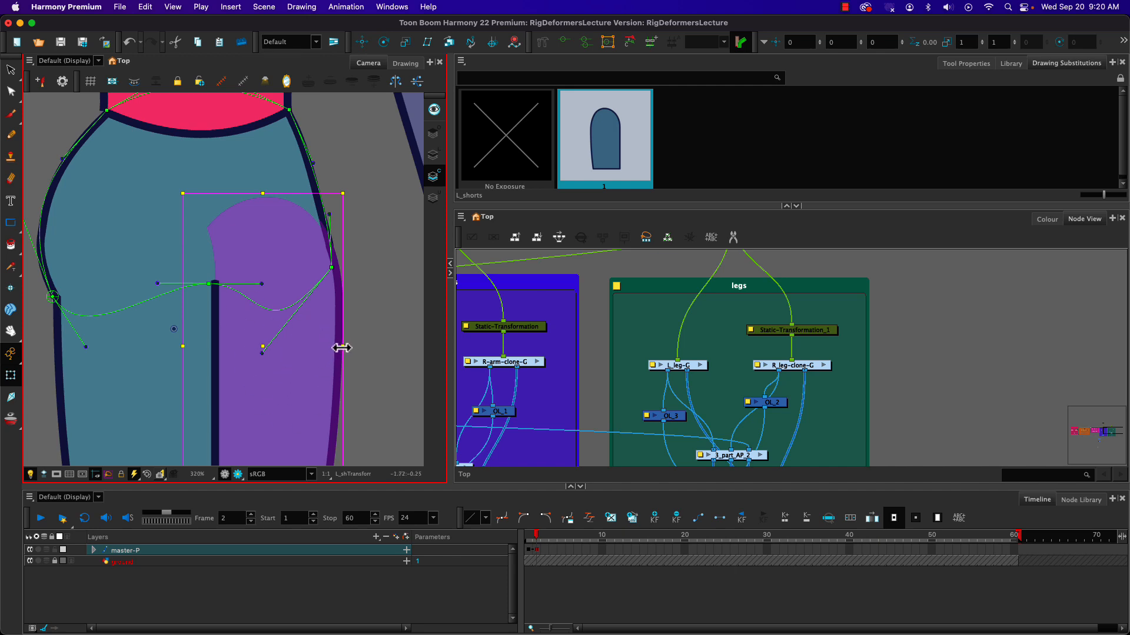
{"action": "left_click_drag", "start_coordinate": [341, 348], "coordinate": [299, 350]}
{"action": "key", "text": "super+z"}
{"action": "left_click", "coordinate": [563, 46]}
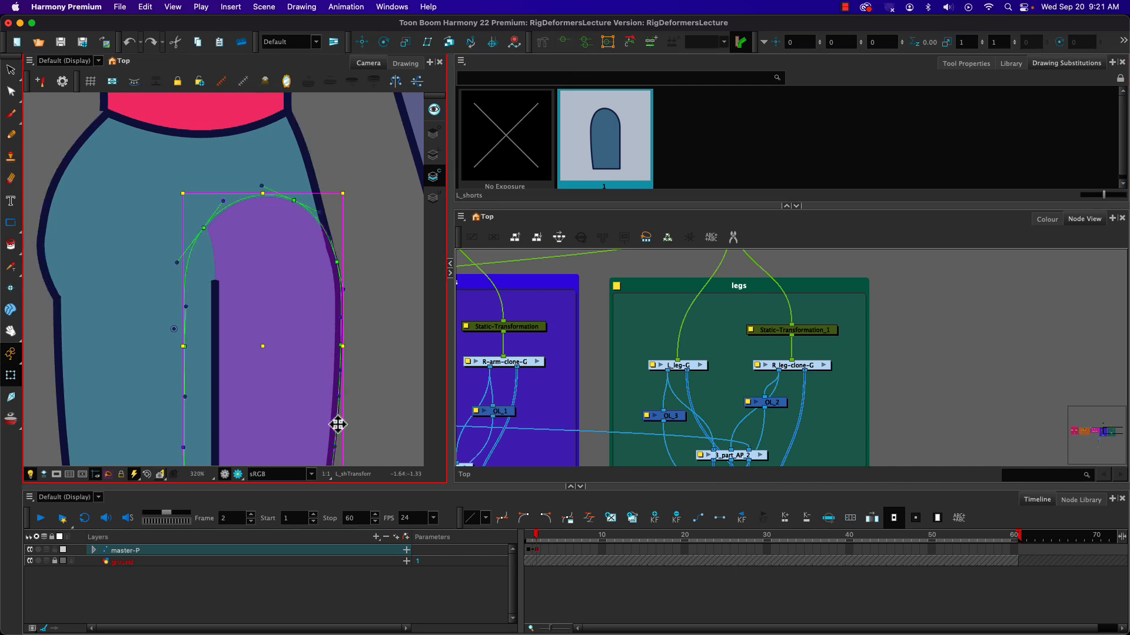
{"action": "left_click_drag", "start_coordinate": [336, 425], "coordinate": [330, 424]}
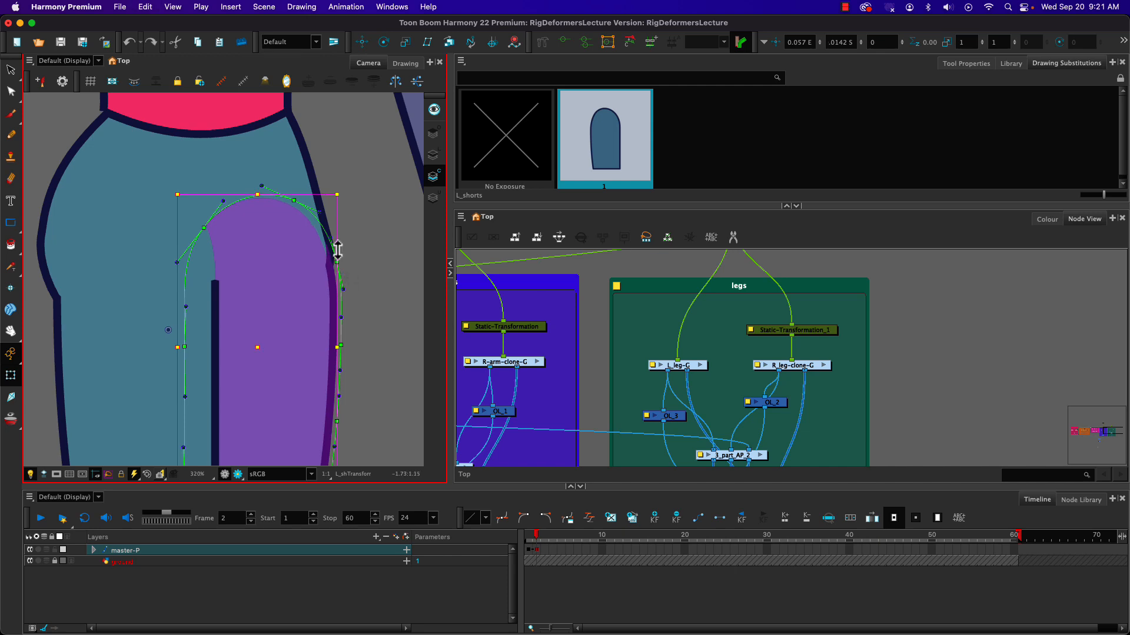
{"action": "left_click", "coordinate": [372, 296]}
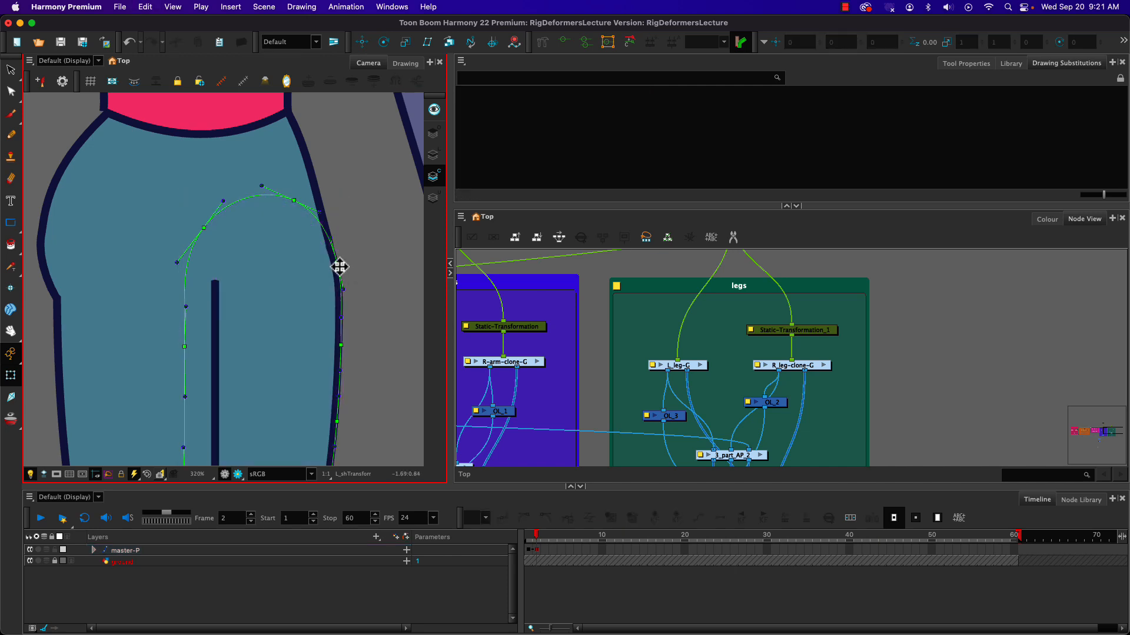
Move the upper and middle points on the outer side of the left shorts leg's envelope slightly inward
{"action": "left_click", "coordinate": [337, 348]}
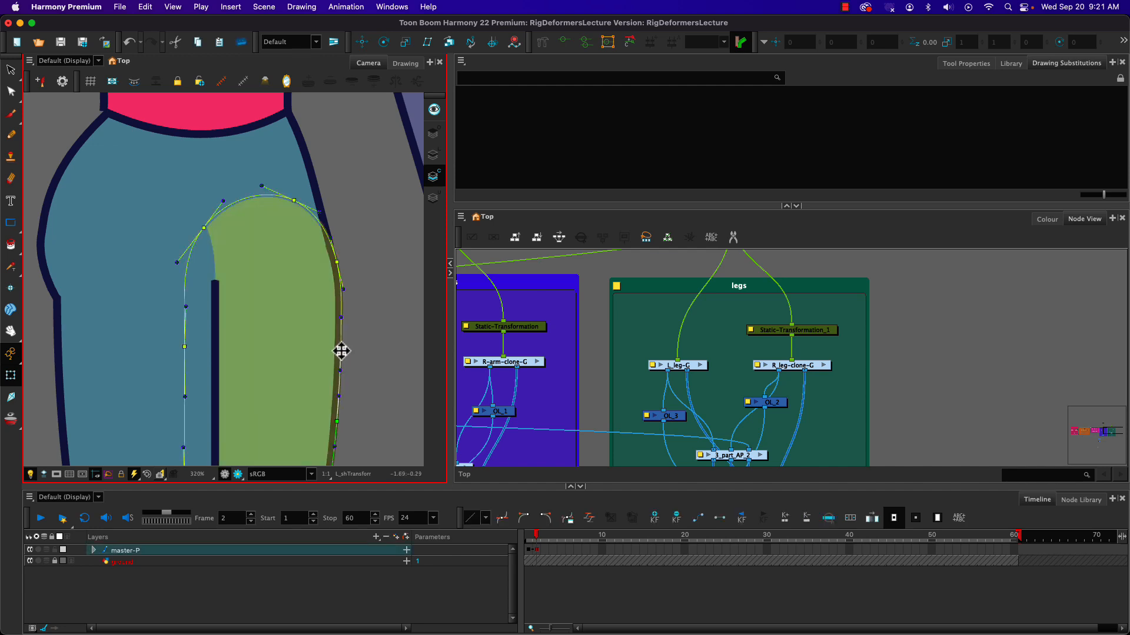
{"action": "left_click_drag", "start_coordinate": [337, 263], "coordinate": [331, 240]}
{"action": "left_click_drag", "start_coordinate": [335, 345], "coordinate": [333, 346]}
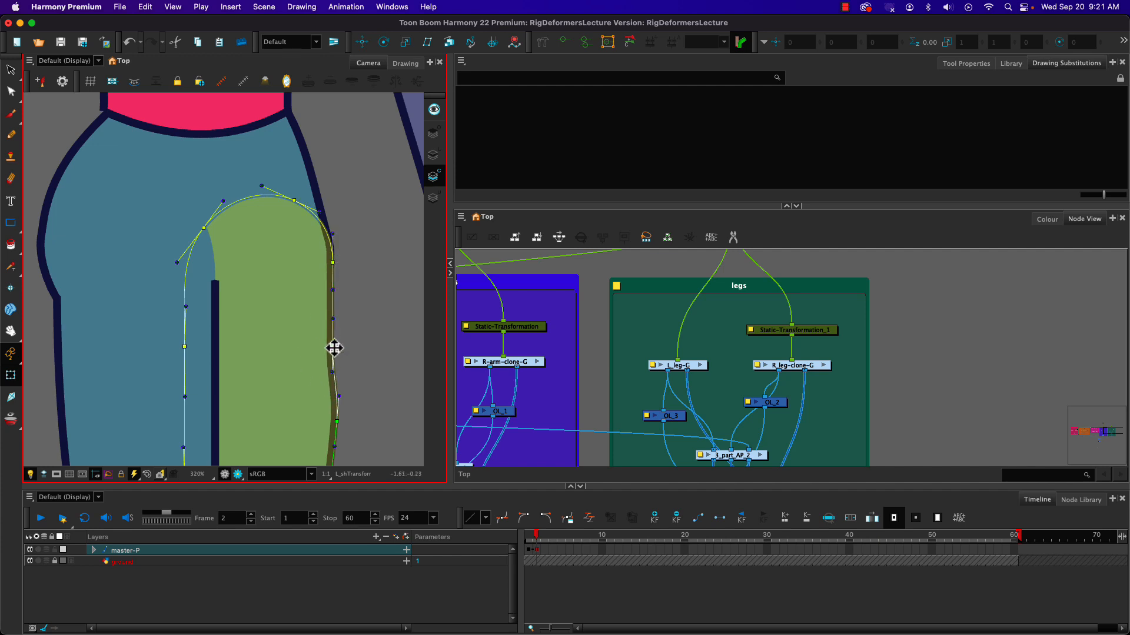
Straighten the lower outer edge of the left shorts leg by pulling its point and curve handle inward, and hide the deformation controls
{"action": "left_click_drag", "start_coordinate": [295, 383], "coordinate": [298, 308]}
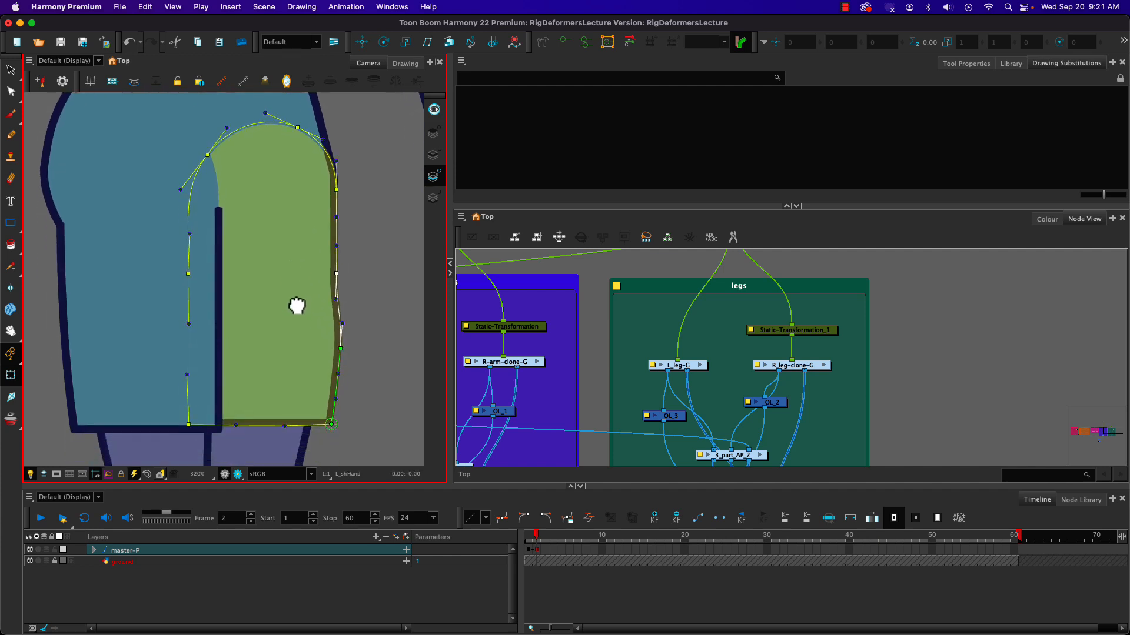
{"action": "left_click_drag", "start_coordinate": [339, 348], "coordinate": [337, 350]}
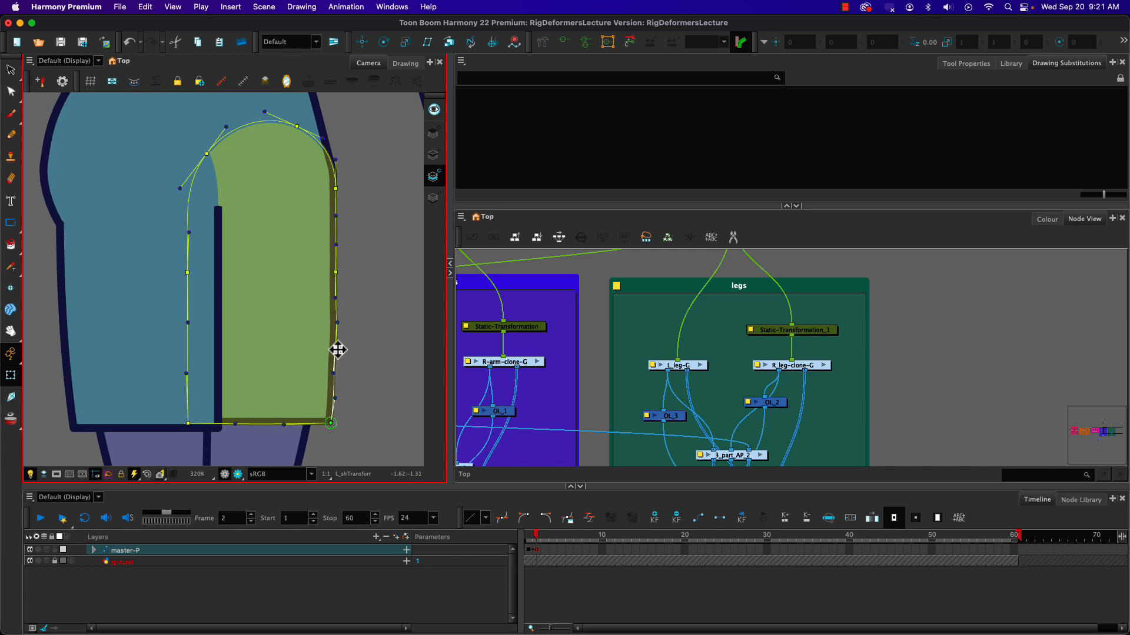
{"action": "left_click_drag", "start_coordinate": [336, 399], "coordinate": [333, 396]}
{"action": "left_click_drag", "start_coordinate": [335, 347], "coordinate": [332, 347]}
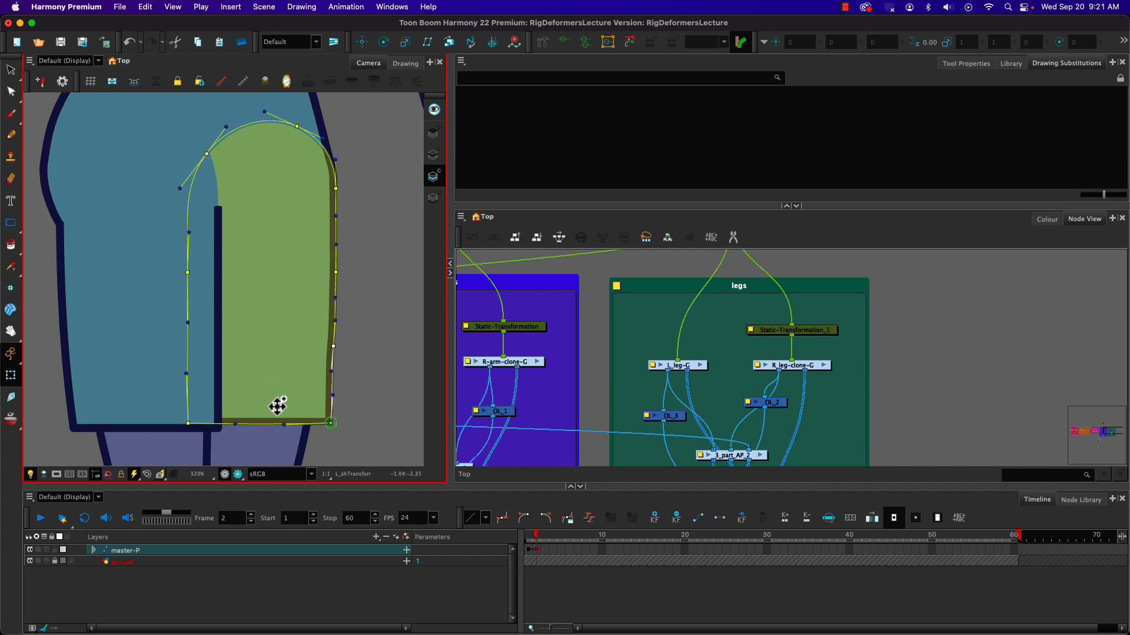
{"action": "left_click", "coordinate": [369, 390]}
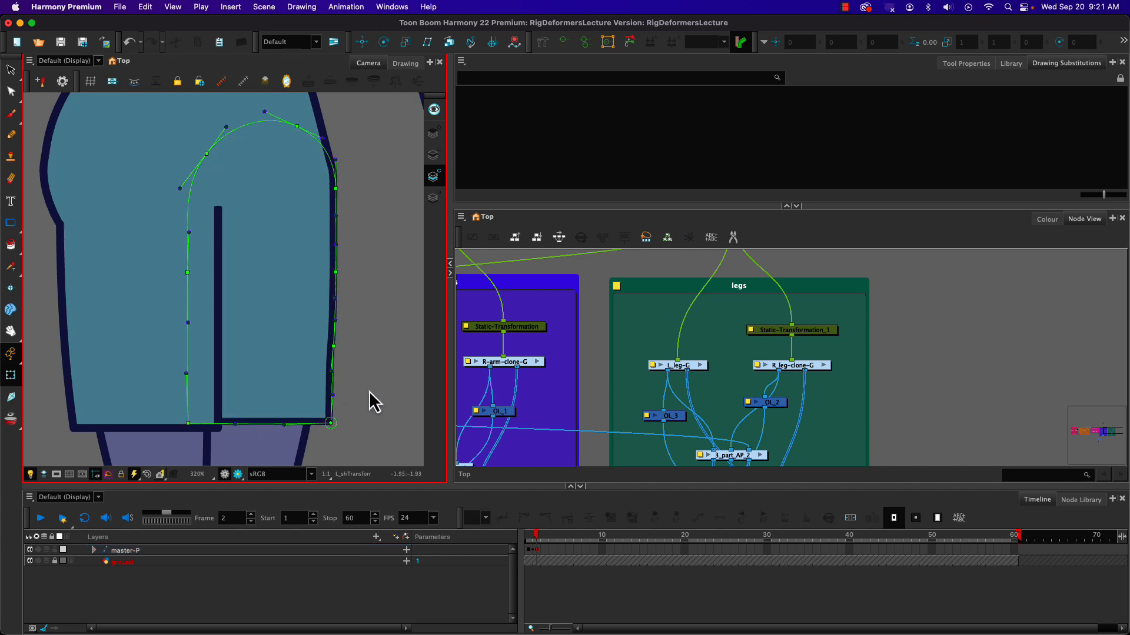
{"action": "left_click", "coordinate": [242, 84]}
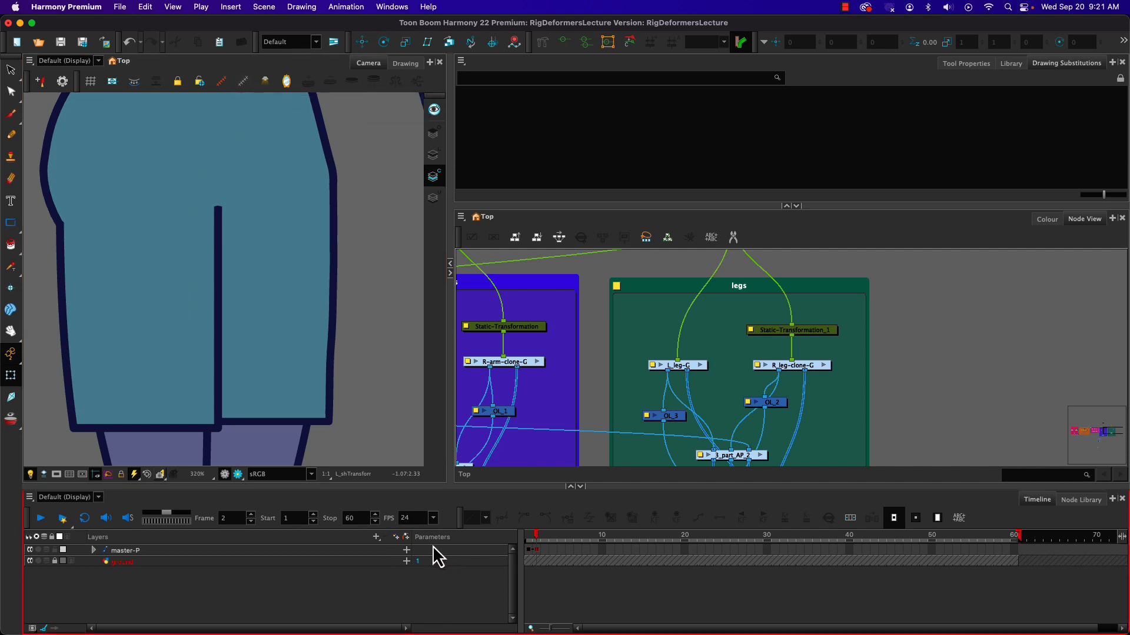
Flip repeatedly between frames 1 and 2 to compare the front-facing and turned shapes of the shorts, and check the whole character
{"action": "key", "text": "comma"}
{"action": "key", "text": "period"}
{"action": "key", "text": "comma"}
{"action": "key", "text": "period"}
{"action": "key", "text": "comma"}
{"action": "key", "text": "period"}
{"action": "key", "text": "comma"}
{"action": "key", "text": "period"}
{"action": "key", "text": "comma"}
{"action": "key", "text": "period"}
{"action": "key", "text": "comma"}
{"action": "key", "text": "period"}
{"action": "key", "text": "comma"}
{"action": "key", "text": "period"}
{"action": "key", "text": "comma"}
{"action": "key", "text": "period"}
{"action": "scroll", "coordinate": [175, 341], "scroll_direction": "down", "scroll_amount": 3}
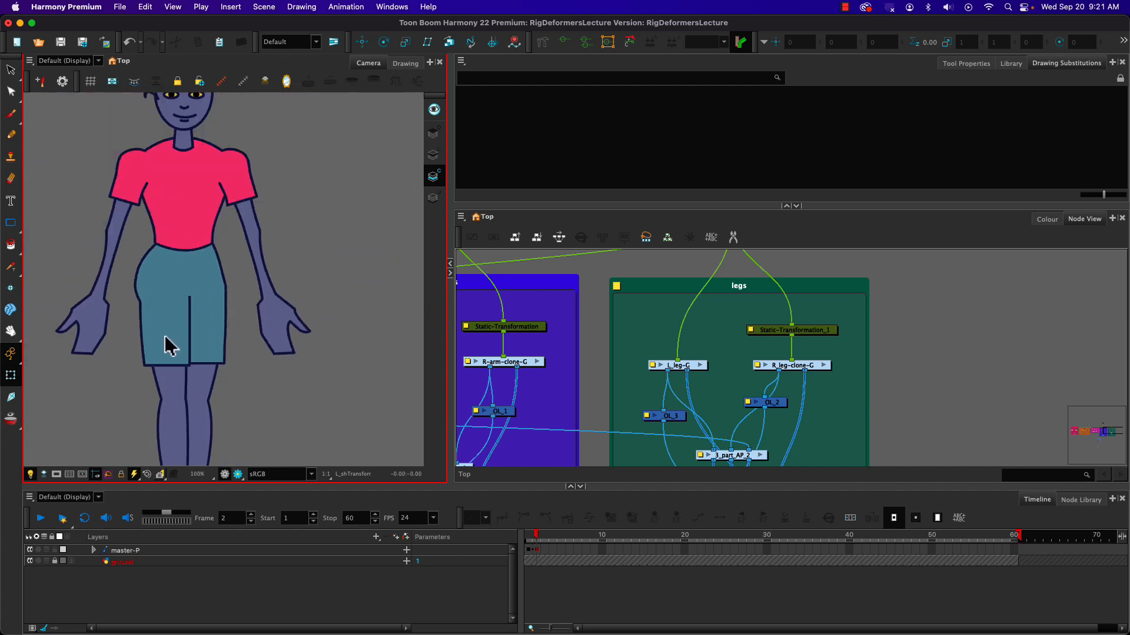
{"action": "scroll", "coordinate": [165, 344], "scroll_direction": "down", "scroll_amount": 3}
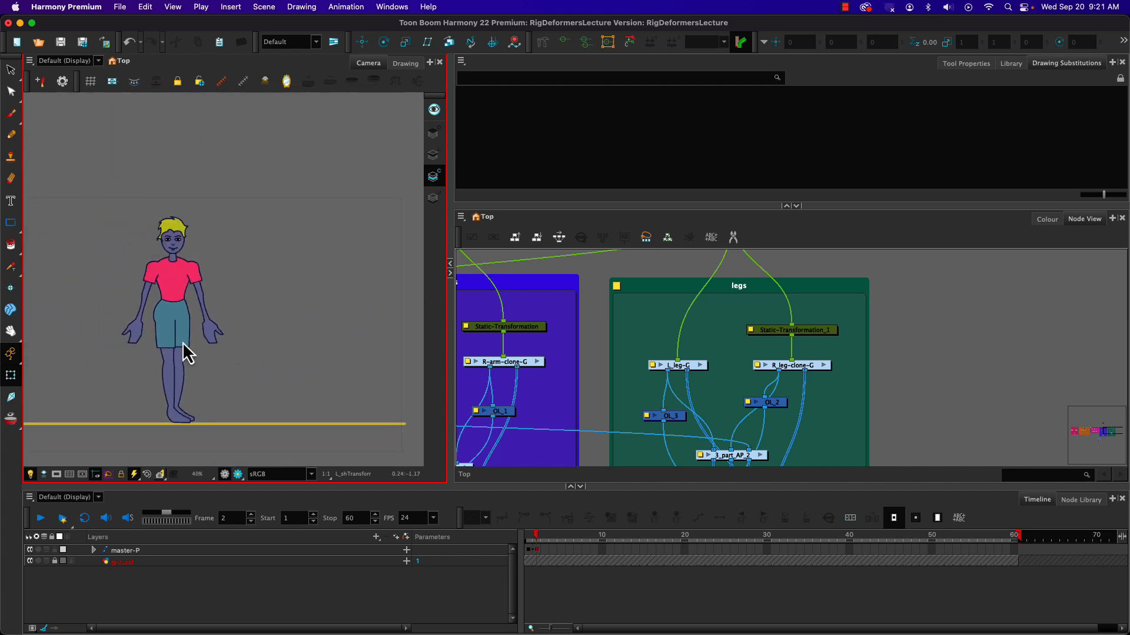
Try the master-P keyframe from frame 2 at frame 6, check the transition from frame 1, and return the keyframe to frame 2
{"action": "left_click", "coordinate": [536, 551]}
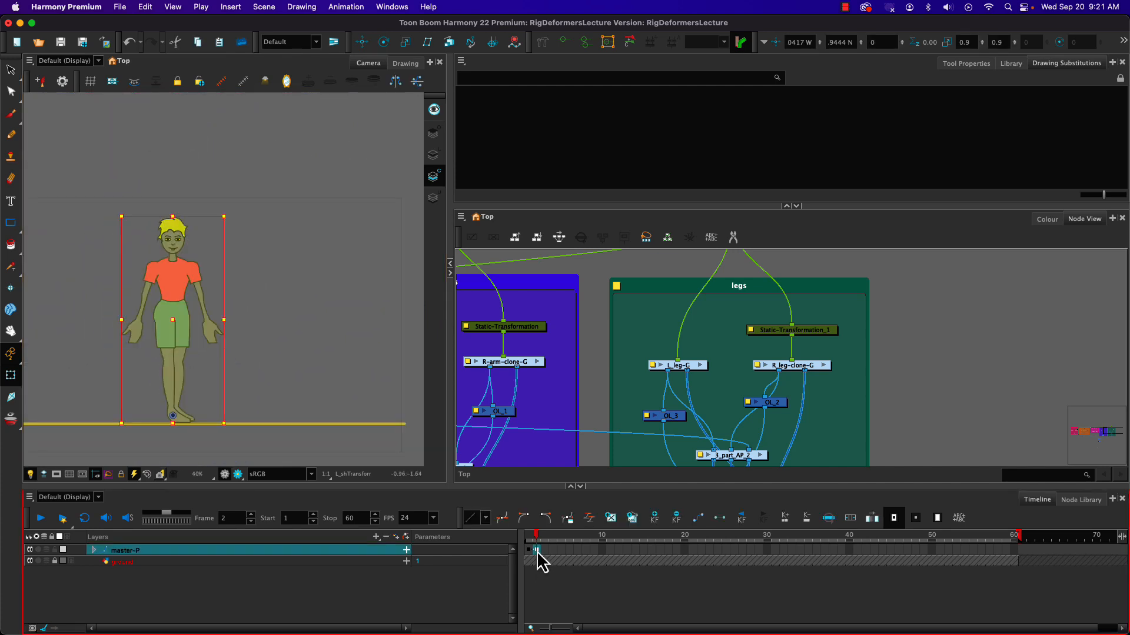
{"action": "left_click", "coordinate": [552, 550]}
{"action": "mouse_move", "coordinate": [536, 538]}
{"action": "left_mouse_down"}
{"action": "mouse_move", "coordinate": [571, 537]}
{"action": "mouse_move", "coordinate": [528, 538]}
{"action": "mouse_move", "coordinate": [570, 537]}
{"action": "mouse_move", "coordinate": [527, 548]}
{"action": "mouse_move", "coordinate": [563, 544]}
{"action": "mouse_move", "coordinate": [534, 540]}
{"action": "left_mouse_up"}
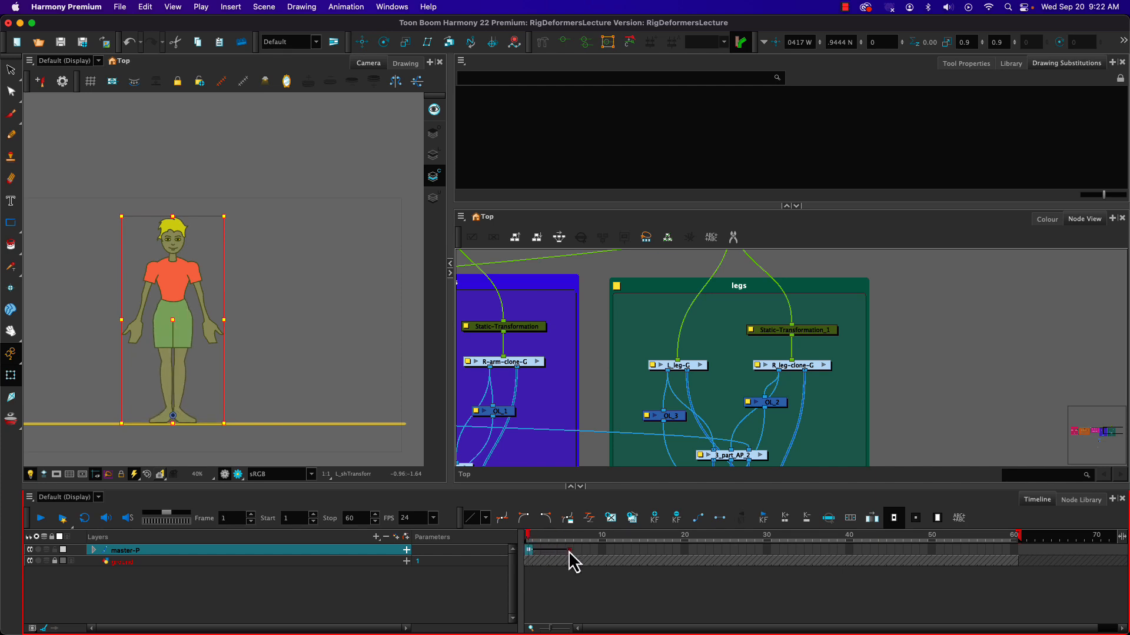
{"action": "left_click", "coordinate": [571, 548]}
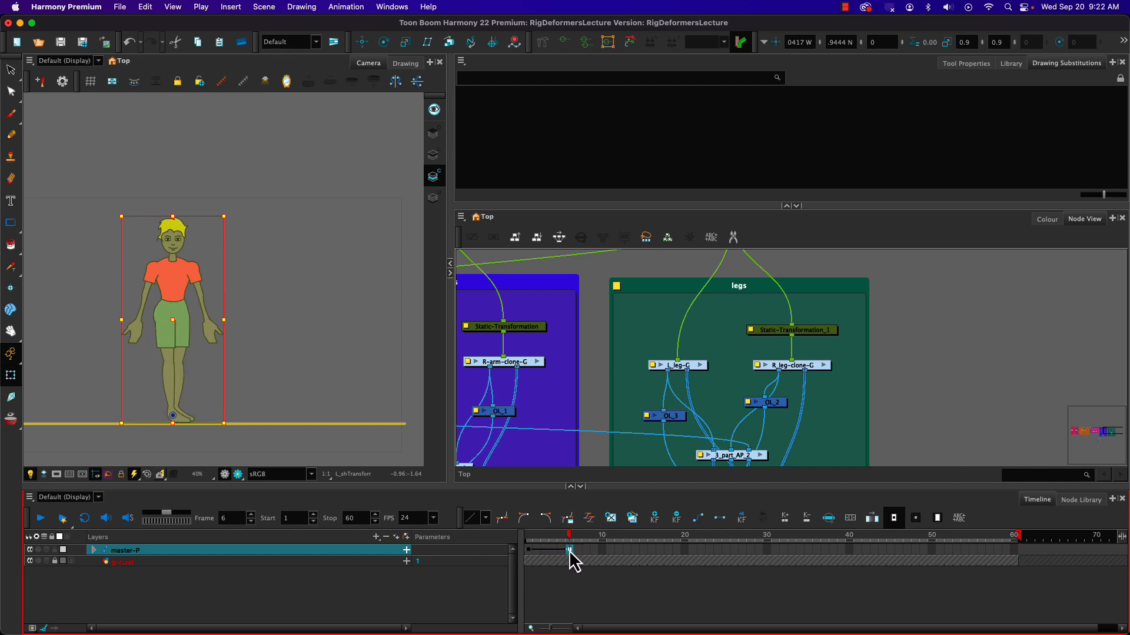
{"action": "left_click", "coordinate": [537, 547]}
{"action": "left_click_drag", "start_coordinate": [534, 542], "coordinate": [532, 549]}
Compare the full character's poses on the adjacent master-P keyframes at frames 1 and 2
{"action": "left_click", "coordinate": [529, 552]}
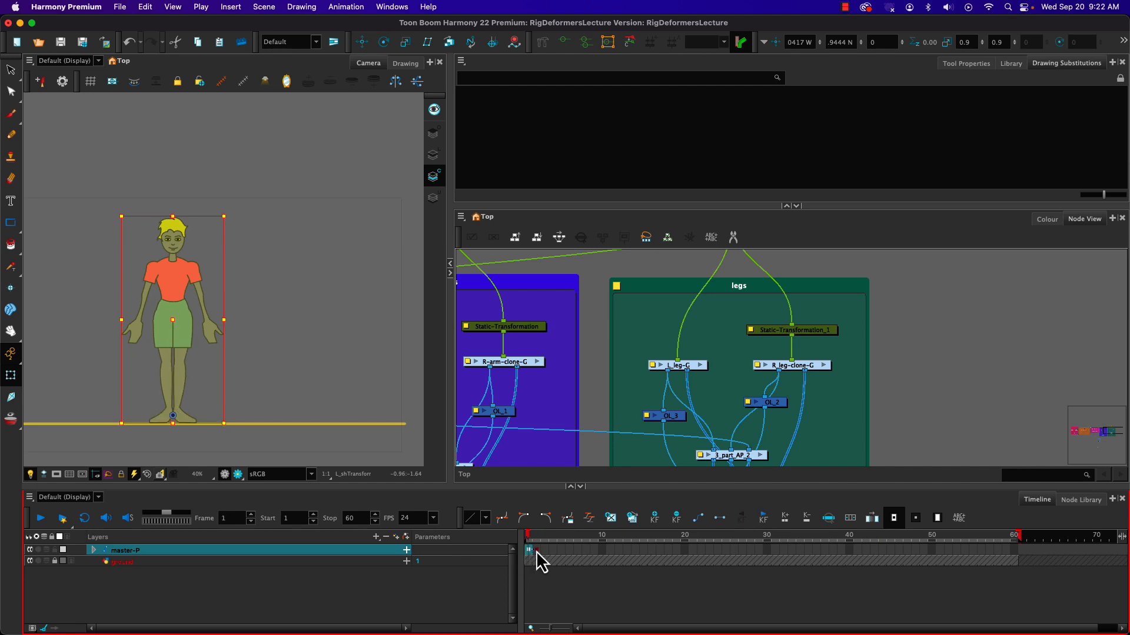
{"action": "left_click", "coordinate": [535, 550]}
{"action": "left_click", "coordinate": [530, 550]}
{"action": "left_click", "coordinate": [537, 549]}
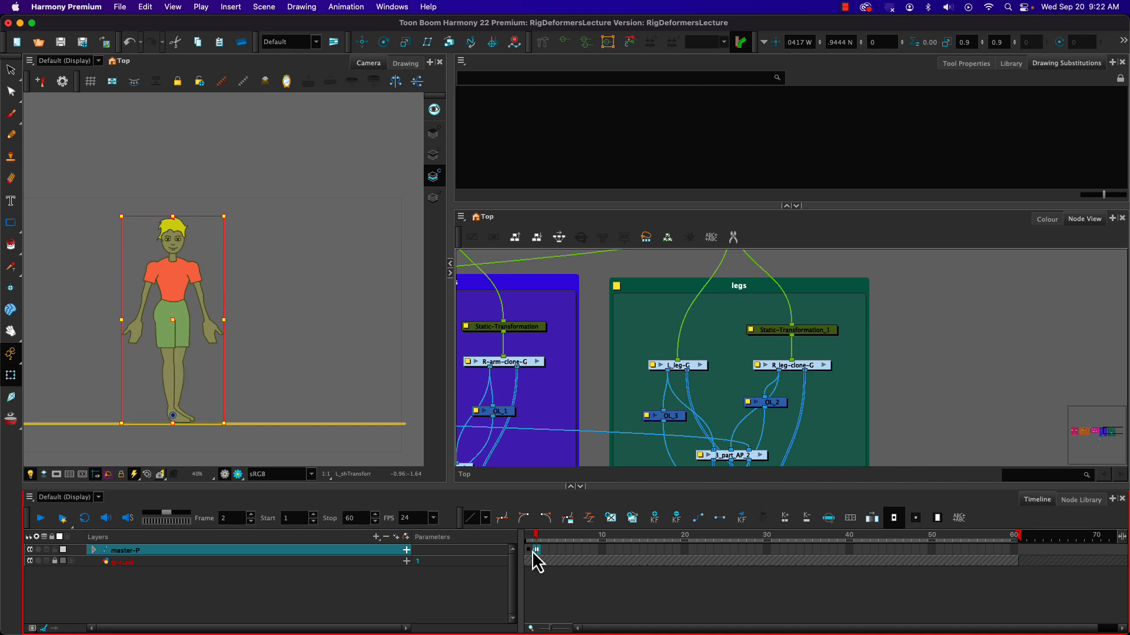
{"action": "left_click", "coordinate": [529, 551]}
{"action": "left_click", "coordinate": [536, 551]}
{"action": "key", "text": "comma"}
{"action": "key", "text": "period"}
{"action": "key", "text": "comma"}
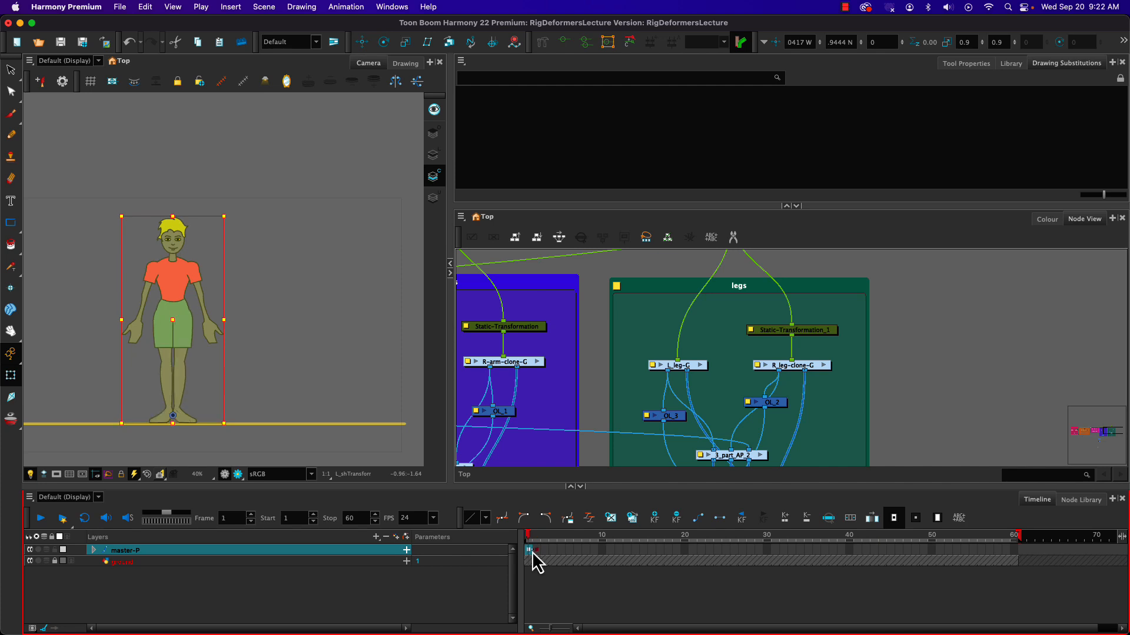
{"action": "key", "text": "period"}
{"action": "key", "text": "comma"}
{"action": "key", "text": "period"}
{"action": "key", "text": "comma"}
{"action": "key", "text": "period"}
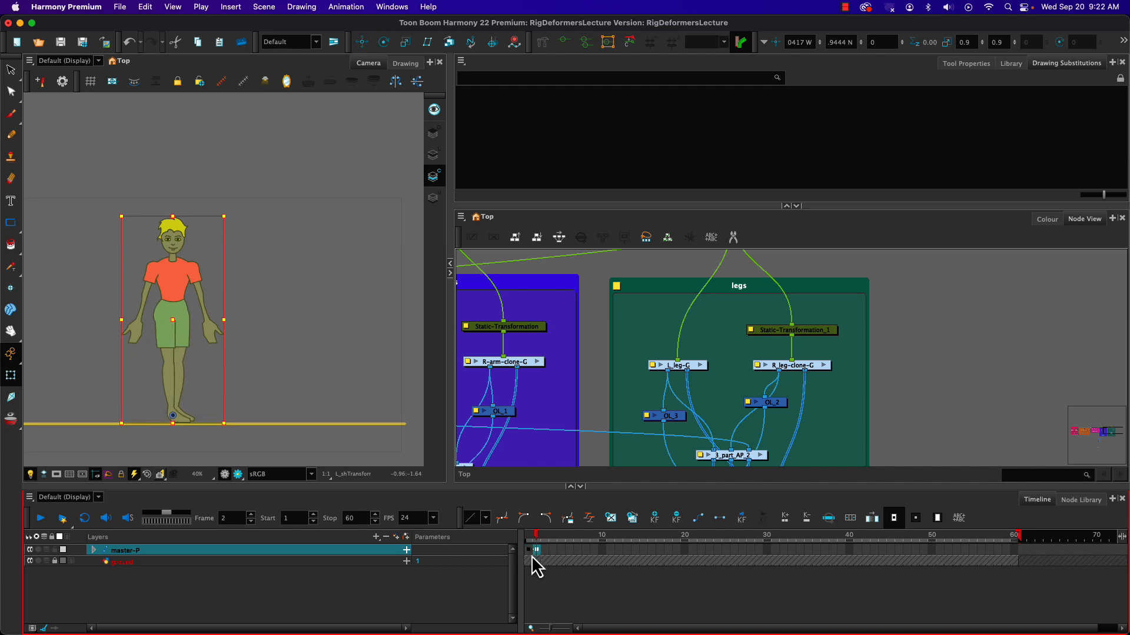
{"action": "key", "text": "comma"}
{"action": "key", "text": "period"}
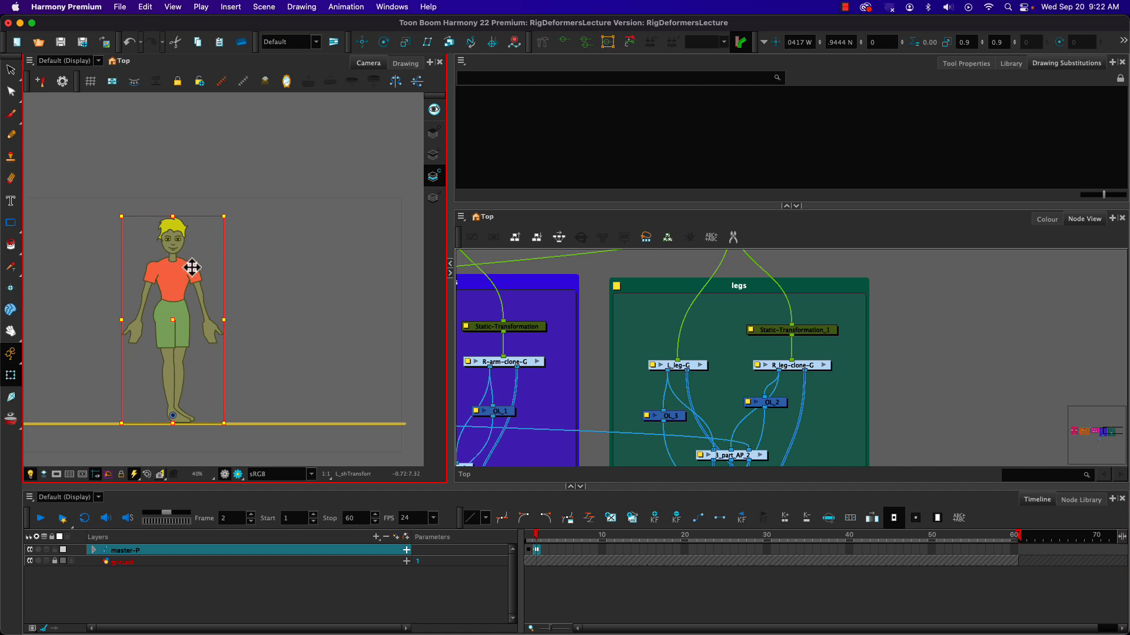
Select the whole left arm through its sleeve's parent peg and move it inward toward the torso at frame 2
{"action": "left_click", "coordinate": [97, 242]}
{"action": "scroll", "coordinate": [162, 287], "scroll_direction": "up", "scroll_amount": 3}
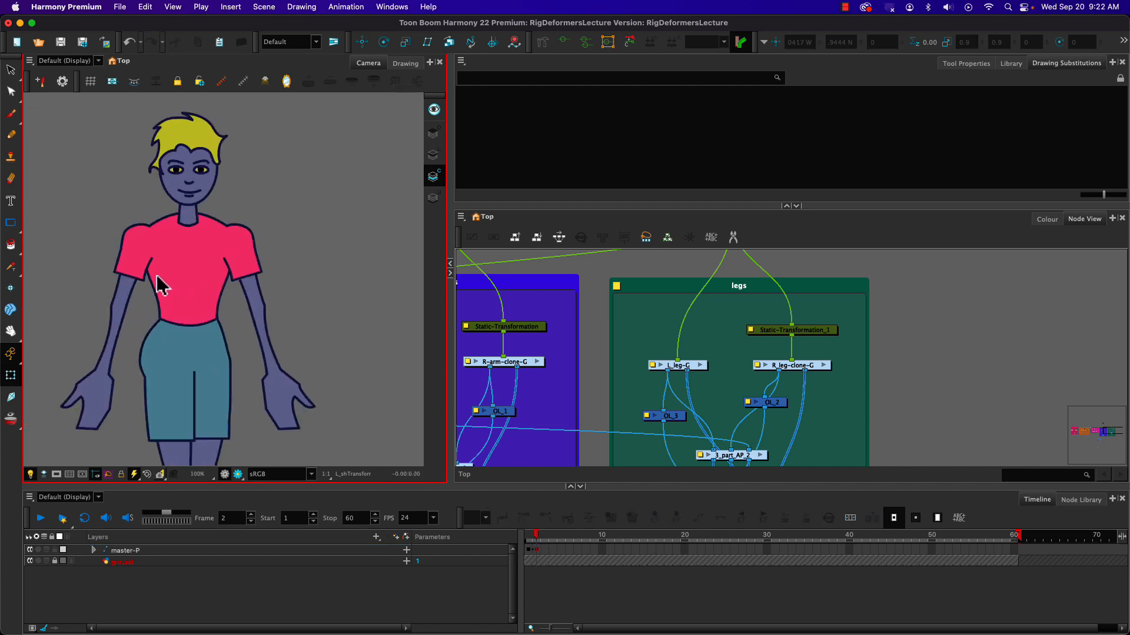
{"action": "scroll", "coordinate": [158, 284], "scroll_direction": "up", "scroll_amount": 1}
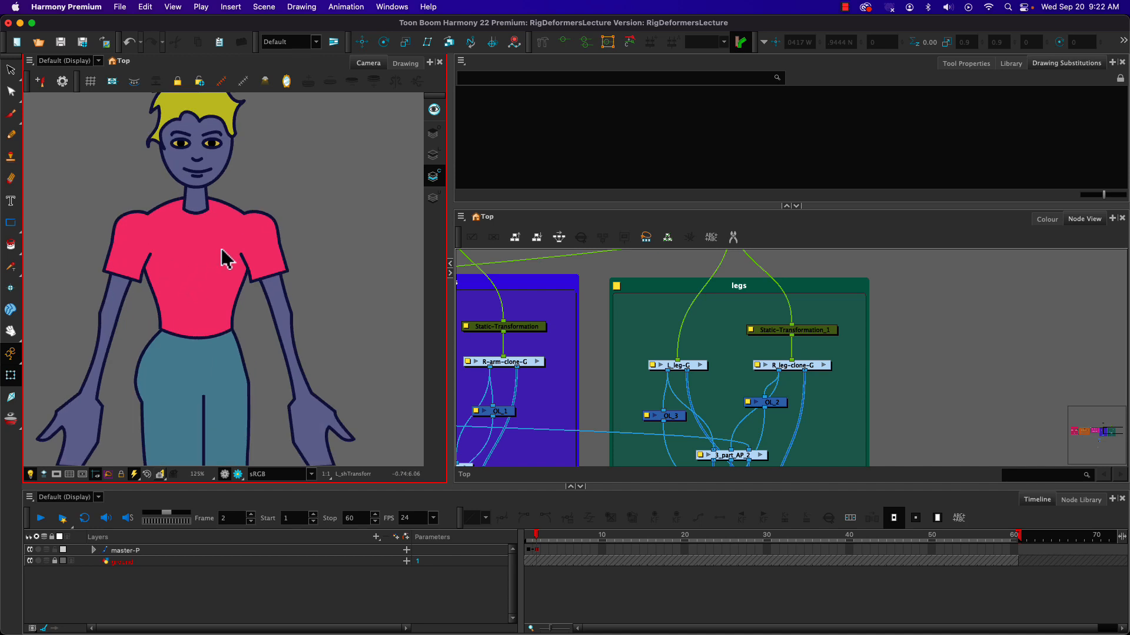
{"action": "left_click", "coordinate": [254, 247]}
{"action": "key", "text": "b"}
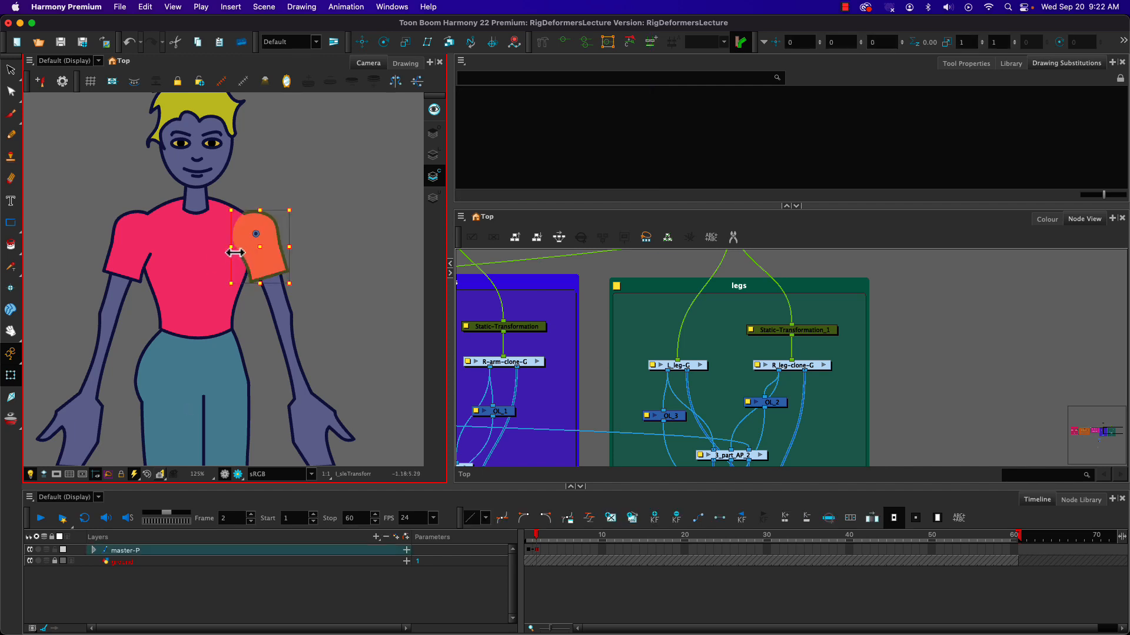
{"action": "key", "text": "b"}
{"action": "left_click_drag", "start_coordinate": [244, 243], "coordinate": [234, 257]}
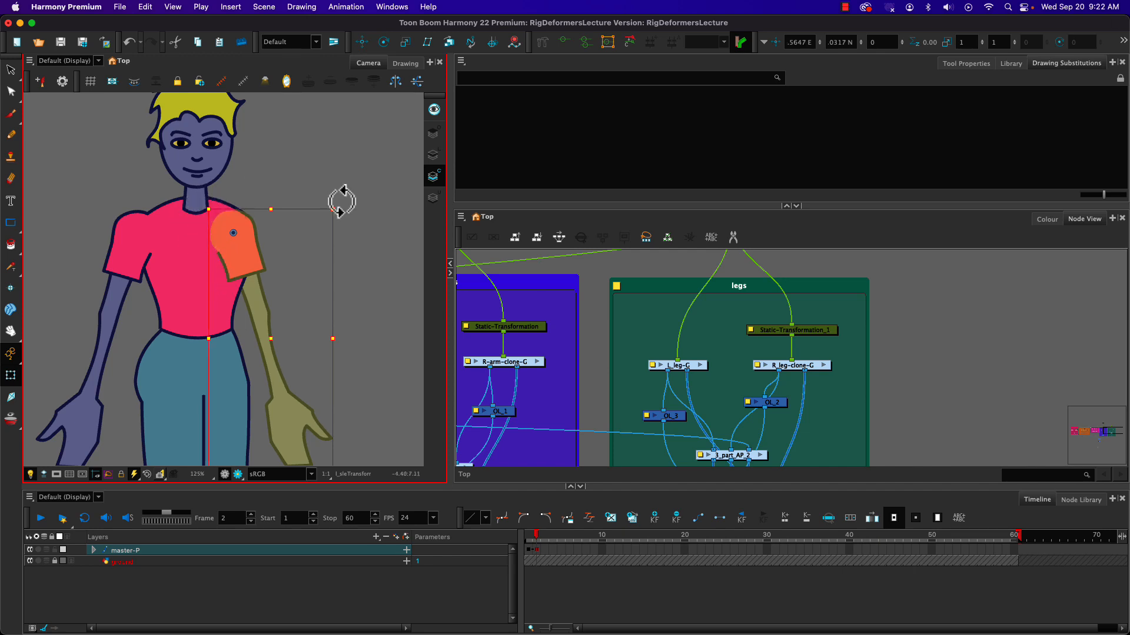
Rotate the left arm to hang nearly straight down beside the body and nudge it behind the shirt and shorts
{"action": "left_click_drag", "start_coordinate": [342, 203], "coordinate": [348, 229]}
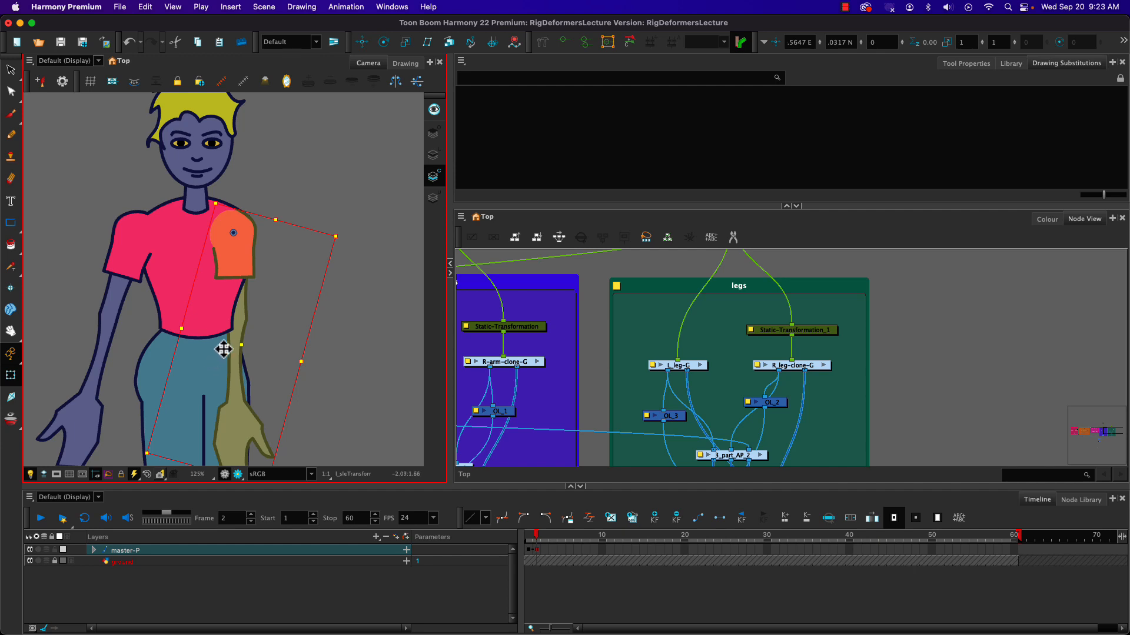
{"action": "key", "text": "alt+Up"}
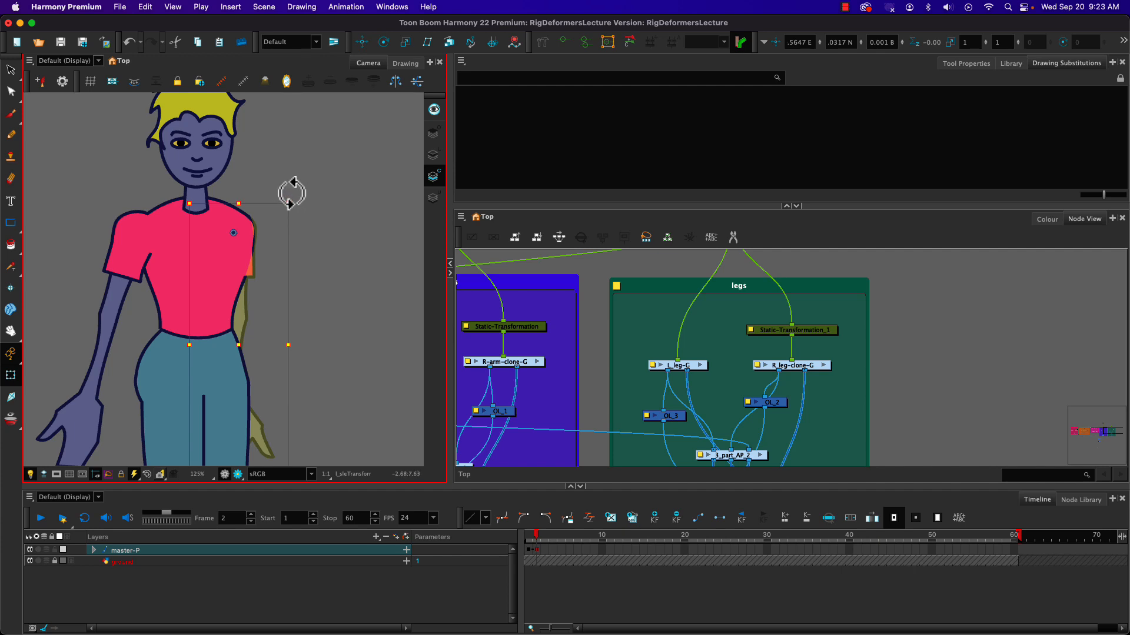
{"action": "left_click_drag", "start_coordinate": [291, 192], "coordinate": [285, 182]}
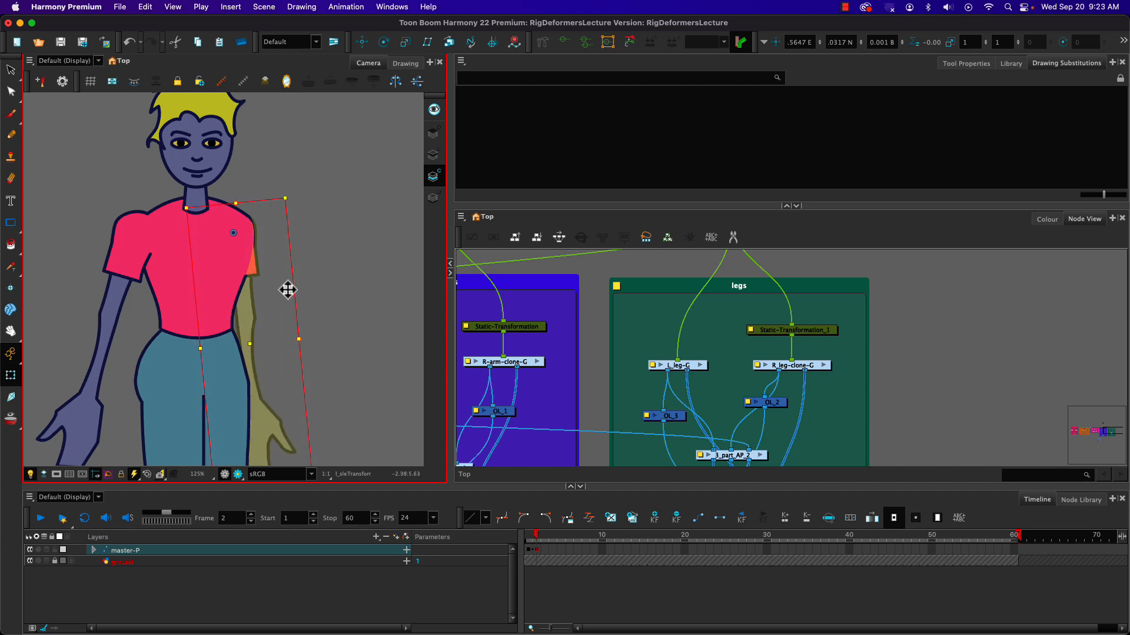
{"action": "left_click", "coordinate": [320, 396]}
Select the left forearm together with its hand, rotate it outward from the elbow, and compare the pose with frame 1
{"action": "left_click", "coordinate": [251, 358]}
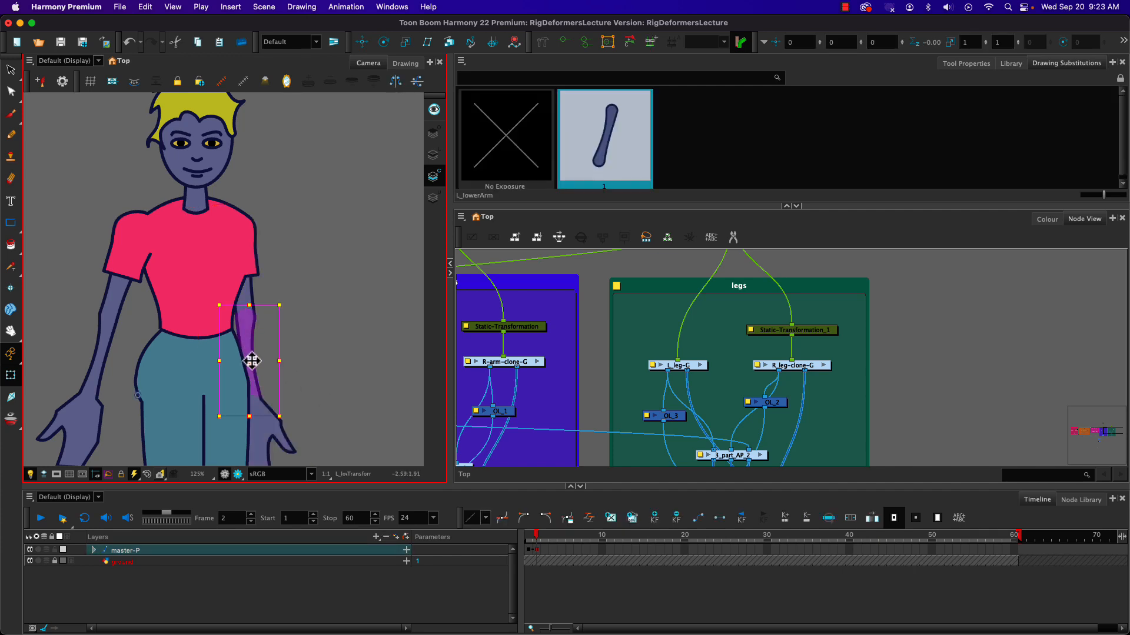
{"action": "key", "text": "b"}
{"action": "key", "text": "b"}
{"action": "key", "text": "b"}
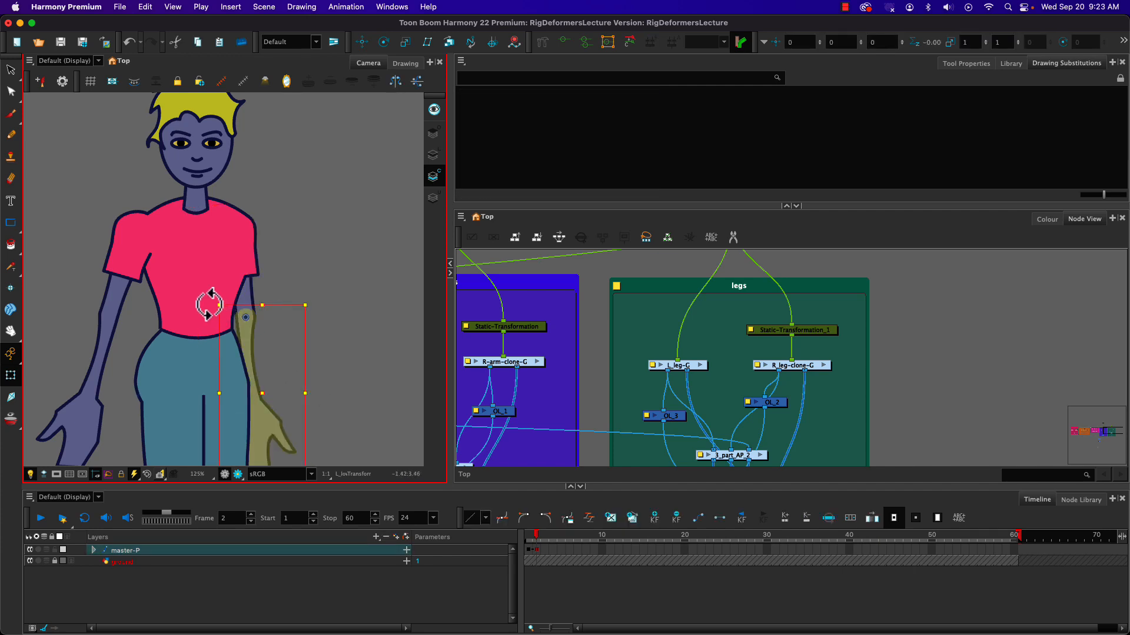
{"action": "mouse_move", "coordinate": [212, 305]}
{"action": "left_mouse_down"}
{"action": "mouse_move", "coordinate": [207, 313]}
{"action": "mouse_move", "coordinate": [227, 318]}
{"action": "left_mouse_up"}
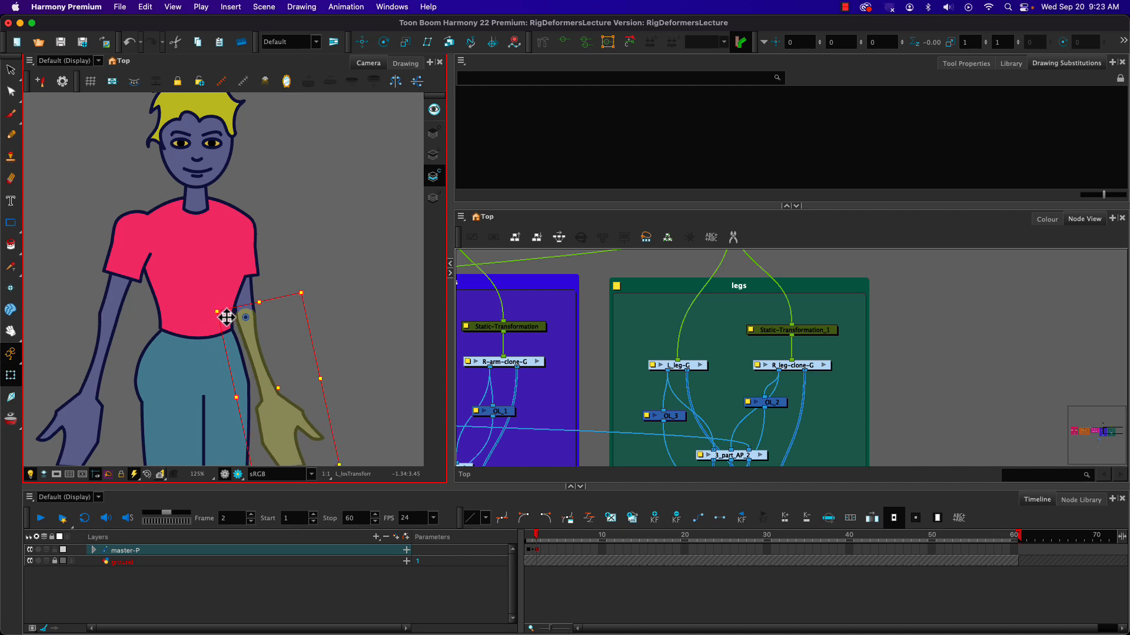
{"action": "key", "text": "comma"}
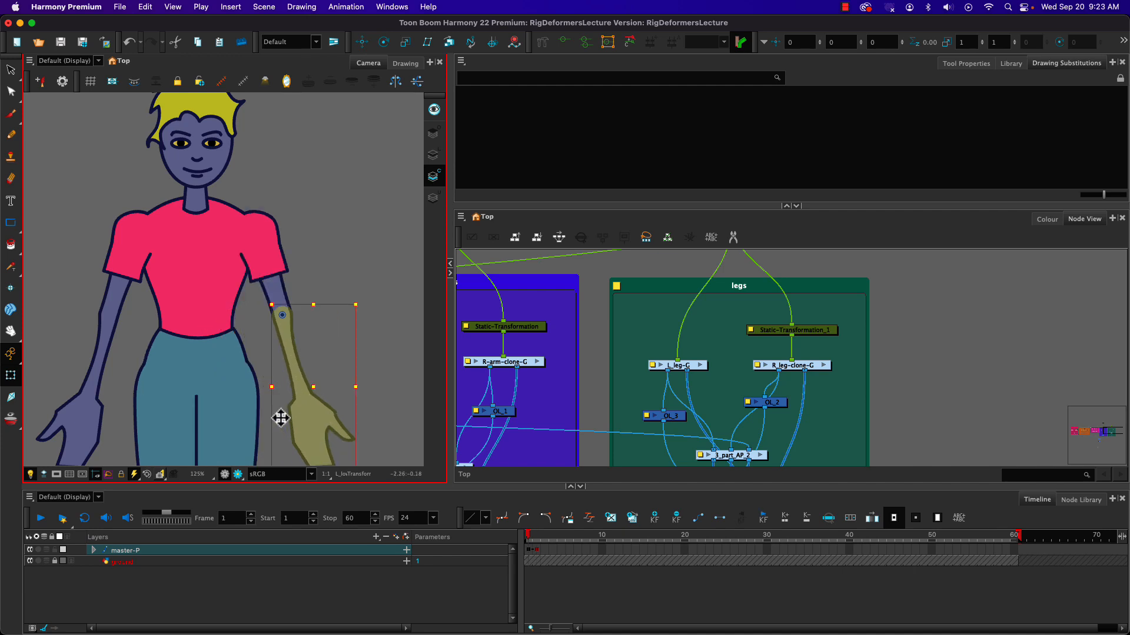
Compare the outward-rotated forearm's pose between frames 1 and 2
{"action": "key", "text": "period"}
{"action": "key", "text": "comma"}
{"action": "key", "text": "period"}
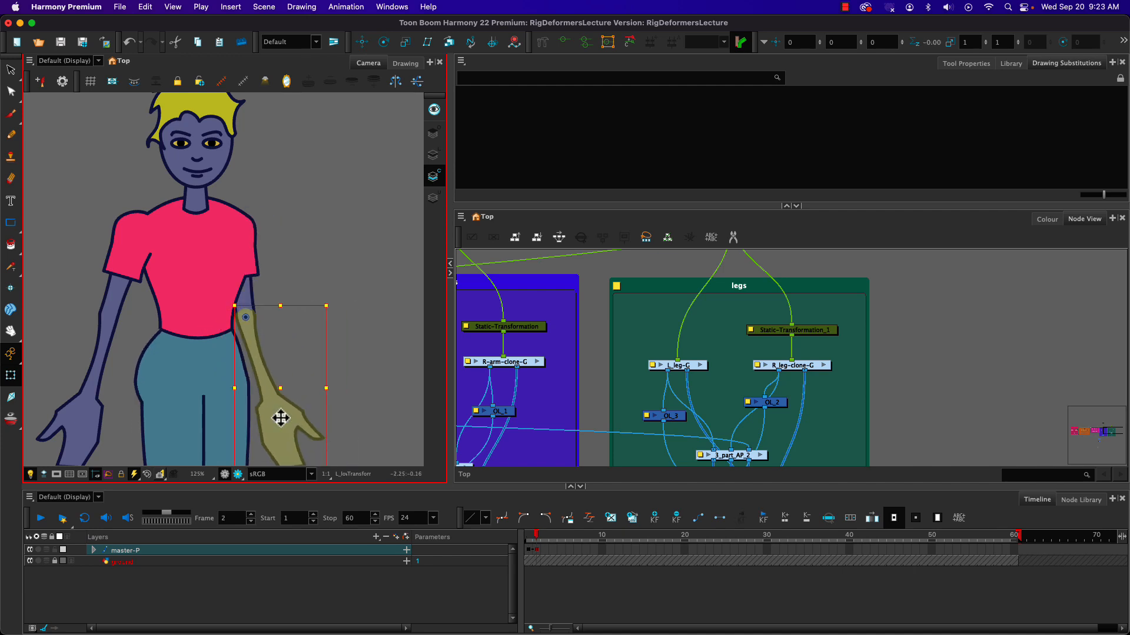
{"action": "key", "text": "comma"}
{"action": "key", "text": "period"}
At frame 2, move the whole opposite arm inward through its sleeve's parent peg, rotate it to hang straighter, and nudge it in front of the body
{"action": "left_click", "coordinate": [130, 239]}
{"action": "key", "text": "b"}
{"action": "key", "text": "b"}
{"action": "key", "text": "b"}
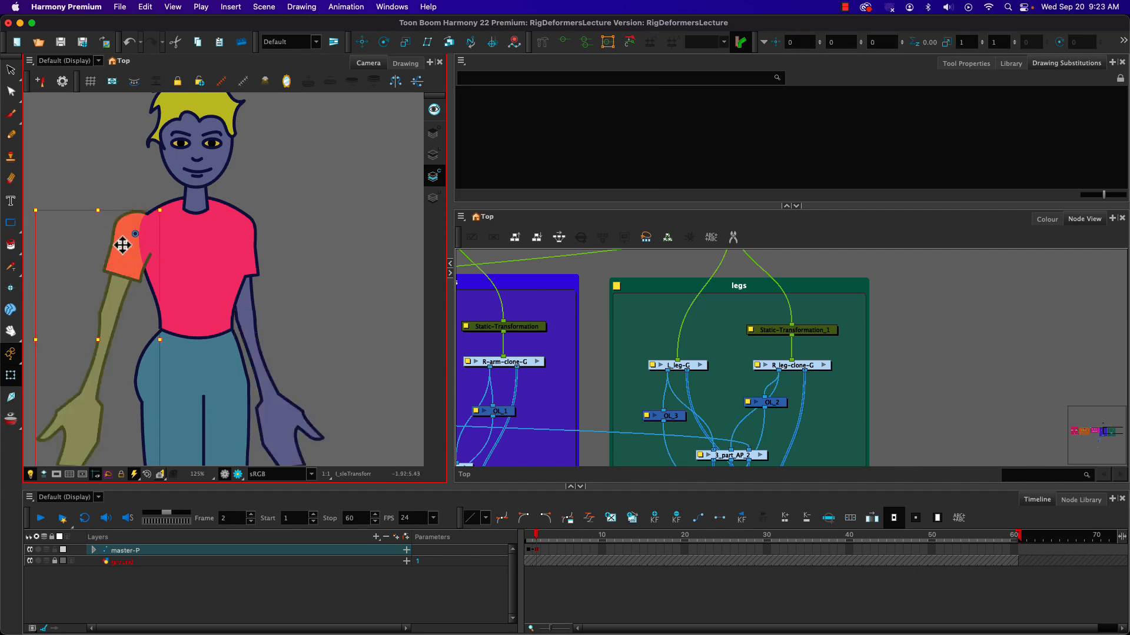
{"action": "left_click_drag", "start_coordinate": [125, 258], "coordinate": [146, 255]}
{"action": "left_click_drag", "start_coordinate": [48, 200], "coordinate": [48, 222]}
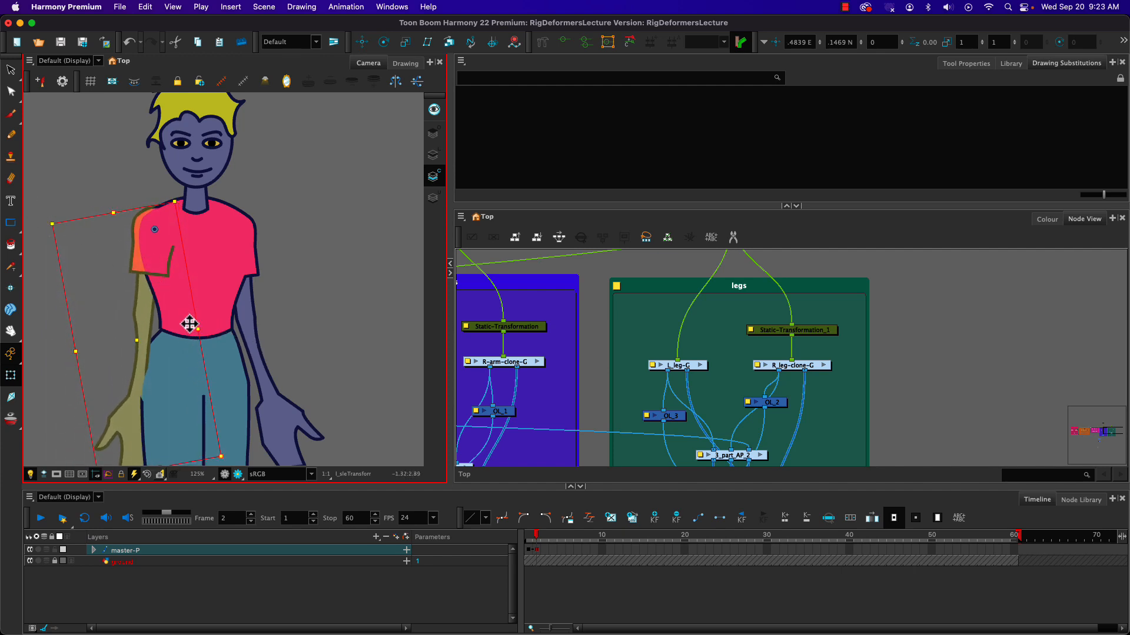
{"action": "key", "text": "super+z"}
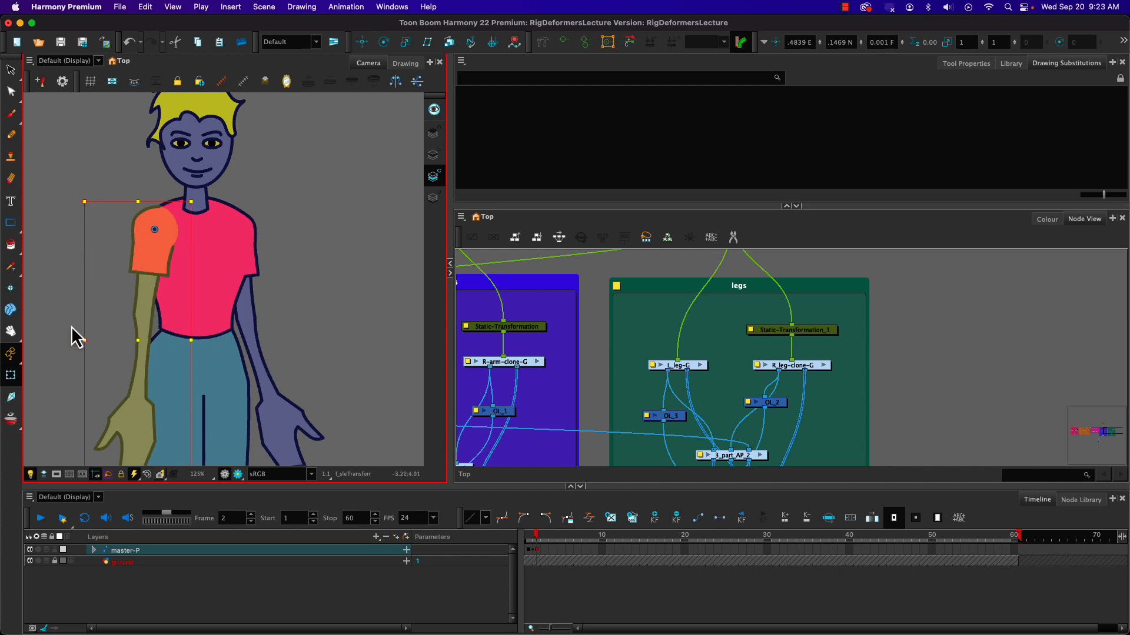
Swap the drawing of the L_hand layer on this arm to substitution 2
{"action": "left_click", "coordinate": [98, 406]}
{"action": "left_click", "coordinate": [130, 434]}
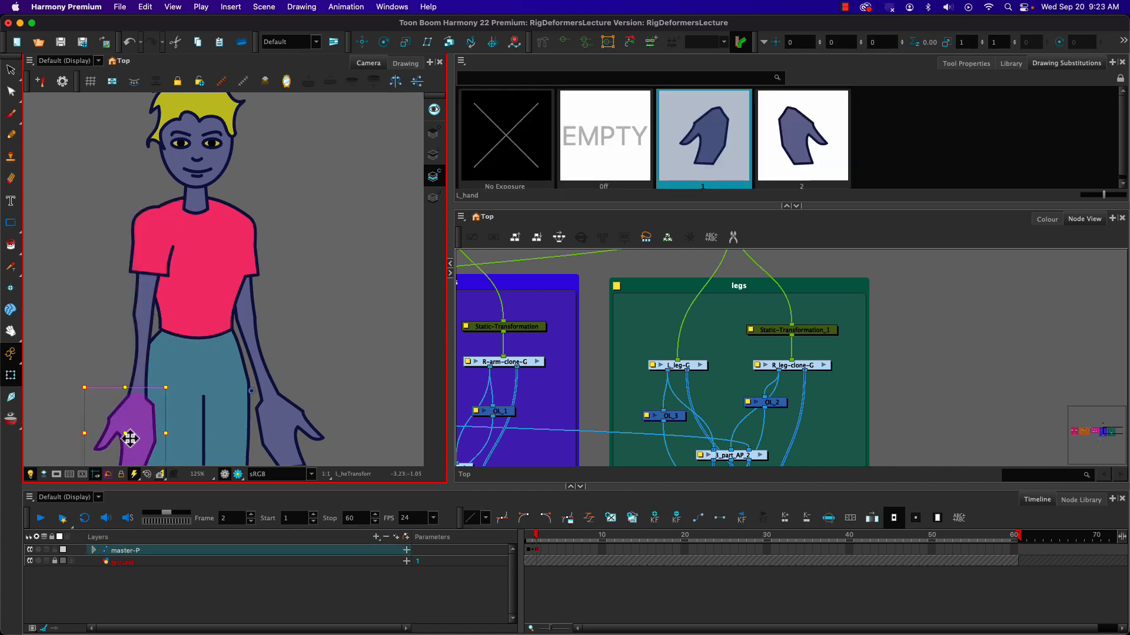
{"action": "key", "text": "equal"}
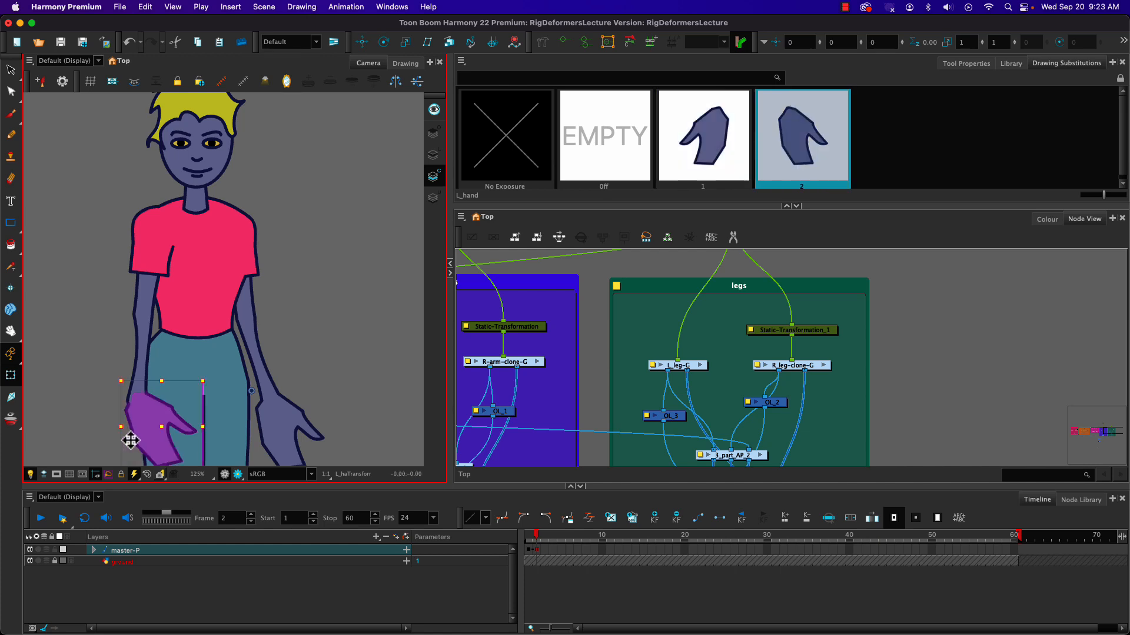
Try rotating the substituted hand at the wrist, then undo the rotation
{"action": "left_click_drag", "start_coordinate": [111, 382], "coordinate": [132, 361]}
{"action": "key", "text": "super+z"}
{"action": "left_click", "coordinate": [104, 360]}
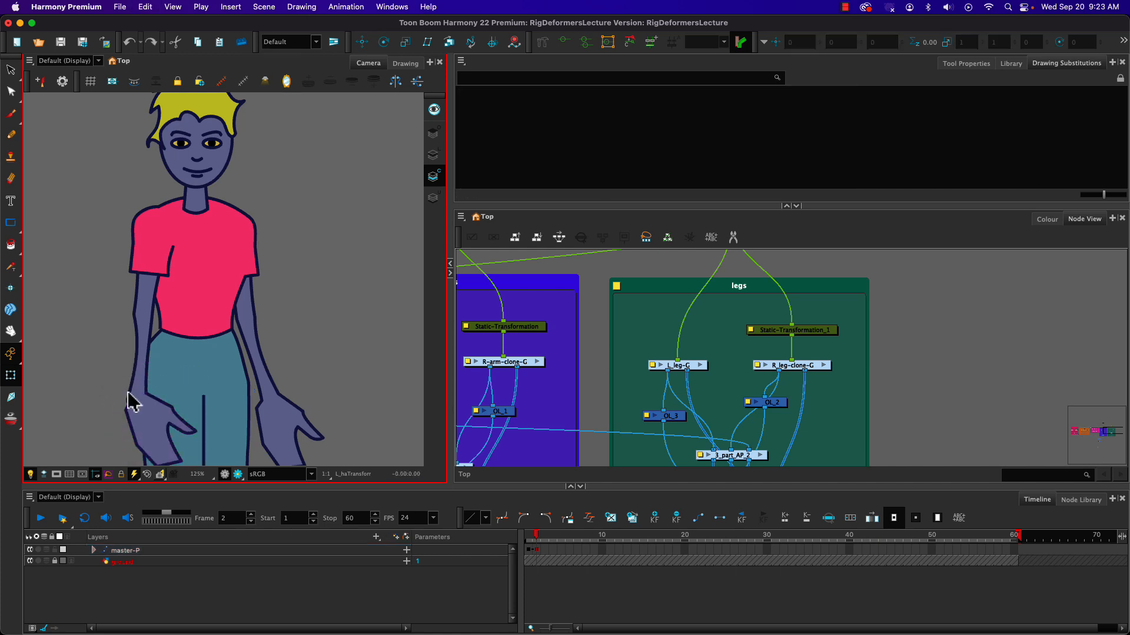
{"action": "left_click", "coordinate": [146, 431]}
{"action": "key", "text": "b"}
{"action": "key", "text": "b"}
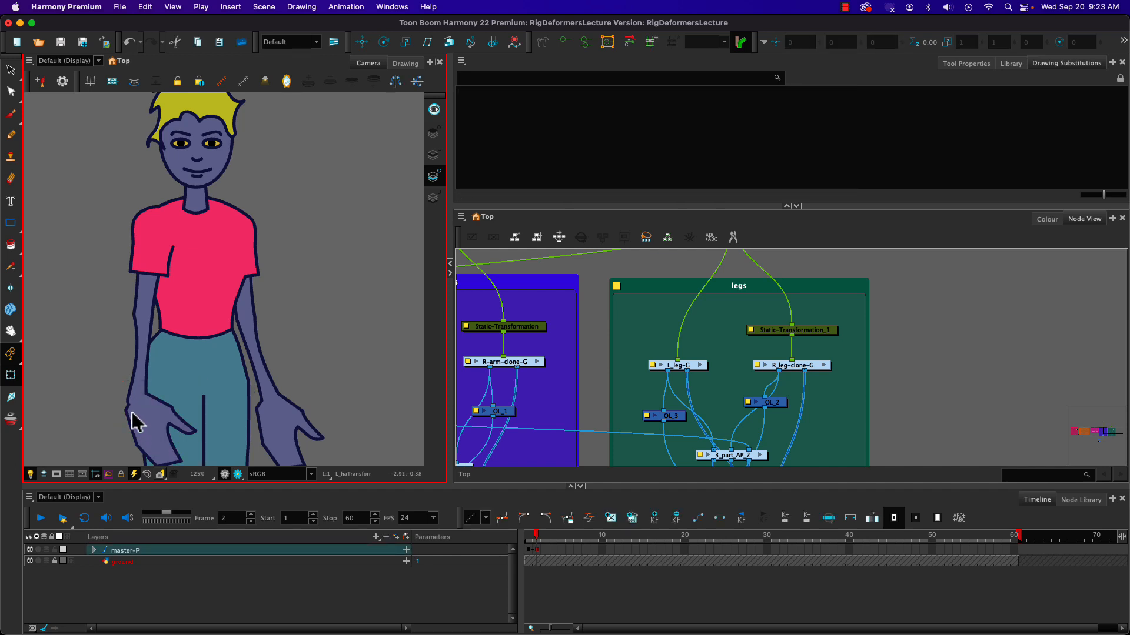
{"action": "mouse_move", "coordinate": [112, 380]}
{"action": "left_mouse_down"}
{"action": "mouse_move", "coordinate": [131, 356]}
{"action": "mouse_move", "coordinate": [124, 368]}
{"action": "left_mouse_up"}
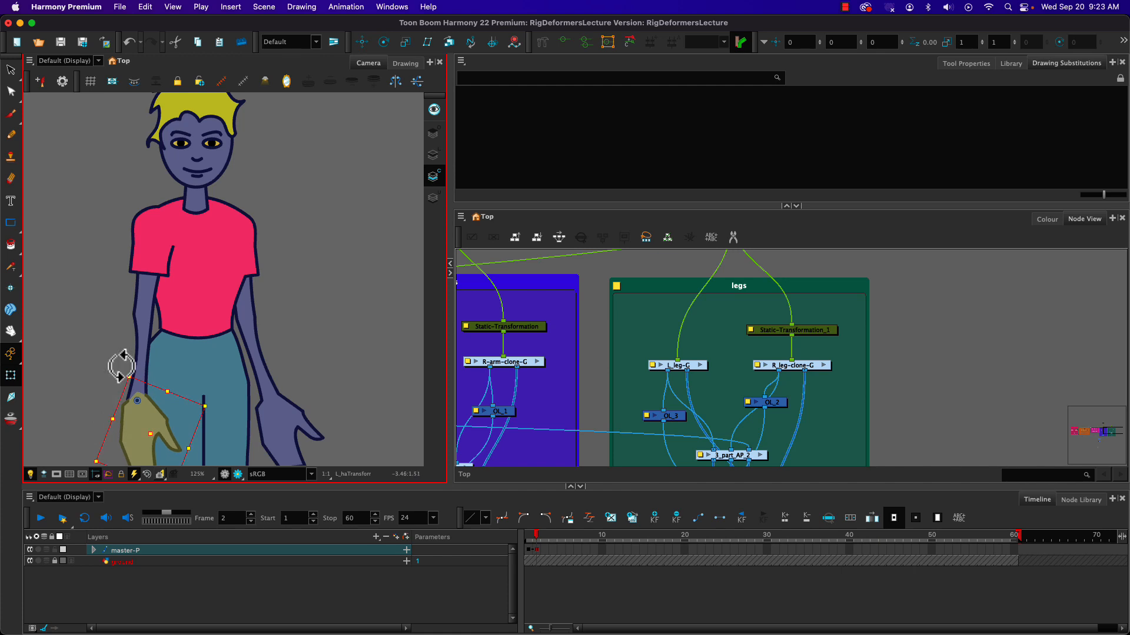
{"action": "key", "text": "ctrl+z"}
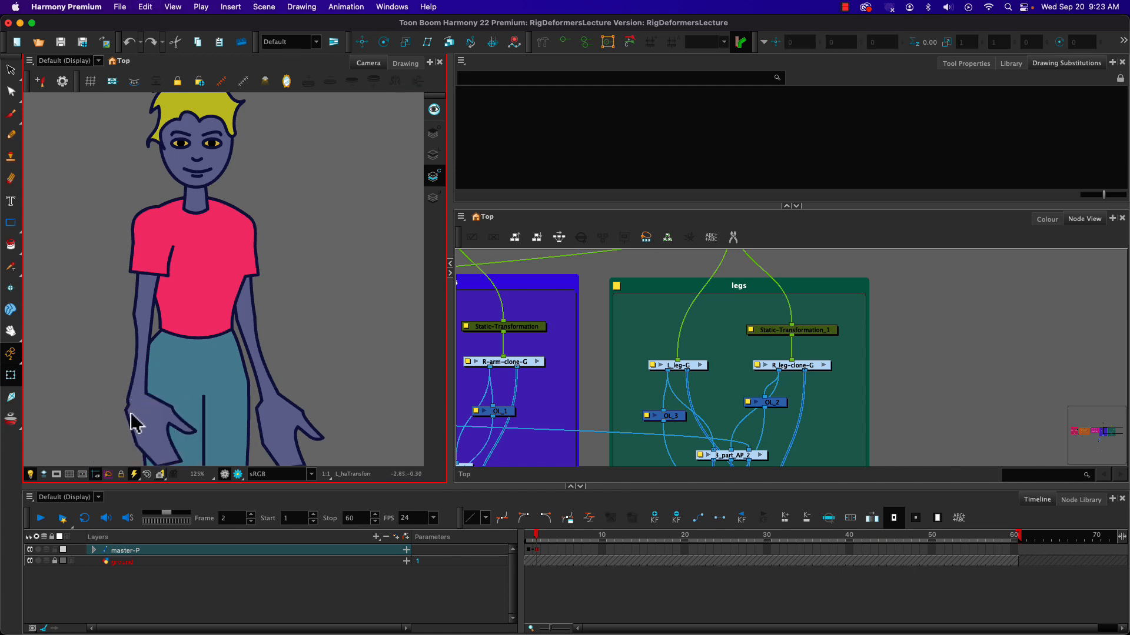
Locate the hand's drawing in the node network, select its L_hand-P peg, and rotate the hand at the wrist to point downward
{"action": "left_click", "coordinate": [150, 430]}
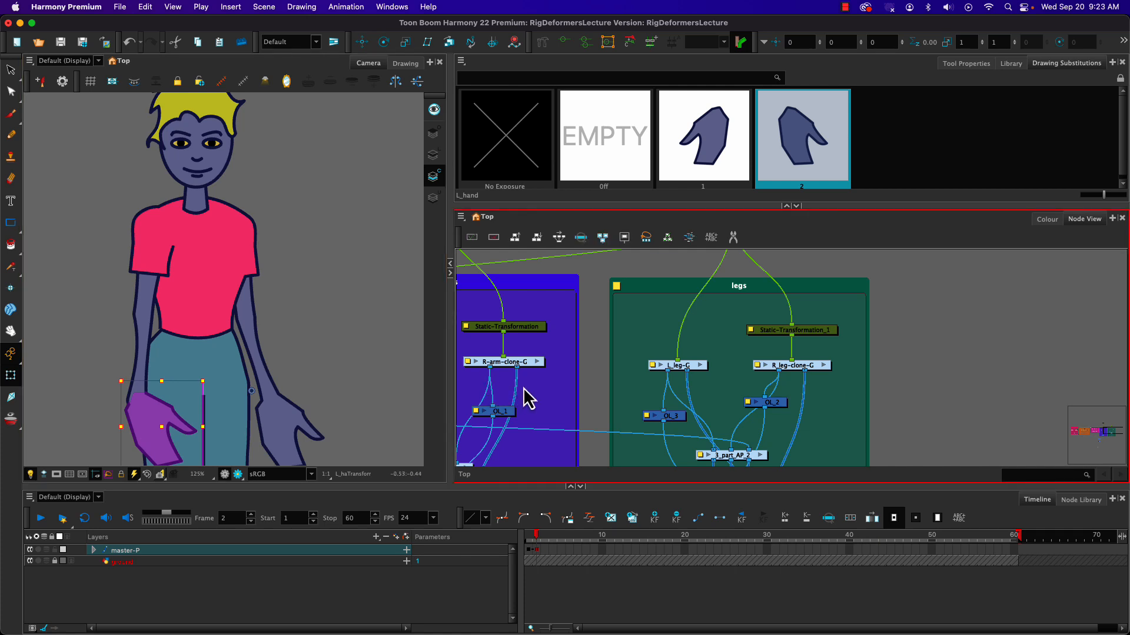
{"action": "key", "text": "o"}
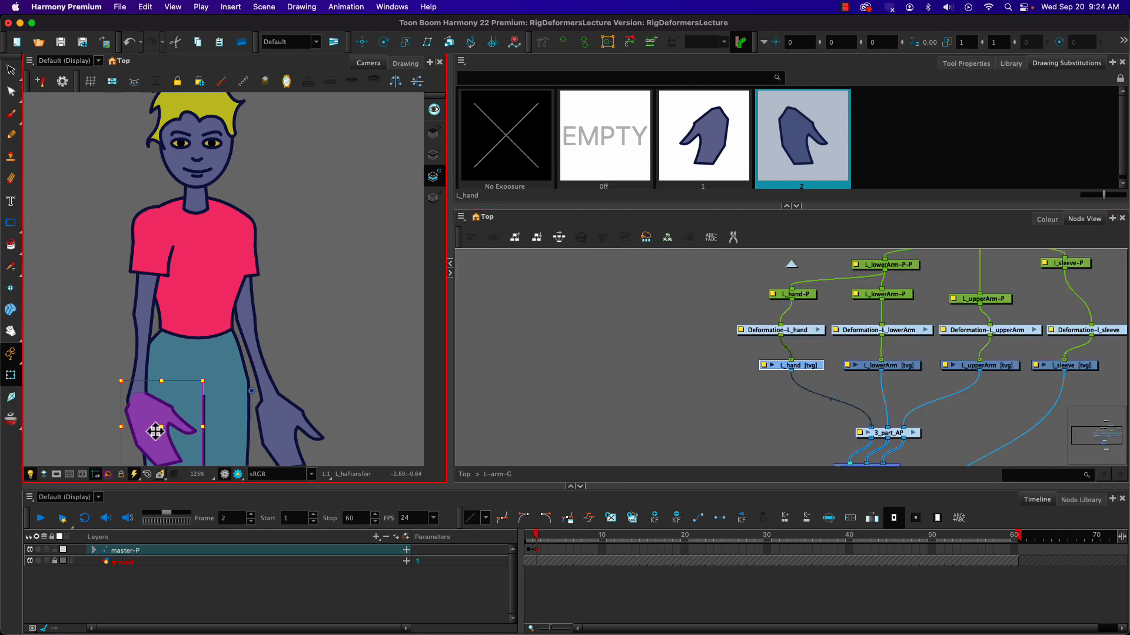
{"action": "key", "text": "Escape"}
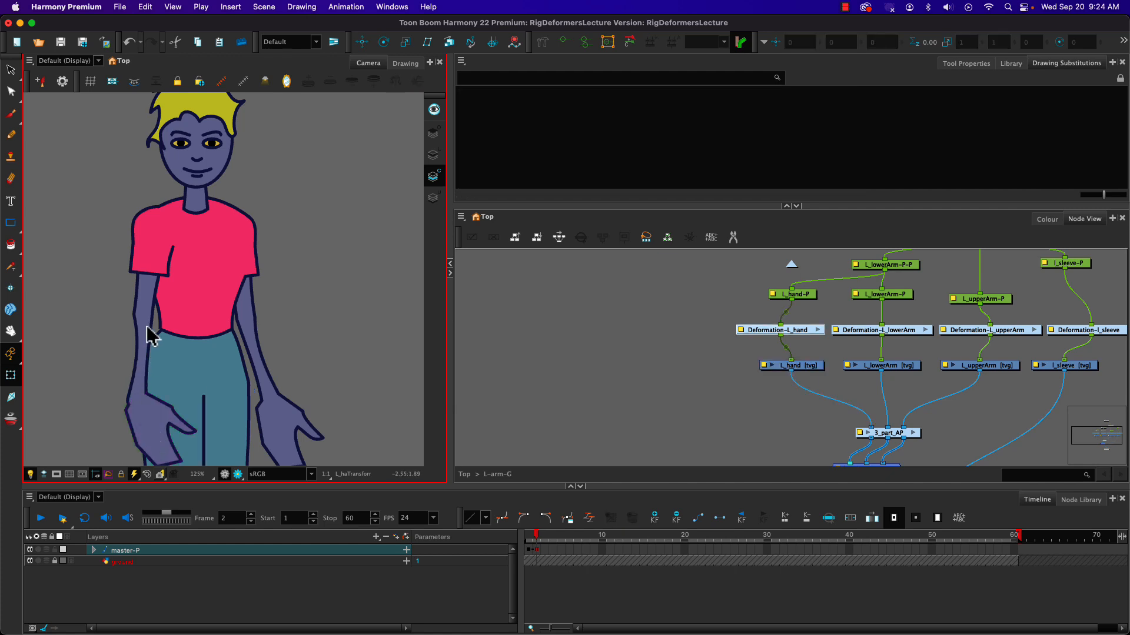
{"action": "left_click", "coordinate": [153, 432]}
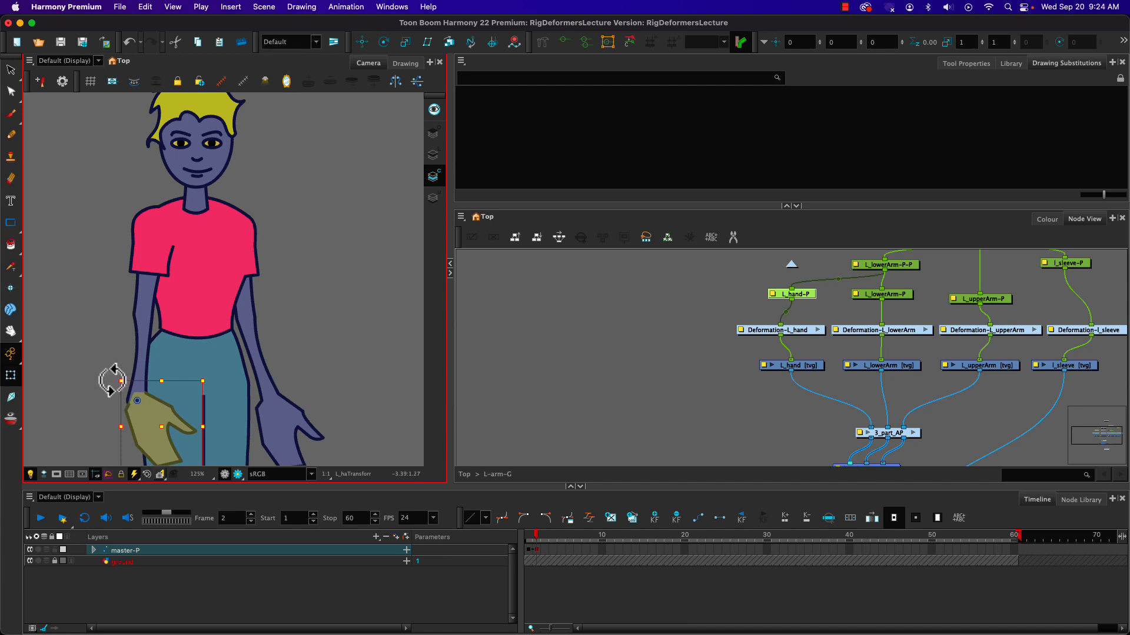
{"action": "mouse_move", "coordinate": [111, 381]}
{"action": "left_mouse_down"}
{"action": "mouse_move", "coordinate": [125, 359]}
{"action": "mouse_move", "coordinate": [125, 370]}
{"action": "left_mouse_up"}
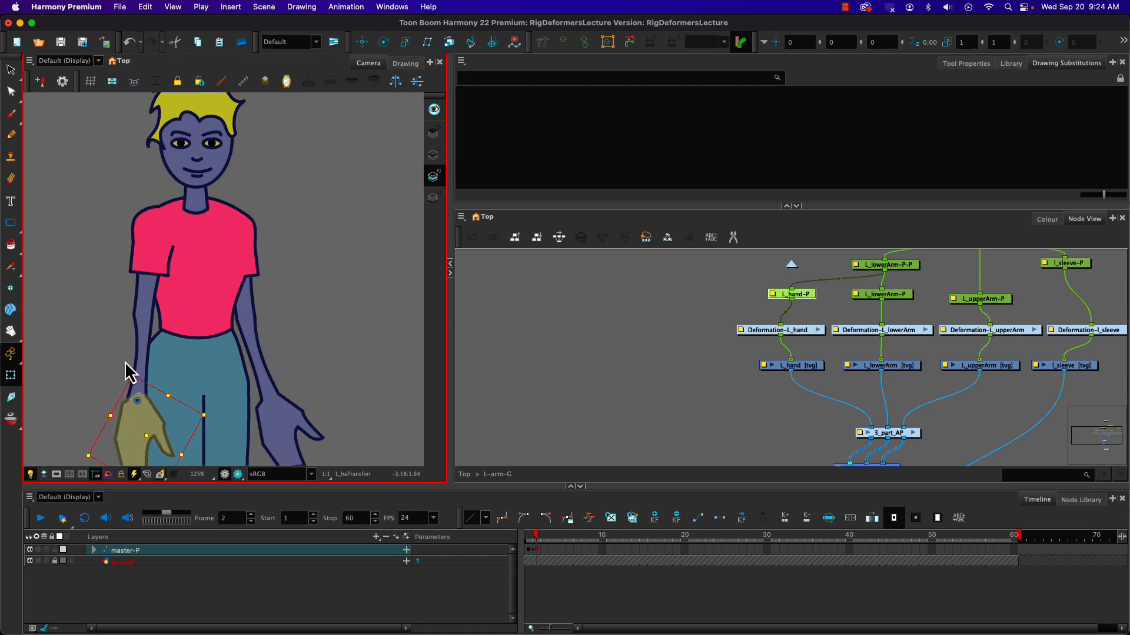
Select the whole front arm through its sleeve's parent peg and shift it slightly outward to .4462 E and .0828 N
{"action": "left_click", "coordinate": [148, 226]}
{"action": "left_click", "coordinate": [150, 231]}
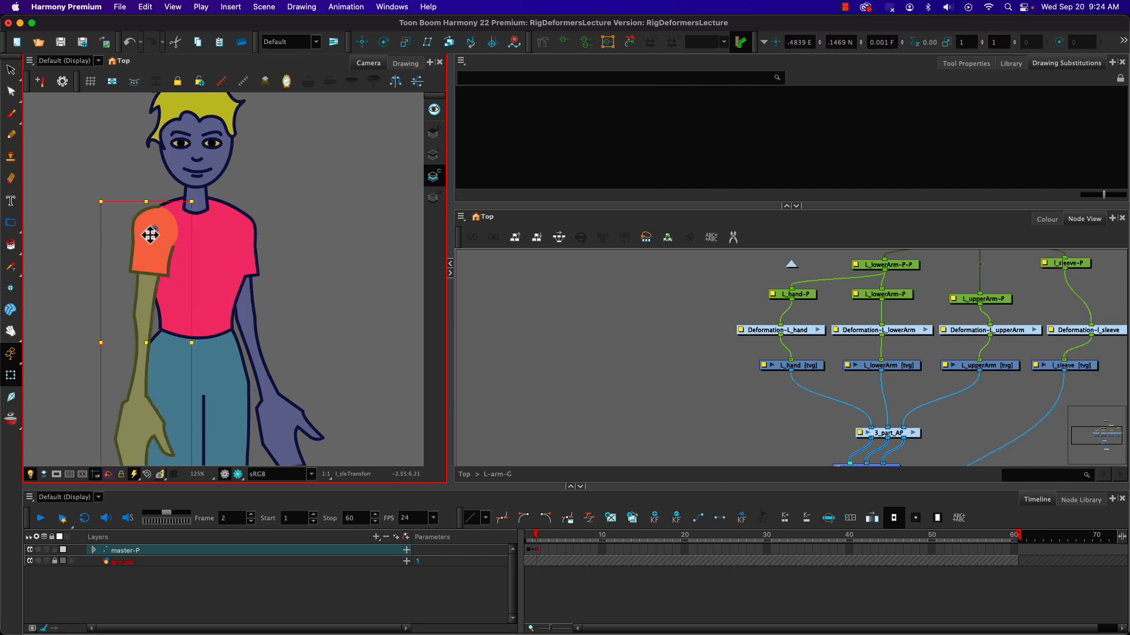
{"action": "left_click_drag", "start_coordinate": [144, 251], "coordinate": [146, 249]}
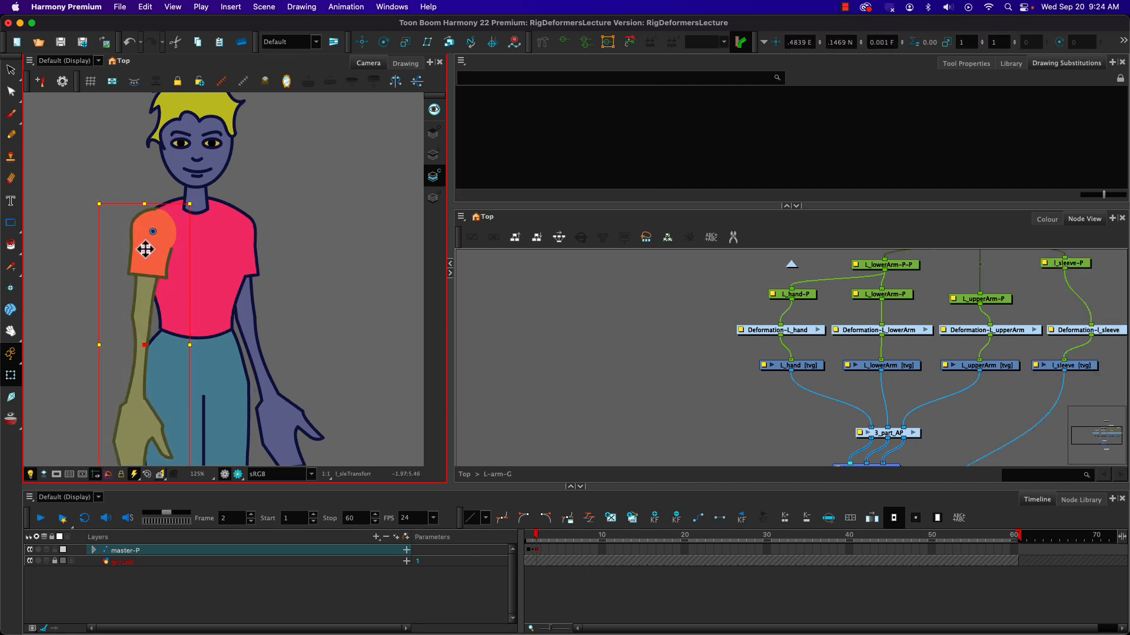
Show the torso's envelope deformer and pull its waist and shoulder points on the front-arm side inward, adjusting the shoulder's curve handle
{"action": "scroll", "coordinate": [200, 324], "scroll_direction": "up", "scroll_amount": 1}
{"action": "left_click", "coordinate": [207, 321]}
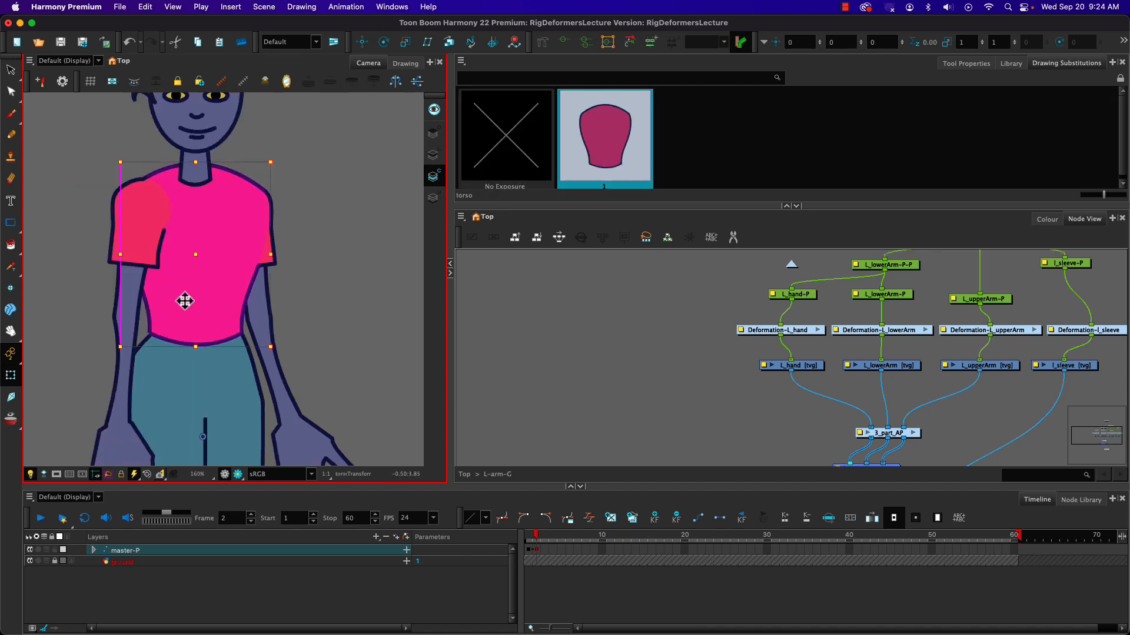
{"action": "left_click", "coordinate": [563, 43]}
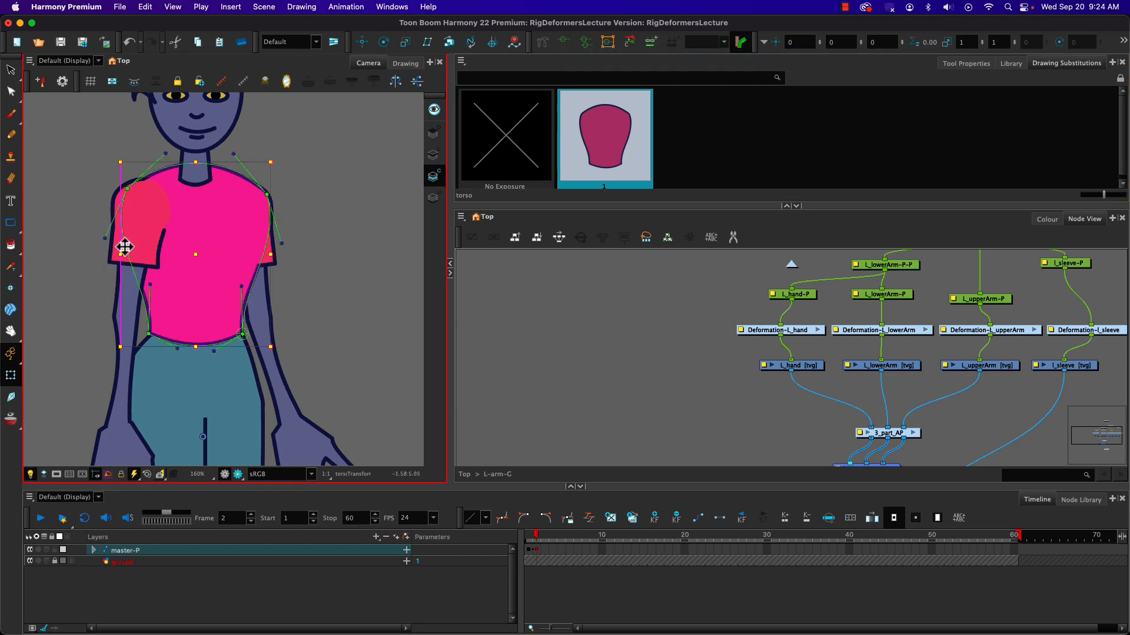
{"action": "key", "text": "Escape"}
{"action": "left_click", "coordinate": [150, 337]}
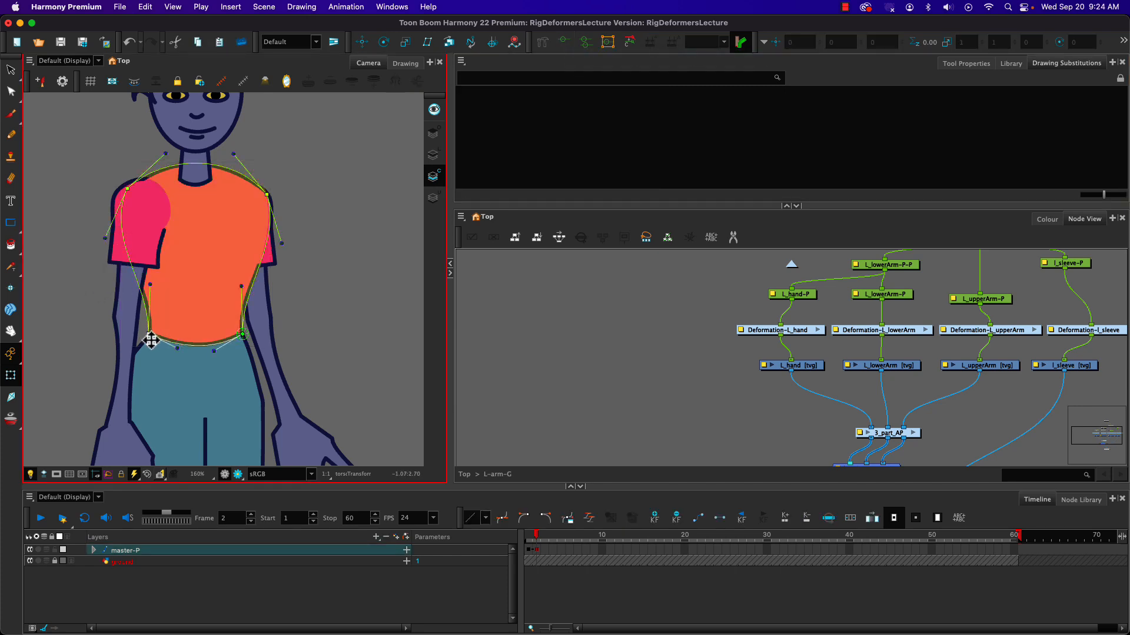
{"action": "left_click_drag", "start_coordinate": [152, 335], "coordinate": [153, 334]}
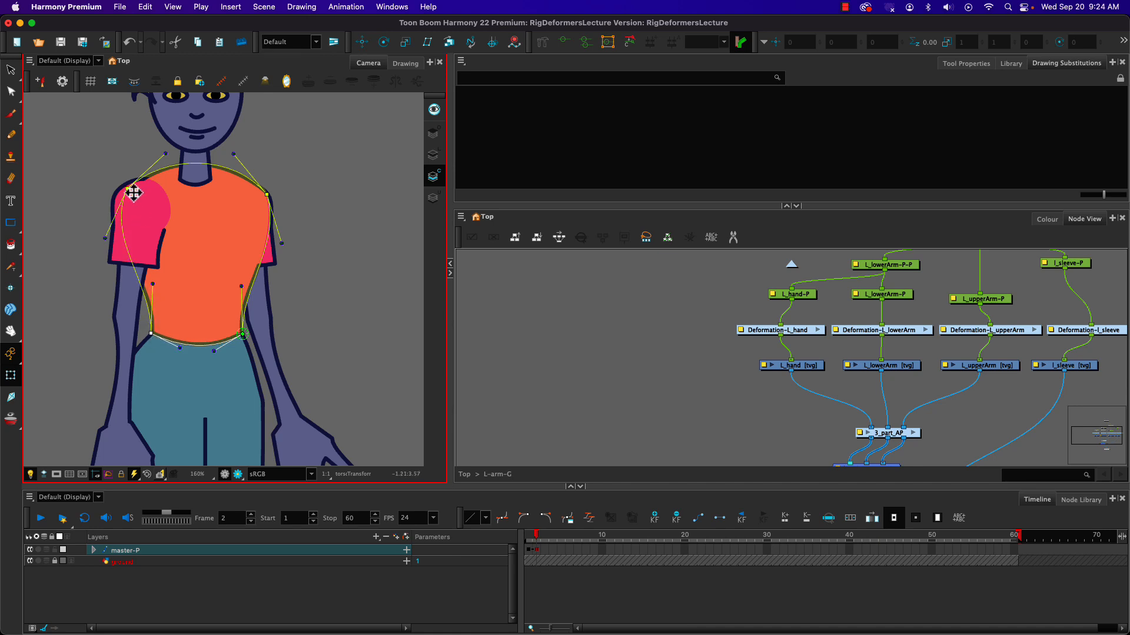
{"action": "left_click_drag", "start_coordinate": [128, 189], "coordinate": [140, 190]}
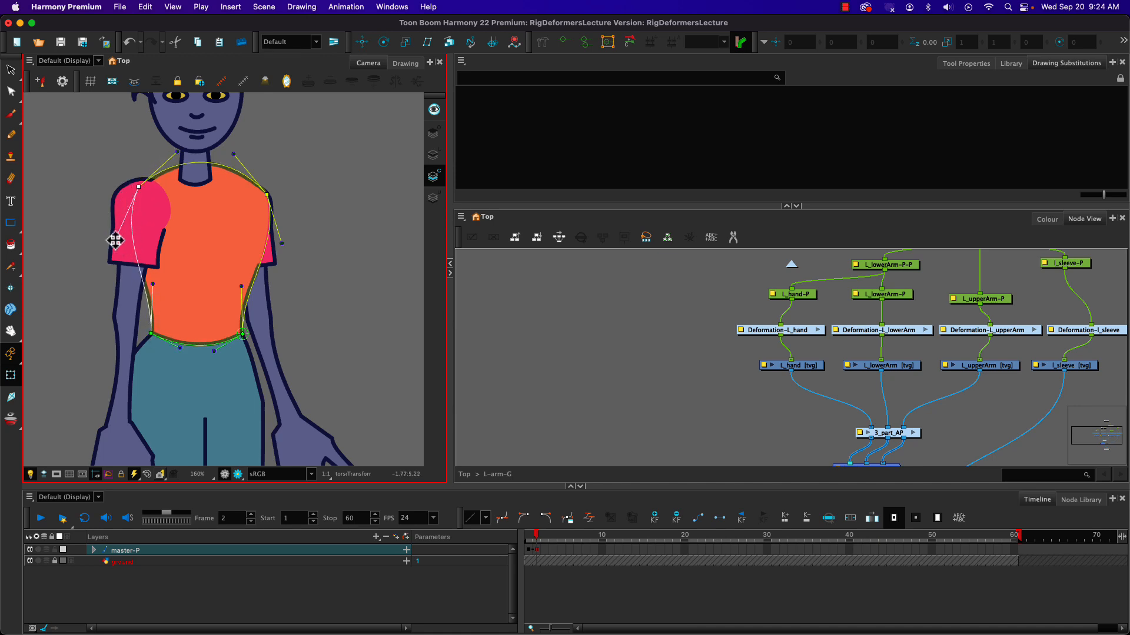
{"action": "left_click_drag", "start_coordinate": [177, 152], "coordinate": [174, 154]}
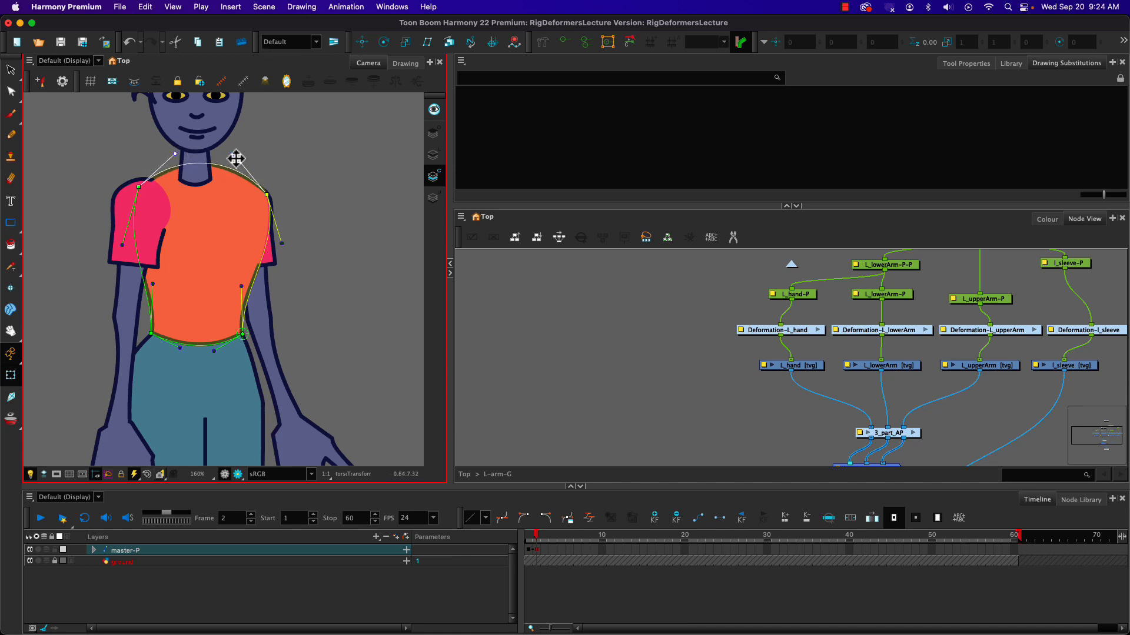
Move the torso deformer's far-side shoulder point inward and reshape the waist corners and hem with their points and handles
{"action": "left_click_drag", "start_coordinate": [269, 195], "coordinate": [255, 192]}
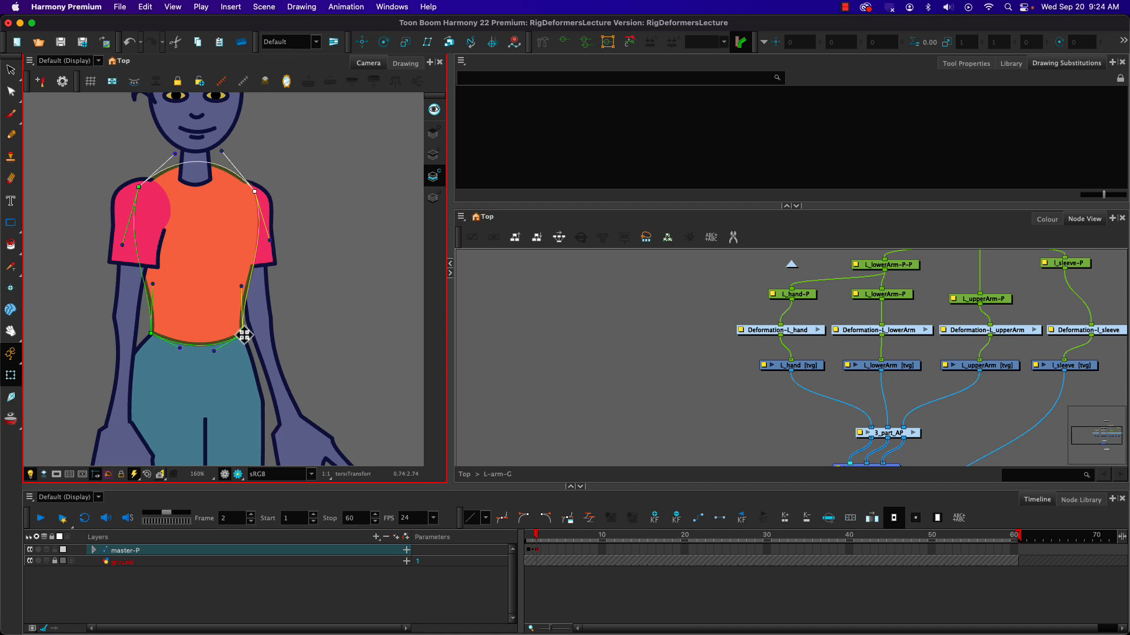
{"action": "left_click_drag", "start_coordinate": [243, 334], "coordinate": [242, 333]}
{"action": "left_click_drag", "start_coordinate": [240, 285], "coordinate": [241, 276]}
{"action": "left_click_drag", "start_coordinate": [212, 350], "coordinate": [184, 348]}
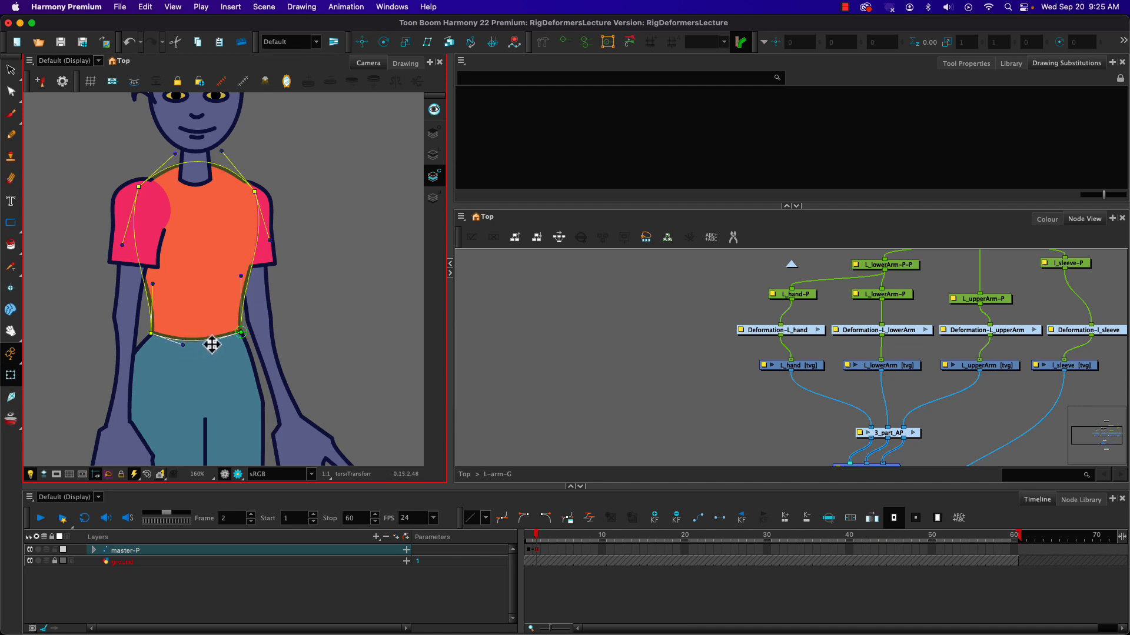
{"action": "left_click", "coordinate": [154, 334]}
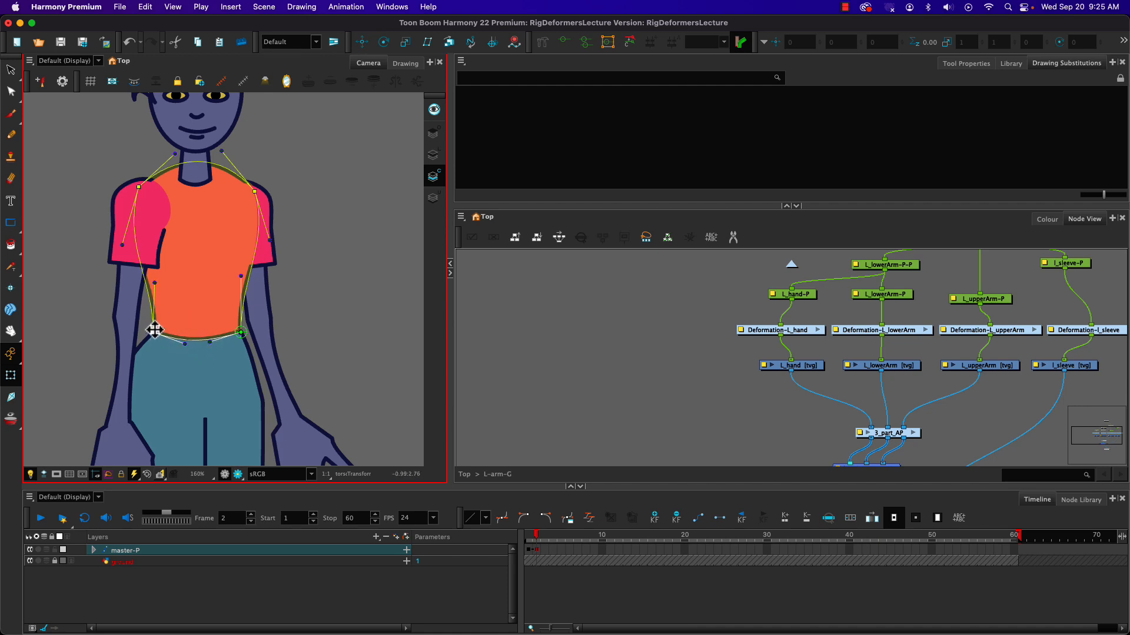
{"action": "left_click", "coordinate": [150, 283]}
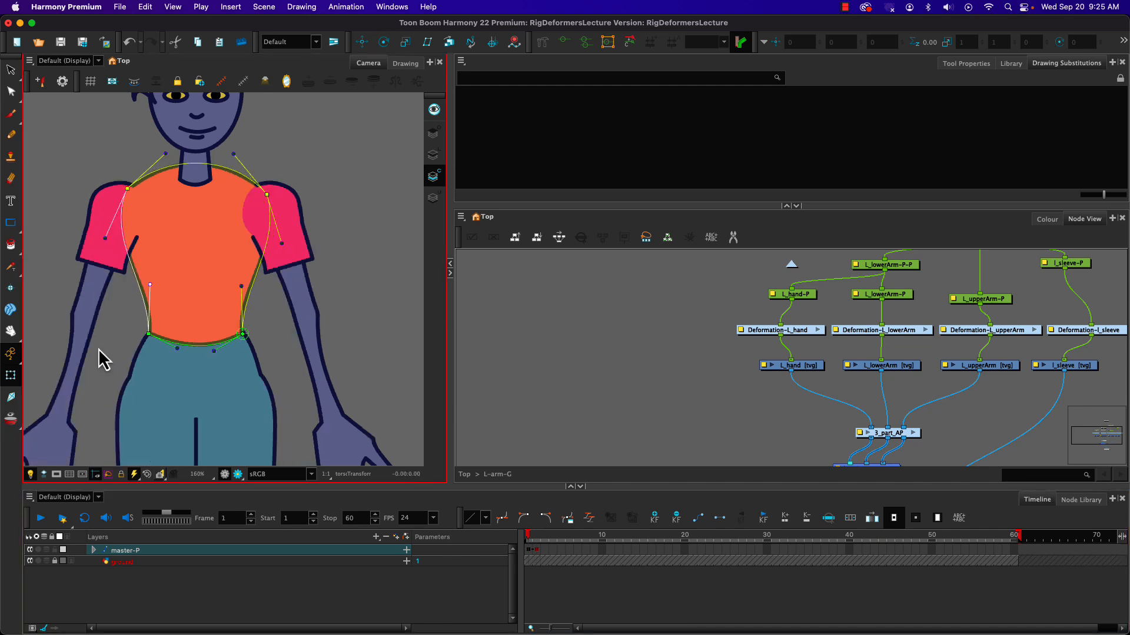
Compare the reshaped torso and arms between frames 1 and 2
{"action": "key", "text": "period"}
{"action": "key", "text": "comma"}
{"action": "key", "text": "period"}
{"action": "key", "text": "comma"}
{"action": "key", "text": "period"}
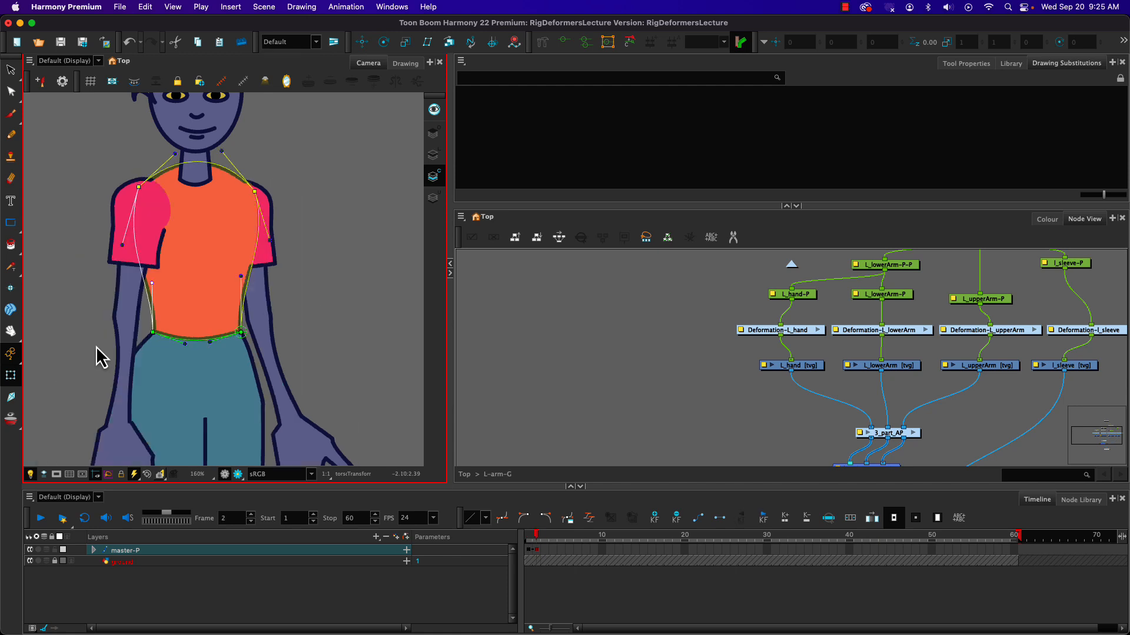
{"action": "key", "text": "comma"}
{"action": "key", "text": "period"}
Select the front forearm with its hand through L_lowerArm-P-P and rotate it slightly inward from the elbow at frame 2
{"action": "left_click", "coordinate": [124, 370]}
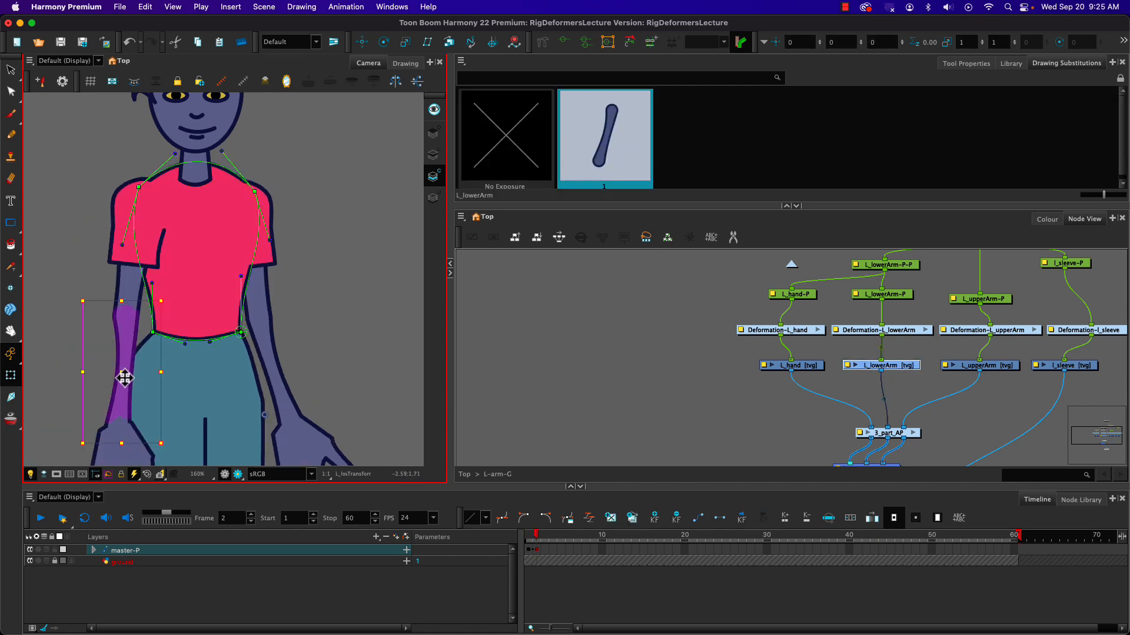
{"action": "key", "text": "b"}
{"action": "key", "text": "b"}
{"action": "key", "text": "b"}
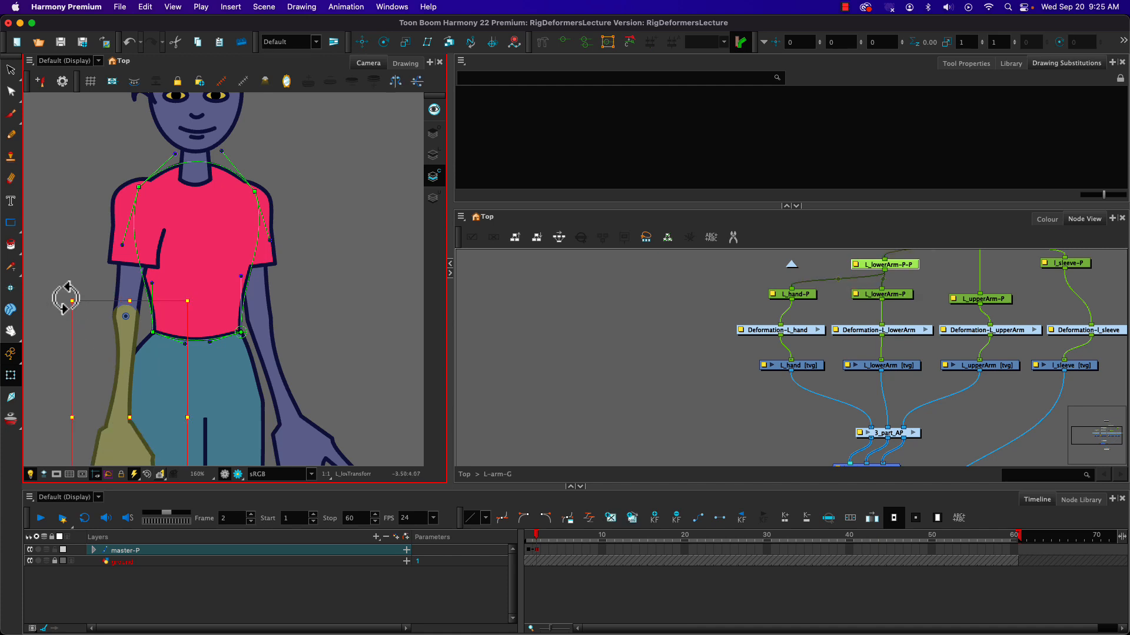
{"action": "left_click_drag", "start_coordinate": [63, 297], "coordinate": [62, 308]}
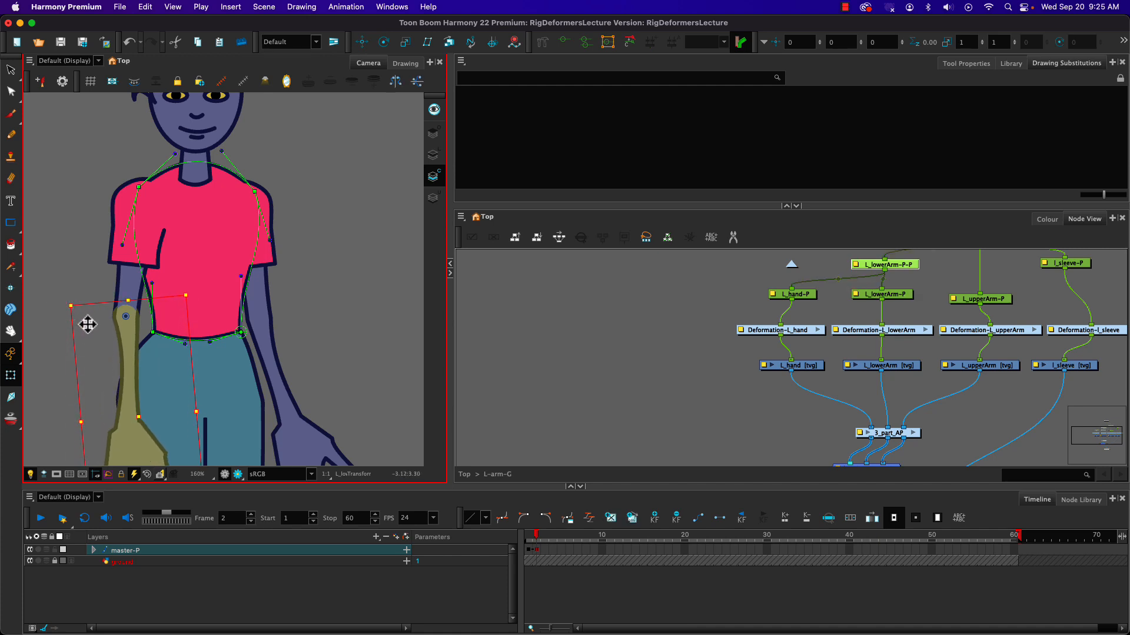
{"action": "key", "text": "ctrl+z"}
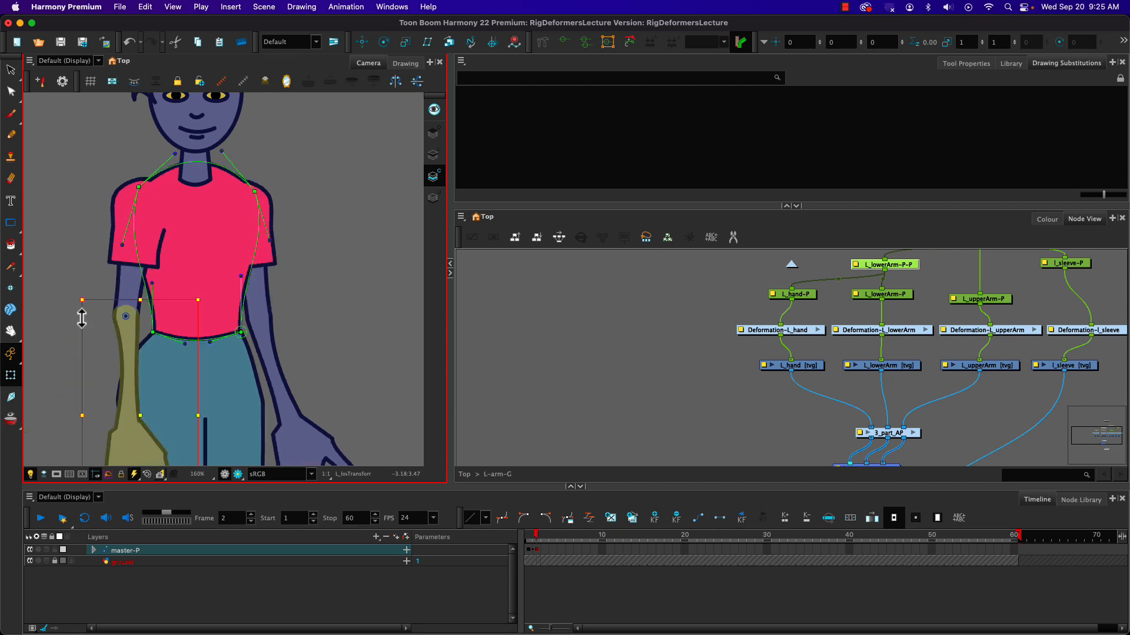
Rotate the far arm's forearm and hand slightly inward from the elbow and compare the pose with frame 1
{"action": "left_click", "coordinate": [269, 377]}
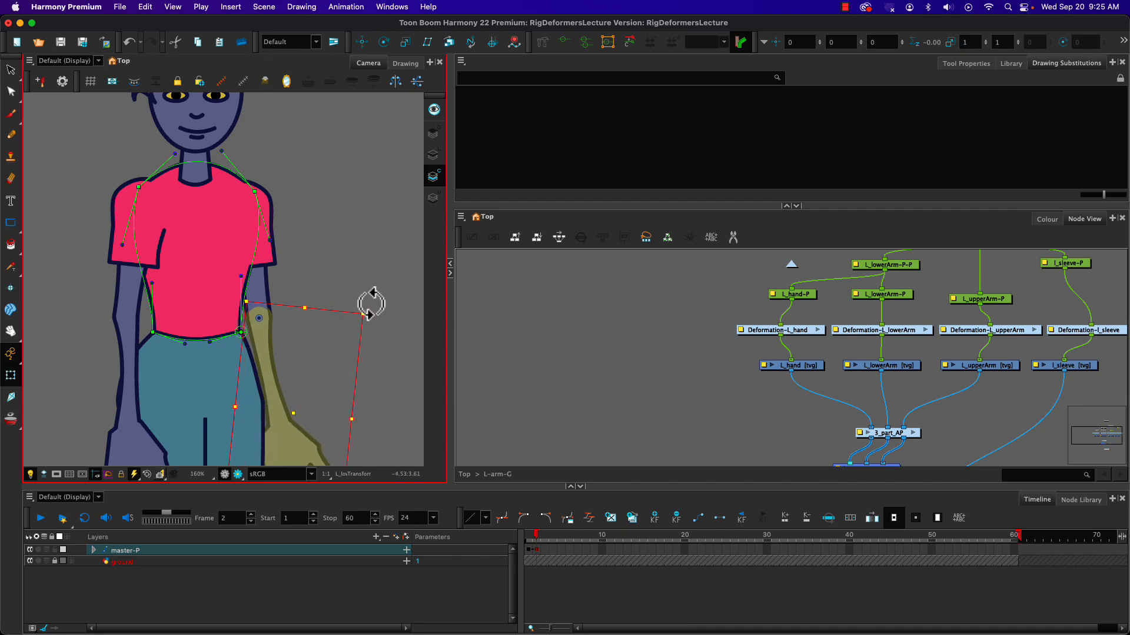
{"action": "key", "text": "comma"}
{"action": "key", "text": "period"}
{"action": "key", "text": "comma"}
{"action": "key", "text": "period"}
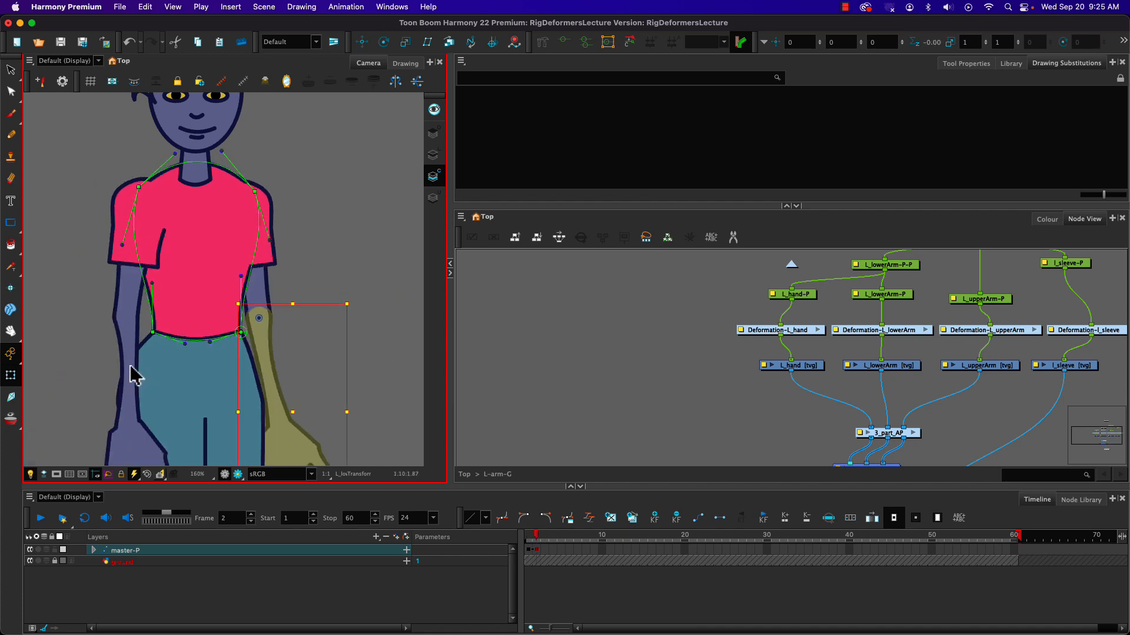
{"action": "key", "text": "comma"}
{"action": "key", "text": "period"}
Adjust the torso deformer's two neck-side shoulder handles at frame 2 and compare the shoulder line with frame 1
{"action": "left_click", "coordinate": [173, 156]}
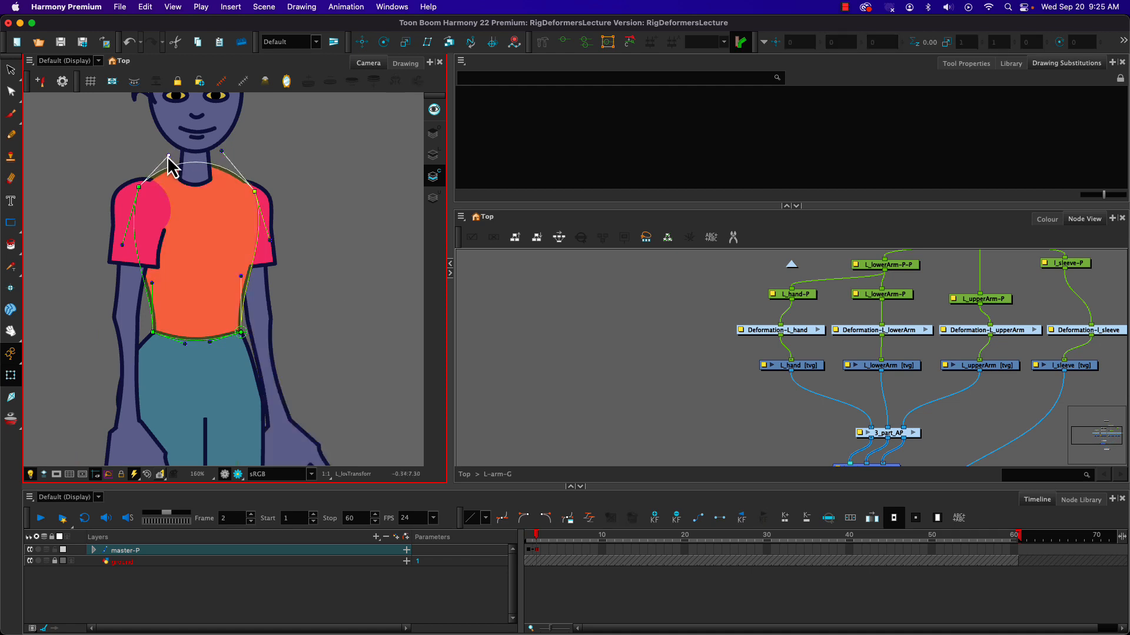
{"action": "left_click_drag", "start_coordinate": [222, 152], "coordinate": [218, 155]}
{"action": "key", "text": "comma"}
{"action": "key", "text": "period"}
{"action": "key", "text": "comma"}
{"action": "key", "text": "period"}
{"action": "left_click", "coordinate": [171, 159]}
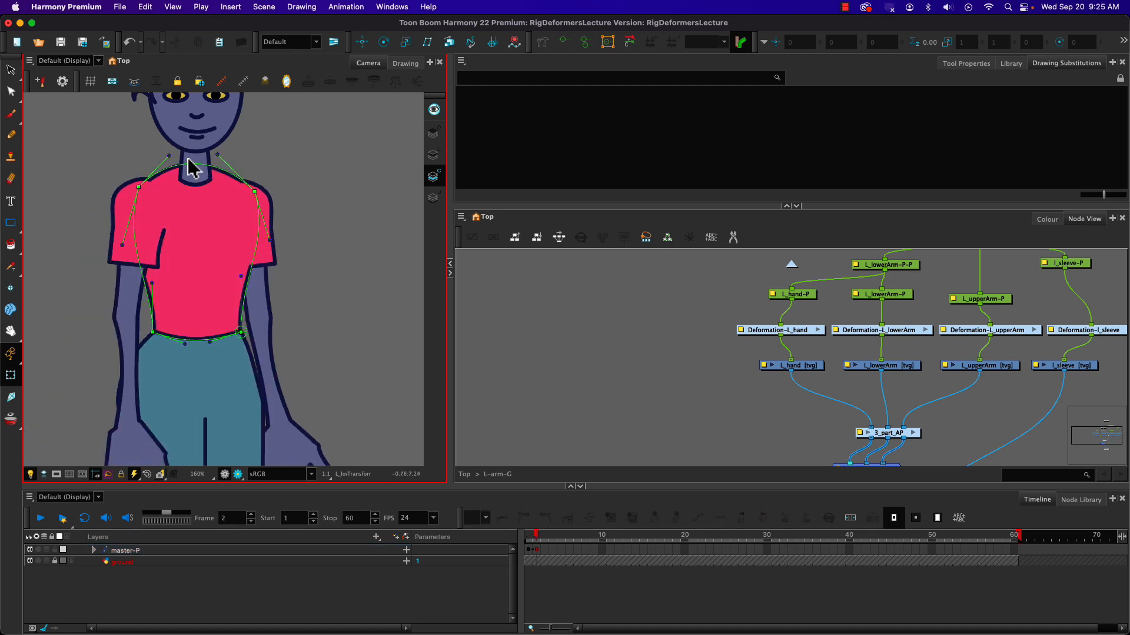
Select the neck through its peg, tilt it slightly toward the far side, and shift it down a little at frame 2
{"action": "left_click", "coordinate": [189, 167]}
{"action": "key", "text": "b"}
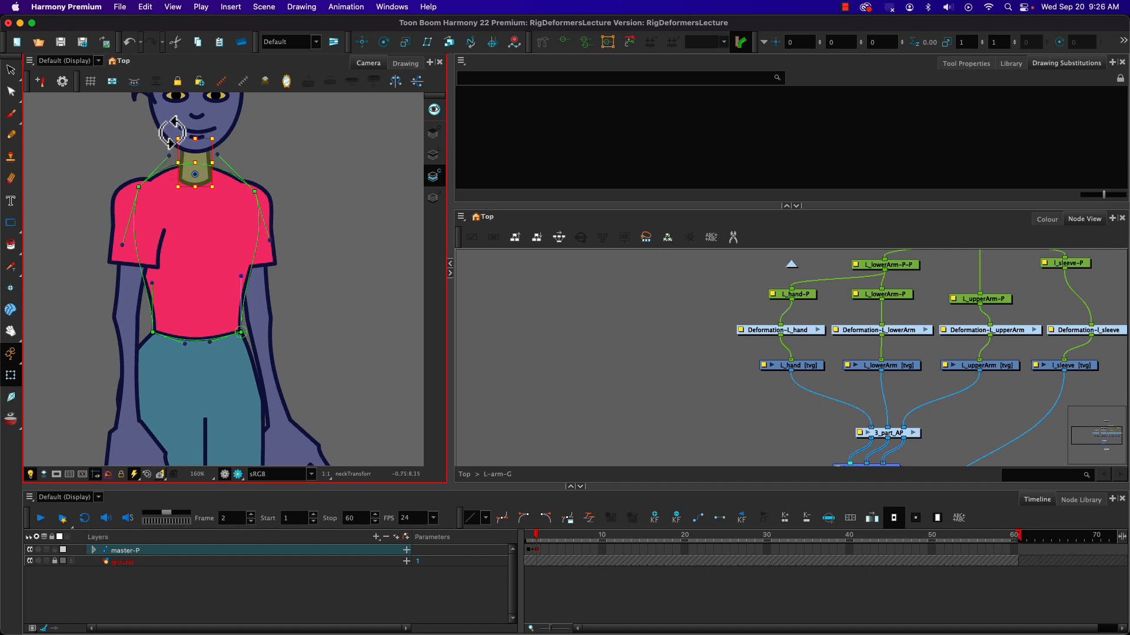
{"action": "left_click_drag", "start_coordinate": [171, 137], "coordinate": [179, 135]}
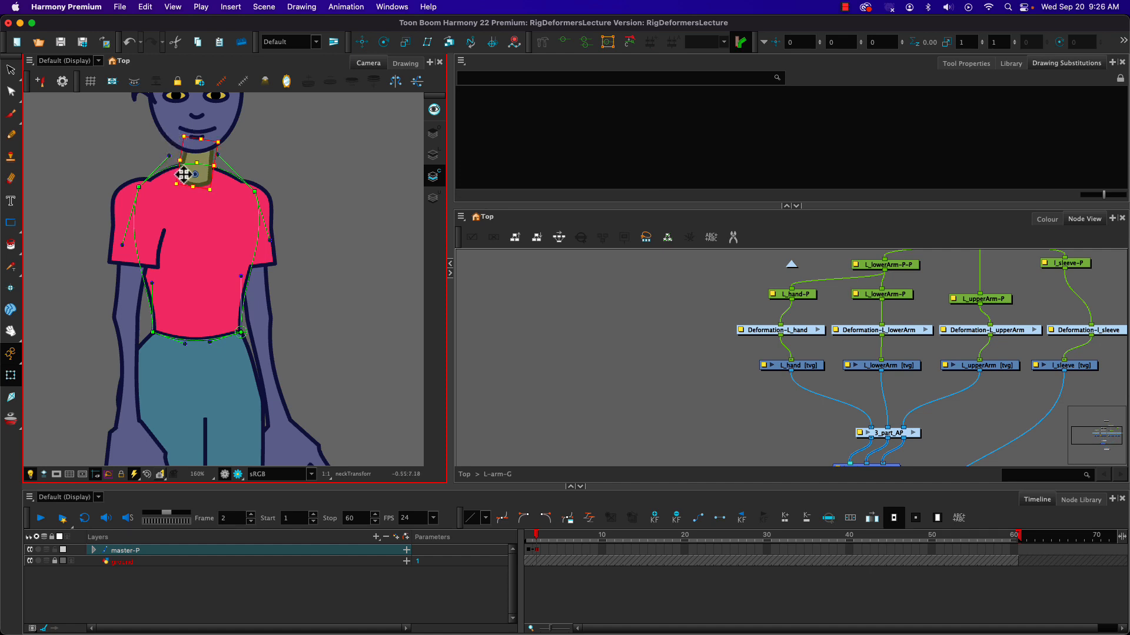
{"action": "left_click_drag", "start_coordinate": [184, 176], "coordinate": [183, 178]}
Compare the neck and shoulder pose between frames 1 and 2
{"action": "key", "text": "comma"}
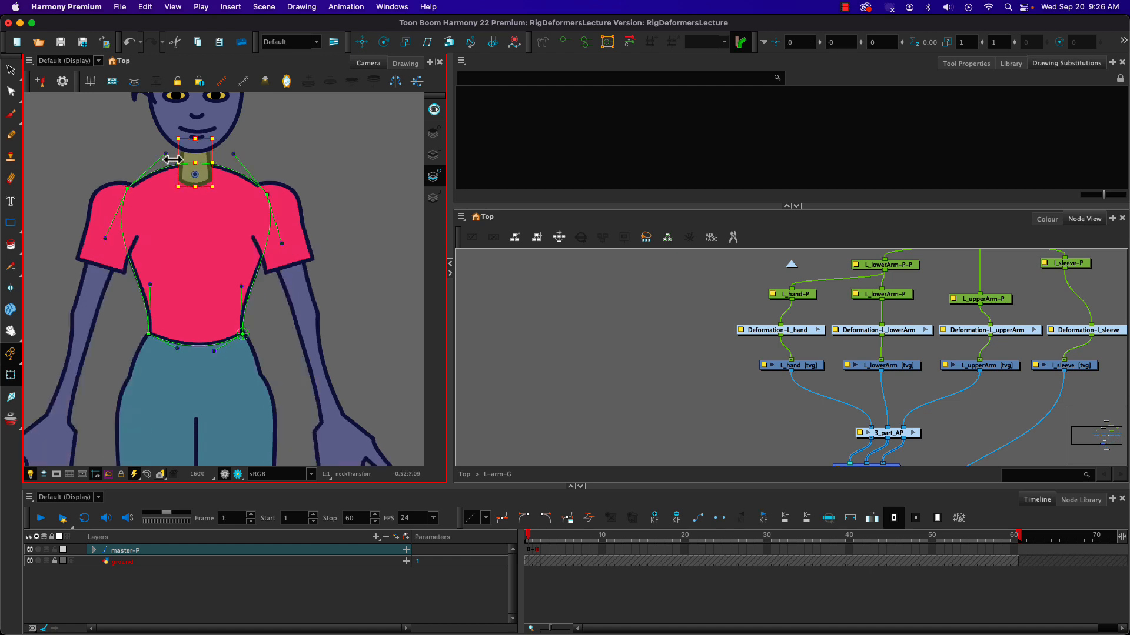
{"action": "key", "text": "period"}
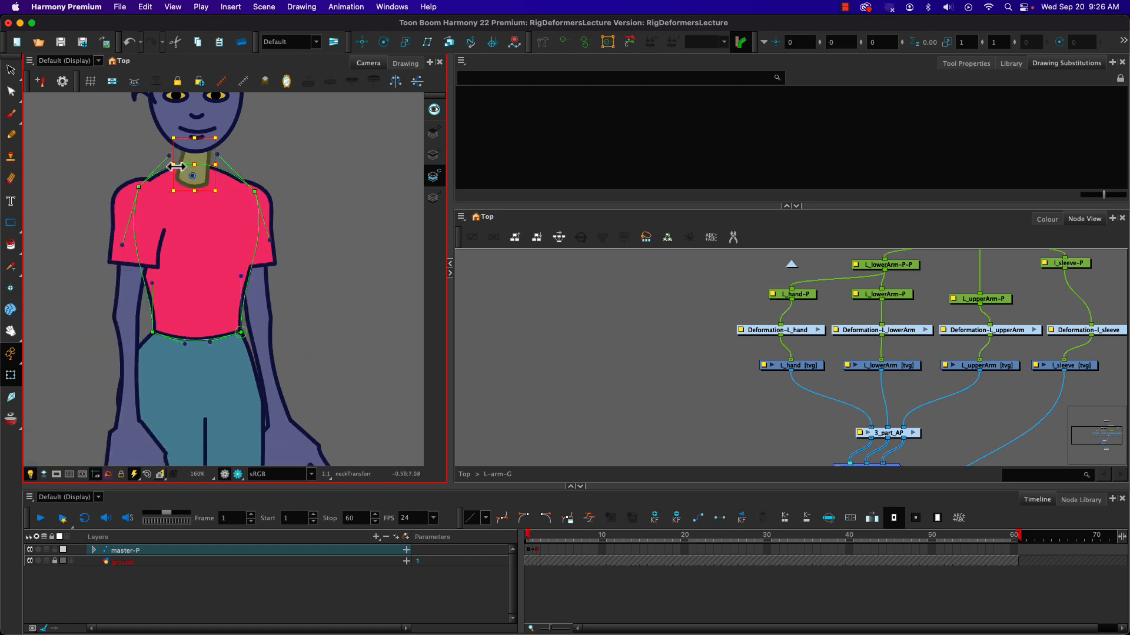
{"action": "key", "text": "period"}
{"action": "key", "text": "comma"}
{"action": "key", "text": "period"}
{"action": "key", "text": "comma"}
{"action": "key", "text": "period"}
{"action": "key", "text": "comma"}
{"action": "key", "text": "period"}
{"action": "key", "text": "comma"}
{"action": "key", "text": "period"}
Select the whole head with its hair and move it slightly toward the far side and down over the tilted neck
{"action": "left_click_drag", "start_coordinate": [132, 143], "coordinate": [139, 277]}
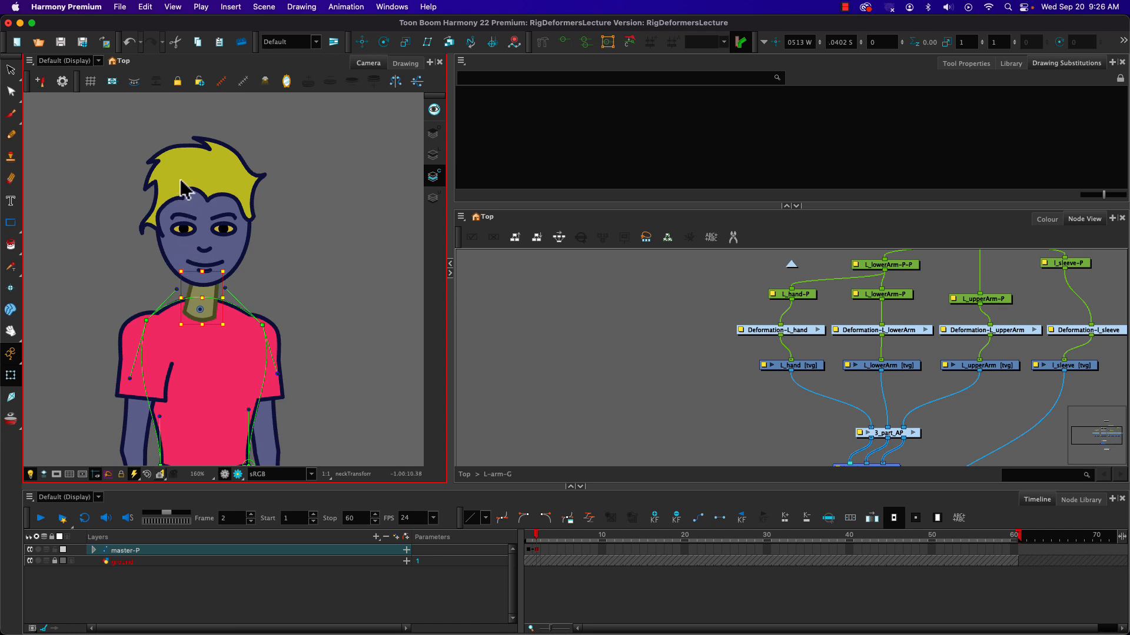
{"action": "left_click", "coordinate": [187, 204]}
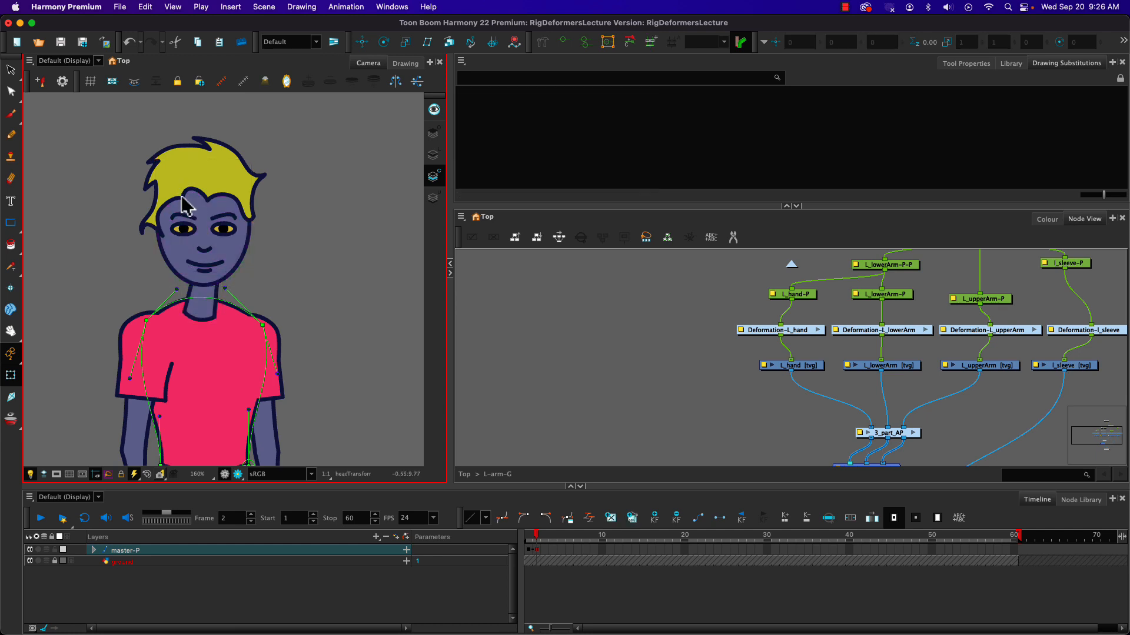
{"action": "left_click", "coordinate": [160, 185]}
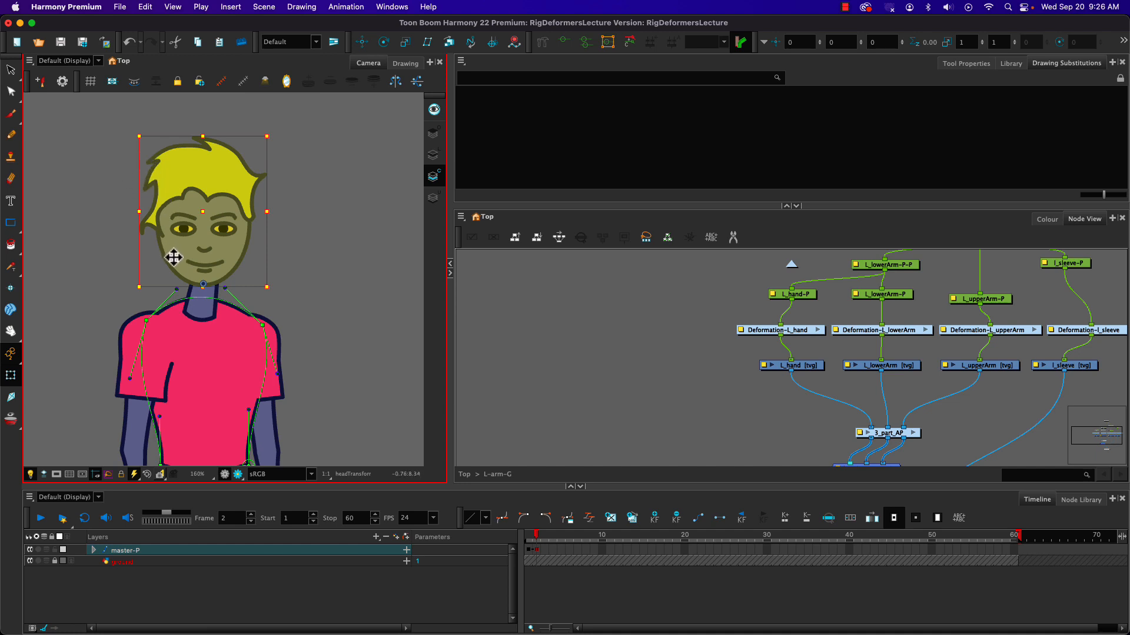
{"action": "left_click_drag", "start_coordinate": [173, 254], "coordinate": [177, 258]}
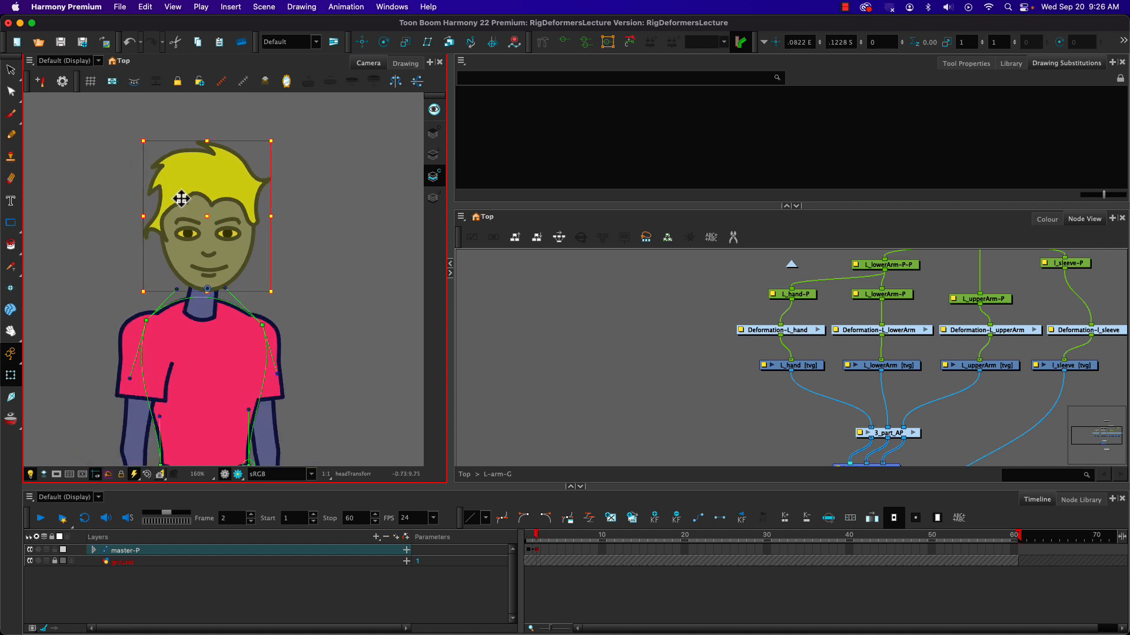
{"action": "left_click_drag", "start_coordinate": [186, 200], "coordinate": [187, 199]}
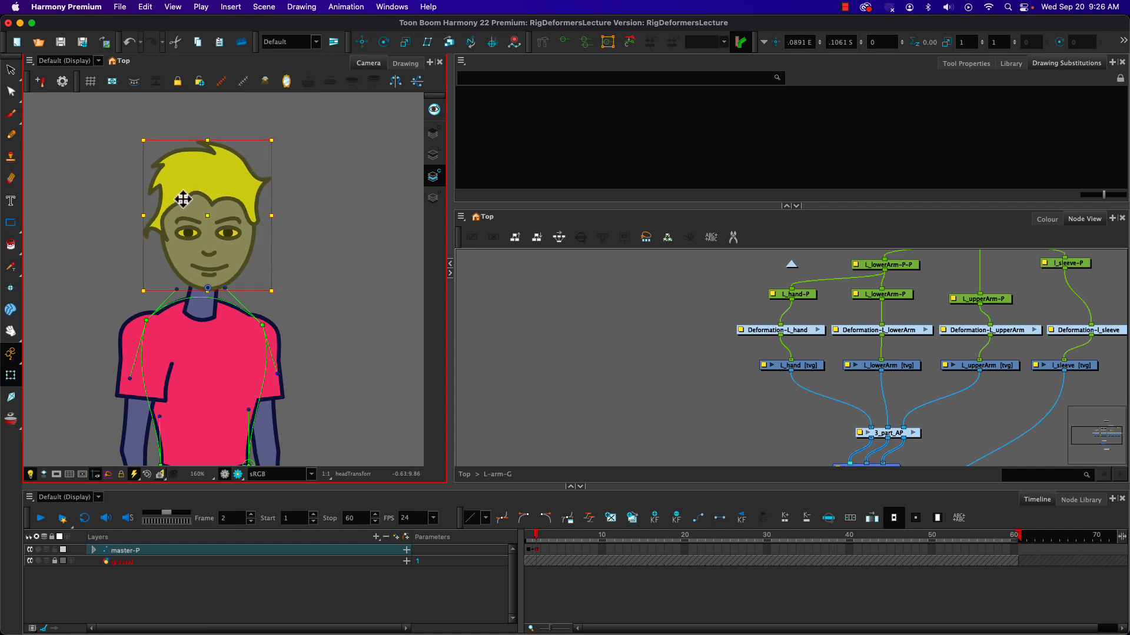
Compare the head's position between frames 1 and 2
{"action": "key", "text": "comma"}
{"action": "key", "text": "period"}
{"action": "key", "text": "comma"}
{"action": "key", "text": "period"}
{"action": "key", "text": "comma"}
{"action": "key", "text": "period"}
{"action": "key", "text": "comma"}
{"action": "key", "text": "period"}
Select all facial features through face-P, narrow them to 0.91 horizontal scale, and move them toward the far side of the head
{"action": "left_click", "coordinate": [123, 215]}
{"action": "left_click", "coordinate": [186, 235]}
{"action": "key", "text": "b"}
{"action": "key", "text": "b"}
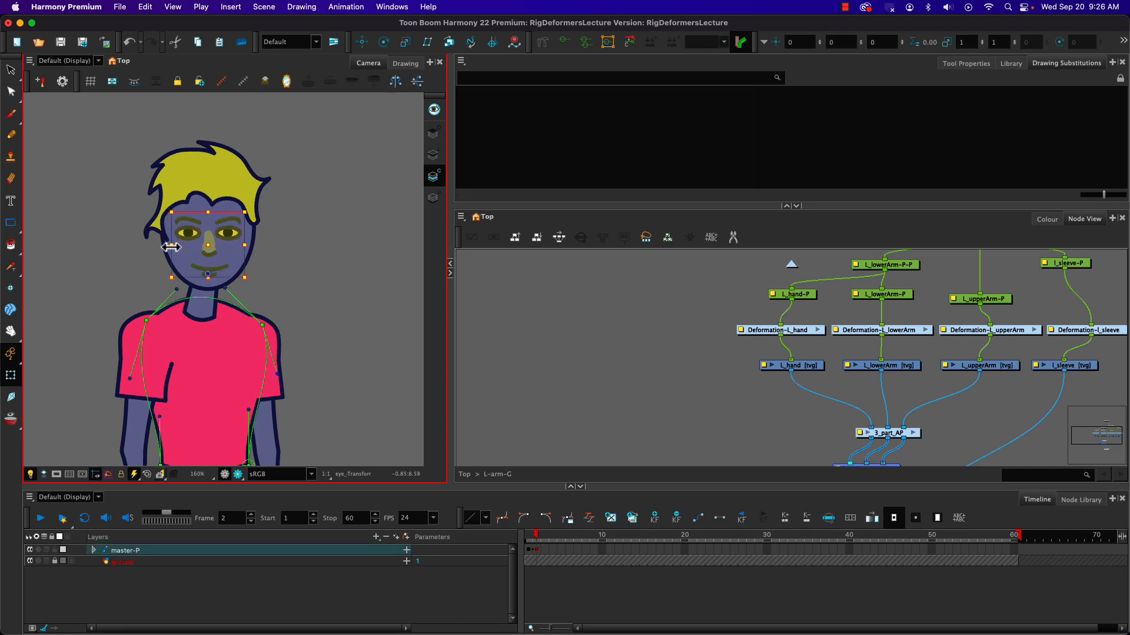
{"action": "left_click_drag", "start_coordinate": [172, 247], "coordinate": [175, 247]}
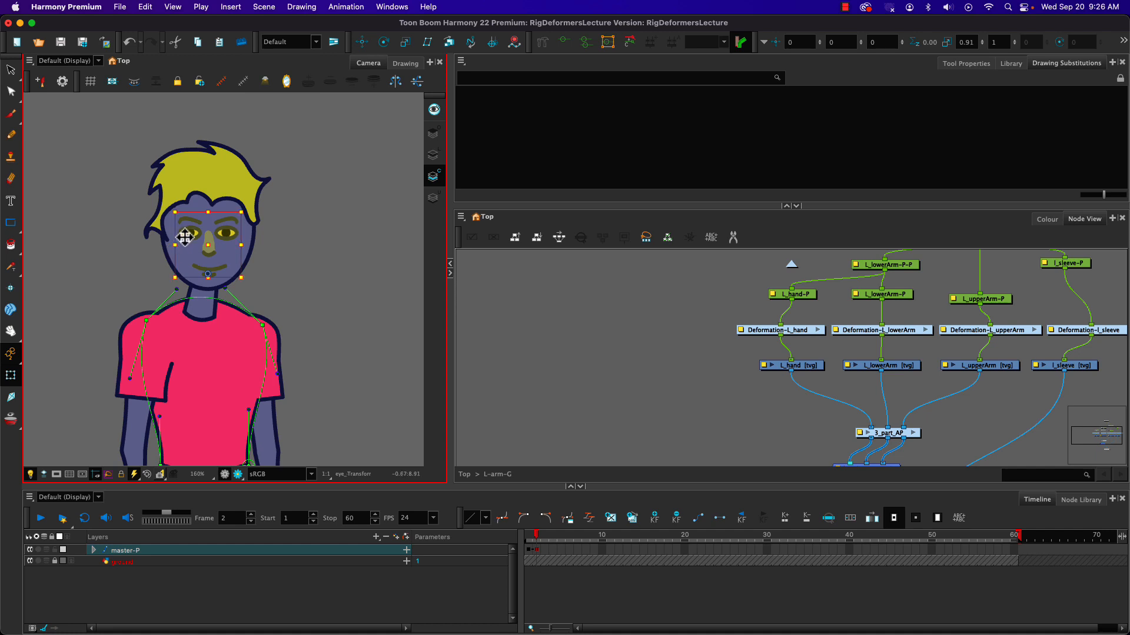
{"action": "left_click_drag", "start_coordinate": [185, 236], "coordinate": [200, 236]}
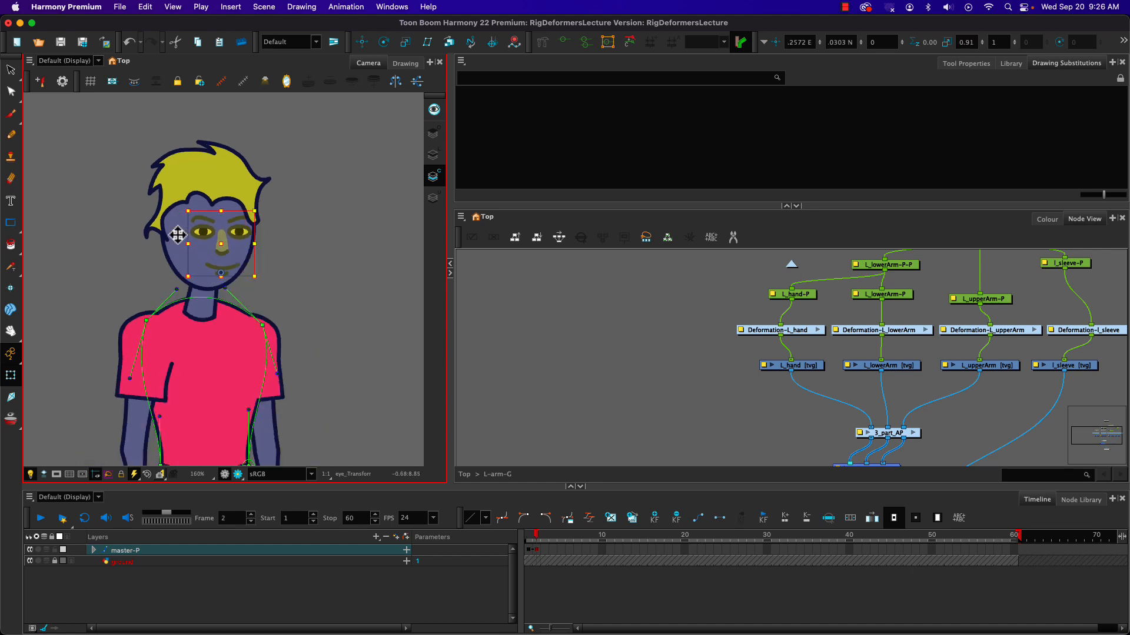
Select the head drawing and show its deformation controls
{"action": "left_click", "coordinate": [156, 270]}
{"action": "left_click", "coordinate": [172, 271]}
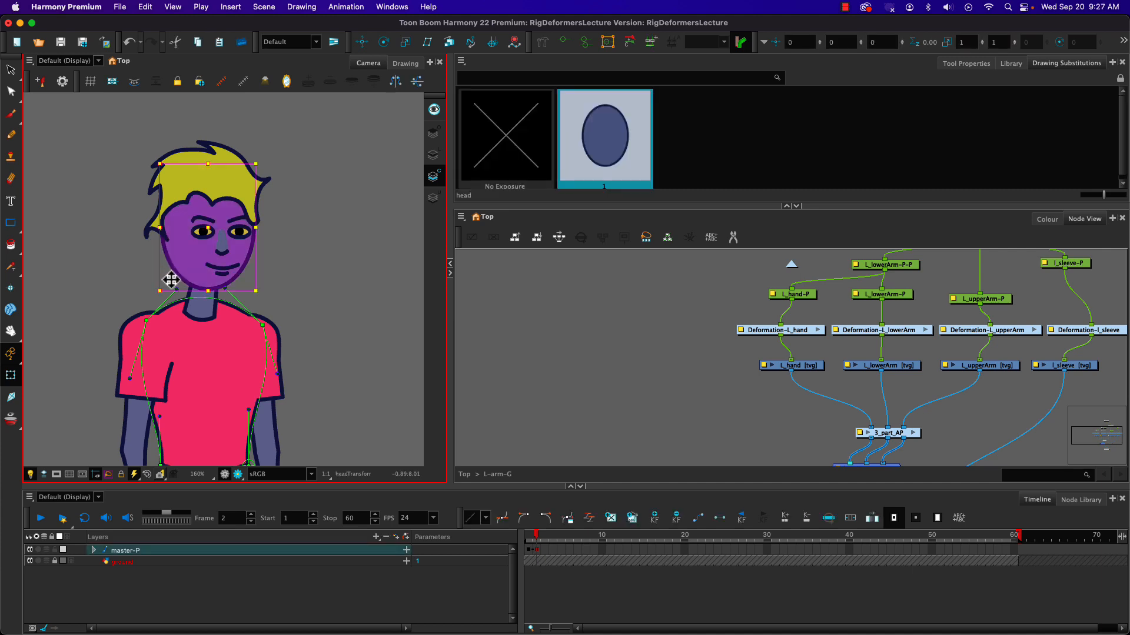
{"action": "left_click", "coordinate": [562, 41]}
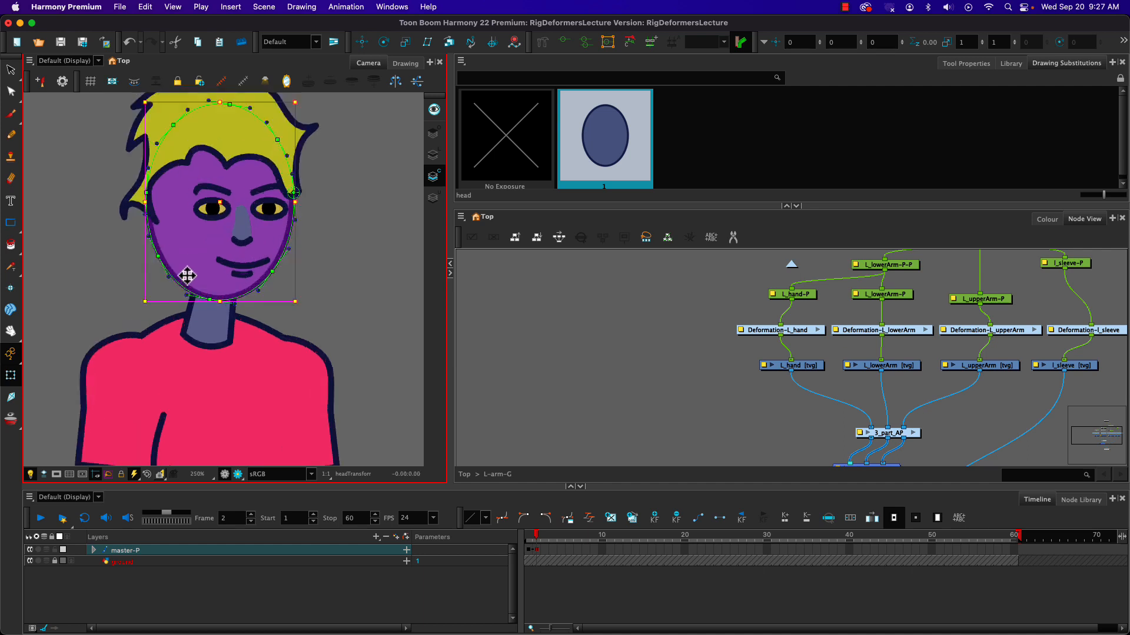
{"action": "scroll", "coordinate": [170, 267], "scroll_direction": "up", "scroll_amount": 3}
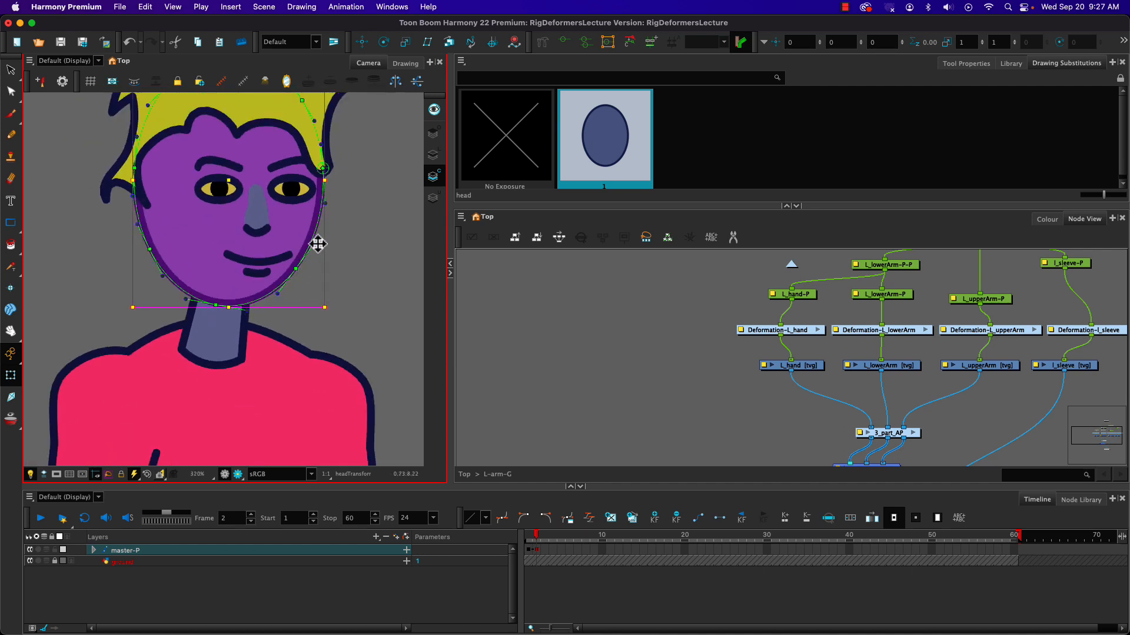
{"action": "mouse_move", "coordinate": [299, 269]}
{"action": "left_mouse_down"}
{"action": "mouse_move", "coordinate": [297, 254]}
{"action": "mouse_move", "coordinate": [297, 267]}
{"action": "left_mouse_up"}
{"action": "key", "text": "super+z"}
{"action": "key", "text": "super+z"}
{"action": "right_click", "coordinate": [279, 286]}
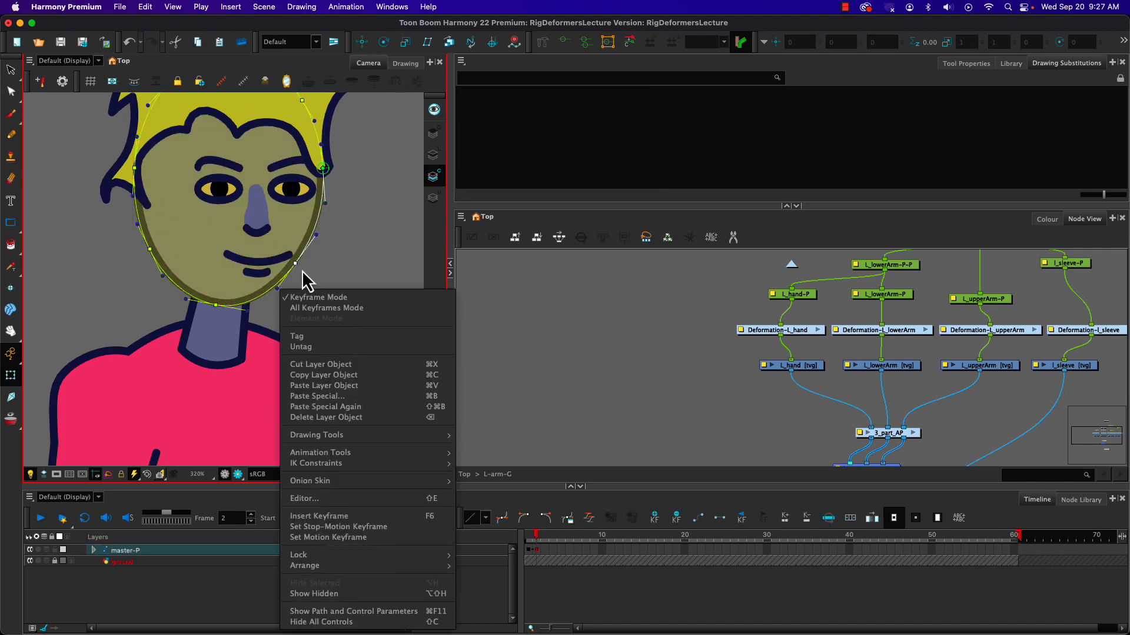
{"action": "left_click", "coordinate": [303, 272]}
Reshape the head deformer's far-side cheek and chin with their points and handles, pulling the cheek inward and squaring the jaw
{"action": "left_click_drag", "start_coordinate": [277, 289], "coordinate": [295, 265]}
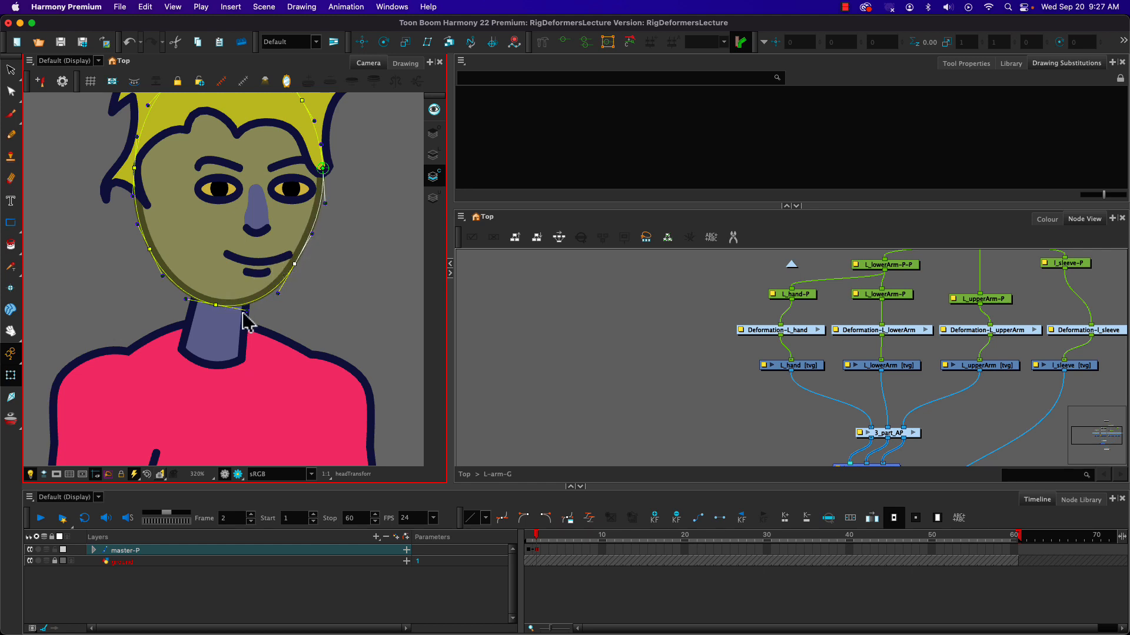
{"action": "left_click_drag", "start_coordinate": [250, 312], "coordinate": [259, 311]}
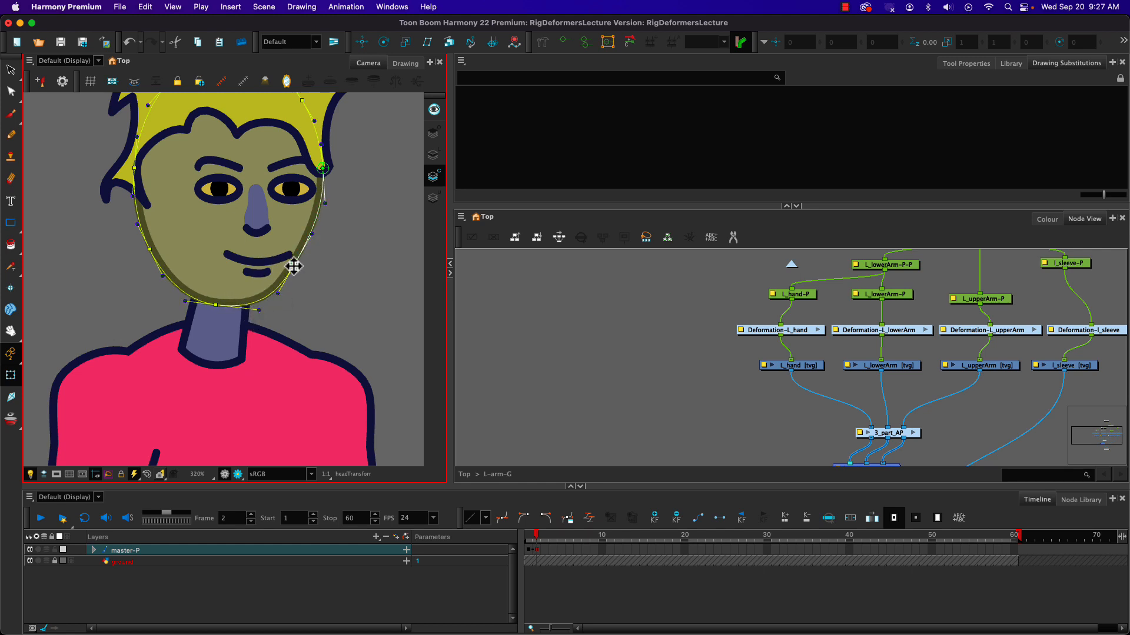
{"action": "left_click_drag", "start_coordinate": [294, 267], "coordinate": [291, 265]}
{"action": "left_click_drag", "start_coordinate": [259, 310], "coordinate": [272, 308]}
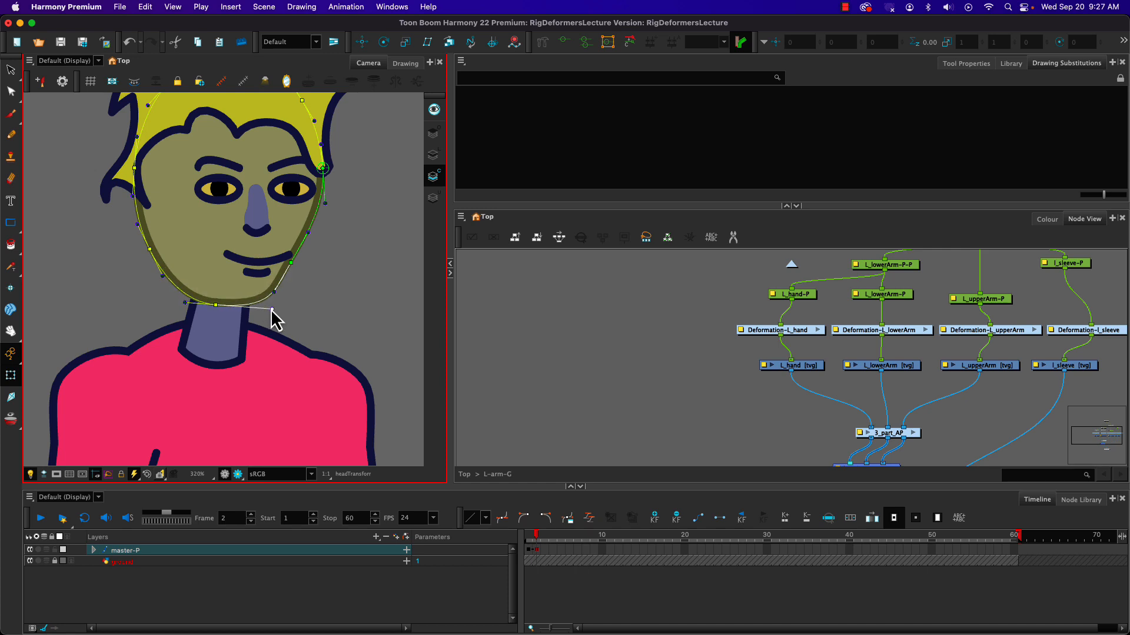
{"action": "left_click_drag", "start_coordinate": [308, 232], "coordinate": [322, 216]}
{"action": "left_click_drag", "start_coordinate": [221, 310], "coordinate": [226, 309]}
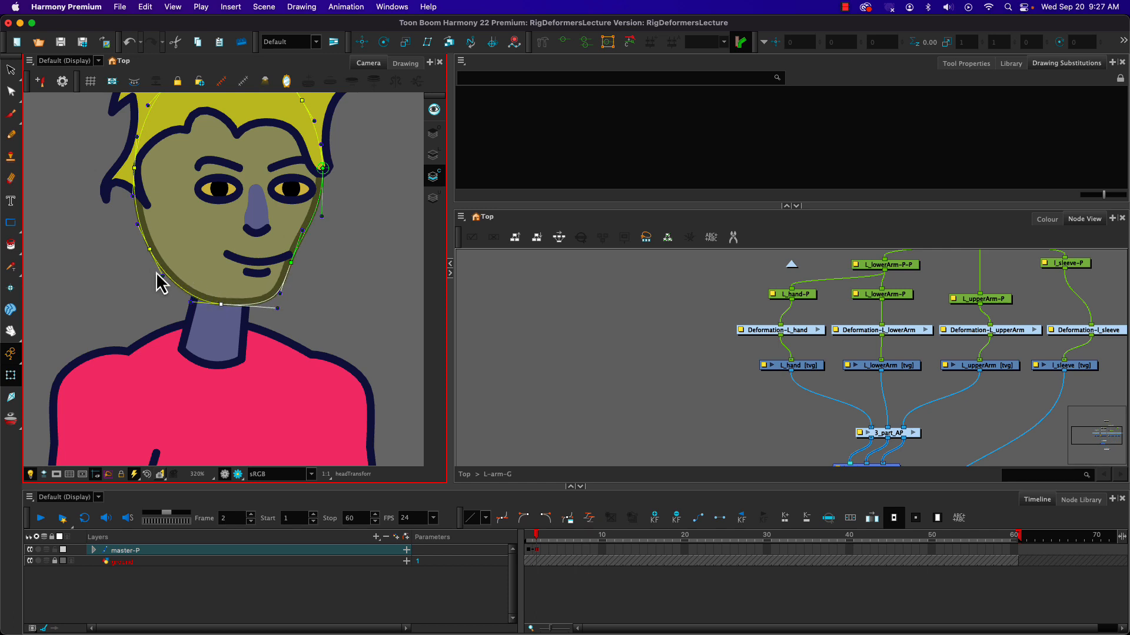
Move the head deformer's near-side jaw point and handle inward and refine the chin's far-side handle
{"action": "left_click_drag", "start_coordinate": [151, 252], "coordinate": [176, 282]}
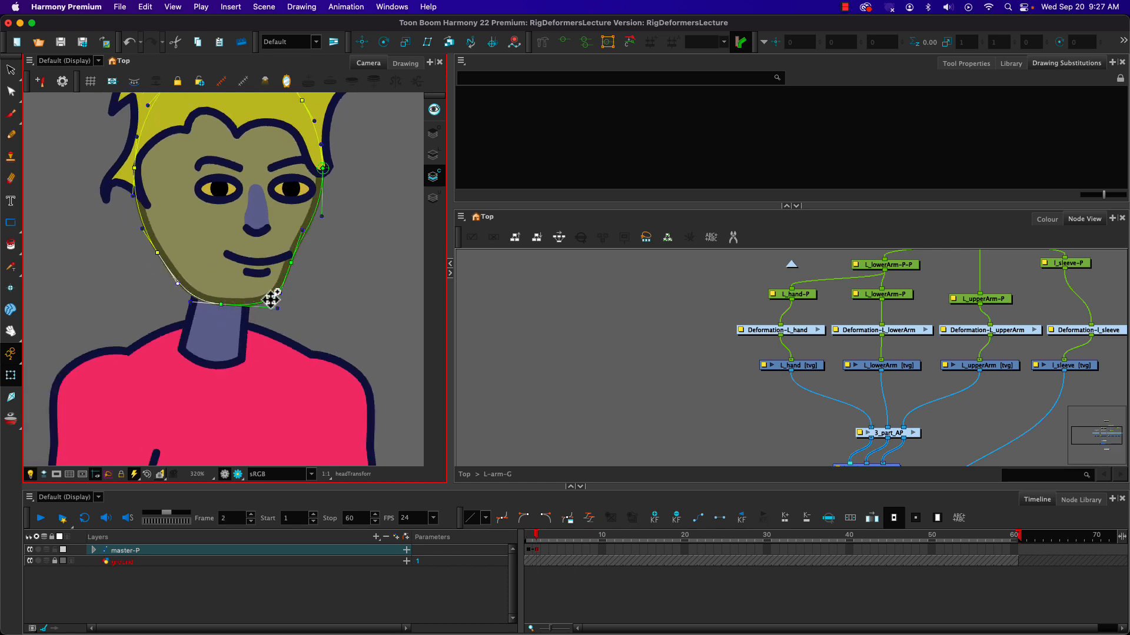
{"action": "left_click", "coordinate": [276, 310]}
{"action": "left_click_drag", "start_coordinate": [276, 309], "coordinate": [273, 309]}
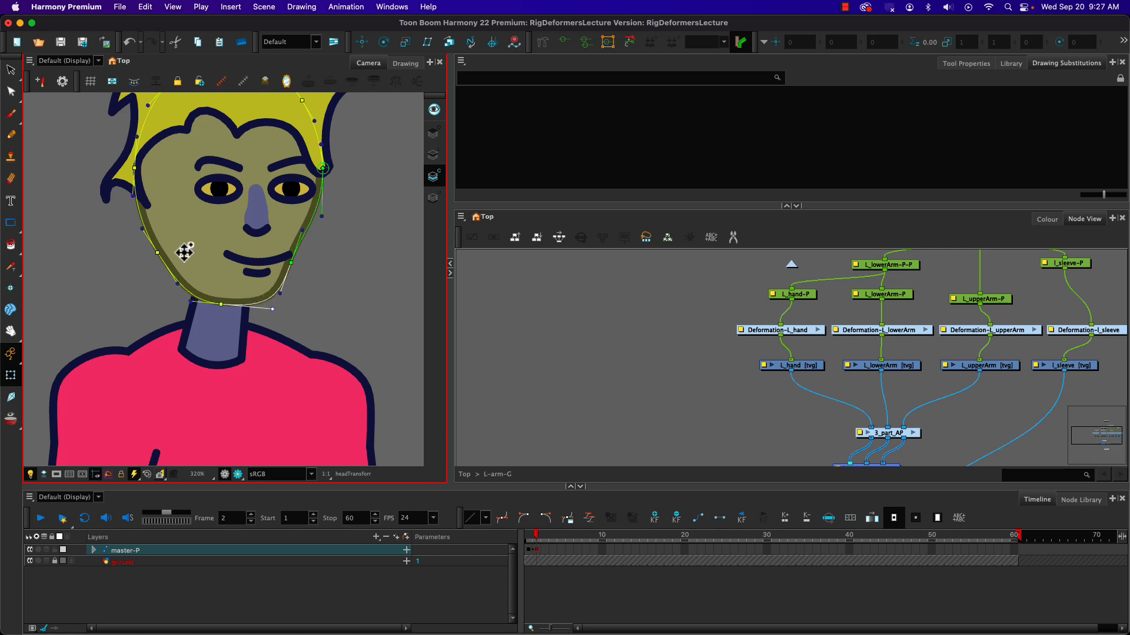
Select the facial features through face-P, rotate them slightly, narrow them to 0.8 horizontal scale, and reposition them on the head
{"action": "left_click", "coordinate": [249, 226]}
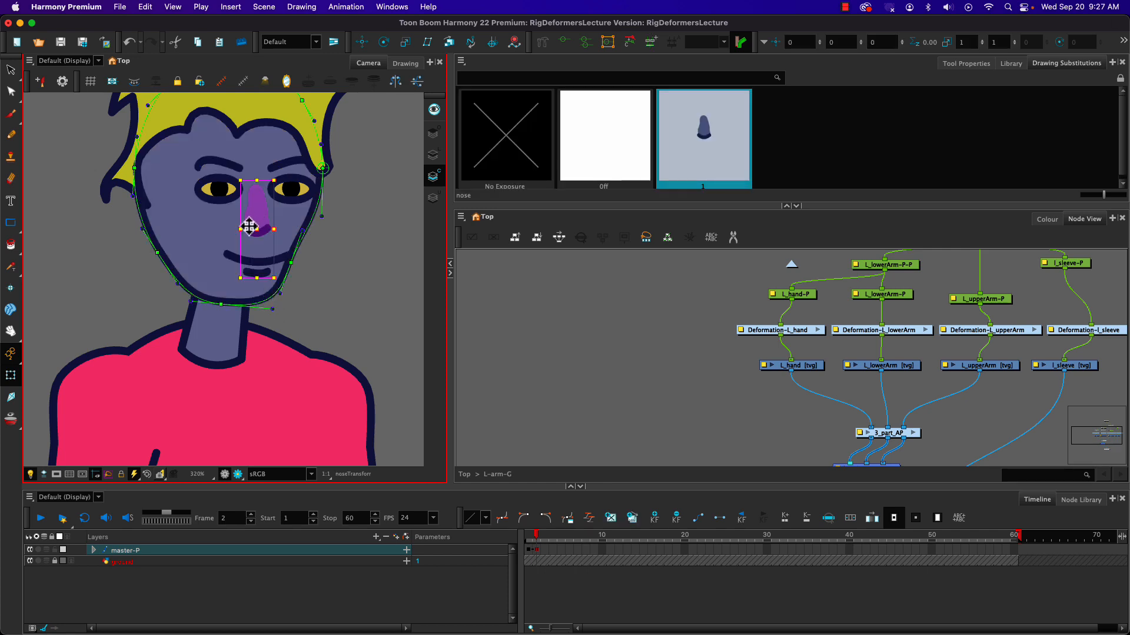
{"action": "left_click", "coordinate": [214, 206]}
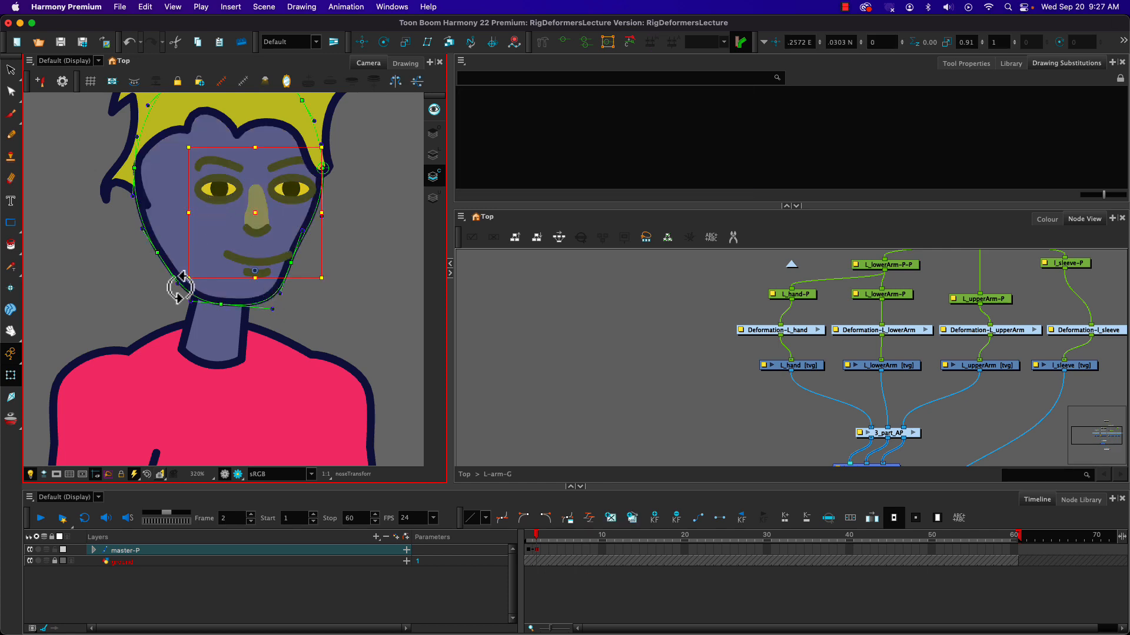
{"action": "left_click_drag", "start_coordinate": [174, 287], "coordinate": [171, 283]}
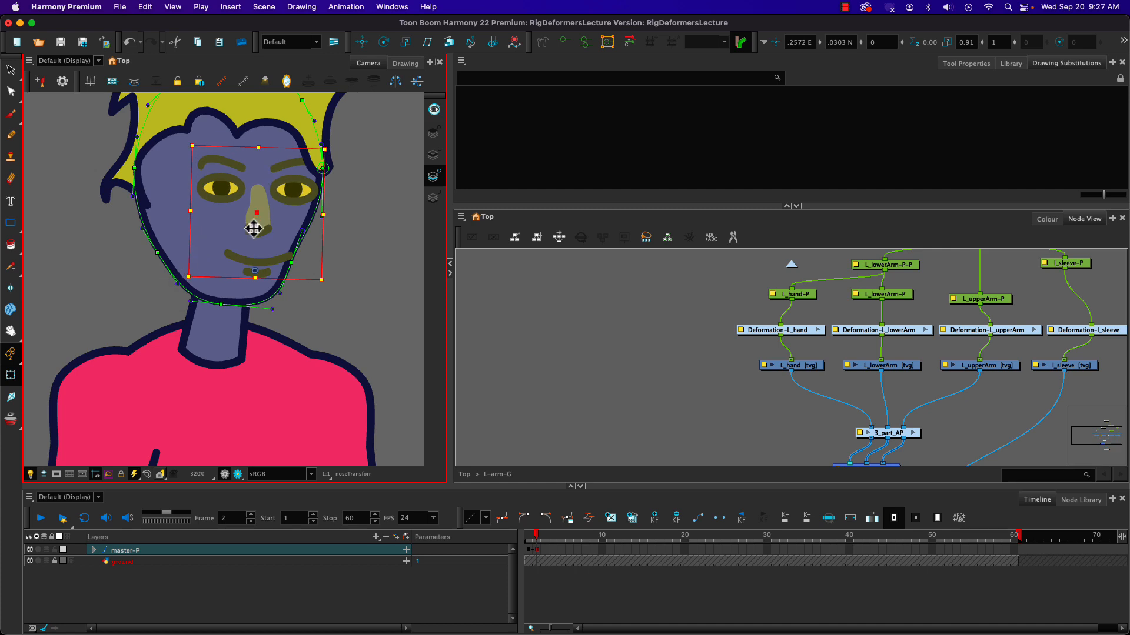
{"action": "left_click_drag", "start_coordinate": [252, 227], "coordinate": [249, 227]}
{"action": "left_click_drag", "start_coordinate": [183, 210], "coordinate": [256, 232]}
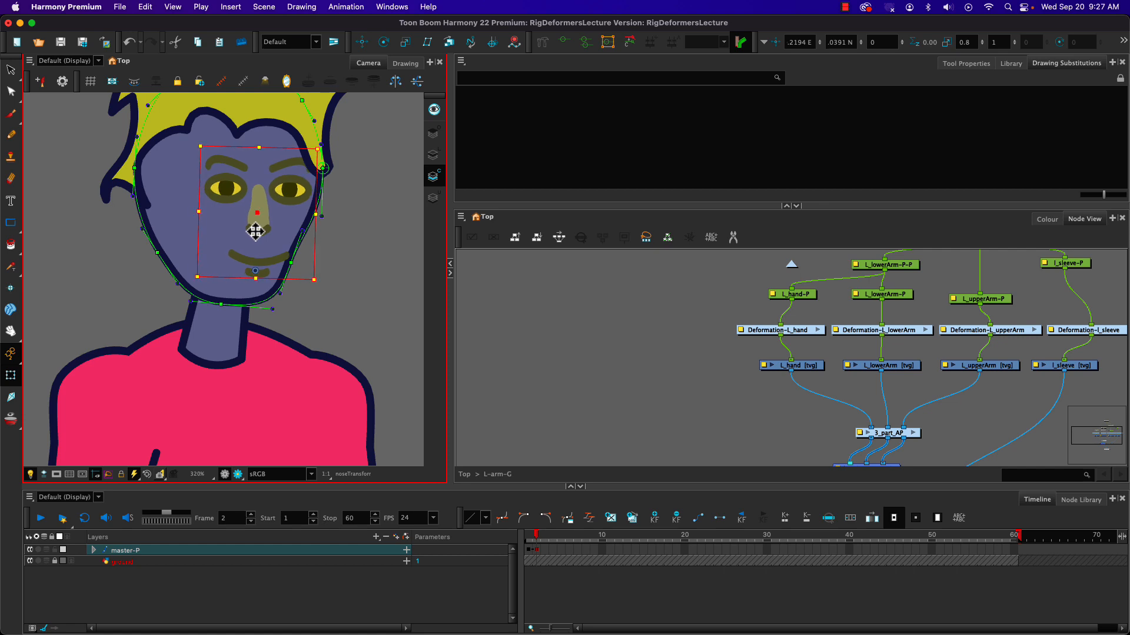
Select the nose alone through nose-P and move it slightly up toward the far eye
{"action": "left_click", "coordinate": [118, 226]}
{"action": "left_click", "coordinate": [259, 227]}
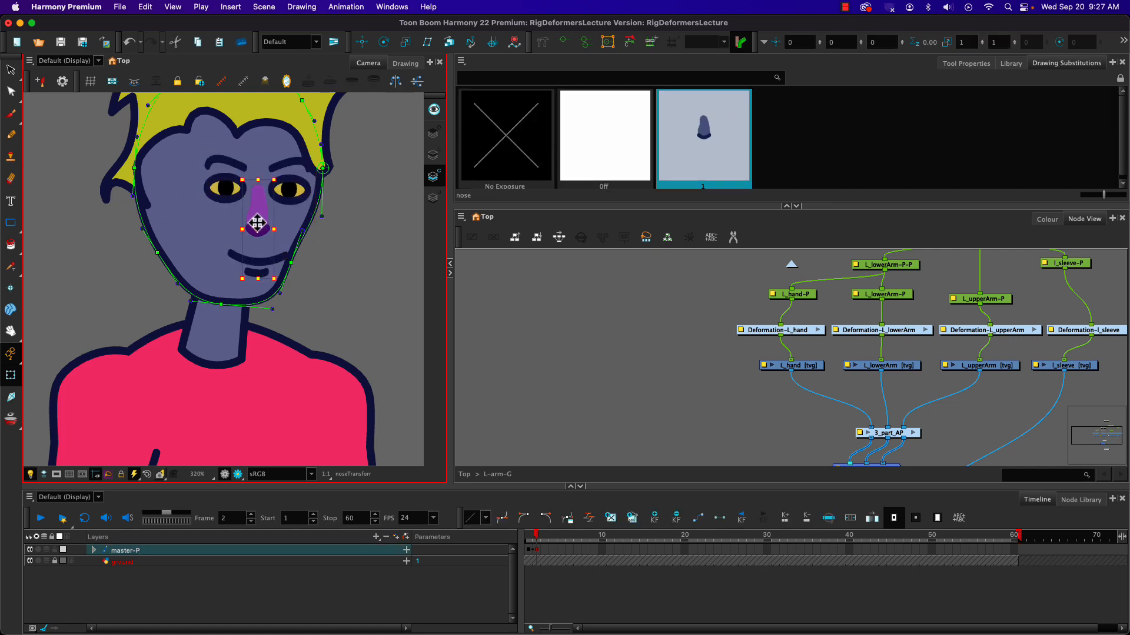
{"action": "key", "text": "b"}
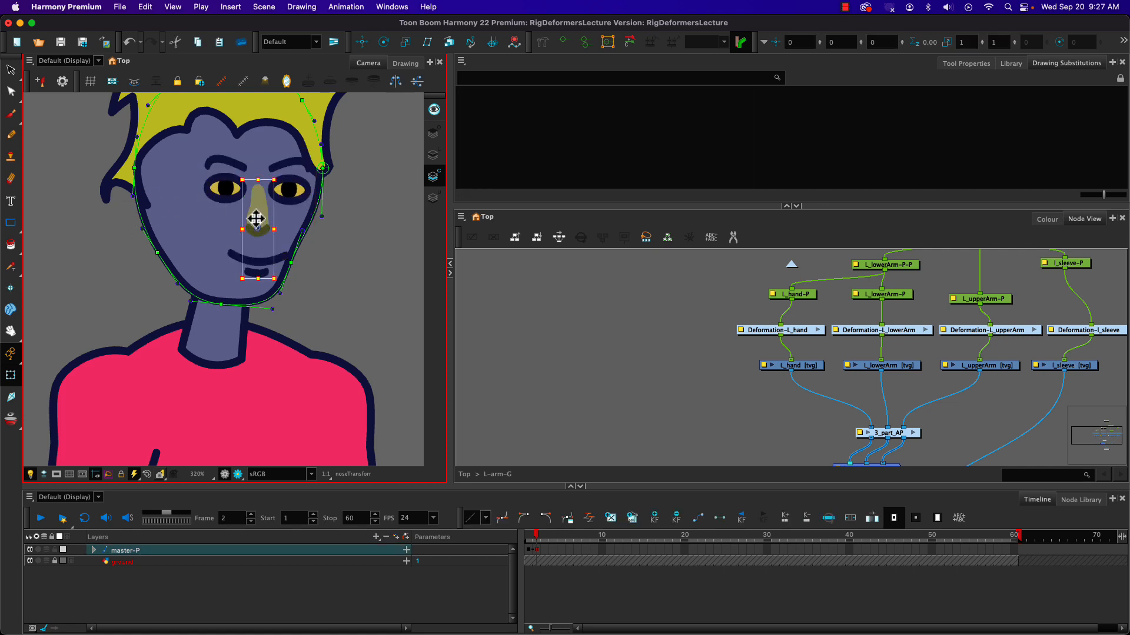
{"action": "left_click_drag", "start_coordinate": [256, 219], "coordinate": [263, 218]}
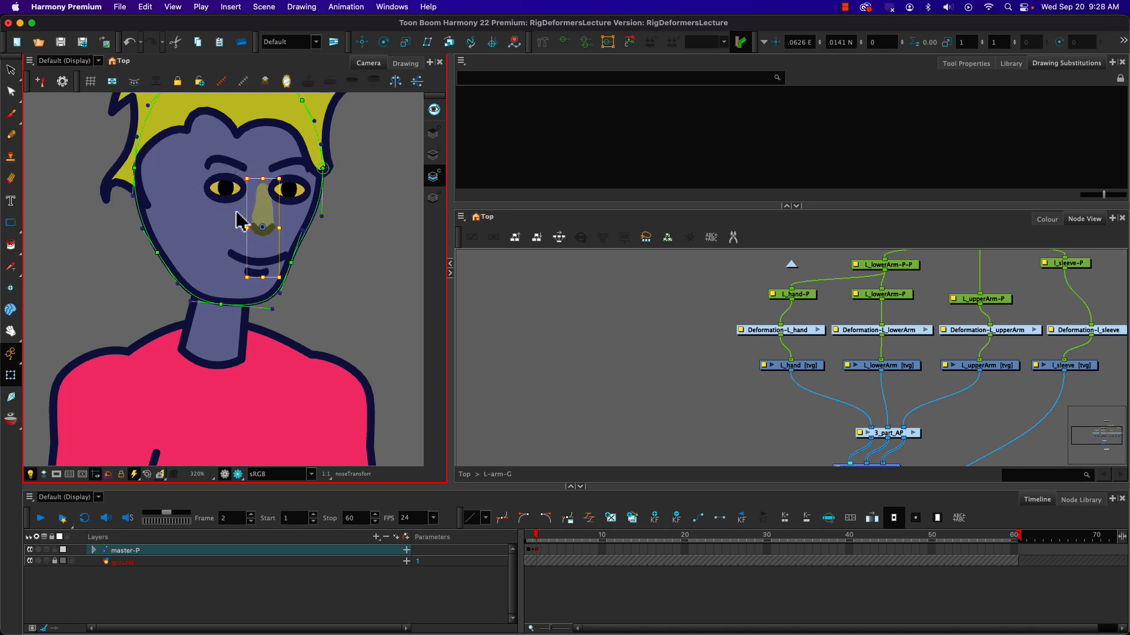
Check the nose's layer order in the top-level face nodes, nudge it forward in Z, and shift it slightly toward the far eye
{"action": "left_click", "coordinate": [791, 266]}
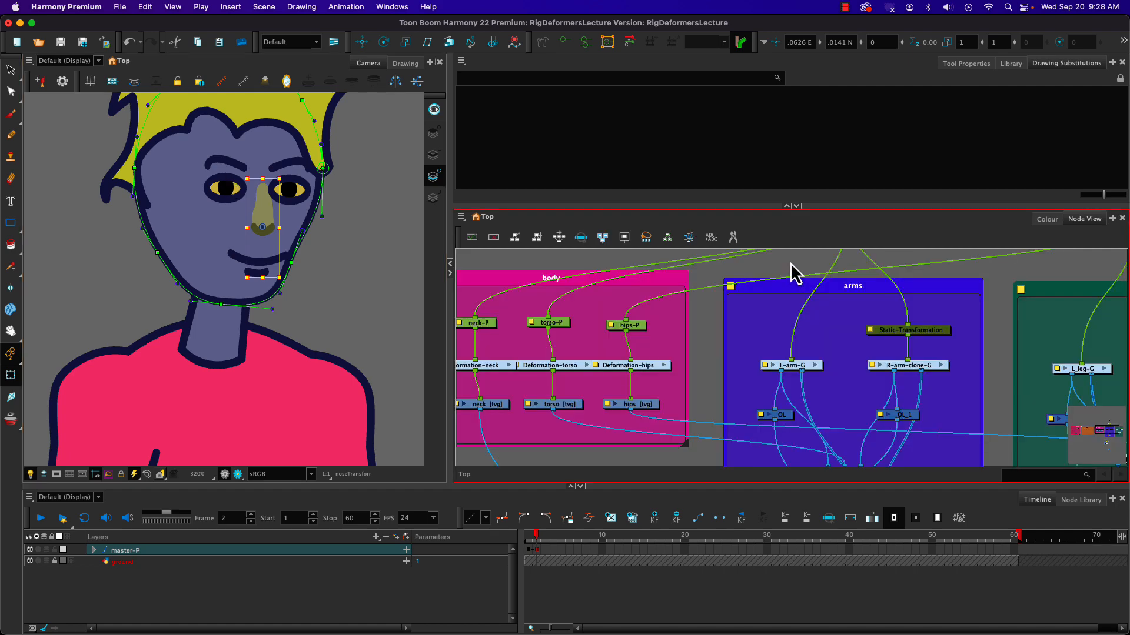
{"action": "left_click_drag", "start_coordinate": [524, 277], "coordinate": [880, 326]}
{"action": "left_click_drag", "start_coordinate": [516, 388], "coordinate": [625, 367]}
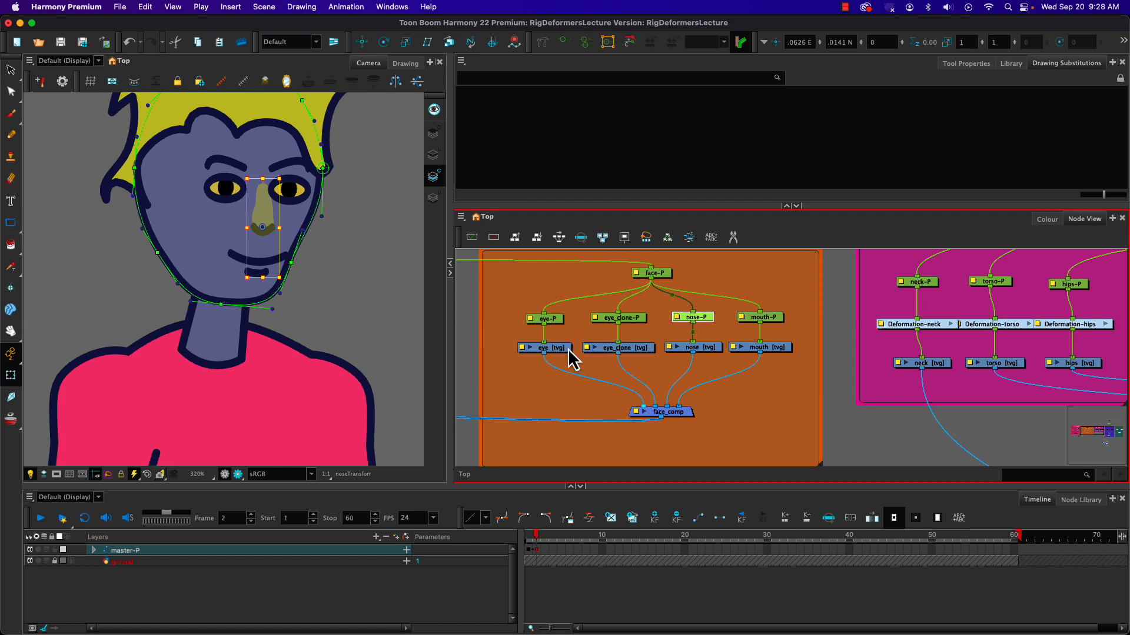
{"action": "left_click", "coordinate": [667, 407]}
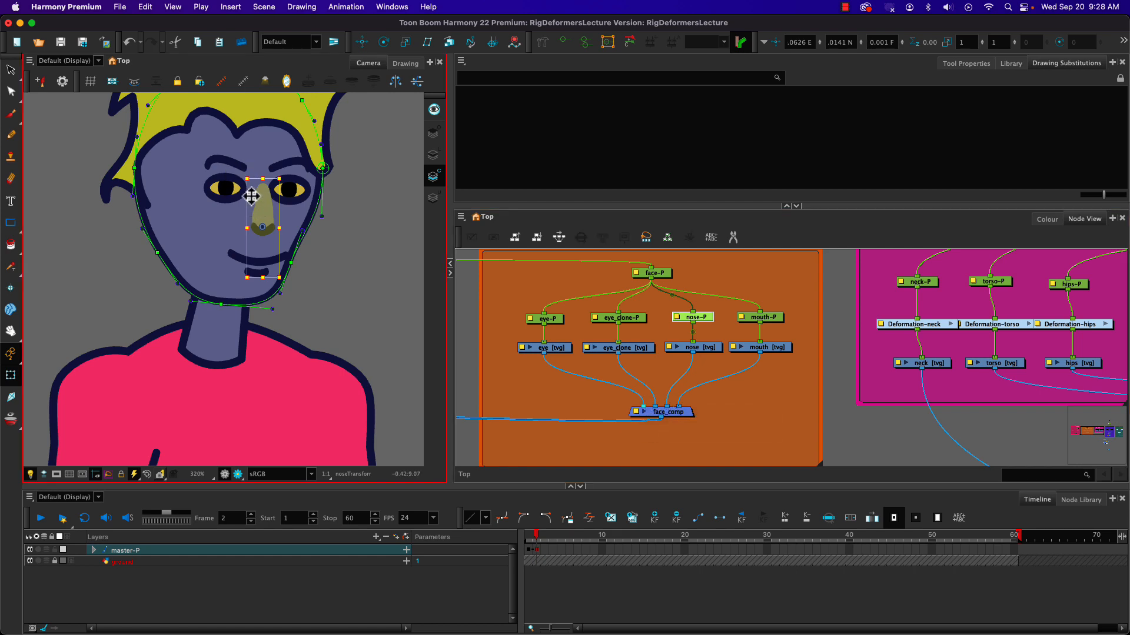
{"action": "key", "text": "alt+Down"}
{"action": "left_click_drag", "start_coordinate": [262, 219], "coordinate": [264, 218]}
{"action": "left_click", "coordinate": [110, 237]}
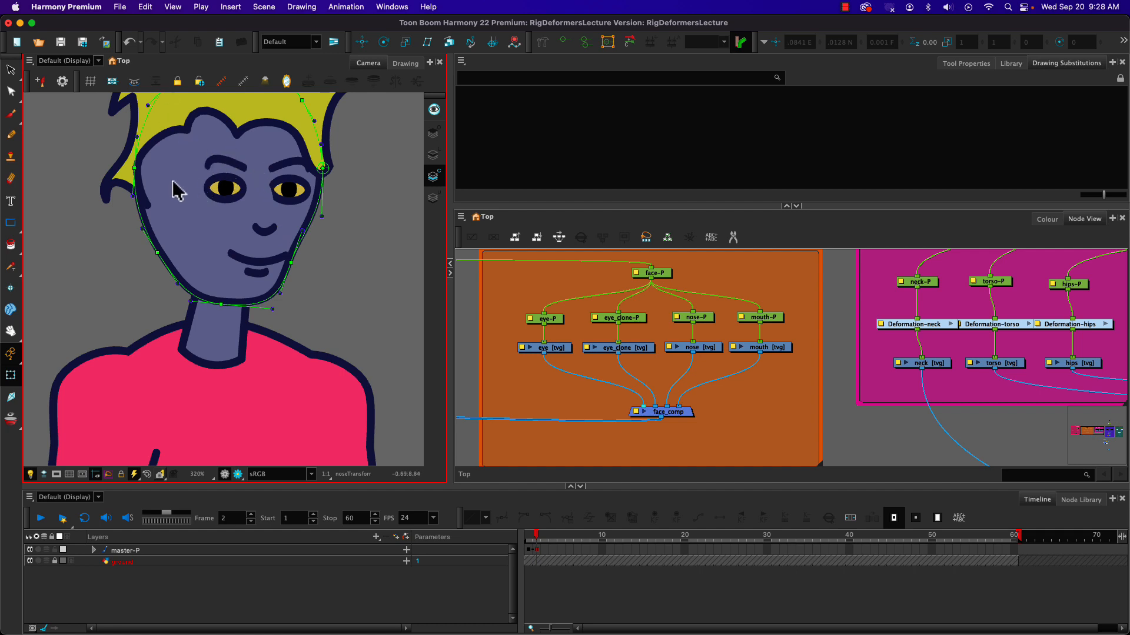
{"action": "left_click", "coordinate": [259, 258]}
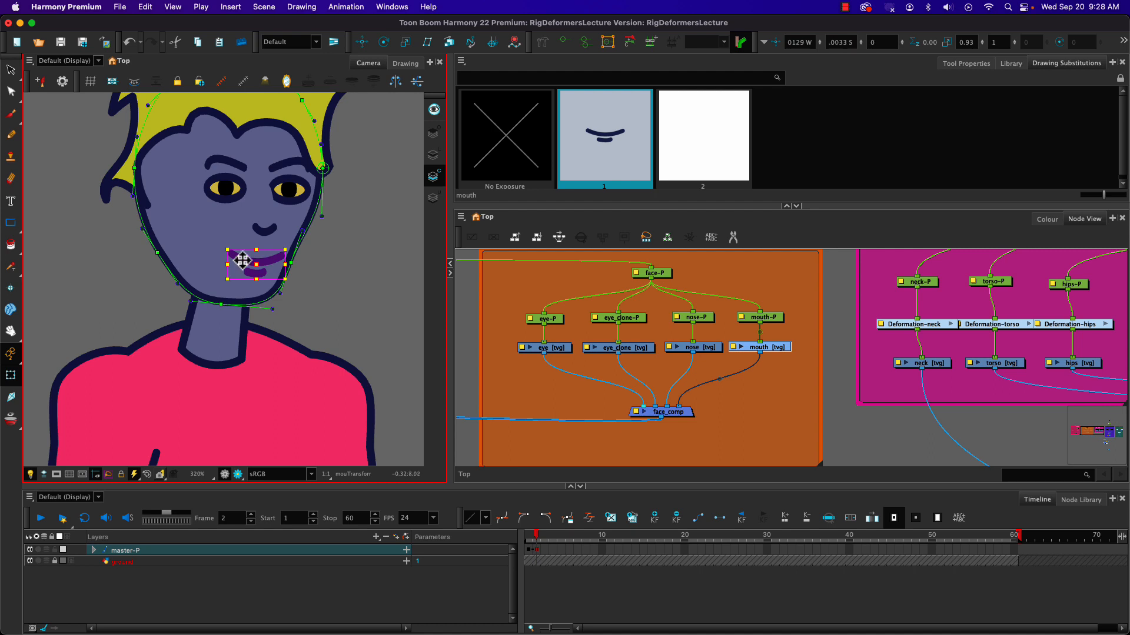
{"action": "key", "text": "super+z"}
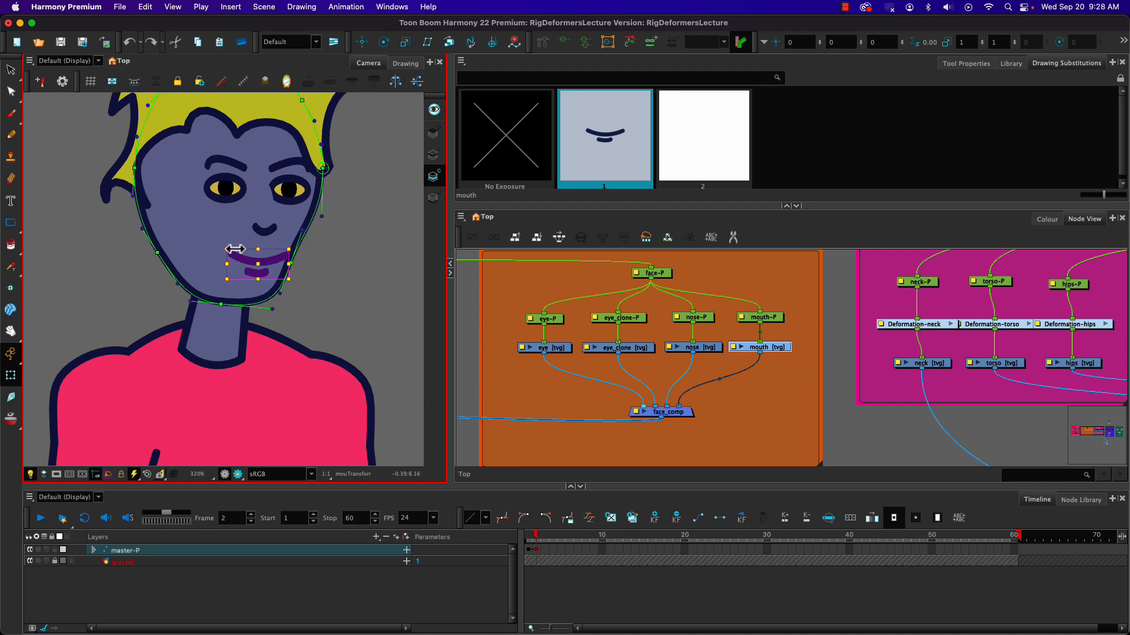
{"action": "key", "text": "Escape"}
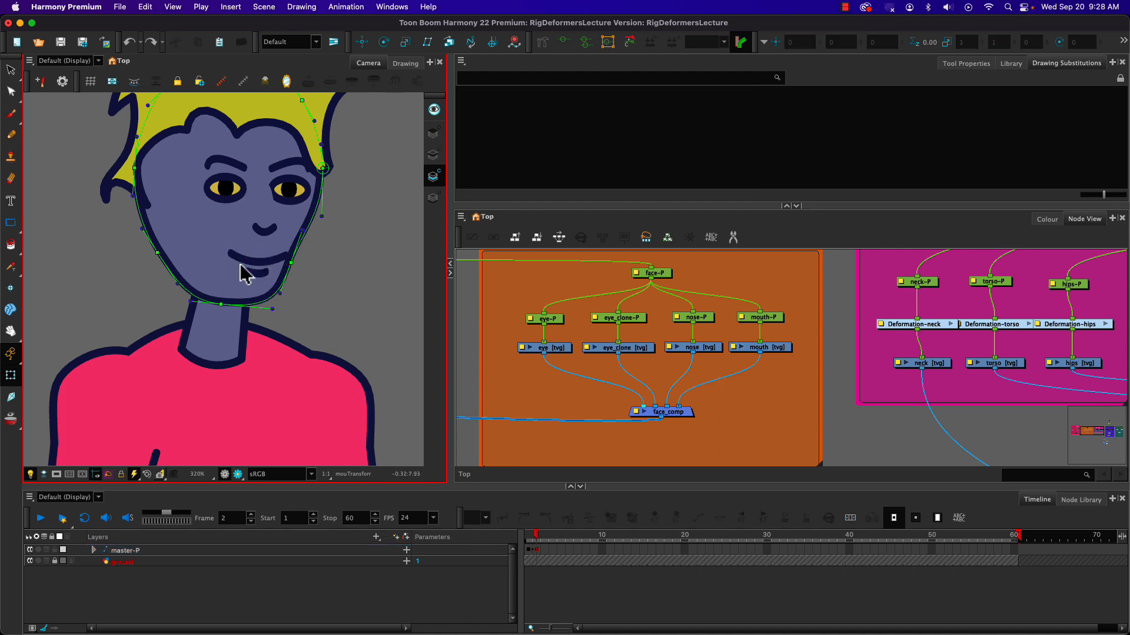
Select the mouth through mouth-P and narrow it to 0.89 horizontal scale
{"action": "left_click", "coordinate": [247, 270]}
{"action": "left_click", "coordinate": [242, 258]}
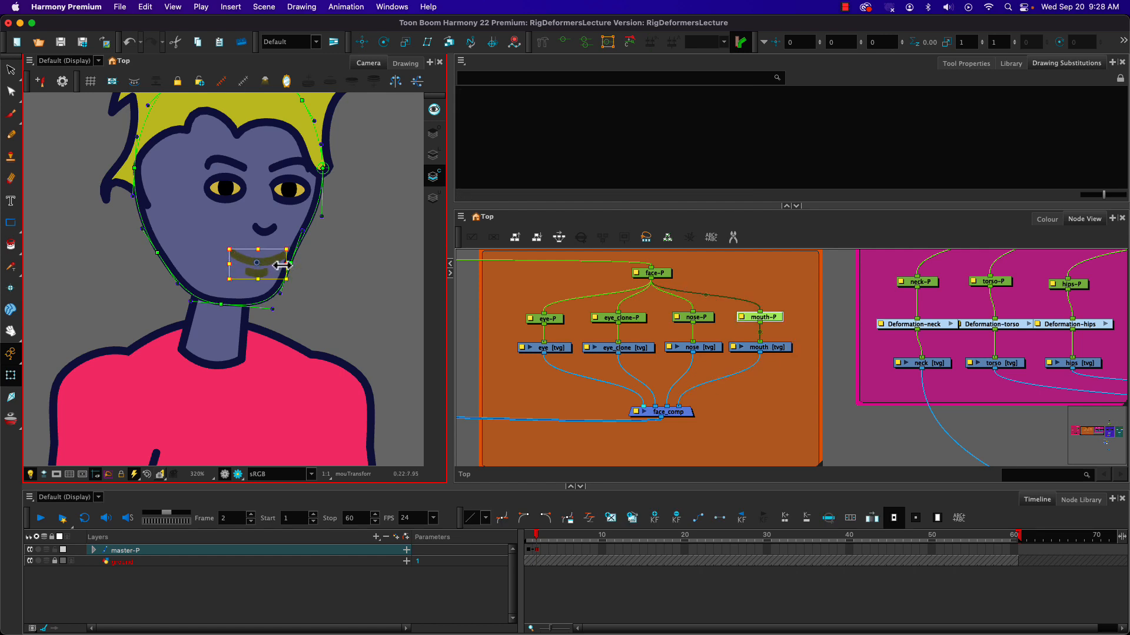
{"action": "left_click_drag", "start_coordinate": [283, 265], "coordinate": [239, 263]}
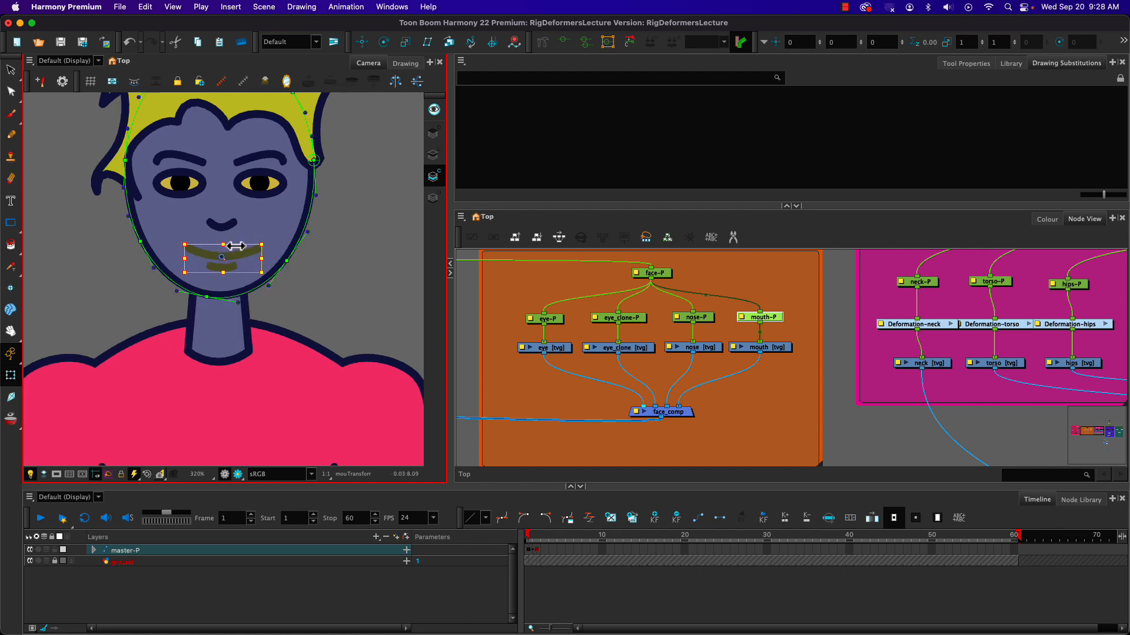
Compare the mouth and head between frames 1 and 2, close up and with the upper body, and clear the selection
{"action": "key", "text": "comma"}
{"action": "key", "text": "period"}
{"action": "key", "text": "comma"}
{"action": "key", "text": "period"}
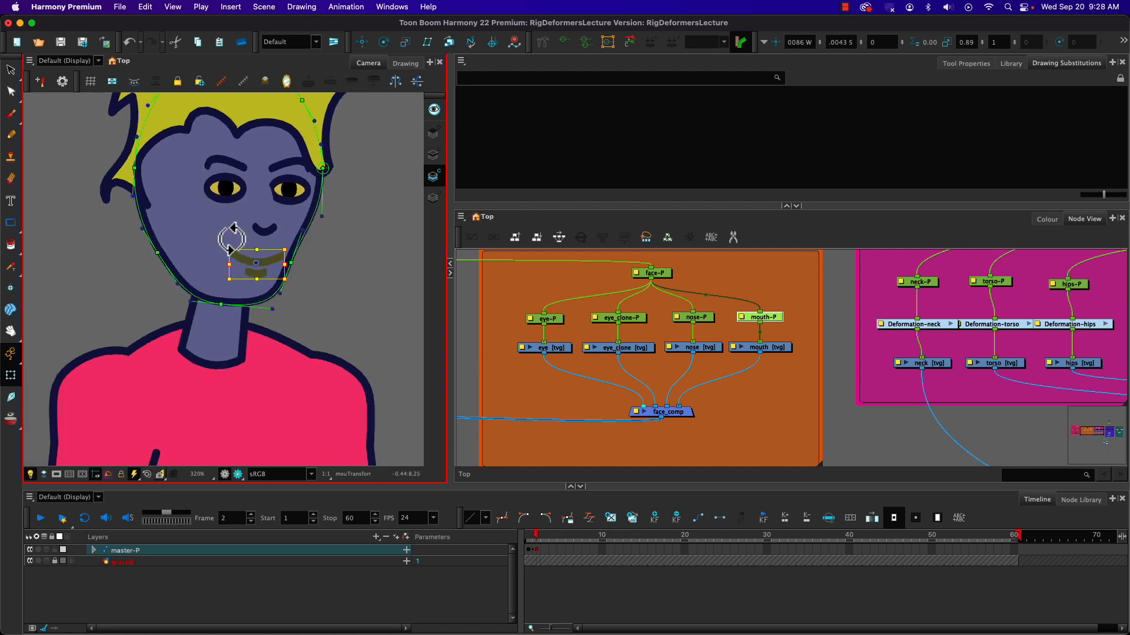
{"action": "key", "text": "comma"}
{"action": "key", "text": "period"}
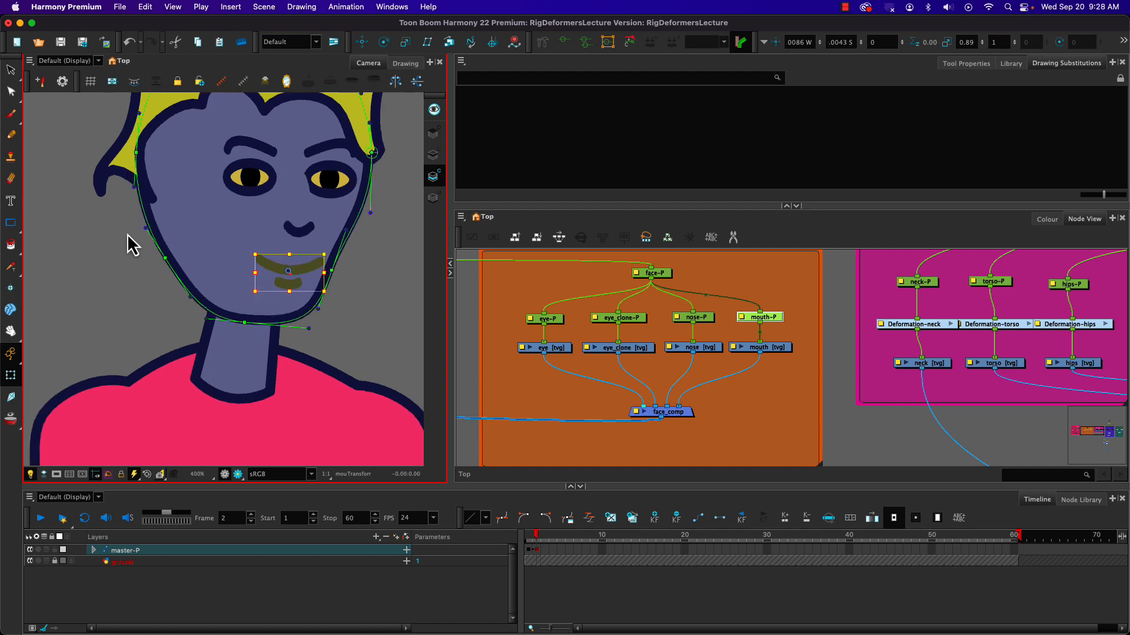
{"action": "scroll", "coordinate": [126, 233], "scroll_direction": "down", "scroll_amount": 1}
{"action": "scroll", "coordinate": [126, 233], "scroll_direction": "down", "scroll_amount": 2}
{"action": "key", "text": "comma"}
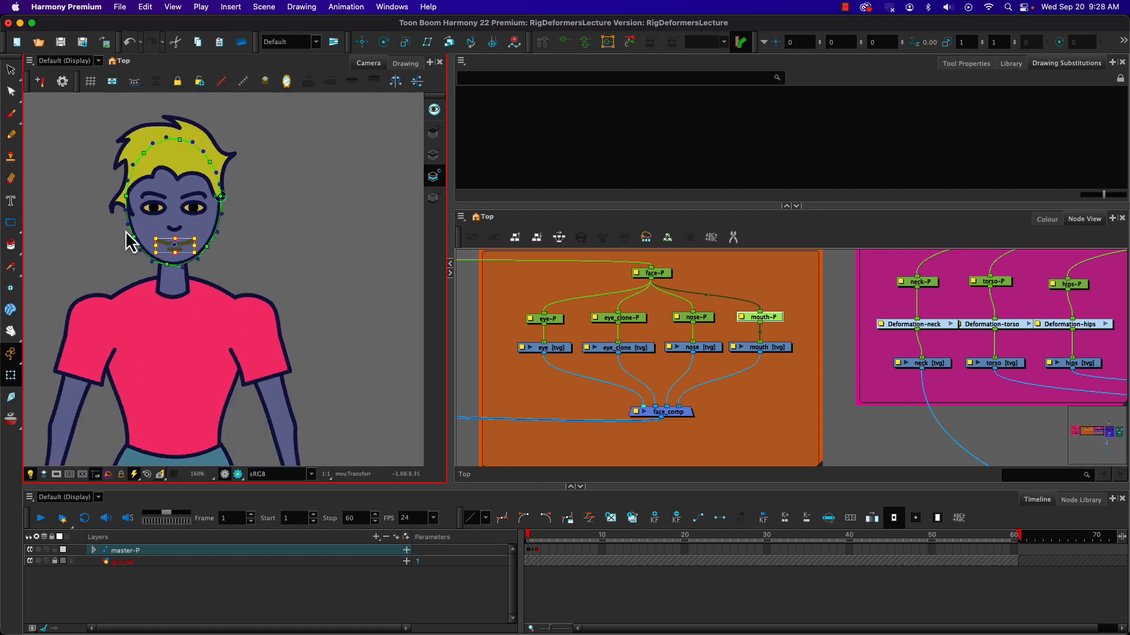
{"action": "key", "text": "period"}
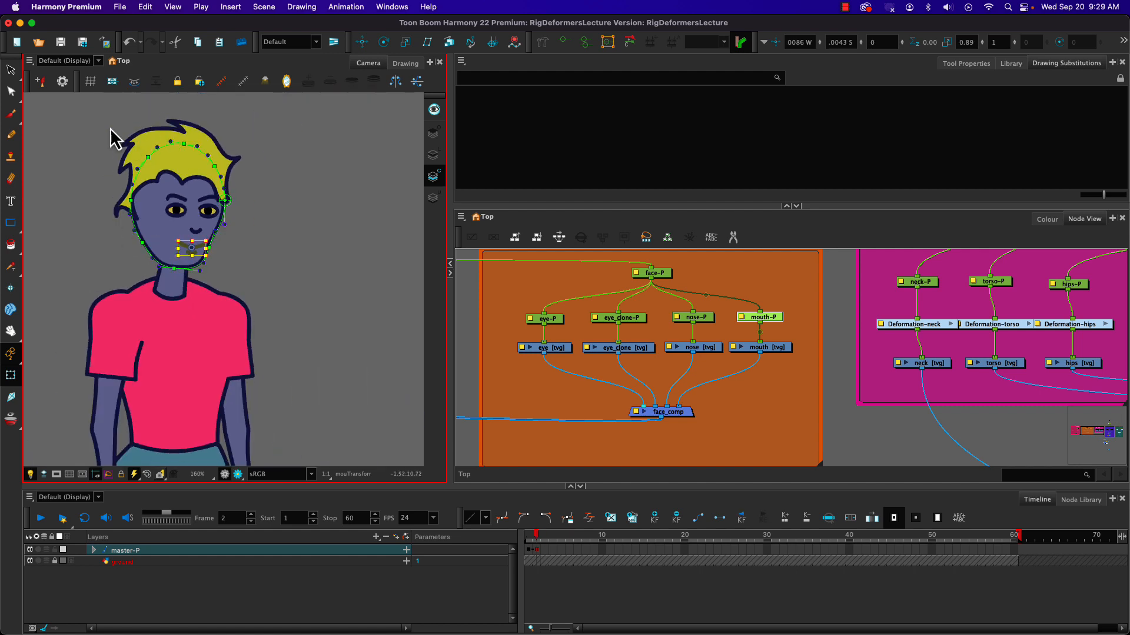
{"action": "key", "text": "Escape"}
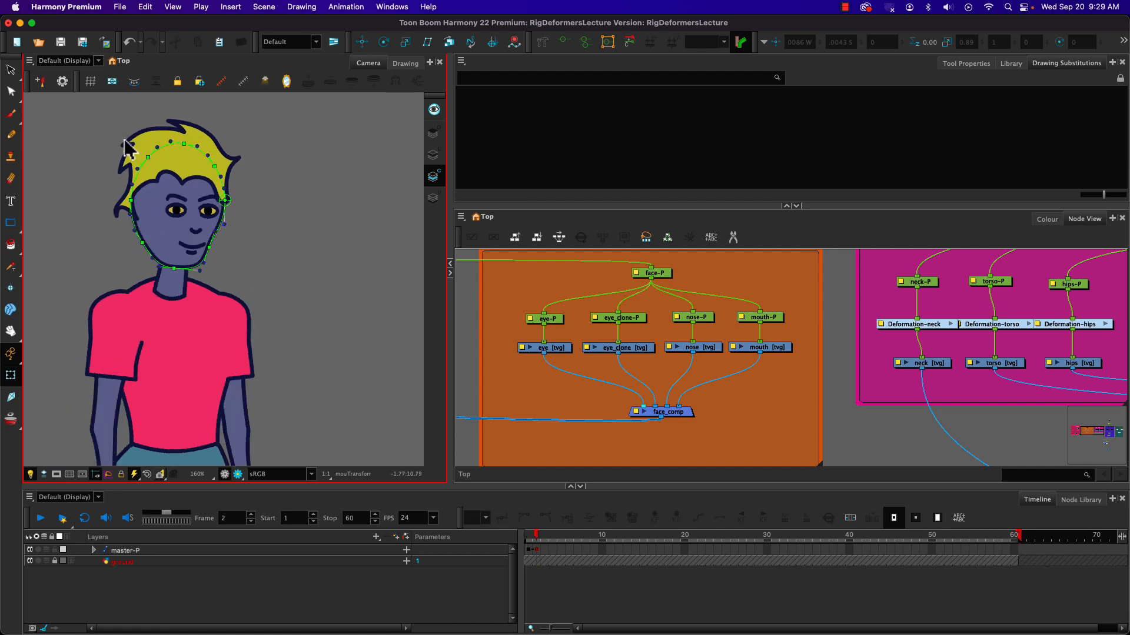
Select the hair's parent peg, narrow it to 0.98 horizontal scale, rotate it slightly clockwise, and shift it toward the far side of the head
{"action": "left_click", "coordinate": [132, 149]}
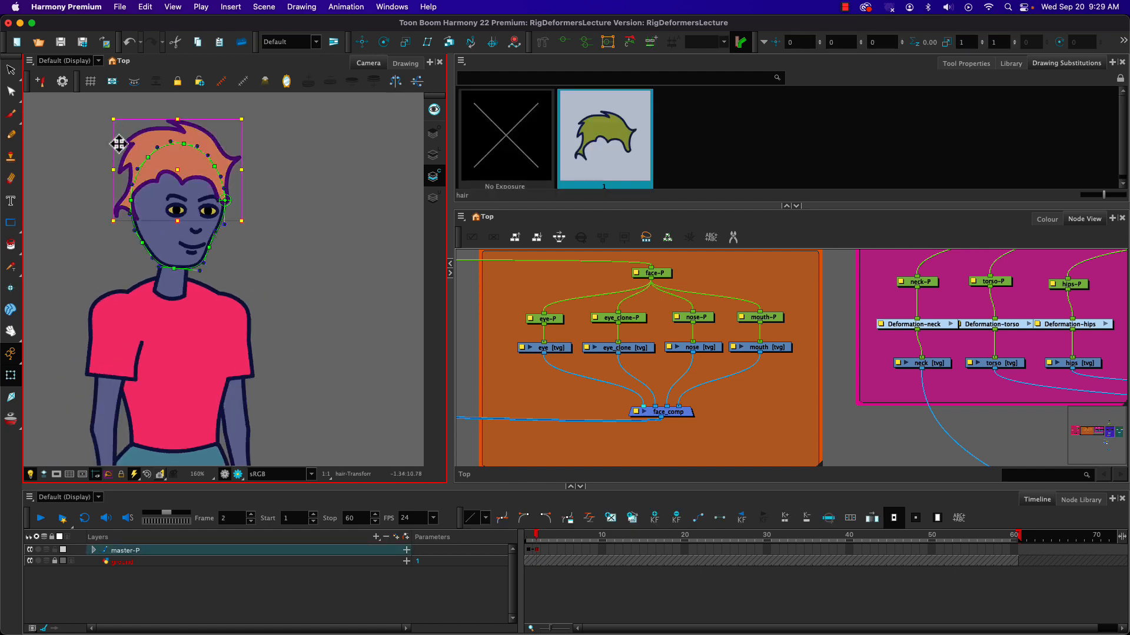
{"action": "key", "text": "b"}
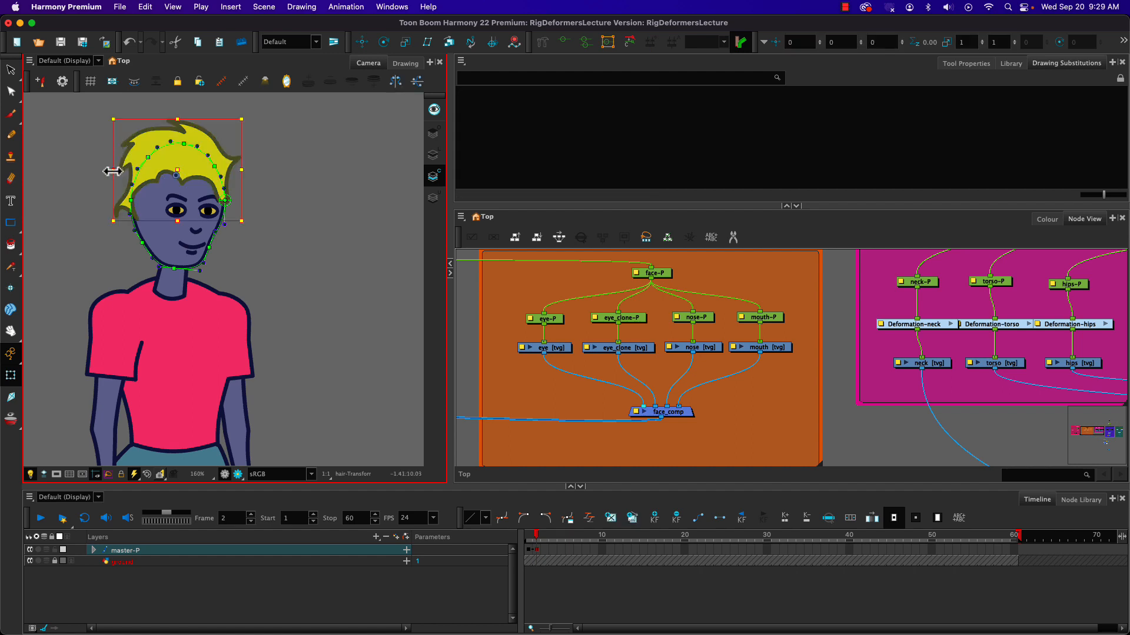
{"action": "left_click_drag", "start_coordinate": [114, 171], "coordinate": [116, 172]}
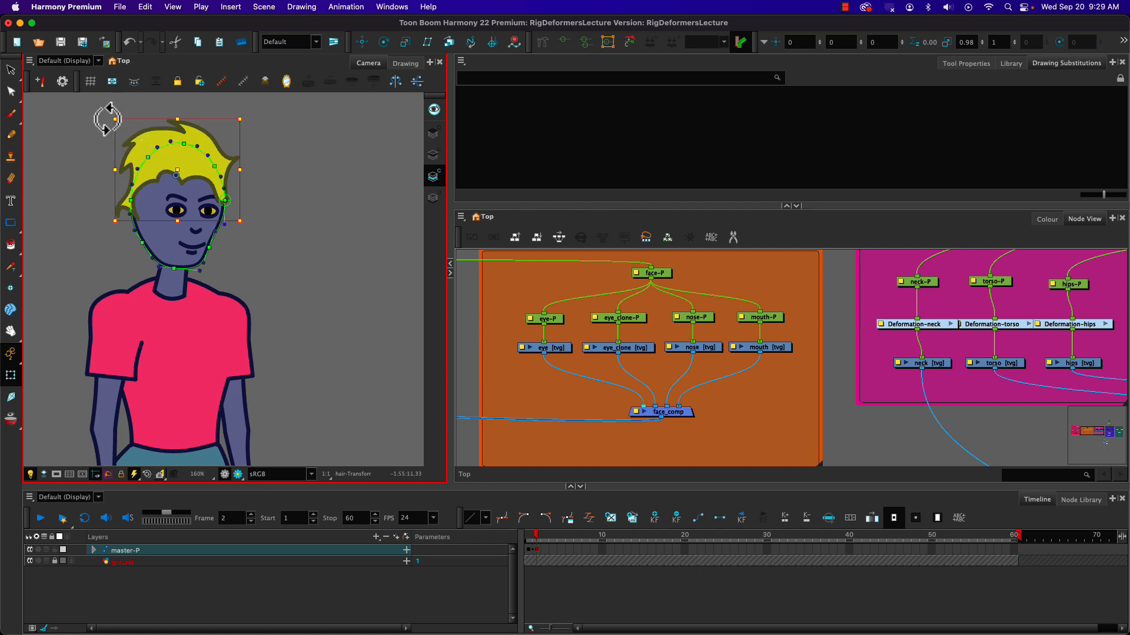
{"action": "left_click_drag", "start_coordinate": [106, 116], "coordinate": [108, 114]}
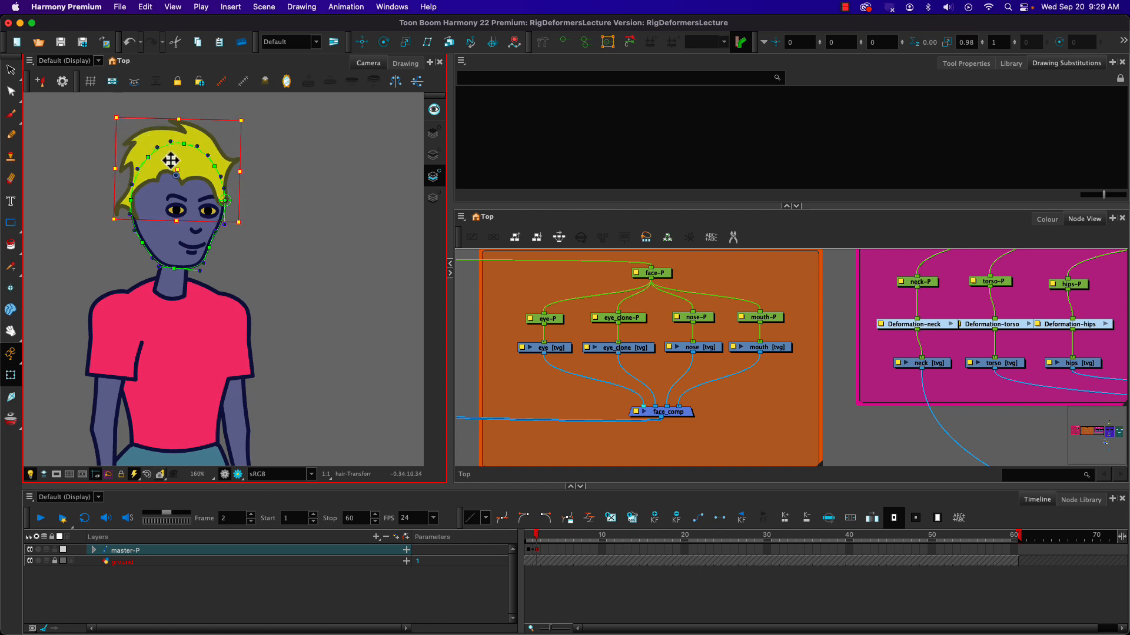
{"action": "left_click_drag", "start_coordinate": [169, 159], "coordinate": [178, 160]}
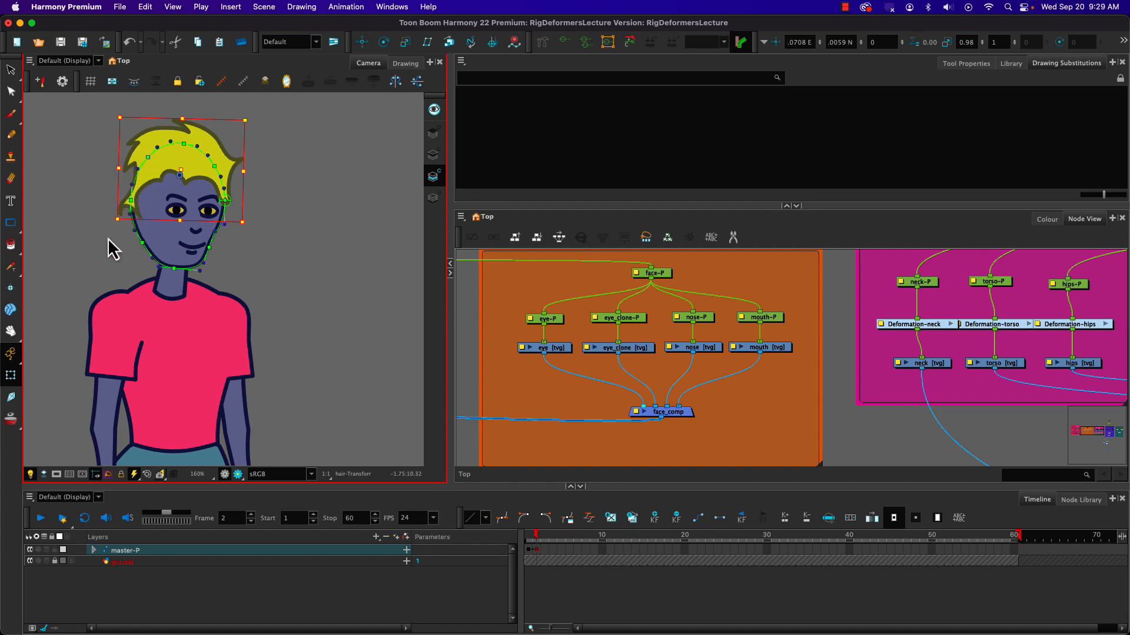
{"action": "key", "text": "comma"}
{"action": "key", "text": "period"}
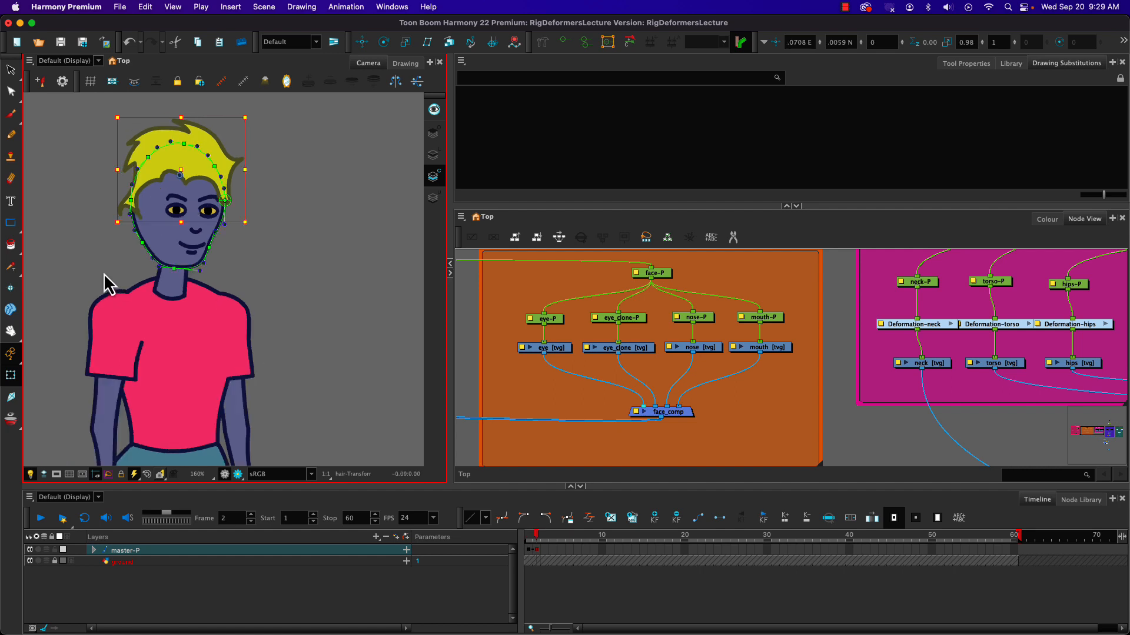
{"action": "key", "text": "comma"}
{"action": "key", "text": "period"}
{"action": "left_click", "coordinate": [87, 256]}
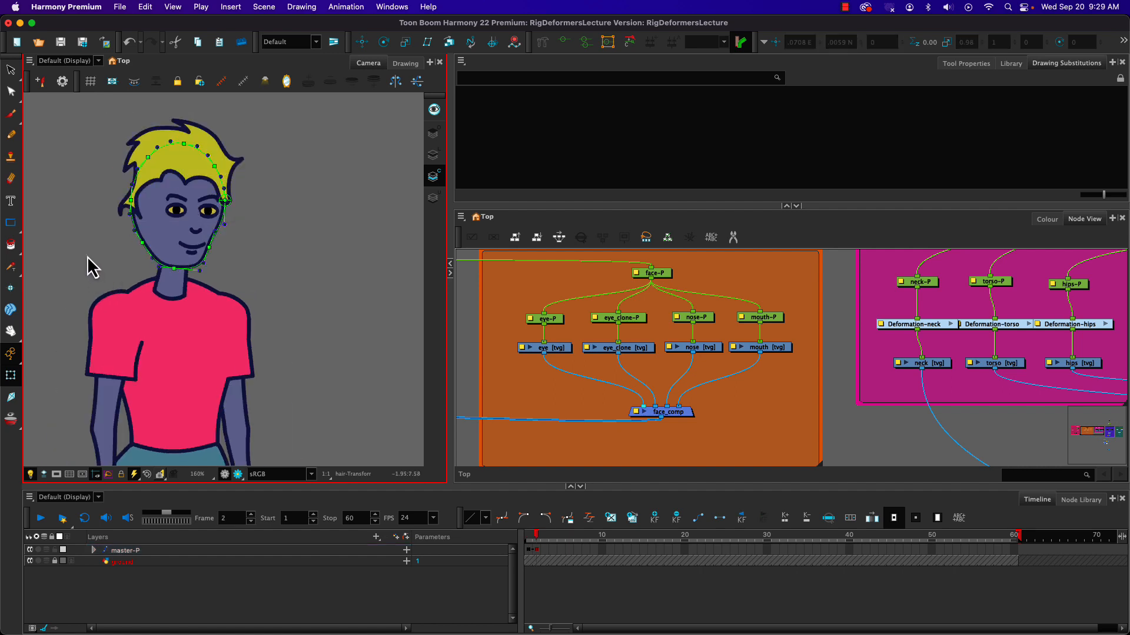
Hide the deformation controls and compare the full-body pose between frames 1 and 2
{"action": "left_click", "coordinate": [244, 81]}
{"action": "key", "text": "comma"}
{"action": "key", "text": "period"}
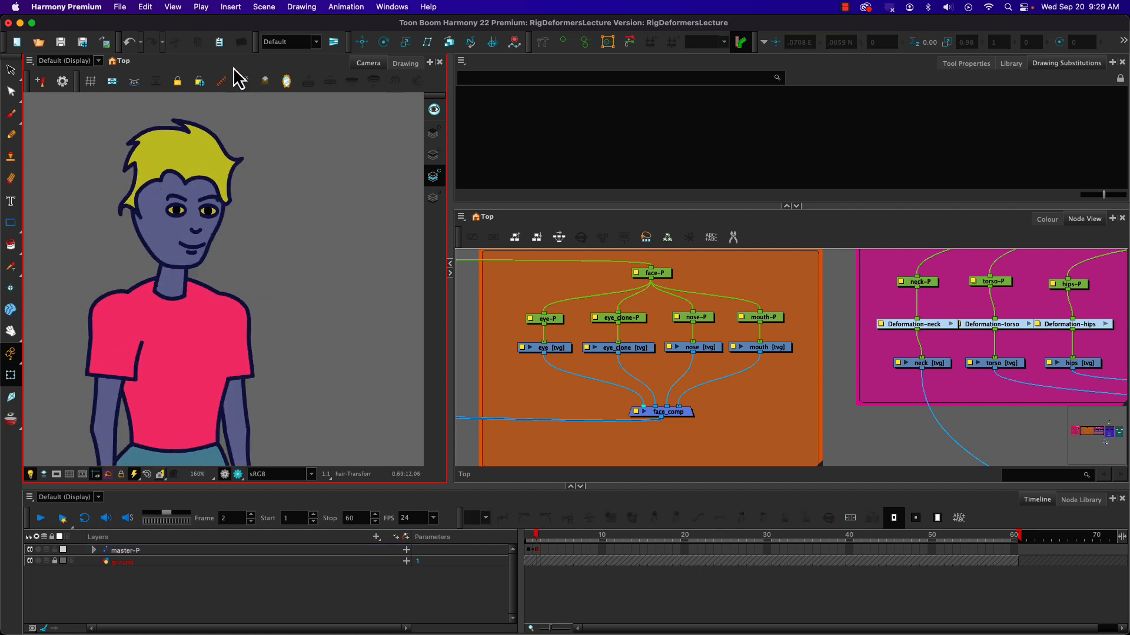
{"action": "key", "text": "comma"}
{"action": "key", "text": "period"}
{"action": "scroll", "coordinate": [161, 355], "scroll_direction": "down", "scroll_amount": 2}
{"action": "scroll", "coordinate": [159, 353], "scroll_direction": "down", "scroll_amount": 2}
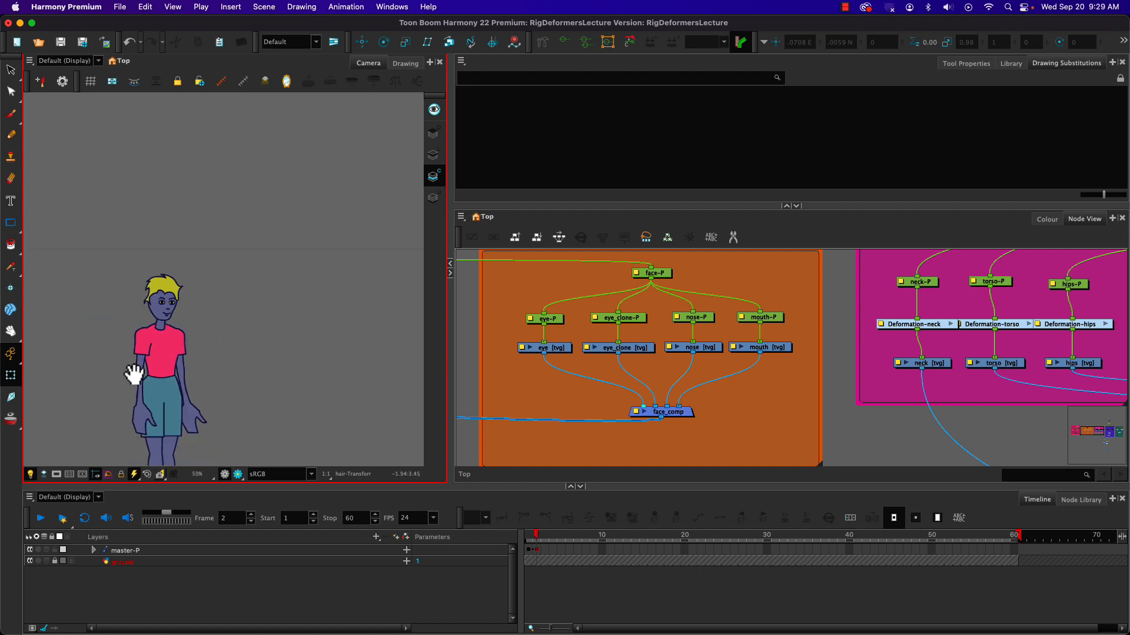
{"action": "left_click_drag", "start_coordinate": [134, 374], "coordinate": [142, 292]}
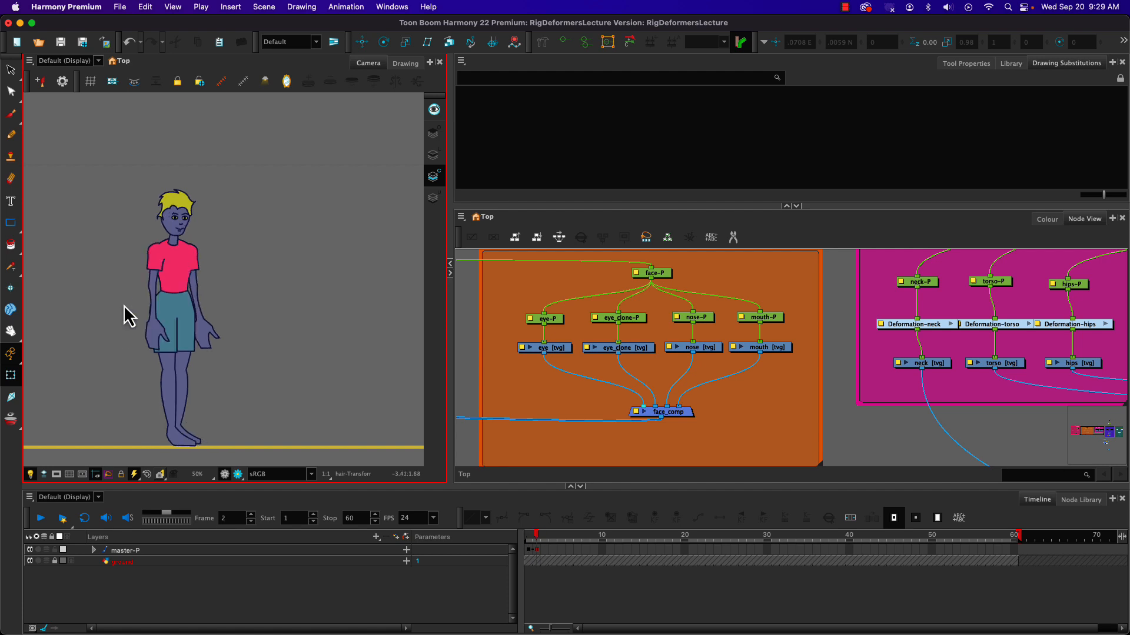
{"action": "key", "text": "comma"}
{"action": "key", "text": "period"}
{"action": "key", "text": "comma"}
{"action": "key", "text": "period"}
{"action": "key", "text": "comma"}
{"action": "key", "text": "period"}
{"action": "key", "text": "comma"}
{"action": "key", "text": "period"}
{"action": "key", "text": "comma"}
{"action": "key", "text": "period"}
Select the whole far leg through the peg above L_shorts and nudge it down to a vertical position of .2976 S
{"action": "left_click", "coordinate": [188, 353]}
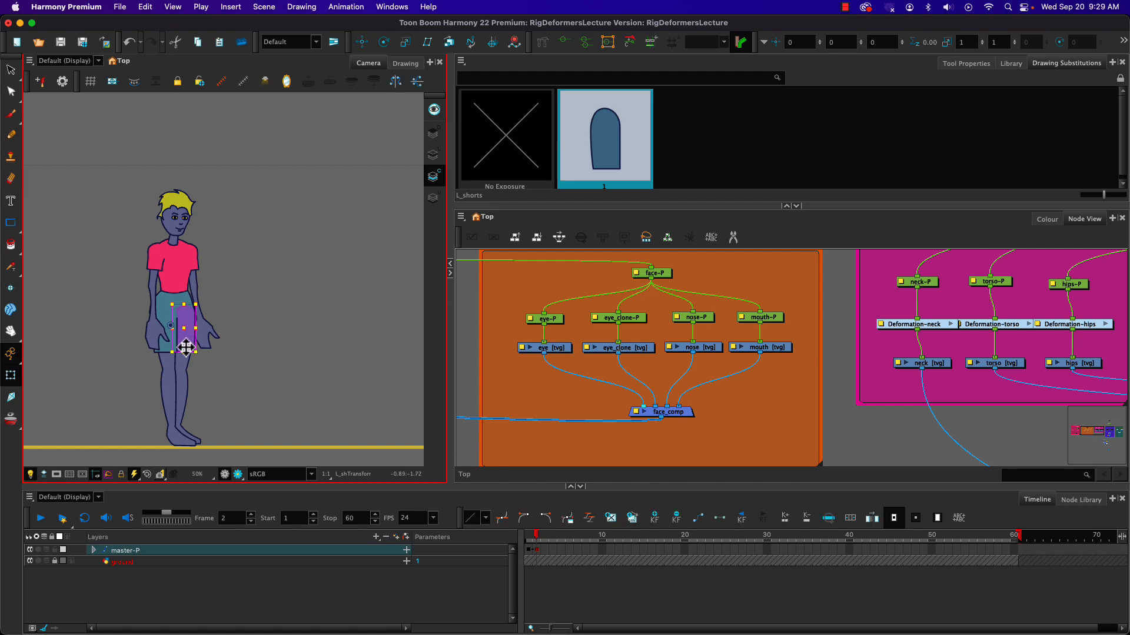
{"action": "left_click", "coordinate": [186, 348]}
{"action": "left_click", "coordinate": [184, 351]}
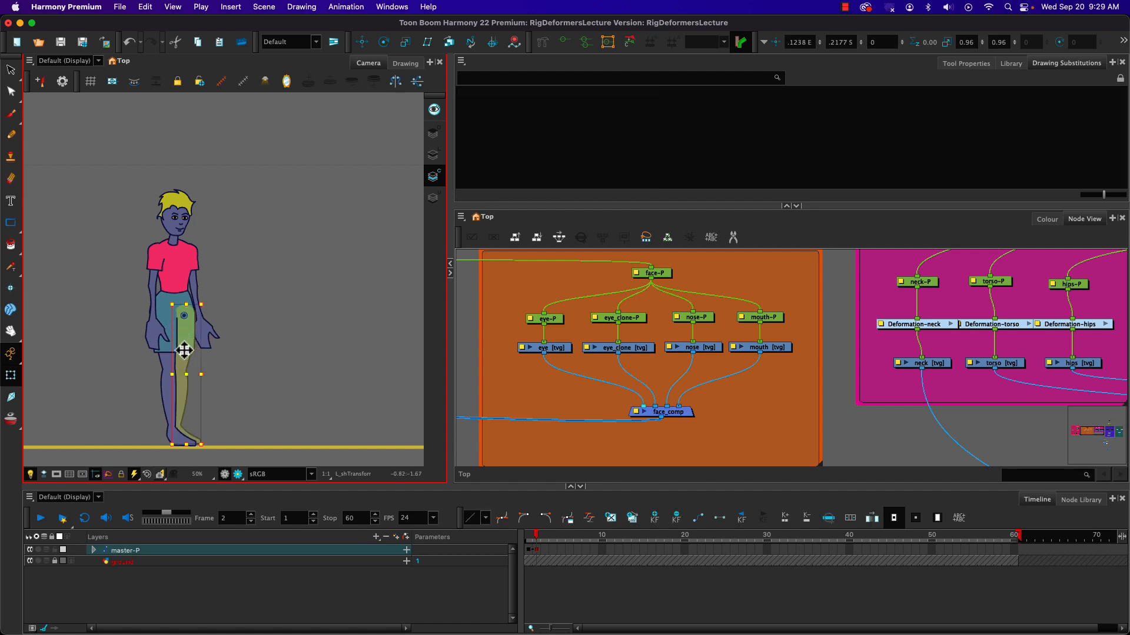
{"action": "key", "text": "Down"}
{"action": "scroll", "coordinate": [179, 429], "scroll_direction": "up", "scroll_amount": 3}
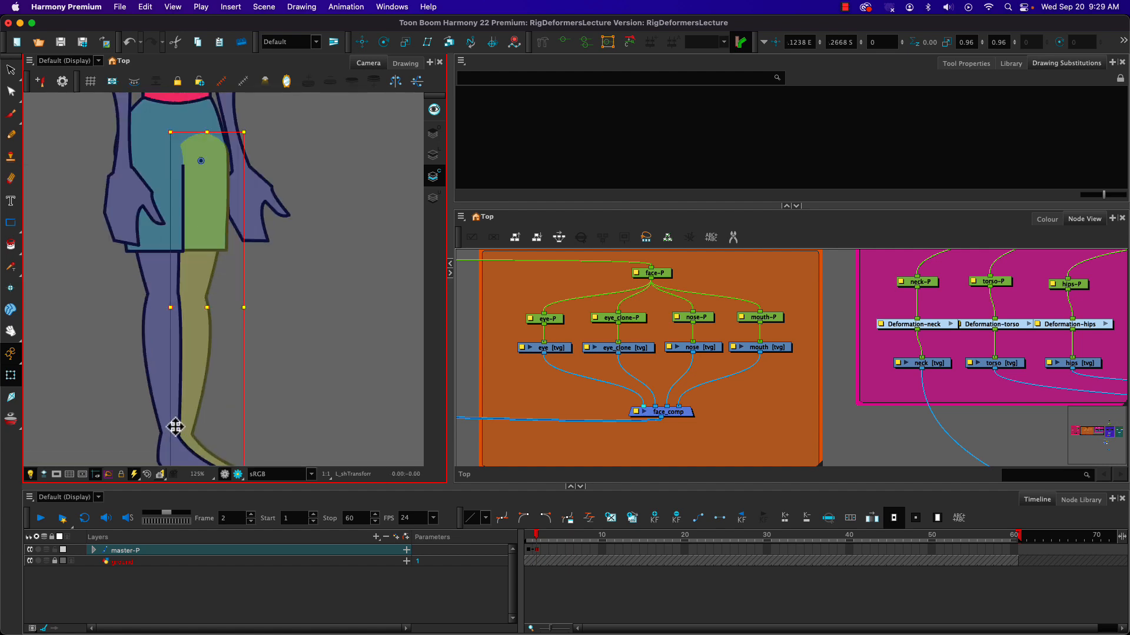
{"action": "scroll", "coordinate": [179, 431], "scroll_direction": "down", "scroll_amount": 2}
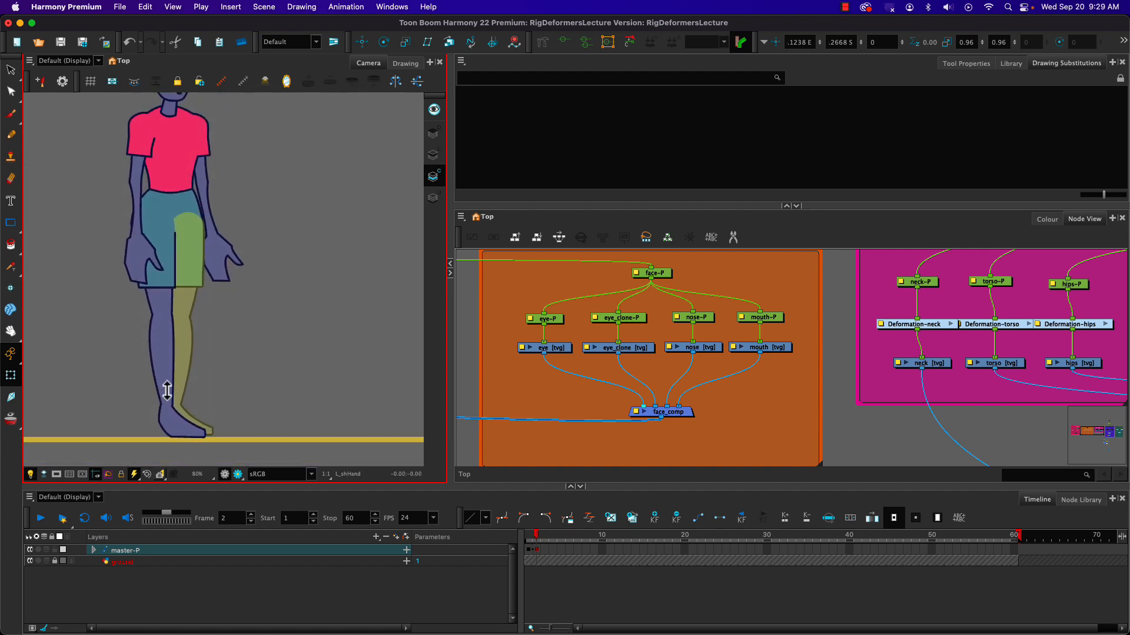
{"action": "key", "text": "Down"}
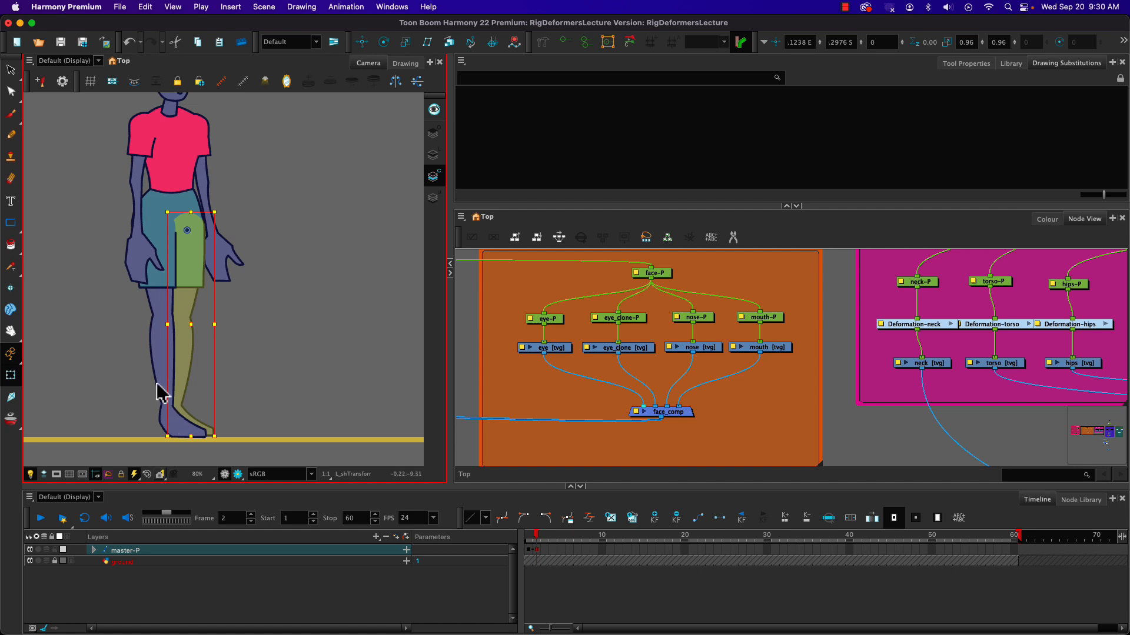
Compare the legs' ground contact and the full figure between frames 1 and 2, clearing the leg selection
{"action": "key", "text": "comma"}
{"action": "key", "text": "period"}
{"action": "key", "text": "comma"}
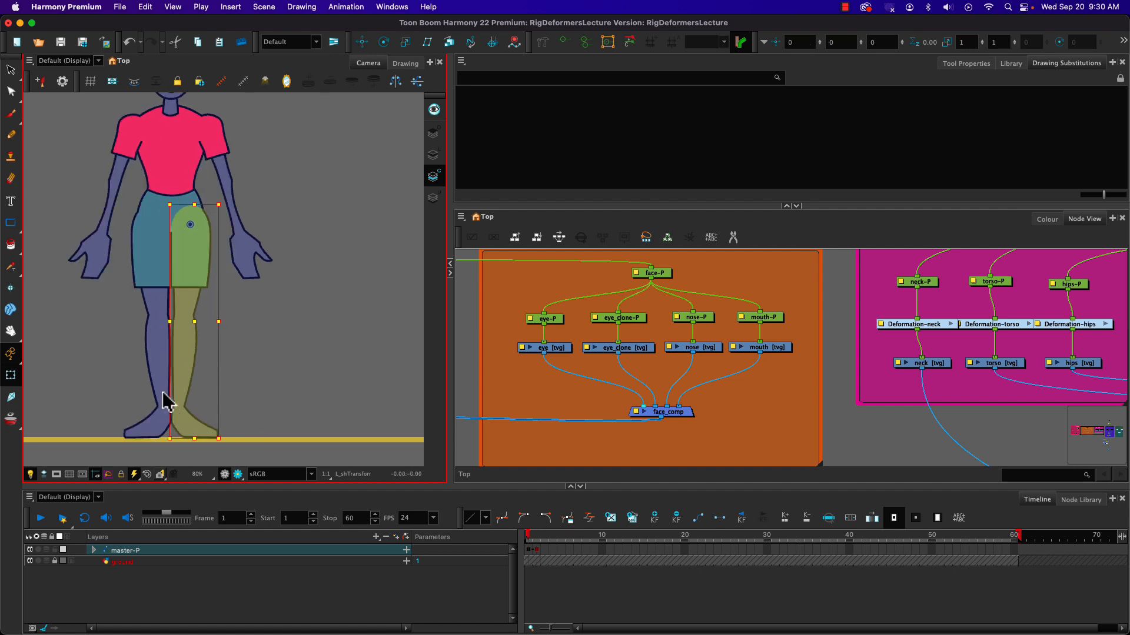
{"action": "key", "text": "period"}
{"action": "key", "text": "comma"}
{"action": "key", "text": "period"}
{"action": "key", "text": "comma"}
{"action": "key", "text": "period"}
{"action": "key", "text": "comma"}
{"action": "key", "text": "period"}
{"action": "left_click", "coordinate": [115, 355]}
{"action": "scroll", "coordinate": [130, 340], "scroll_direction": "down", "scroll_amount": 3}
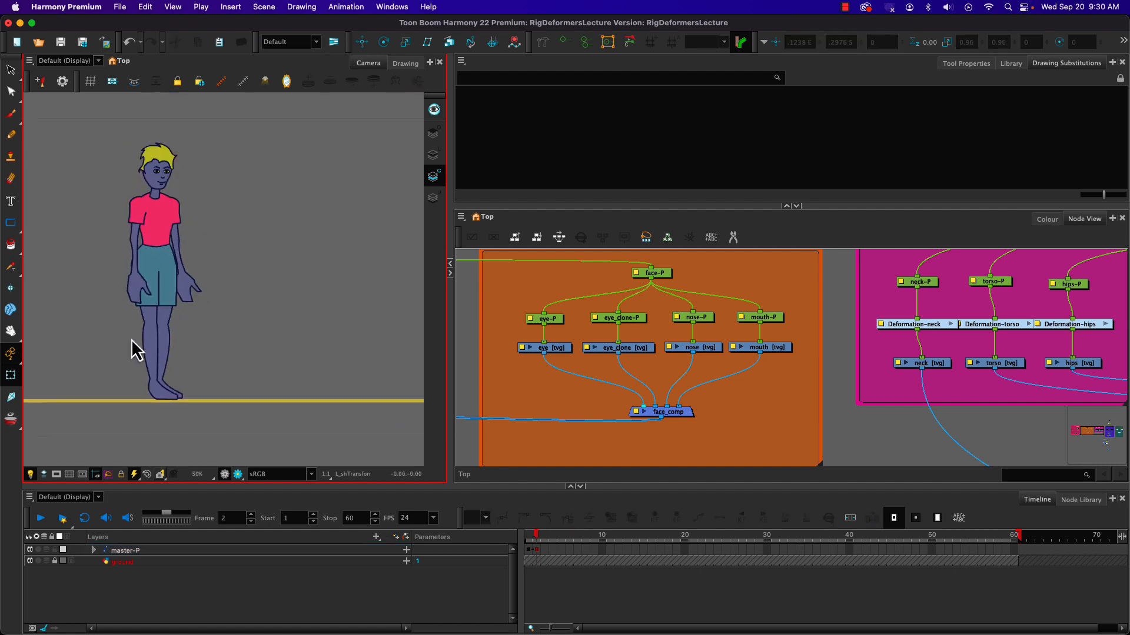
{"action": "key", "text": "comma"}
{"action": "key", "text": "period"}
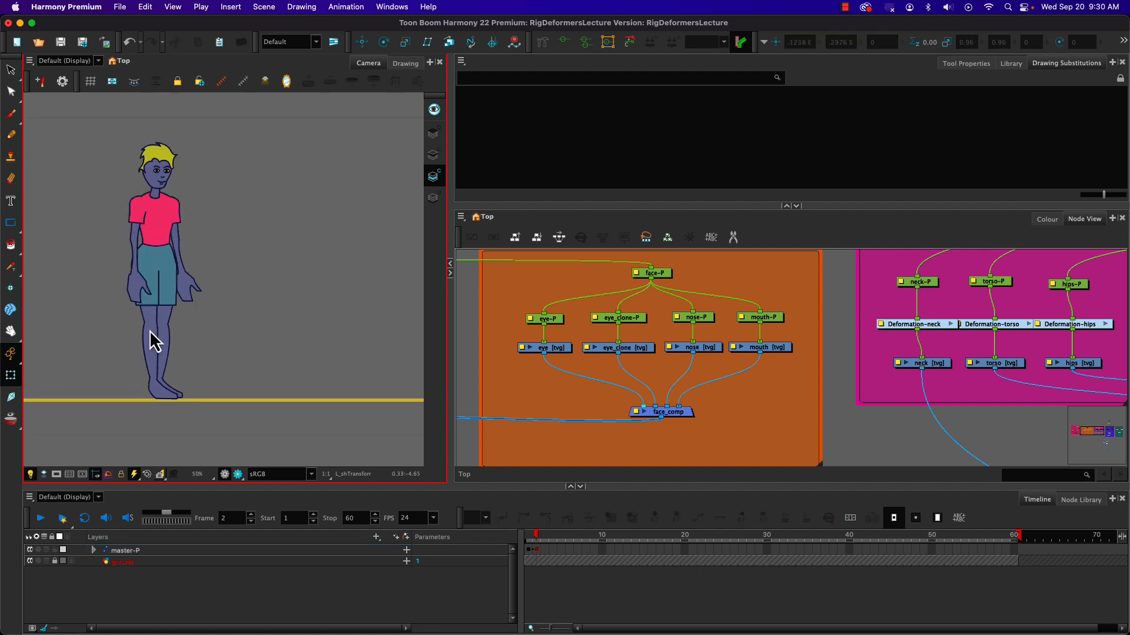
Examine master-P's key at frame 2 and the following frames in the timeline, and return to frame 2
{"action": "left_click", "coordinate": [536, 549]}
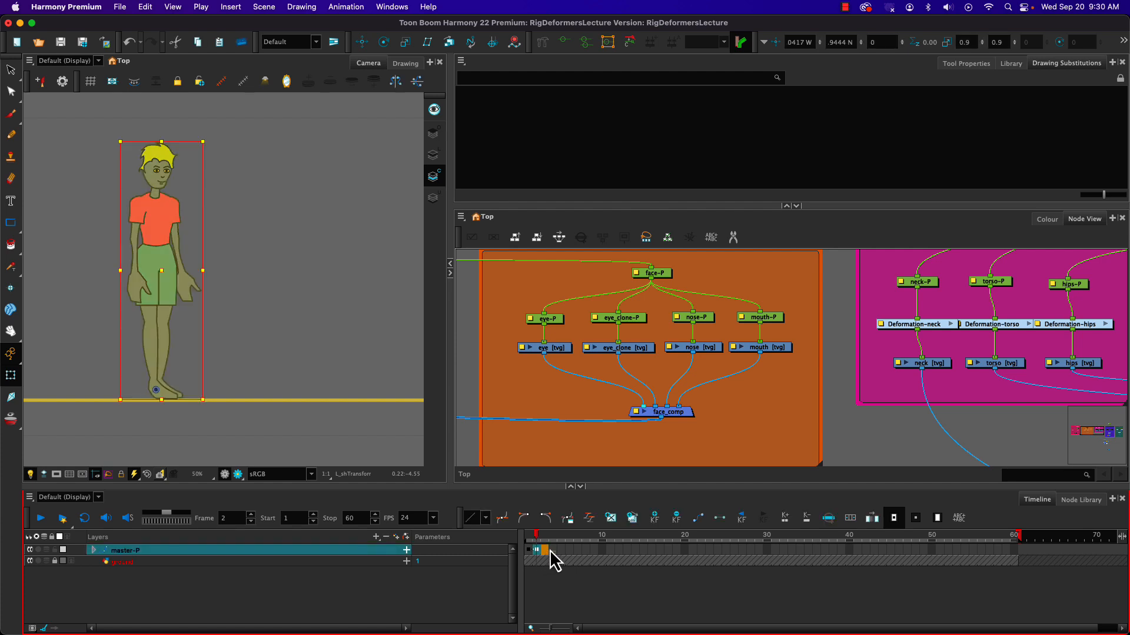
{"action": "key", "text": "period"}
{"action": "key", "text": "period"}
{"action": "mouse_move", "coordinate": [554, 536]}
{"action": "left_mouse_down"}
{"action": "mouse_move", "coordinate": [530, 548]}
{"action": "mouse_move", "coordinate": [556, 551]}
{"action": "mouse_move", "coordinate": [524, 542]}
{"action": "mouse_move", "coordinate": [552, 545]}
{"action": "left_mouse_up"}
{"action": "left_click", "coordinate": [536, 537]}
Show the near lower leg's deformation controls and adjust its back handle outward and down and its shin-side handle to shape the calf
{"action": "scroll", "coordinate": [119, 351], "scroll_direction": "up", "scroll_amount": 2}
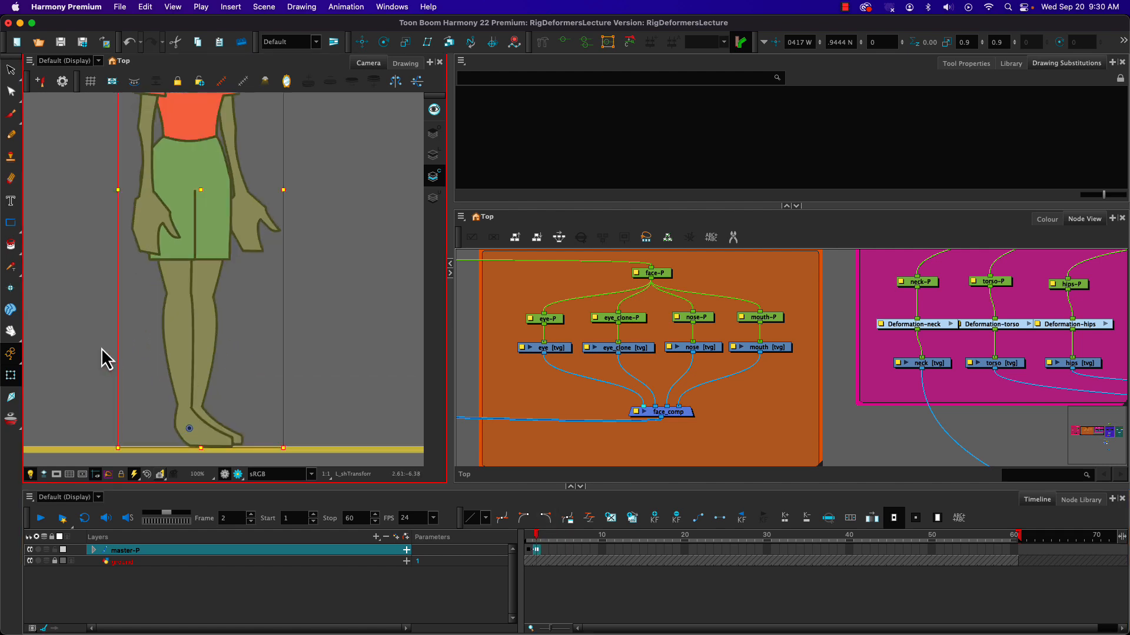
{"action": "left_click", "coordinate": [107, 356]}
{"action": "left_click", "coordinate": [176, 345]}
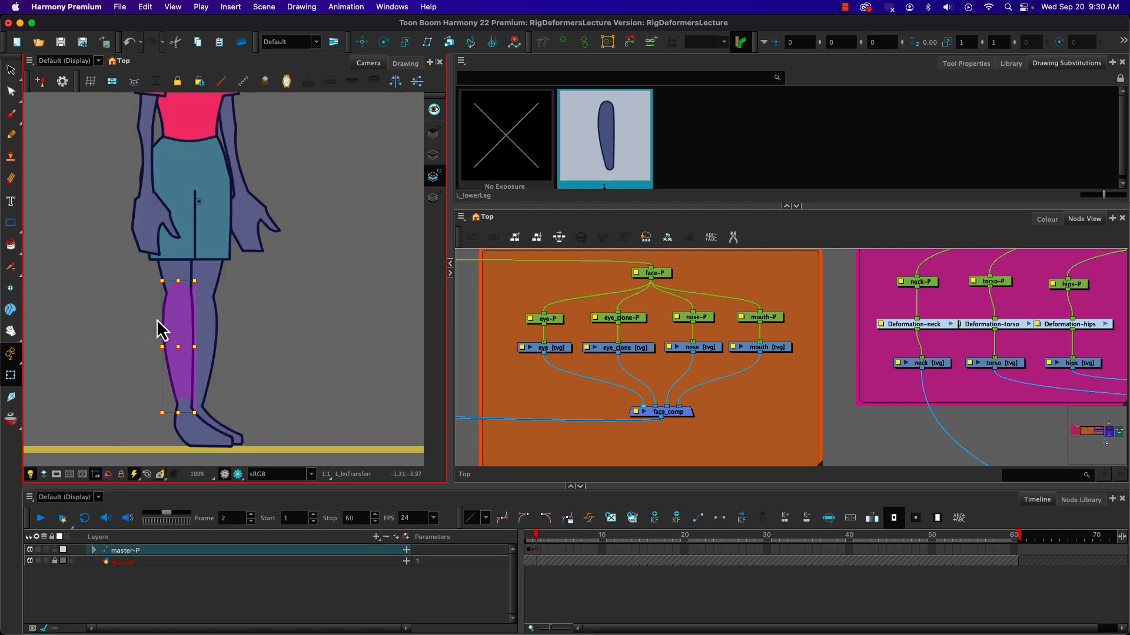
{"action": "left_click", "coordinate": [564, 41]}
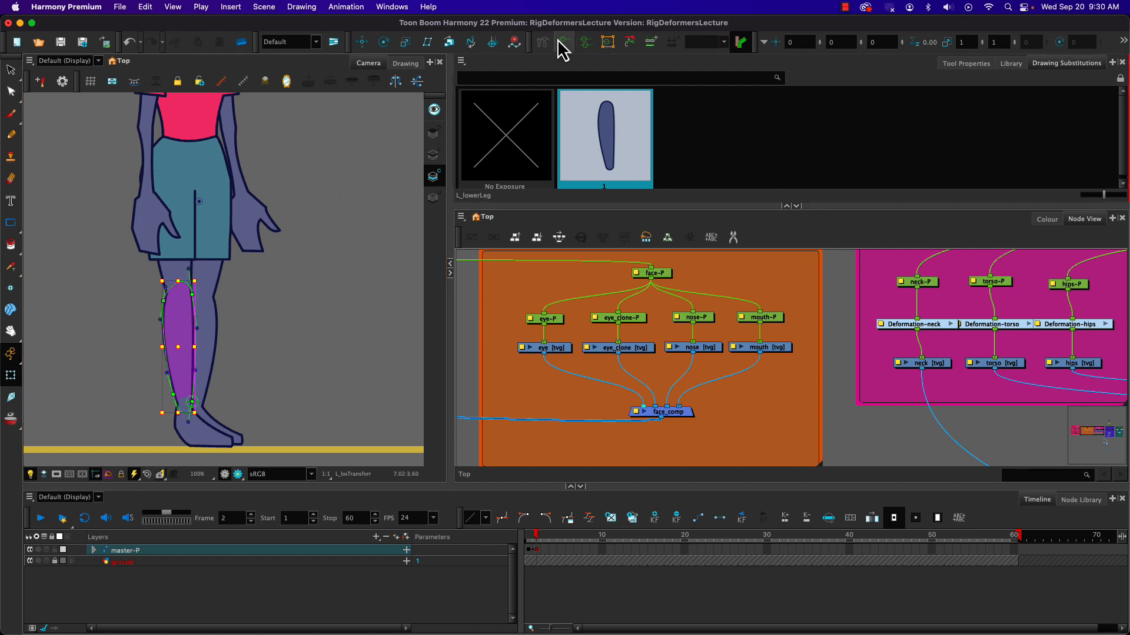
{"action": "left_click", "coordinate": [160, 324]}
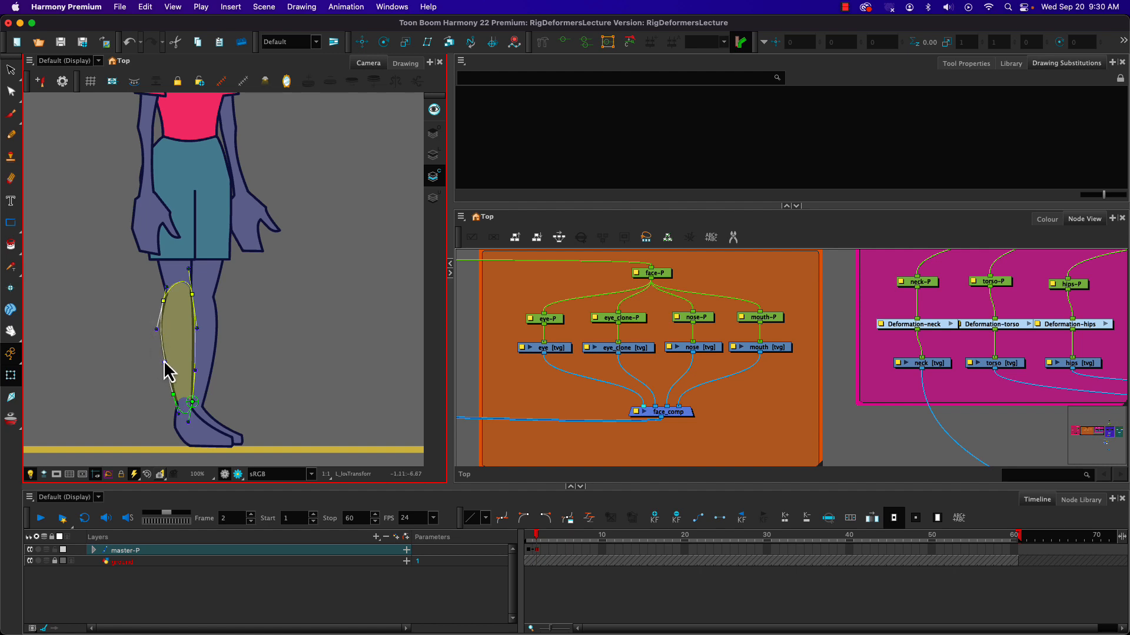
{"action": "left_click", "coordinate": [194, 329]}
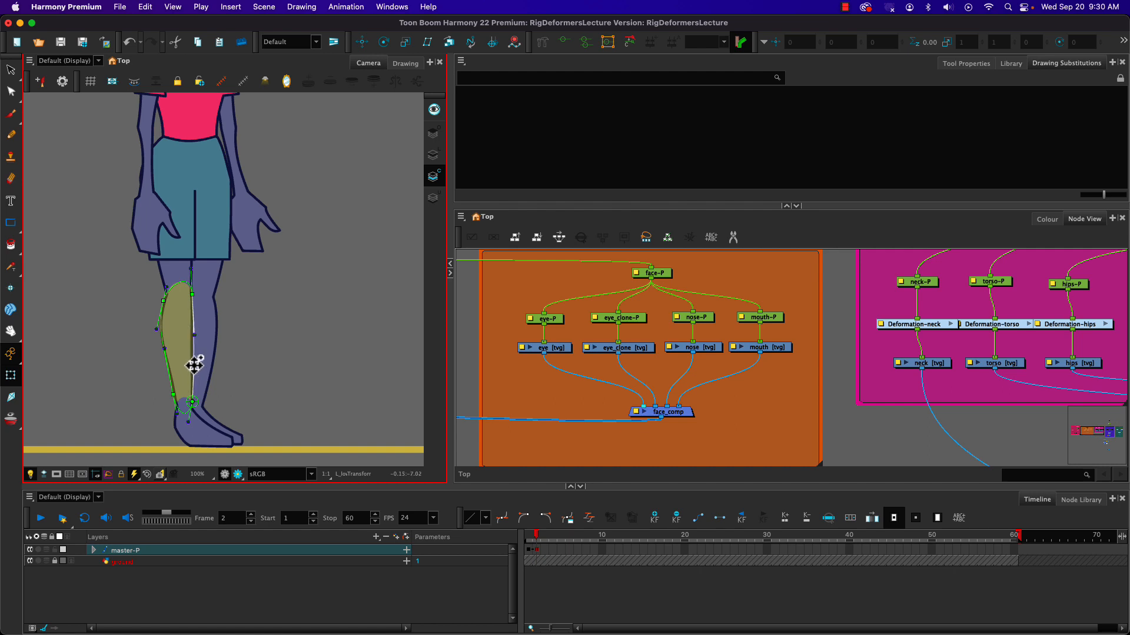
{"action": "left_click", "coordinate": [156, 335]}
{"action": "left_click_drag", "start_coordinate": [156, 336], "coordinate": [155, 341]}
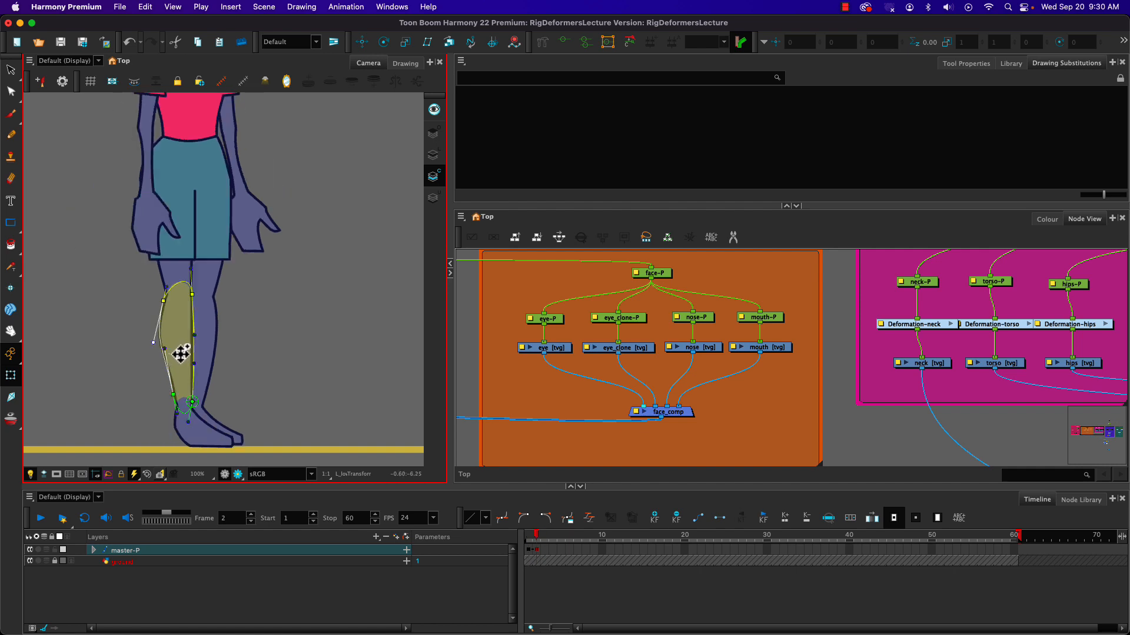
Show the far lower leg's deformation controls and adjust its shin-side points and handles to slim the front contour
{"action": "left_click", "coordinate": [210, 338]}
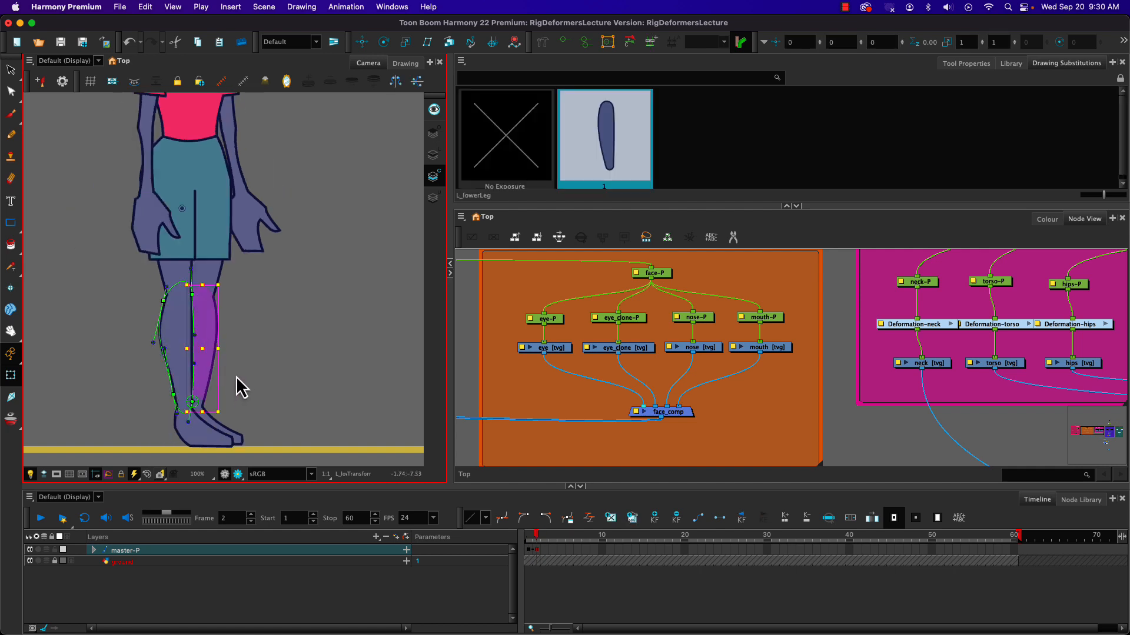
{"action": "left_click", "coordinate": [563, 43]}
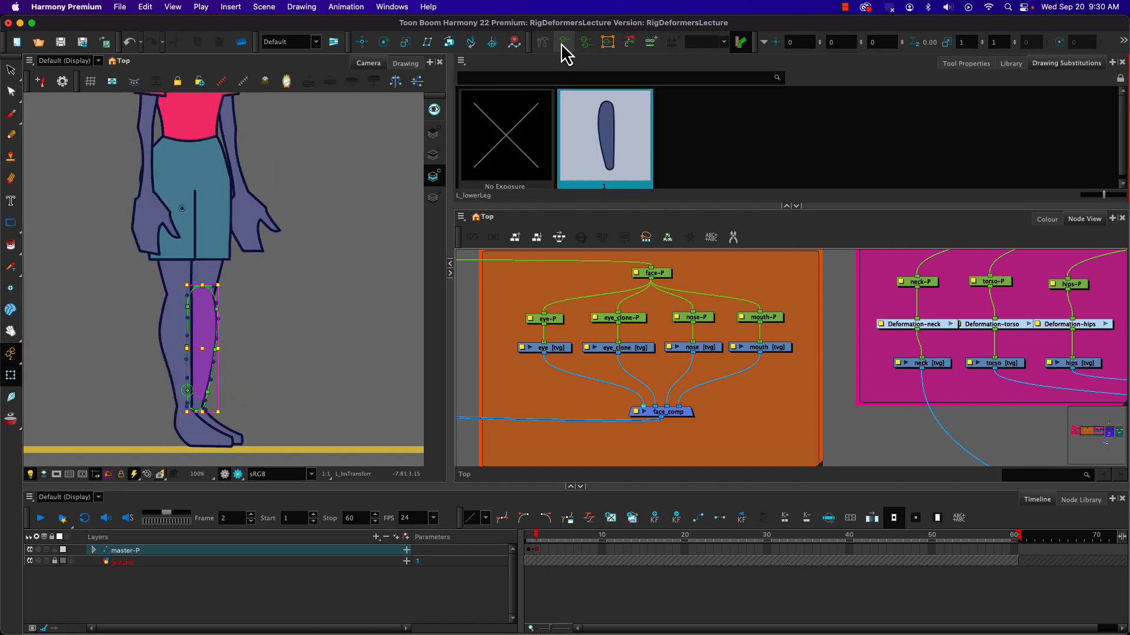
{"action": "scroll", "coordinate": [210, 376], "scroll_direction": "up", "scroll_amount": 2}
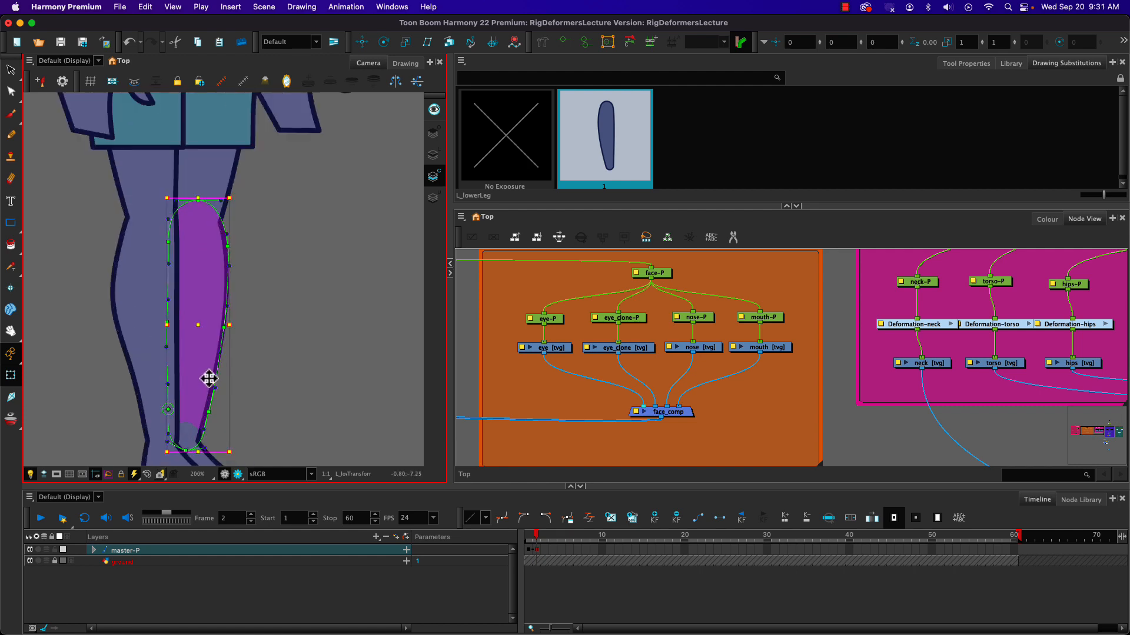
{"action": "left_click", "coordinate": [254, 322]}
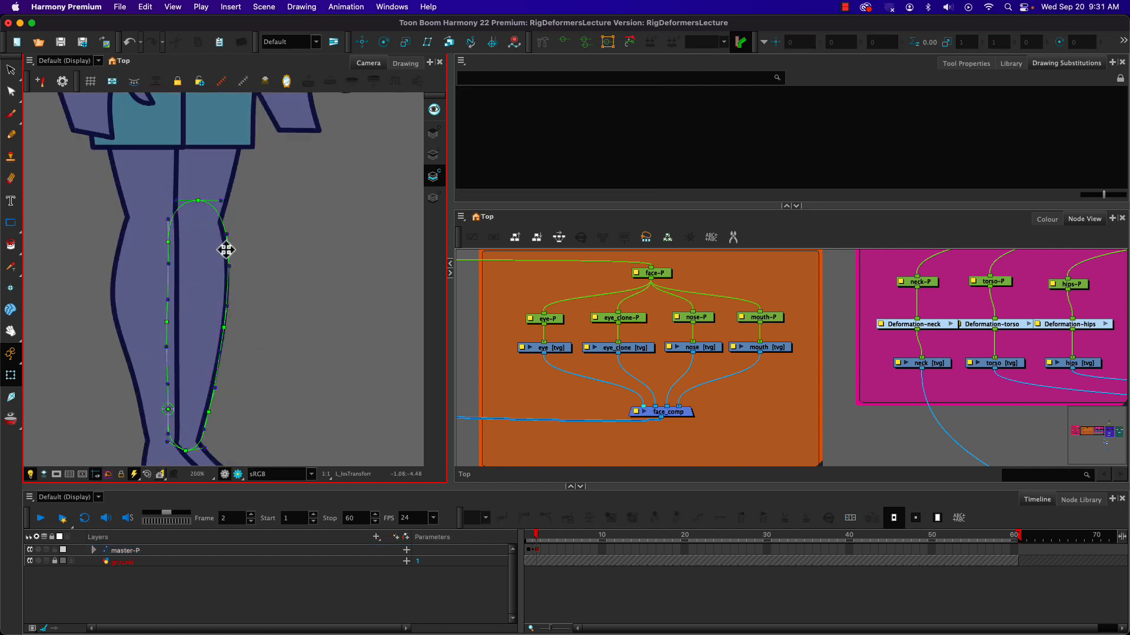
{"action": "left_click", "coordinate": [219, 329]}
{"action": "left_click_drag", "start_coordinate": [227, 246], "coordinate": [224, 250]}
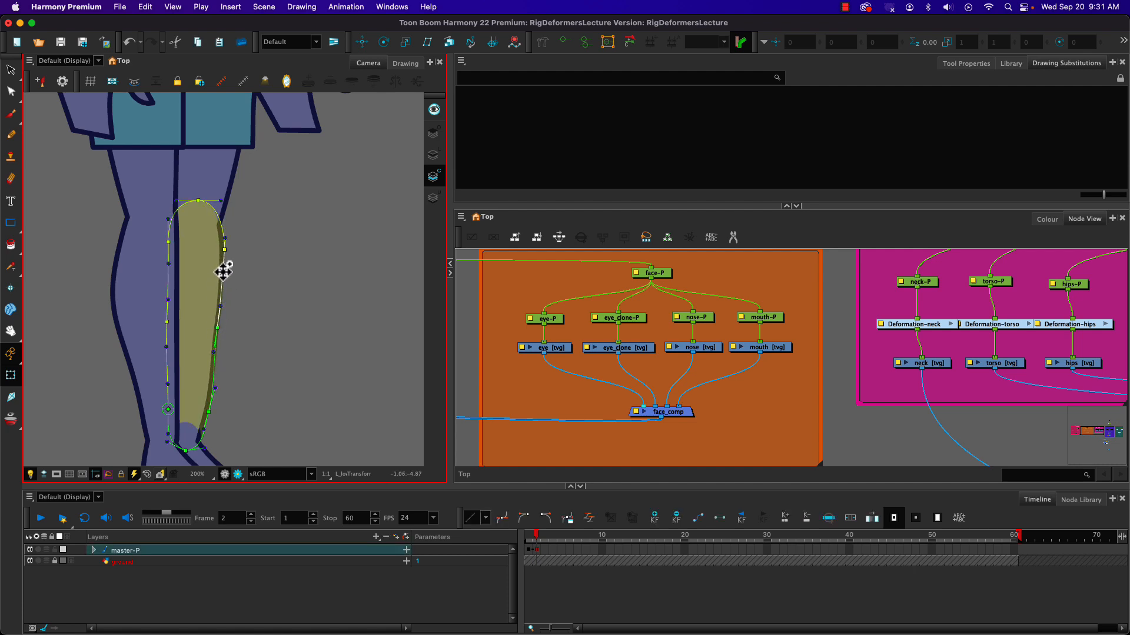
{"action": "left_click_drag", "start_coordinate": [214, 351], "coordinate": [218, 325]}
{"action": "left_click_drag", "start_coordinate": [214, 390], "coordinate": [211, 380]}
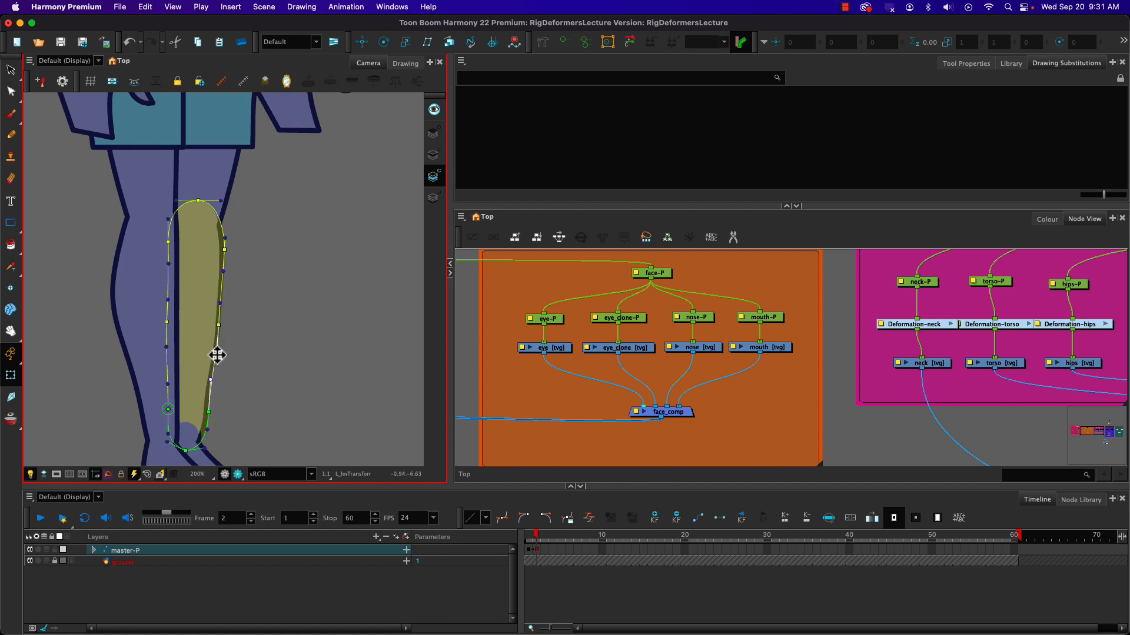
{"action": "left_click_drag", "start_coordinate": [217, 328], "coordinate": [215, 324]}
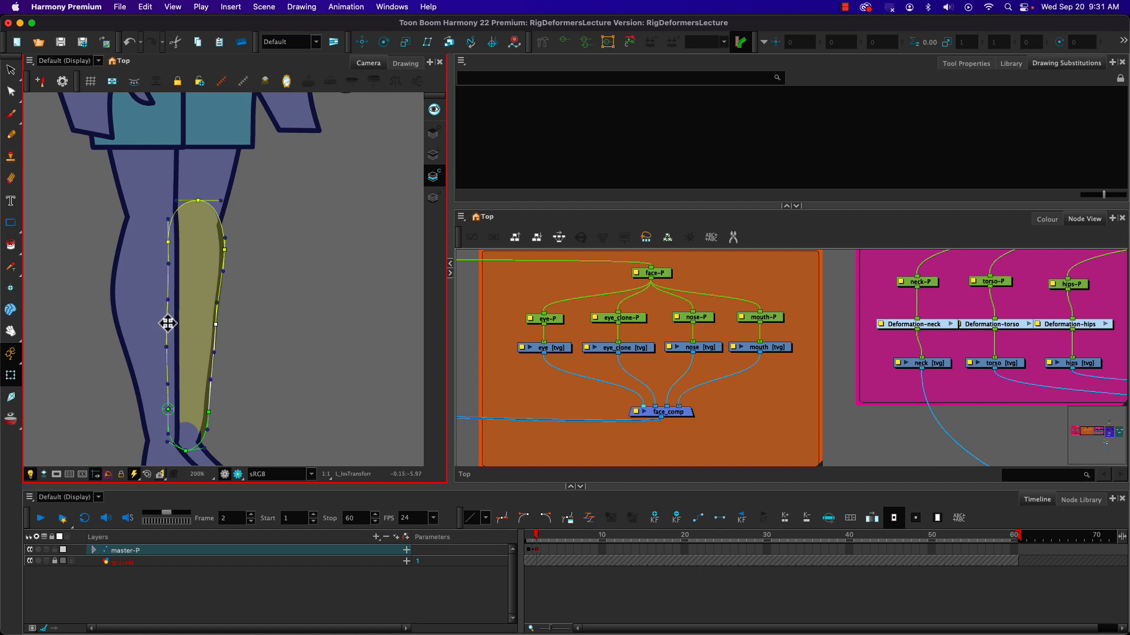
Reposition the back points and handles of the far lower leg's envelope outward to form a rounded calf
{"action": "left_click_drag", "start_coordinate": [168, 322], "coordinate": [162, 314]}
{"action": "left_click_drag", "start_coordinate": [169, 245], "coordinate": [163, 239]}
{"action": "mouse_move", "coordinate": [161, 286]}
{"action": "left_mouse_down"}
{"action": "mouse_move", "coordinate": [159, 260]}
{"action": "mouse_move", "coordinate": [161, 273]}
{"action": "left_mouse_up"}
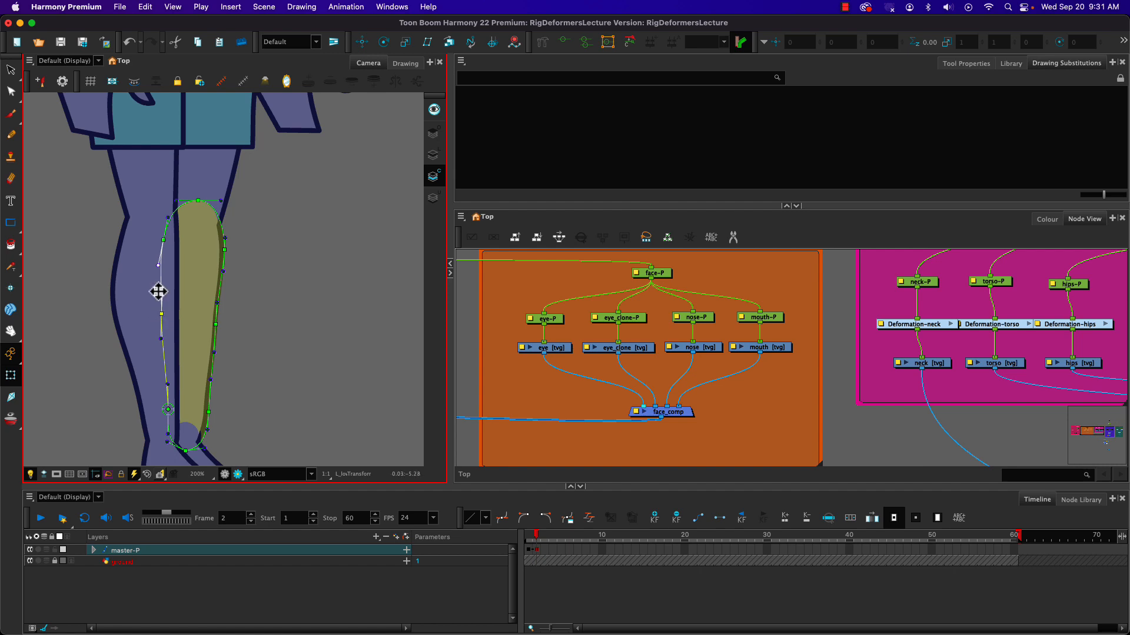
{"action": "left_click", "coordinate": [163, 291]}
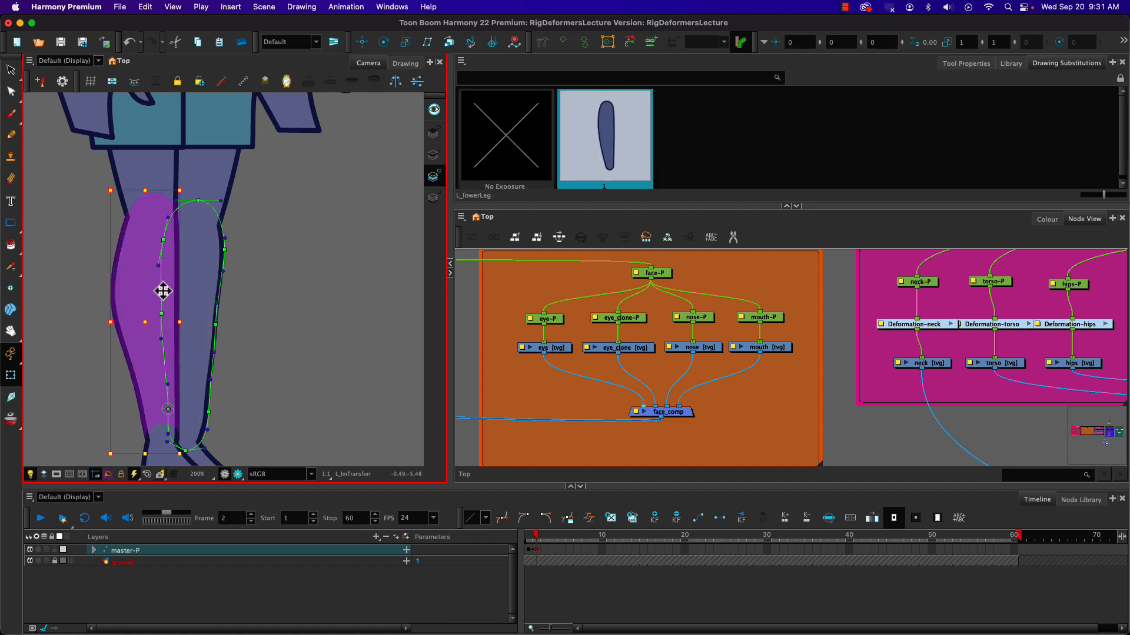
{"action": "left_click", "coordinate": [252, 348]}
{"action": "left_click", "coordinate": [161, 294]}
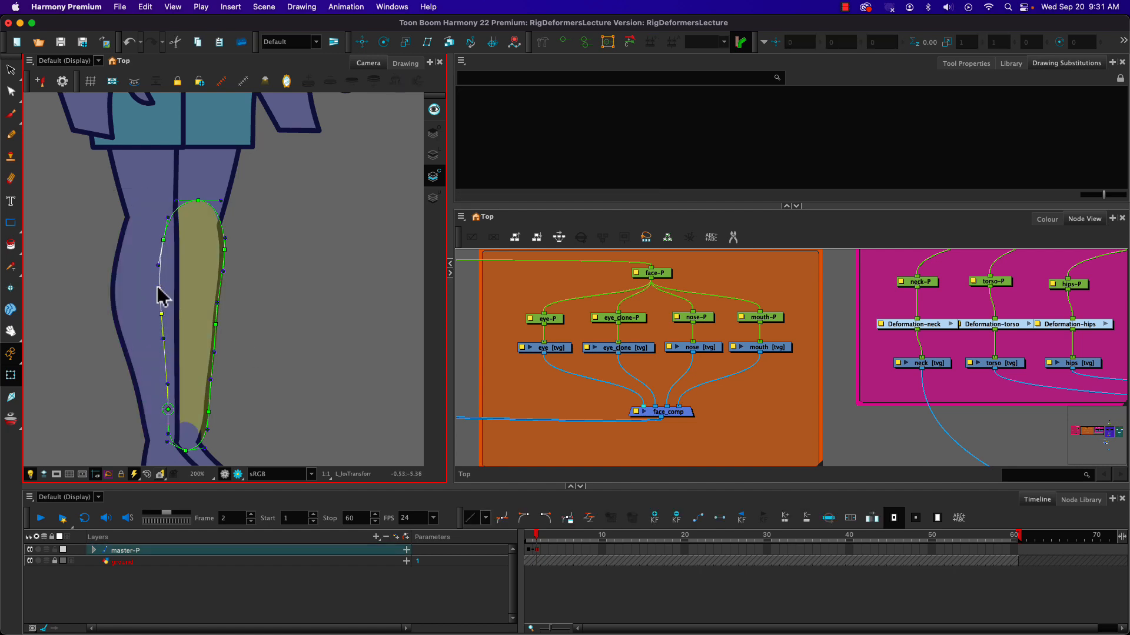
{"action": "left_click_drag", "start_coordinate": [160, 323], "coordinate": [165, 349]}
{"action": "left_click_drag", "start_coordinate": [159, 308], "coordinate": [160, 312]}
{"action": "left_click_drag", "start_coordinate": [164, 240], "coordinate": [156, 264]}
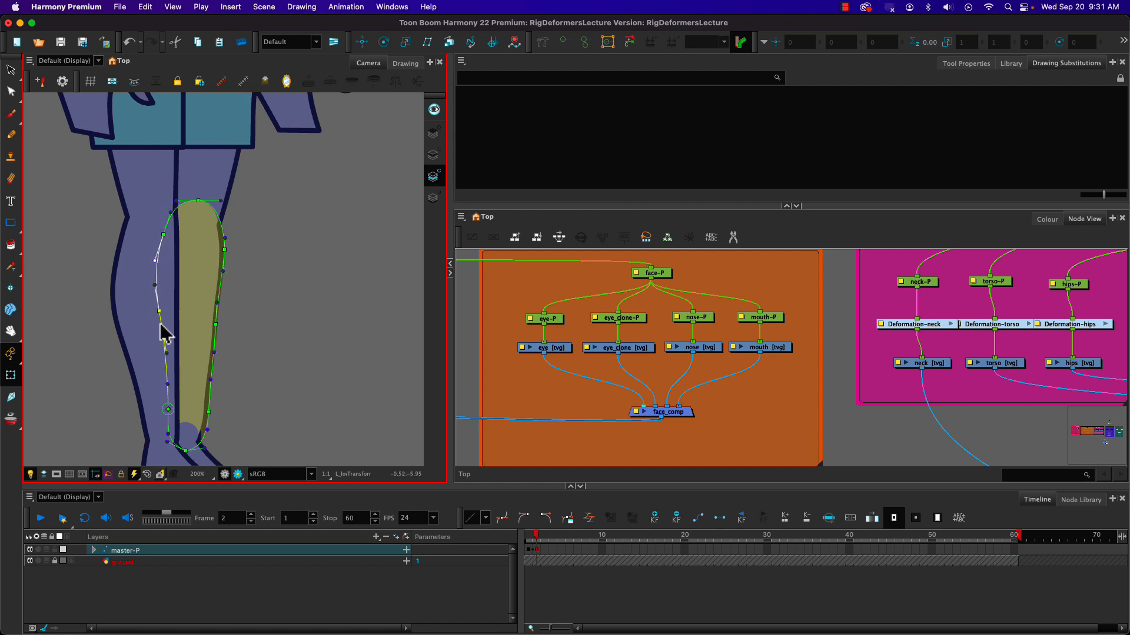
{"action": "left_click_drag", "start_coordinate": [159, 312], "coordinate": [156, 310]}
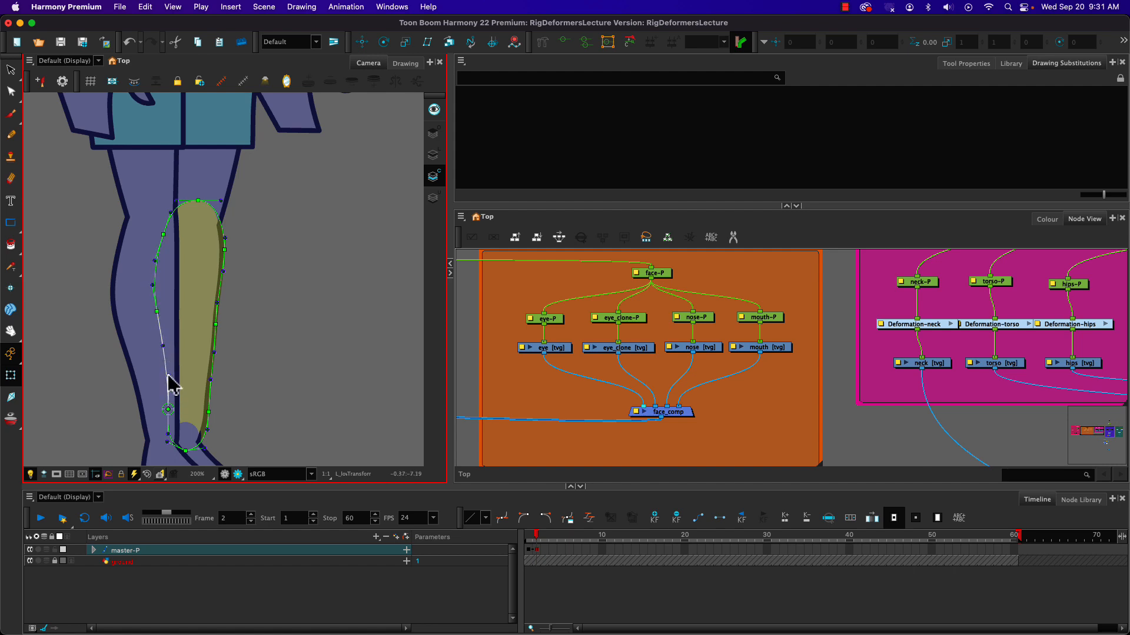
Move the far lower leg's front ankle point inward, refine the shin handles above it, and clear the selection
{"action": "left_click", "coordinate": [208, 418]}
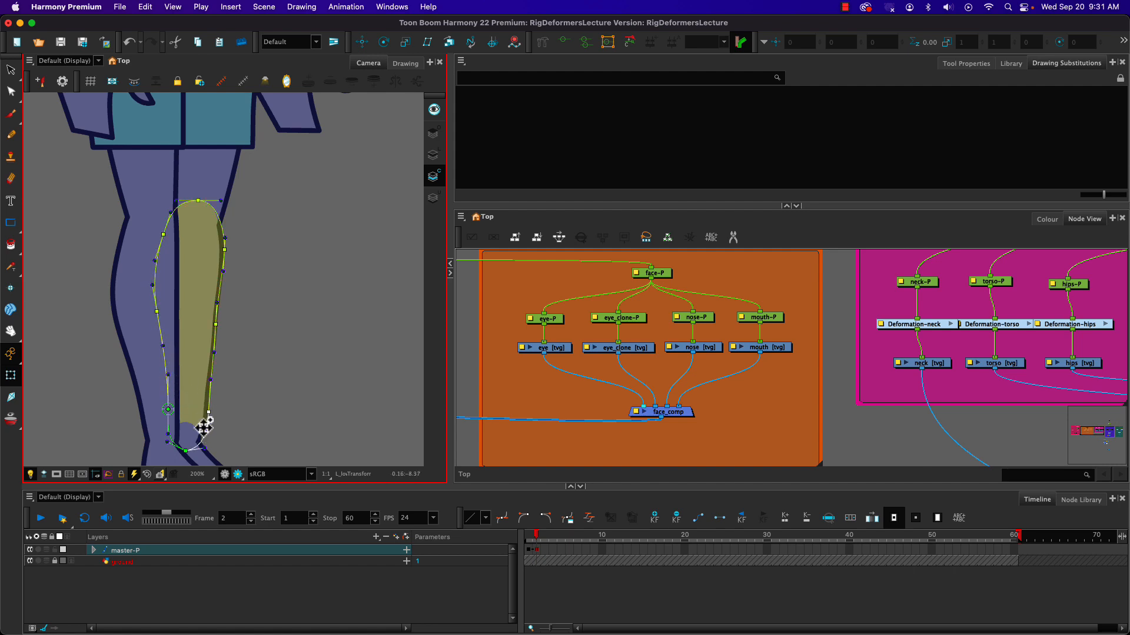
{"action": "left_click_drag", "start_coordinate": [209, 416], "coordinate": [203, 417]}
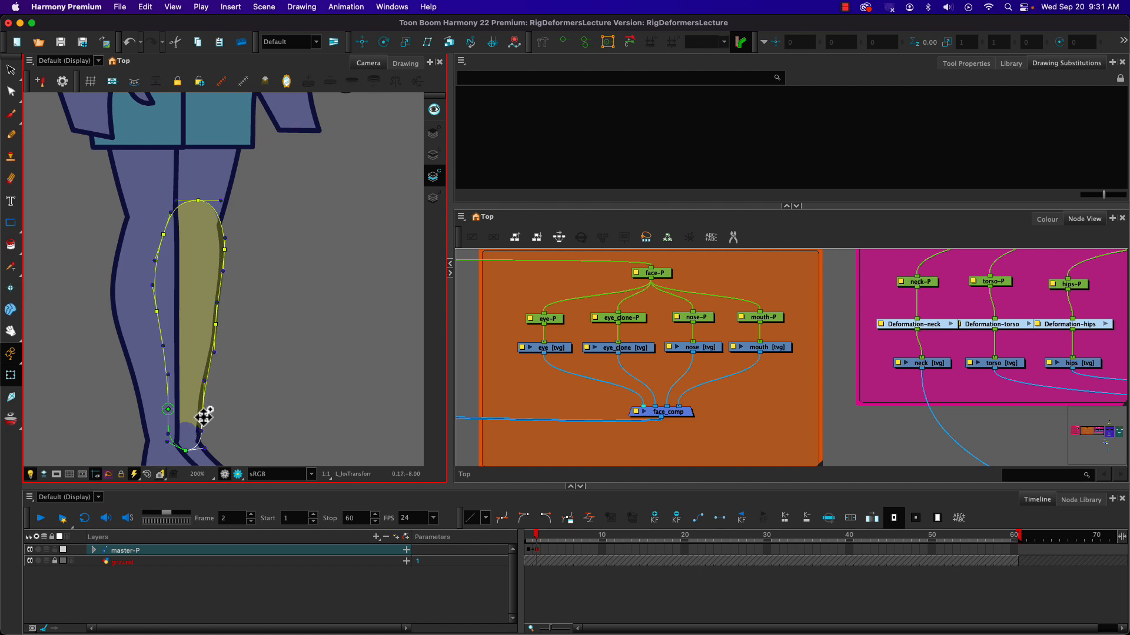
{"action": "left_click", "coordinate": [216, 330]}
{"action": "left_click", "coordinate": [214, 353]}
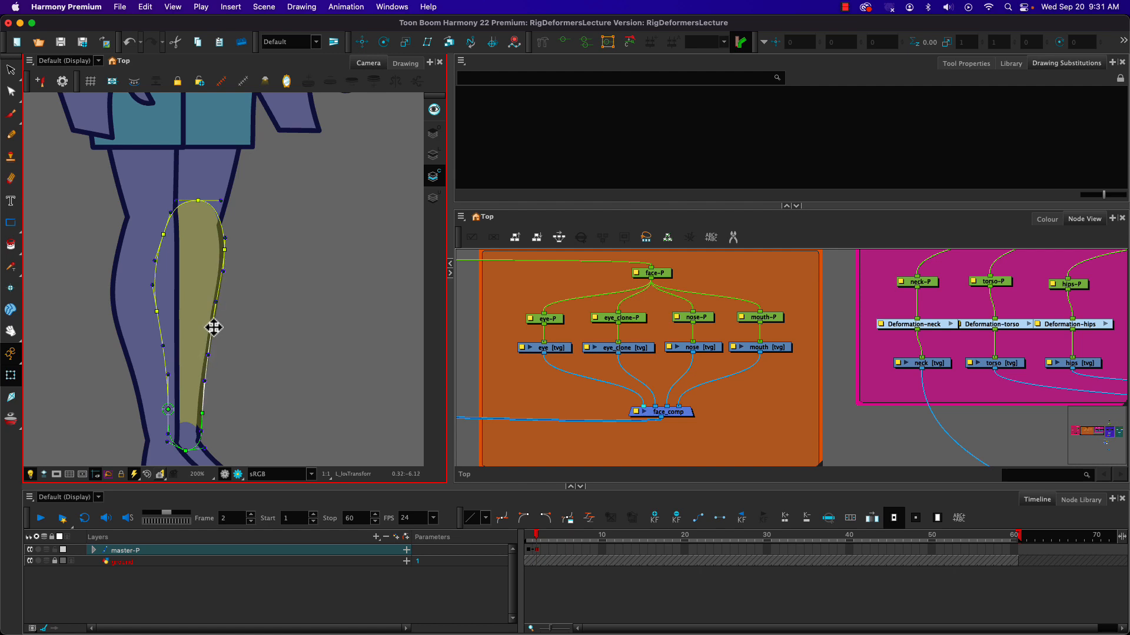
{"action": "left_click", "coordinate": [245, 371]}
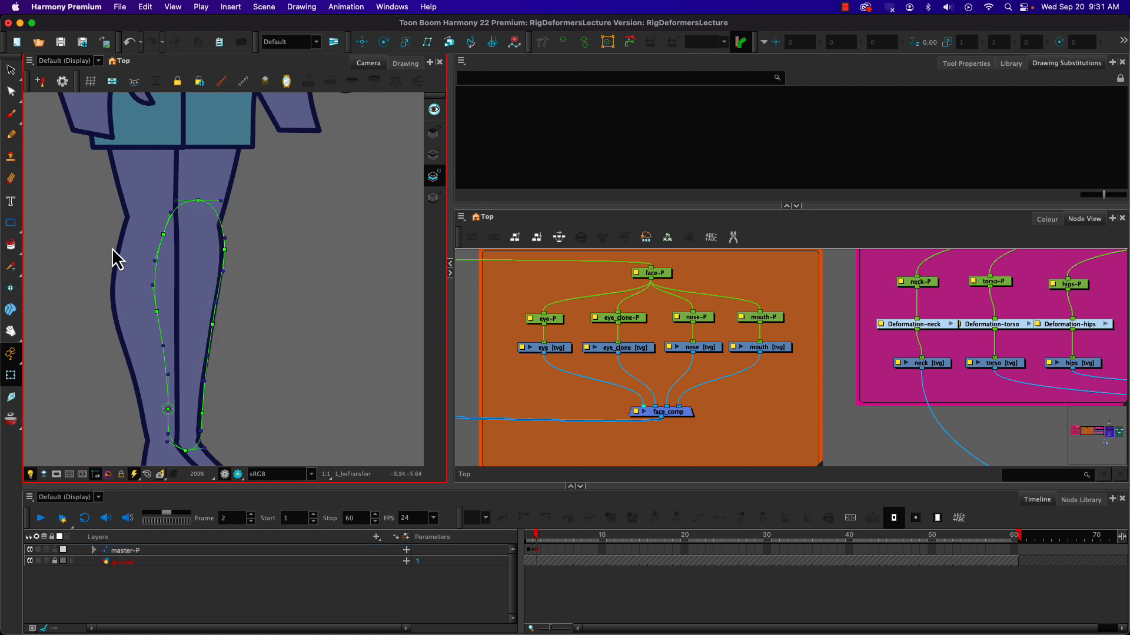
Temporarily take the near lower leg out of view to check the far calf's shape, and restore it
{"action": "left_click", "coordinate": [132, 340]}
{"action": "left_click", "coordinate": [134, 347]}
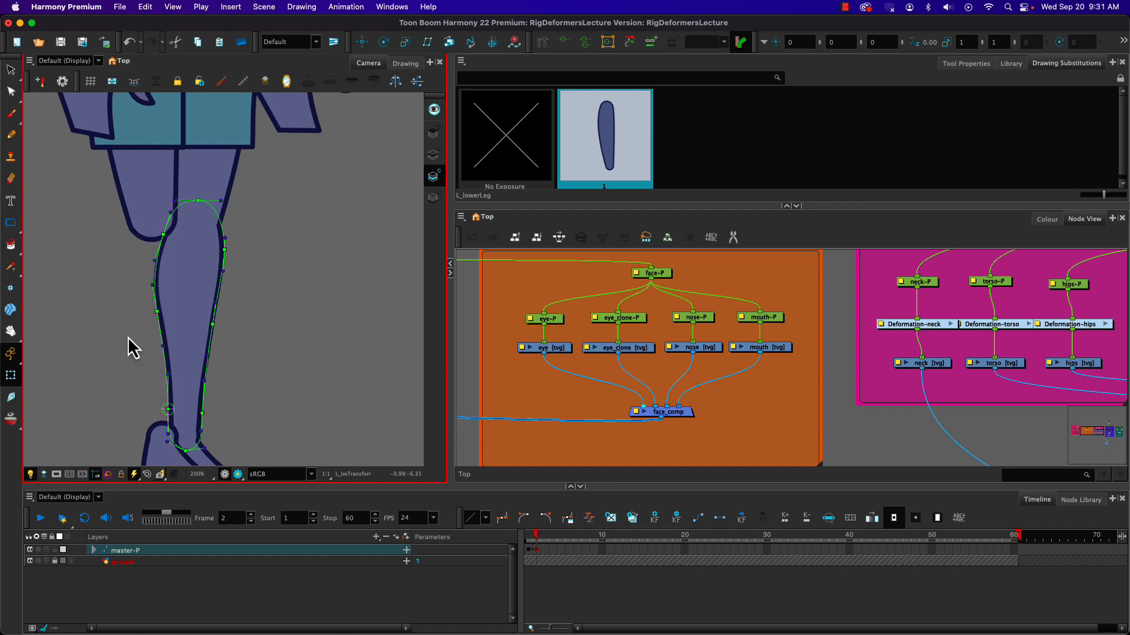
{"action": "left_click", "coordinate": [152, 369]}
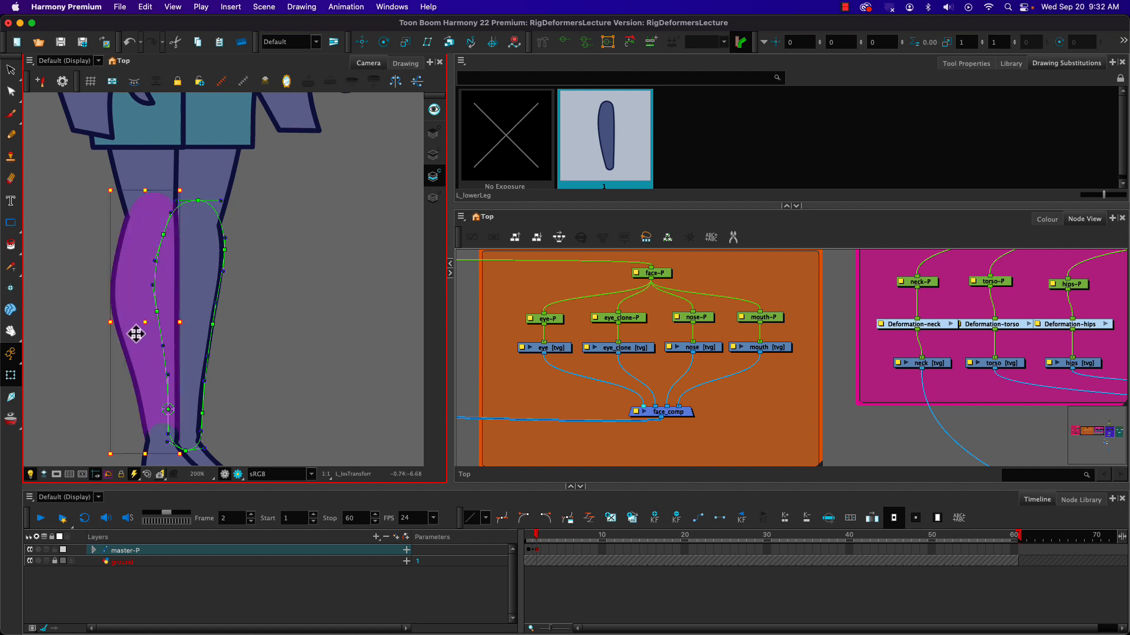
{"action": "left_click", "coordinate": [83, 297]}
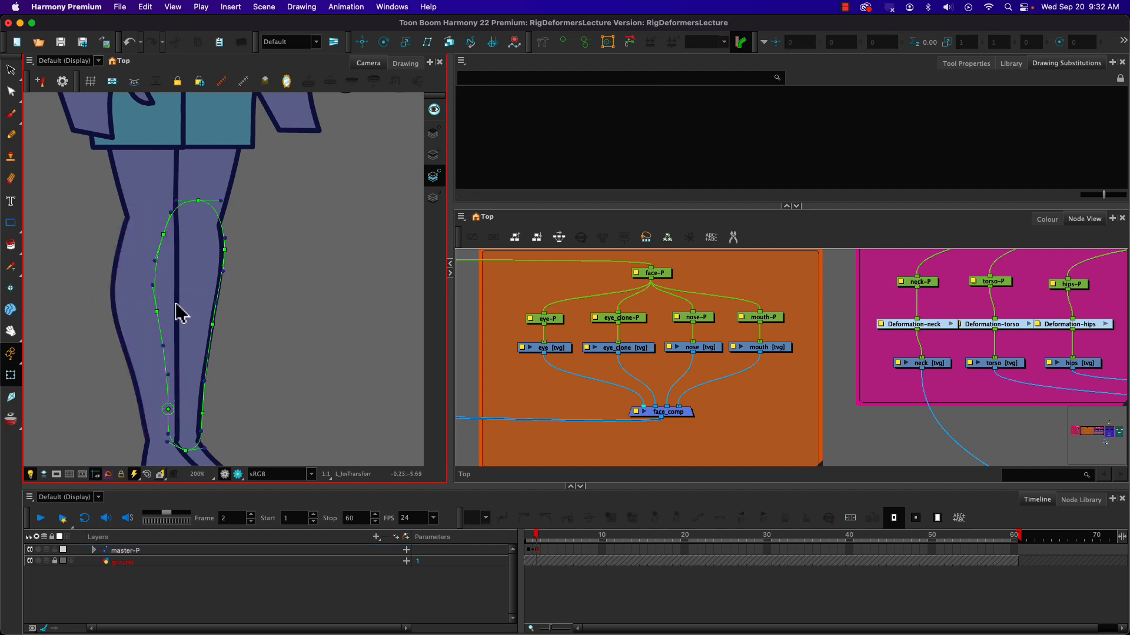
Show the near lower leg's deformation controls and refine its shin-side knee point, handles and ankle points to straighten the front
{"action": "left_click", "coordinate": [137, 299]}
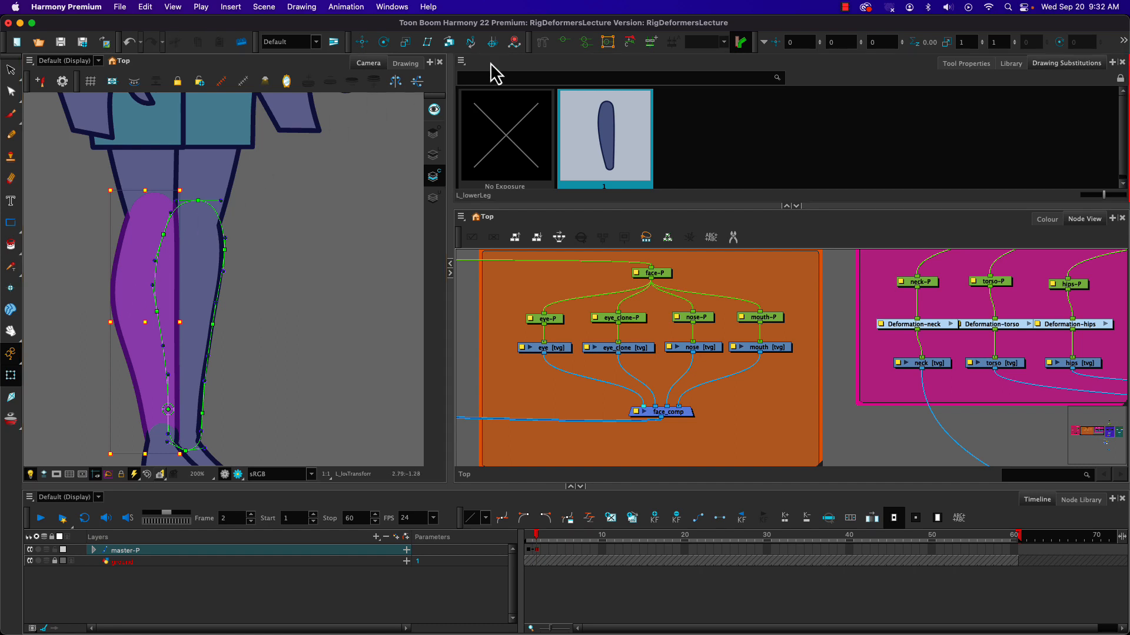
{"action": "left_click", "coordinate": [561, 44]}
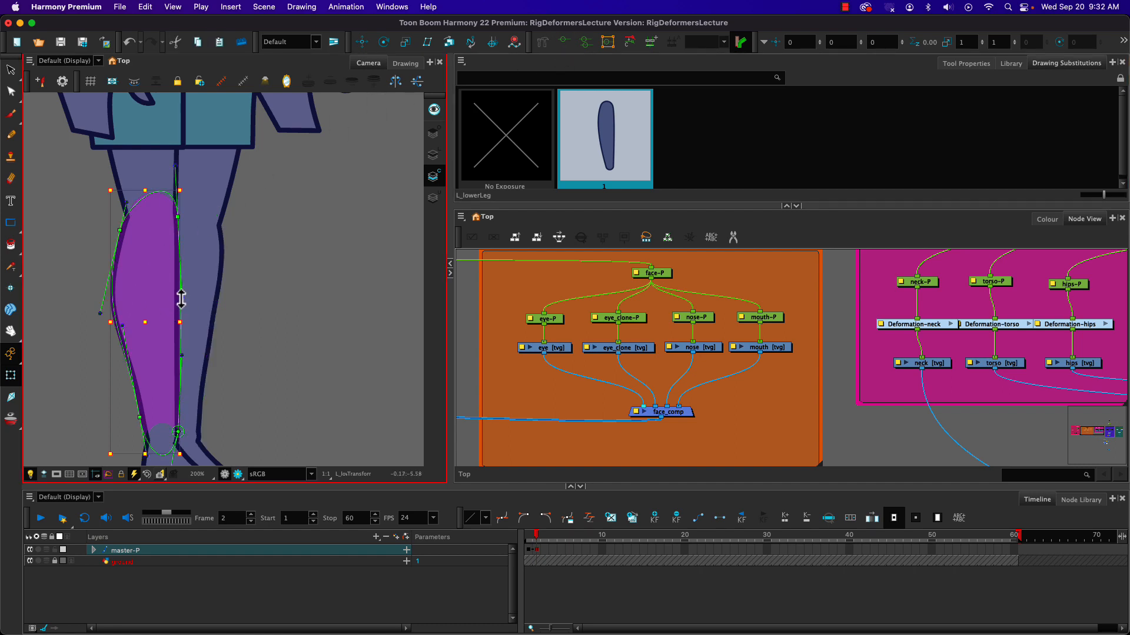
{"action": "left_click", "coordinate": [86, 261]}
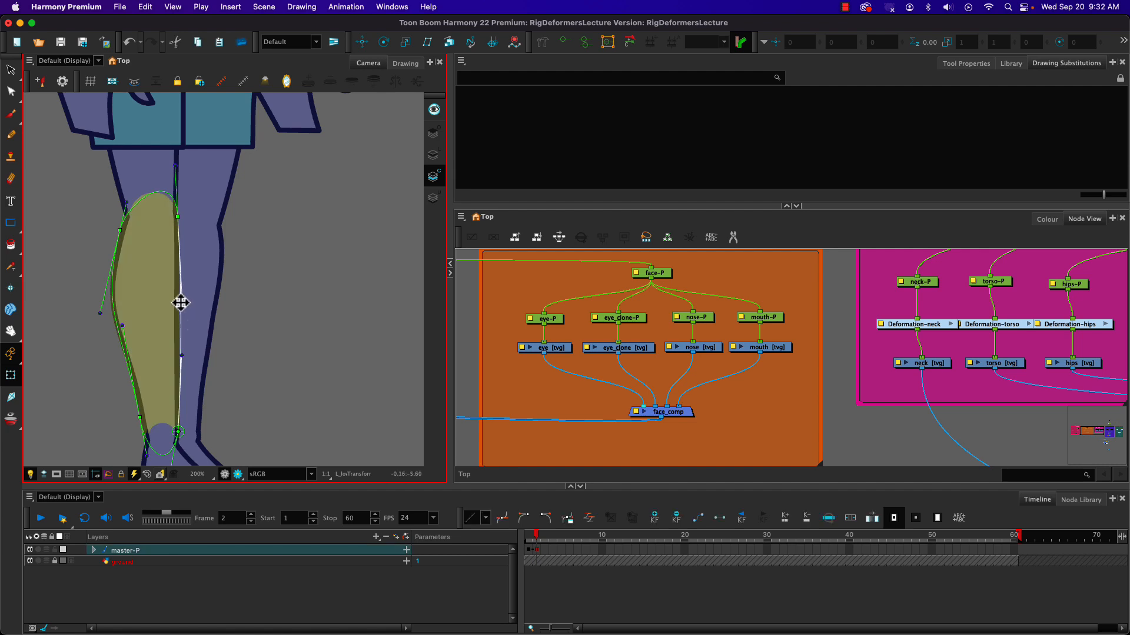
{"action": "left_click_drag", "start_coordinate": [181, 303], "coordinate": [179, 303]}
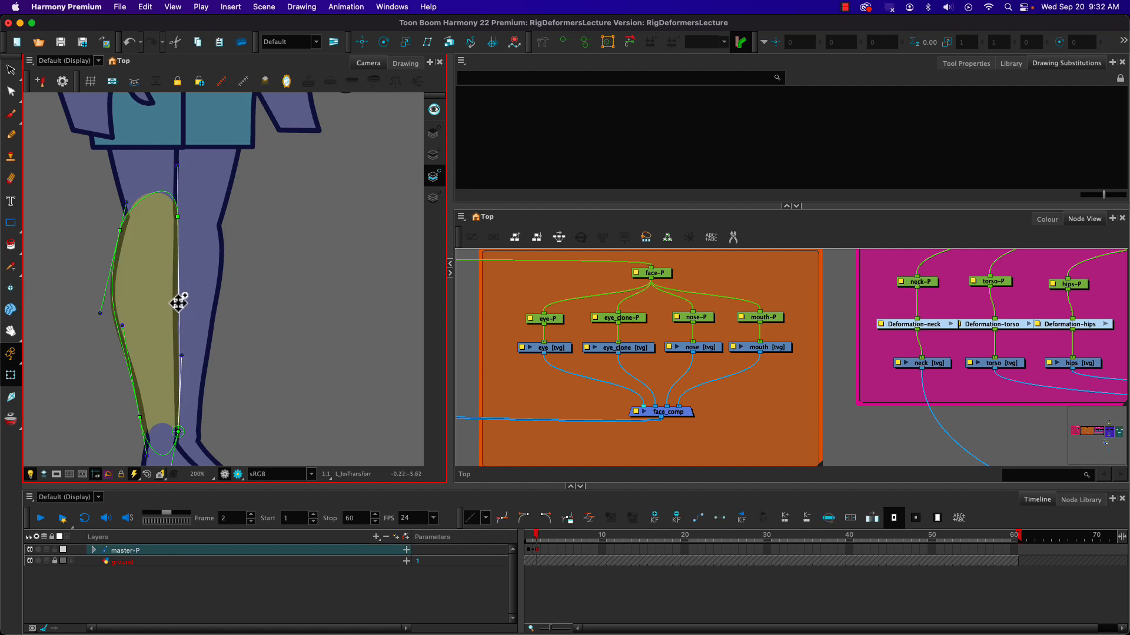
{"action": "left_click_drag", "start_coordinate": [178, 220], "coordinate": [178, 225]}
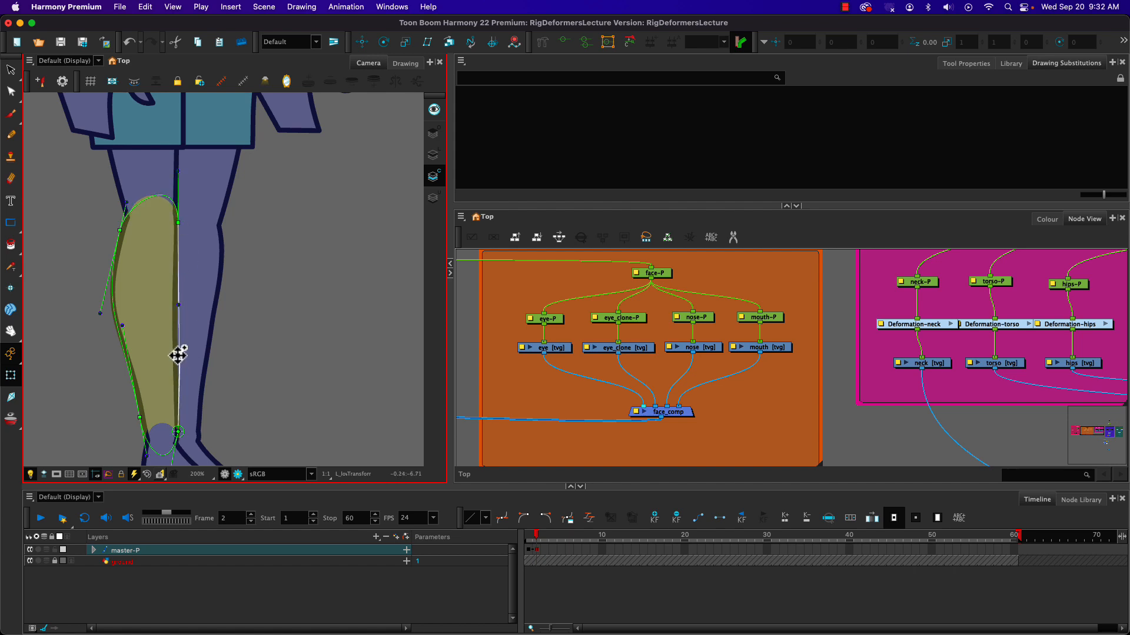
{"action": "left_click", "coordinate": [178, 434]}
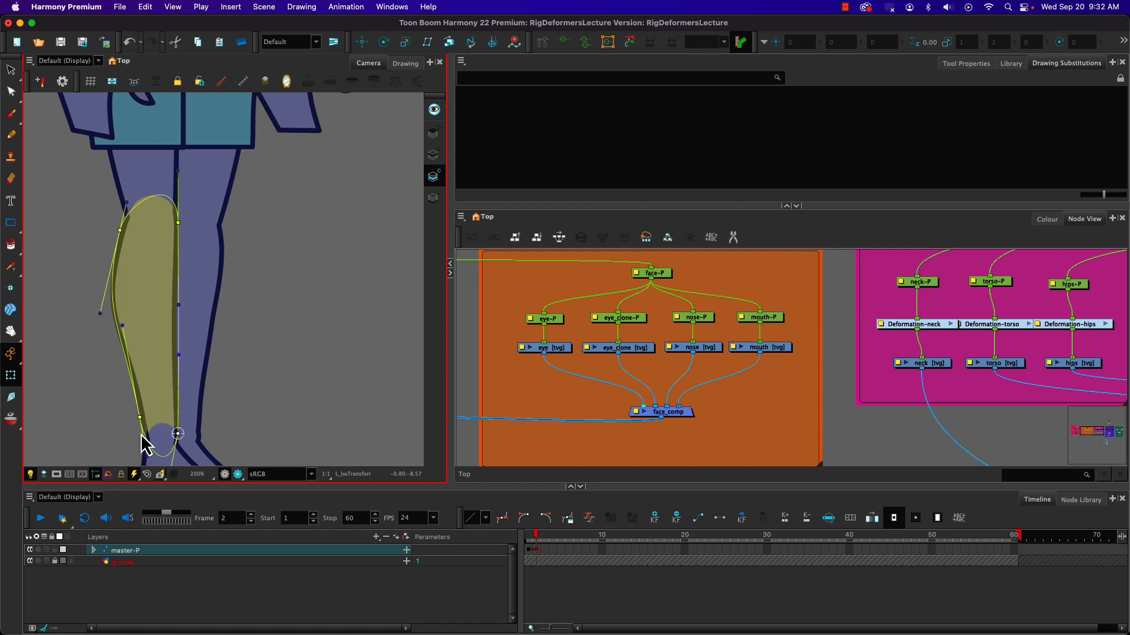
{"action": "left_click_drag", "start_coordinate": [140, 421], "coordinate": [140, 419]}
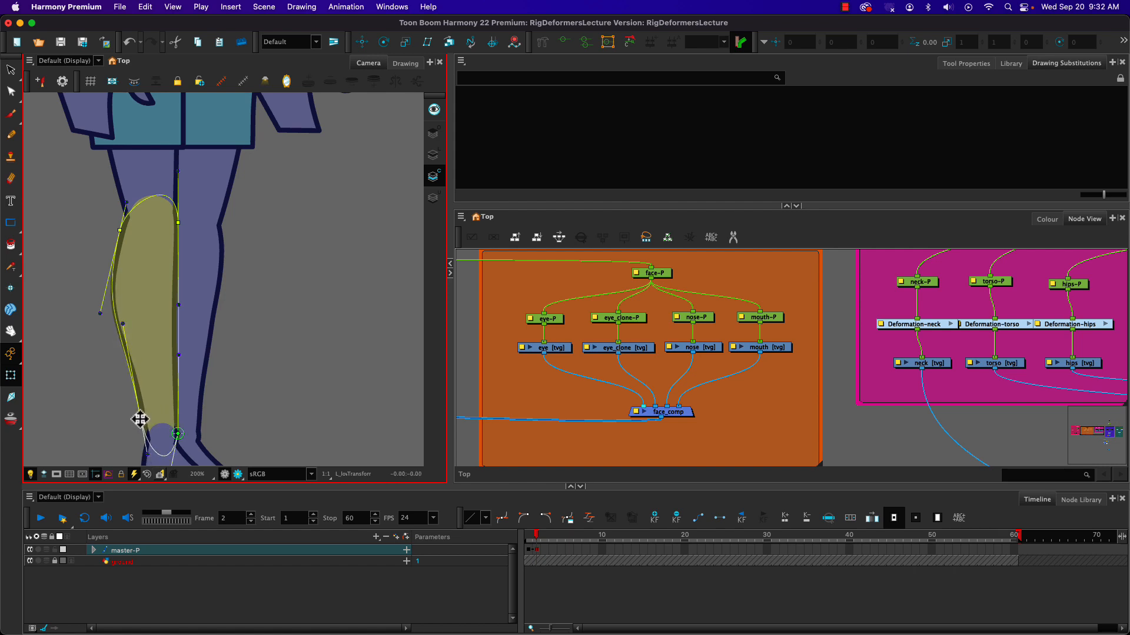
{"action": "left_click", "coordinate": [109, 393]}
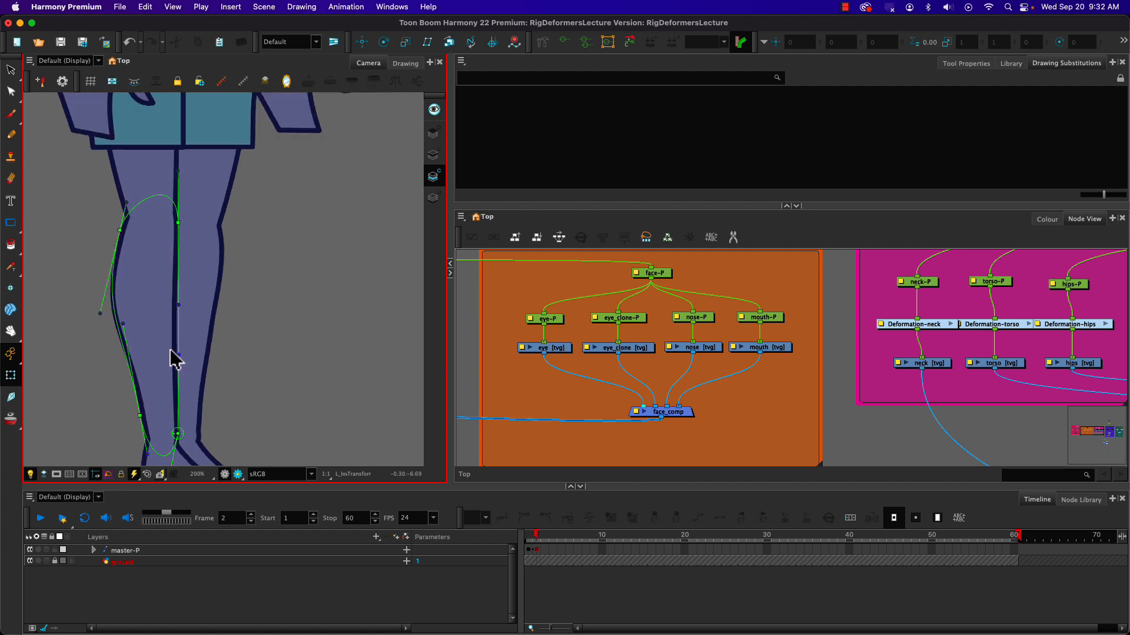
Test the knee bend by rotating the near lower leg with its foot through the parent peg, and undo the rotation
{"action": "left_click", "coordinate": [140, 304]}
{"action": "key", "text": "b"}
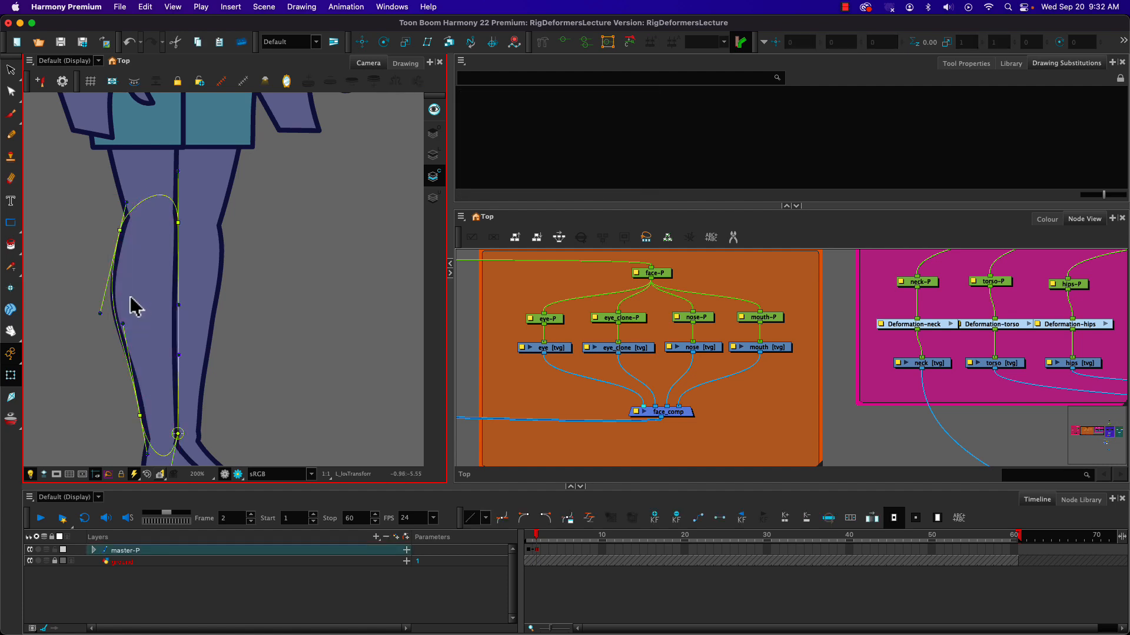
{"action": "key", "text": "b"}
{"action": "key", "text": "b"}
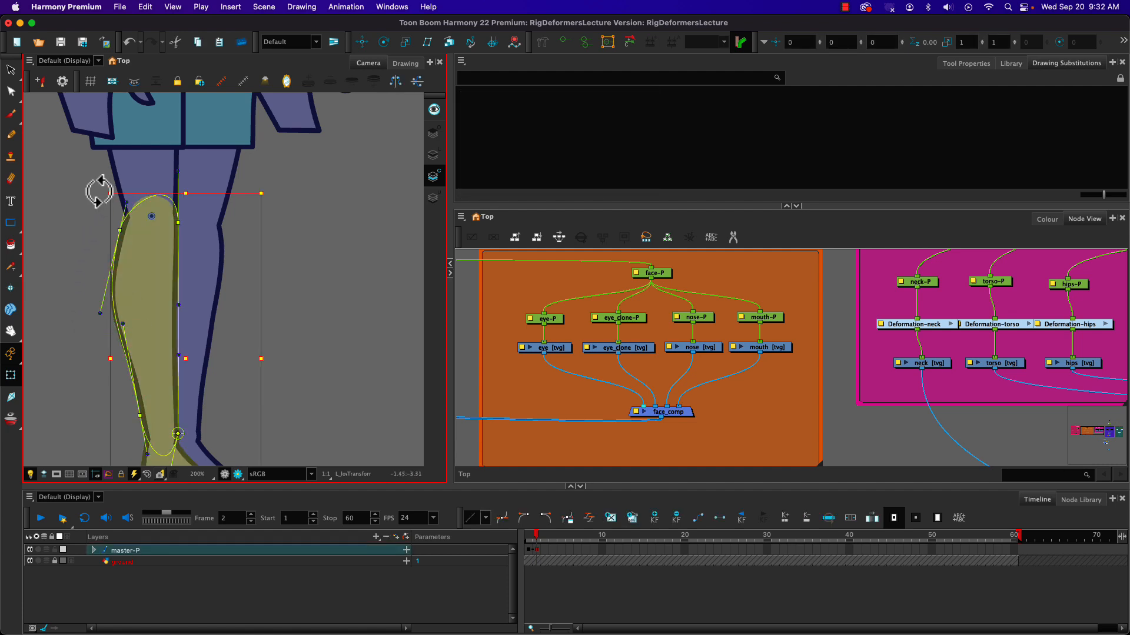
{"action": "left_click_drag", "start_coordinate": [96, 188], "coordinate": [131, 202]}
{"action": "left_click", "coordinate": [88, 286]}
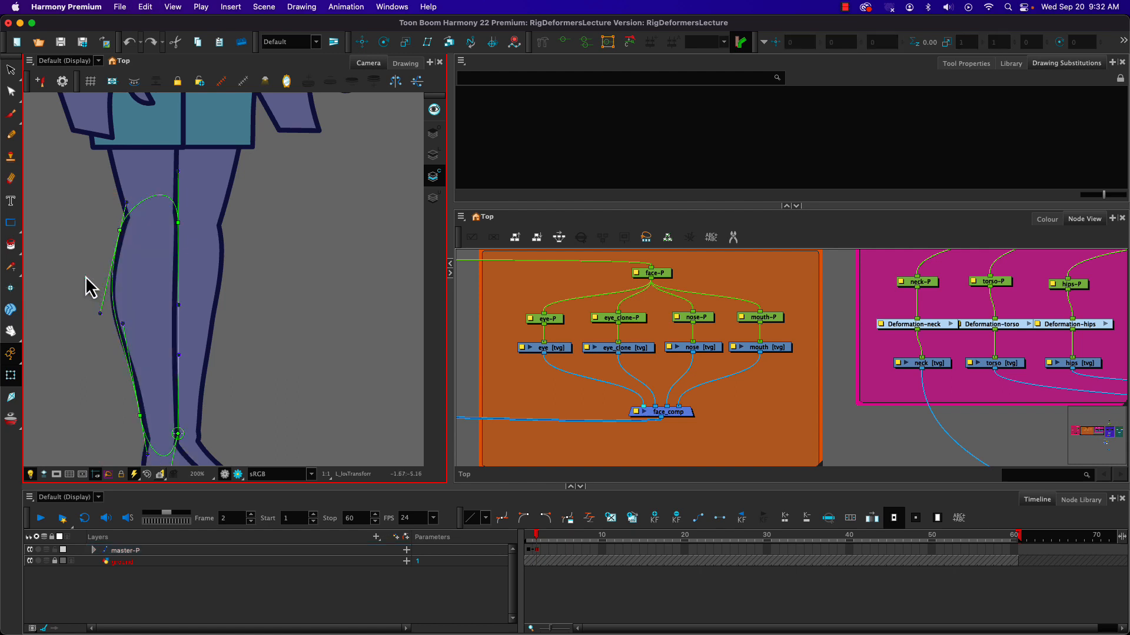
Show the near shorts leg's deformation controls and adjust the hem's corner points and handles to give the hem a slight downward curve
{"action": "left_click_drag", "start_coordinate": [91, 277], "coordinate": [98, 435]}
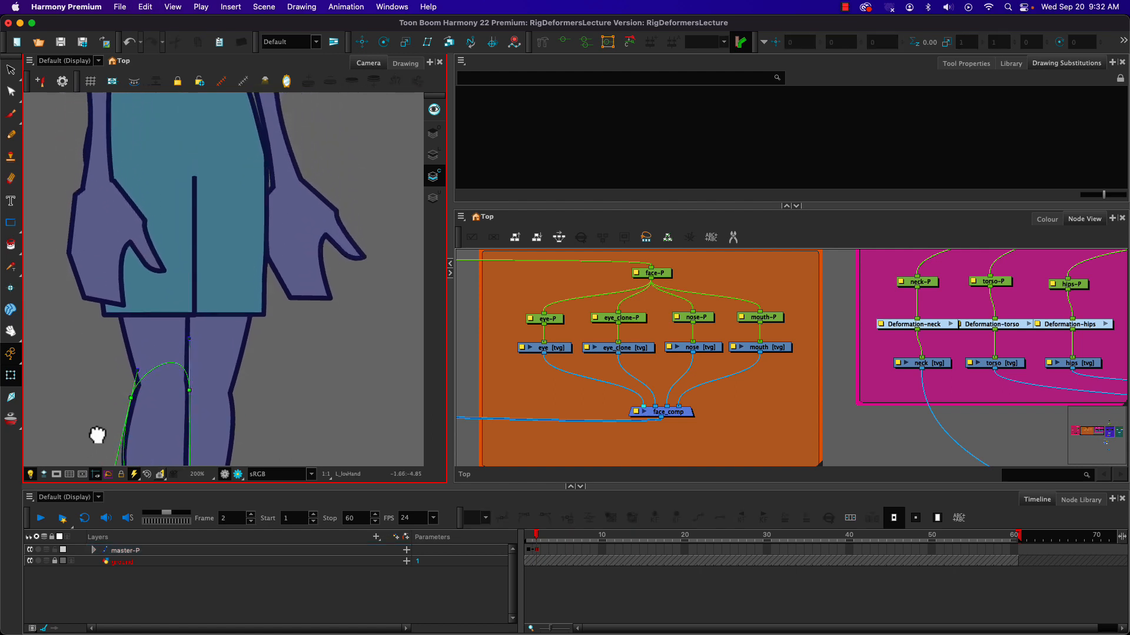
{"action": "left_click", "coordinate": [165, 325]}
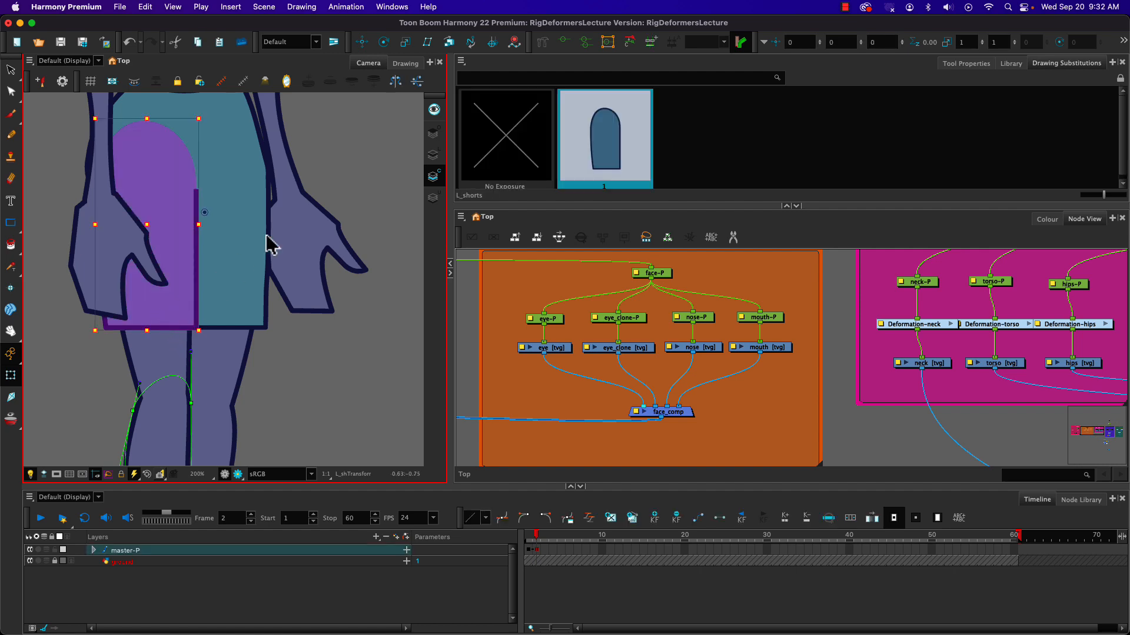
{"action": "left_click", "coordinate": [563, 44]}
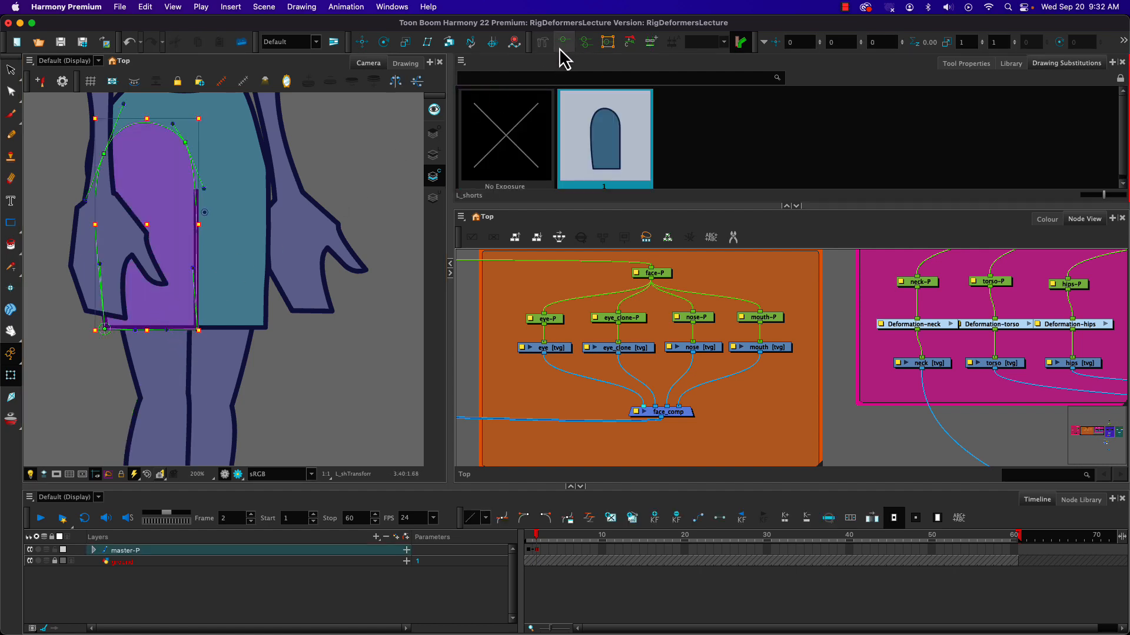
{"action": "left_click_drag", "start_coordinate": [196, 333], "coordinate": [198, 336]}
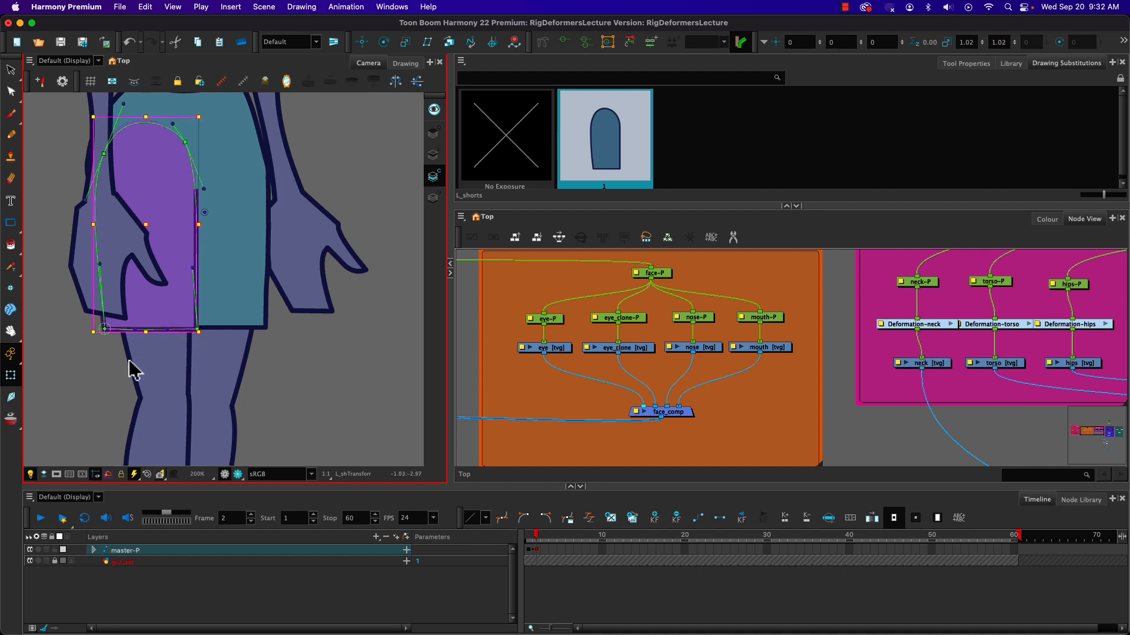
{"action": "left_click", "coordinate": [98, 362]}
{"action": "left_click", "coordinate": [106, 332]}
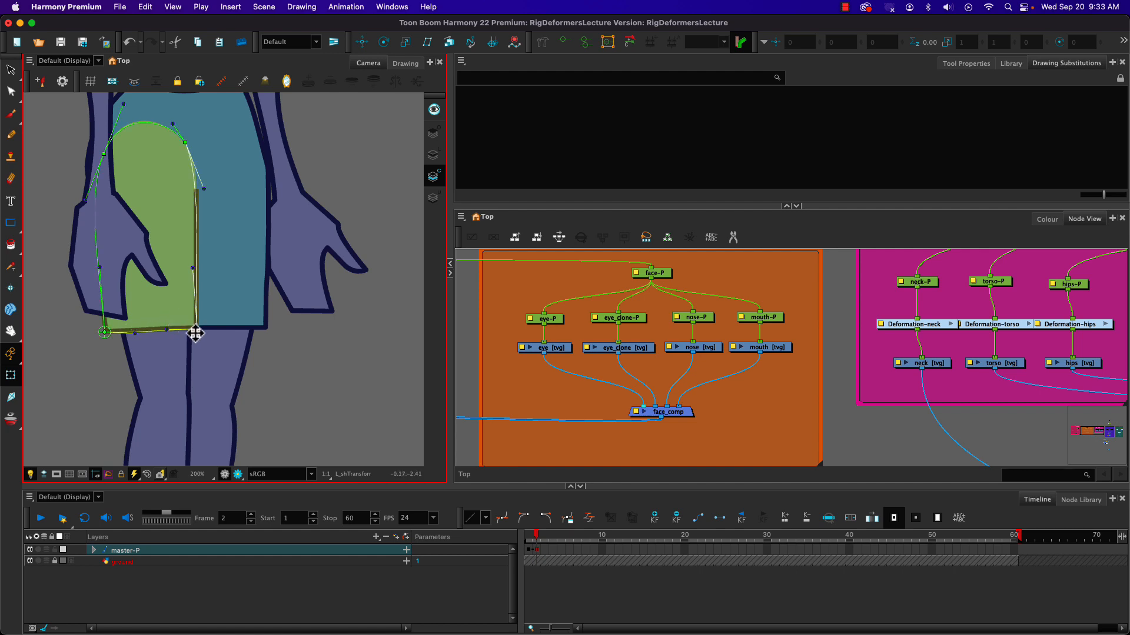
{"action": "left_click_drag", "start_coordinate": [194, 330], "coordinate": [139, 337]}
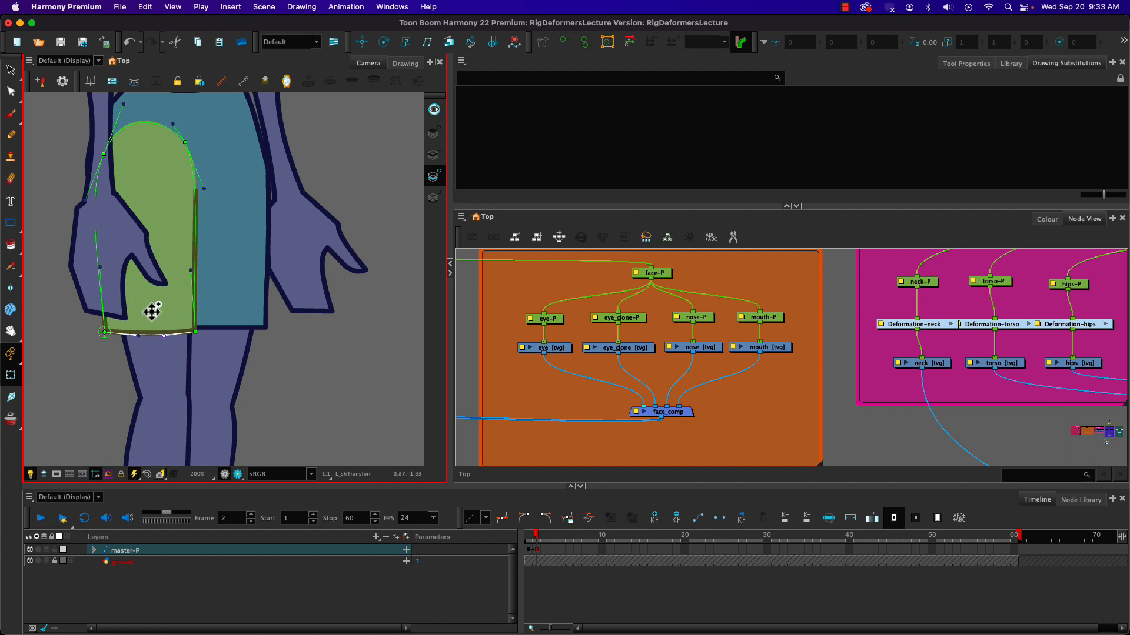
Show the far shorts leg's deformation controls and raise the hem's corner points, bowing the edge between them slightly downward
{"action": "left_click", "coordinate": [231, 314]}
{"action": "left_click", "coordinate": [565, 43]}
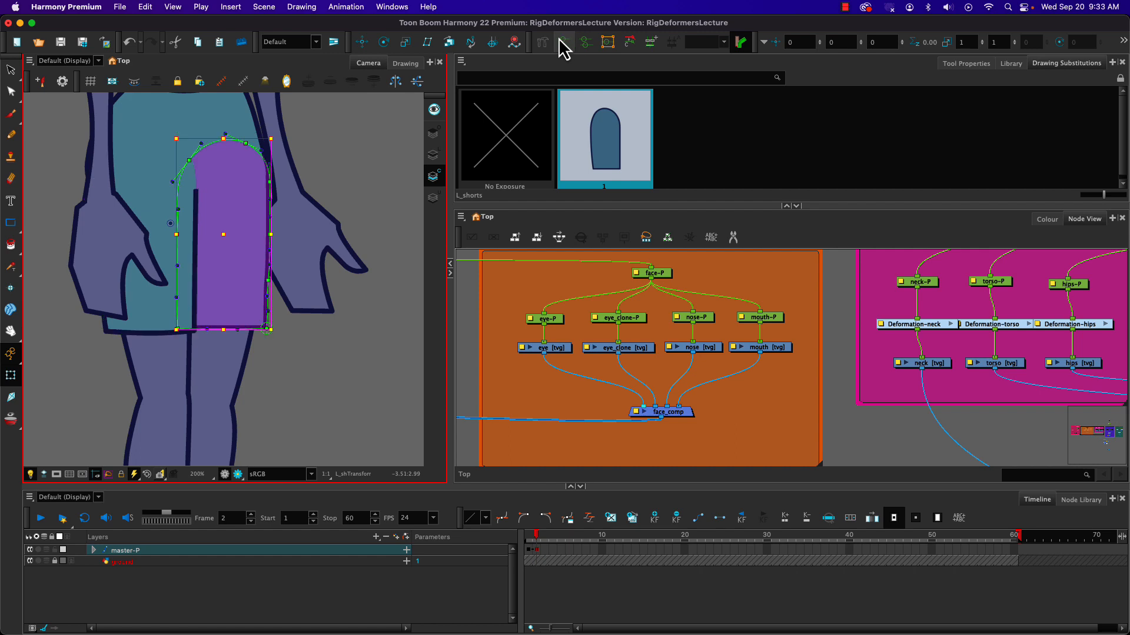
{"action": "left_click", "coordinate": [273, 357]}
{"action": "left_click", "coordinate": [268, 331]}
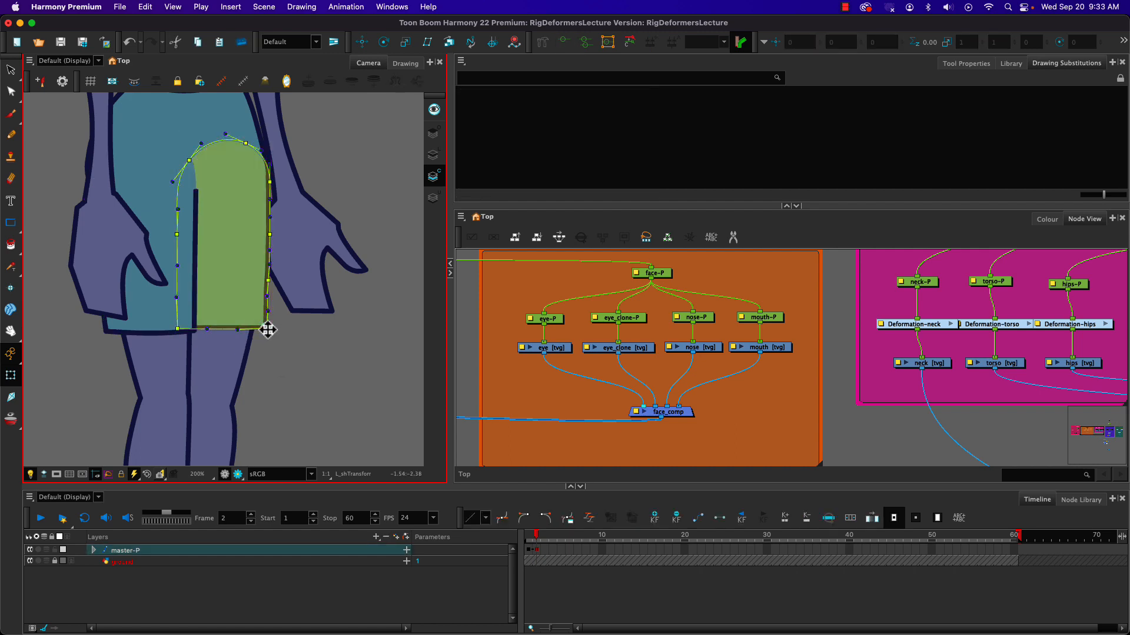
{"action": "left_click_drag", "start_coordinate": [268, 330], "coordinate": [209, 330]}
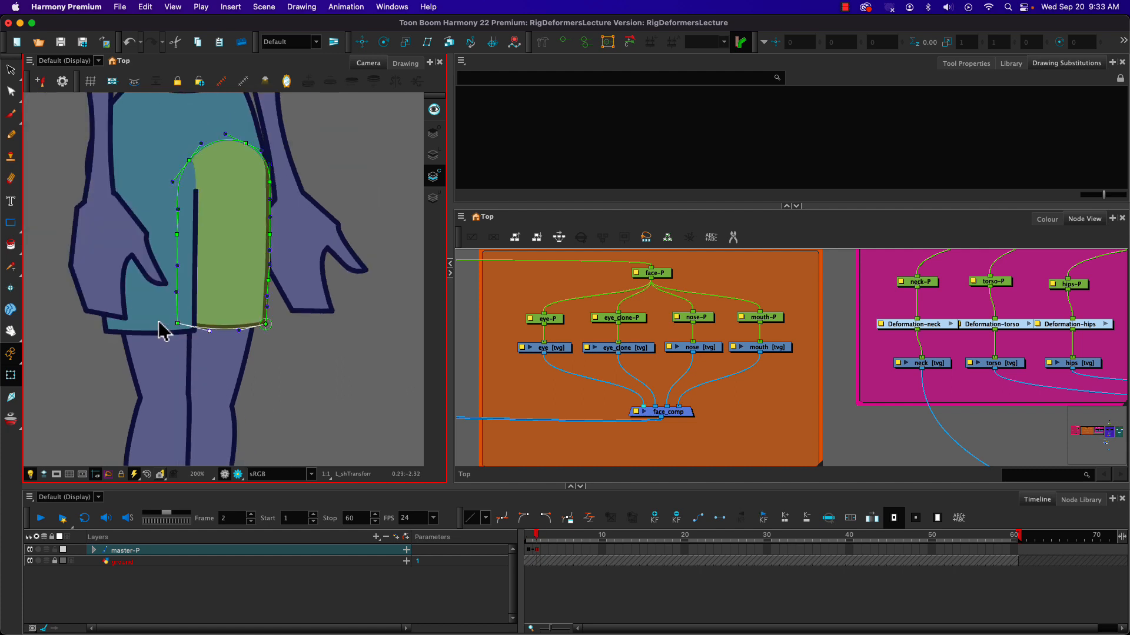
Compare the front pose at frame 1 with the turned pose at frame 2 to check the reshaped shorts
{"action": "key", "text": "comma"}
{"action": "key", "text": "period"}
{"action": "key", "text": "comma"}
{"action": "key", "text": "period"}
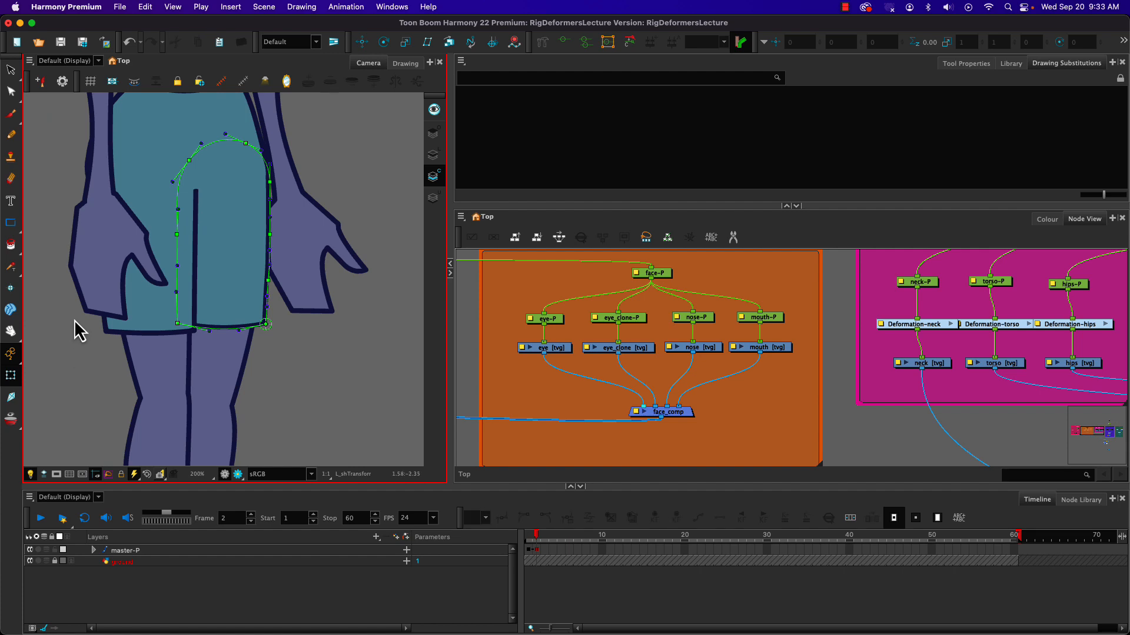
{"action": "left_click", "coordinate": [530, 540]}
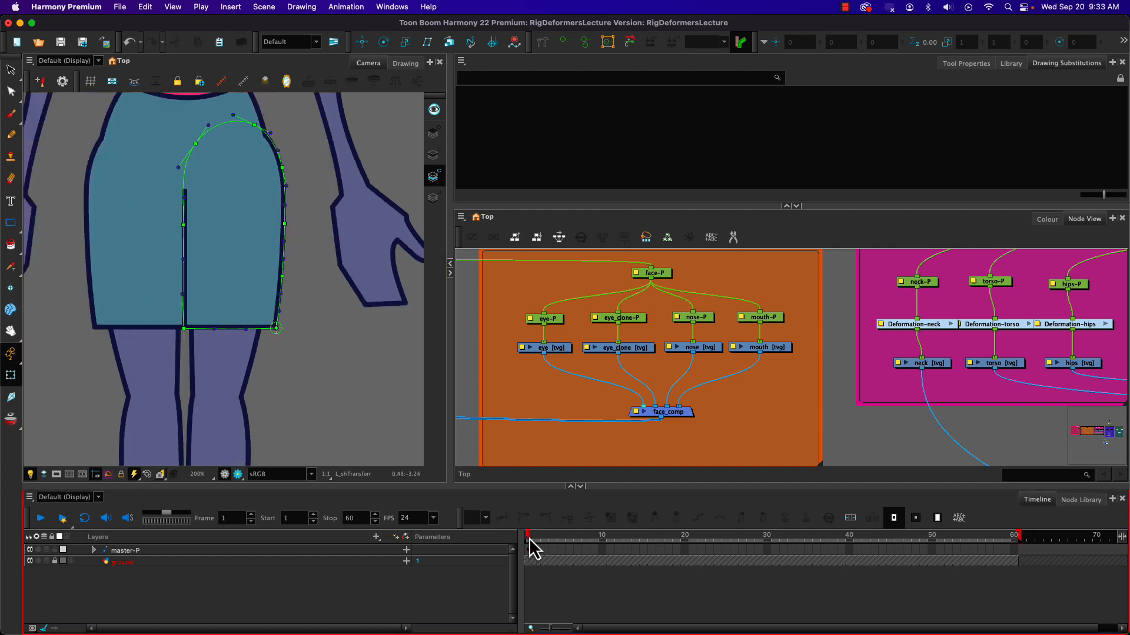
{"action": "left_click_drag", "start_coordinate": [531, 539], "coordinate": [537, 544]}
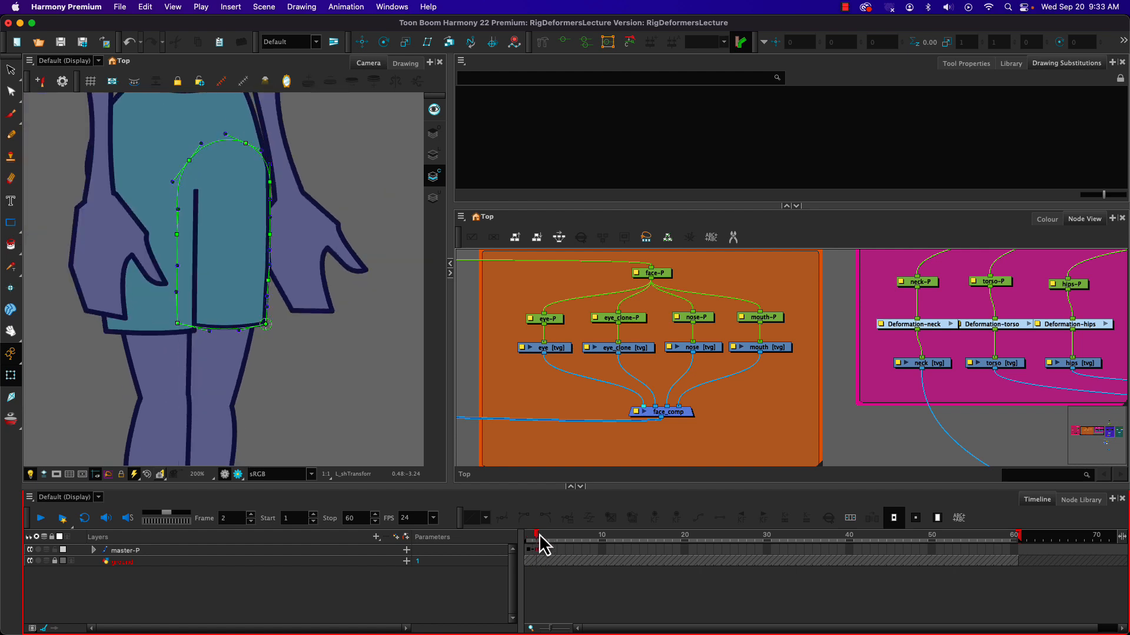
{"action": "scroll", "coordinate": [135, 357], "scroll_direction": "down", "scroll_amount": 4}
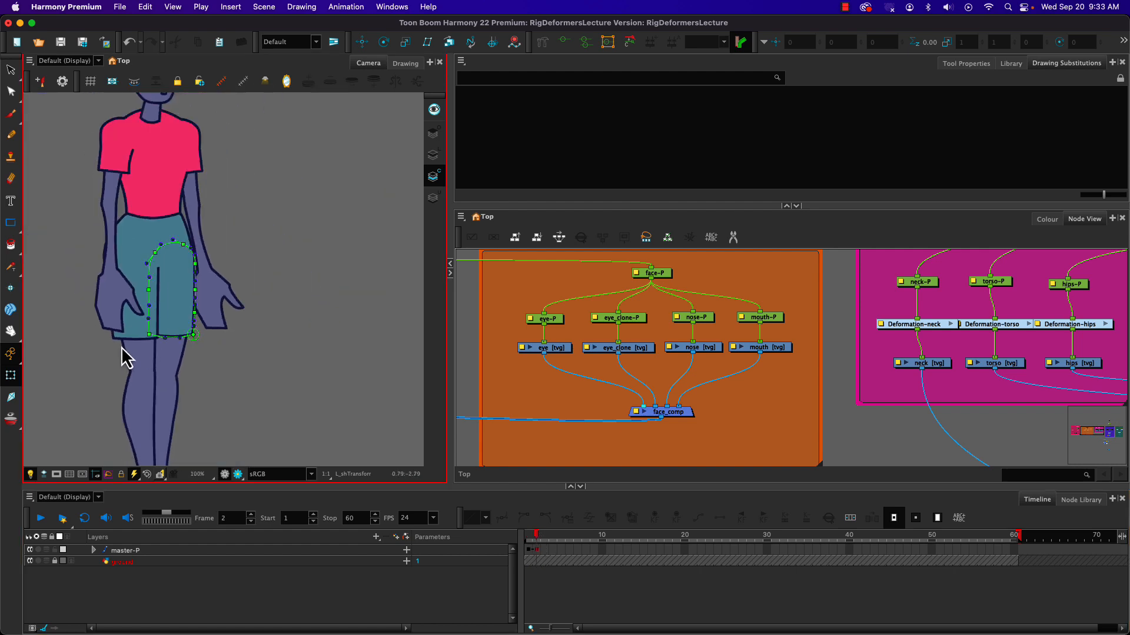